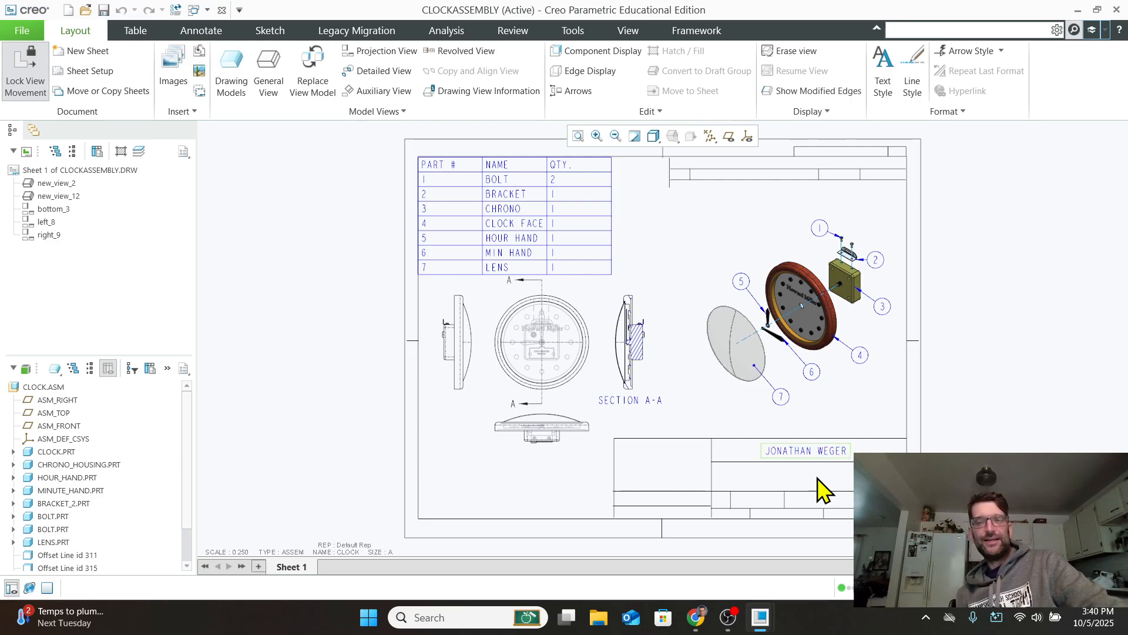
# Review the finished clock part model and the exploded clock assembly in their separate windows.
pyautogui.moveTo(761, 616)
pyautogui.click(736, 563)
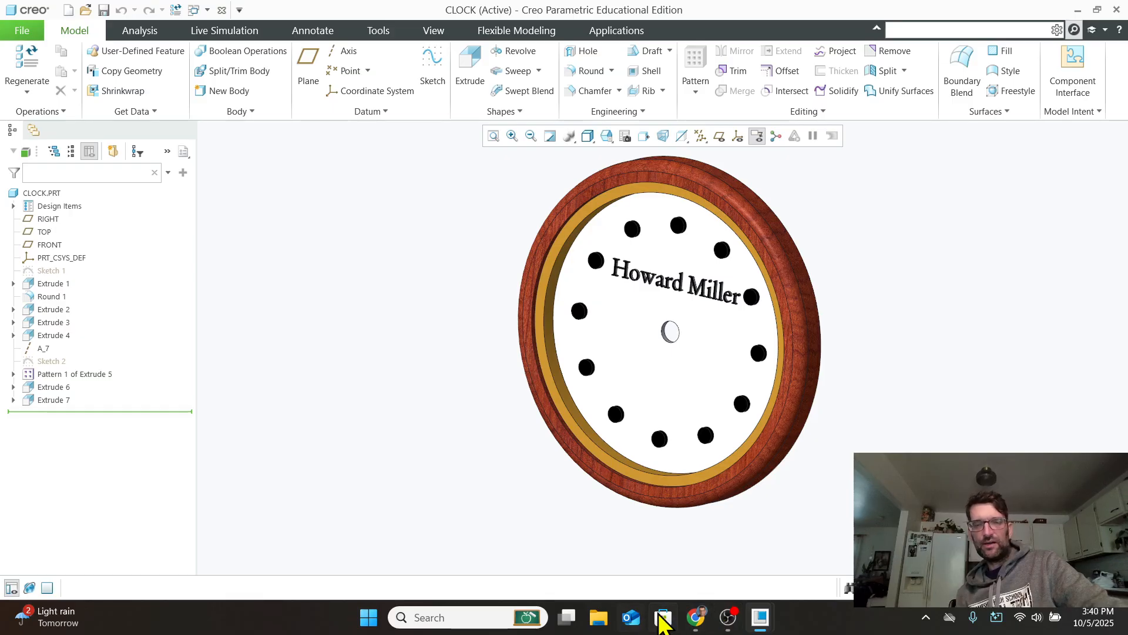
pyautogui.moveTo(761, 617)
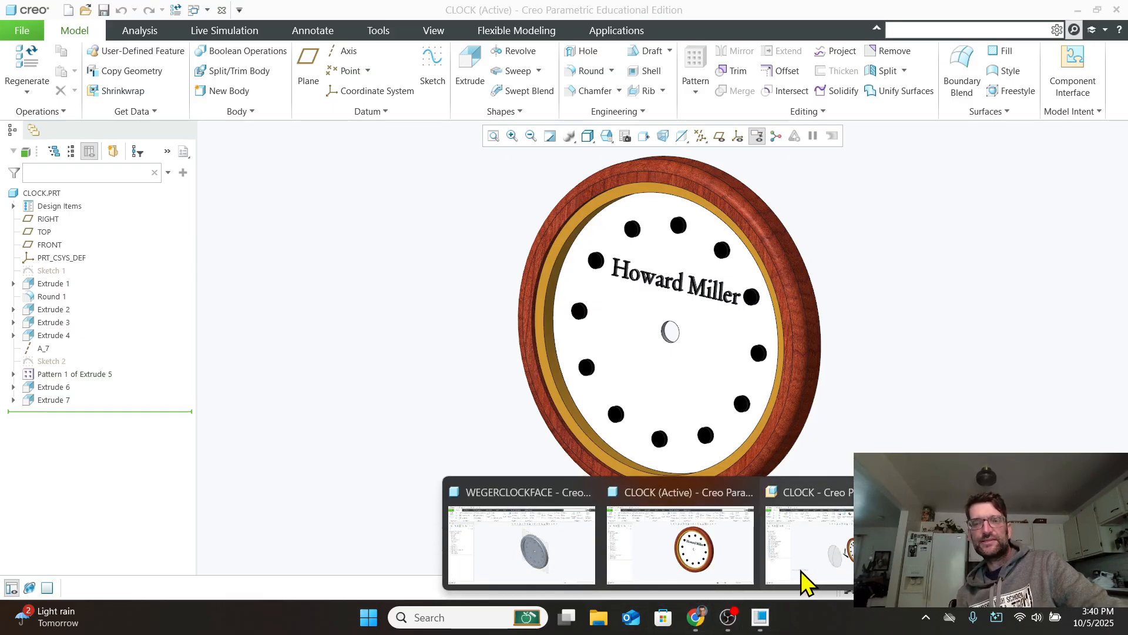
pyautogui.click(822, 561)
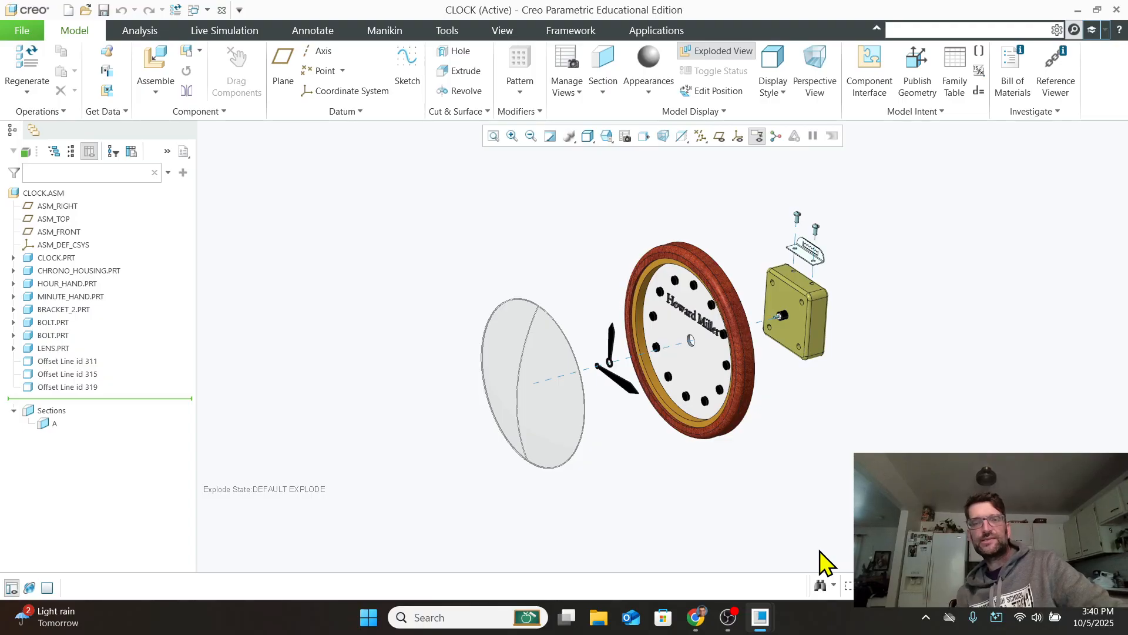
pyautogui.scroll(2, 777, 334)
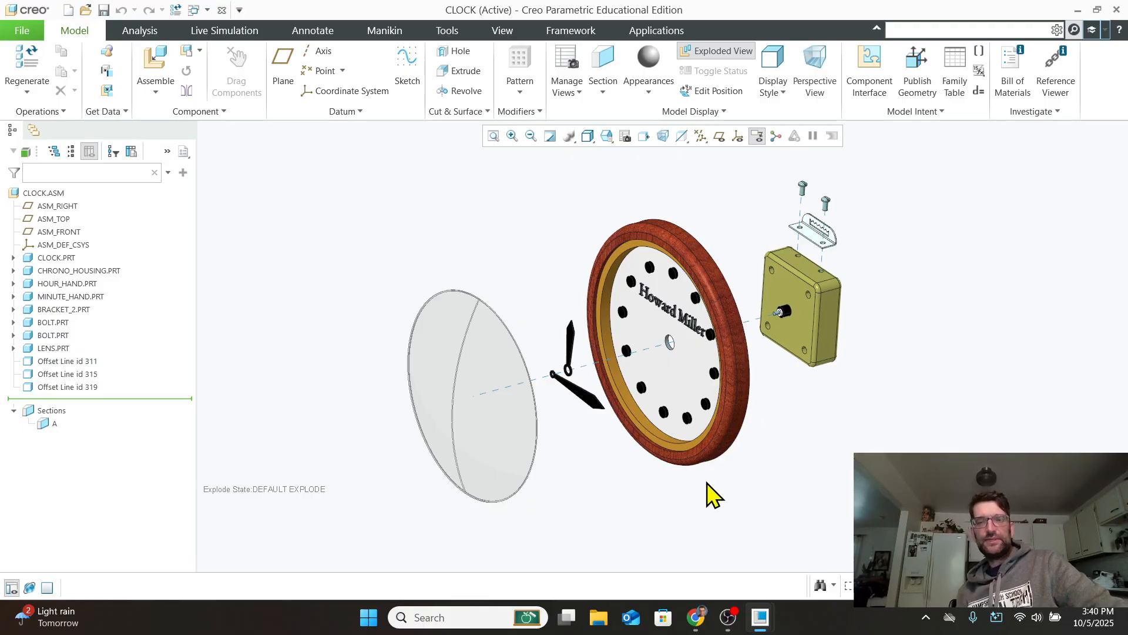
# Return to the CLOCKASSEMBLY drawing for review, and minimize the drawing and assembly windows.
pyautogui.click(760, 617)
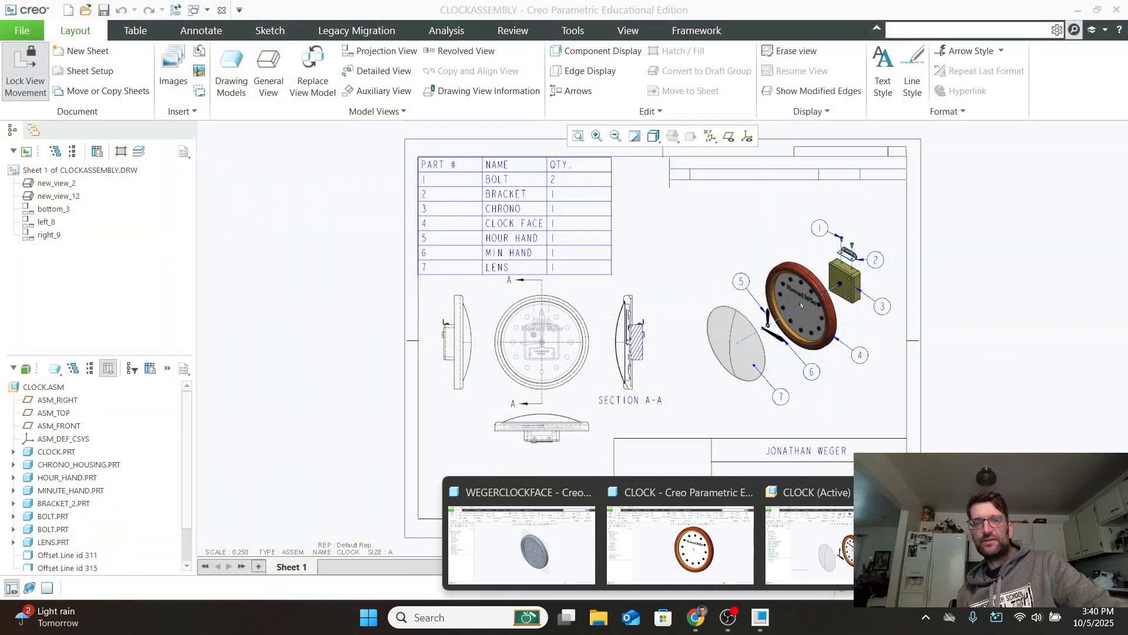
pyautogui.click(976, 541)
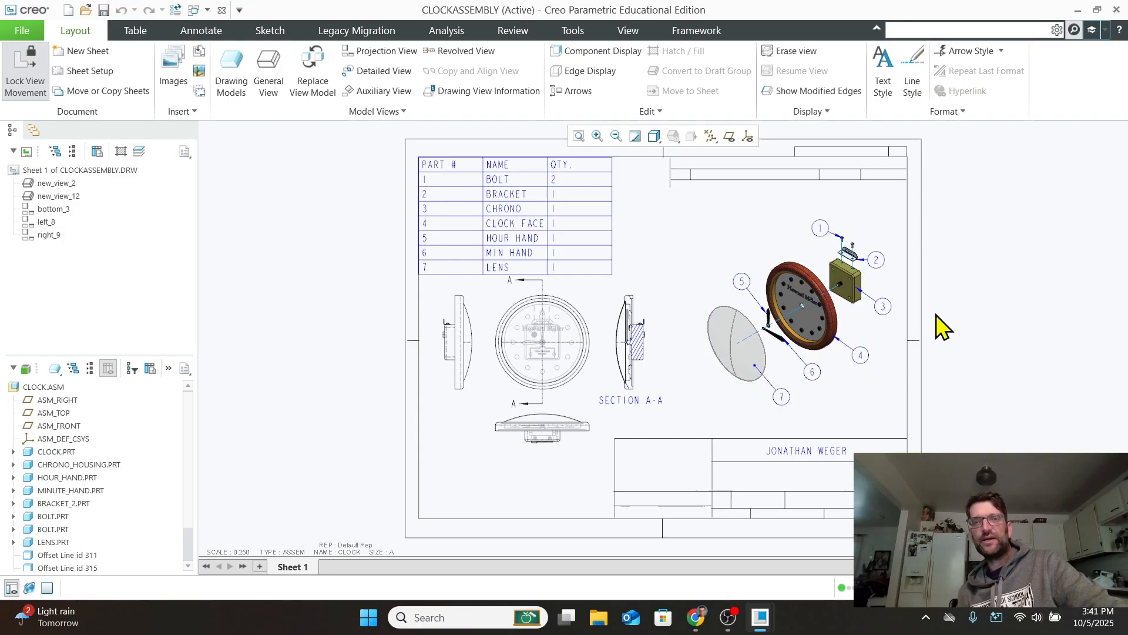
pyautogui.click(1078, 10)
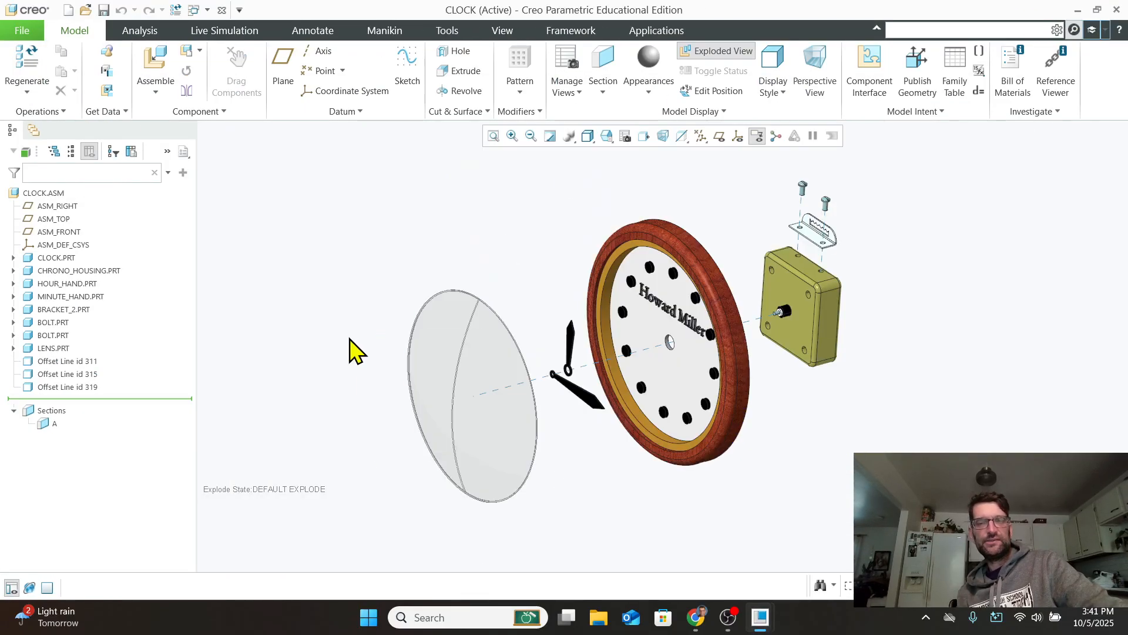
pyautogui.click(1078, 10)
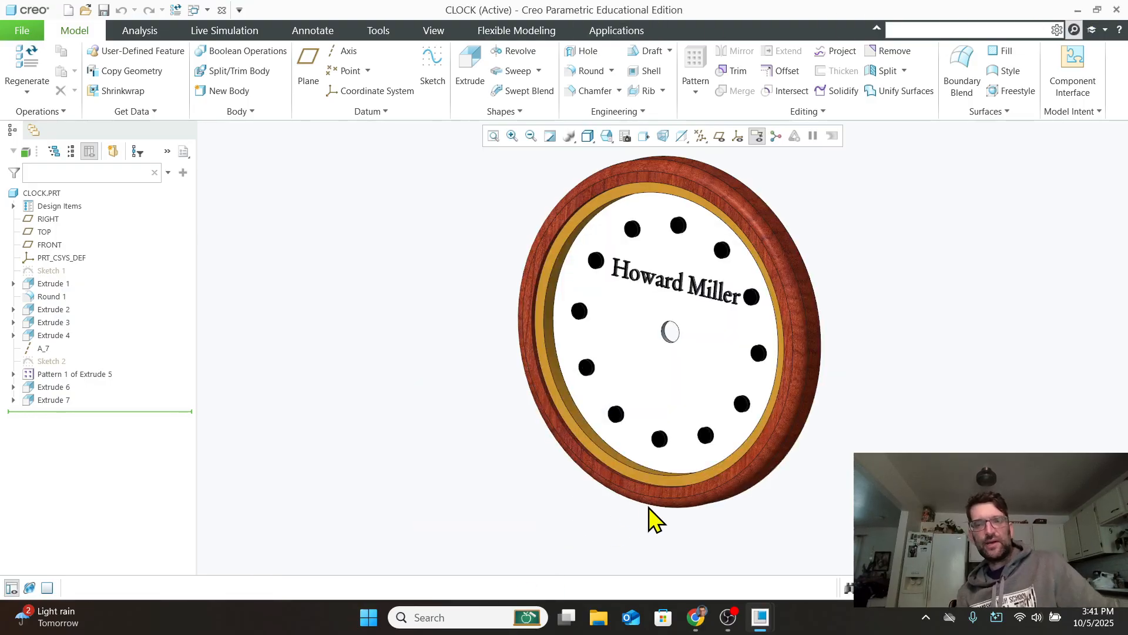
# Switch to Chrome and open the Introduction to Creo course's assignments at the Final Exam entry.
pyautogui.moveTo(727, 628)
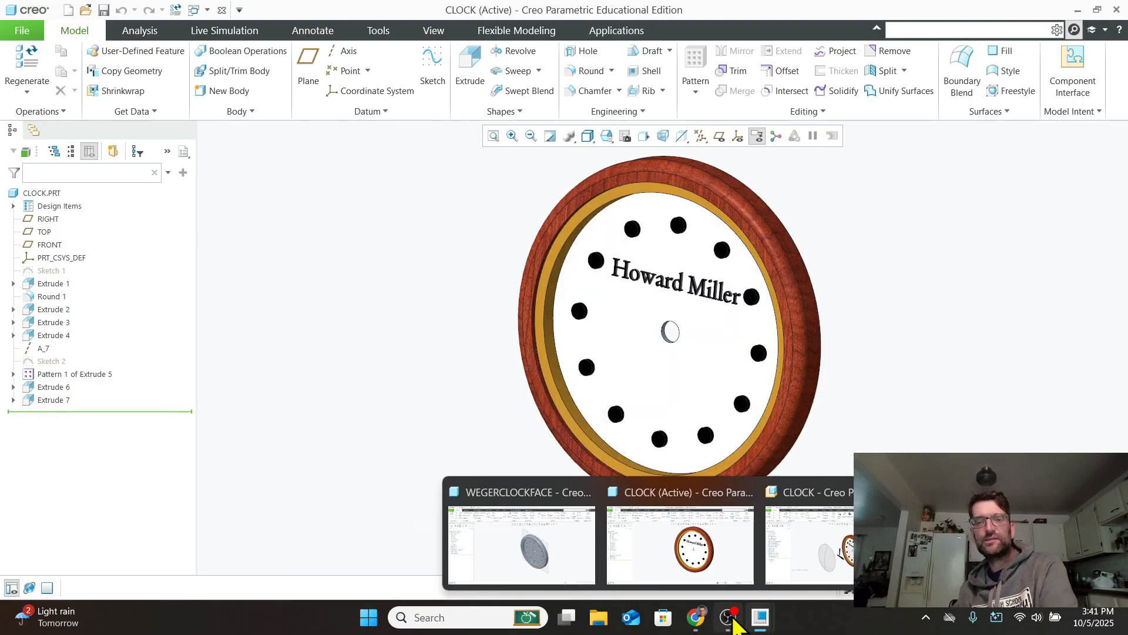
pyautogui.click(697, 622)
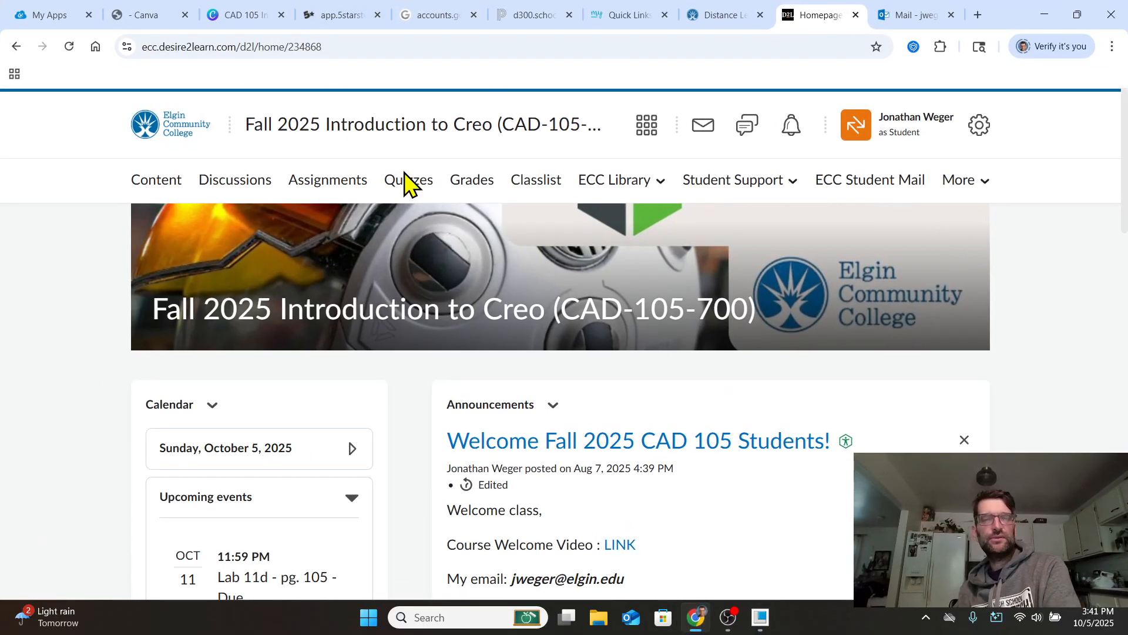
pyautogui.click(306, 187)
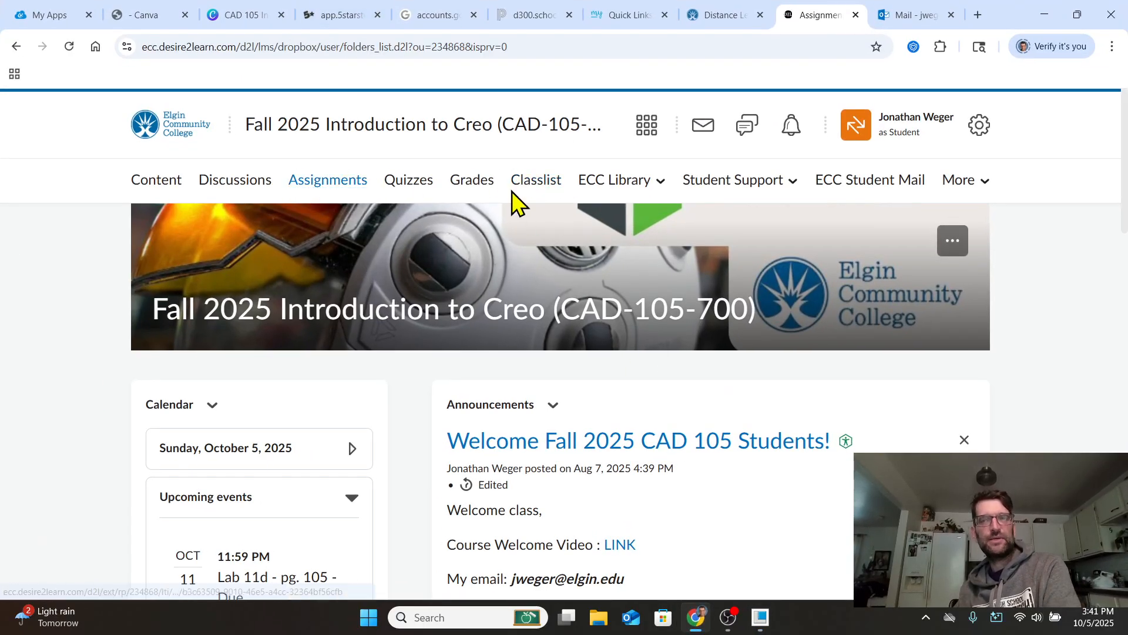
pyautogui.scroll(-6, 635, 200)
pyautogui.scroll(-20, 460, 209)
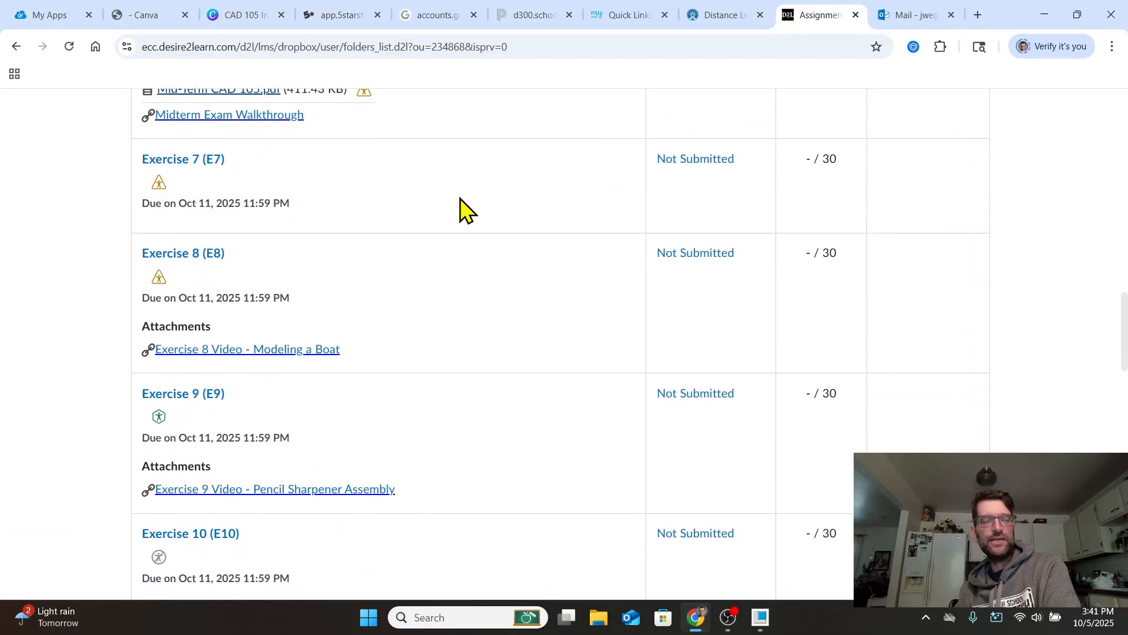
pyautogui.scroll(-2, 461, 210)
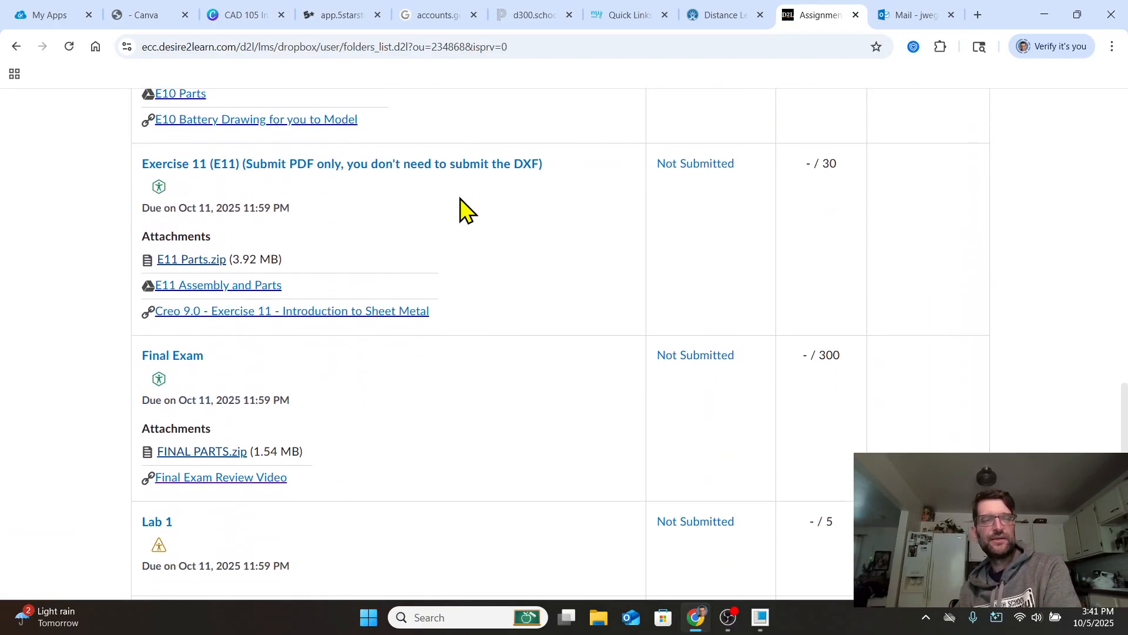
pyautogui.scroll(-2, 460, 200)
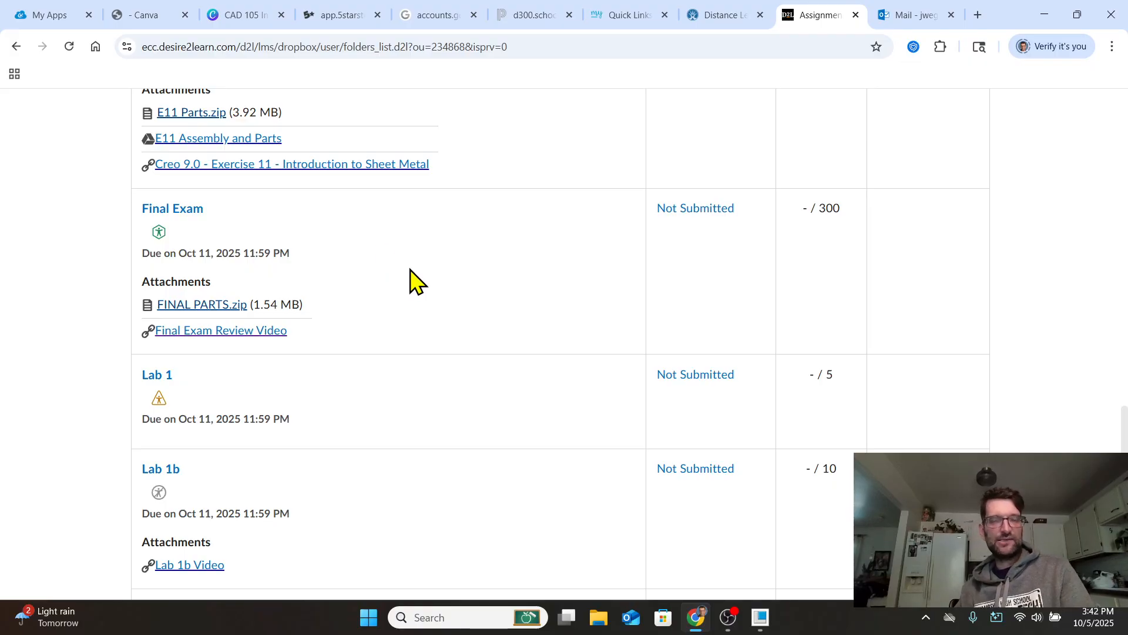
# Download FINAL PARTS.zip from the Final Exam assignment and start extracting the archive's contents.
pyautogui.click(207, 306)
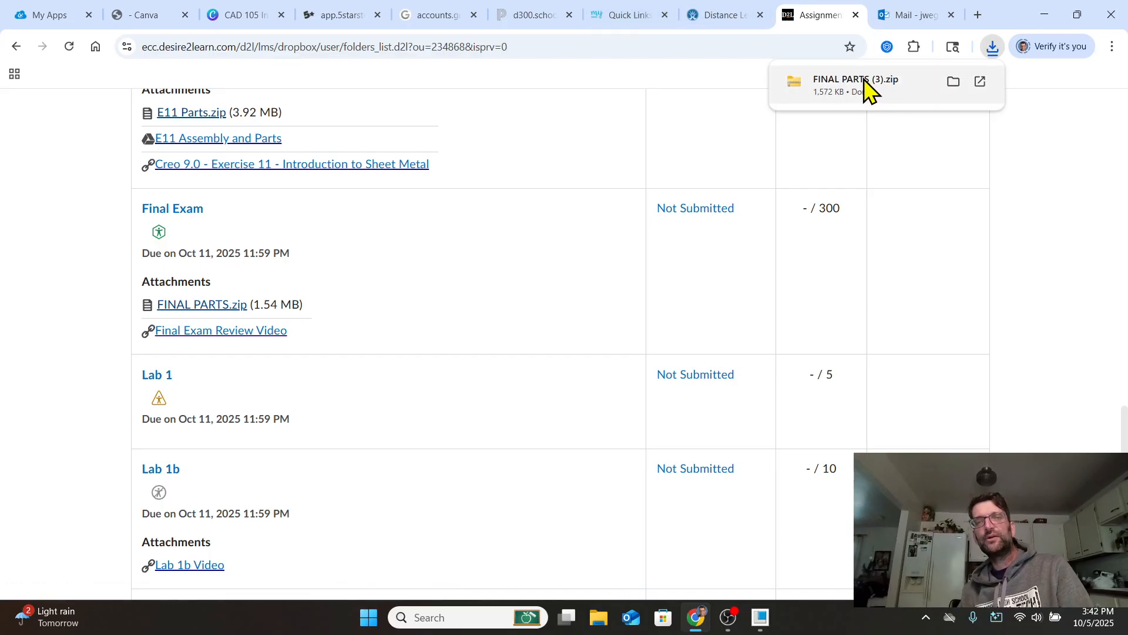
pyautogui.click(864, 83)
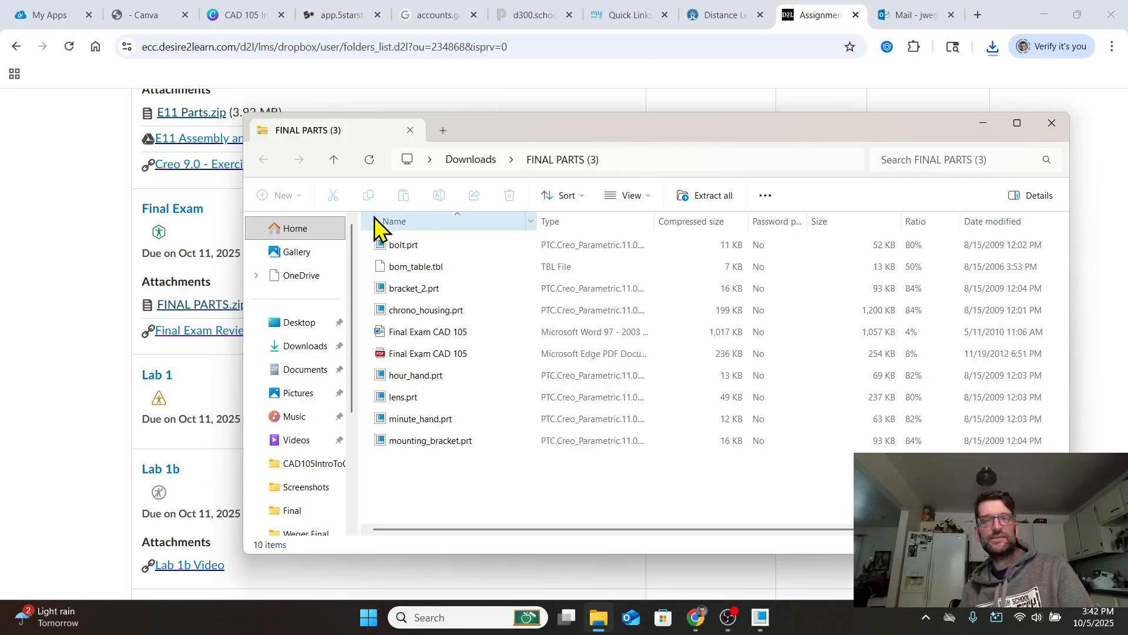
pyautogui.click(702, 197)
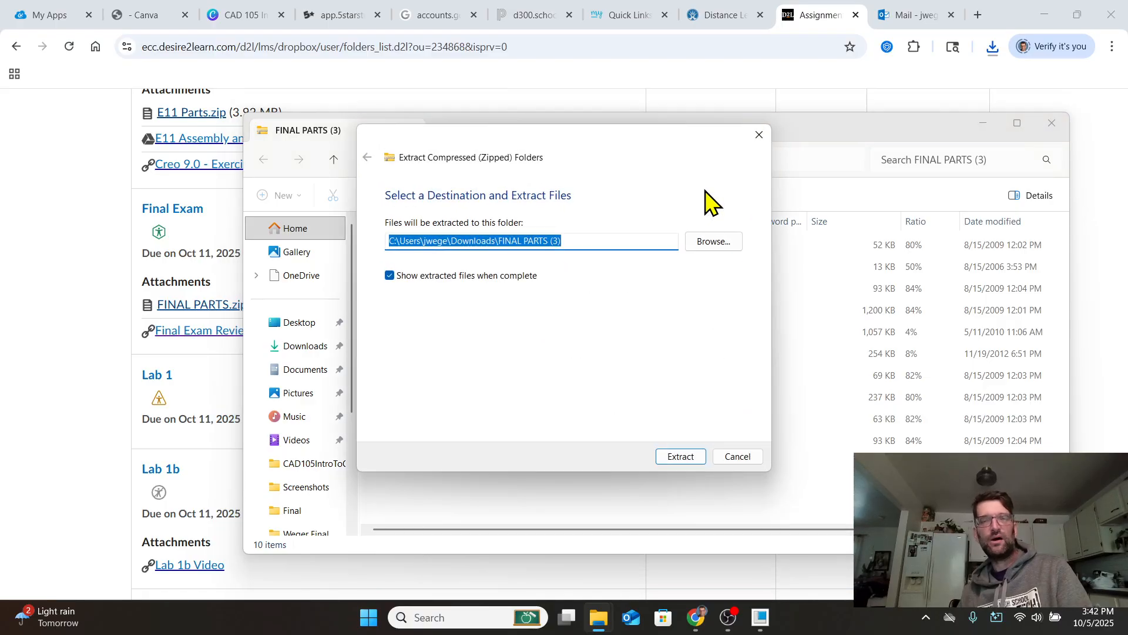
# Browse for an extraction destination and add a new folder inside Documents > CAD105IntroToCreo.
pyautogui.click(712, 242)
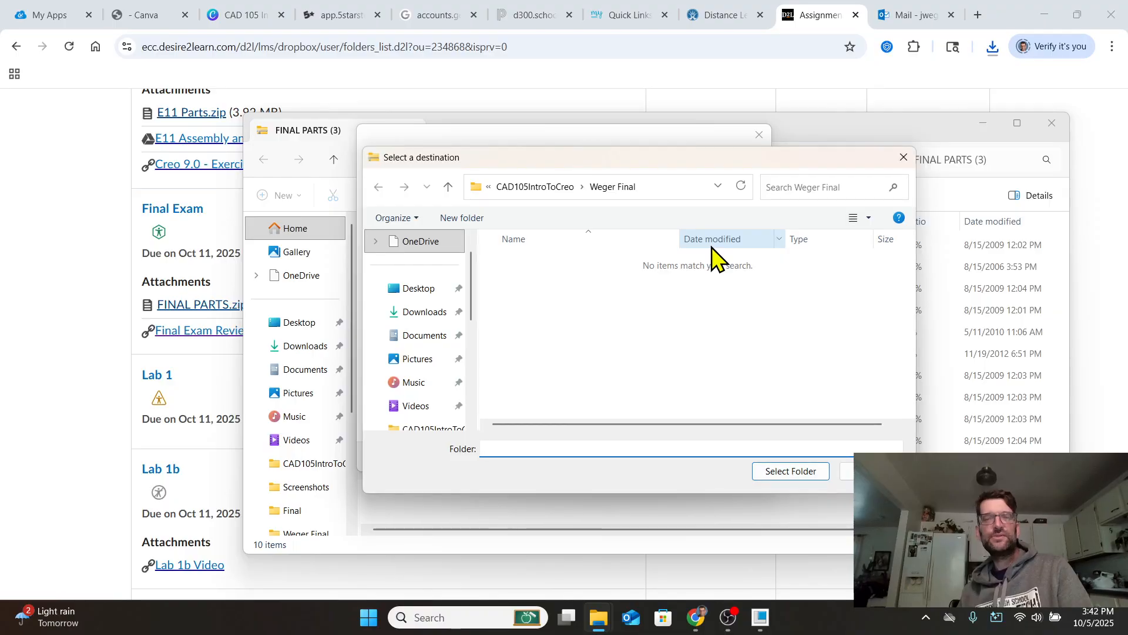
pyautogui.click(511, 187)
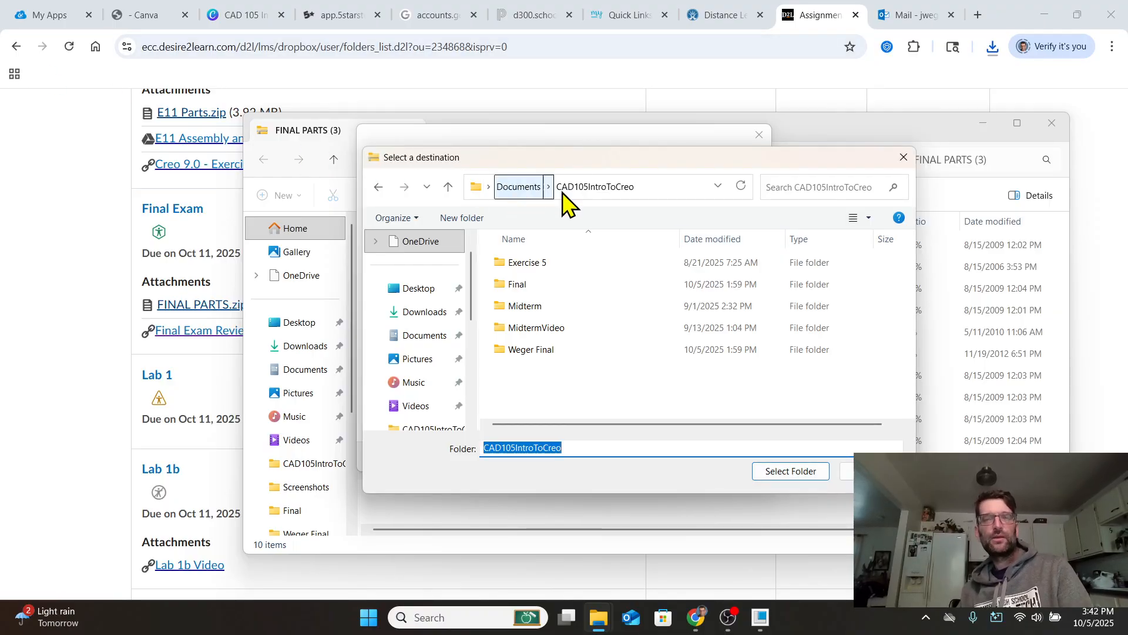
pyautogui.rightClick(547, 400)
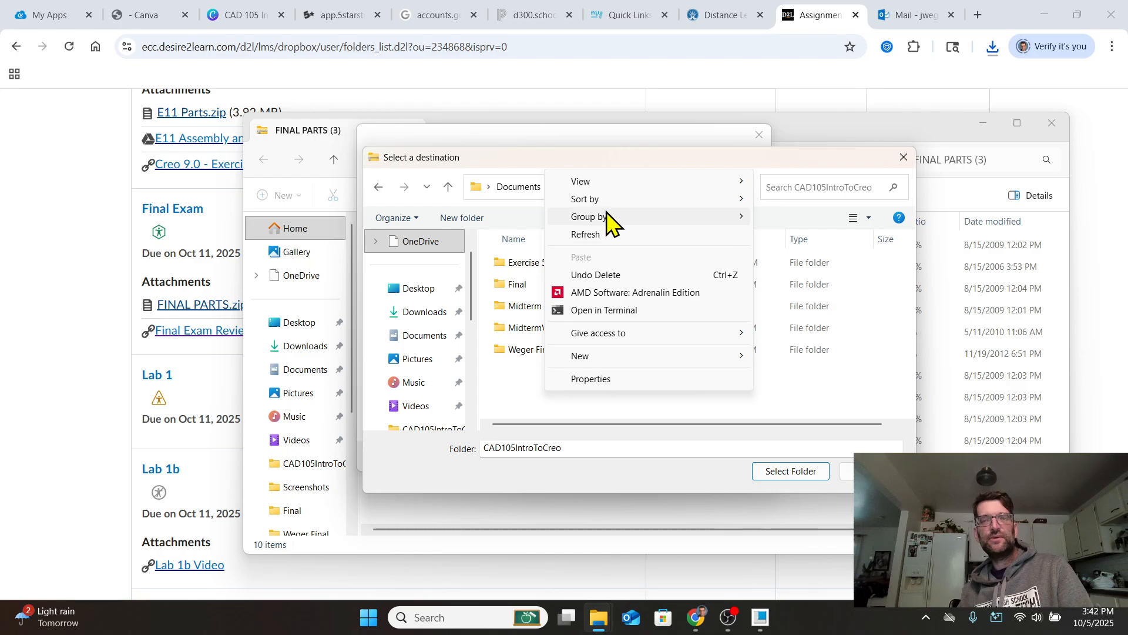
pyautogui.moveTo(611, 356)
pyautogui.click(774, 359)
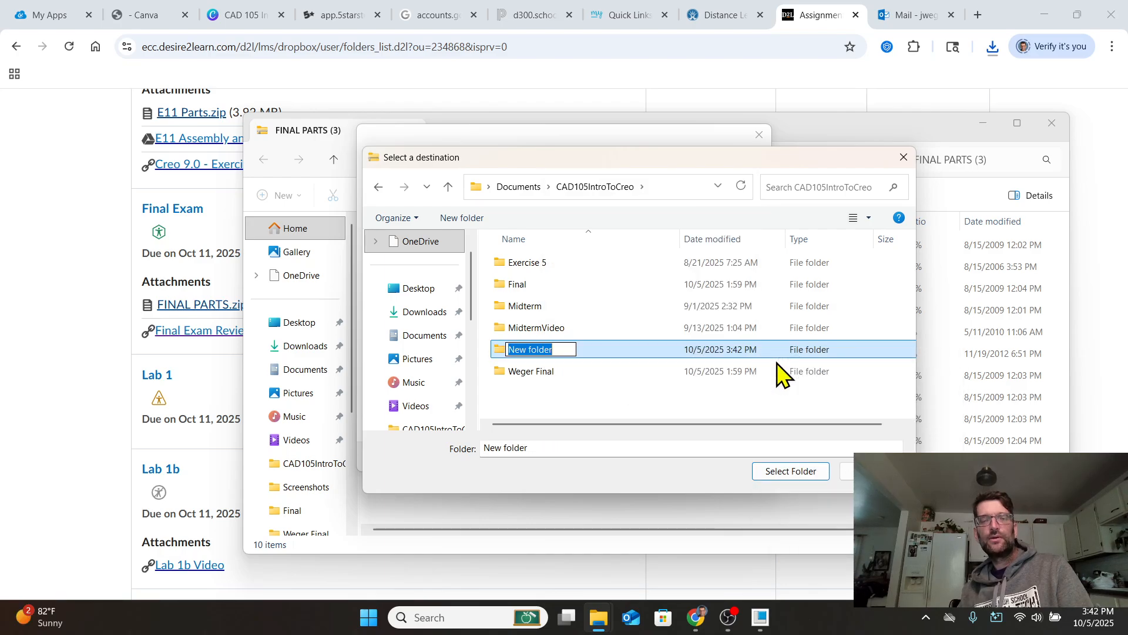
pyautogui.write('cad')
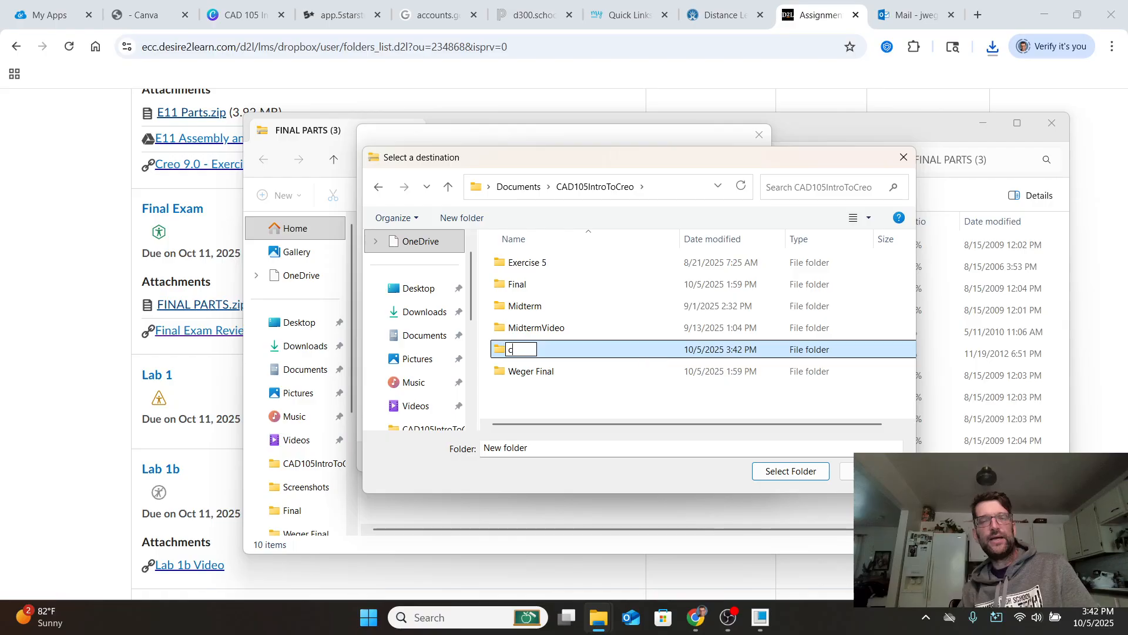
pyautogui.press('BackSpace')
pyautogui.press('BackSpace')
pyautogui.press('BackSpace')
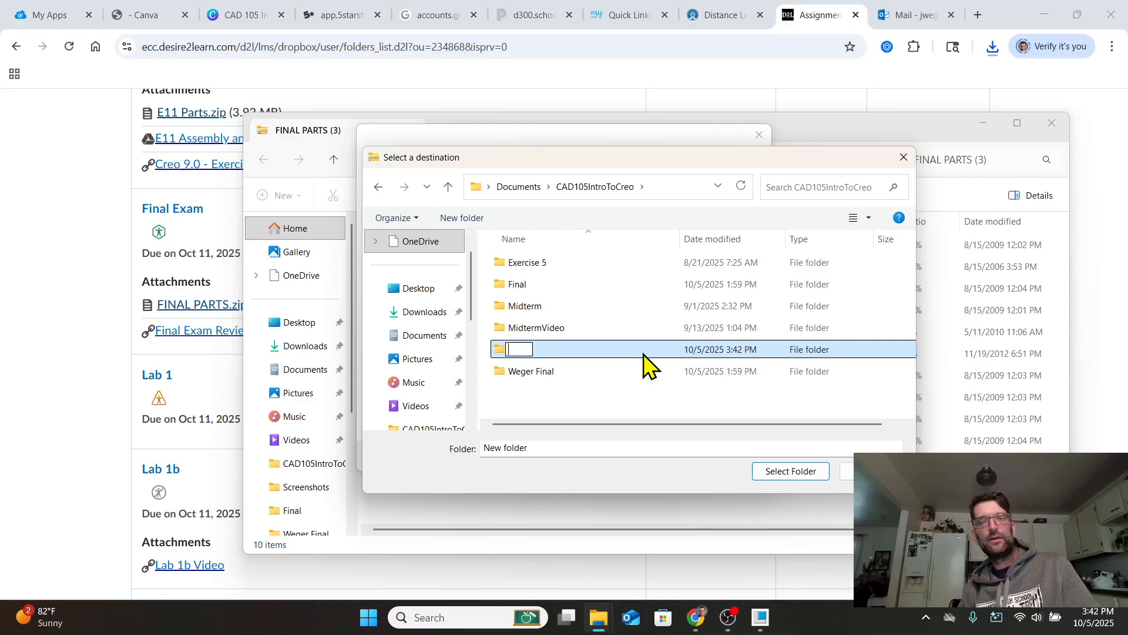
pyautogui.write('cad')
pyautogui.press('BackSpace')
pyautogui.press('BackSpace')
pyautogui.press('BackSpace')
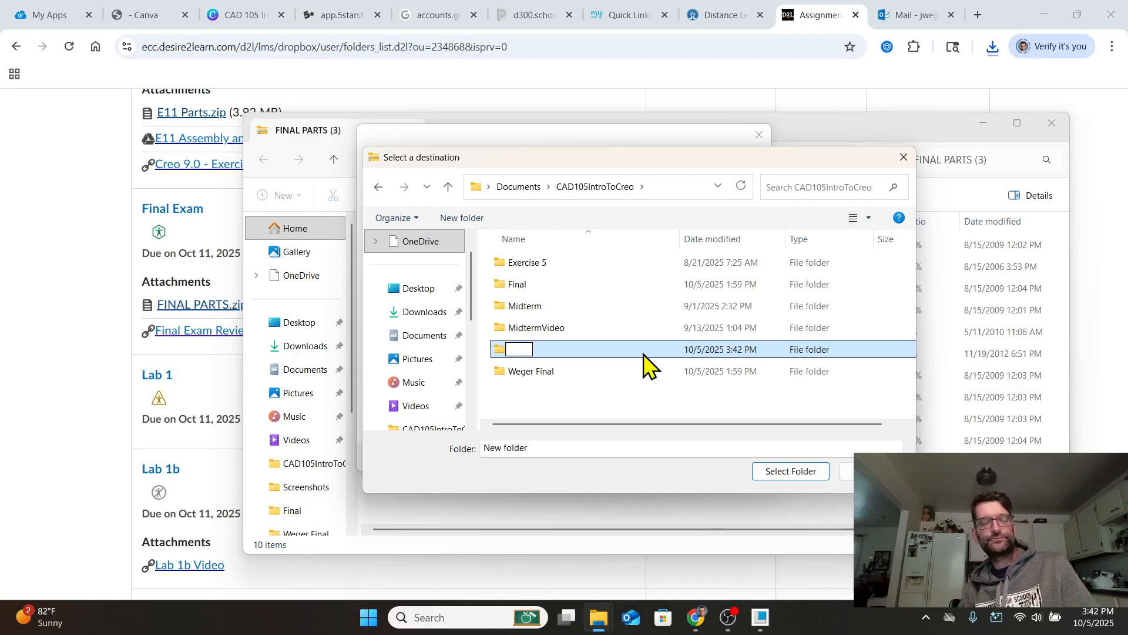
# Name the new folder with the student's surname followed directly by "VideoFinal".
pyautogui.write('Weger')
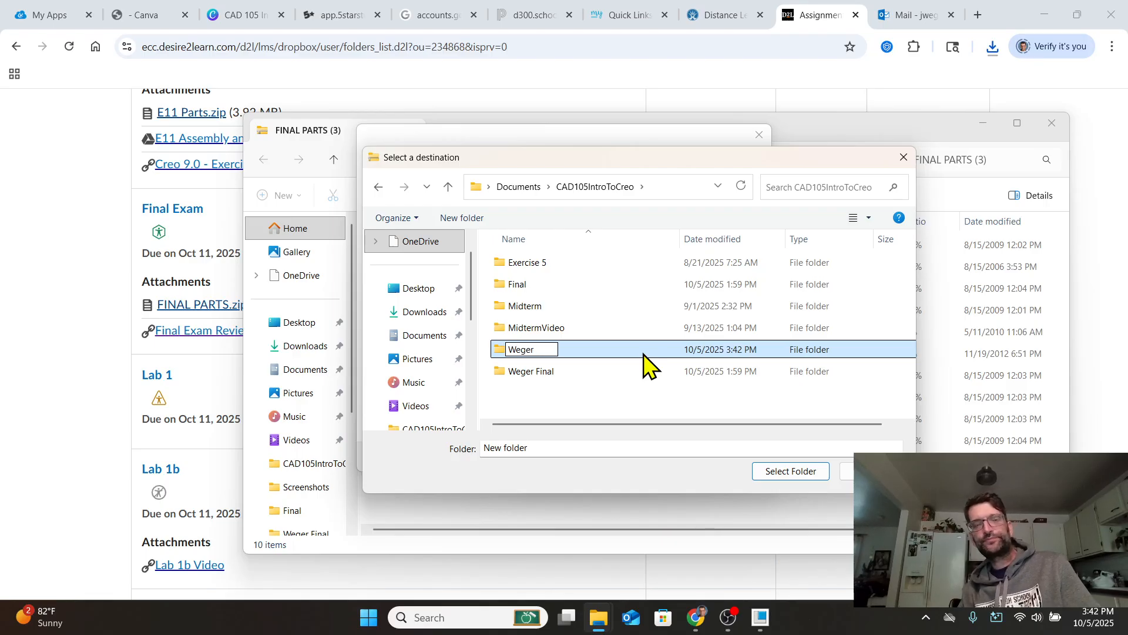
pyautogui.write('Vid')
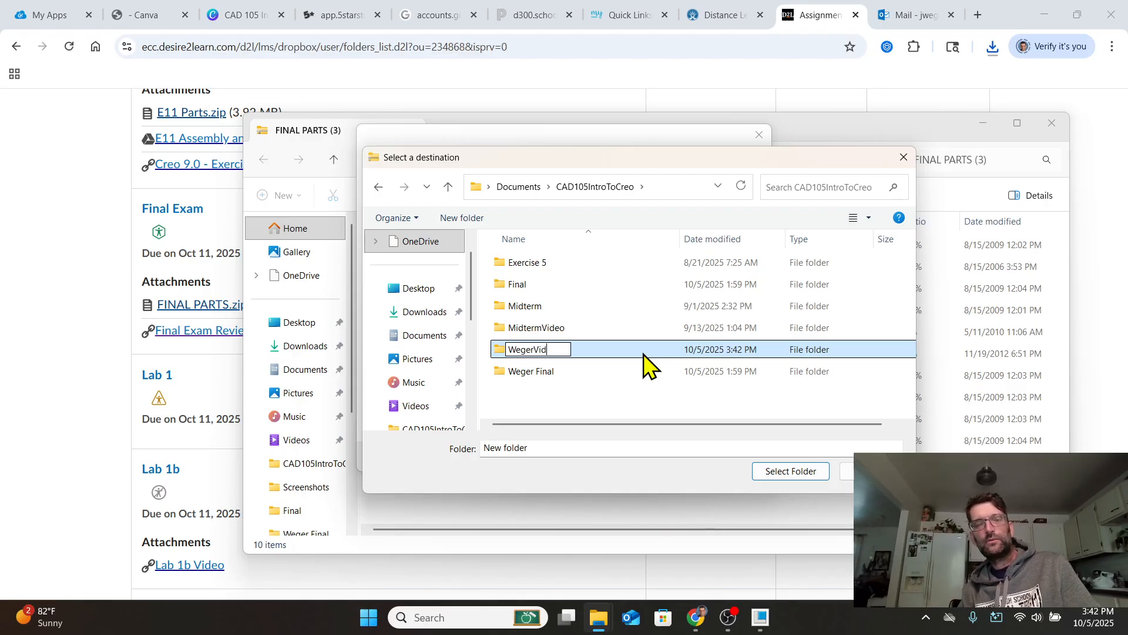
pyautogui.write('eoF')
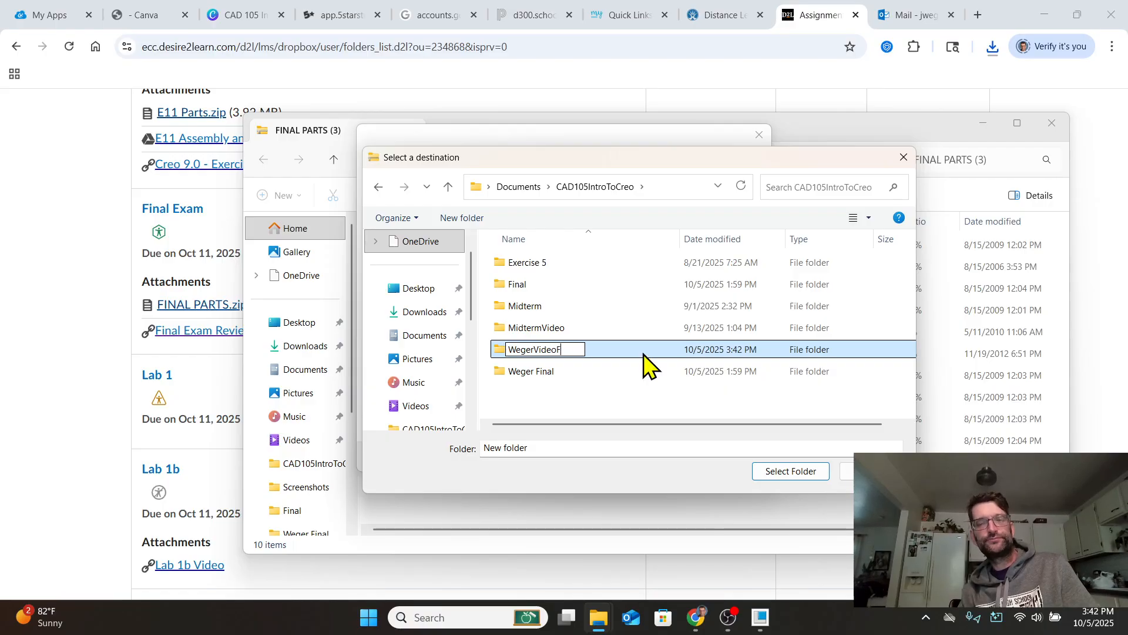
pyautogui.write('inal')
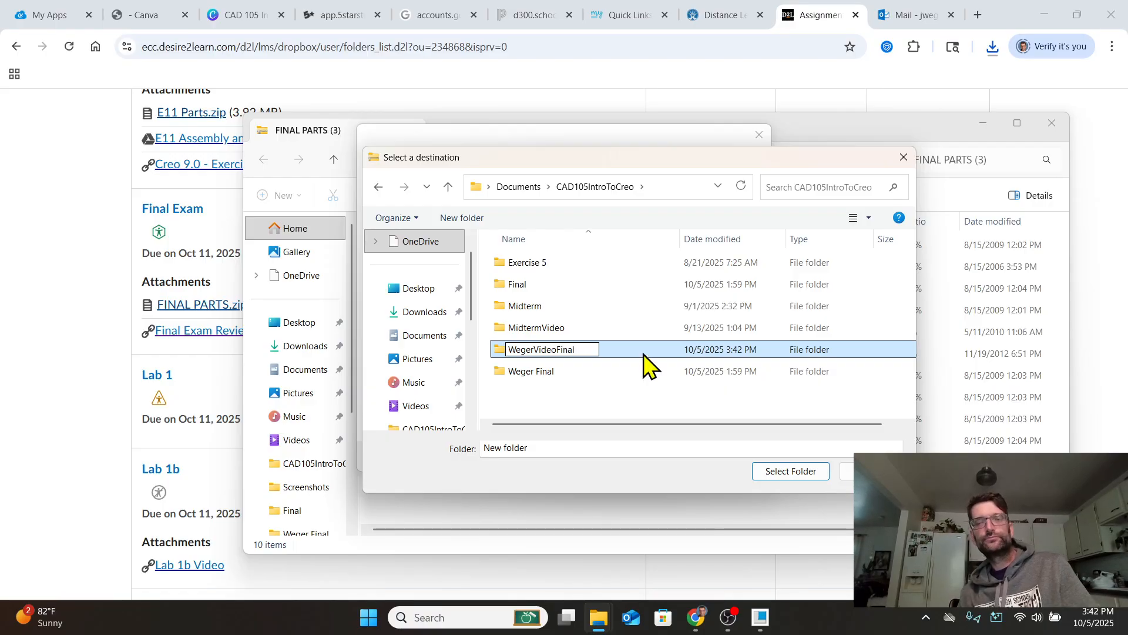
pyautogui.click(788, 470)
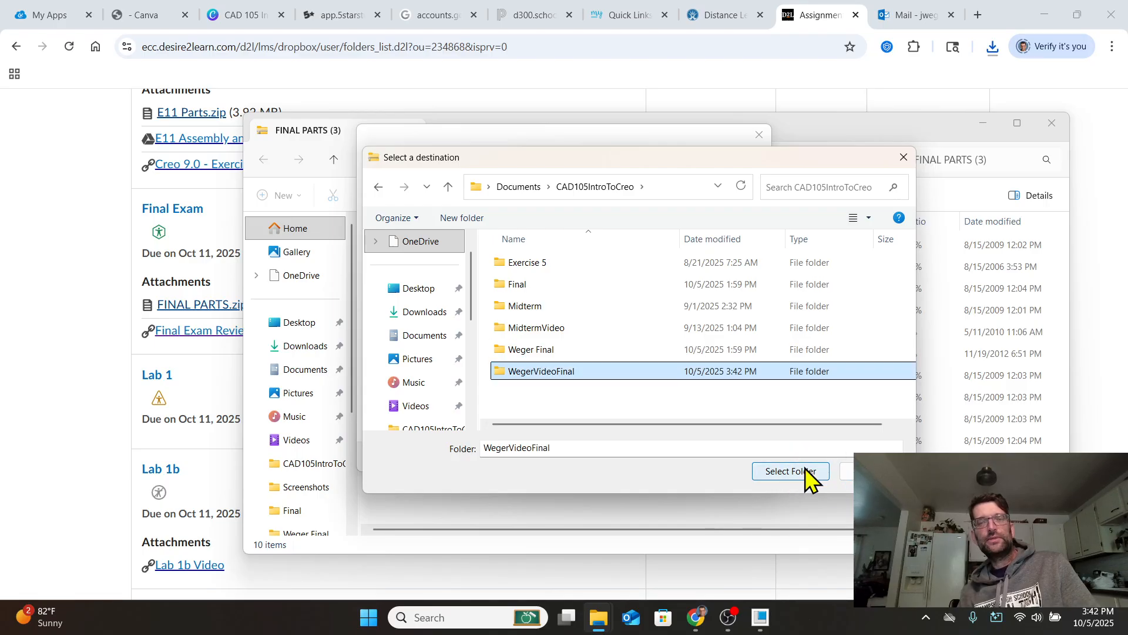
# Extract the final exam parts into the newly named folder and close the zip archive's window.
pyautogui.click(806, 468)
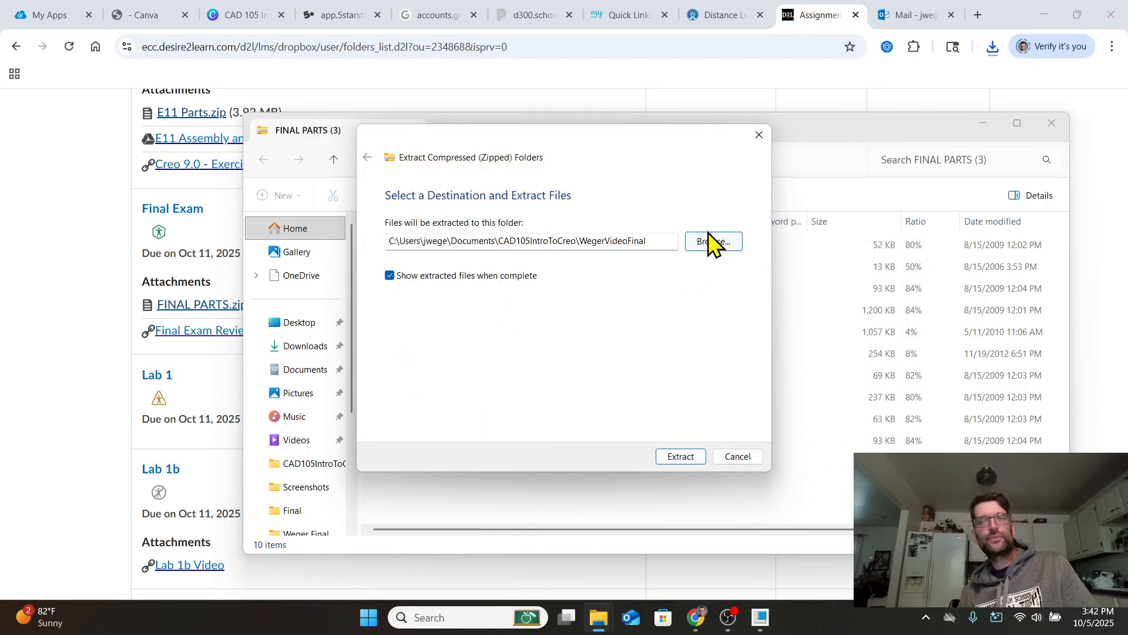
pyautogui.click(697, 456)
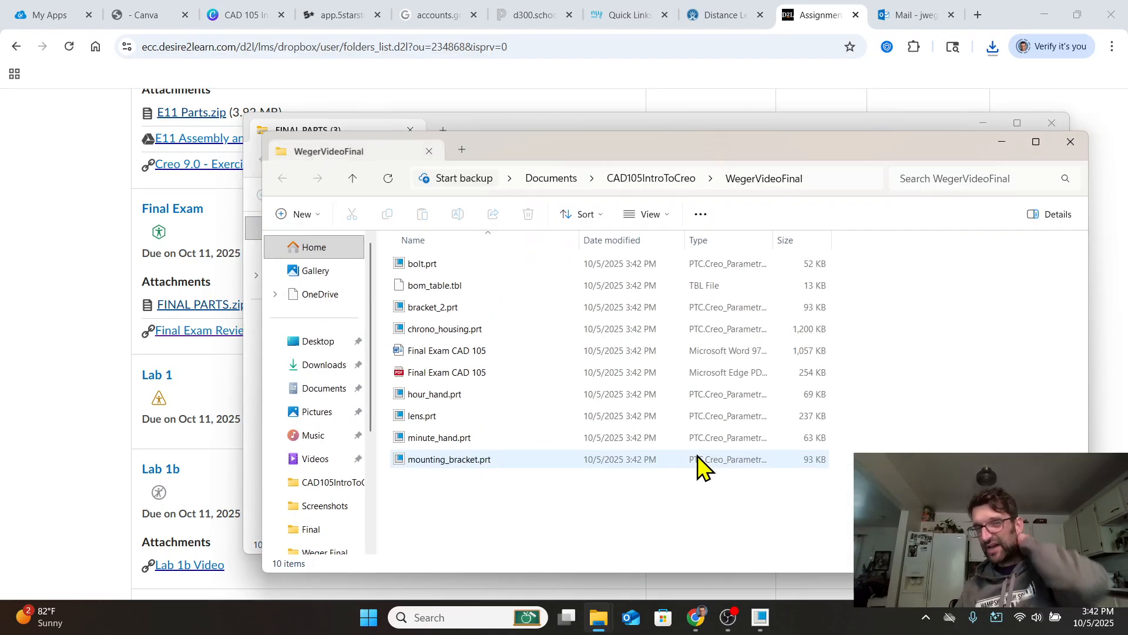
pyautogui.click(1052, 123)
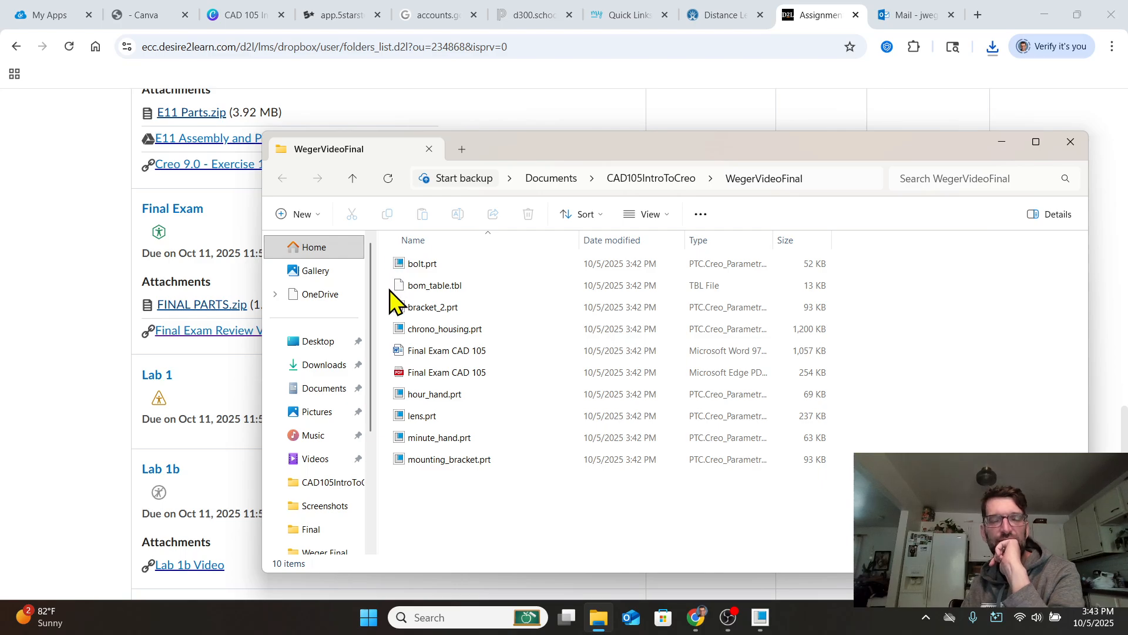
# Open the Final Exam CAD 105 PDF from the extracted files and read the exam tasks on page 1.
pyautogui.click(417, 379)
pyautogui.doubleClick(417, 379)
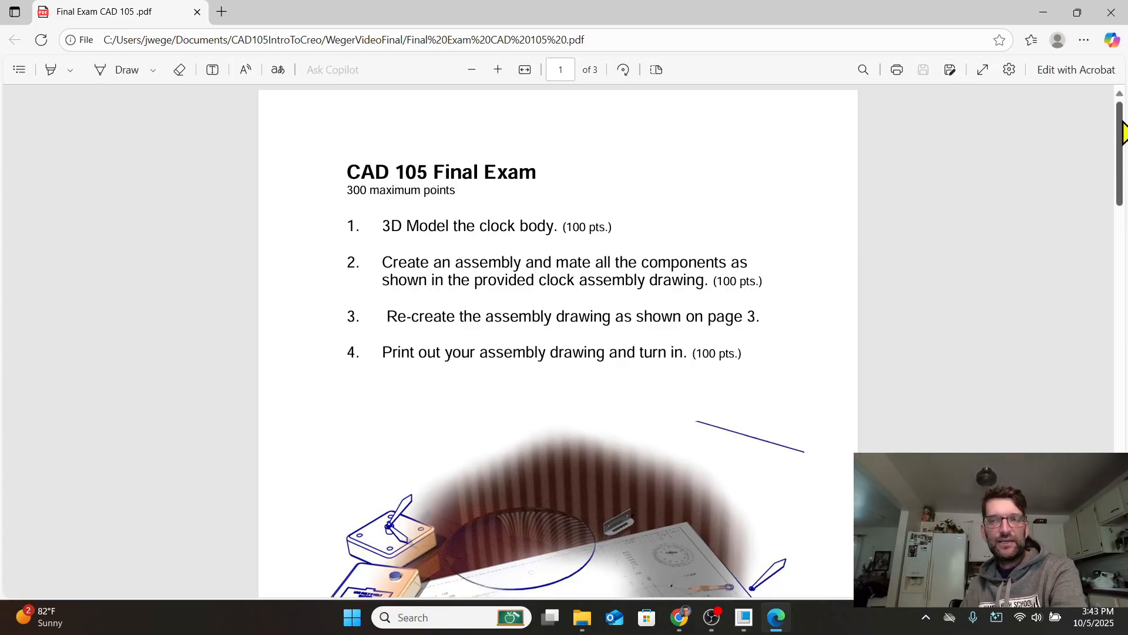
pyautogui.moveTo(1123, 137)
pyautogui.mouseDown()
pyautogui.moveTo(1123, 165)
pyautogui.moveTo(1124, 126)
pyautogui.mouseUp()
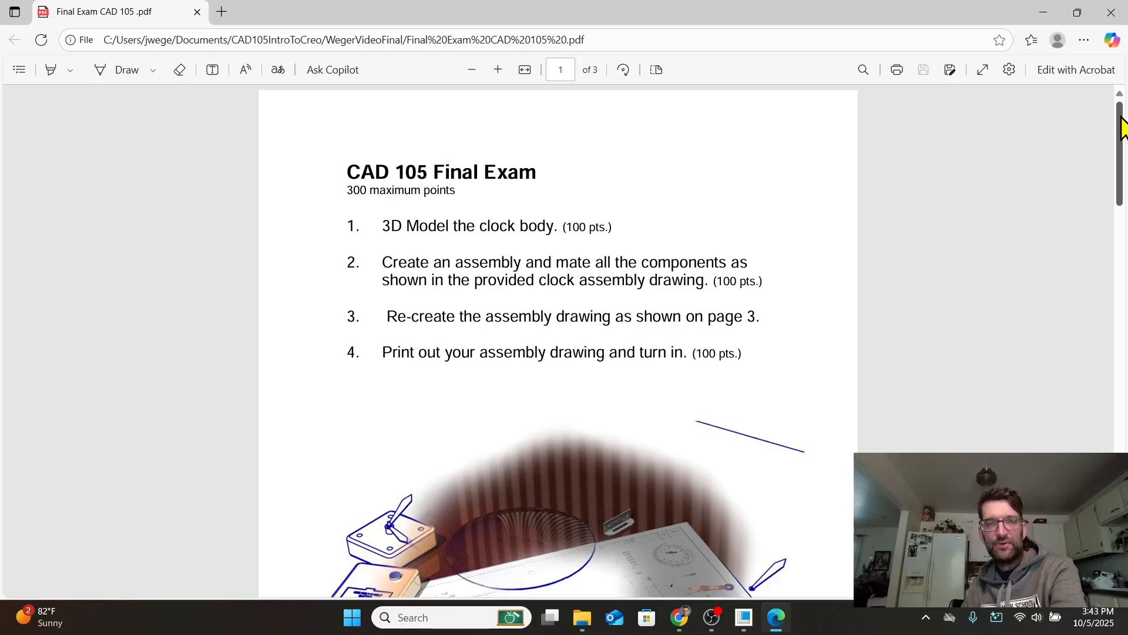
pyautogui.scroll(-1, 1121, 128)
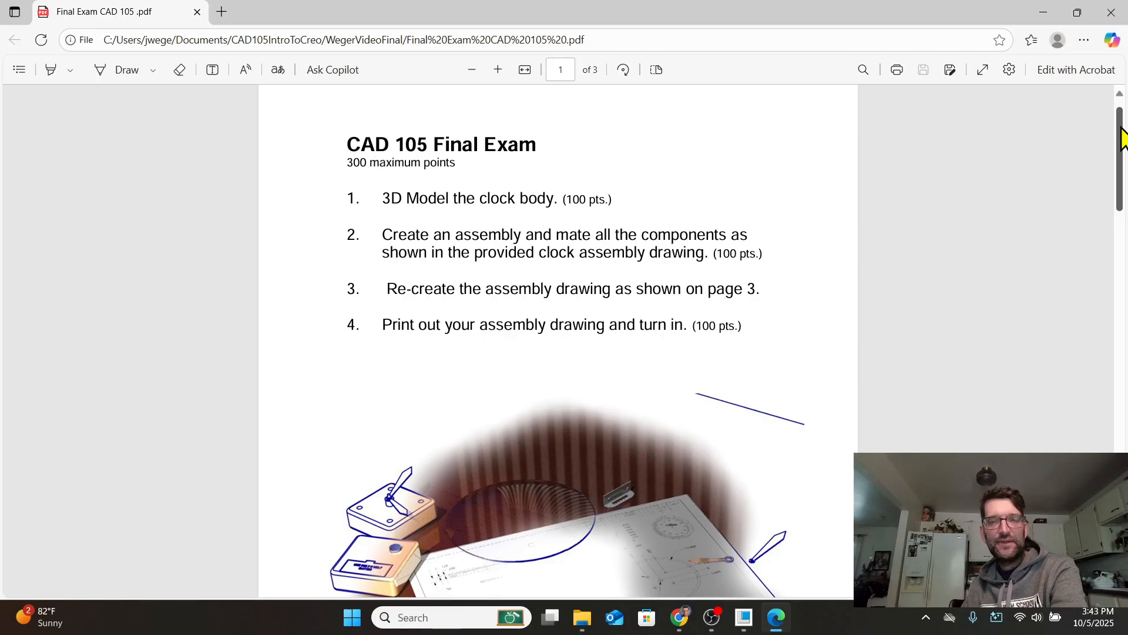
pyautogui.scroll(-1, 1123, 139)
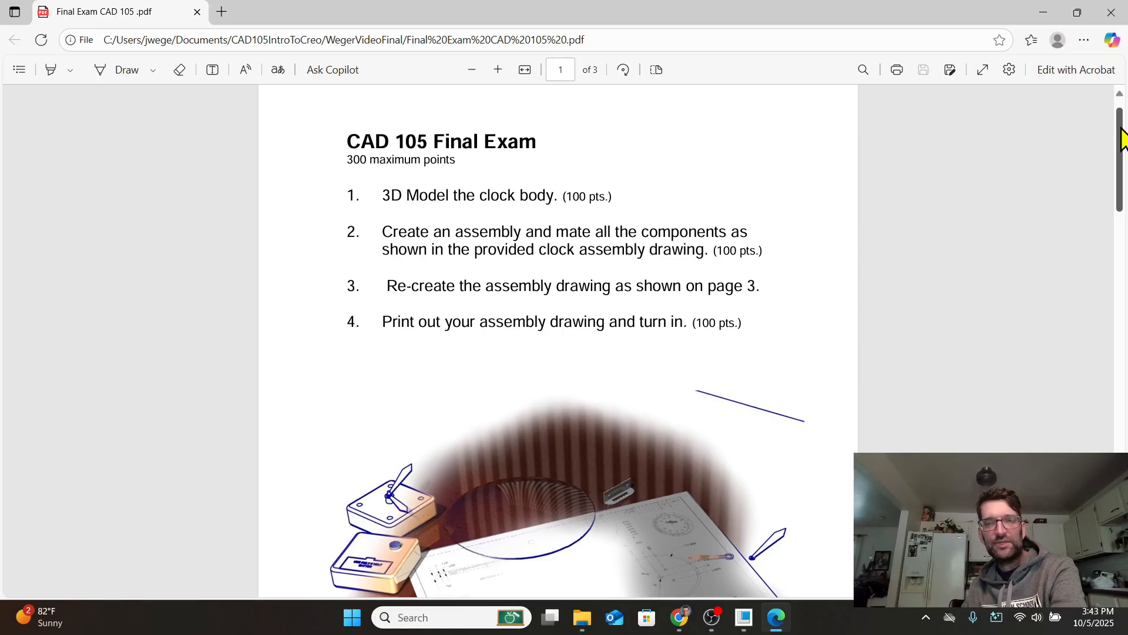
pyautogui.moveTo(1123, 139); pyautogui.dragTo(1119, 106)
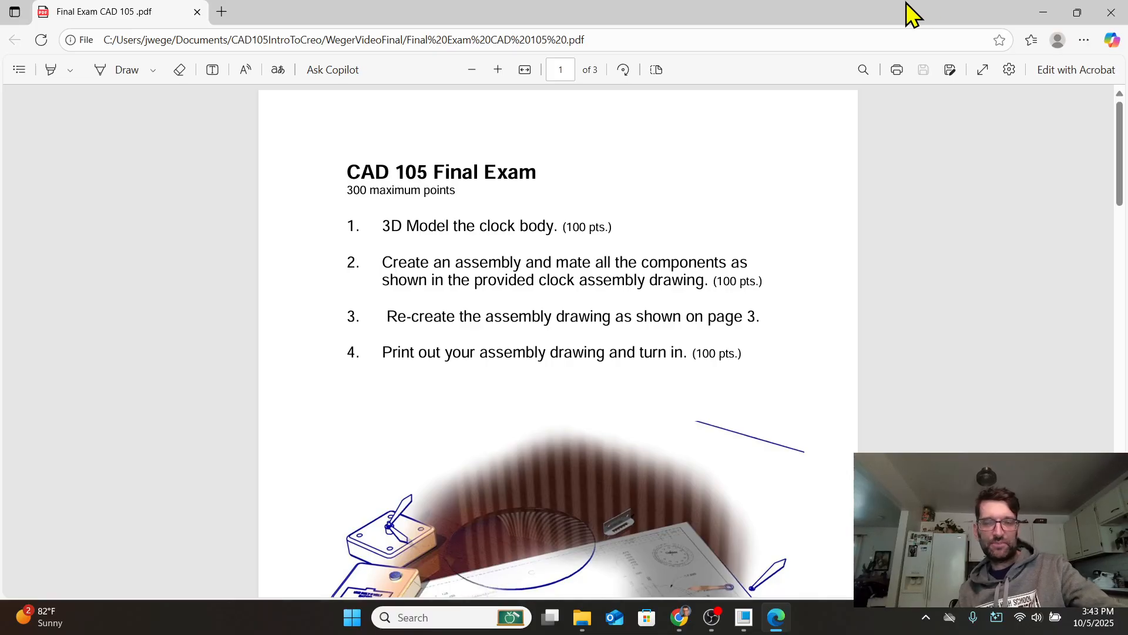
pyautogui.scroll(-1, 605, 219)
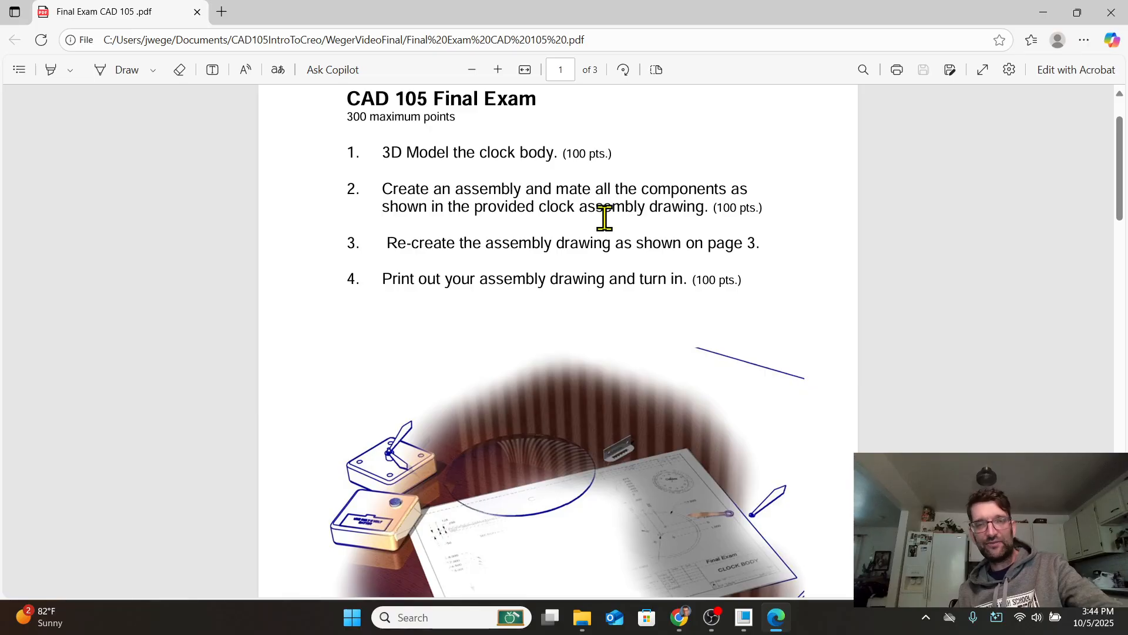
pyautogui.scroll(1, 604, 219)
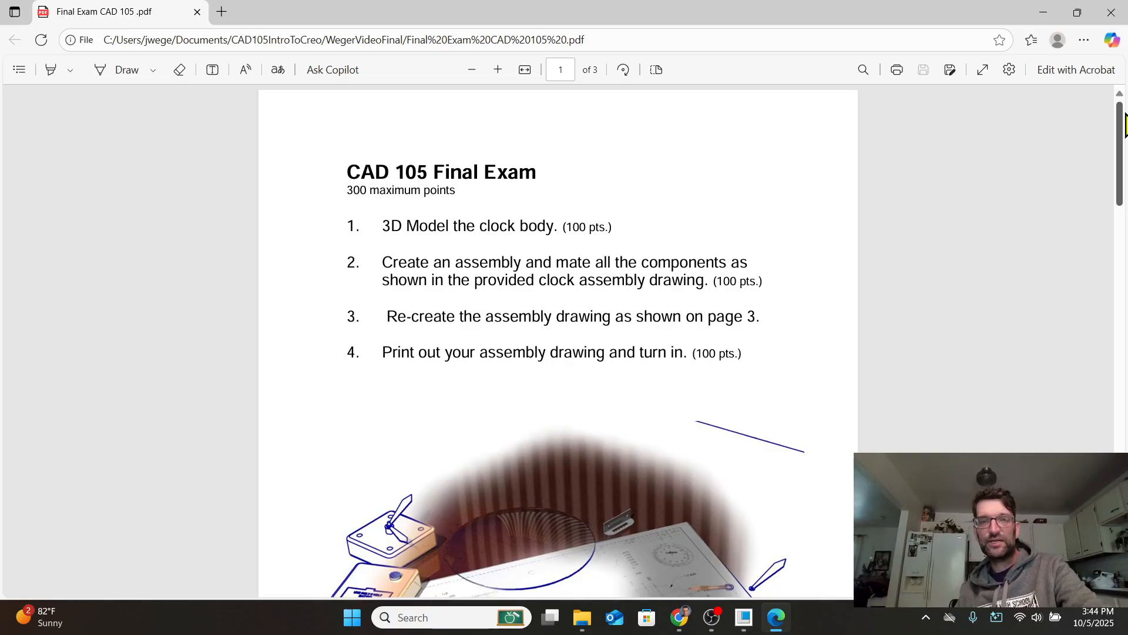
pyautogui.moveTo(1122, 118); pyautogui.dragTo(1123, 116)
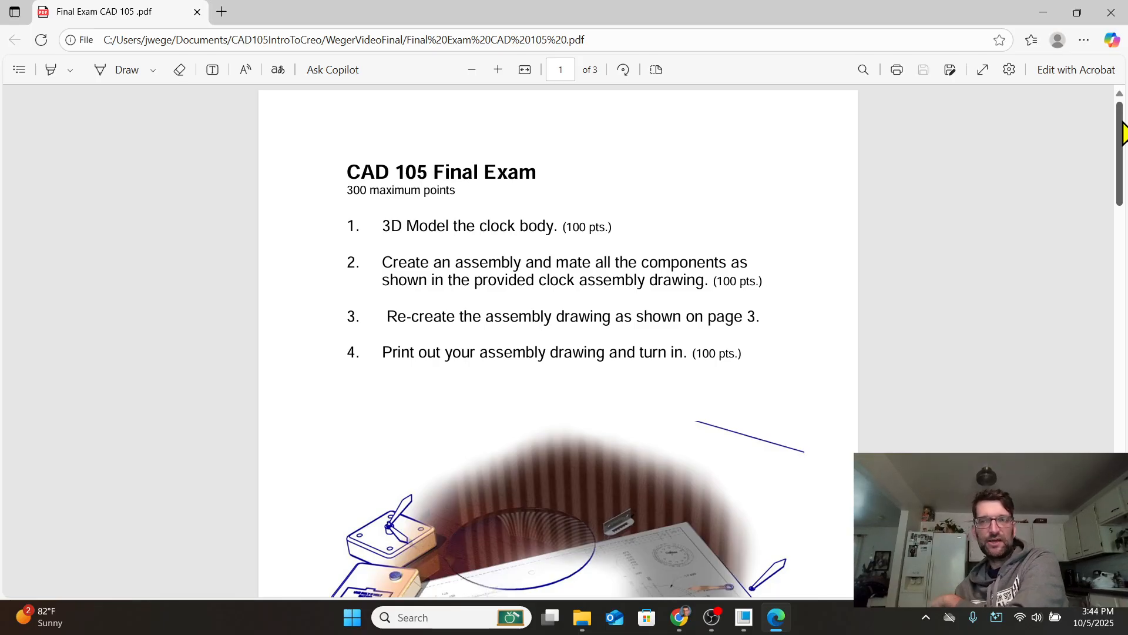
# Go to the clock body drawing on page 2 and rotate the document until the drawing reads upright.
pyautogui.scroll(-4, 1098, 147)
pyautogui.scroll(-8, 1097, 146)
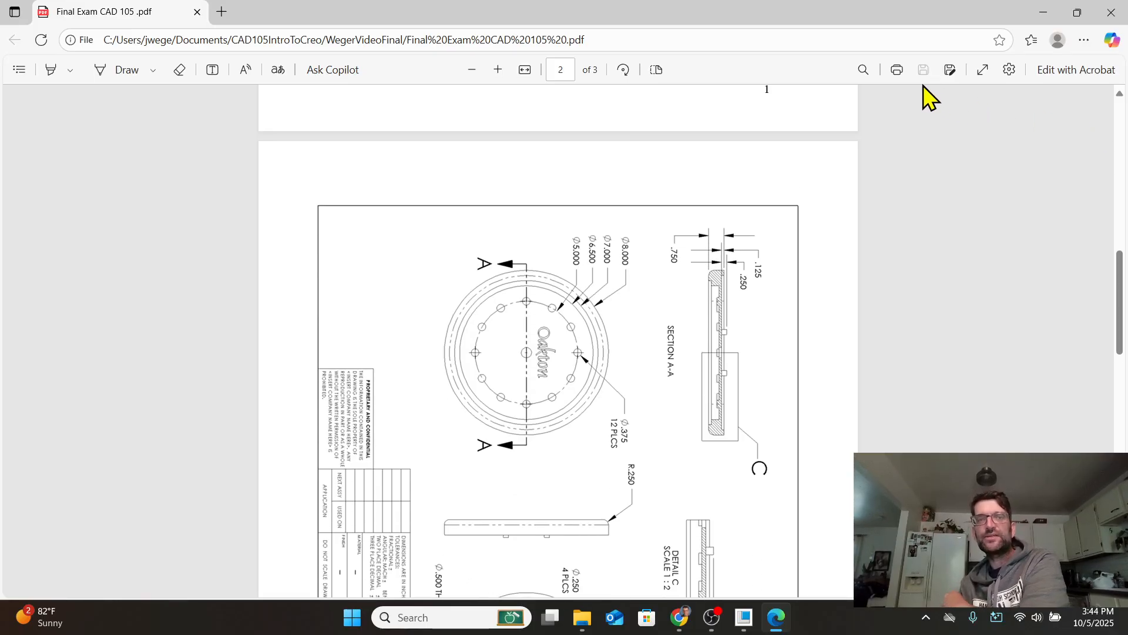
pyautogui.click(622, 70)
pyautogui.click(622, 70)
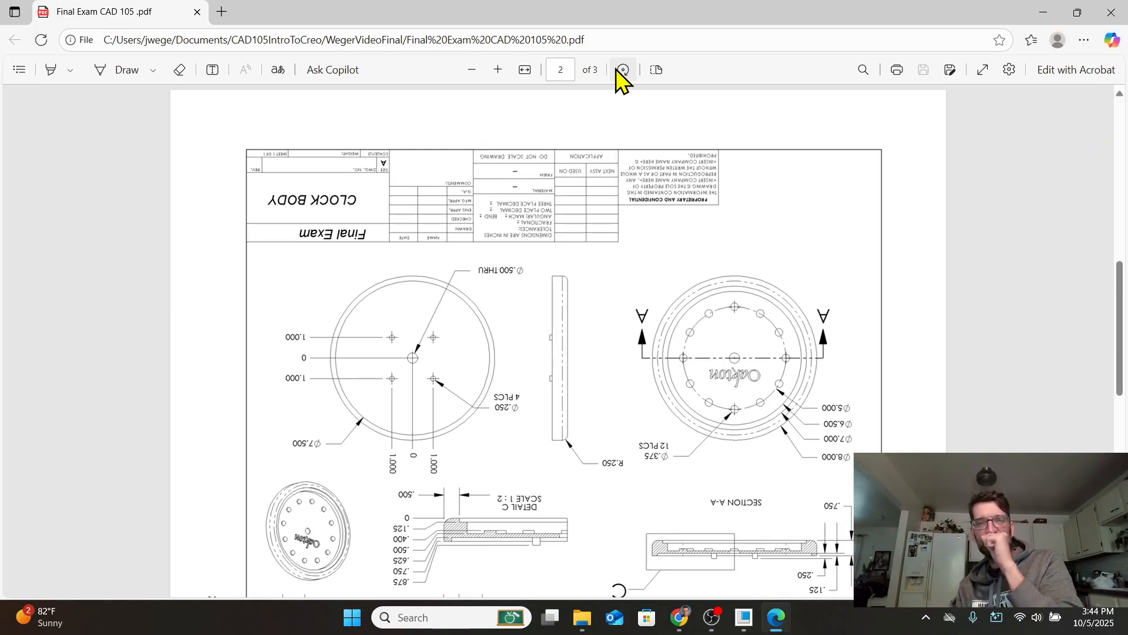
pyautogui.click(622, 71)
pyautogui.scroll(-1, 727, 429)
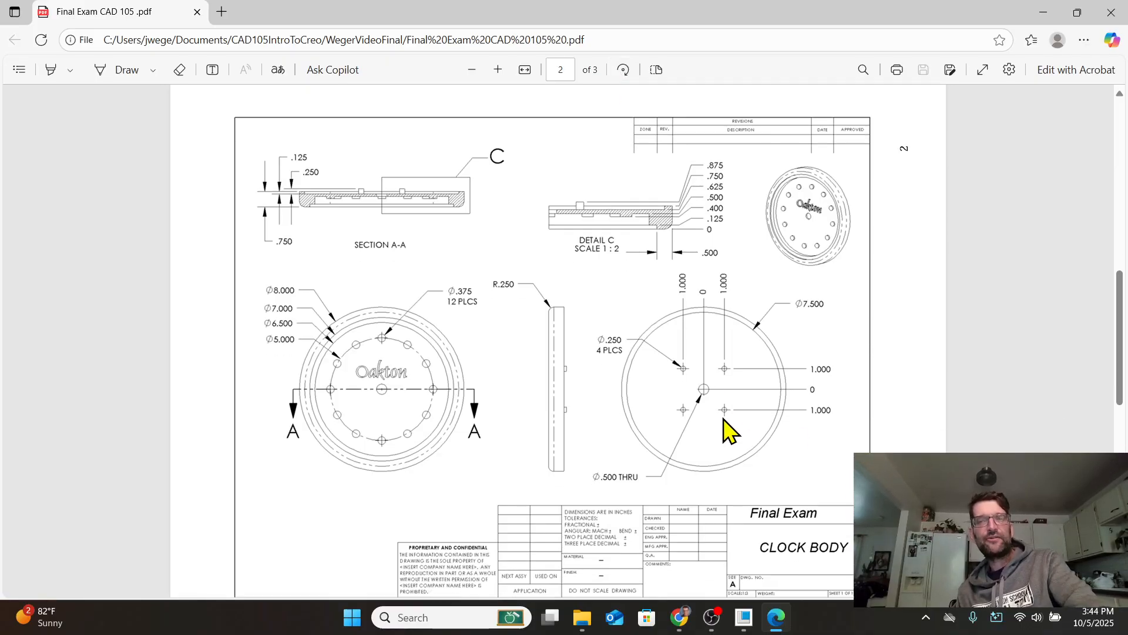
pyautogui.scroll(1, 728, 429)
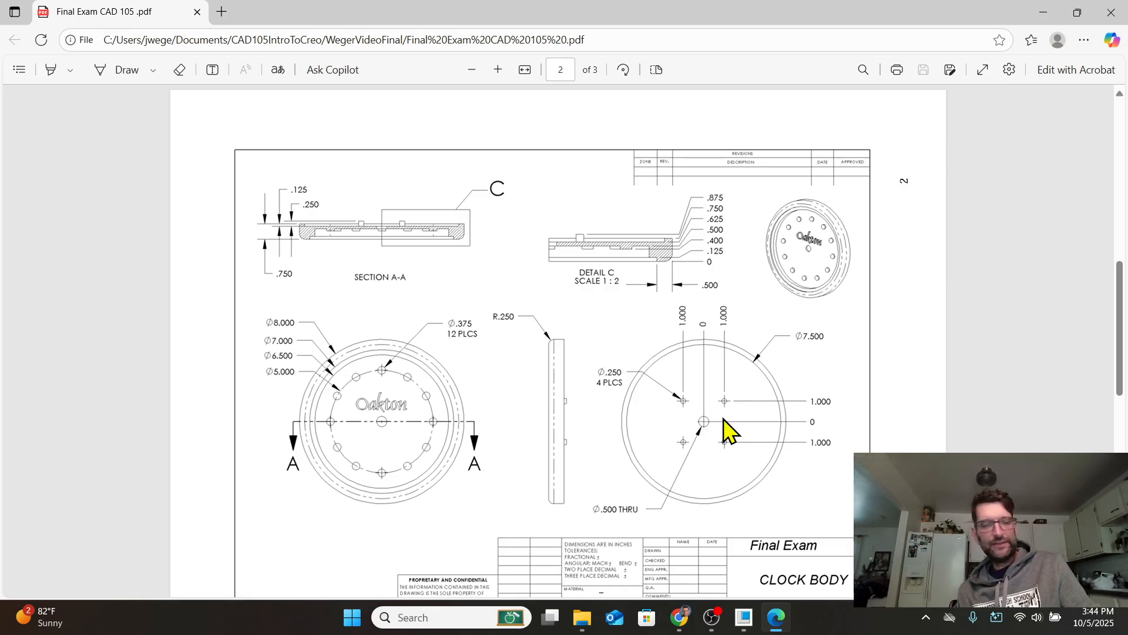
# Examine the clock body drawing up close, covering section A-A, detail C, and the front, side, rear and isometric views.
pyautogui.keyDown('ctrl'); pyautogui.scroll(4, 727, 429); pyautogui.keyUp('ctrl')
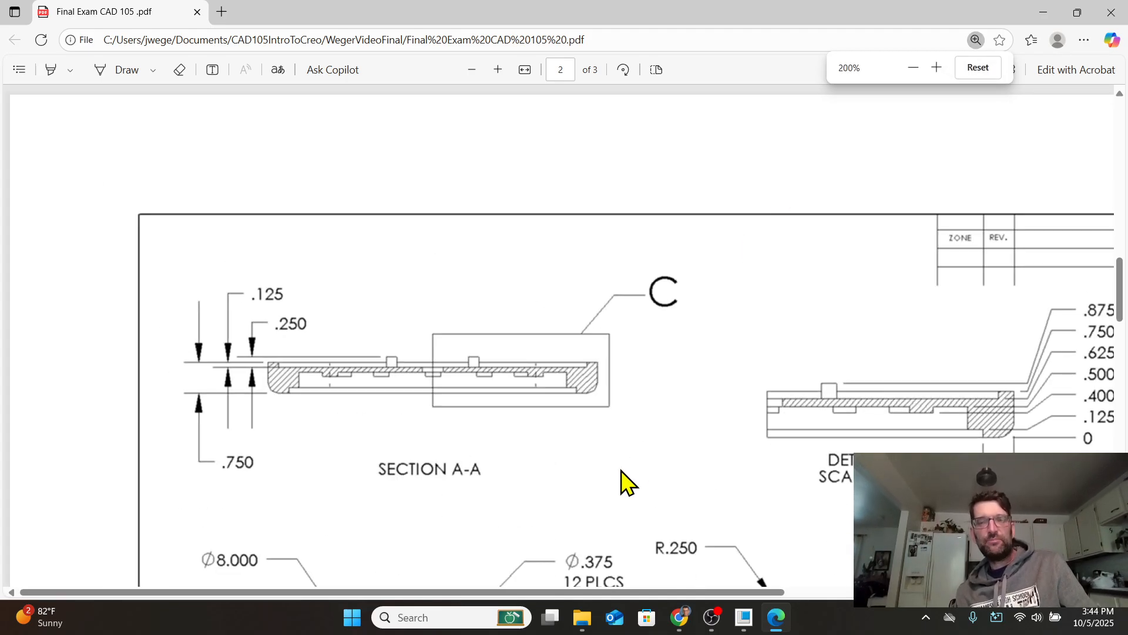
pyautogui.scroll(-3, 617, 529)
pyautogui.moveTo(607, 591); pyautogui.dragTo(847, 588)
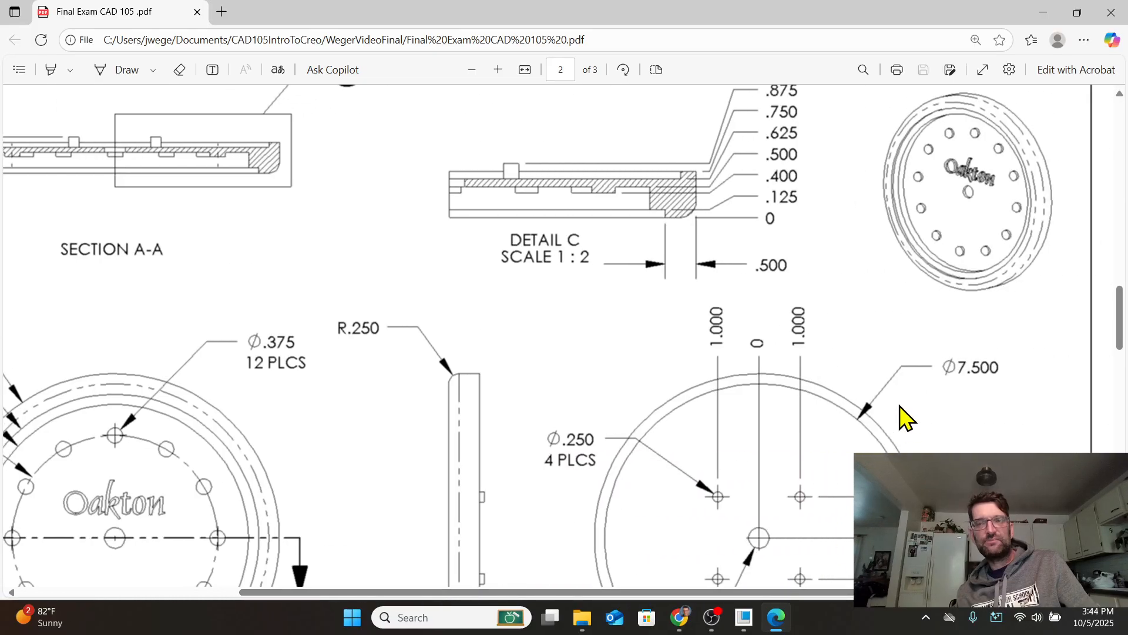
pyautogui.scroll(-3, 906, 417)
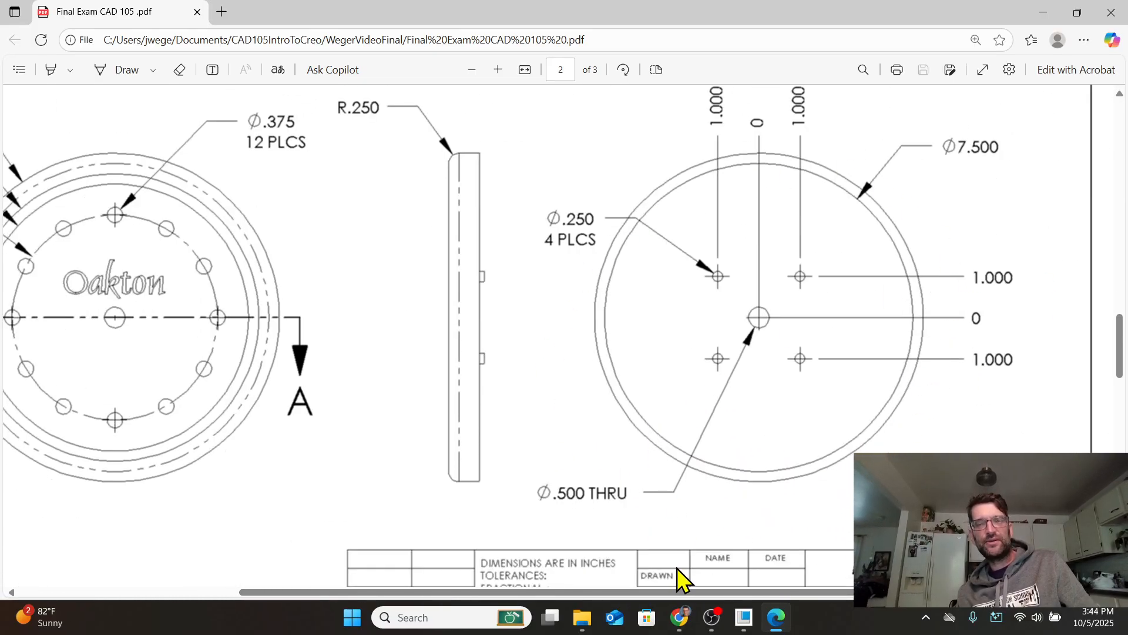
pyautogui.moveTo(696, 592); pyautogui.dragTo(600, 584)
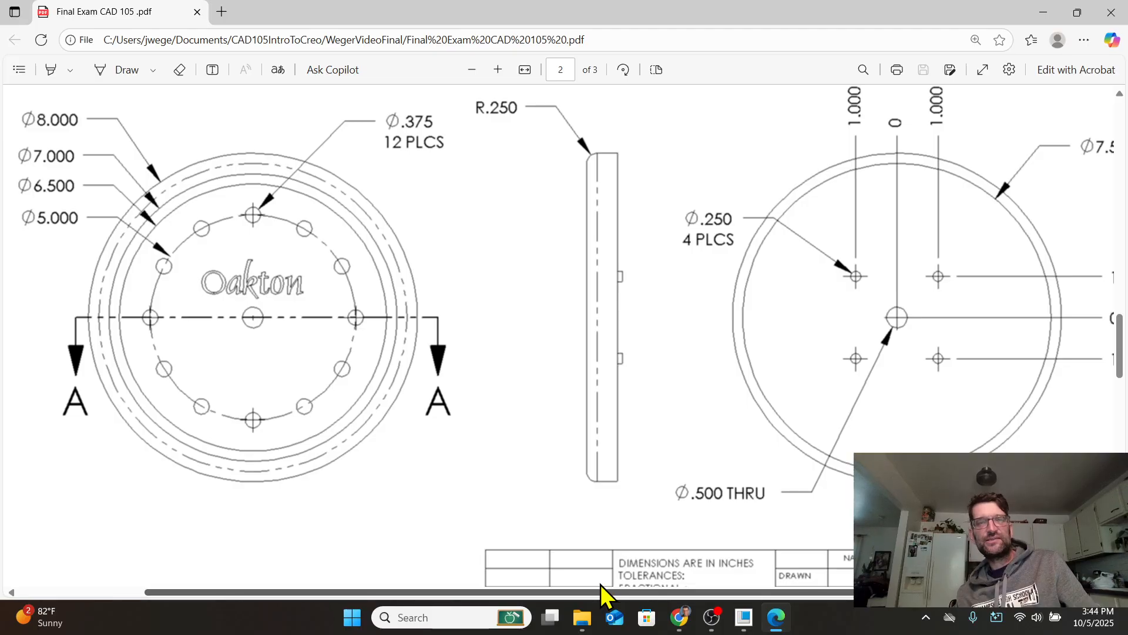
pyautogui.scroll(4, 831, 372)
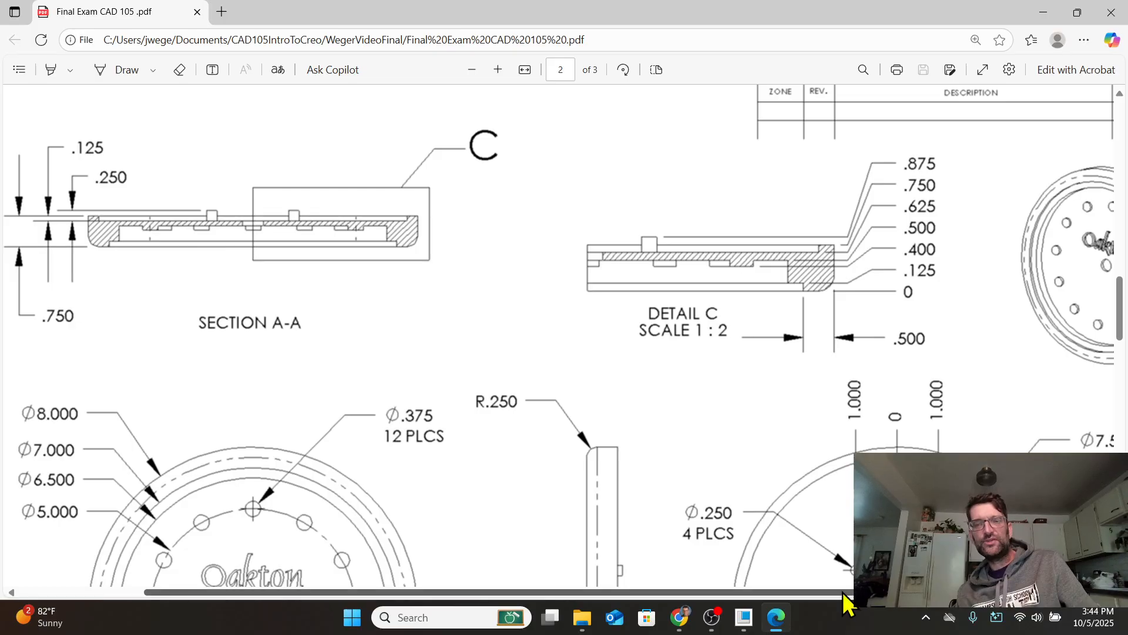
pyautogui.scroll(-2, 841, 588)
pyautogui.moveTo(843, 591); pyautogui.dragTo(1032, 591)
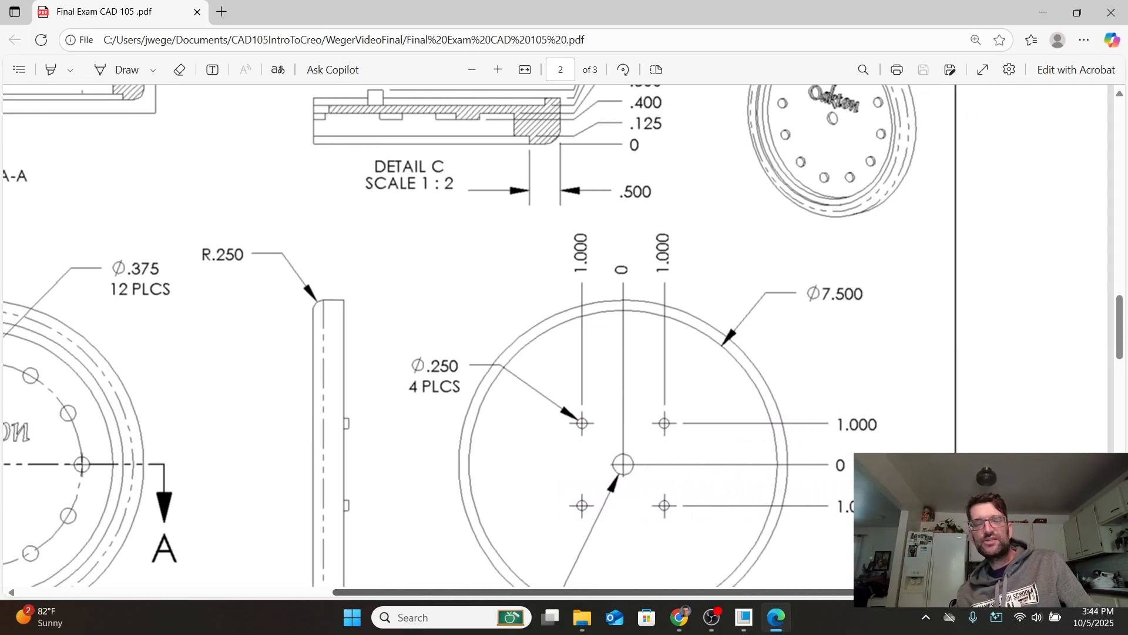
pyautogui.scroll(2, 1033, 398)
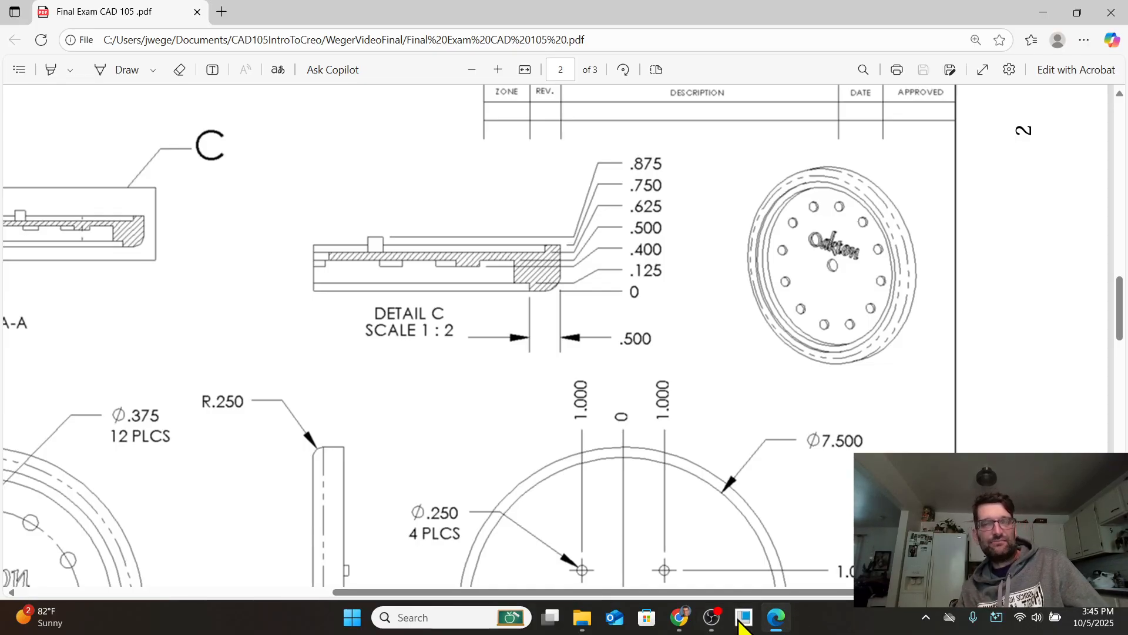
# Switch to Creo and look at the finished CLOCK part as an example of the clock body.
pyautogui.moveTo(745, 624)
pyautogui.click(697, 560)
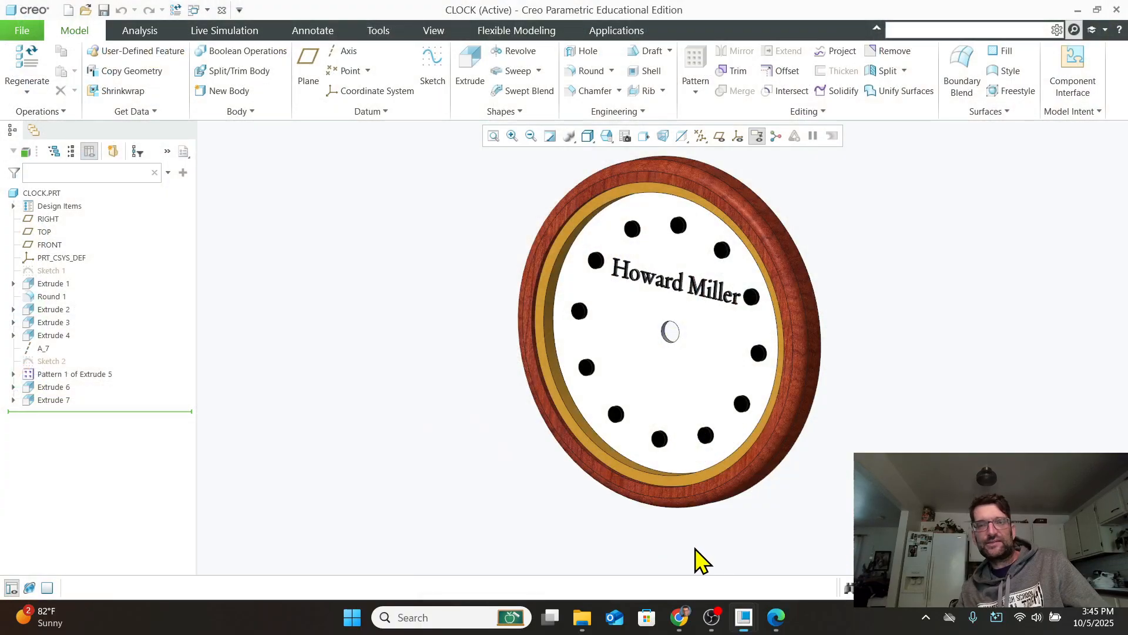
pyautogui.click(611, 307)
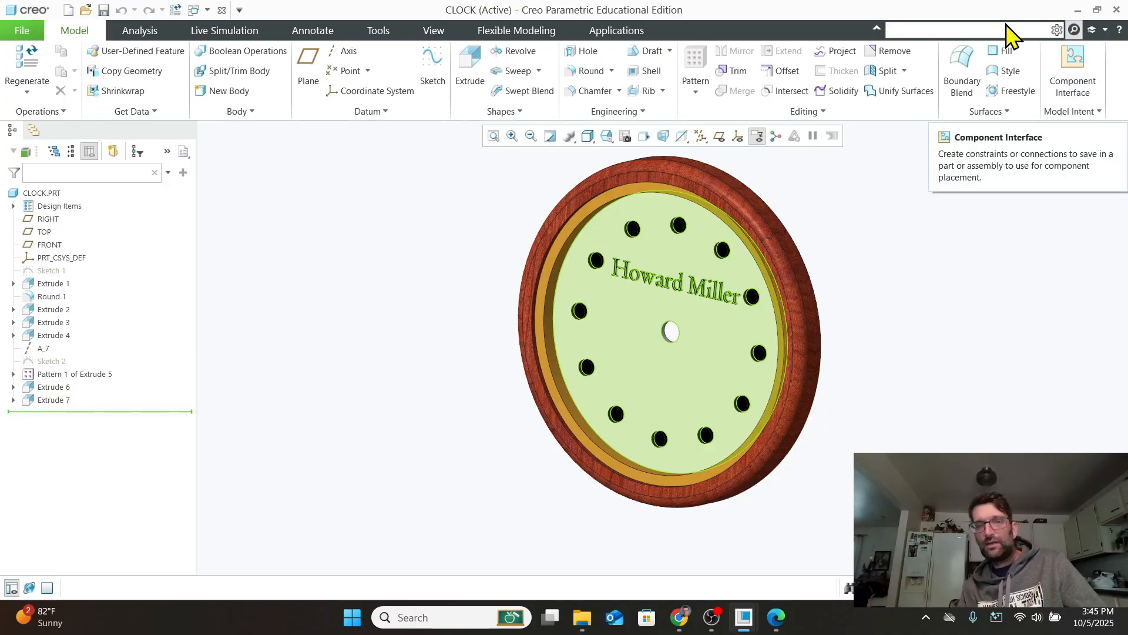
pyautogui.click(743, 621)
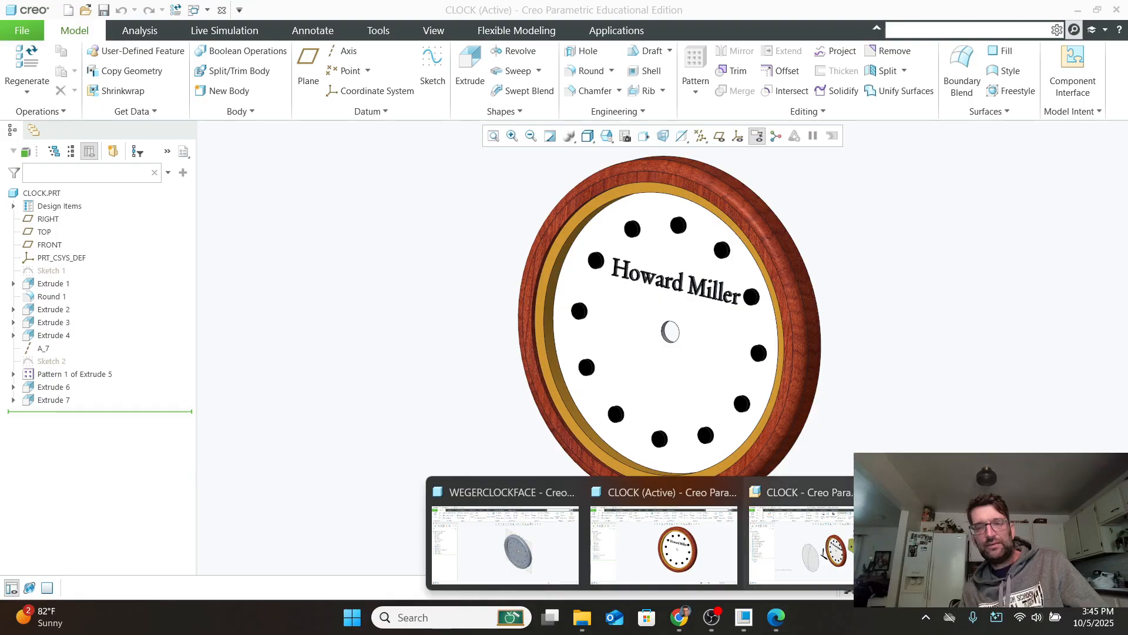
pyautogui.click(680, 623)
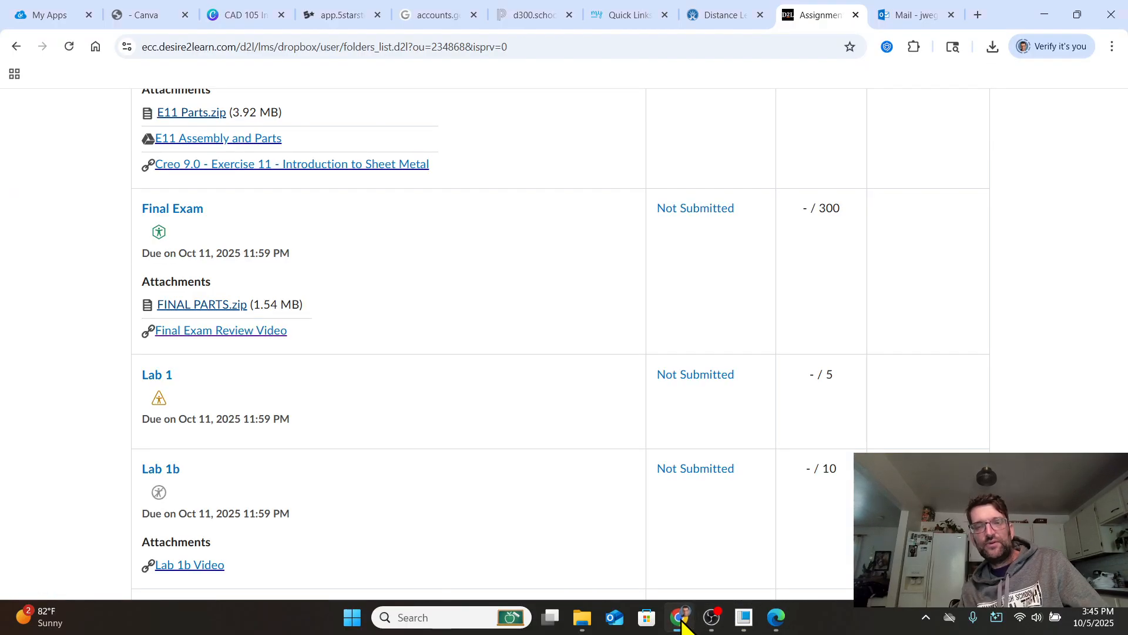
# Switch back to the exam PDF in Edge and study the clock body's diameters, edge radius, and the depths in section A-A and detail C.
pyautogui.click(775, 617)
pyautogui.scroll(2, 640, 429)
pyautogui.scroll(-10, 695, 461)
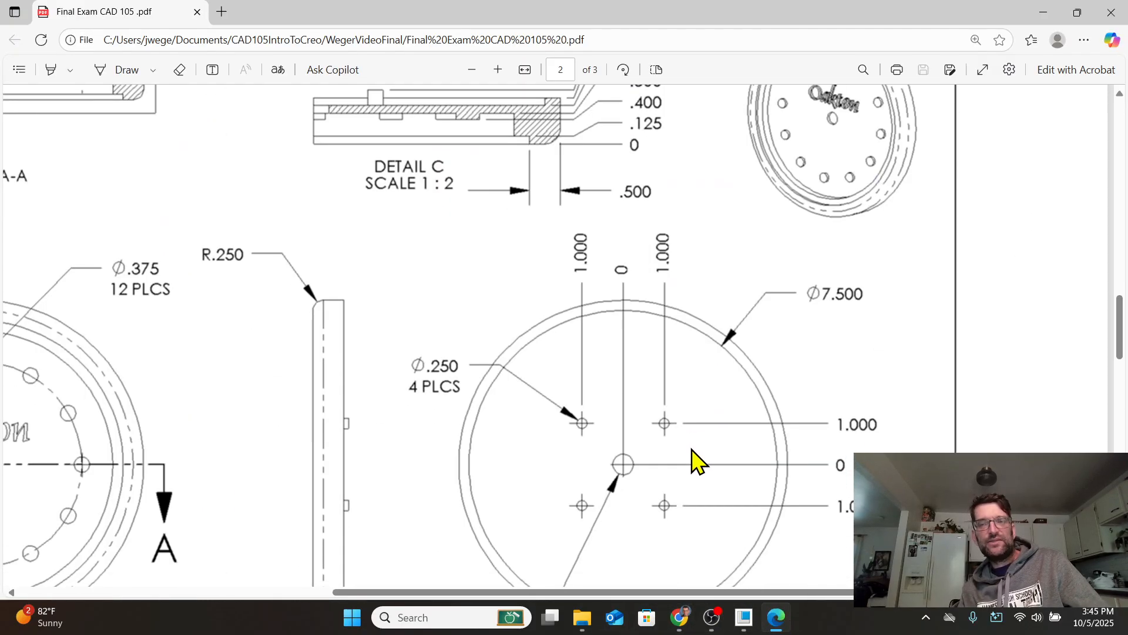
pyautogui.moveTo(695, 592); pyautogui.dragTo(435, 589)
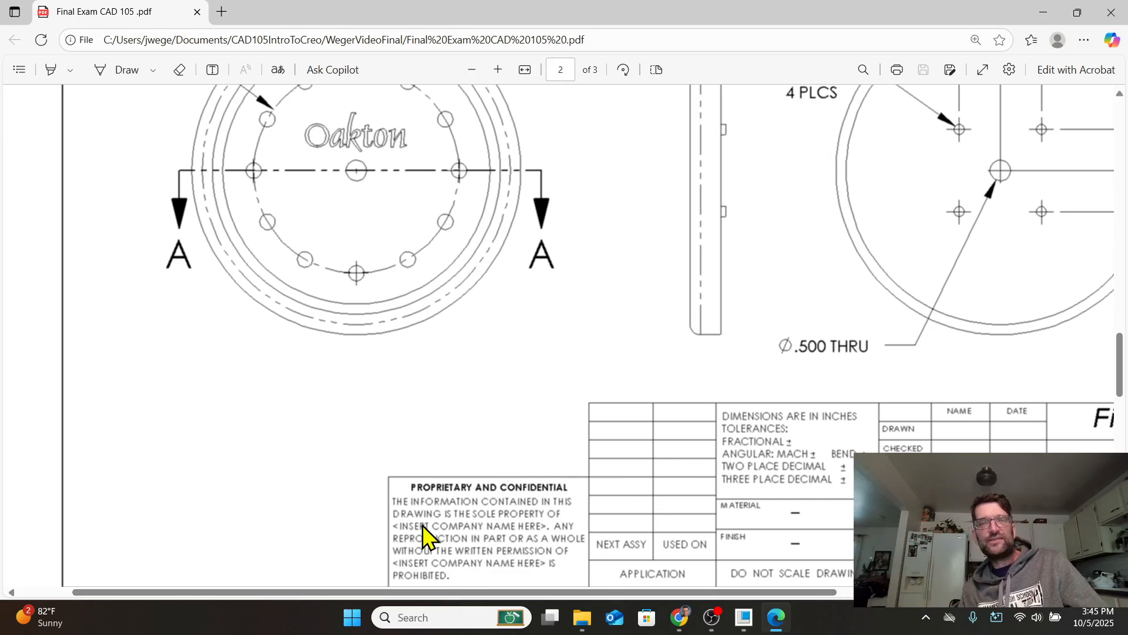
pyautogui.scroll(5, 395, 388)
pyautogui.scroll(3, 375, 385)
pyautogui.scroll(-6, 372, 385)
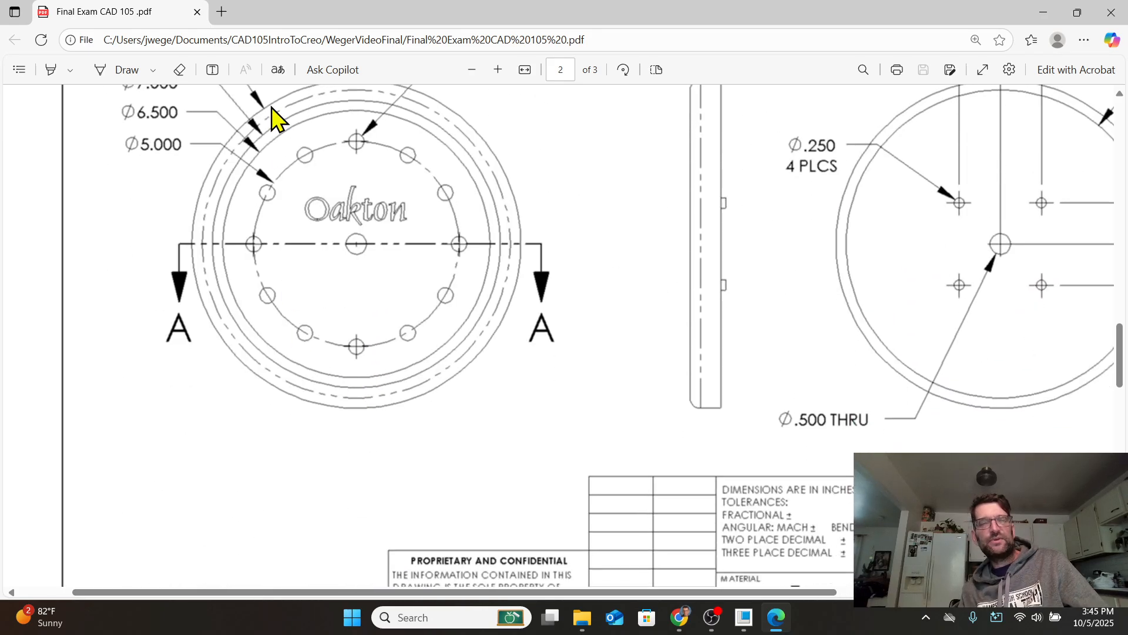
pyautogui.scroll(1, 213, 153)
pyautogui.scroll(1, 213, 153)
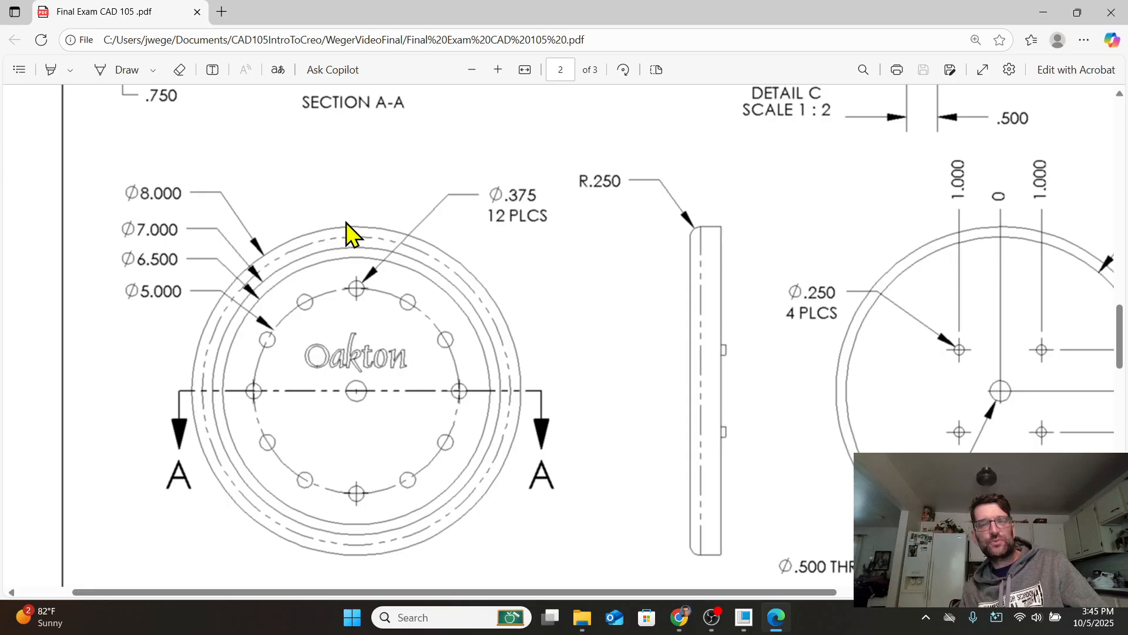
pyautogui.scroll(4, 541, 410)
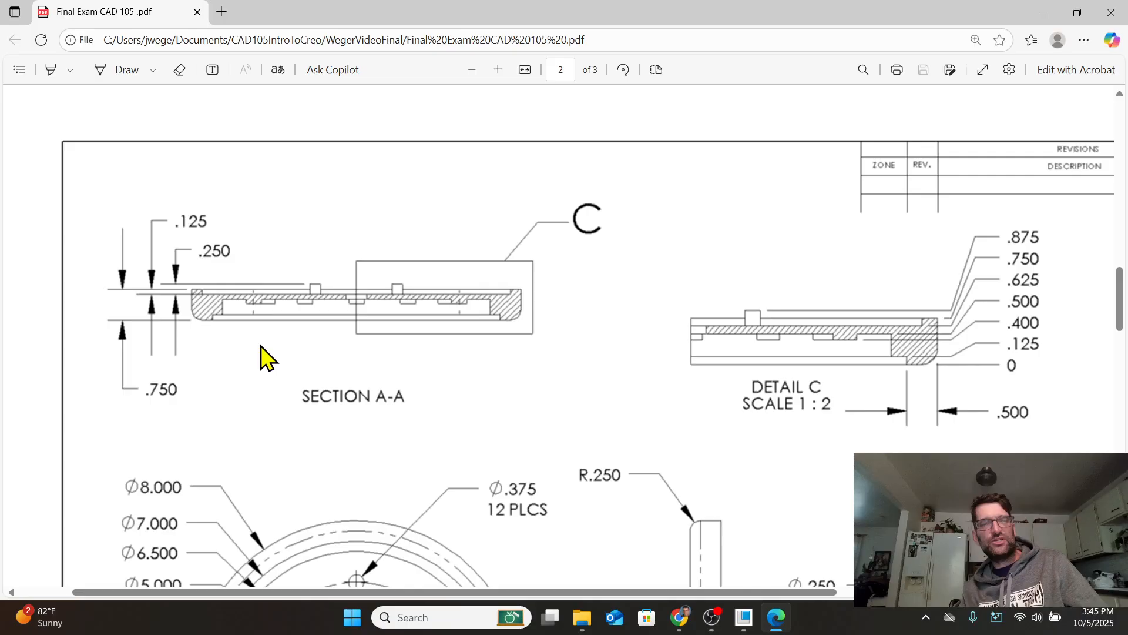
pyautogui.scroll(-4, 259, 357)
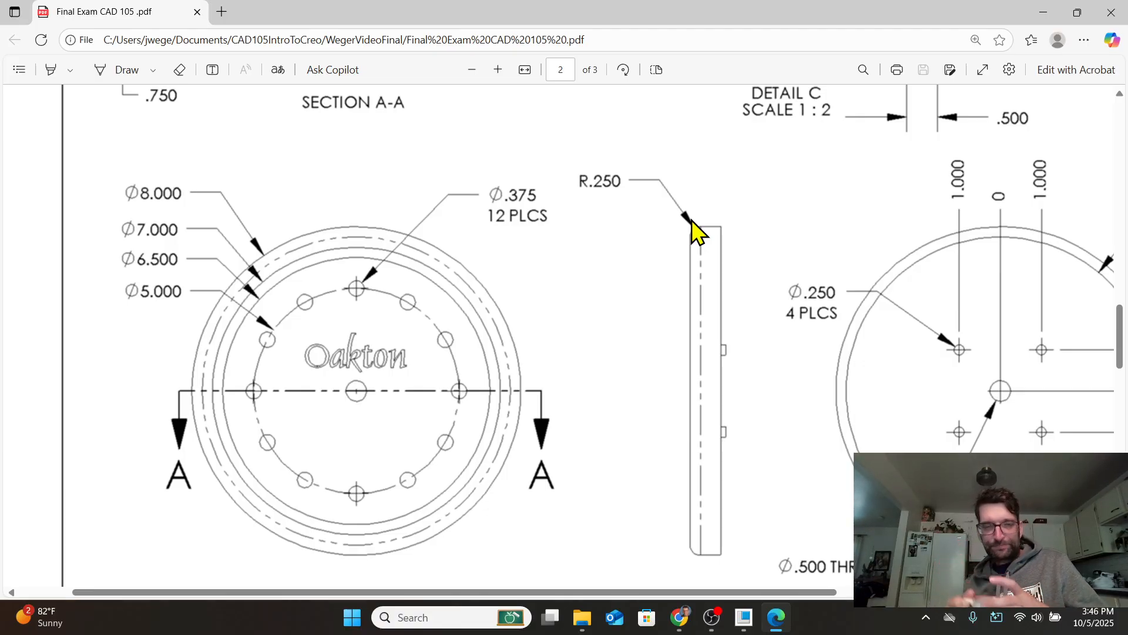
pyautogui.scroll(3, 871, 171)
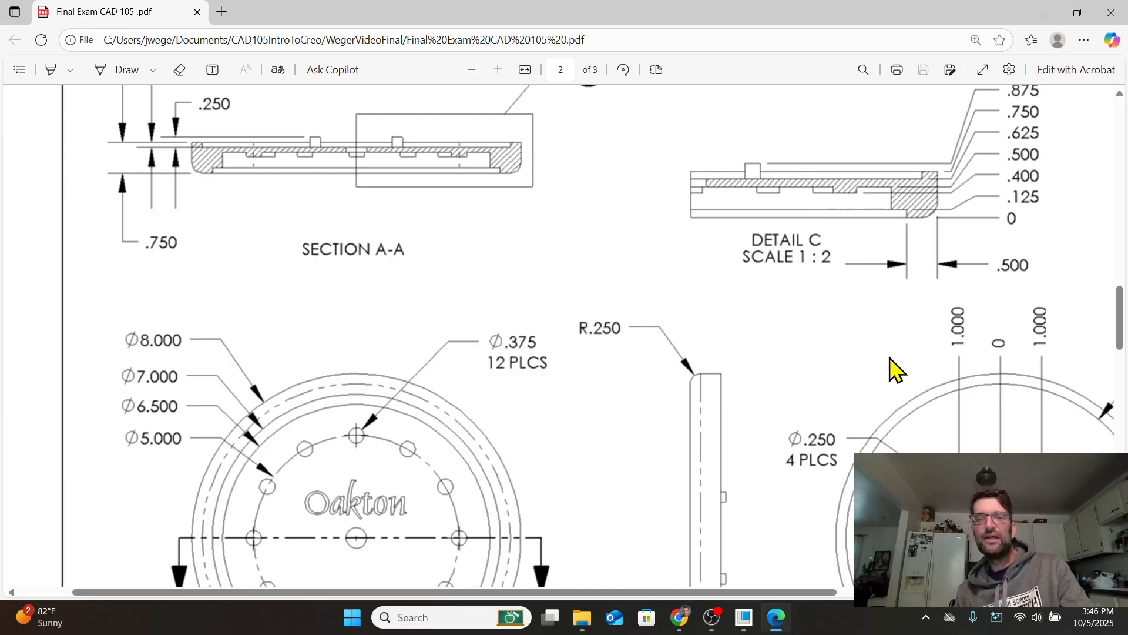
pyautogui.scroll(-1, 564, 335)
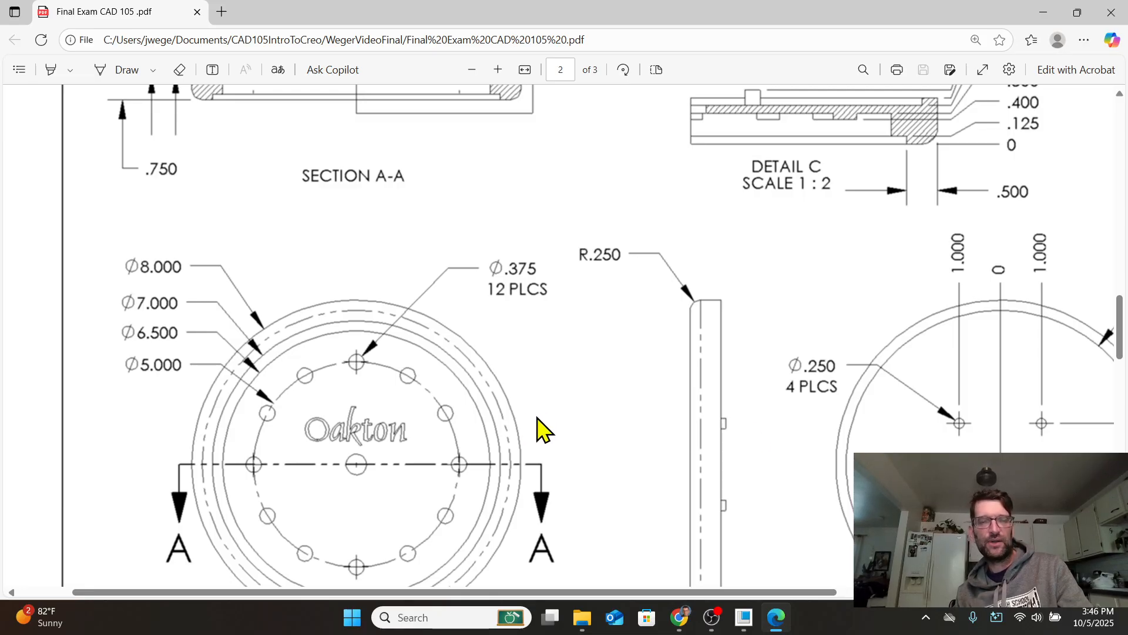
pyautogui.scroll(1, 534, 434)
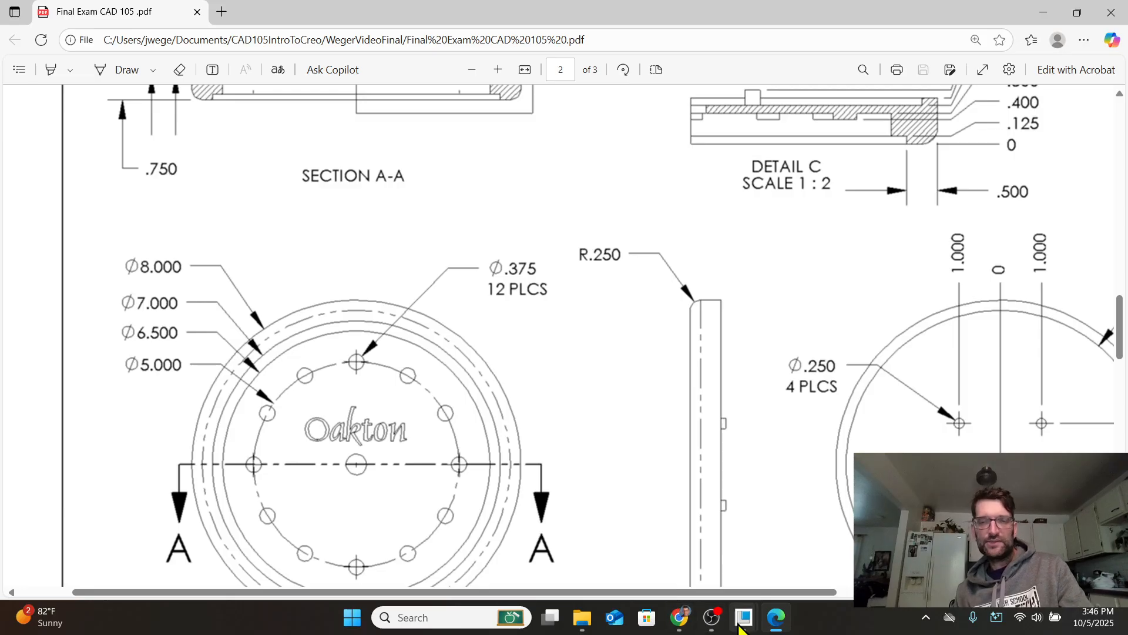
# Switch to Creo and create a new solid part from the default template, named with the student's surname followed directly by "ClockFaceVideo".
pyautogui.moveTo(744, 617)
pyautogui.click(598, 555)
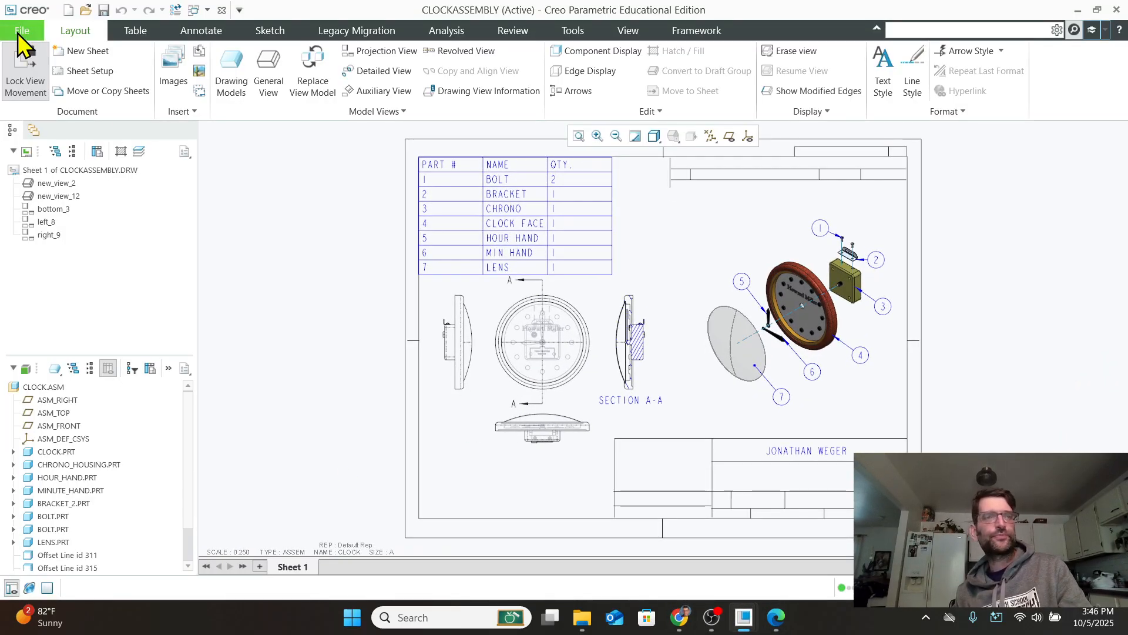
pyautogui.click(24, 33)
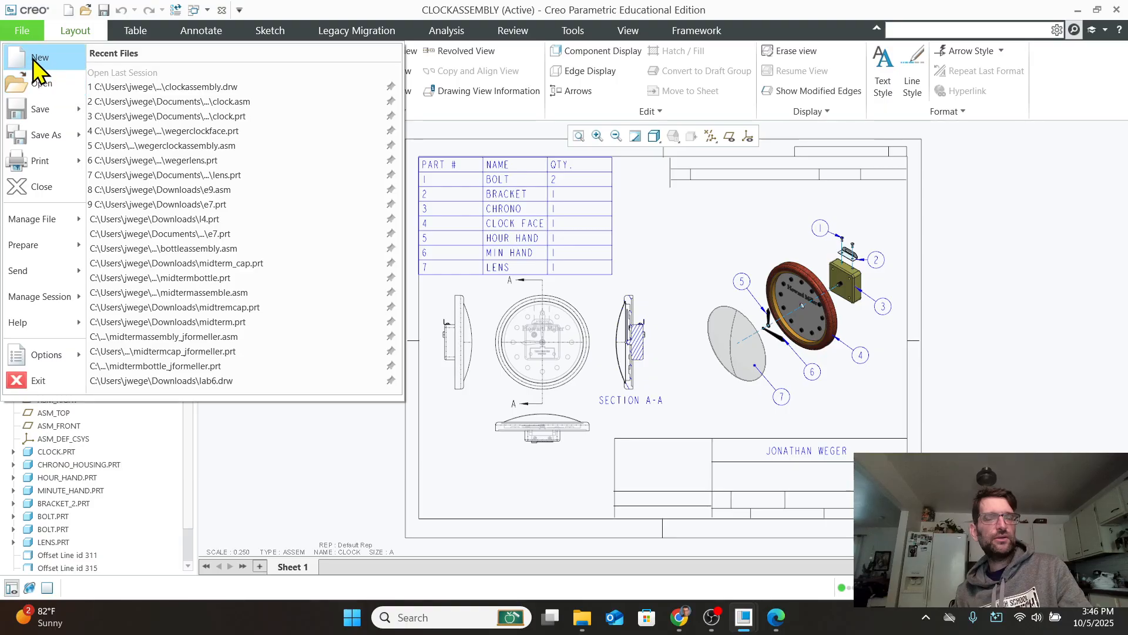
pyautogui.click(40, 59)
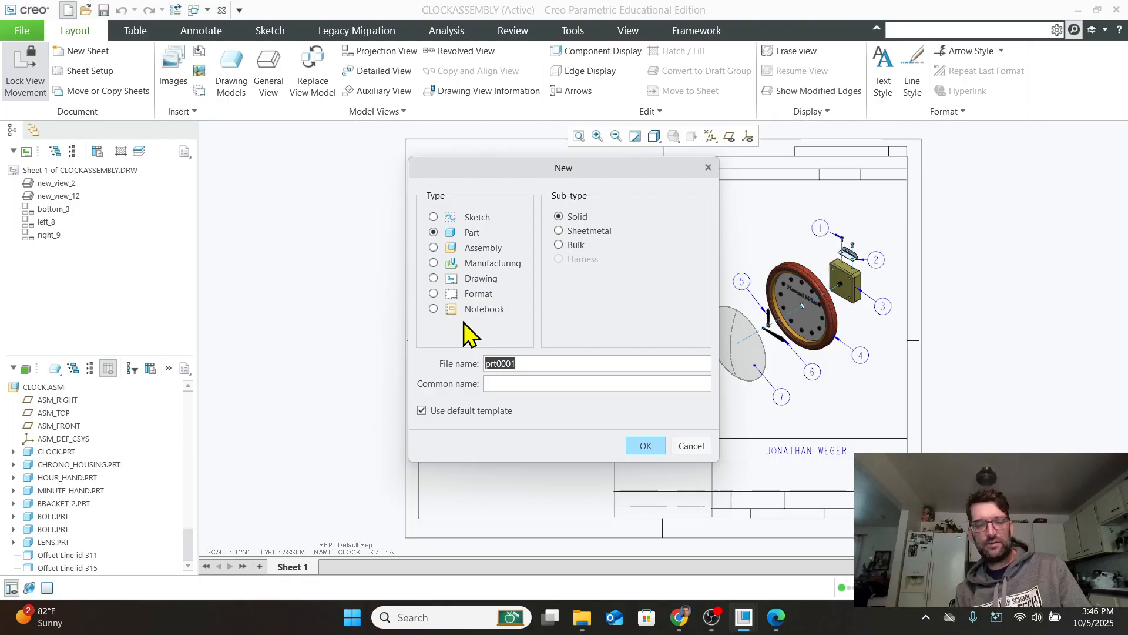
pyautogui.write('WegerClockFaceVideo')
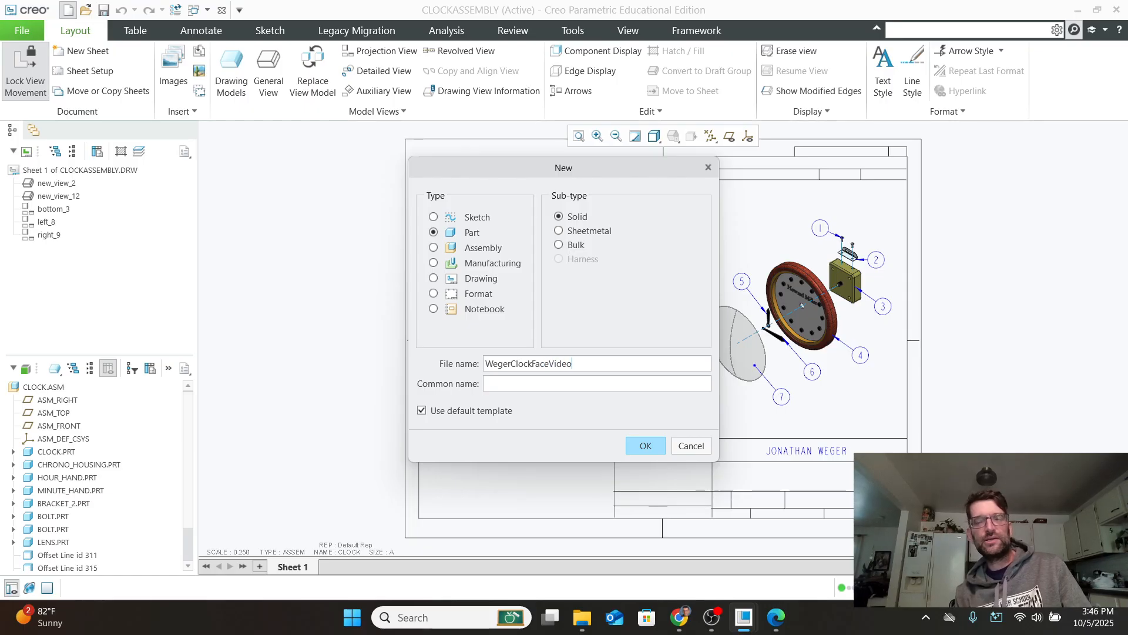
pyautogui.click(646, 446)
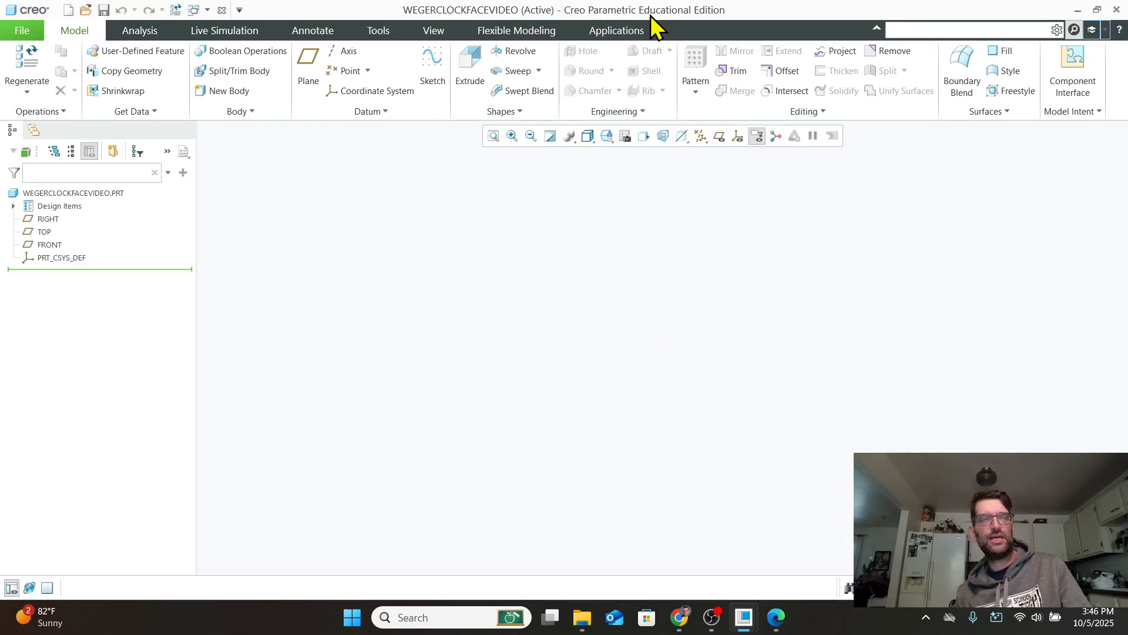
# Start an extrusion on the FRONT datum plane and sketch an 8.000 diameter circle centred on the origin, viewed from the front.
pyautogui.click(467, 66)
pyautogui.click(720, 142)
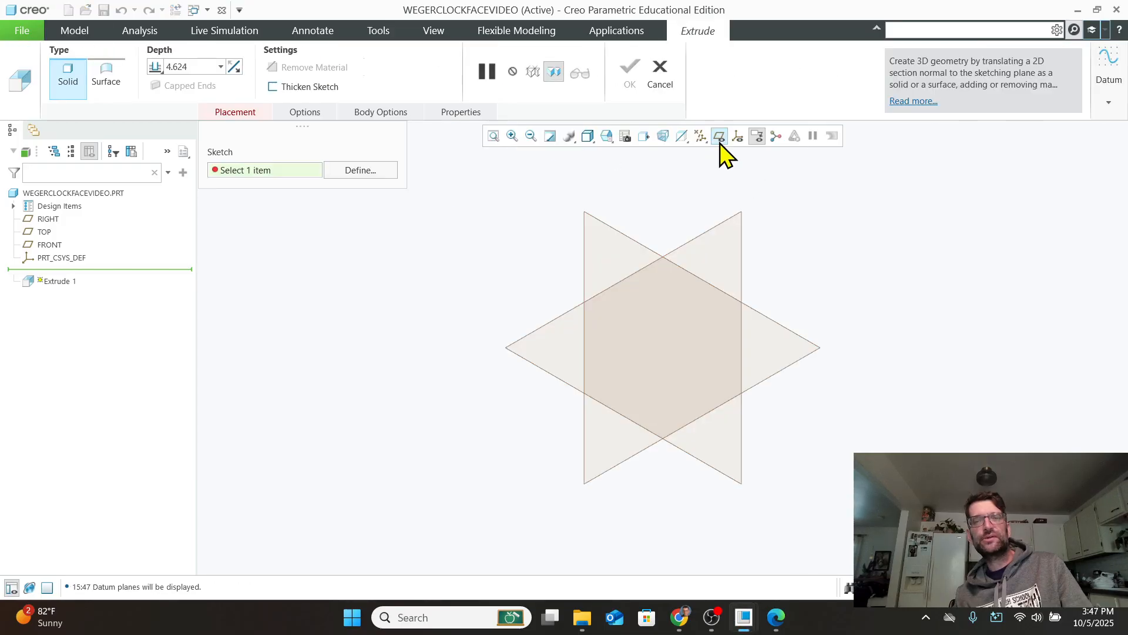
pyautogui.click(602, 225)
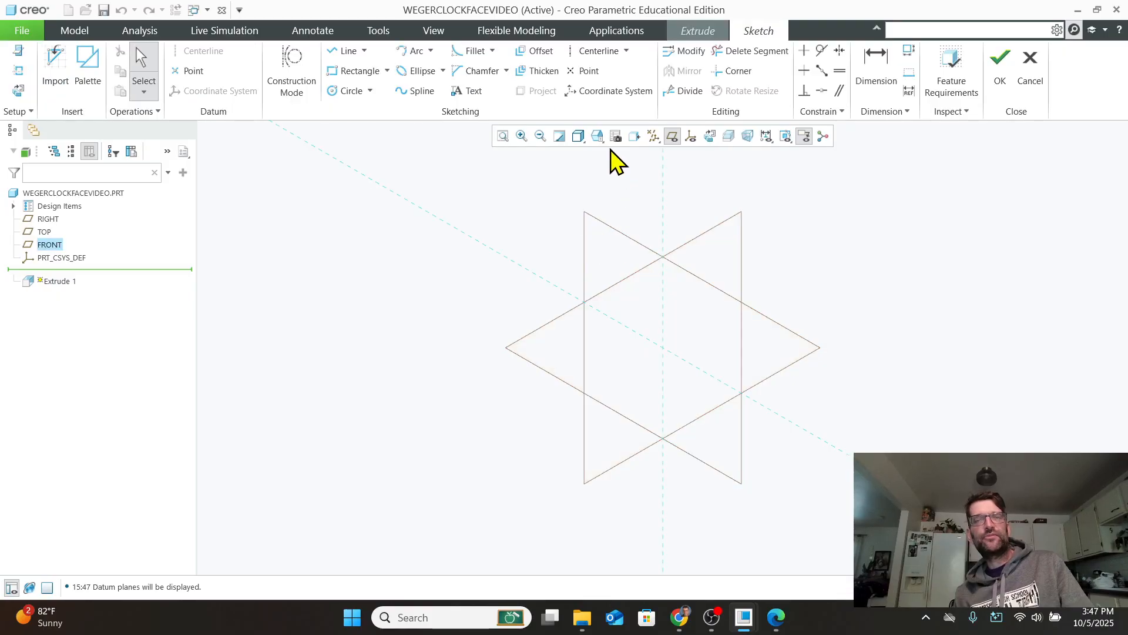
pyautogui.click(597, 136)
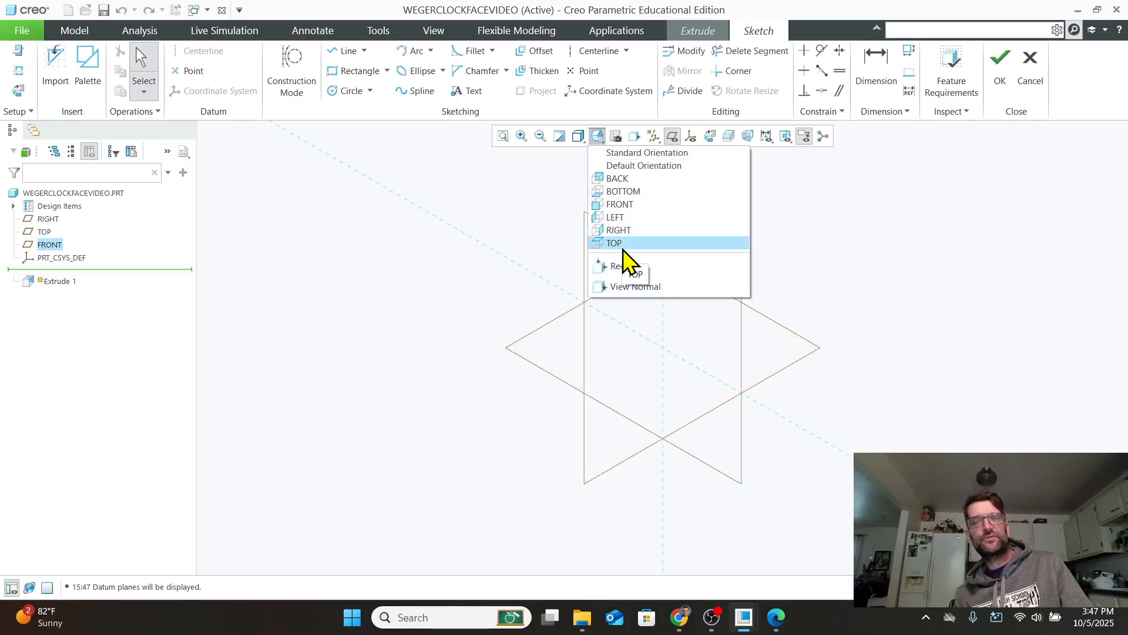
pyautogui.click(620, 205)
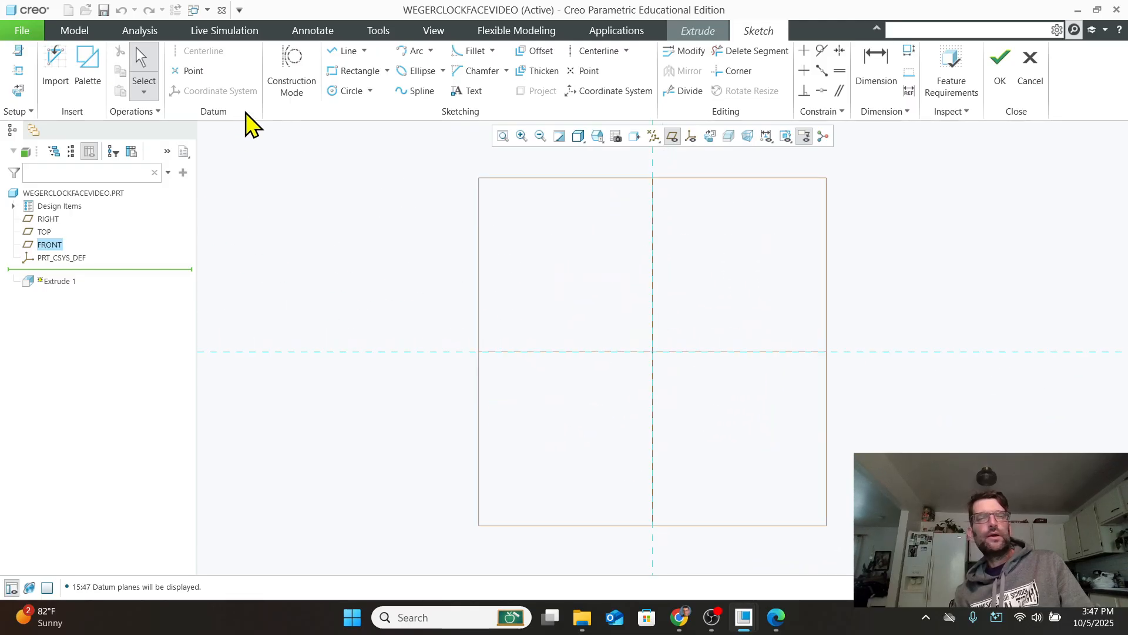
pyautogui.click(342, 92)
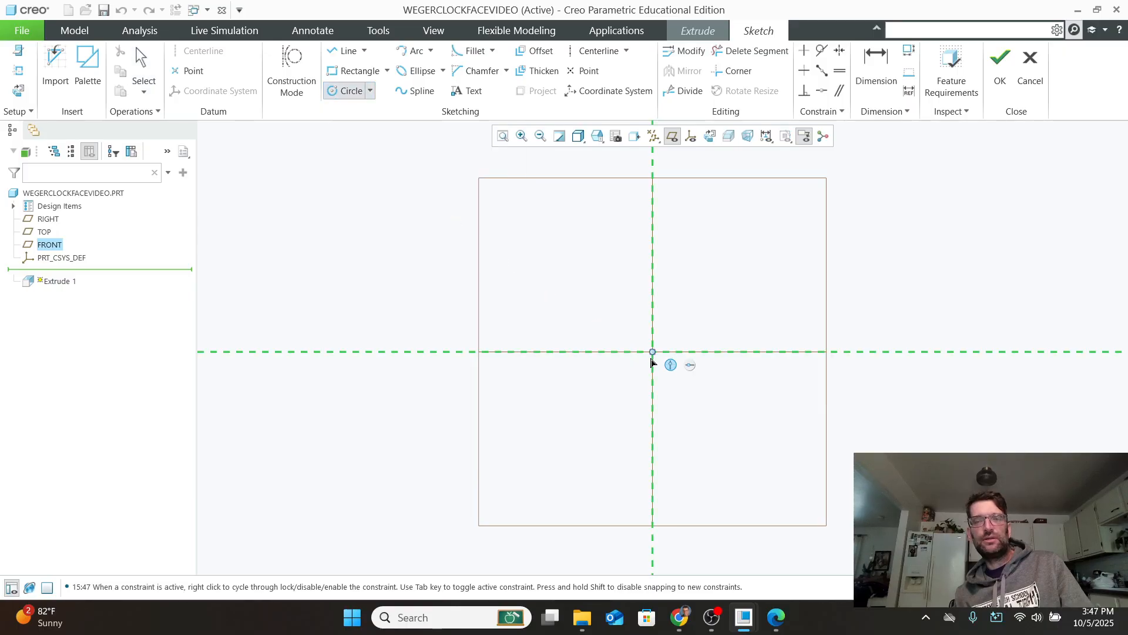
pyautogui.click(652, 352)
pyautogui.click(750, 465)
pyautogui.middleClick(794, 460)
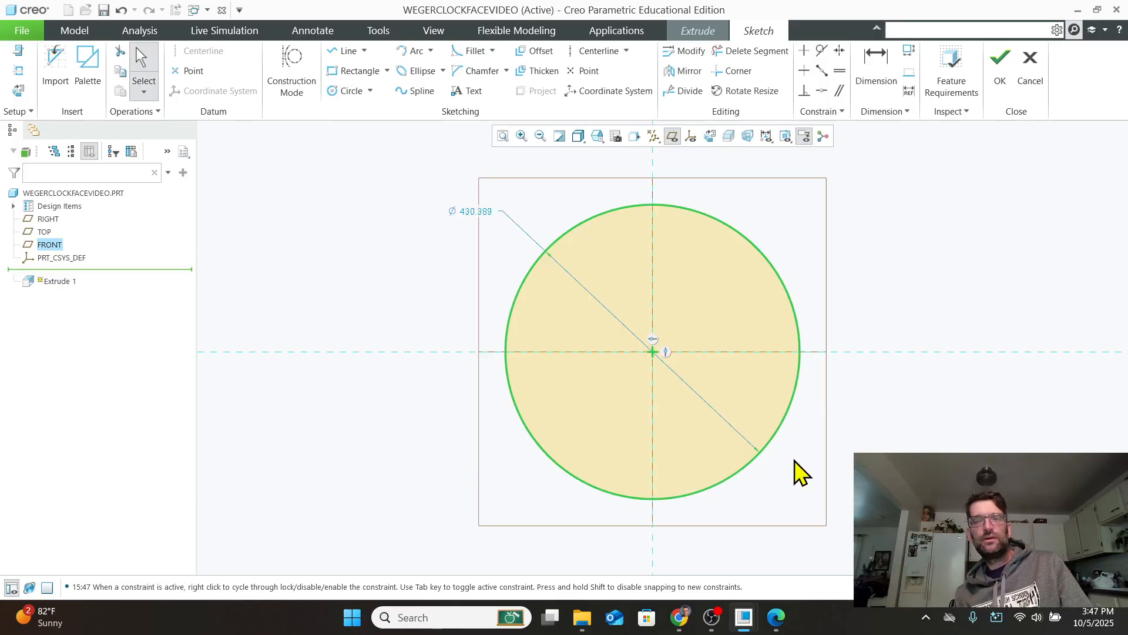
pyautogui.doubleClick(477, 211)
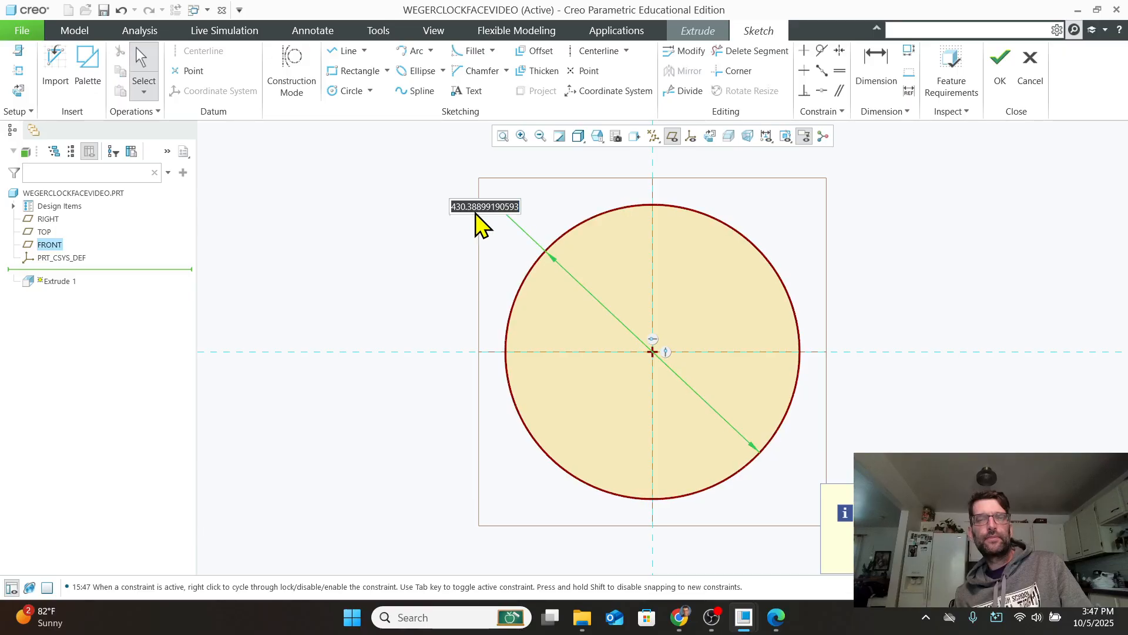
pyautogui.write('8')
pyautogui.press('Return')
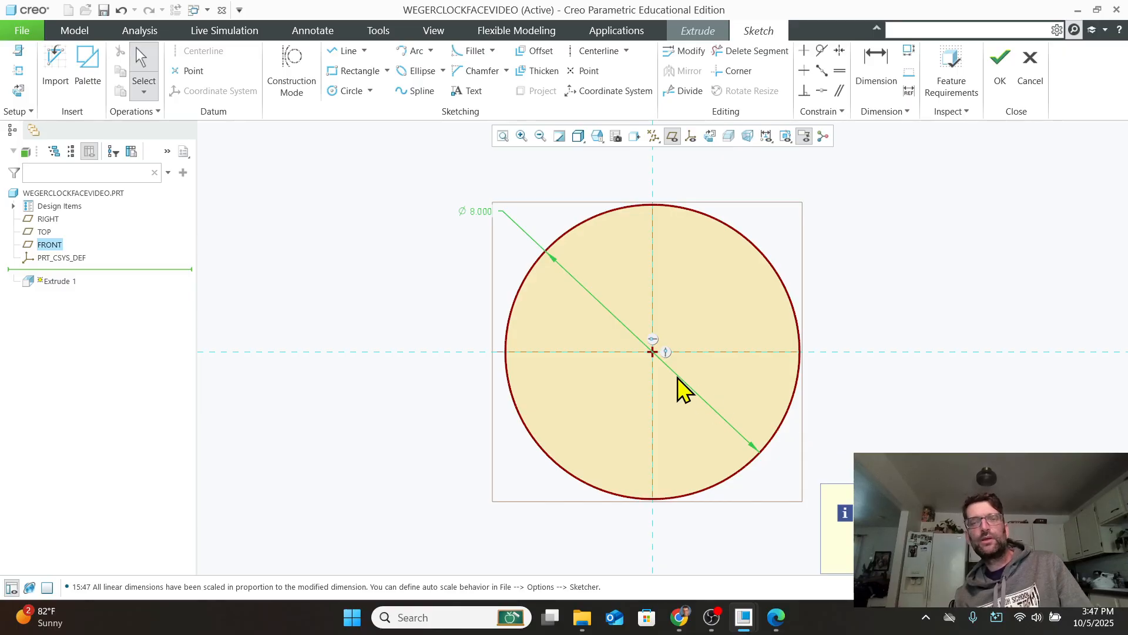
# Add a concentric circle with a 0.500 diameter inside the large circle for the centre hole.
pyautogui.click(346, 91)
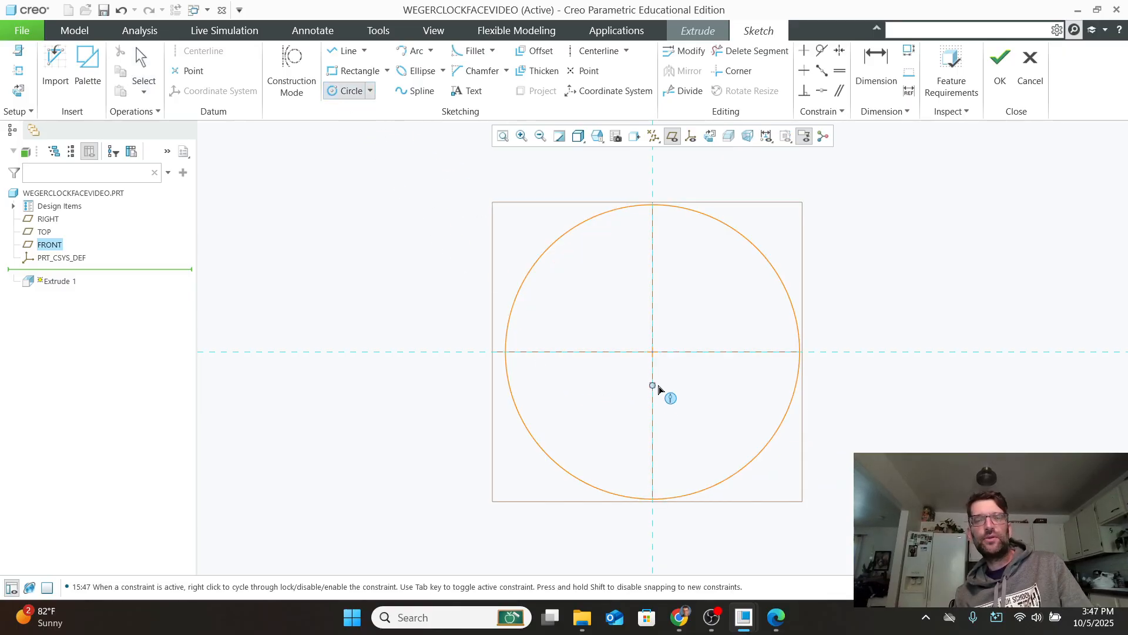
pyautogui.click(660, 376)
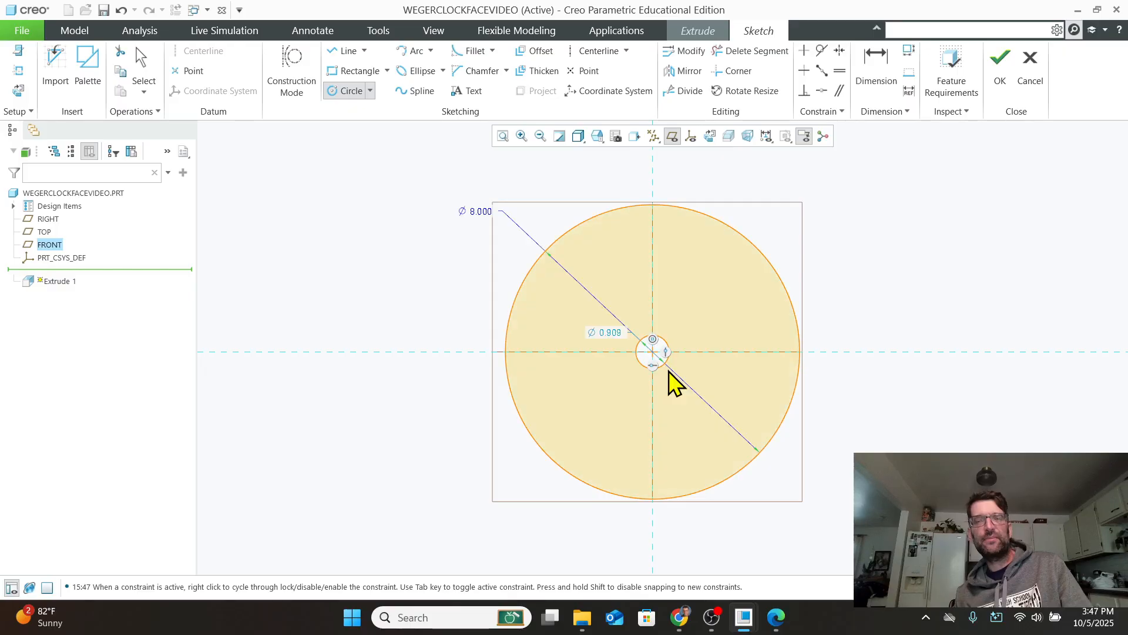
pyautogui.middleClick(642, 361)
pyautogui.doubleClick(618, 333)
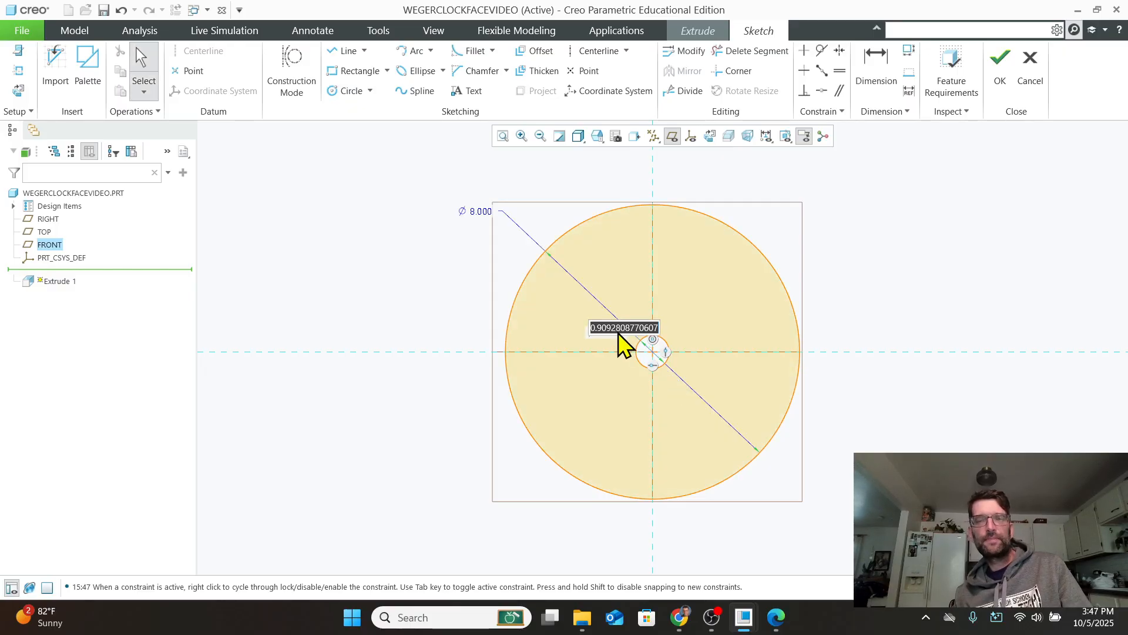
pyautogui.write('.5')
pyautogui.press('Return')
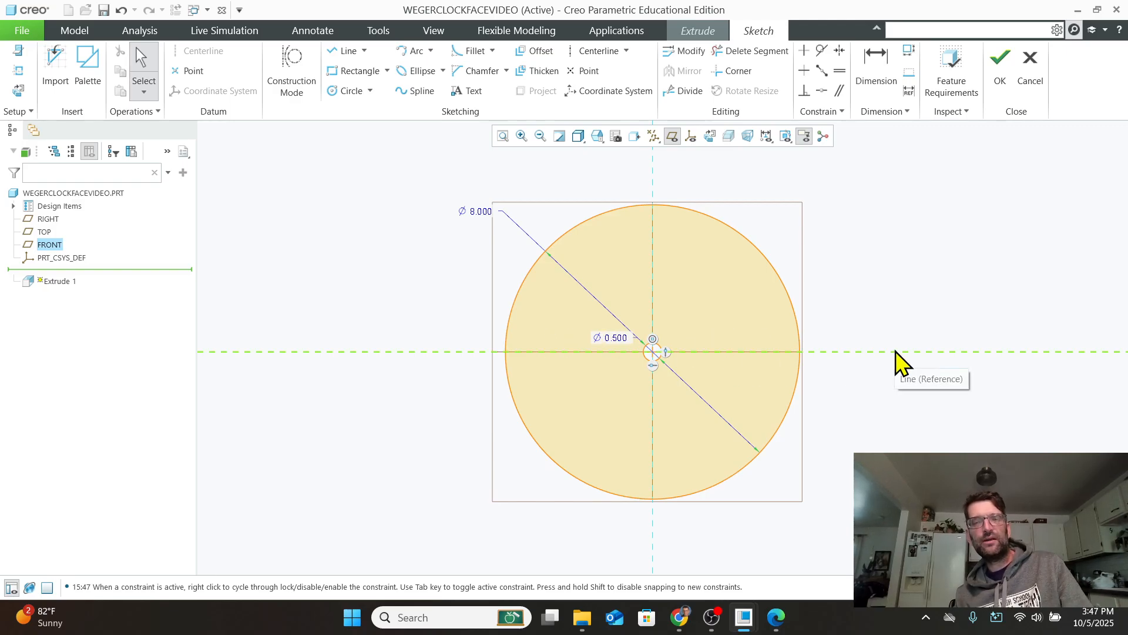
pyautogui.scroll(-1, 783, 413)
pyautogui.scroll(2, 787, 414)
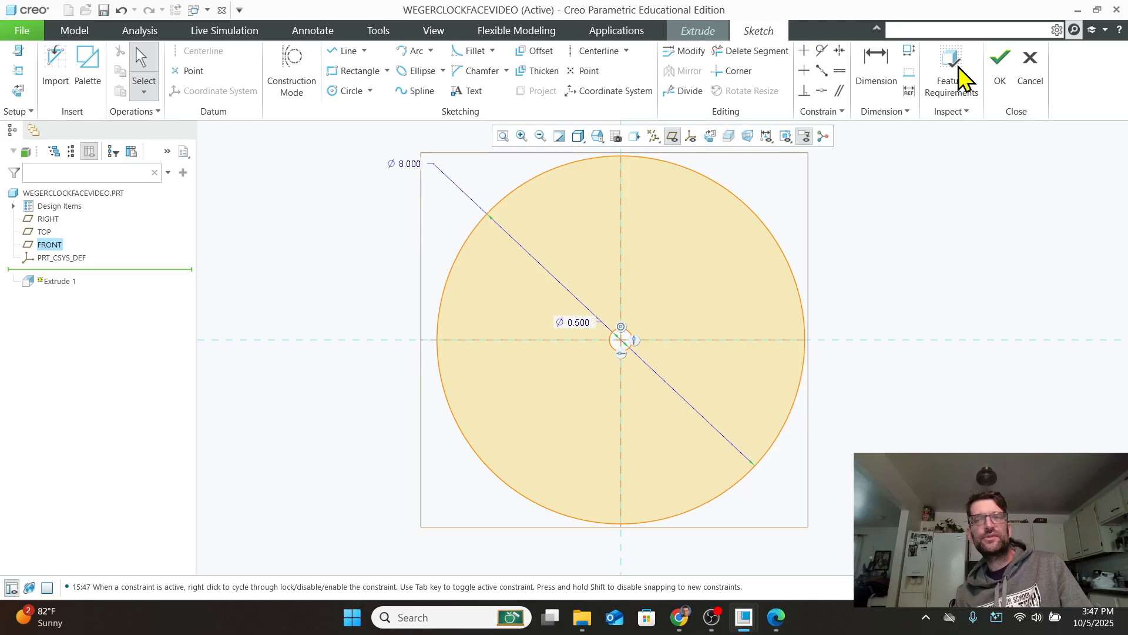
# Finish the sketch, extrude the disc to a depth of 0.75, and hide the datum planes.
pyautogui.click(999, 64)
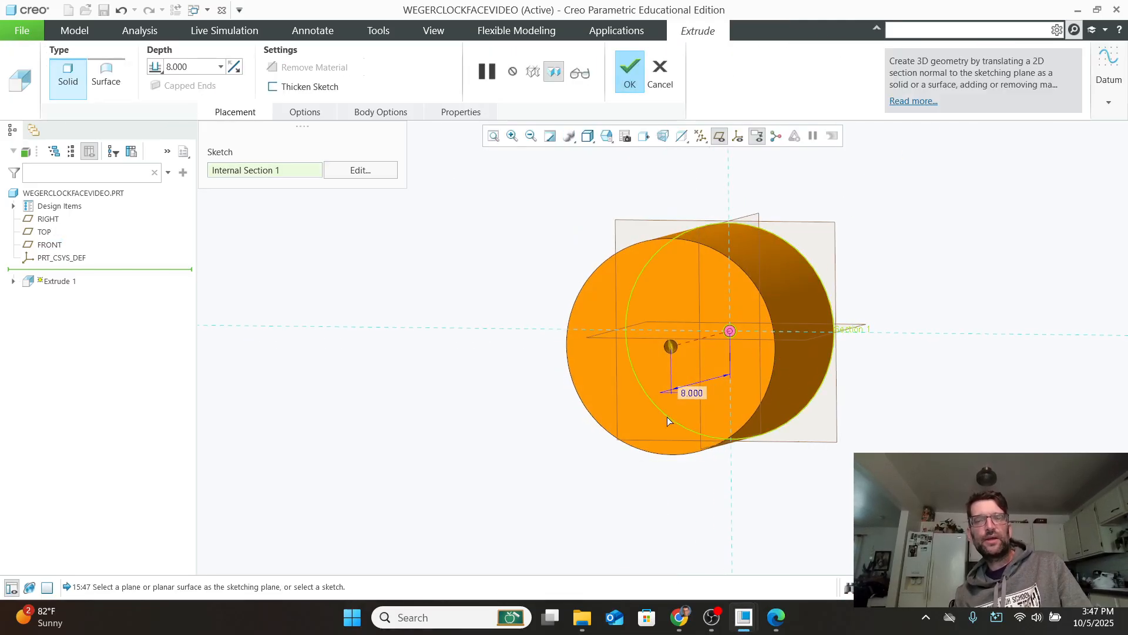
pyautogui.doubleClick(693, 392)
pyautogui.write('.75')
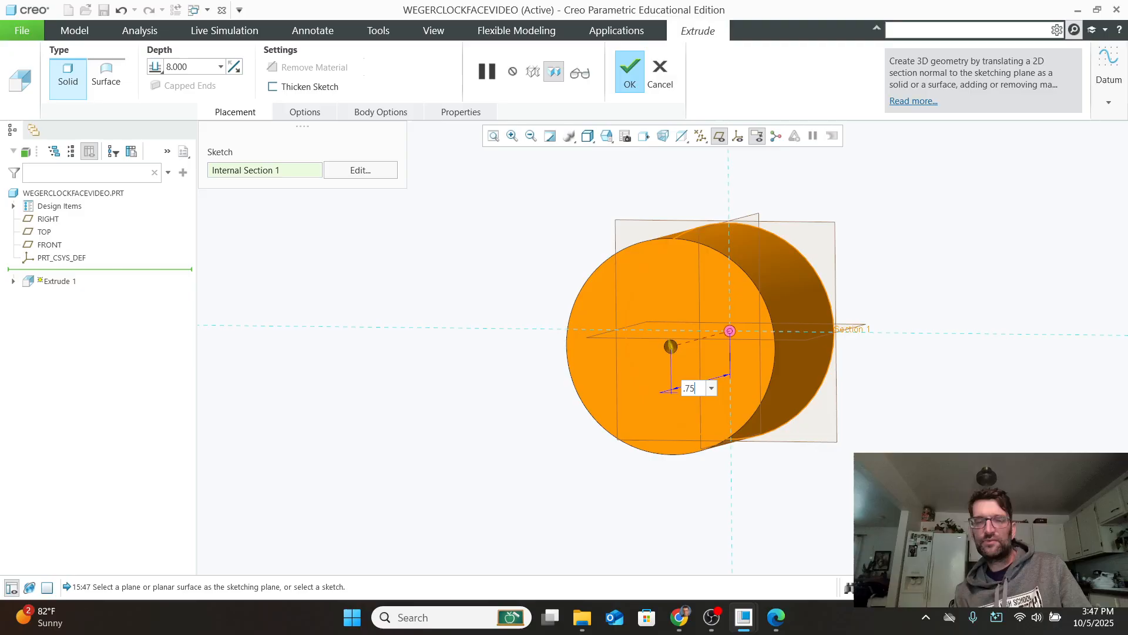
pyautogui.press('Return')
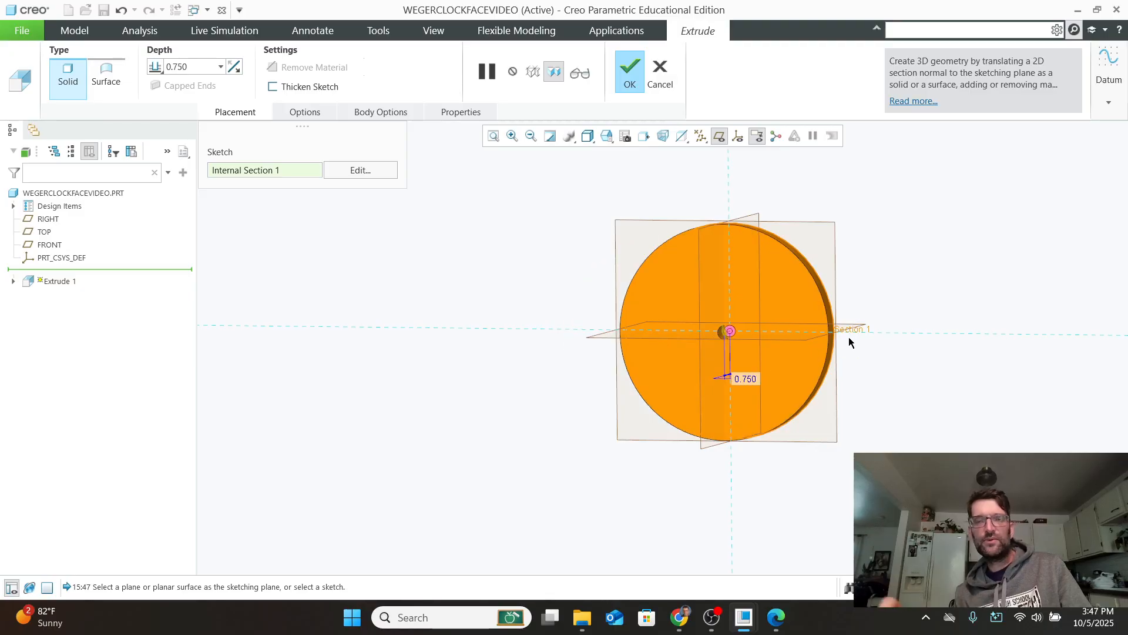
pyautogui.click(632, 82)
pyautogui.scroll(-2, 805, 239)
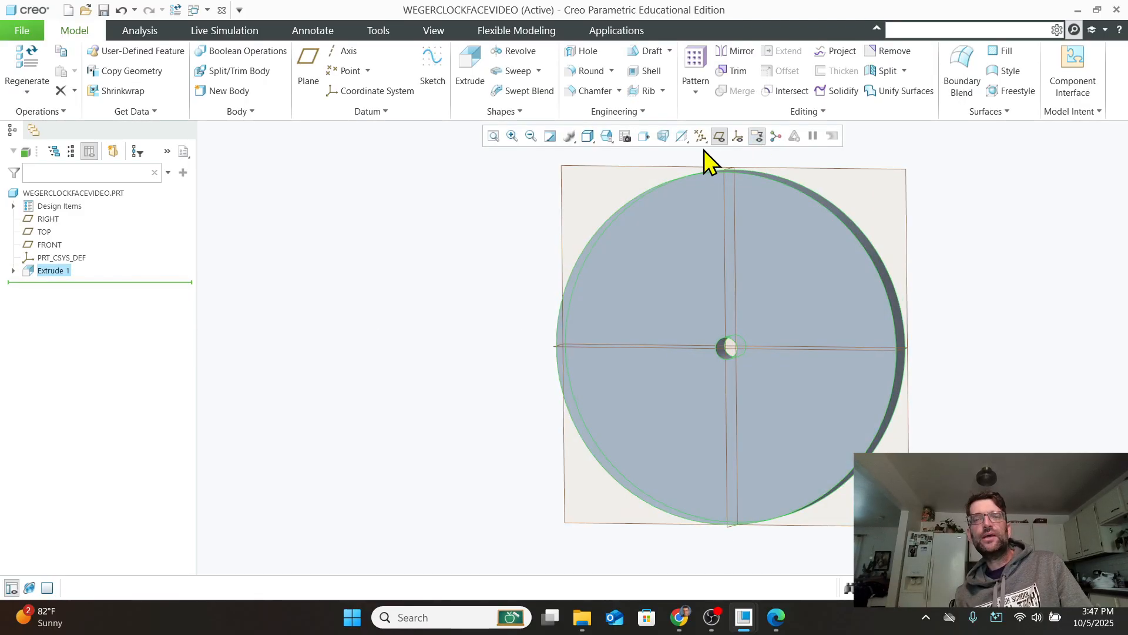
pyautogui.click(718, 137)
# Round the outer edge of the disc's front face with a radius of 0.25.
pyautogui.keyDown('shift'); pyautogui.moveTo(761, 283); pyautogui.dragTo(636, 313, button='middle'); pyautogui.keyUp('shift')
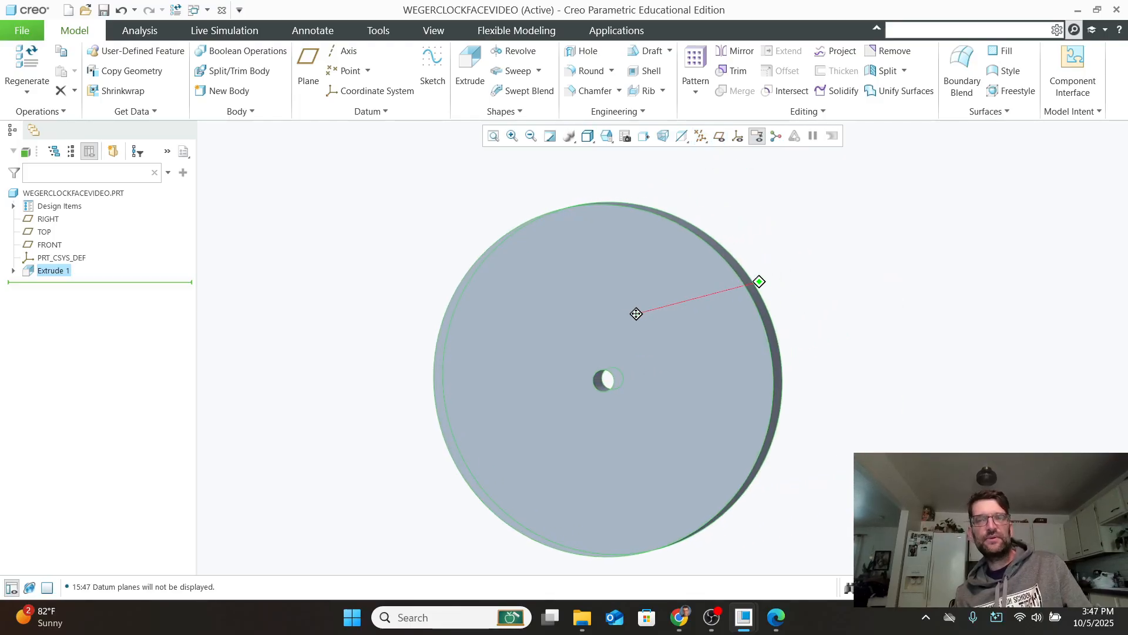
pyautogui.scroll(-1, 655, 227)
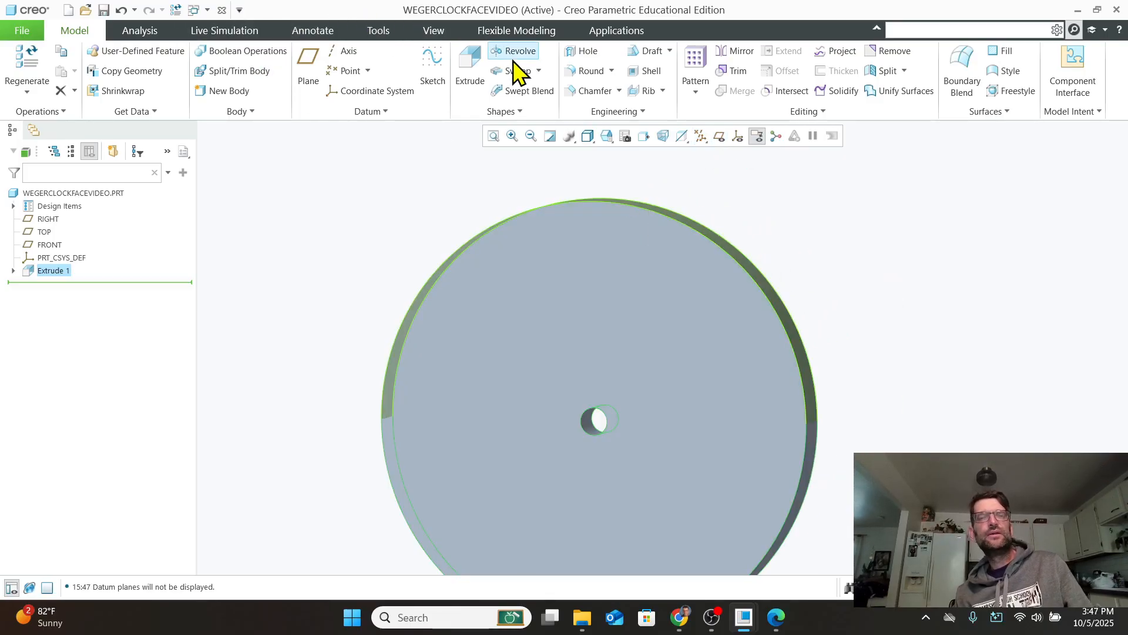
pyautogui.click(589, 71)
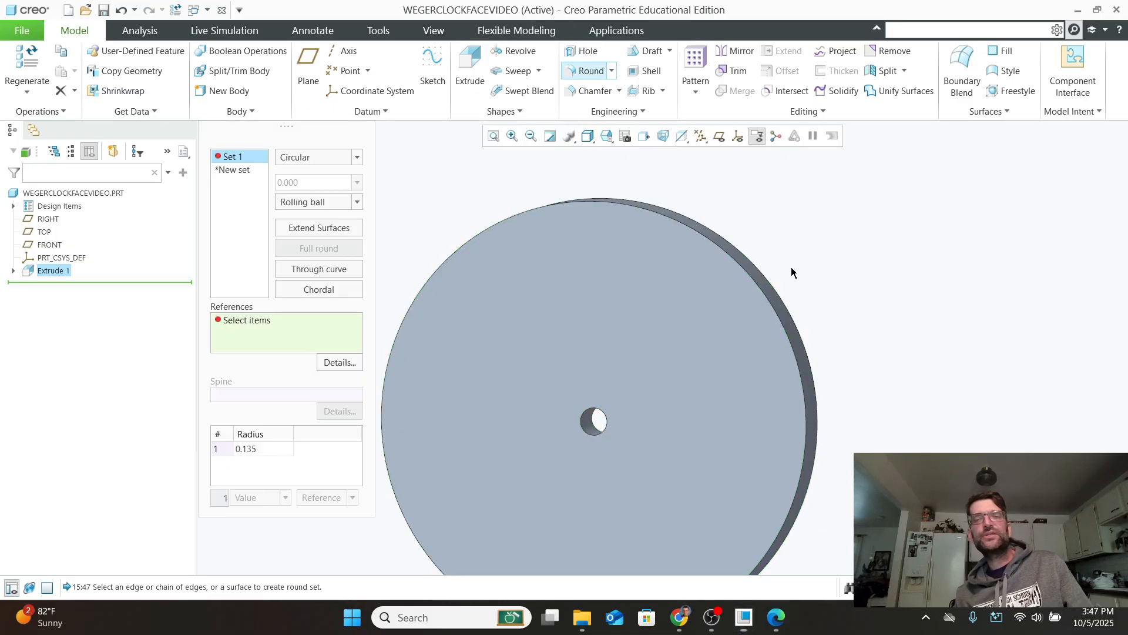
pyautogui.click(775, 309)
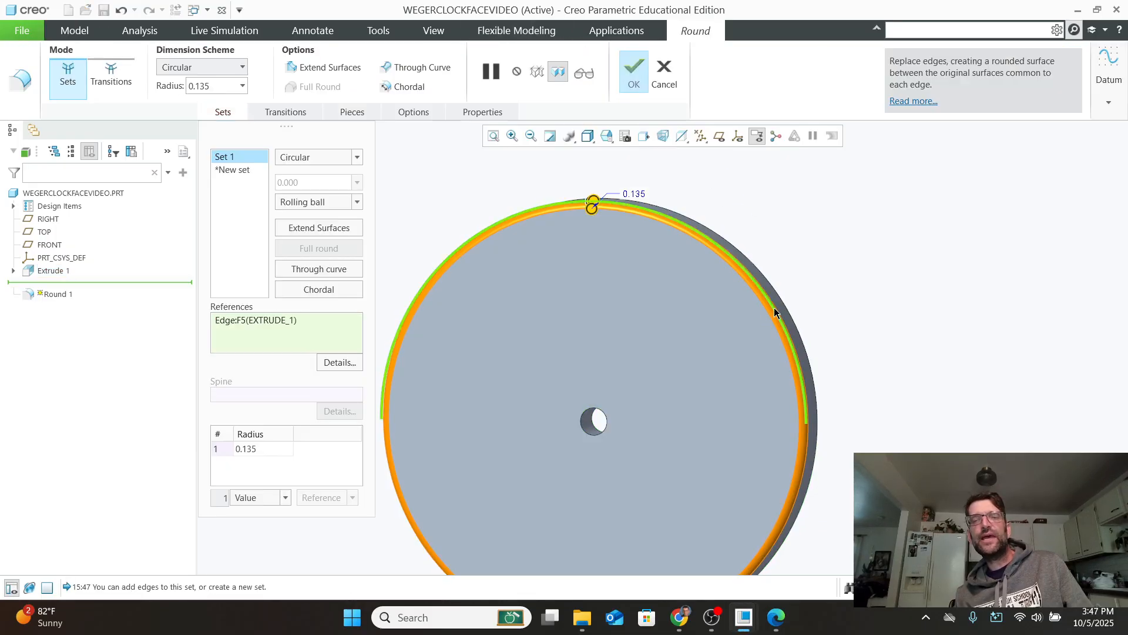
pyautogui.doubleClick(218, 88)
pyautogui.write('.25')
pyautogui.press('Return')
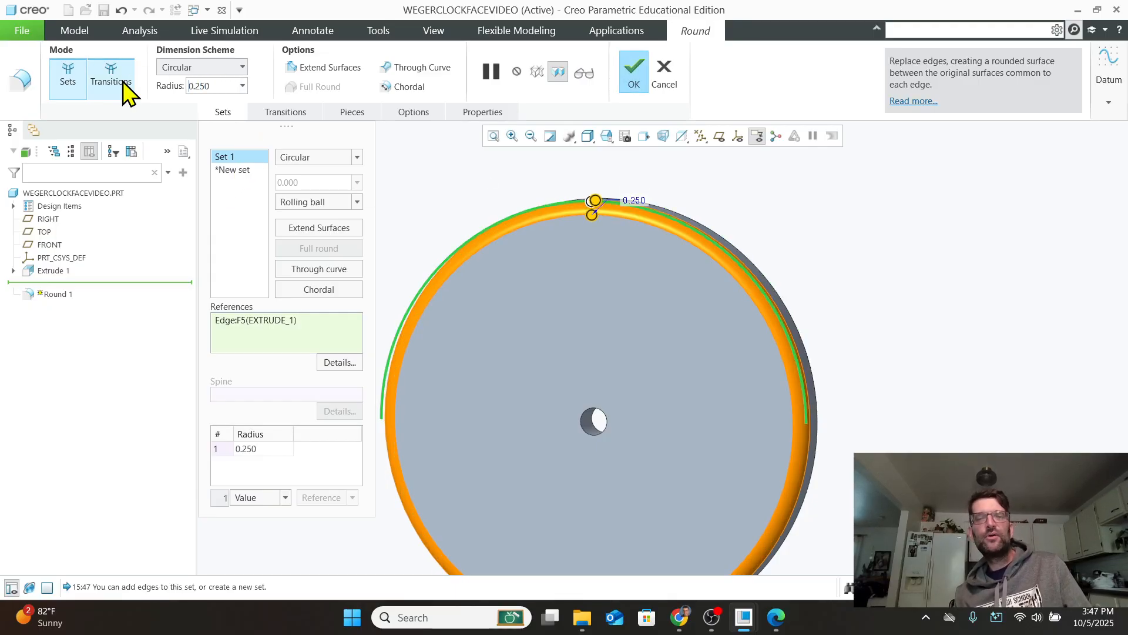
pyautogui.click(632, 72)
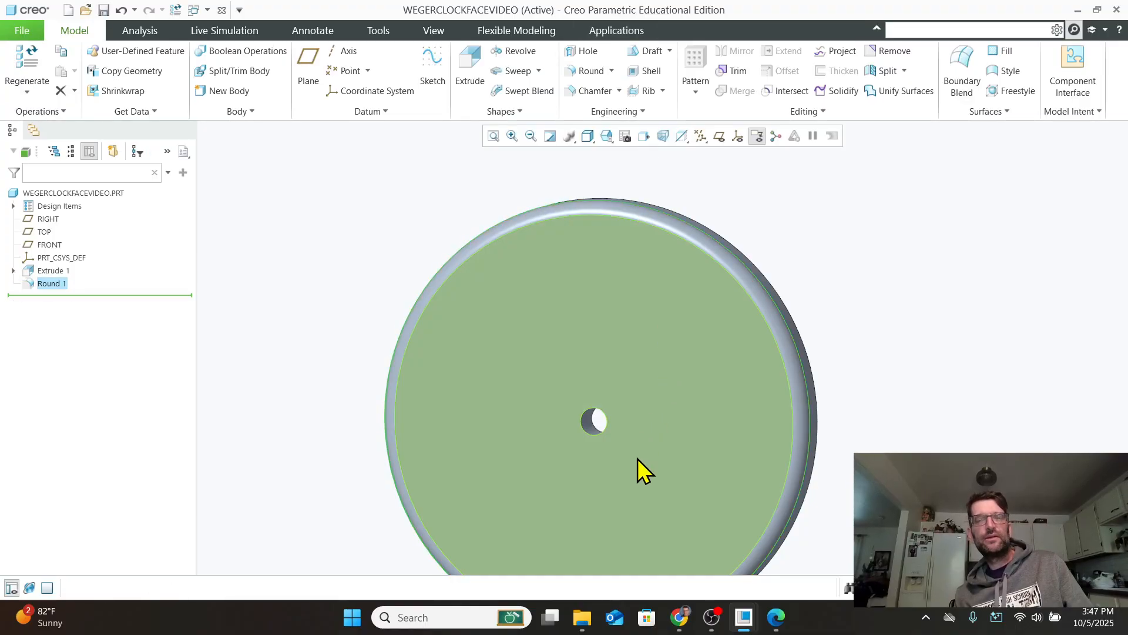
pyautogui.scroll(-2, 637, 461)
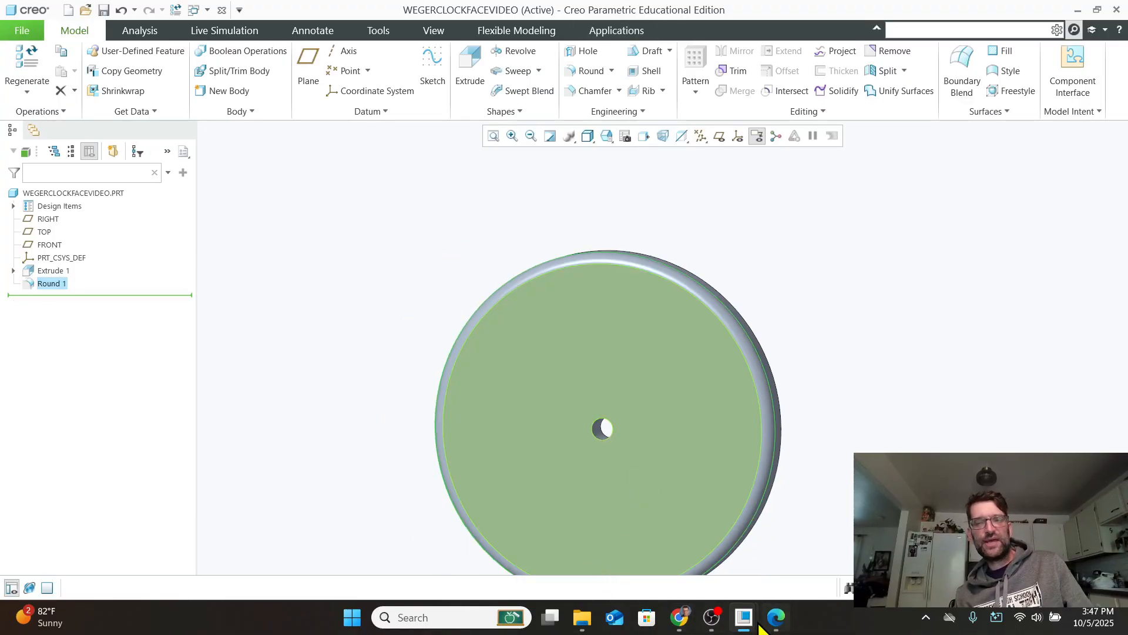
# Switch to the exam PDF in Edge to check the clock body's diameters and detail C depths, and return to Creo.
pyautogui.moveTo(773, 626)
pyautogui.click(805, 523)
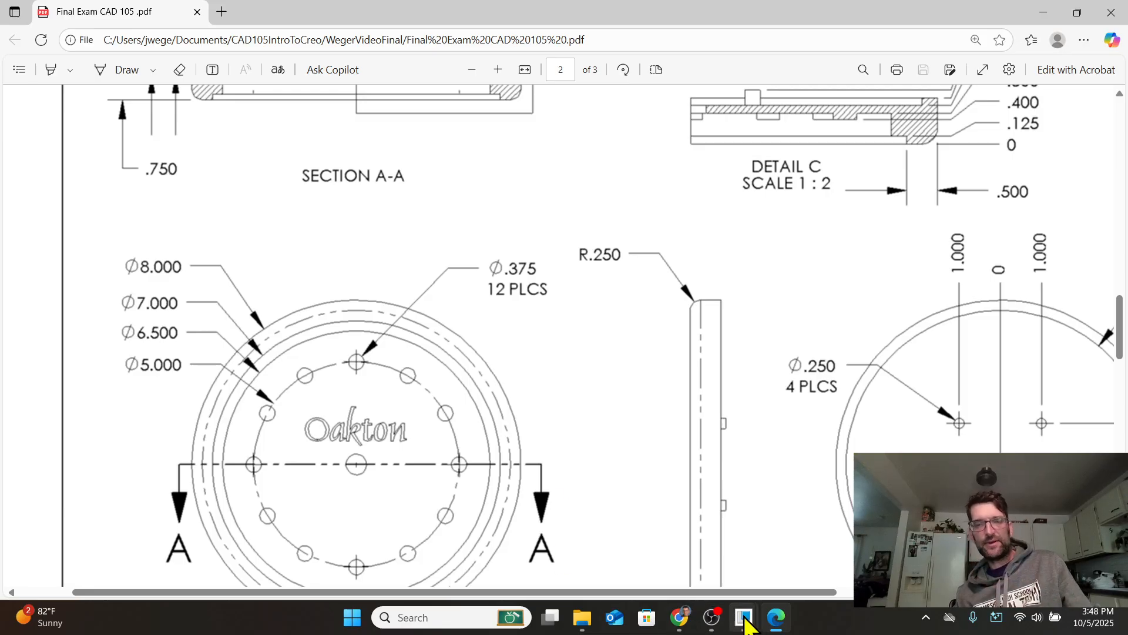
pyautogui.moveTo(745, 620)
pyautogui.click(405, 532)
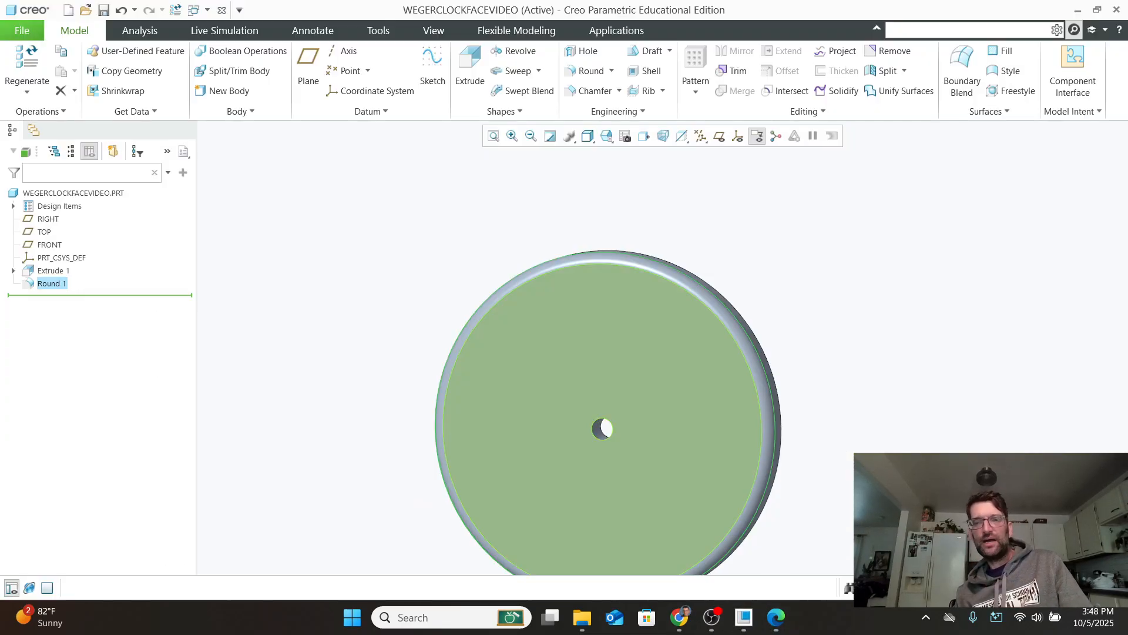
# Start an extrusion on the disc's front face and sketch a 7.000 diameter circle centred on the hole.
pyautogui.click(479, 85)
pyautogui.click(588, 418)
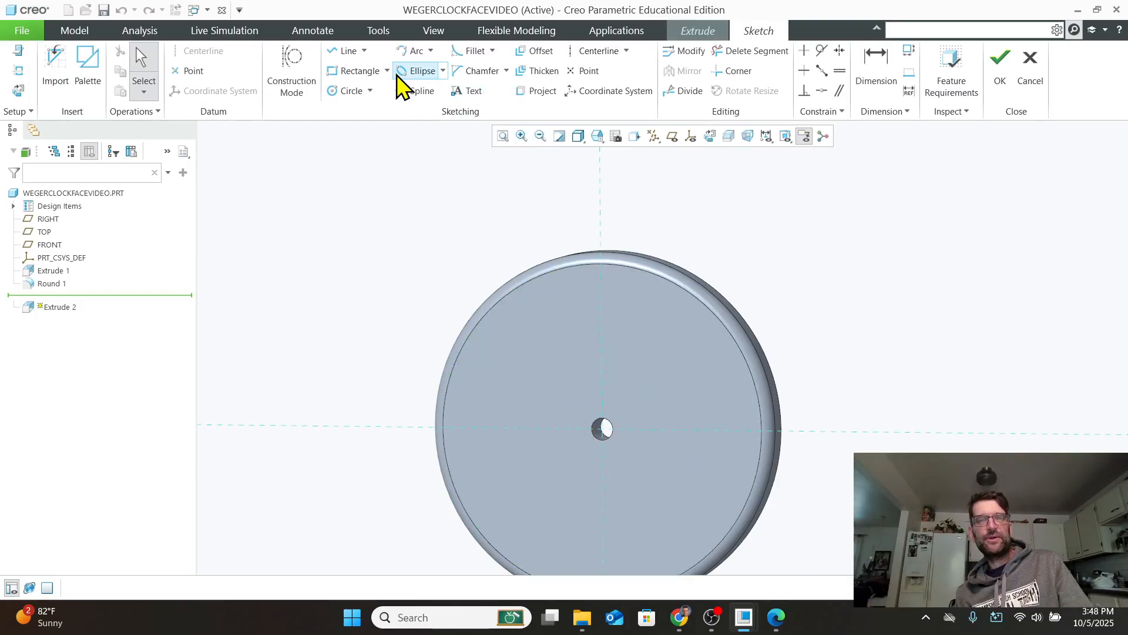
pyautogui.click(351, 91)
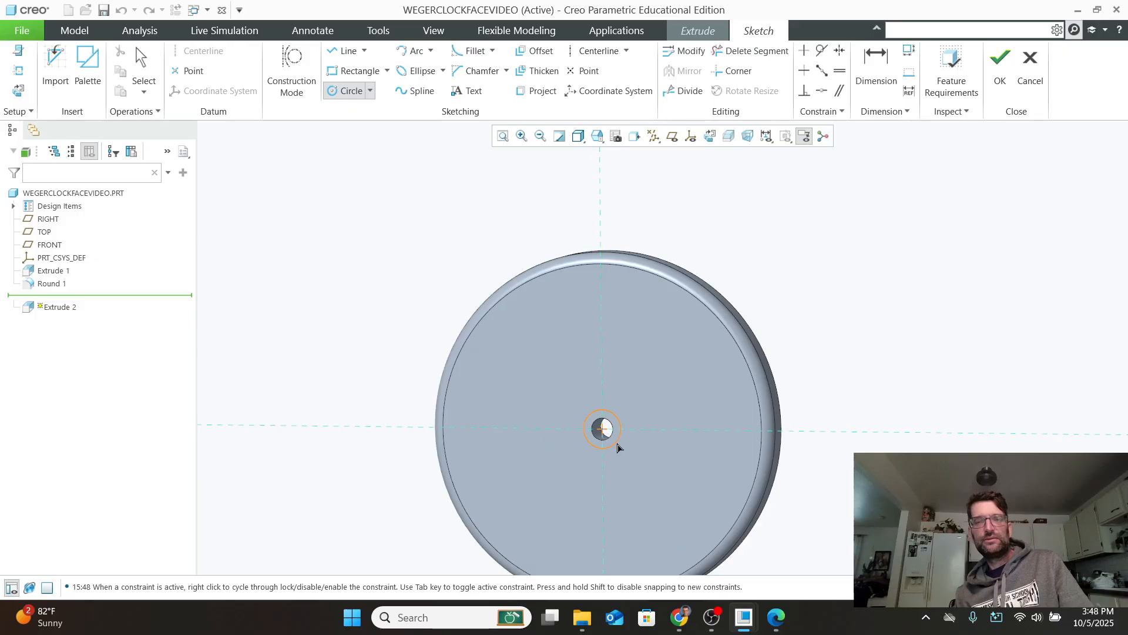
pyautogui.click(695, 513)
pyautogui.middleClick(695, 512)
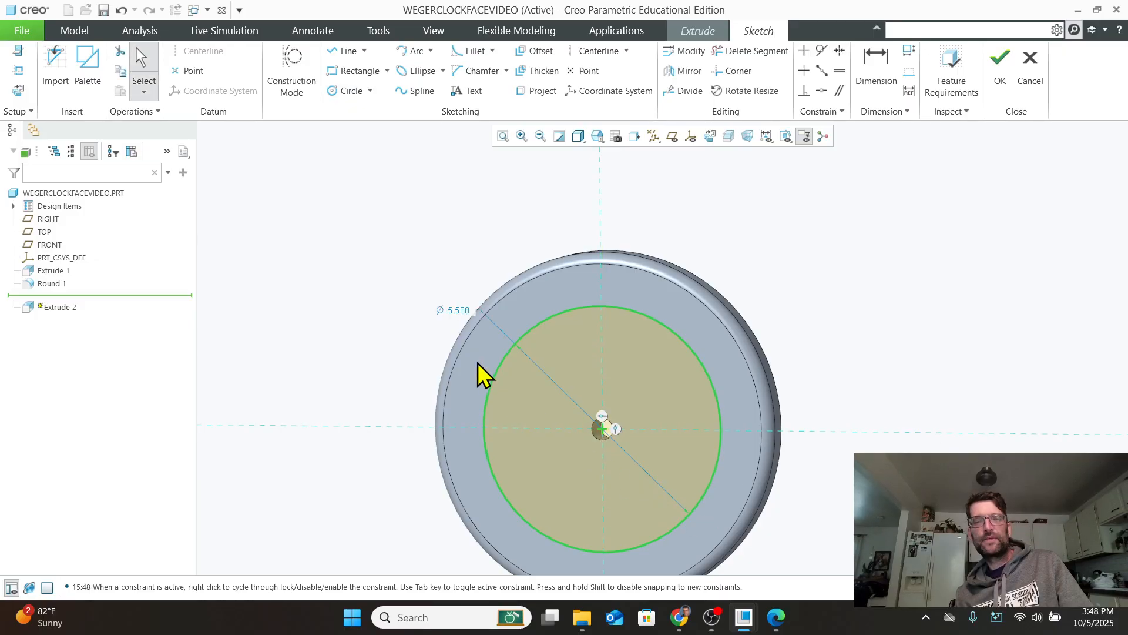
pyautogui.doubleClick(463, 311)
pyautogui.write('7')
pyautogui.press('Return')
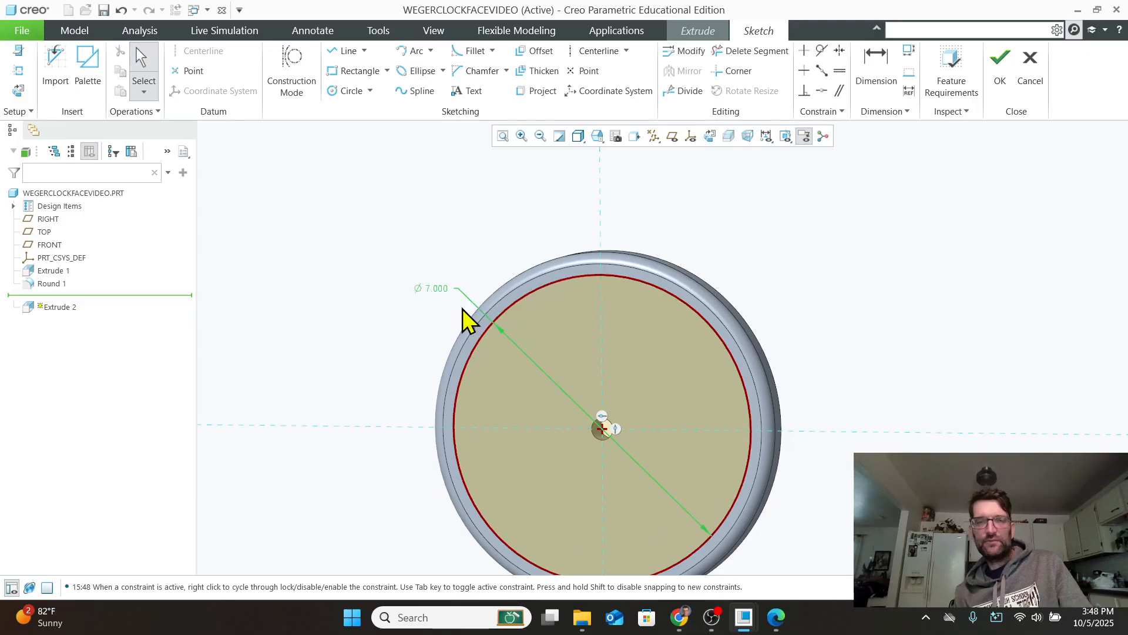
# Finish the circle sketch and extrude it 0.125 deep into the disc, removing material to form the 7.000 diameter recess.
pyautogui.click(999, 68)
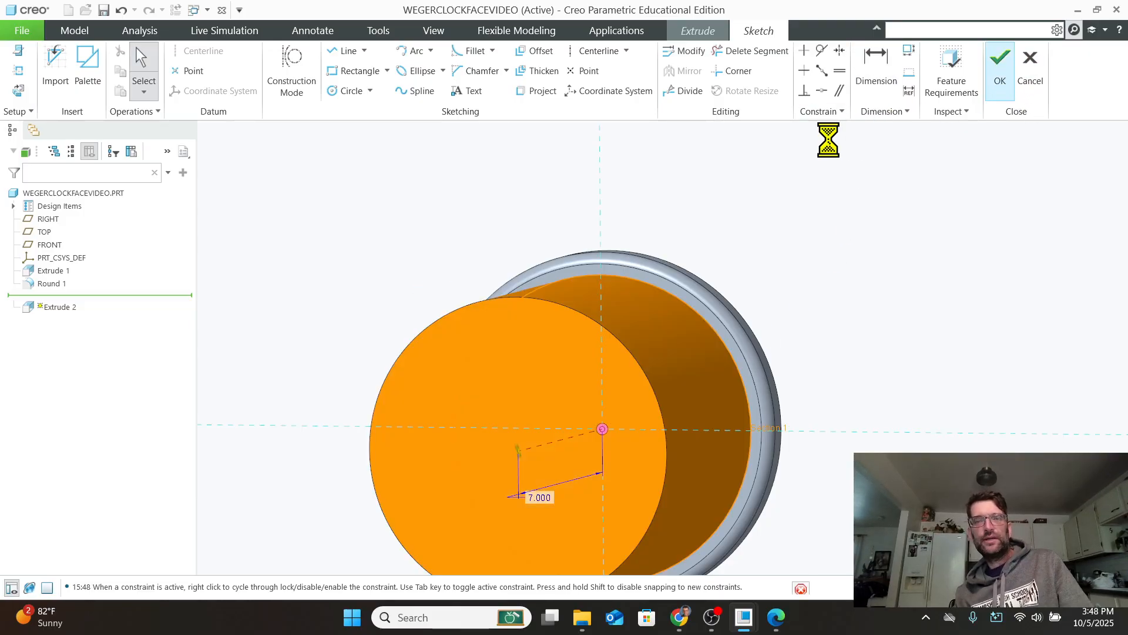
pyautogui.click(208, 67)
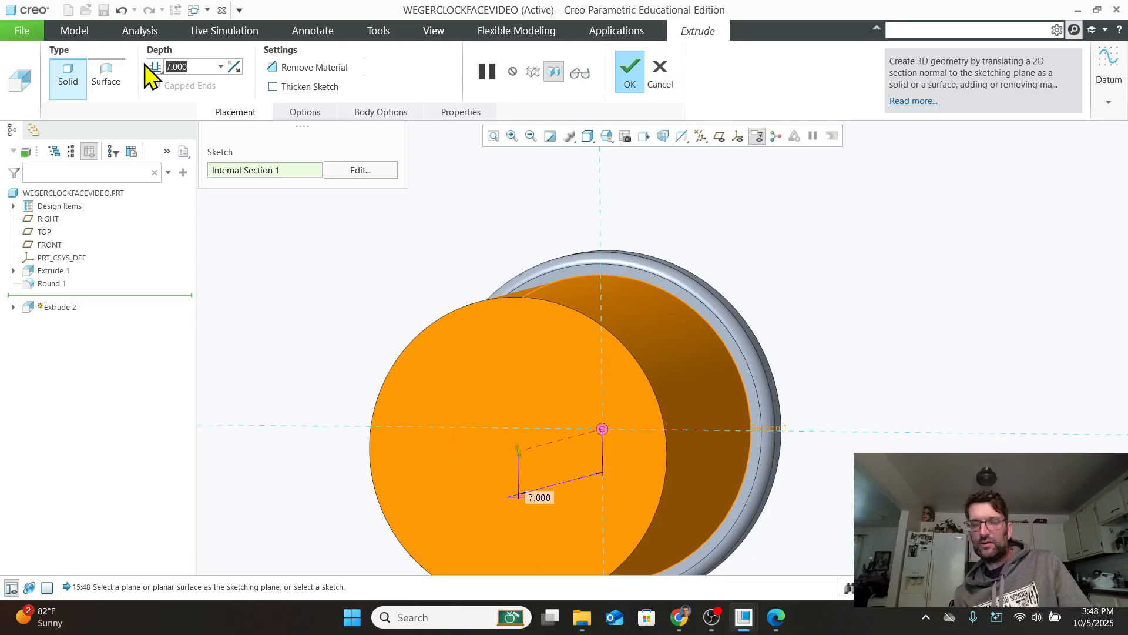
pyautogui.press('BackSpace')
pyautogui.write('.125')
pyautogui.press('Return')
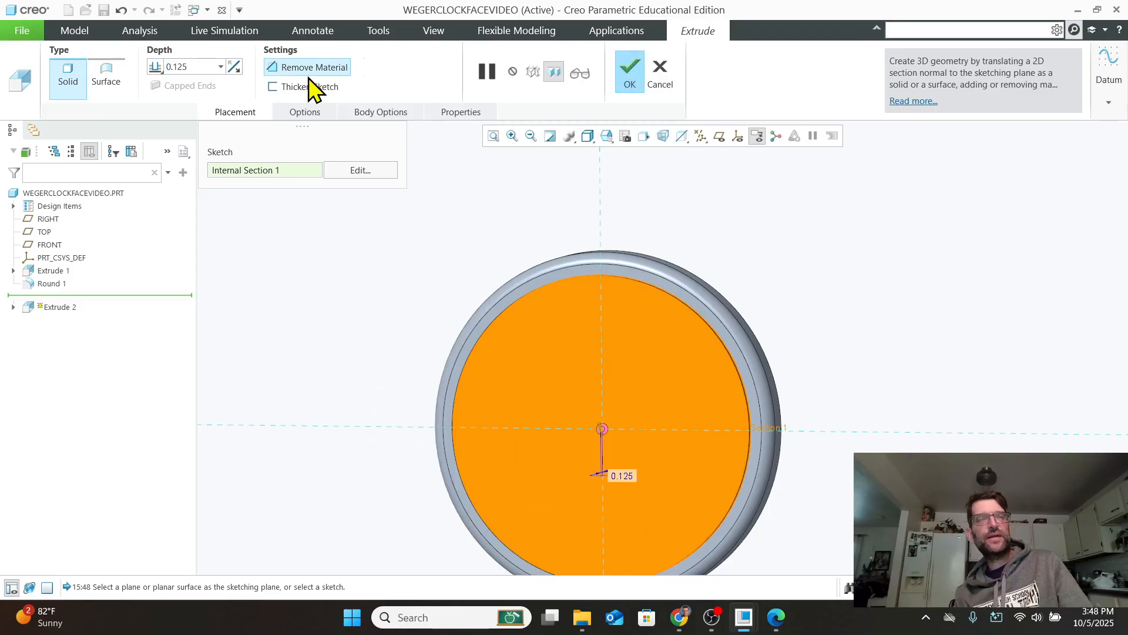
pyautogui.click(234, 67)
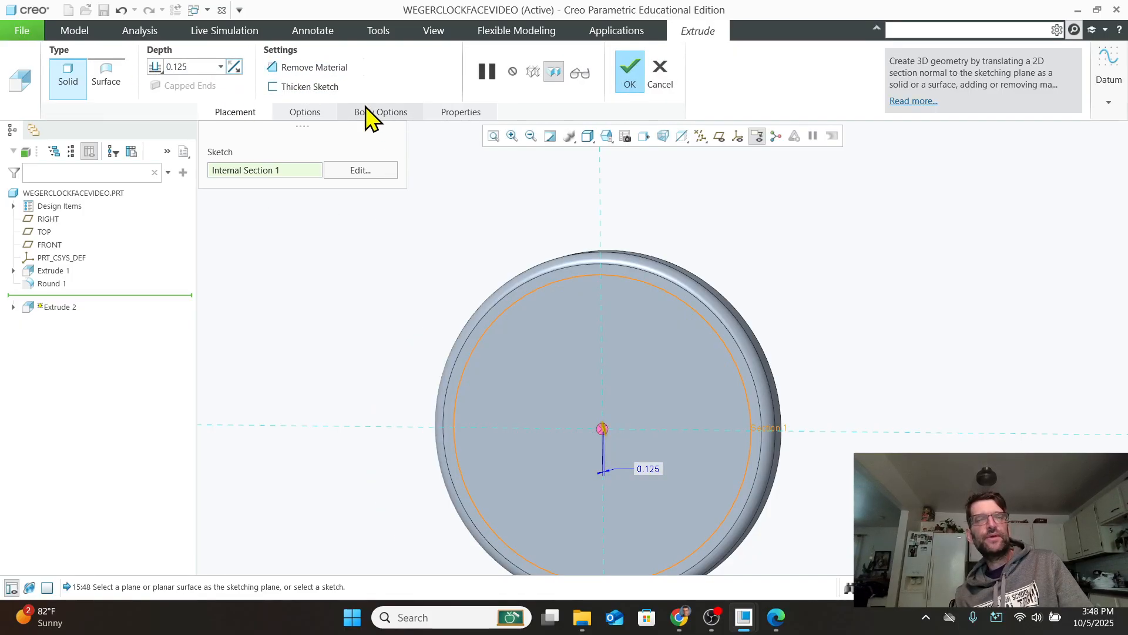
pyautogui.click(306, 67)
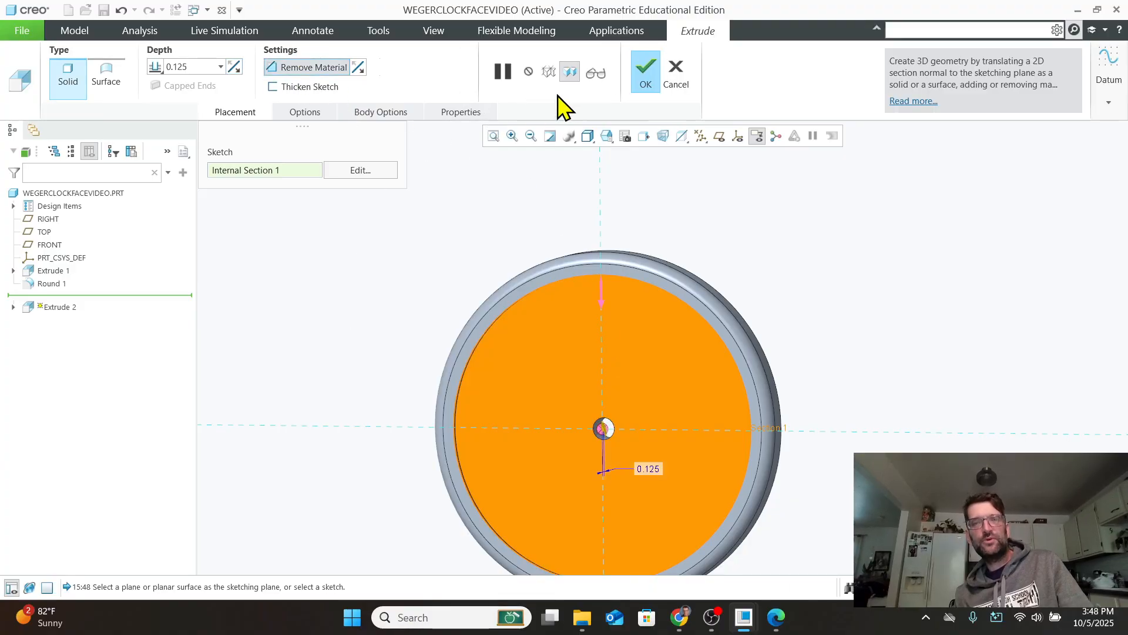
pyautogui.click(645, 73)
pyautogui.scroll(2, 544, 491)
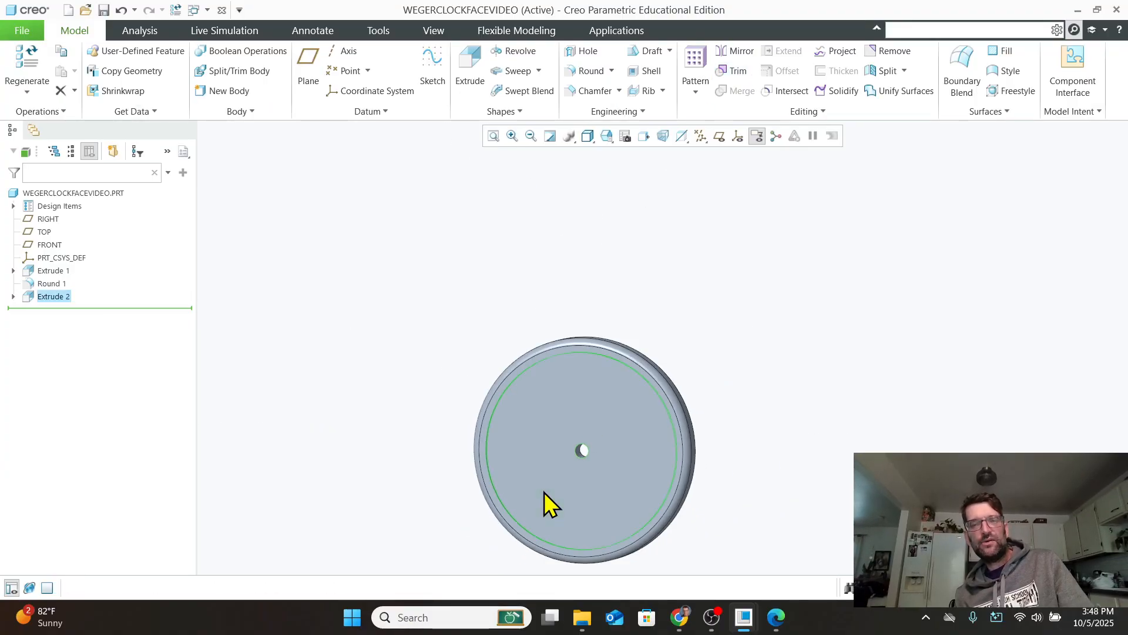
pyautogui.scroll(-2, 544, 492)
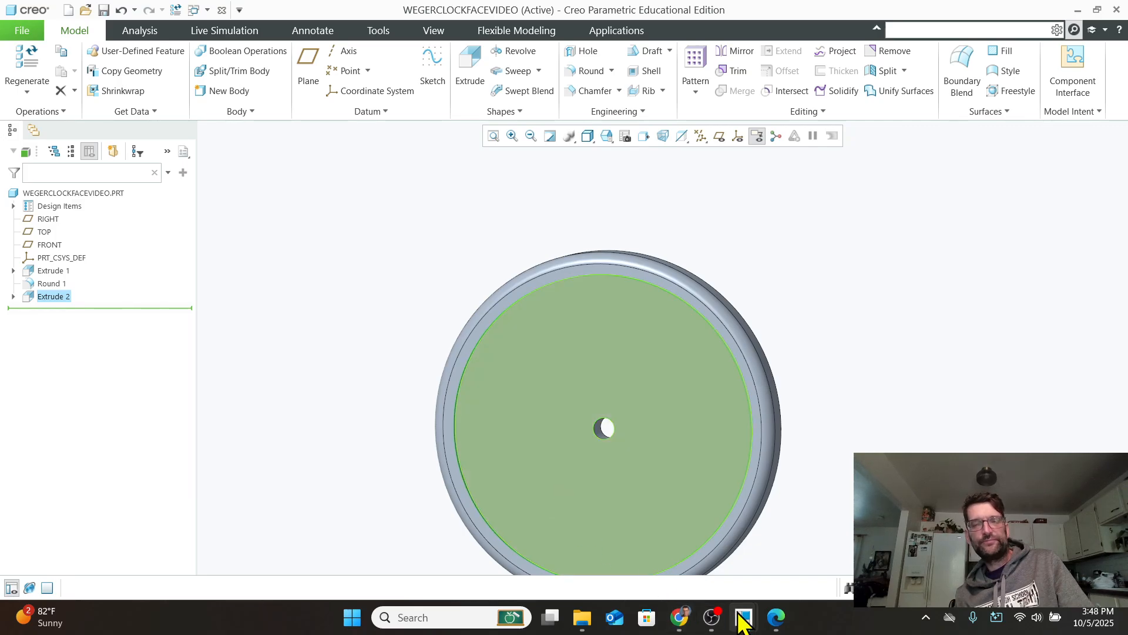
# Switch to the exam PDF in Edge to check the diameters and the Detail C depths, and return to the clock face part in Creo.
pyautogui.click(776, 617)
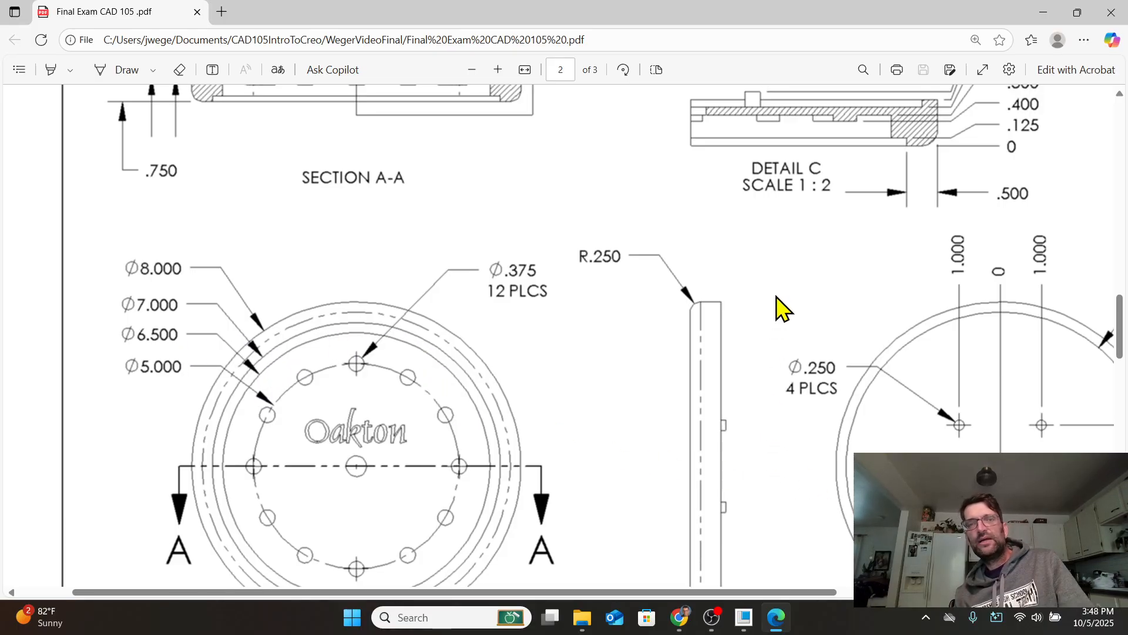
pyautogui.scroll(1, 915, 158)
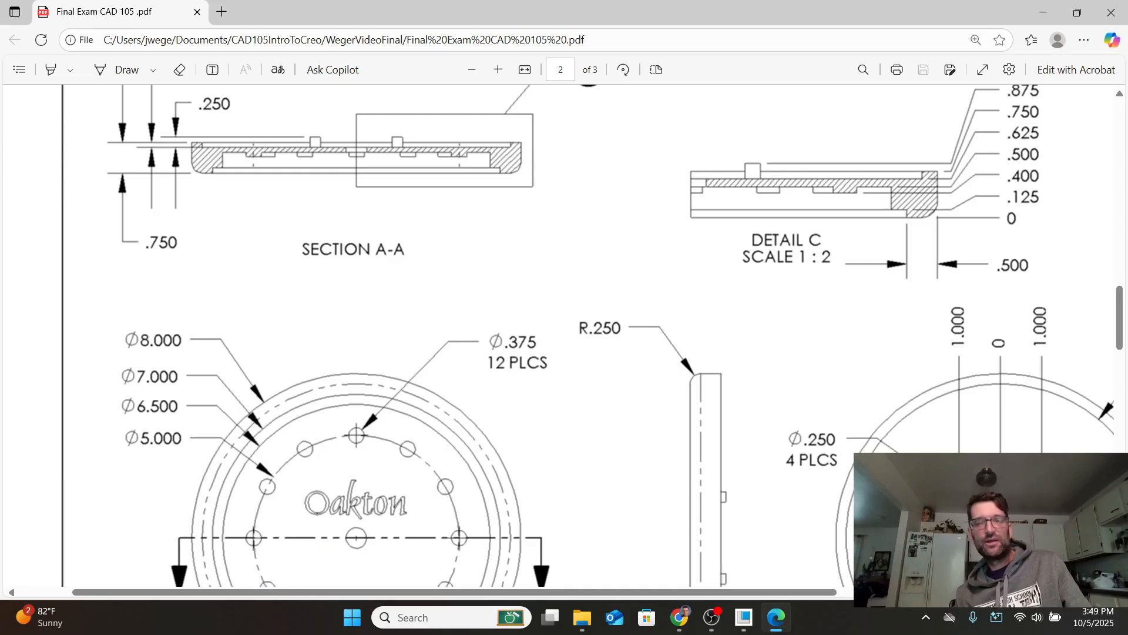
pyautogui.moveTo(748, 628)
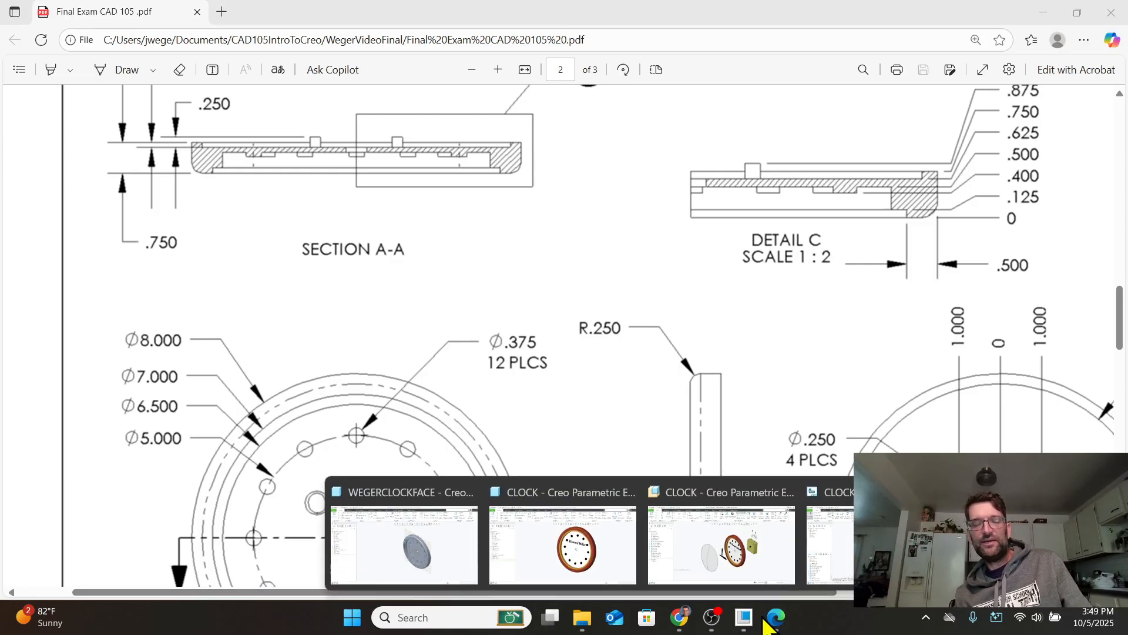
pyautogui.moveTo(819, 554)
pyautogui.click(404, 544)
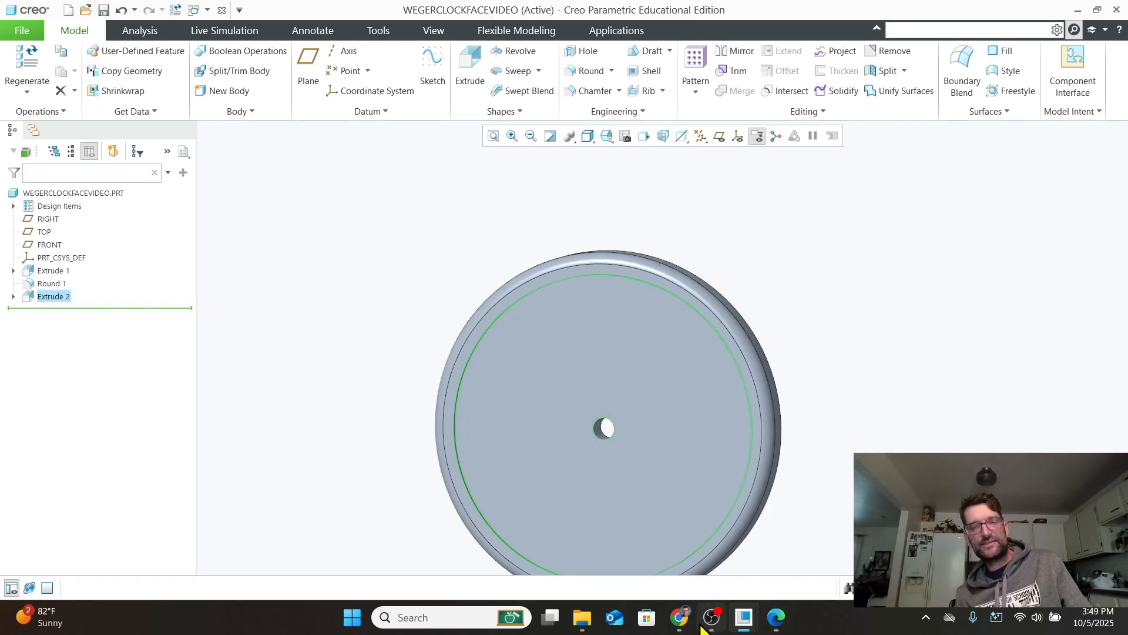
pyautogui.click(775, 617)
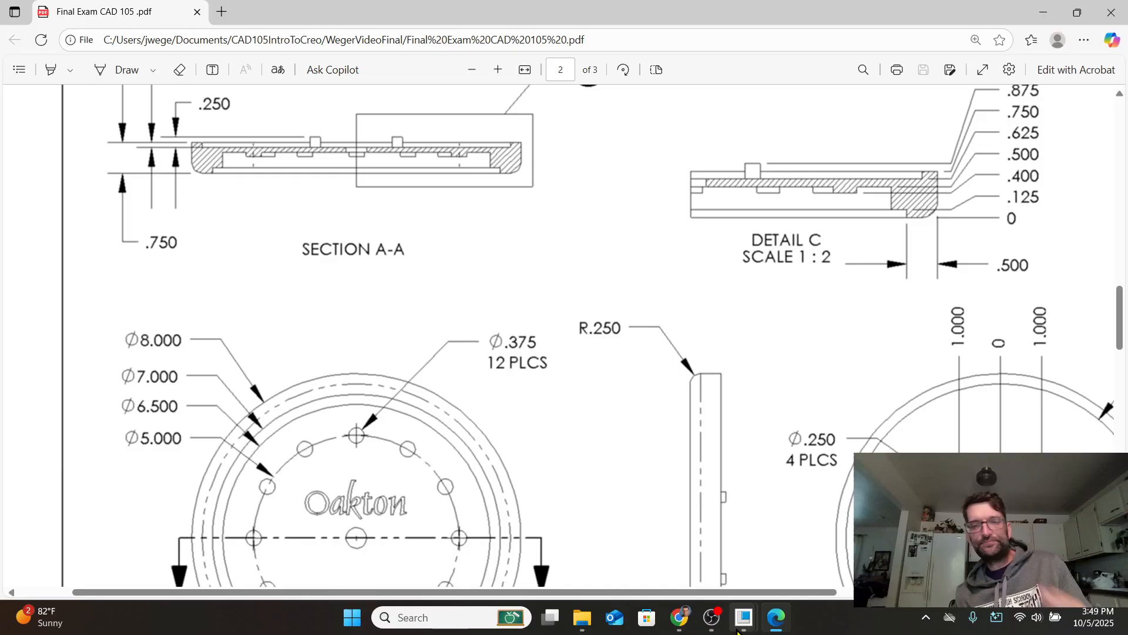
pyautogui.moveTo(741, 622)
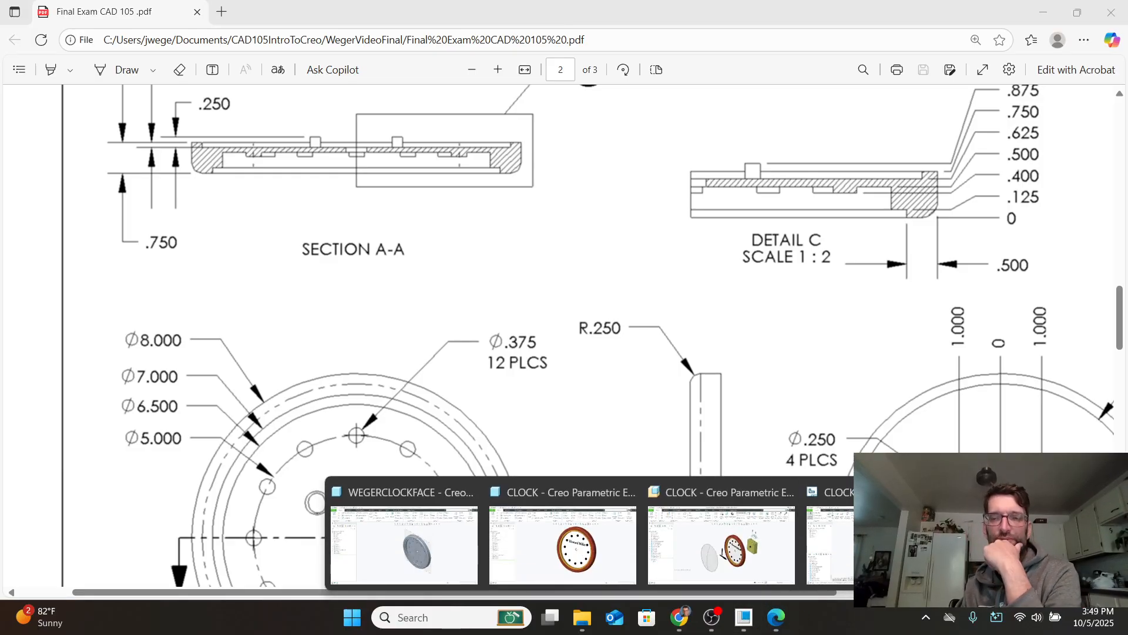
pyautogui.click(404, 543)
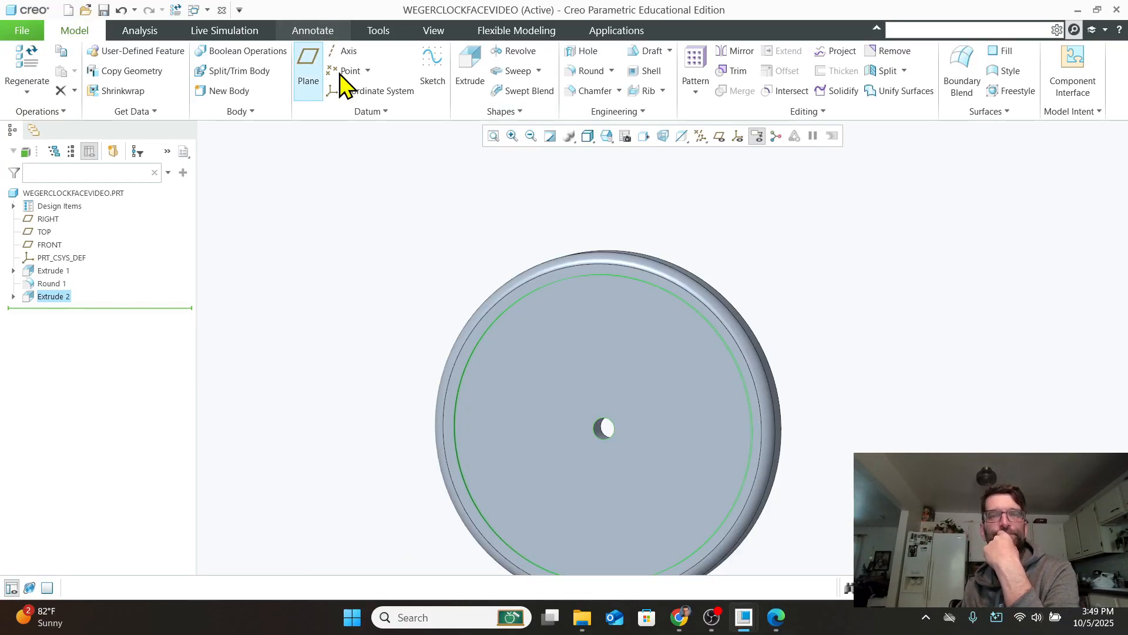
# Start an extrusion on the floor of the recess and sketch a 6.500 diameter circle centred on the hole.
pyautogui.click(470, 63)
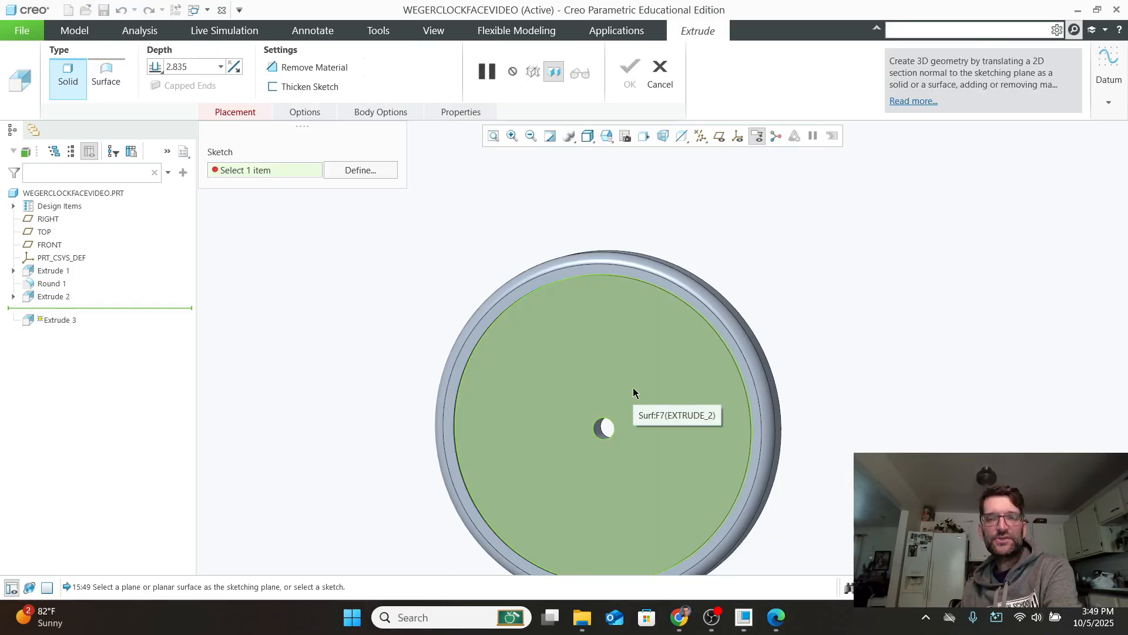
pyautogui.click(633, 393)
pyautogui.click(349, 90)
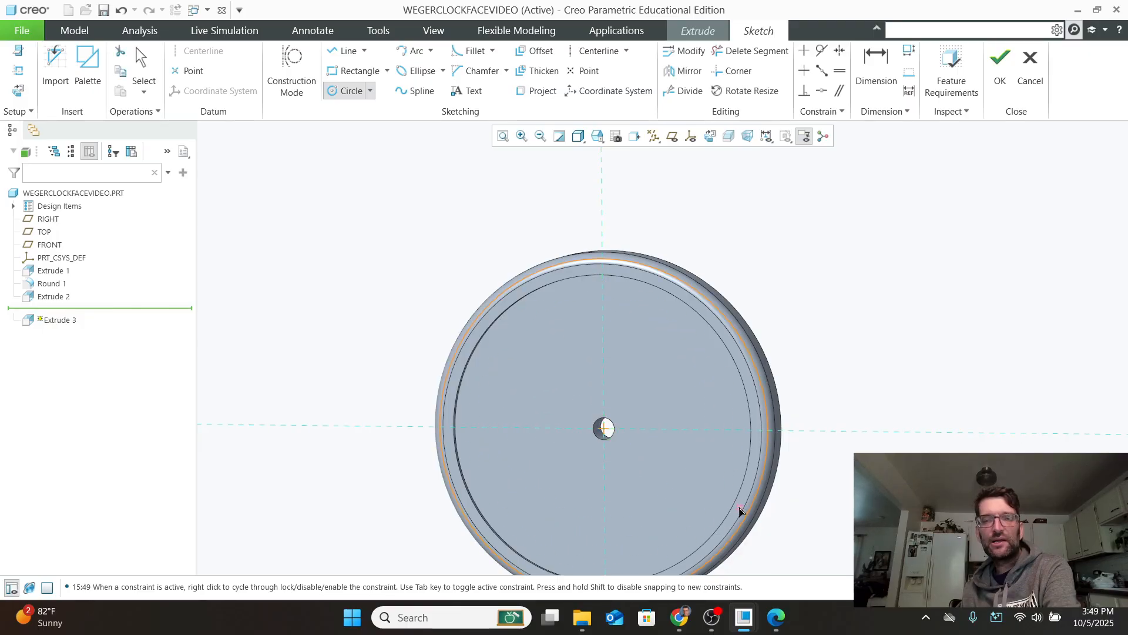
pyautogui.click(750, 496)
pyautogui.middleClick(750, 496)
pyautogui.doubleClick(411, 264)
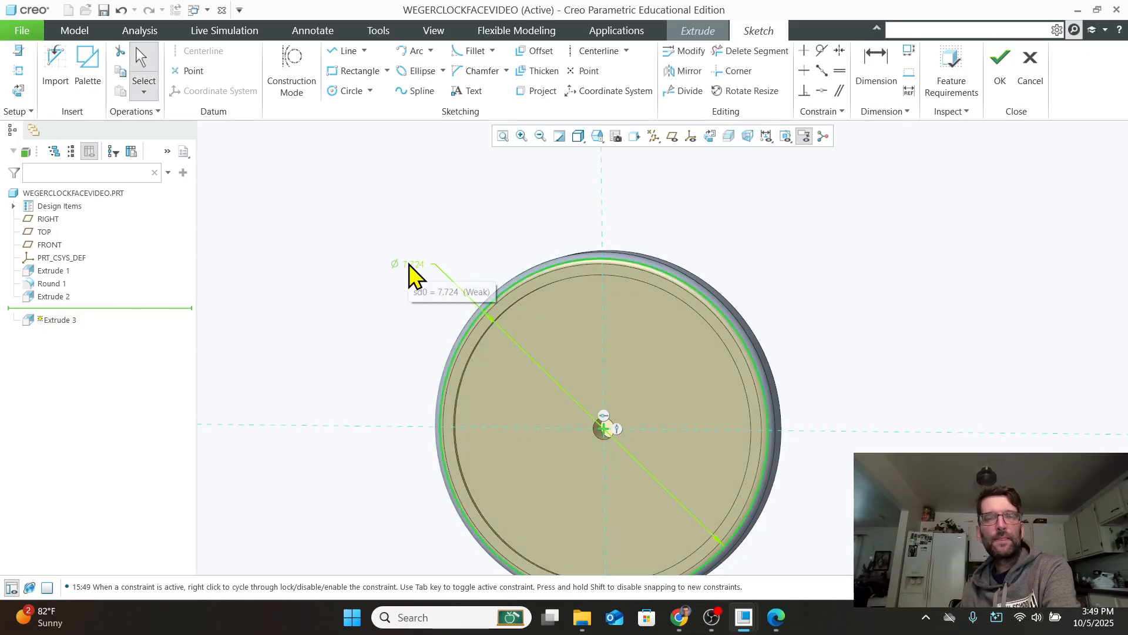
pyautogui.write('6.5')
pyautogui.press('Return')
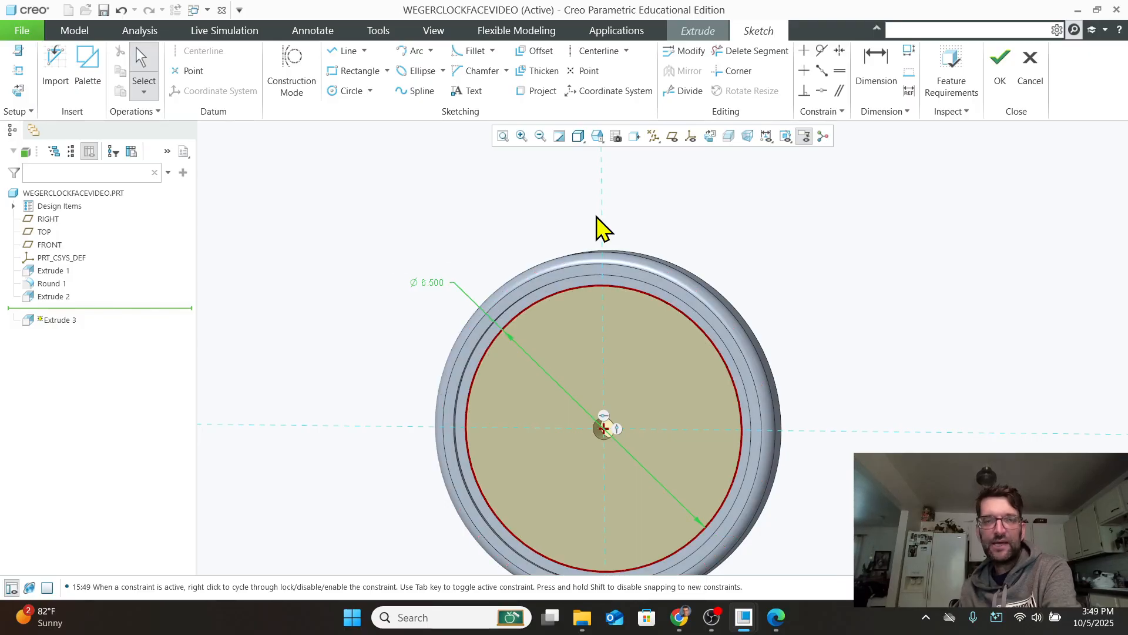
# Finish the sketch and extrude the circle 0.375 deep into the recess floor, removing material.
pyautogui.click(1000, 64)
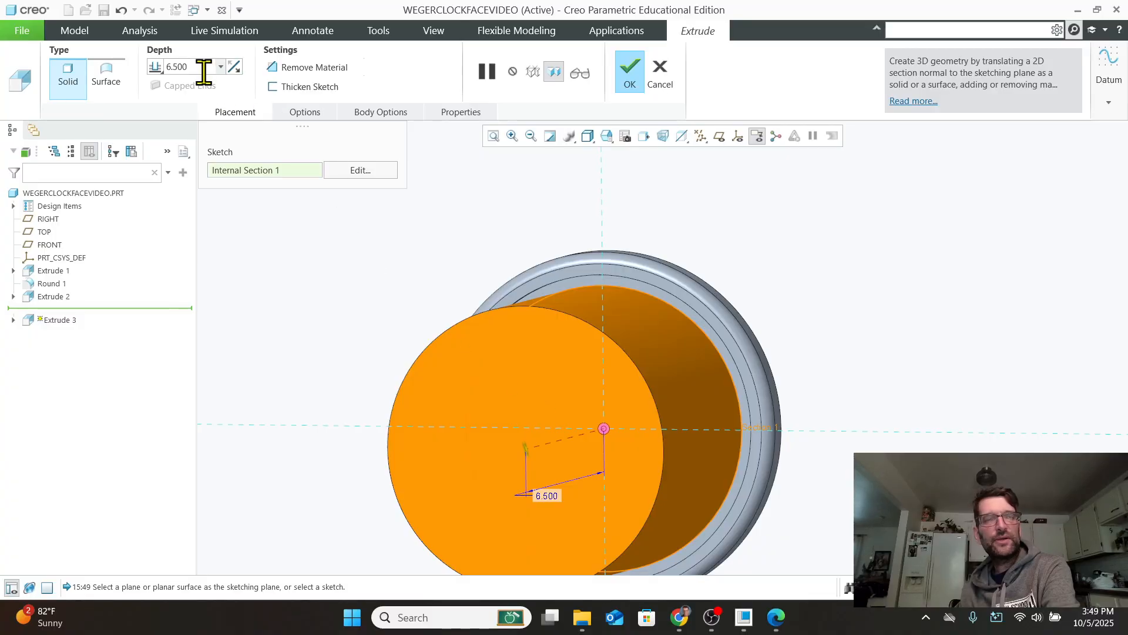
pyautogui.moveTo(203, 68); pyautogui.dragTo(143, 71)
pyautogui.write('.')
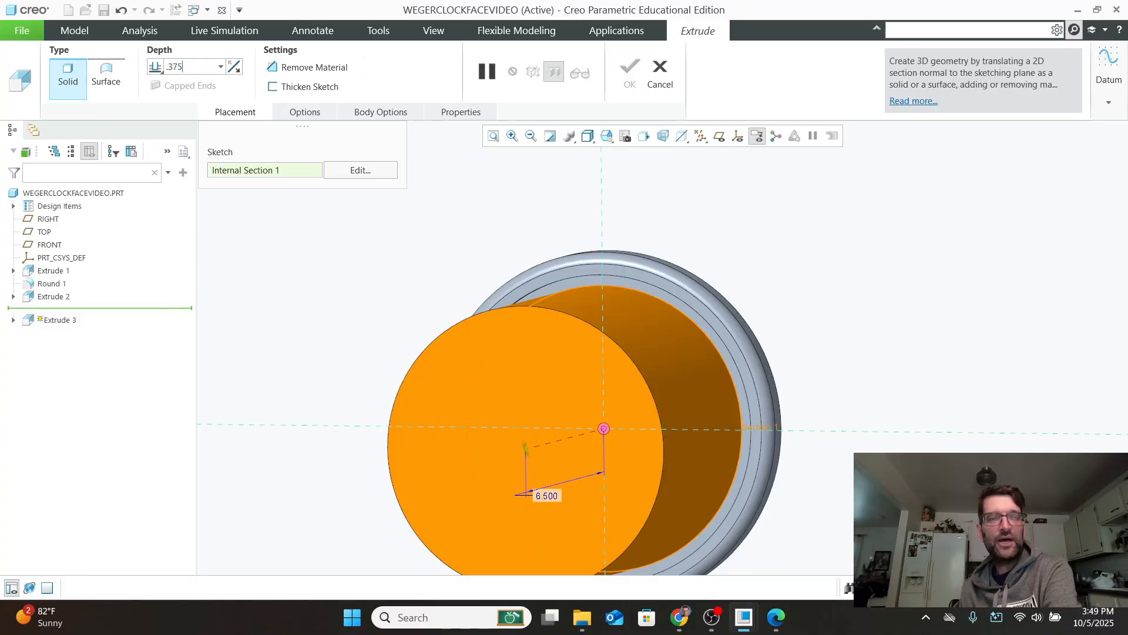
pyautogui.write('375')
pyautogui.press('Return')
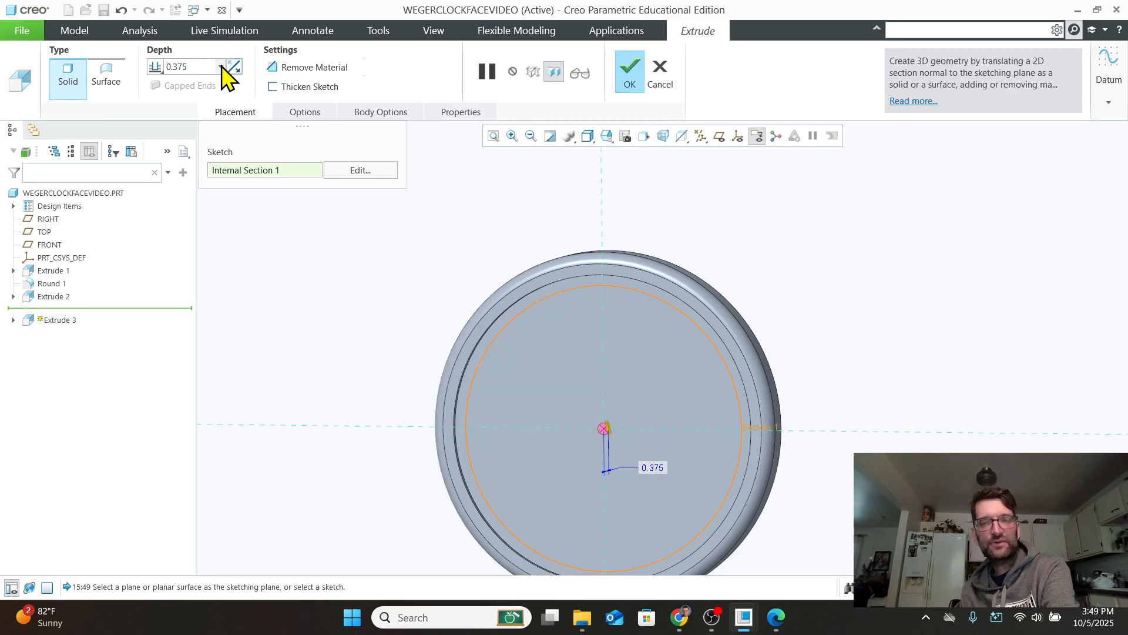
pyautogui.click(302, 69)
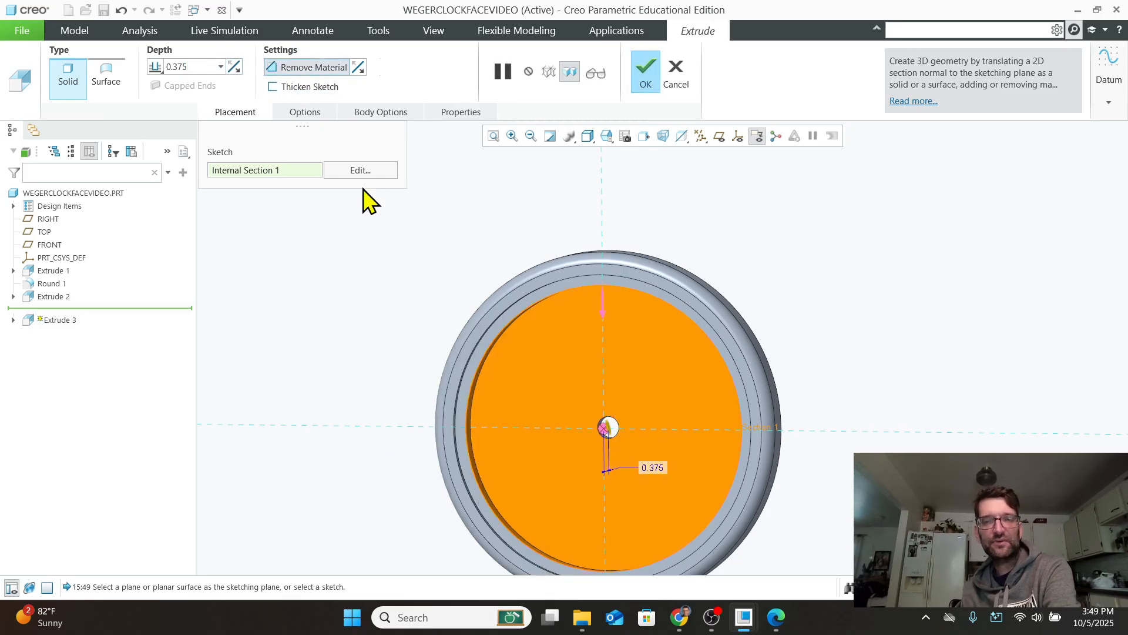
pyautogui.moveTo(365, 196); pyautogui.dragTo(334, 193, button='middle')
pyautogui.click(648, 54)
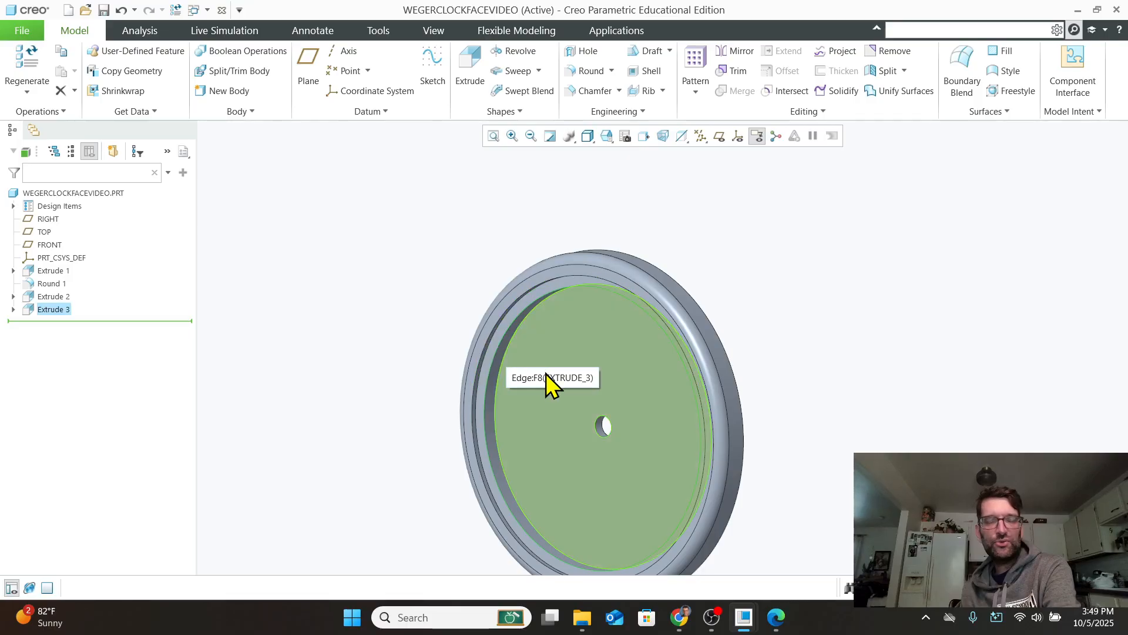
# Orient the model to the saved FRONT view.
pyautogui.moveTo(575, 404); pyautogui.dragTo(604, 395, button='middle')
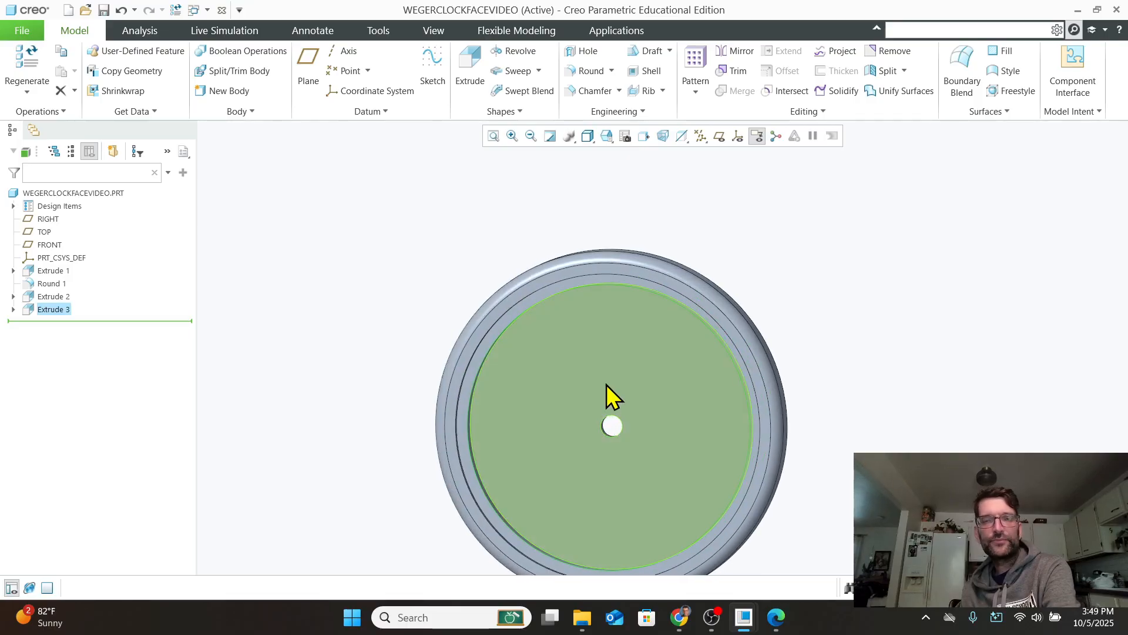
pyautogui.click(607, 137)
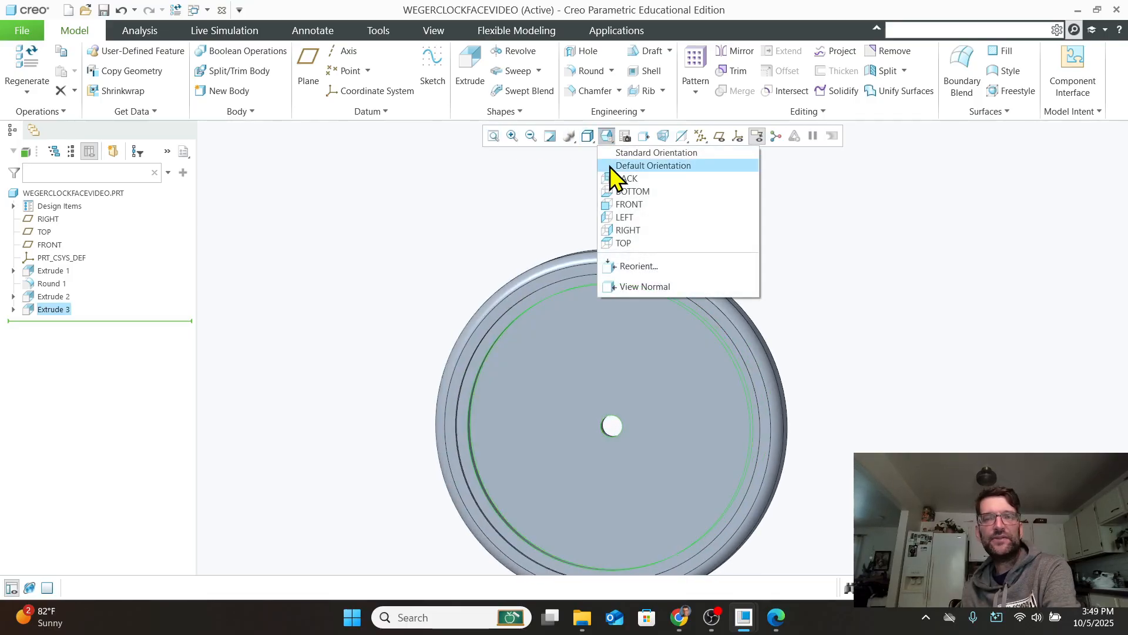
pyautogui.click(628, 204)
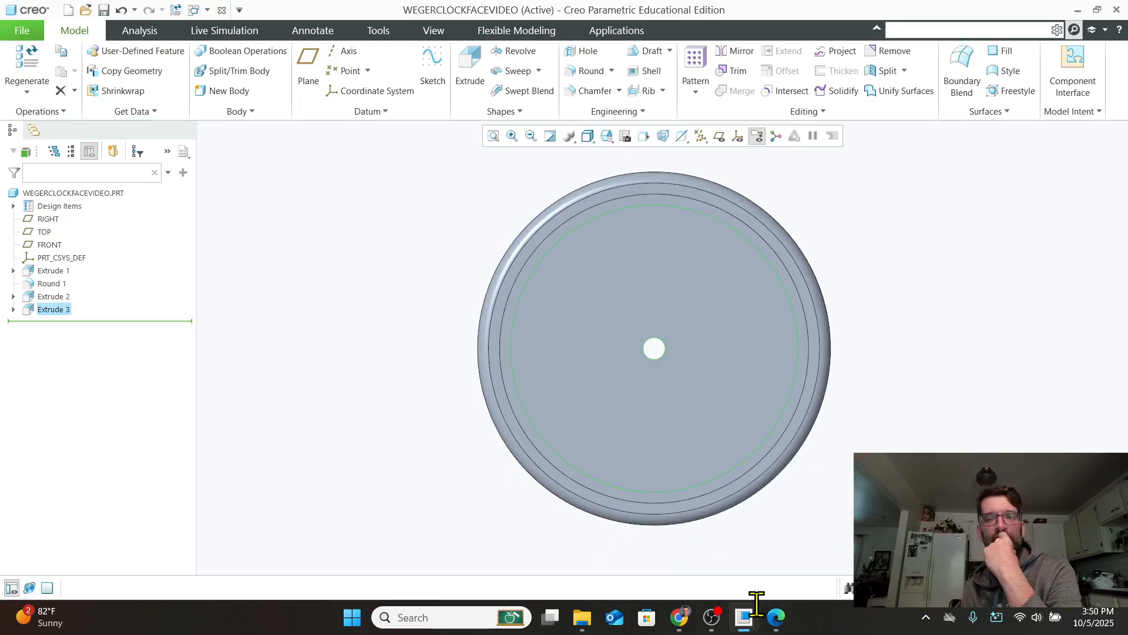
# Switch to the exam PDF in Edge to check the hour-marker circles' diameters, count and depths, and return to the clock face part in Creo.
pyautogui.click(775, 617)
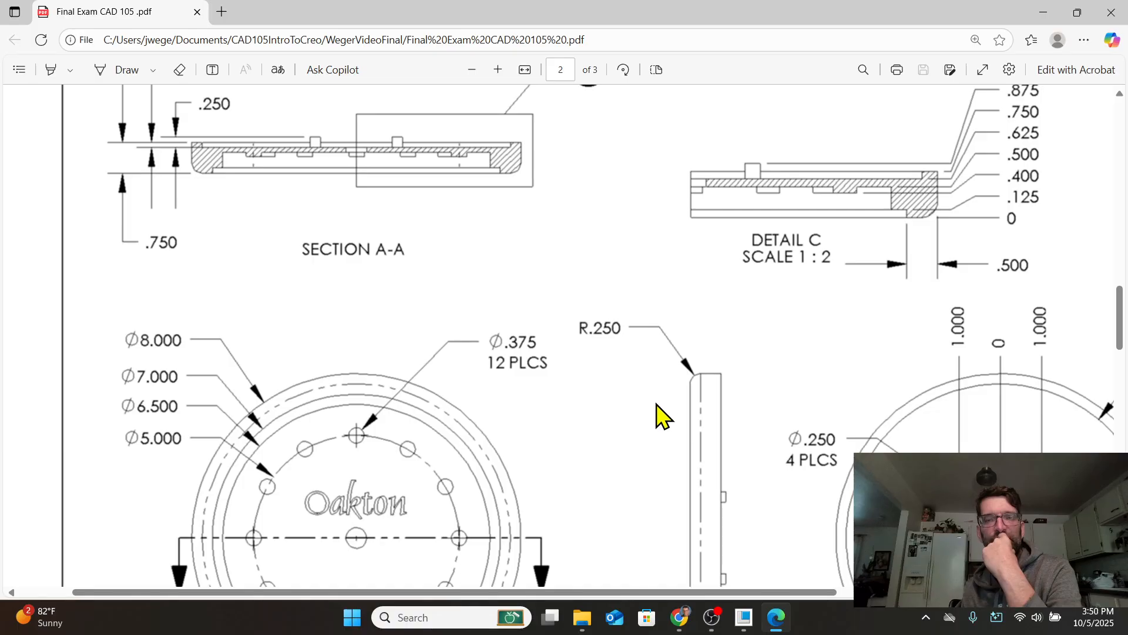
pyautogui.scroll(1, 516, 497)
pyautogui.scroll(-5, 429, 313)
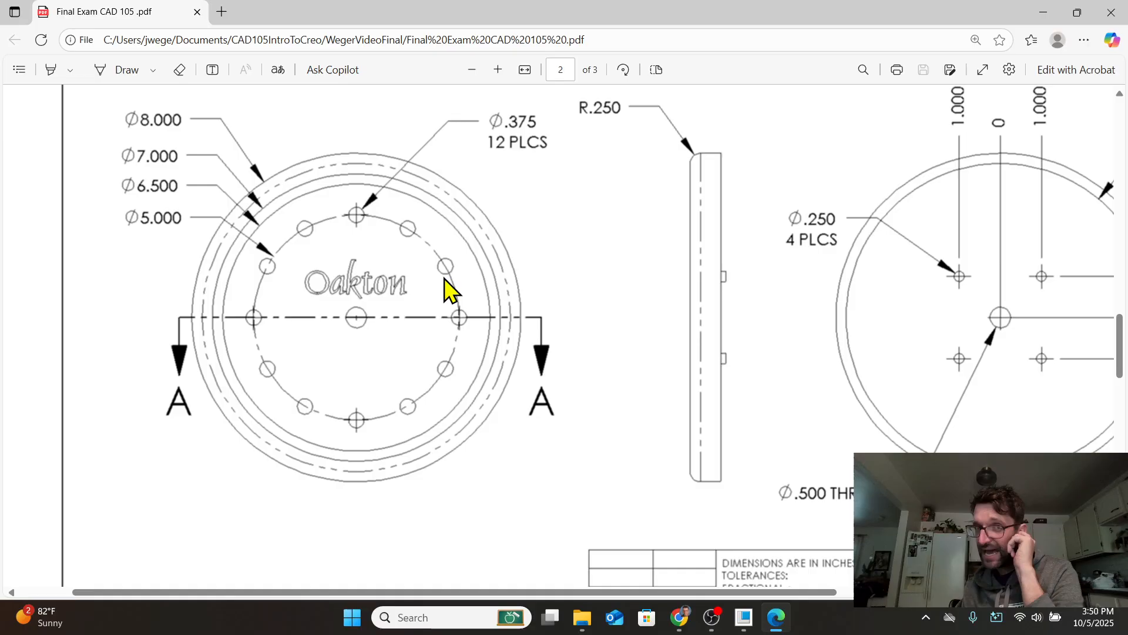
pyautogui.scroll(1, 438, 376)
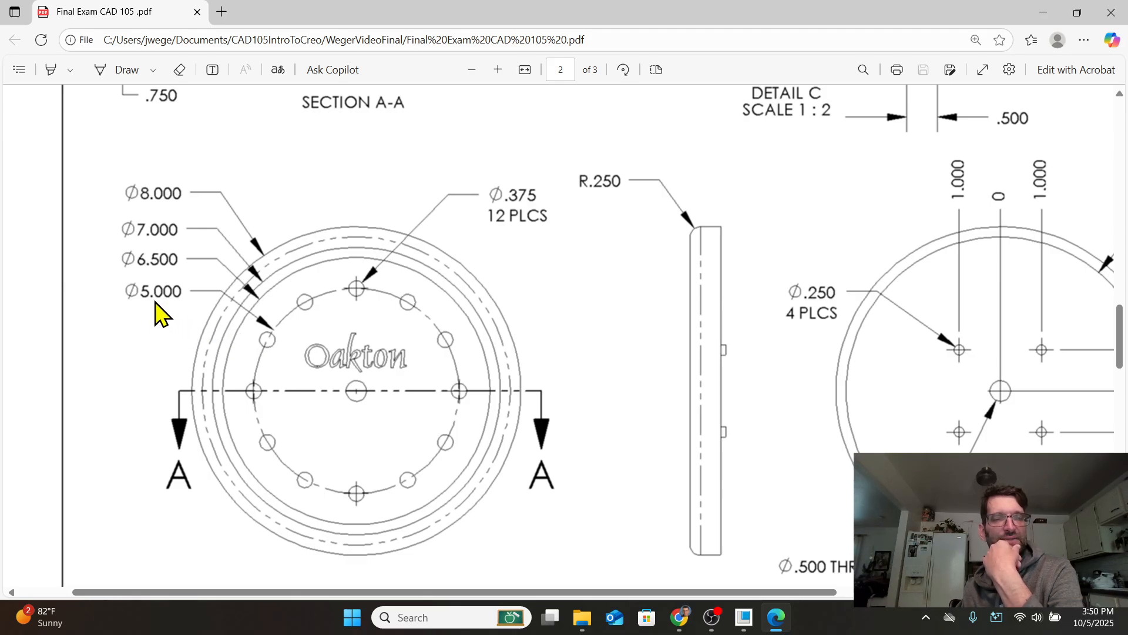
pyautogui.scroll(3, 410, 345)
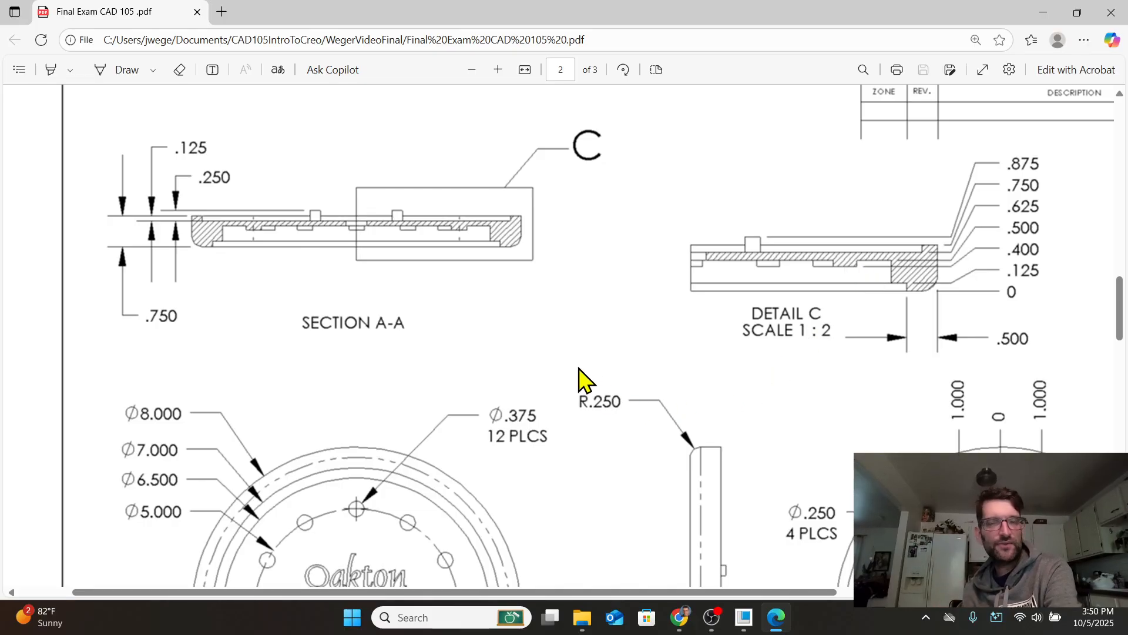
pyautogui.scroll(2, 507, 435)
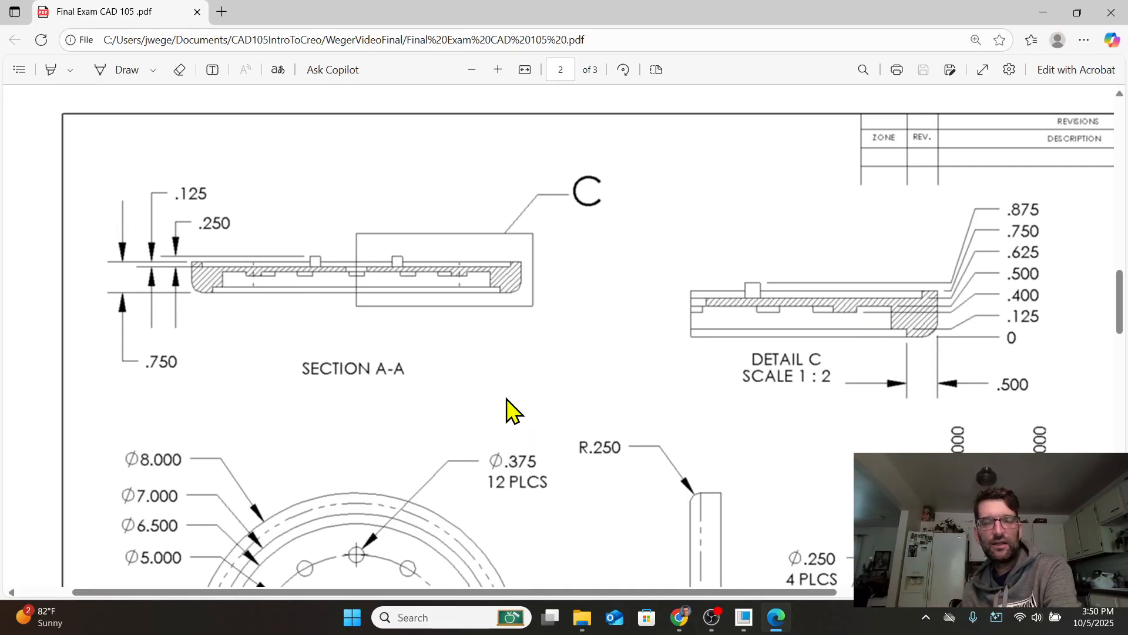
pyautogui.click(746, 623)
pyautogui.click(405, 537)
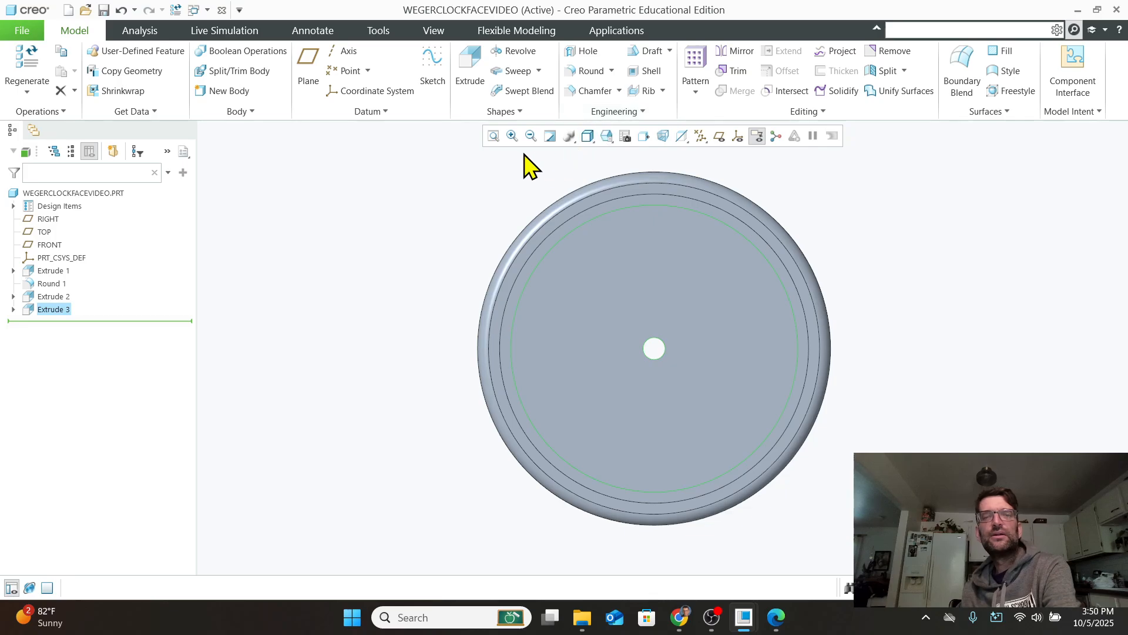
# Start an extrusion on the inner recess floor and sketch a 5.000 diameter construction circle centred on the hole.
pyautogui.click(468, 70)
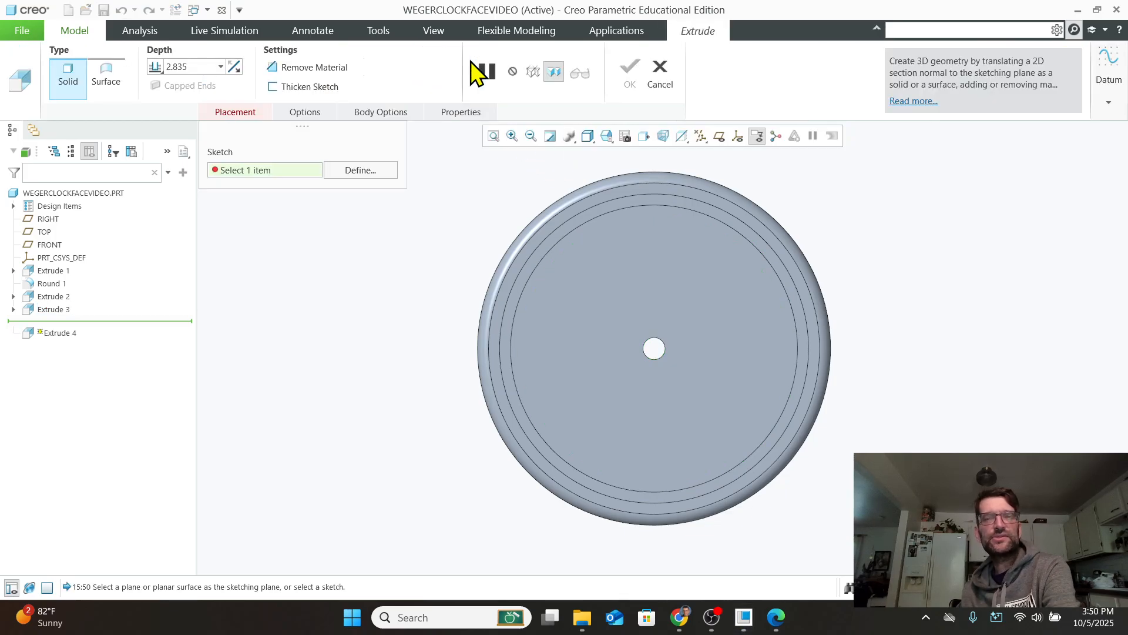
pyautogui.click(694, 250)
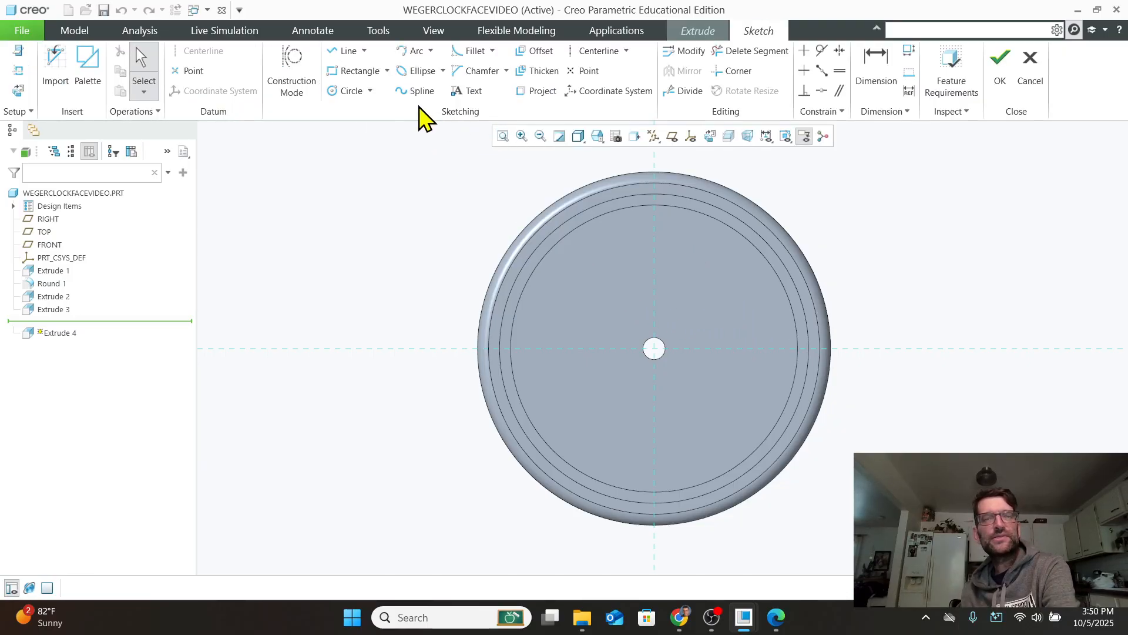
pyautogui.click(353, 91)
pyautogui.click(654, 348)
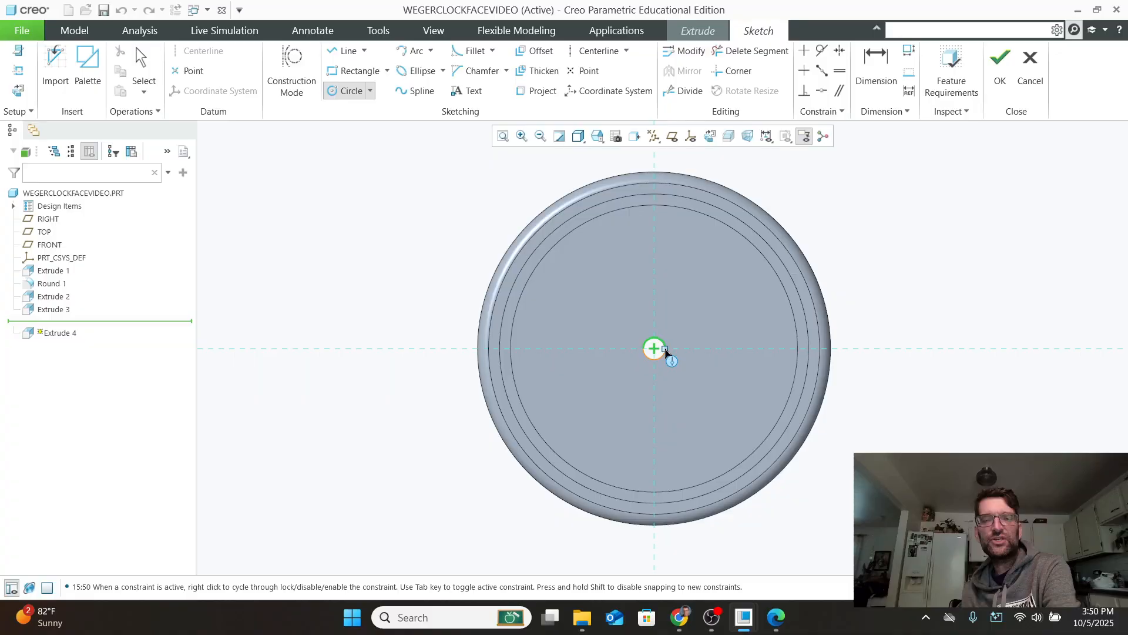
pyautogui.click(727, 434)
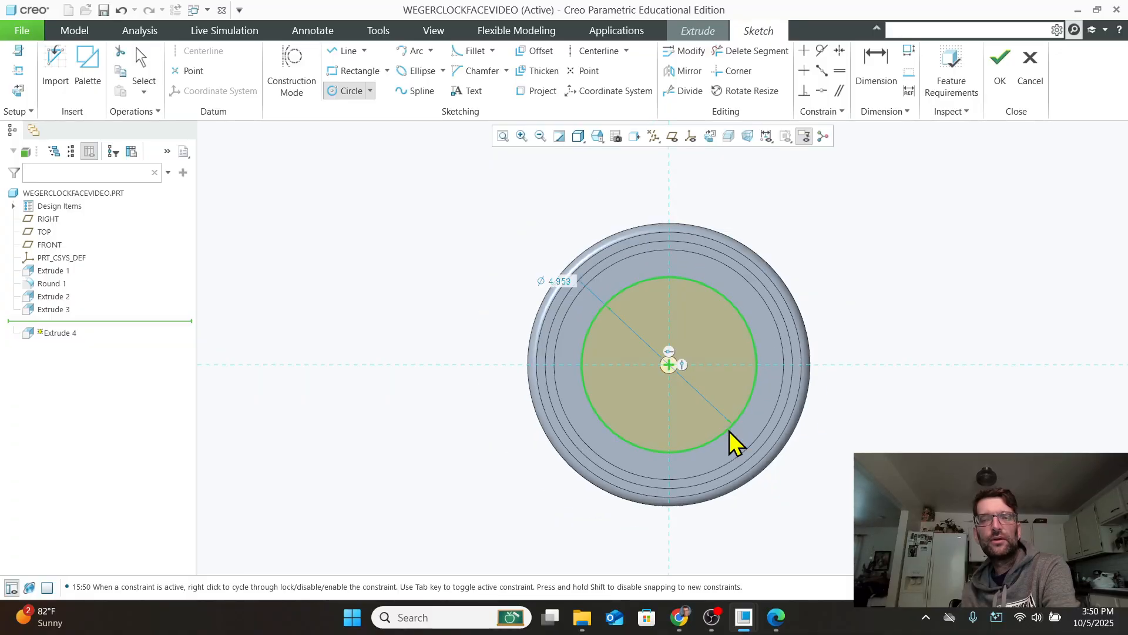
pyautogui.middleClick(731, 441)
pyautogui.doubleClick(530, 241)
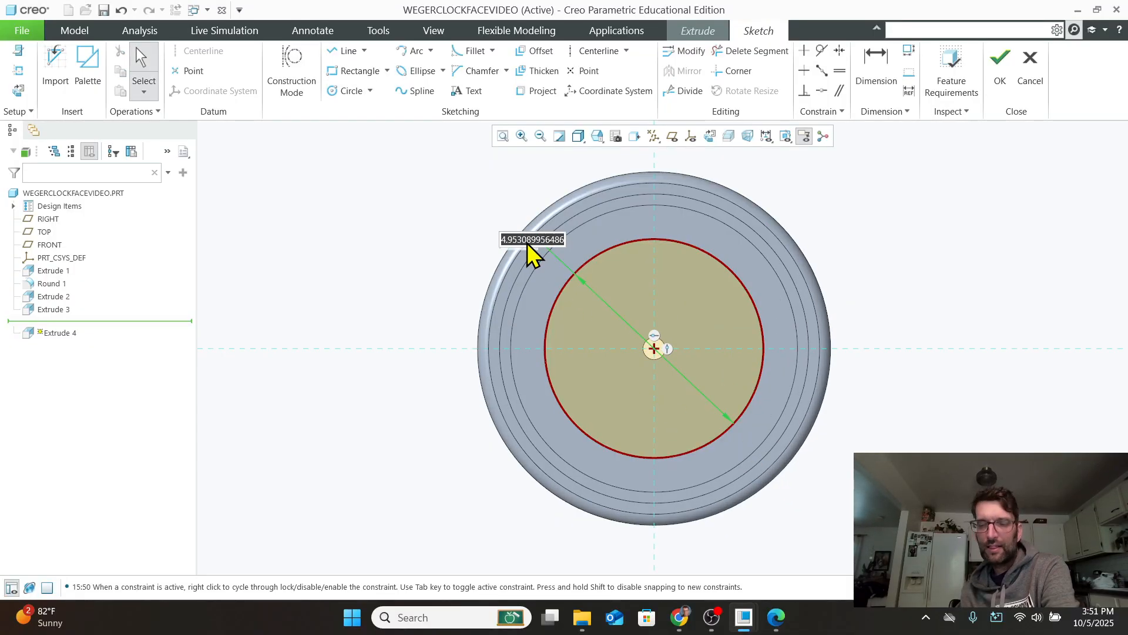
pyautogui.write('5')
pyautogui.press('Return')
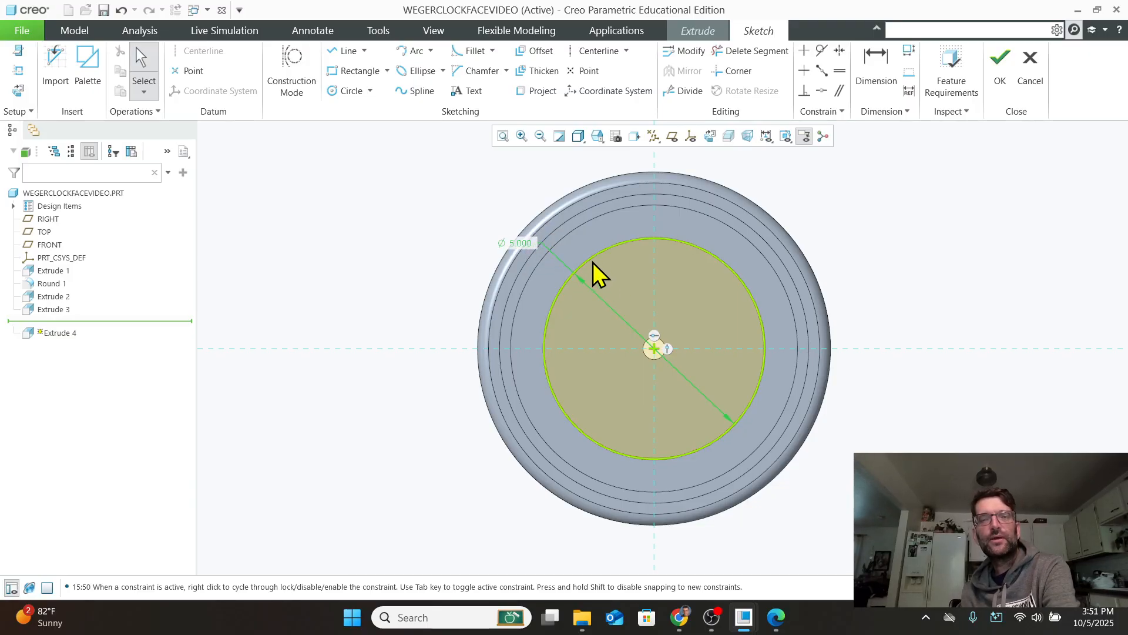
pyautogui.click(593, 259)
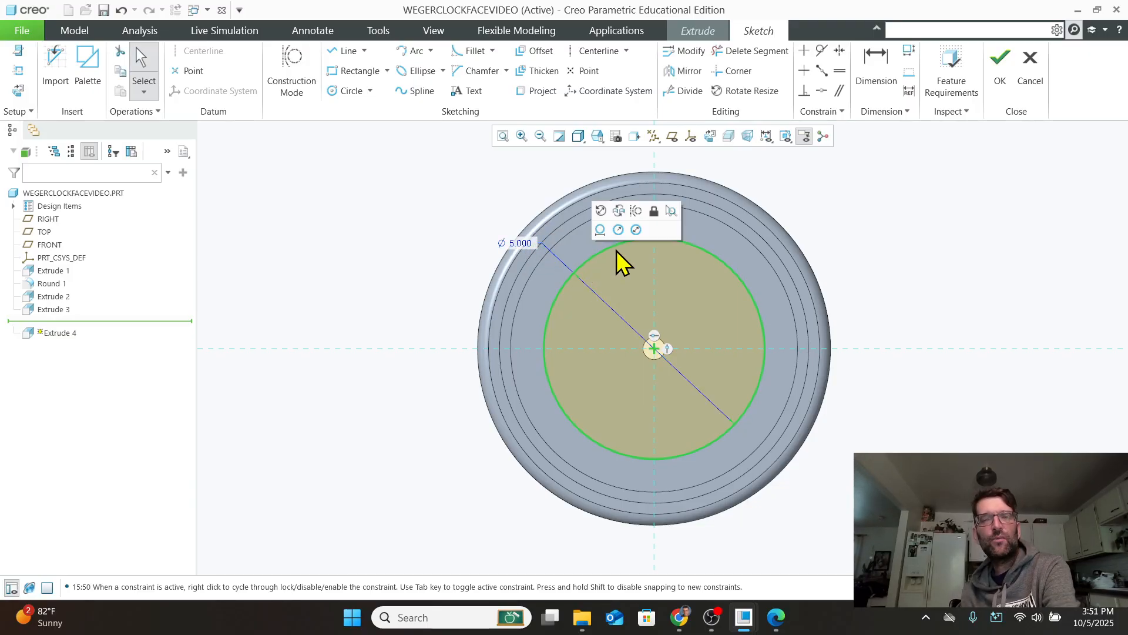
pyautogui.click(633, 215)
# Sketch a 0.375 diameter circle centred where the construction circle crosses the vertical reference above the hole.
pyautogui.scroll(-1, 690, 249)
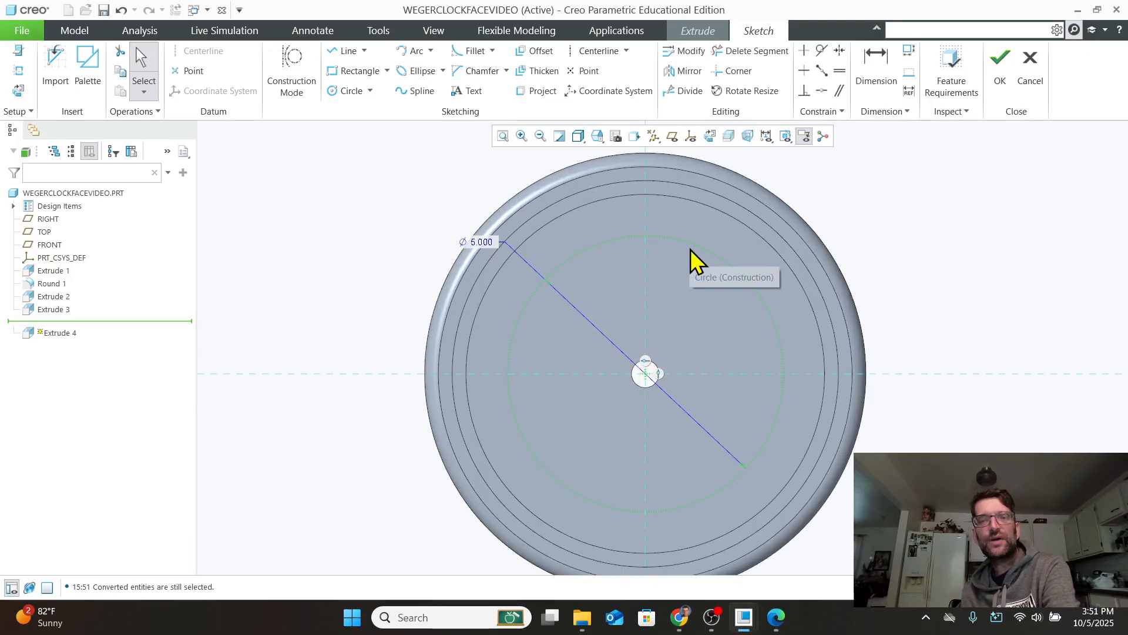
pyautogui.scroll(-1, 652, 233)
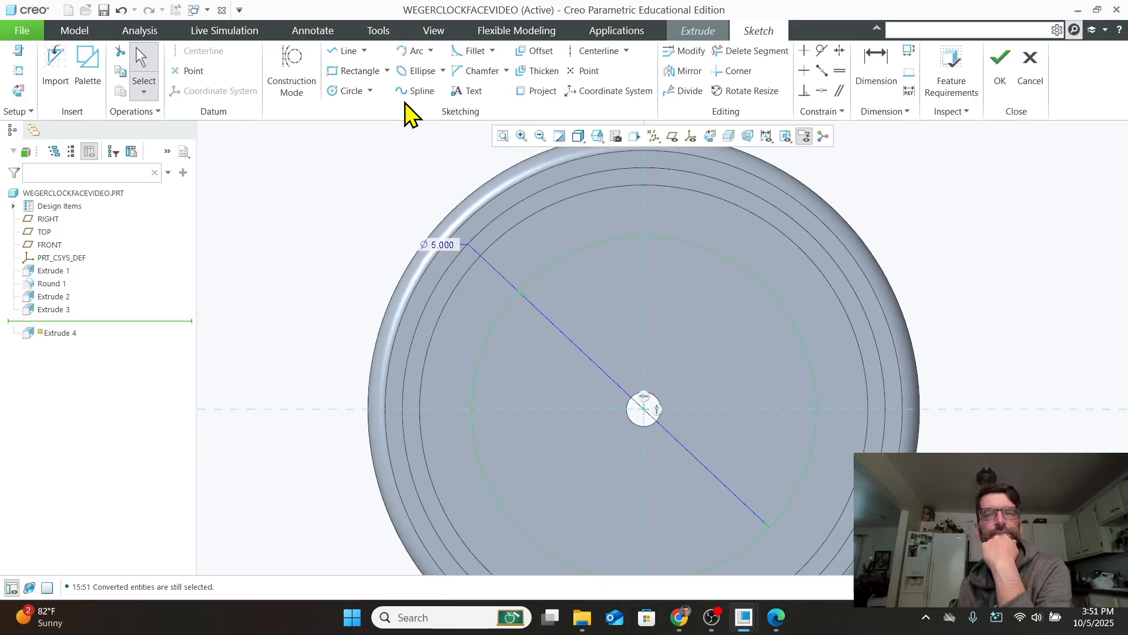
pyautogui.click(348, 91)
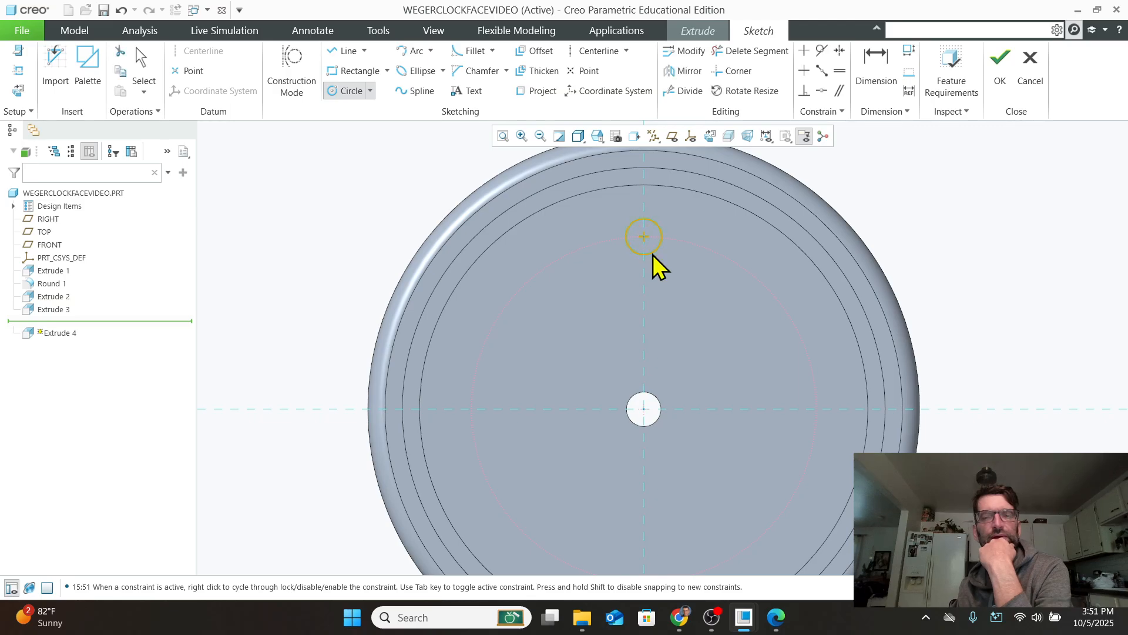
pyautogui.click(653, 260)
pyautogui.middleClick(646, 256)
pyautogui.doubleClick(600, 216)
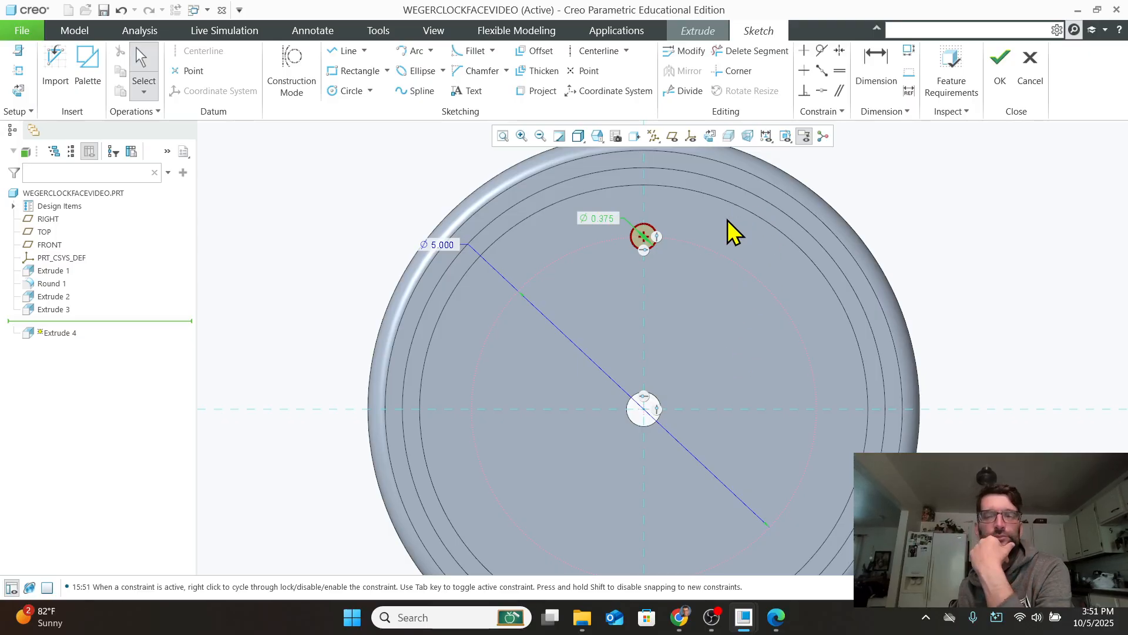
# Finish the sketch and extrude the small circle 0.100 as added material to form the first hour marker.
pyautogui.click(1003, 61)
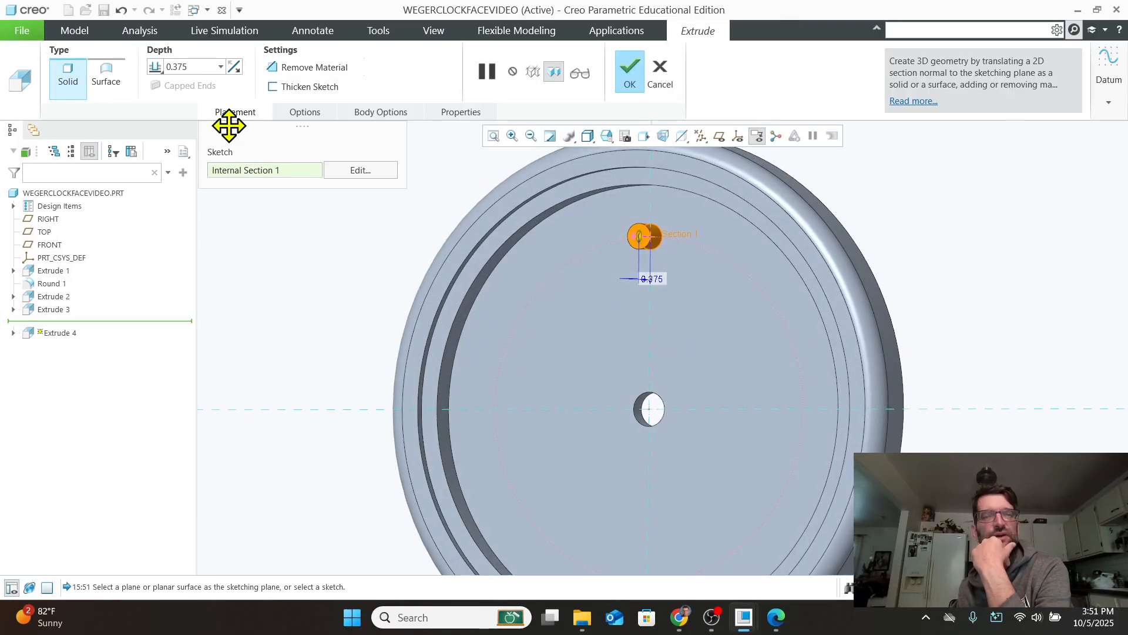
pyautogui.moveTo(201, 72); pyautogui.dragTo(127, 67)
pyautogui.write('.1')
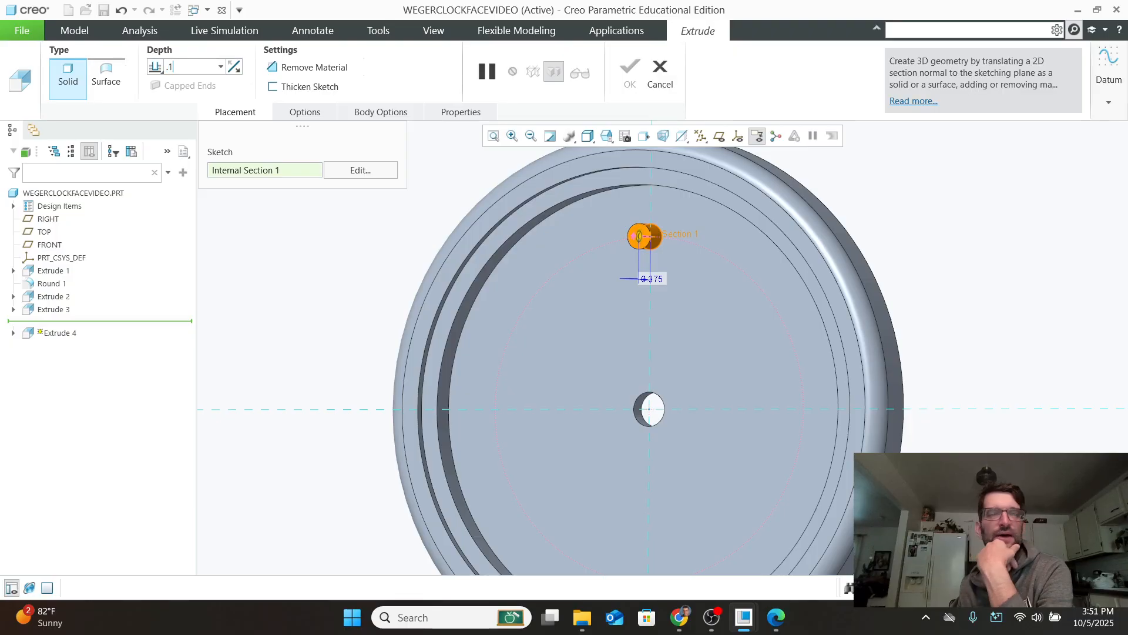
pyautogui.write('00')
pyautogui.press('Return')
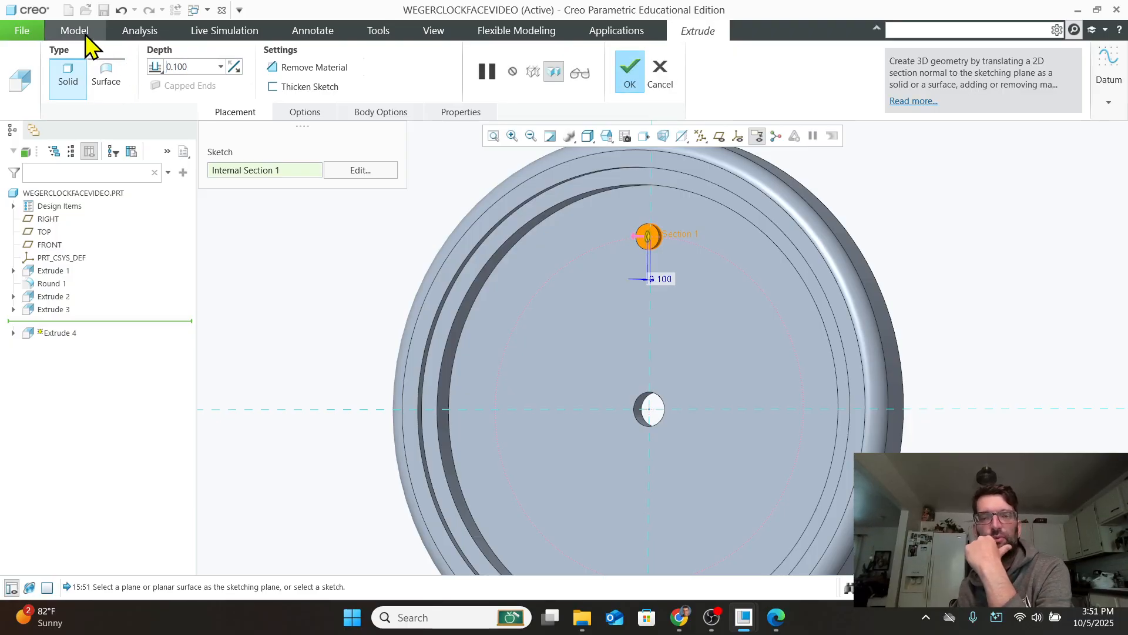
pyautogui.click(629, 75)
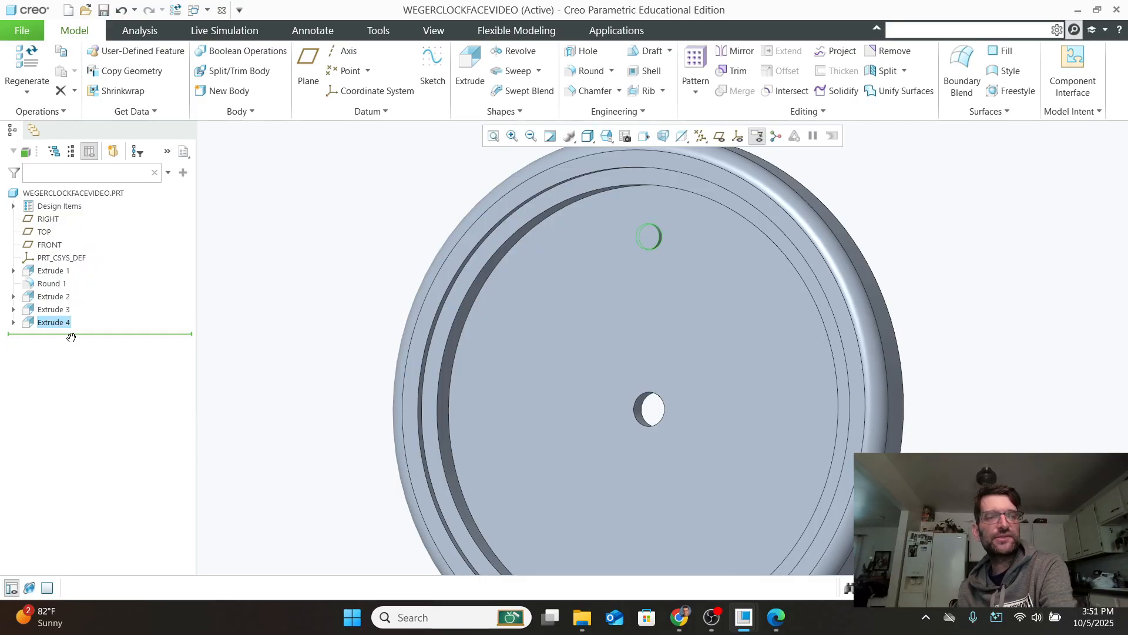
# Roll the model back to just after Extrude 1, create a datum axis through the centre hole's surface, and restore the remaining features.
pyautogui.moveTo(71, 336); pyautogui.dragTo(70, 265)
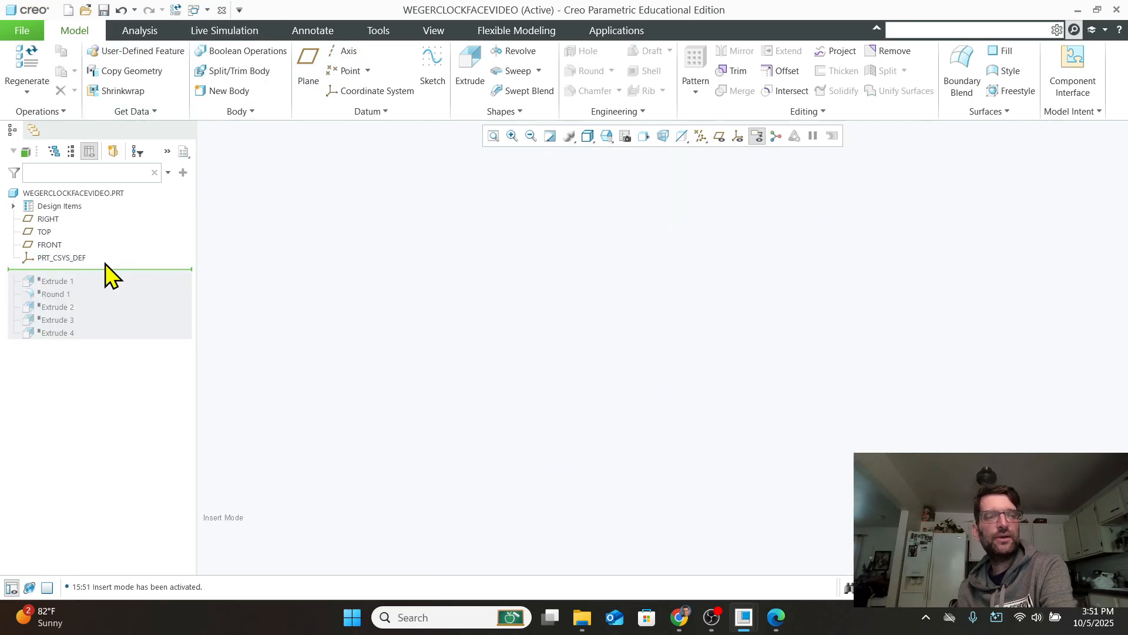
pyautogui.moveTo(103, 287); pyautogui.dragTo(101, 291)
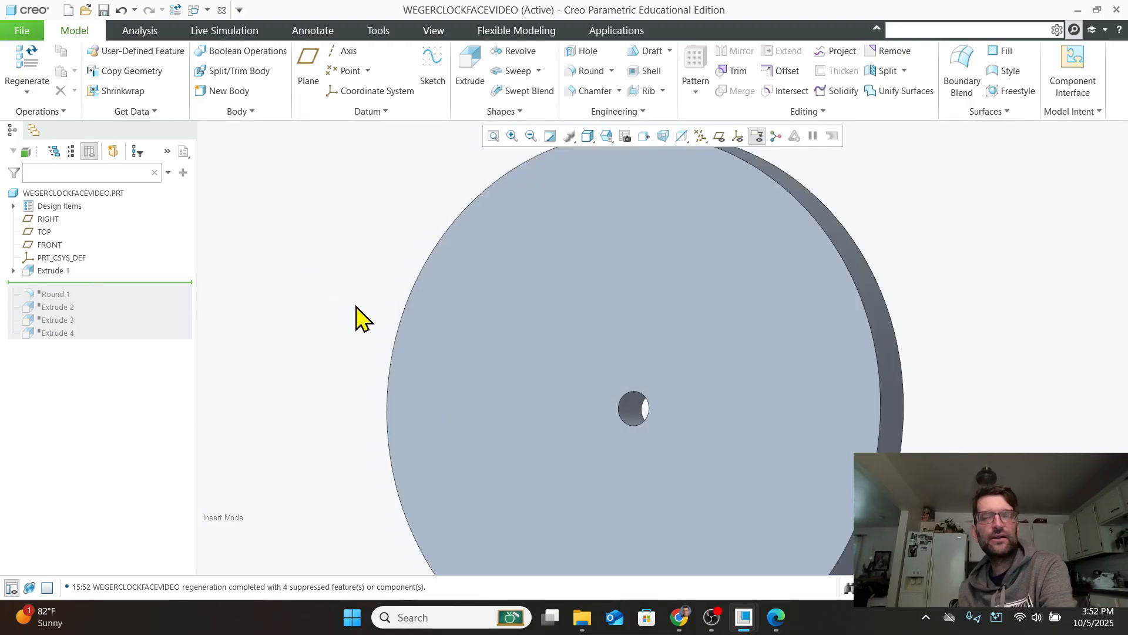
pyautogui.click(342, 52)
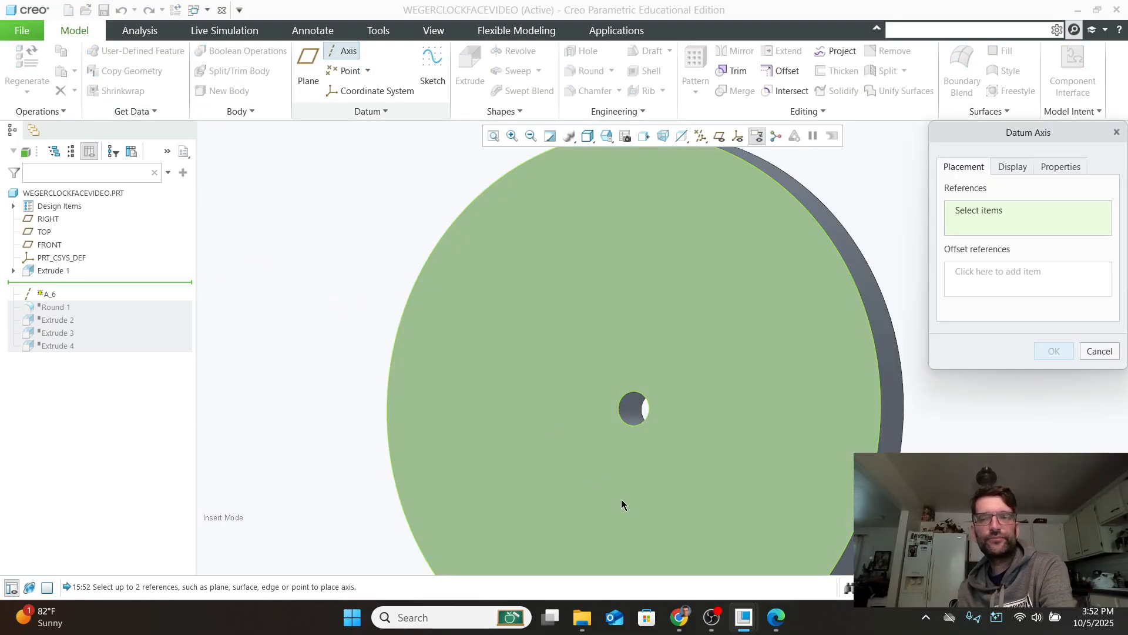
pyautogui.click(630, 408)
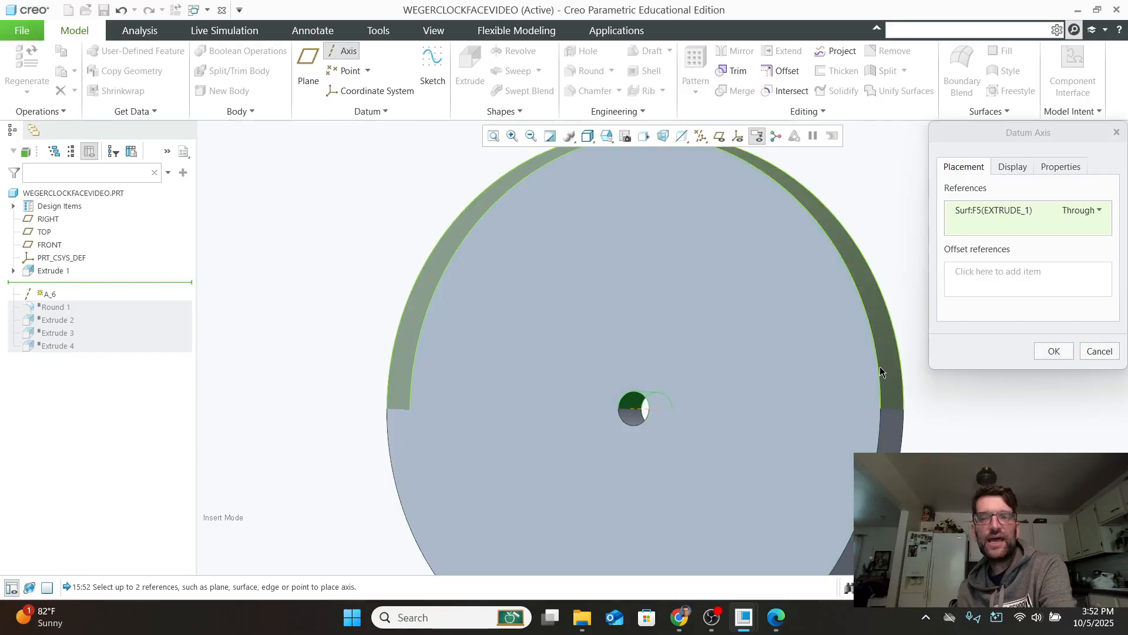
pyautogui.click(1052, 352)
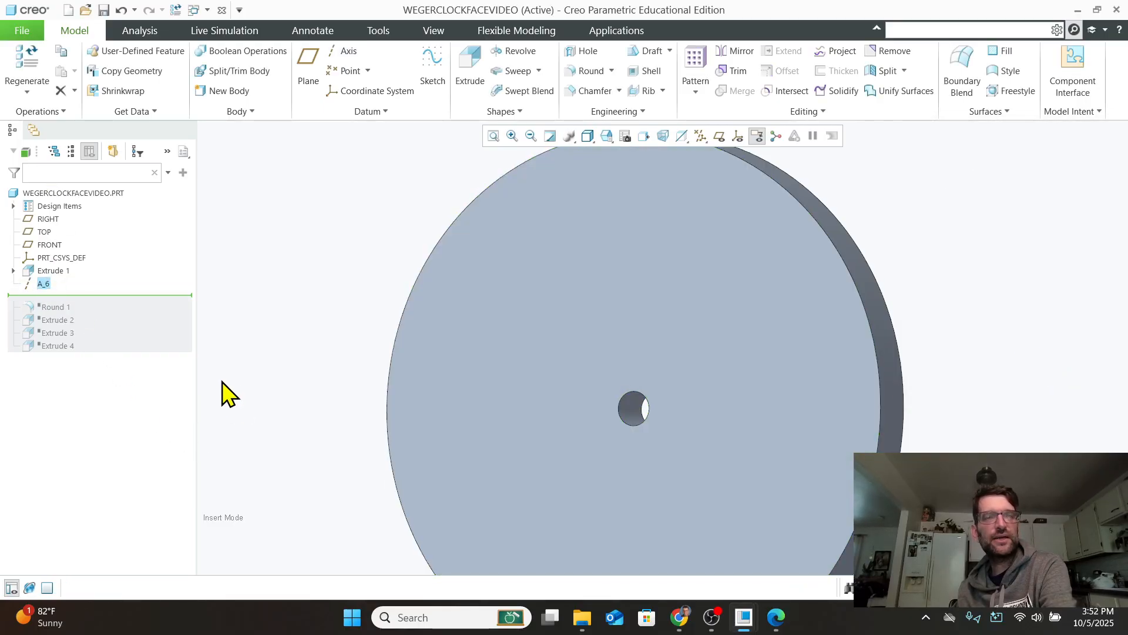
pyautogui.moveTo(129, 295); pyautogui.dragTo(114, 348)
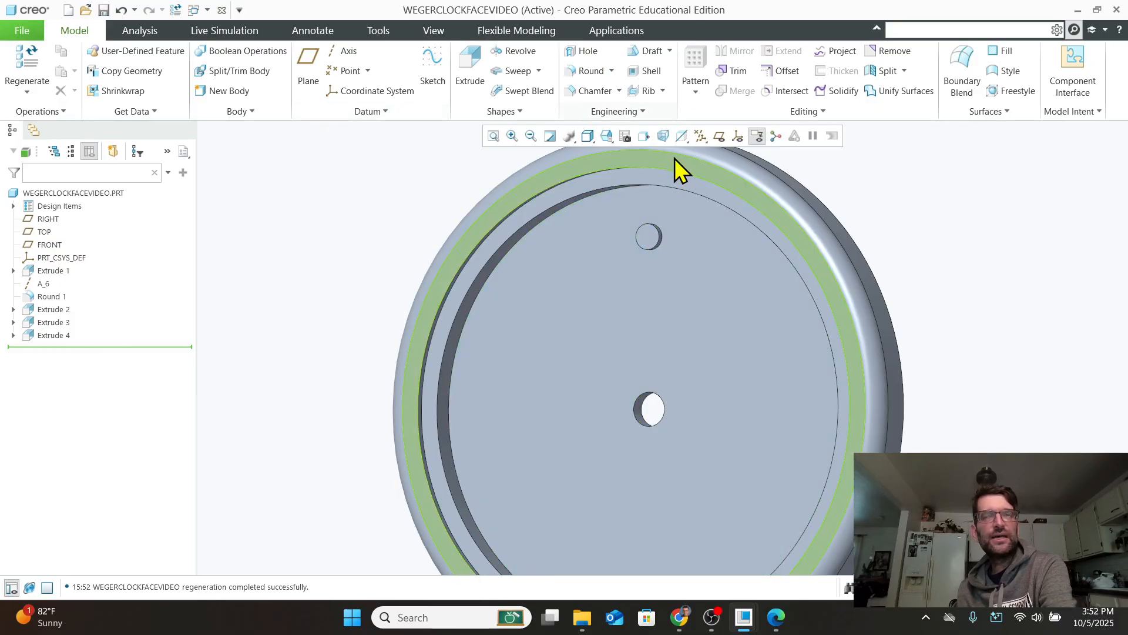
# Start an Axis pattern of the hour marker, Extrude 4, using datum axis A_6 as its centre.
pyautogui.click(61, 336)
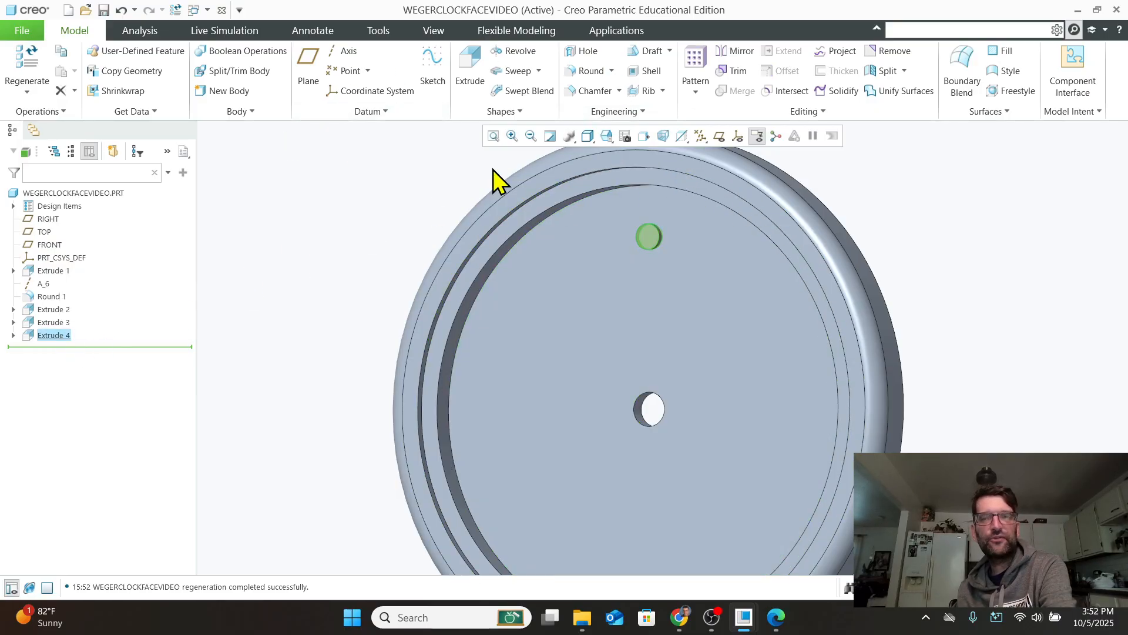
pyautogui.click(700, 58)
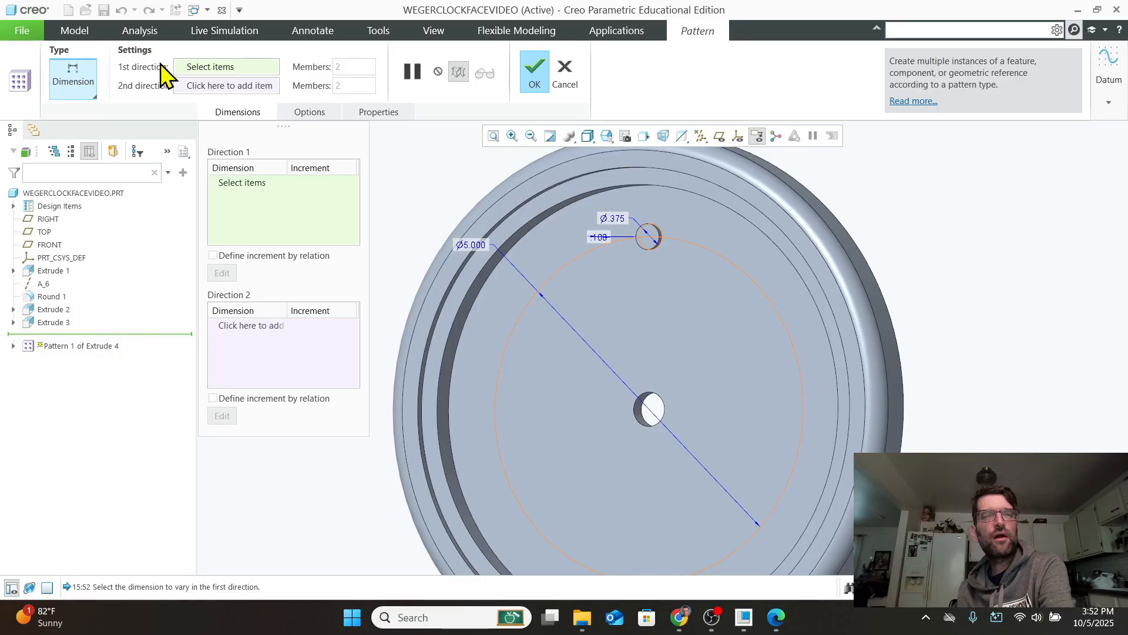
pyautogui.click(93, 78)
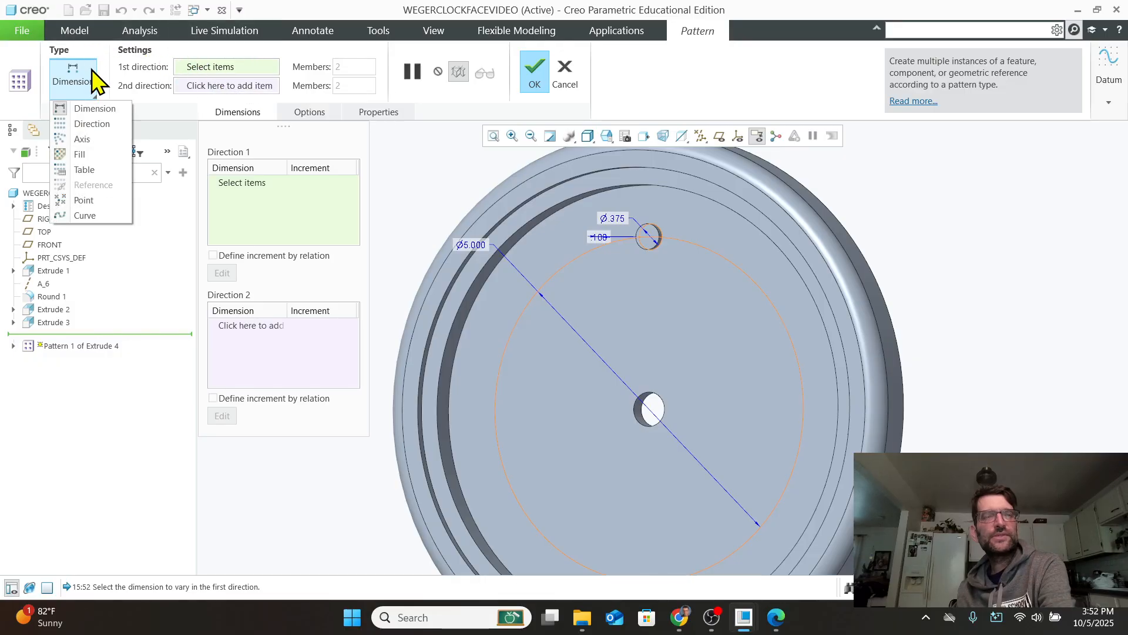
pyautogui.click(82, 139)
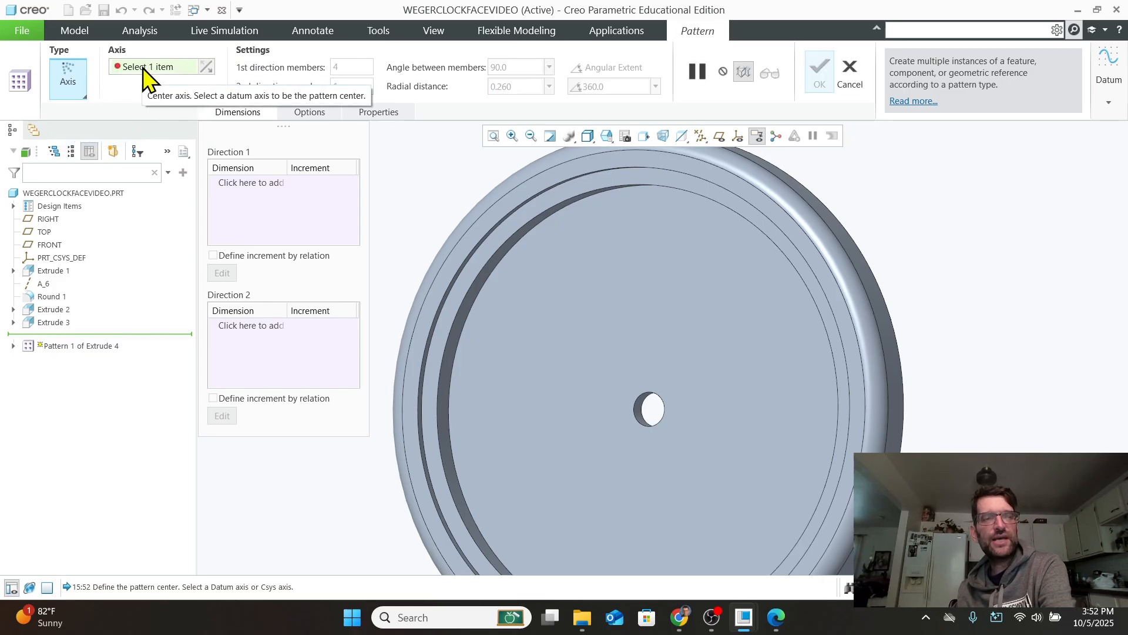
pyautogui.click(44, 285)
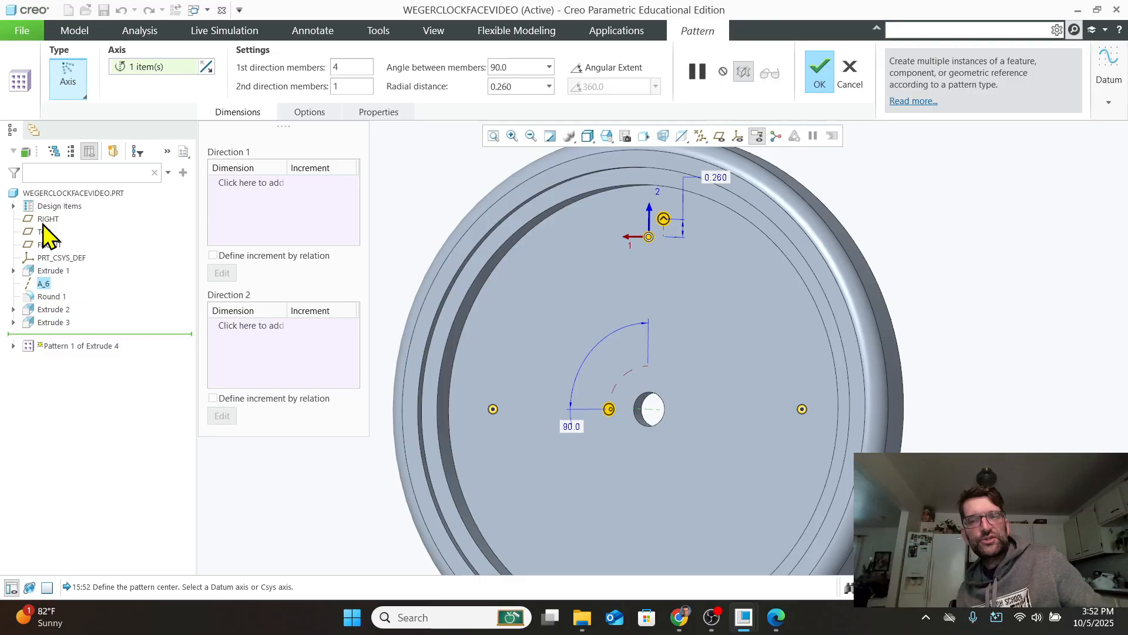
# Set the pattern to 12 members spaced 360/12 degrees apart and complete it.
pyautogui.doubleClick(352, 68)
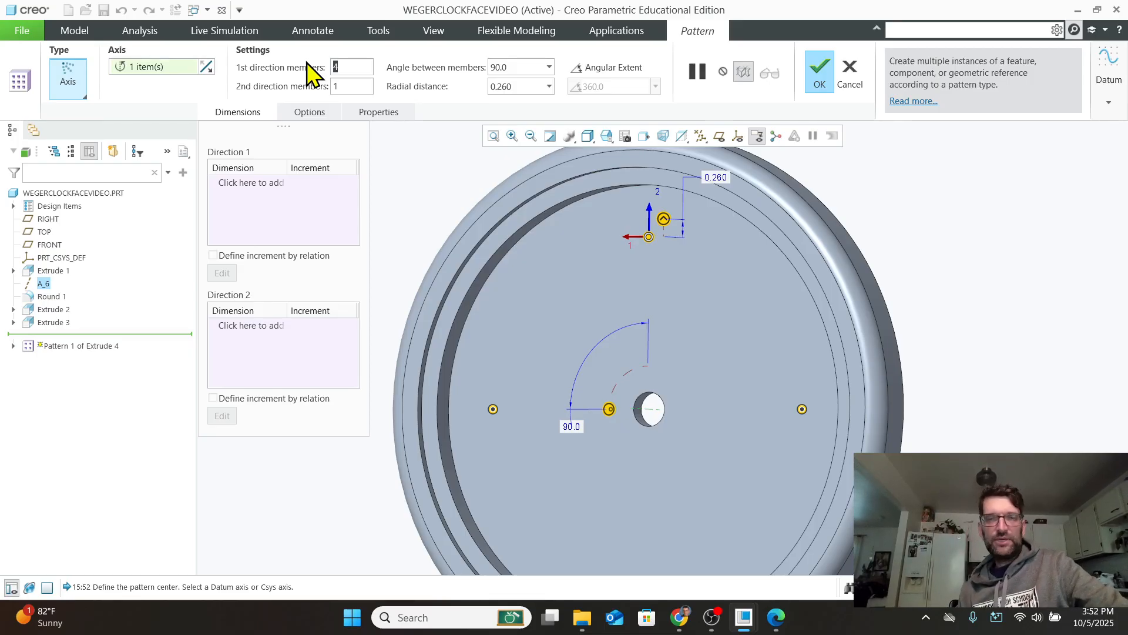
pyautogui.write('12')
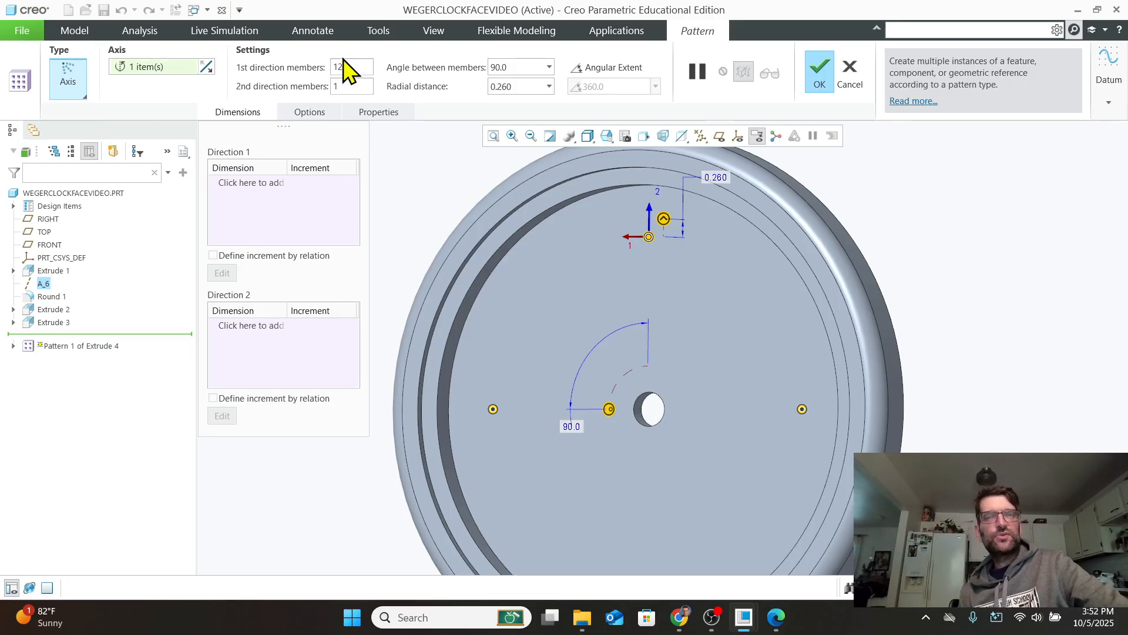
pyautogui.doubleClick(519, 68)
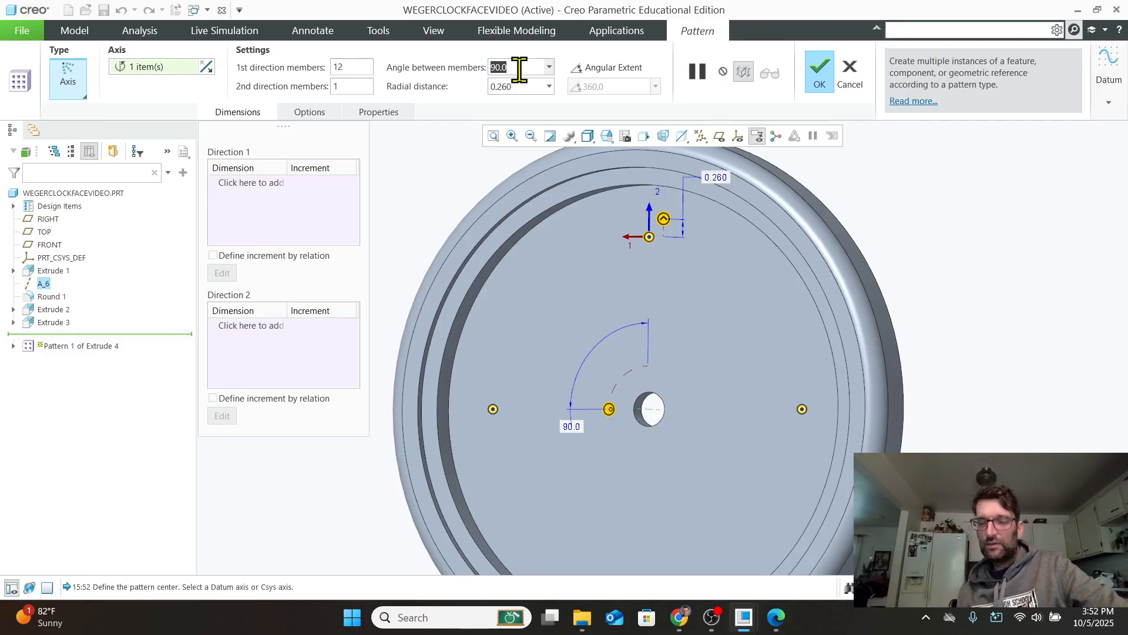
pyautogui.write('360/12')
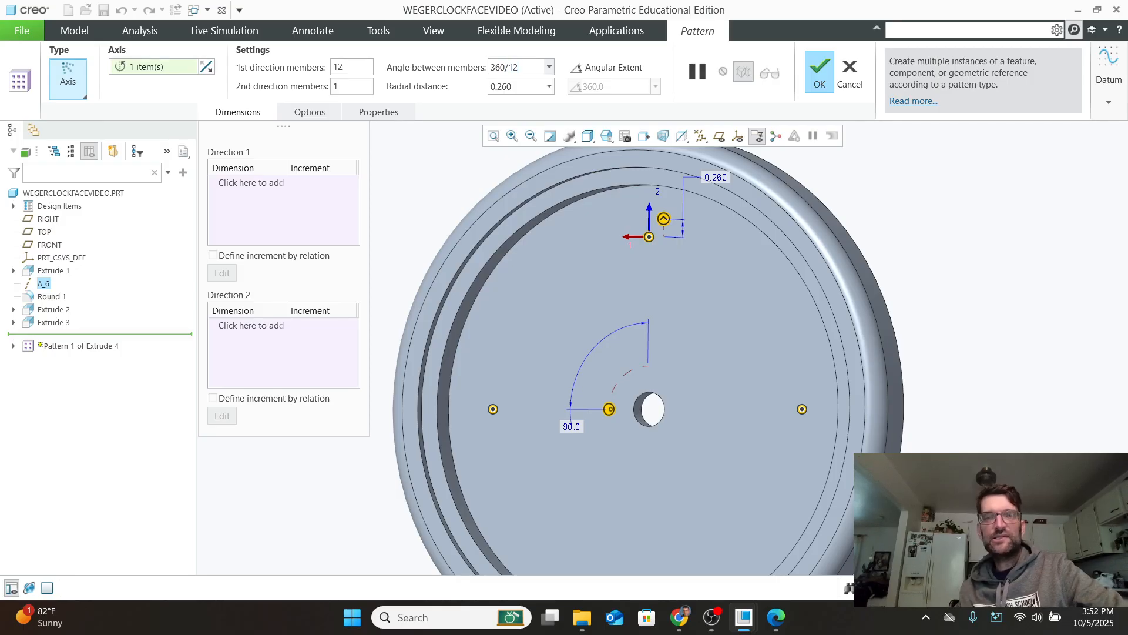
pyautogui.press('Return')
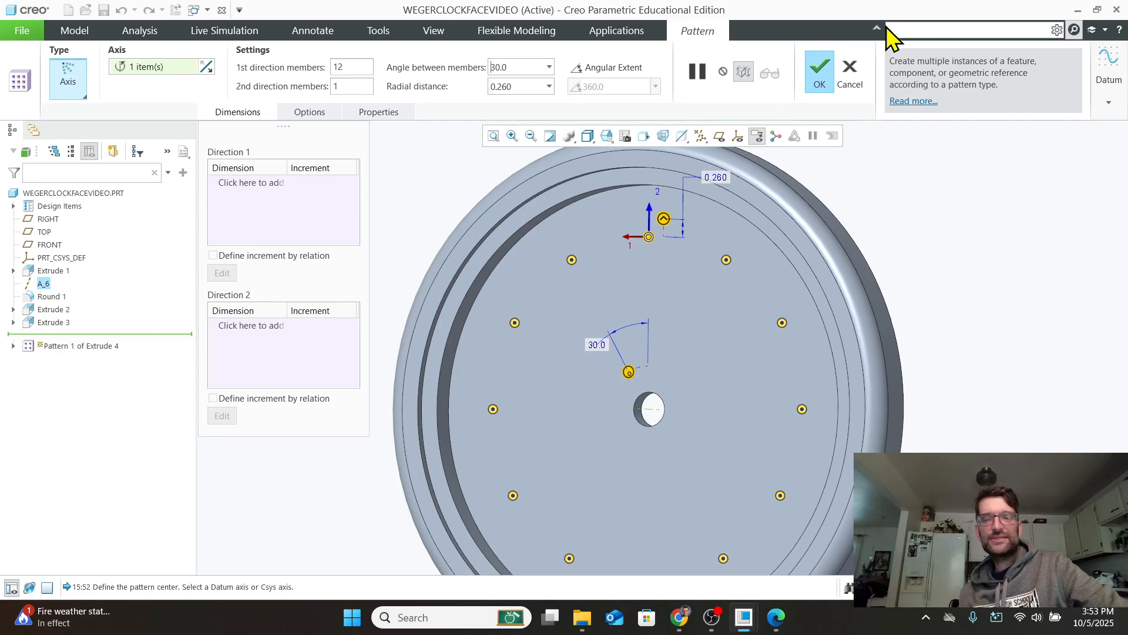
pyautogui.click(822, 71)
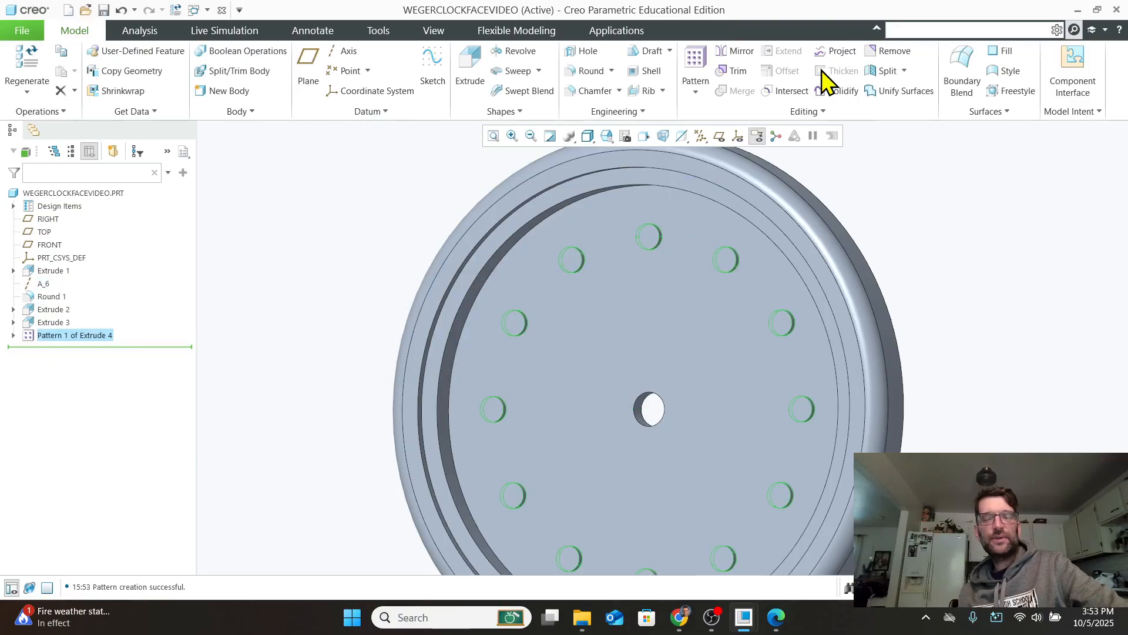
# Orient the model to the saved BACK view.
pyautogui.moveTo(699, 401)
pyautogui.mouseDown(button='middle')
pyautogui.moveTo(676, 397)
pyautogui.moveTo(700, 396)
pyautogui.moveTo(675, 379)
pyautogui.mouseUp(button='middle')
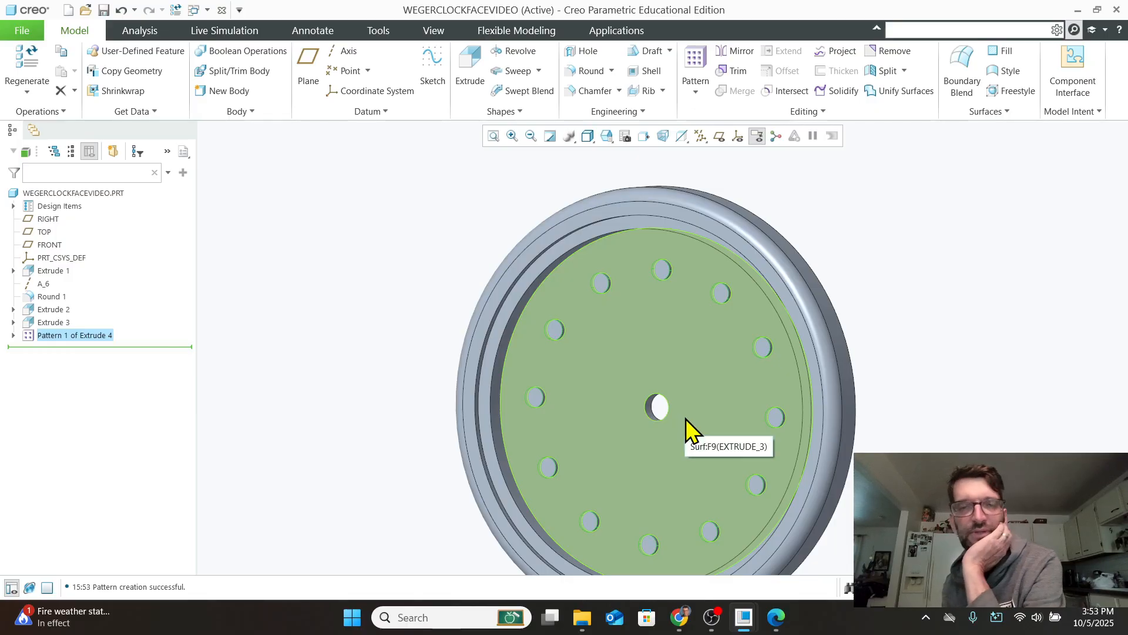
pyautogui.click(607, 135)
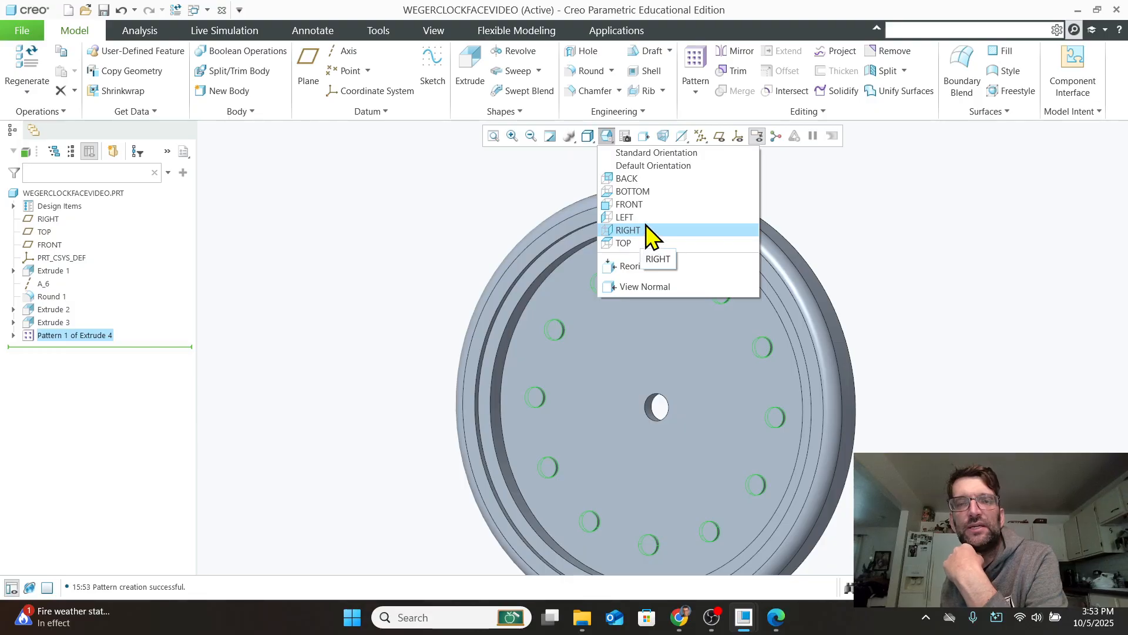
pyautogui.click(647, 192)
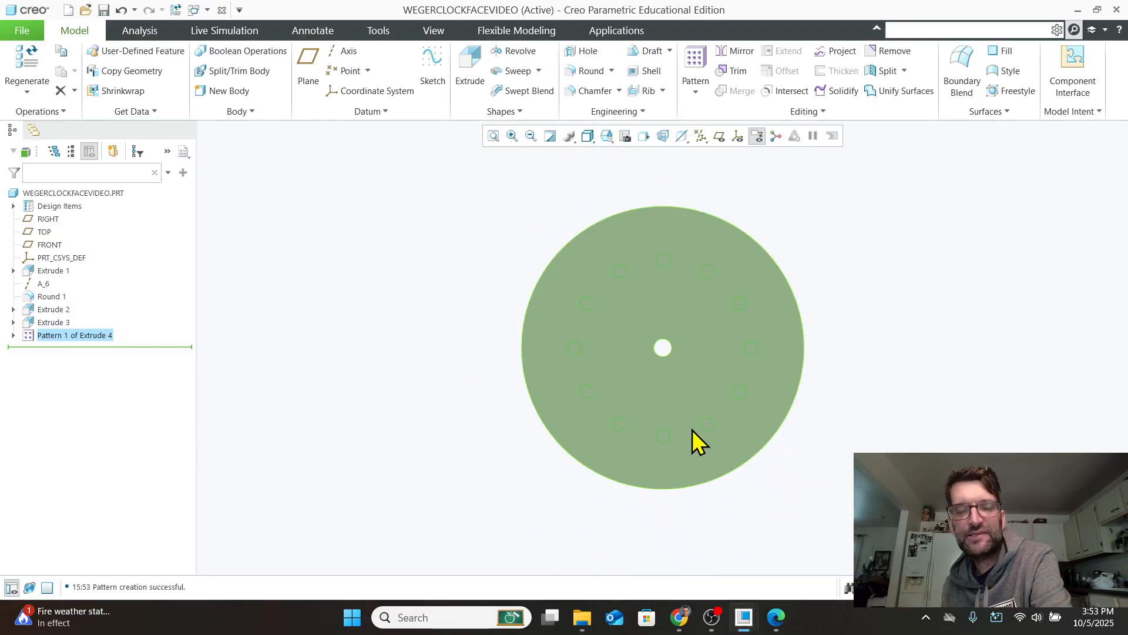
# Switch to the exam PDF and examine the clock body's section, detail and back view dimensions for the back recess, ending back in Creo.
pyautogui.click(775, 619)
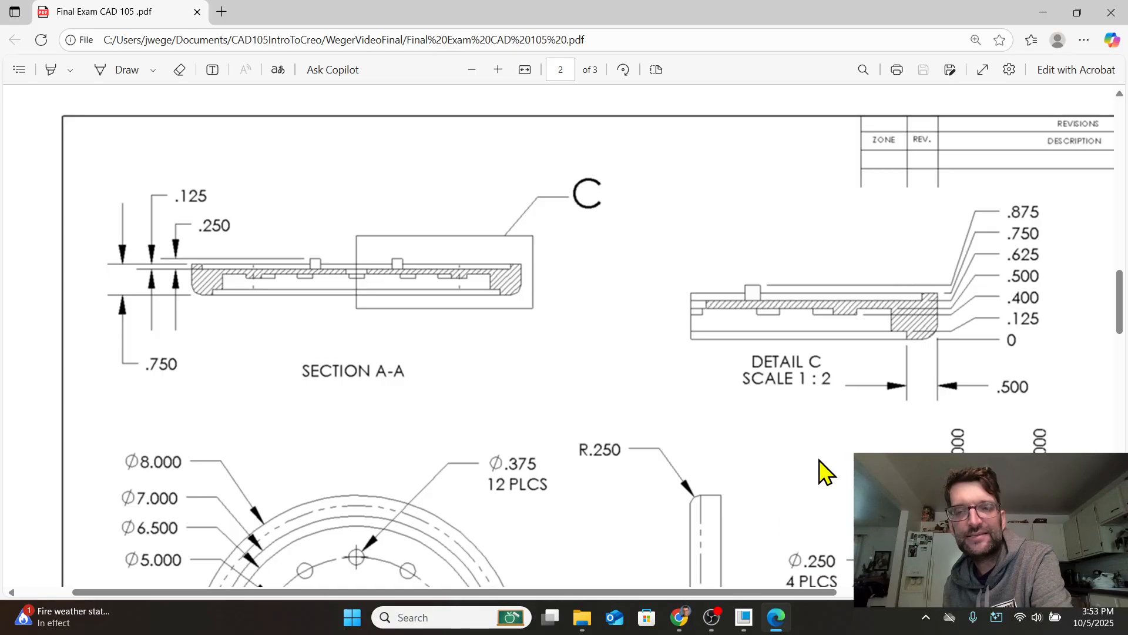
pyautogui.scroll(-6, 912, 452)
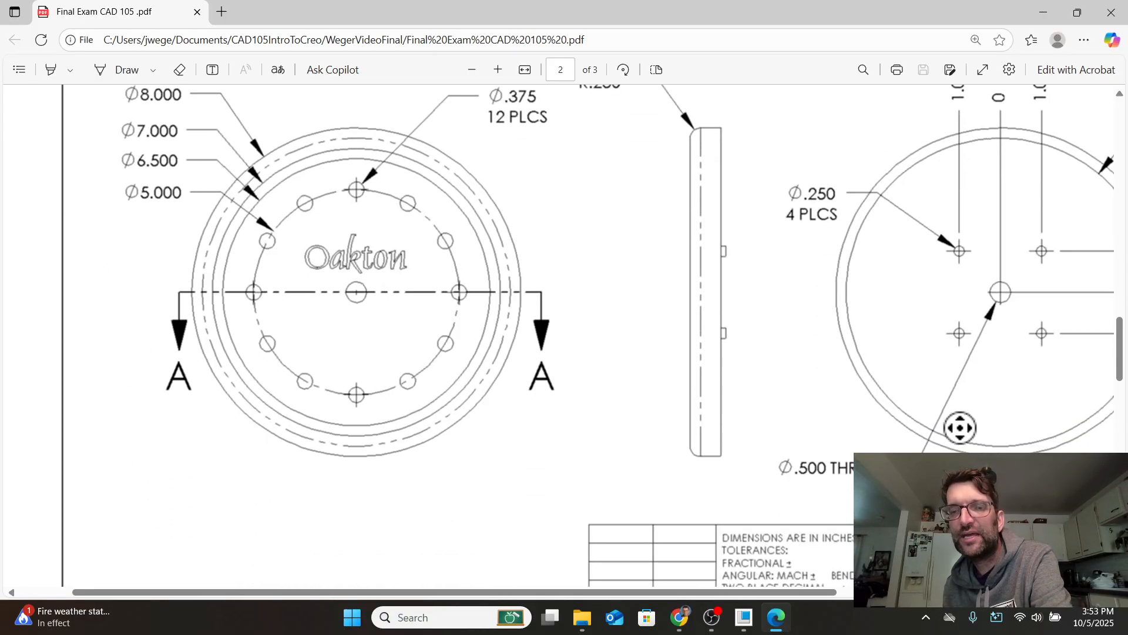
pyautogui.moveTo(960, 428); pyautogui.dragTo(882, 425, button='middle')
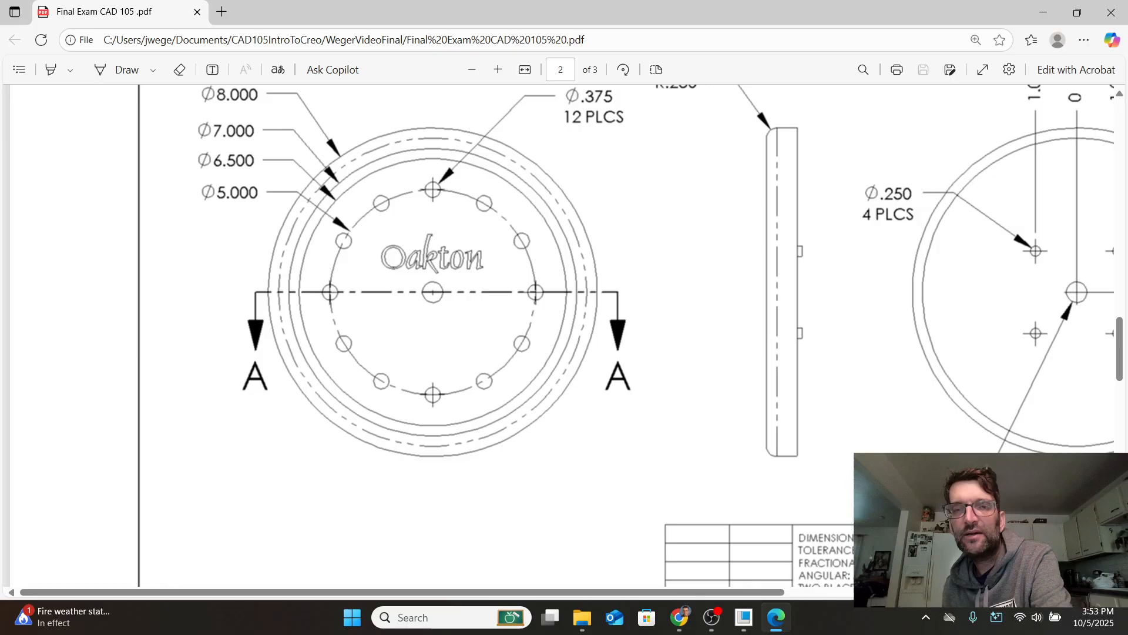
pyautogui.hscroll(7, 786, 424)
pyautogui.scroll(8, 700, 345)
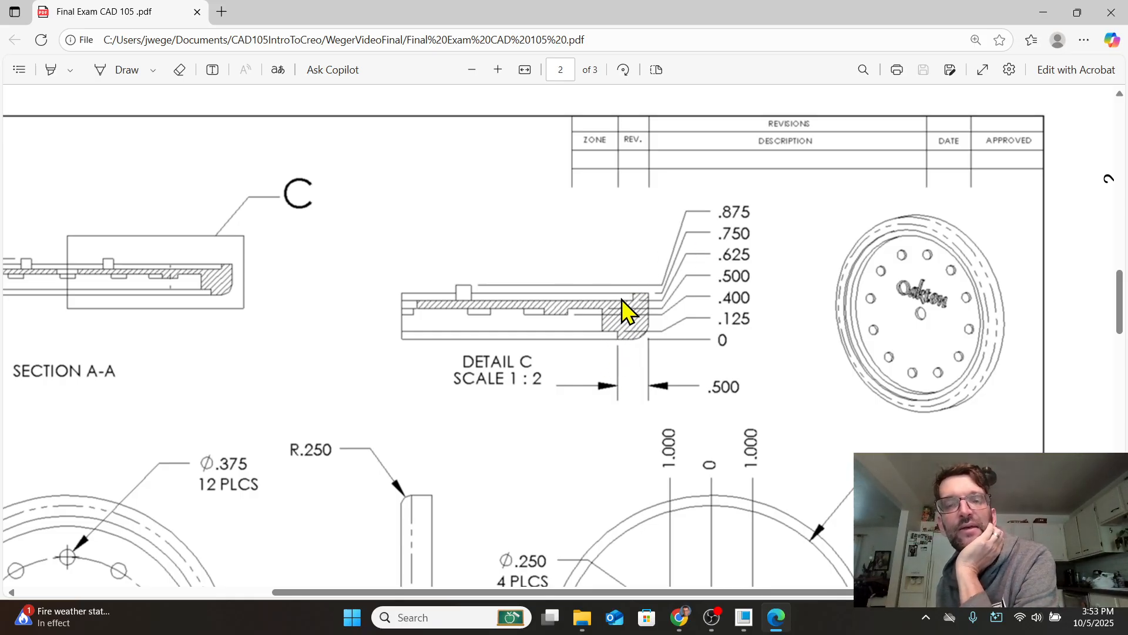
pyautogui.scroll(-5, 698, 496)
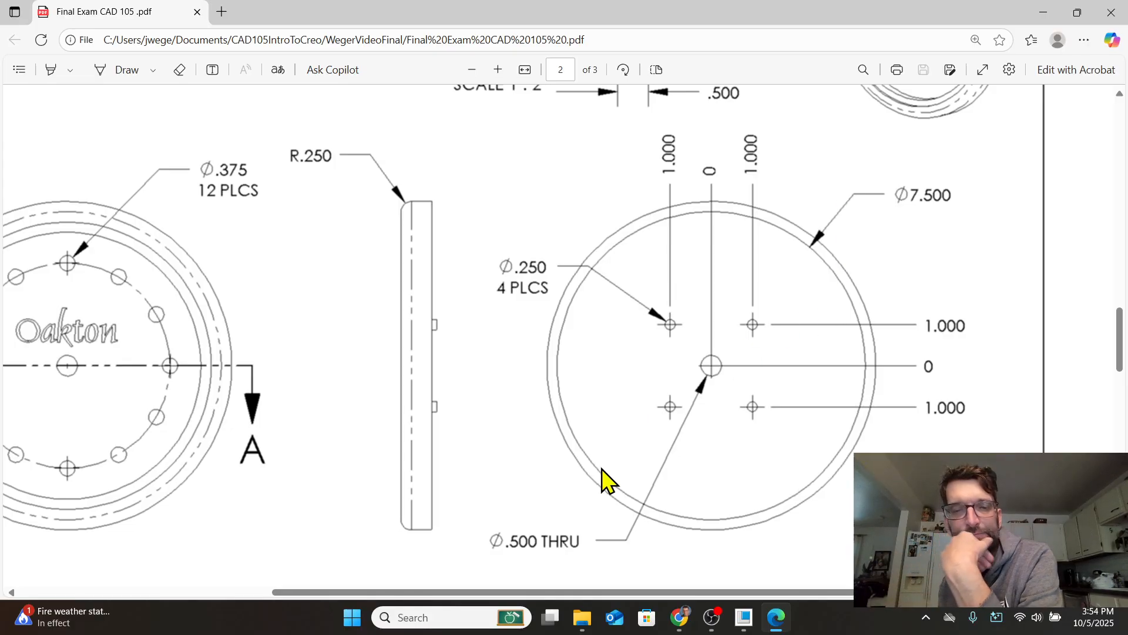
pyautogui.click(744, 617)
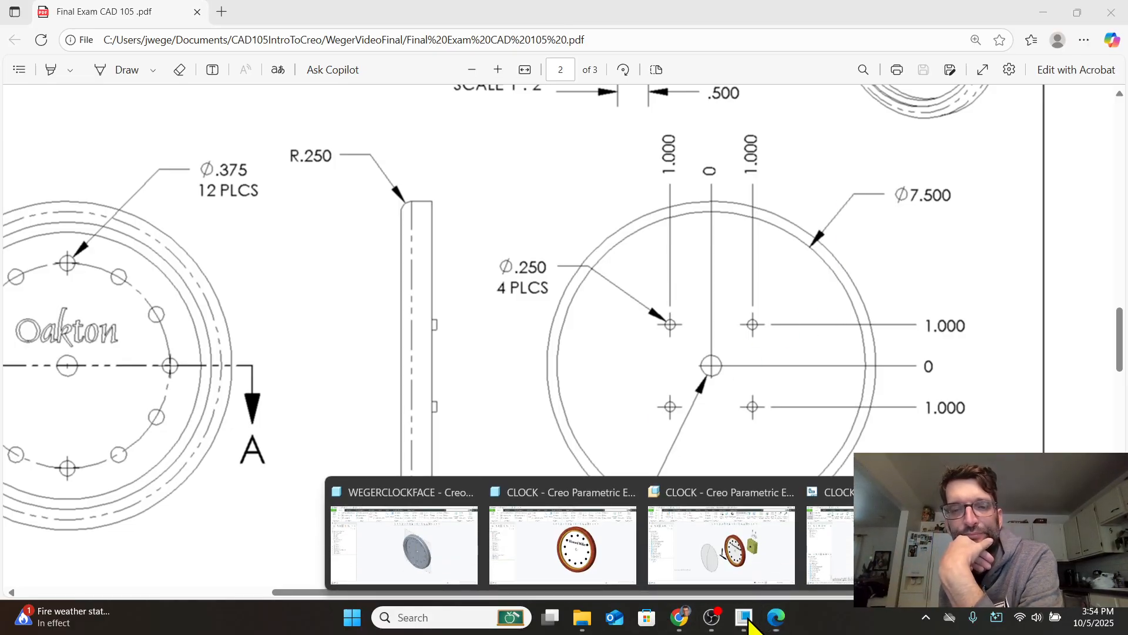
pyautogui.click(758, 525)
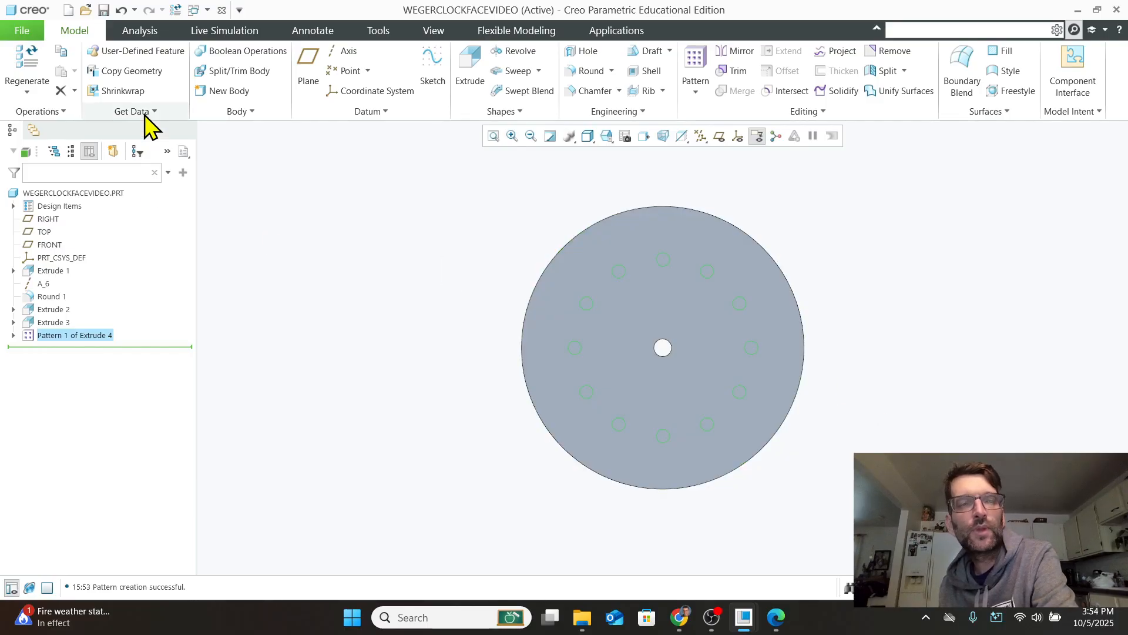
# Start an extrude on the clock body's back face and sketch a circle about 7 in diameter, centred on the centre hole.
pyautogui.click(470, 62)
pyautogui.click(660, 297)
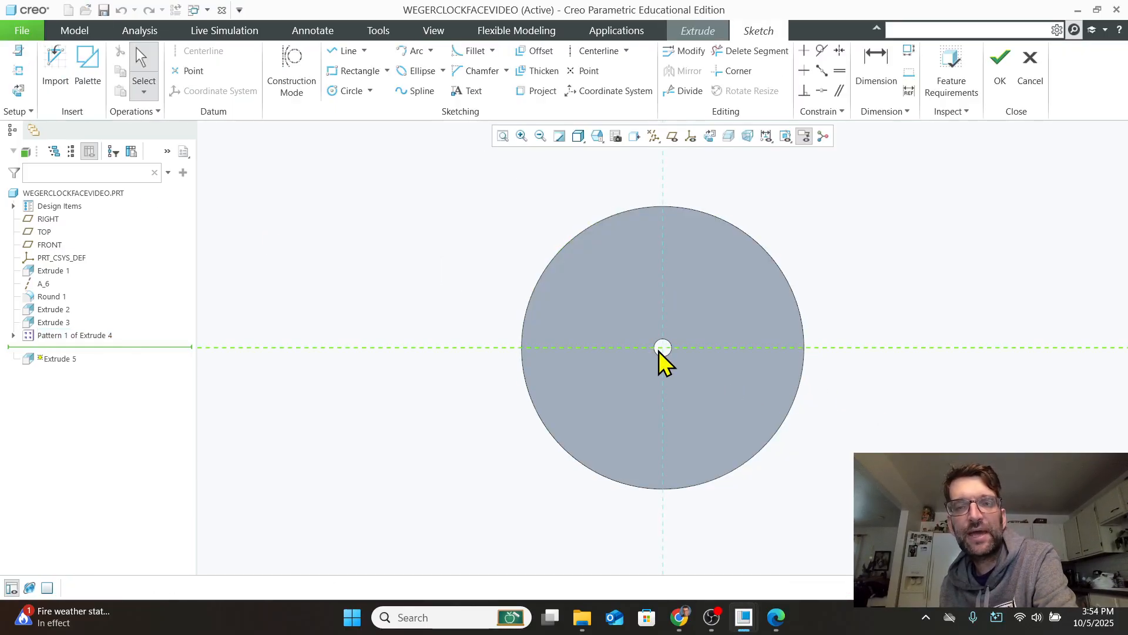
pyautogui.click(348, 92)
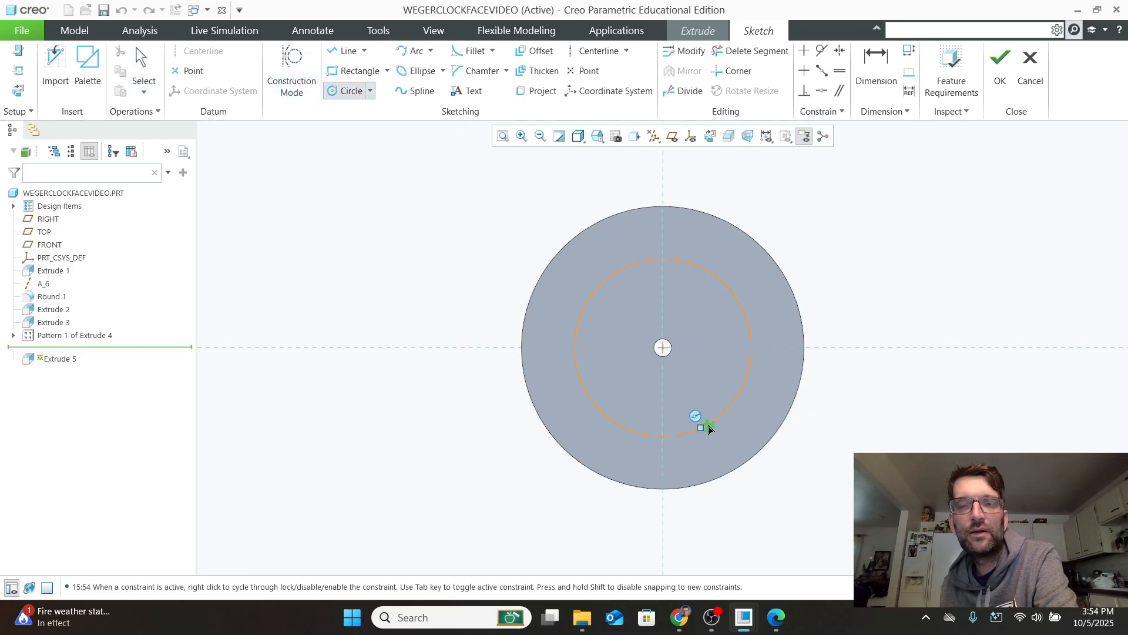
pyautogui.click(721, 464)
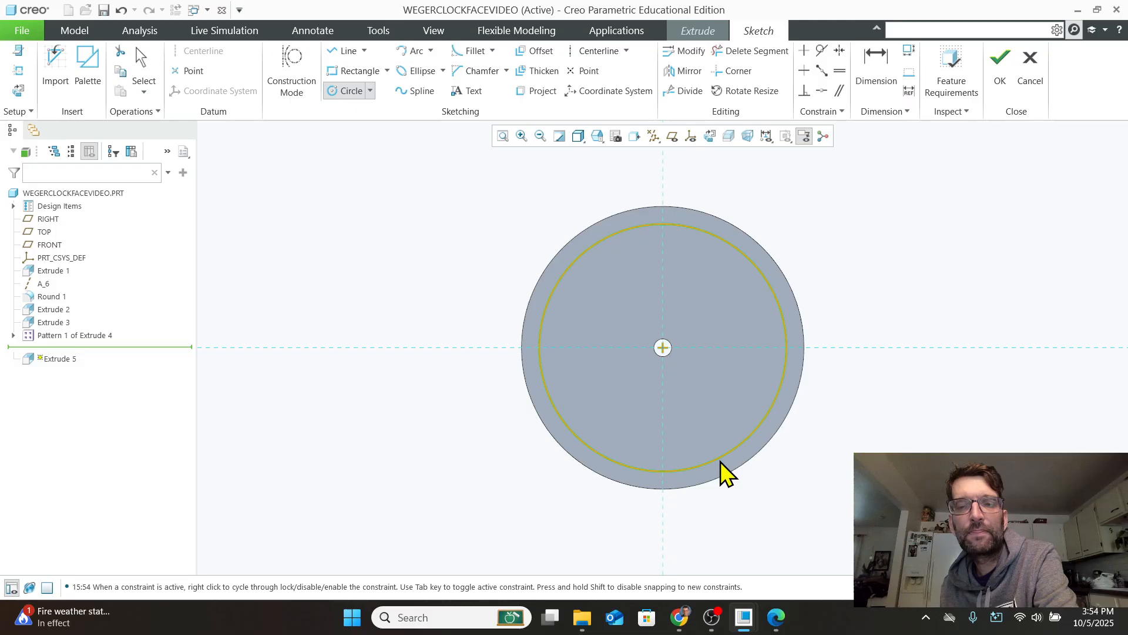
pyautogui.middleClick(724, 470)
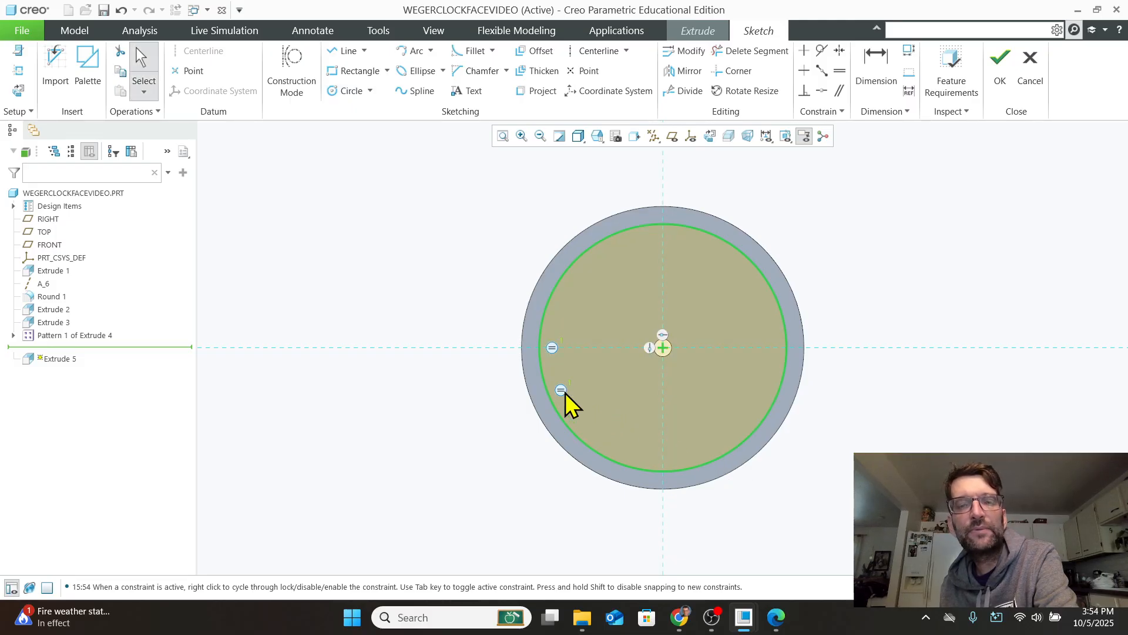
# Delete the circle's equal radii constraint, set its diameter to 7.5, and finish the sketch.
pyautogui.scroll(-1, 583, 373)
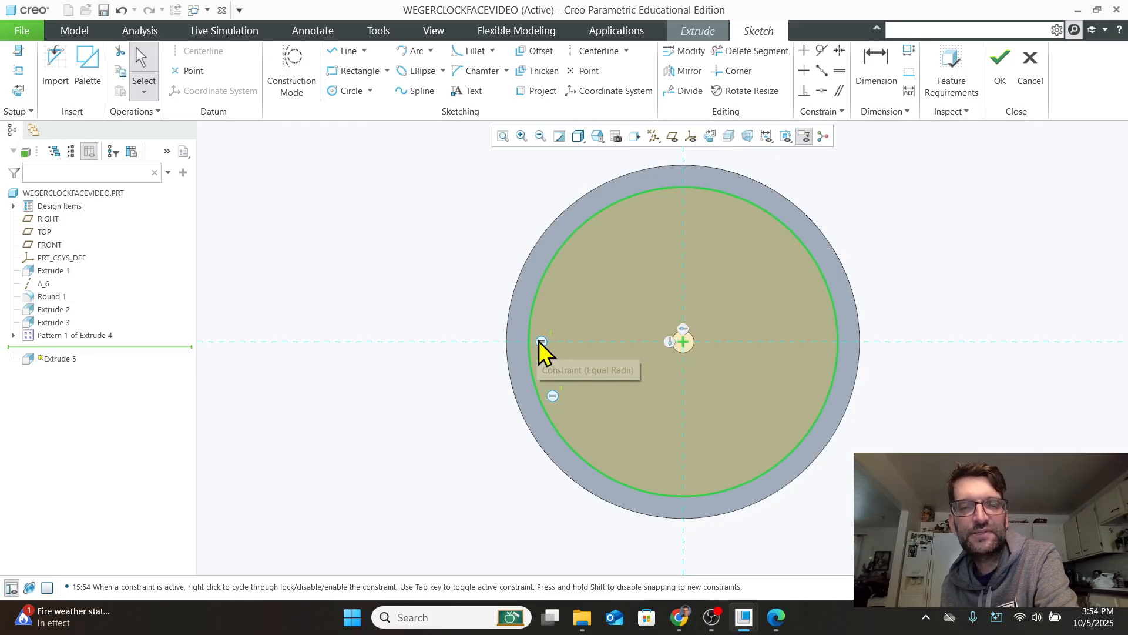
pyautogui.click(552, 397)
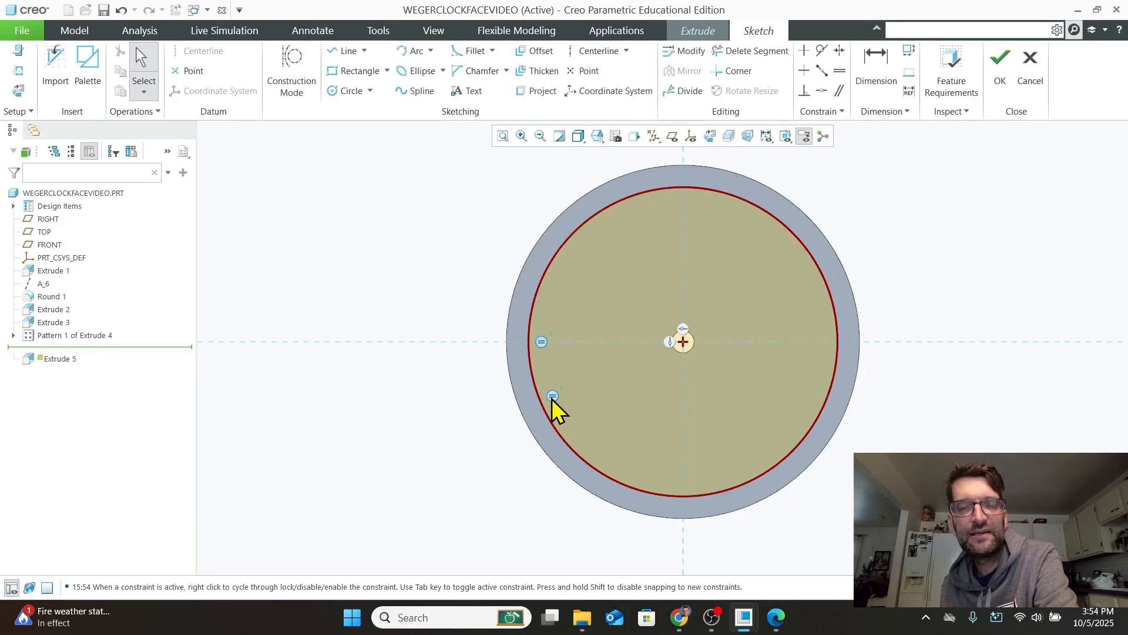
pyautogui.press('Delete')
pyautogui.click(552, 396)
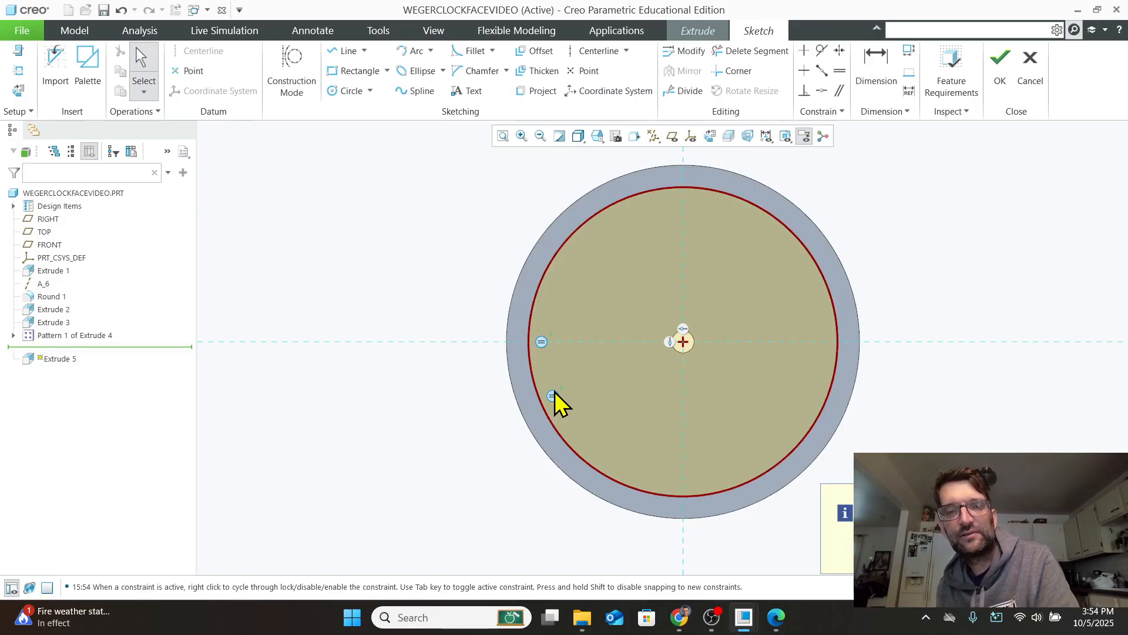
pyautogui.press('Delete')
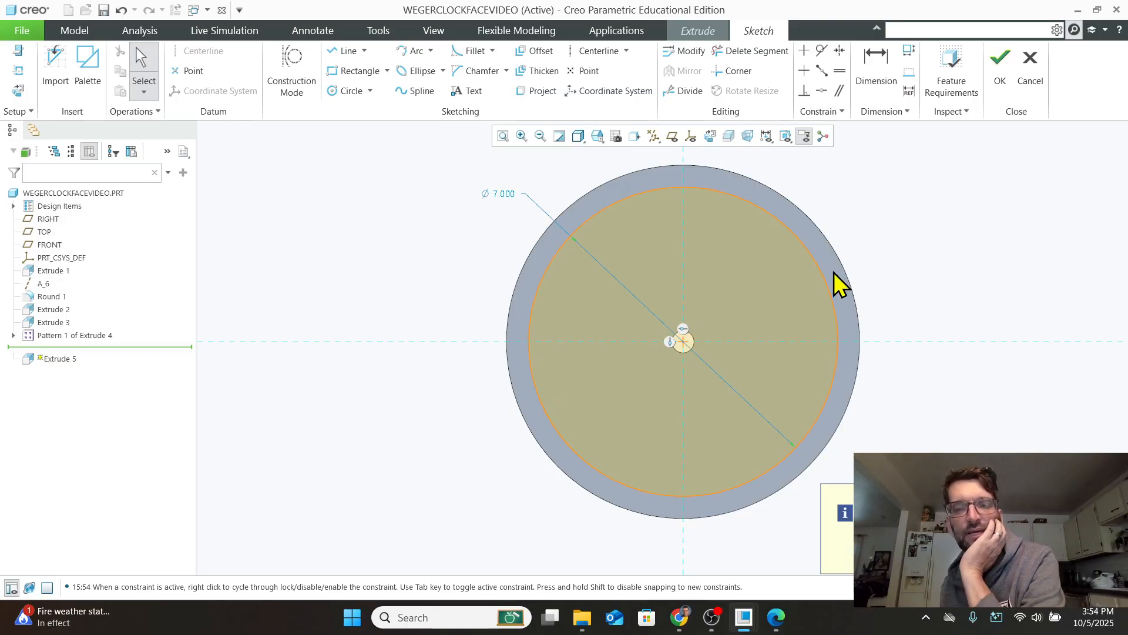
pyautogui.scroll(-2, 752, 266)
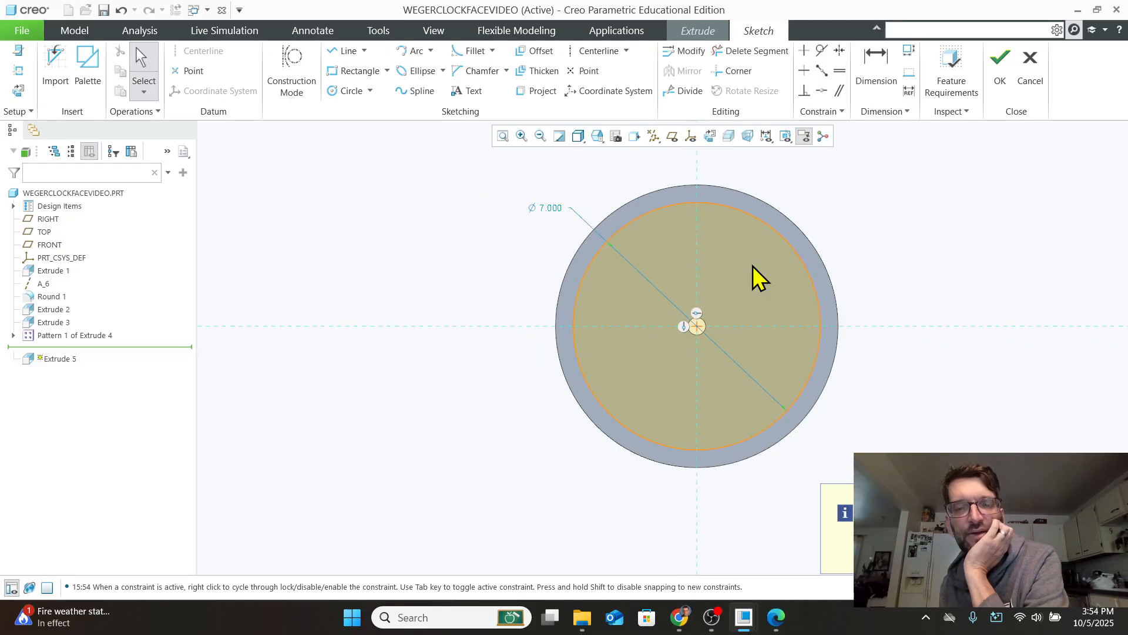
pyautogui.doubleClick(555, 208)
pyautogui.write('7.5')
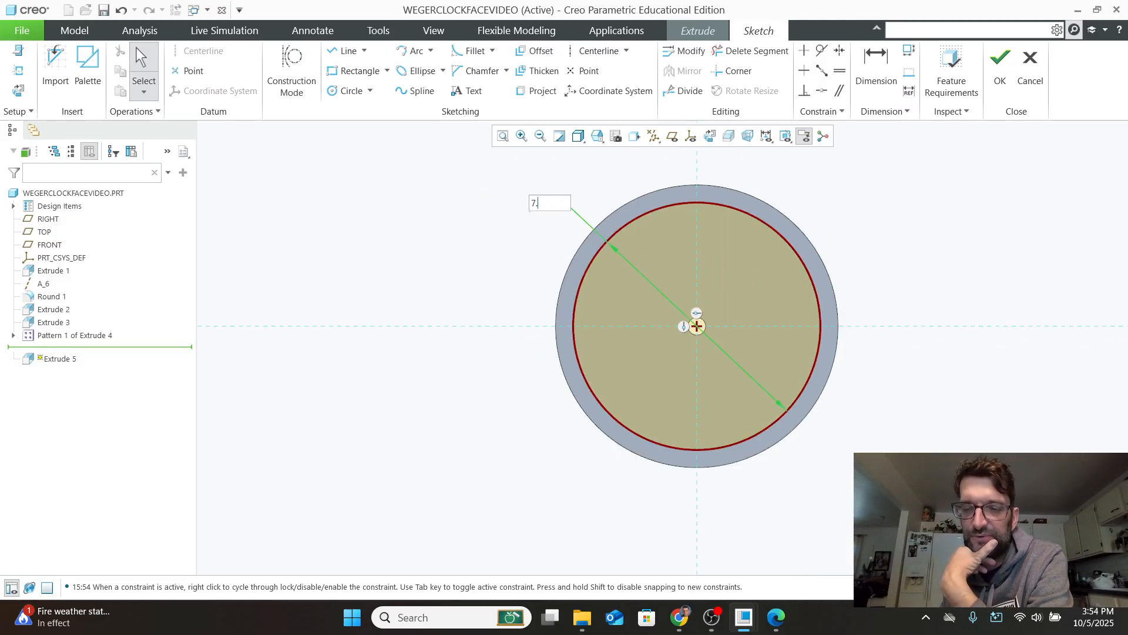
pyautogui.press('Return')
pyautogui.click(1000, 59)
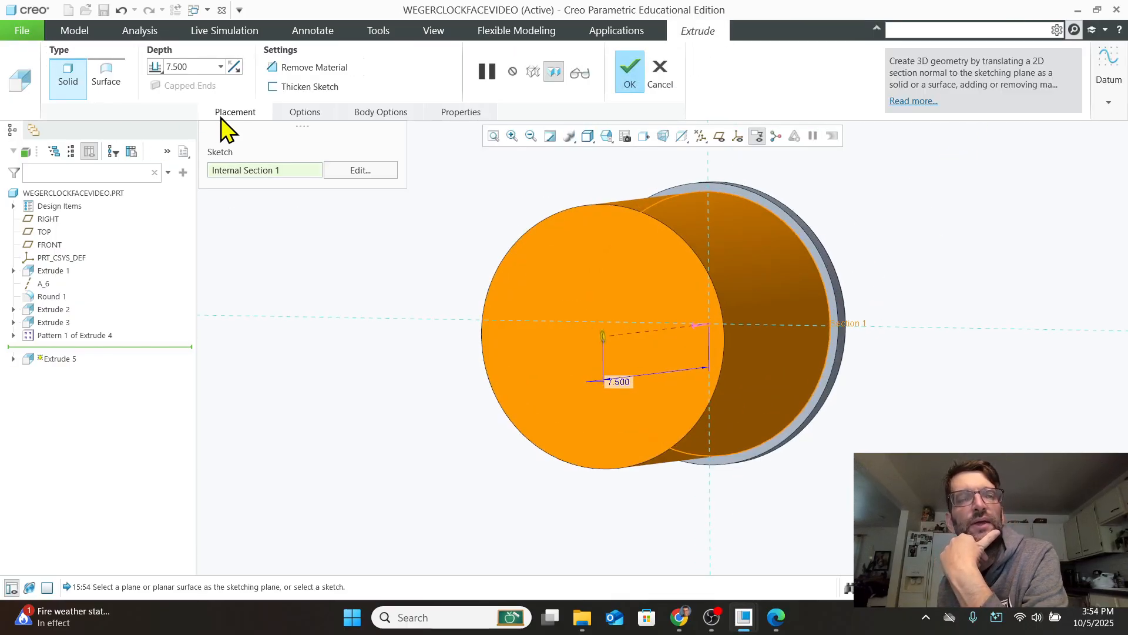
# Set the extrude depth to 0.125 and complete it as a material-removing cut in the back face.
pyautogui.doubleClick(168, 66)
pyautogui.press('BackSpace')
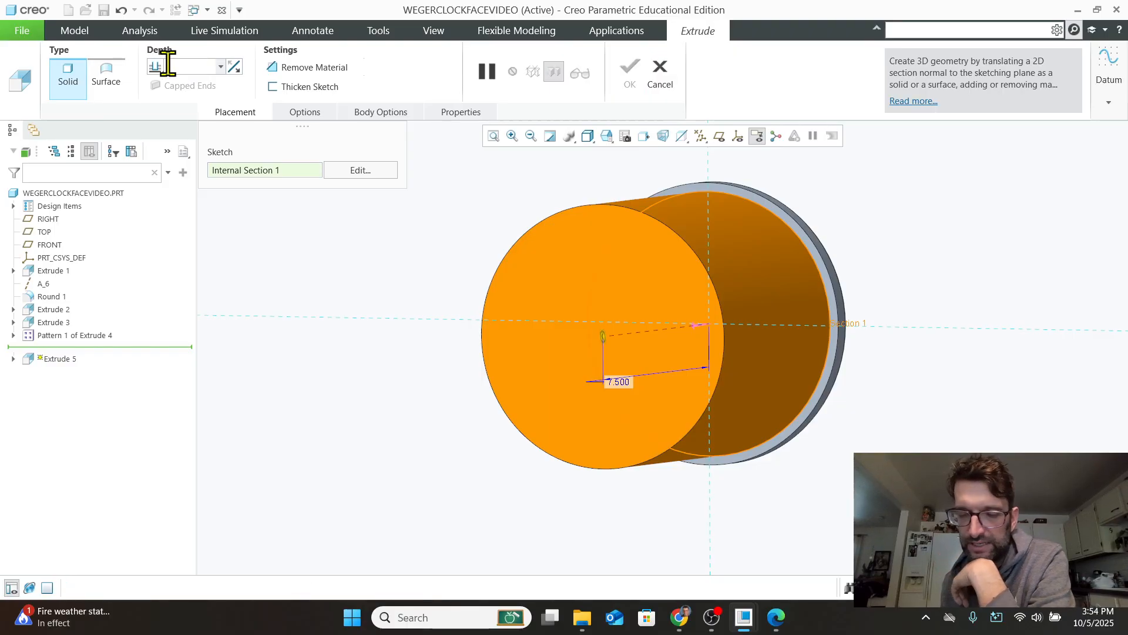
pyautogui.write('.125')
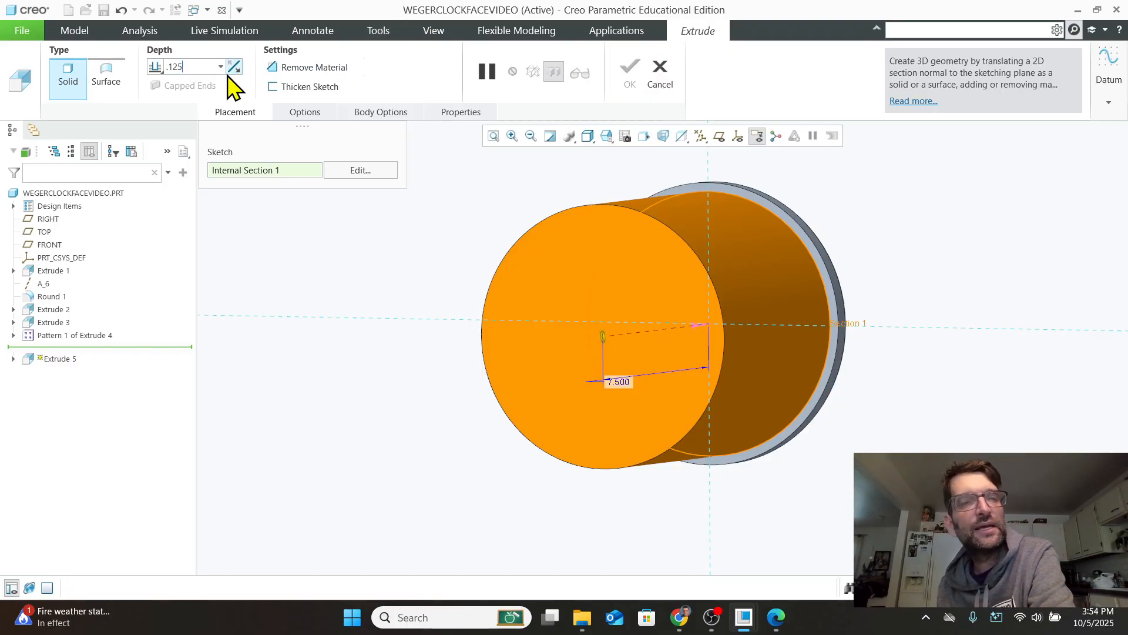
pyautogui.press('Return')
pyautogui.click(283, 67)
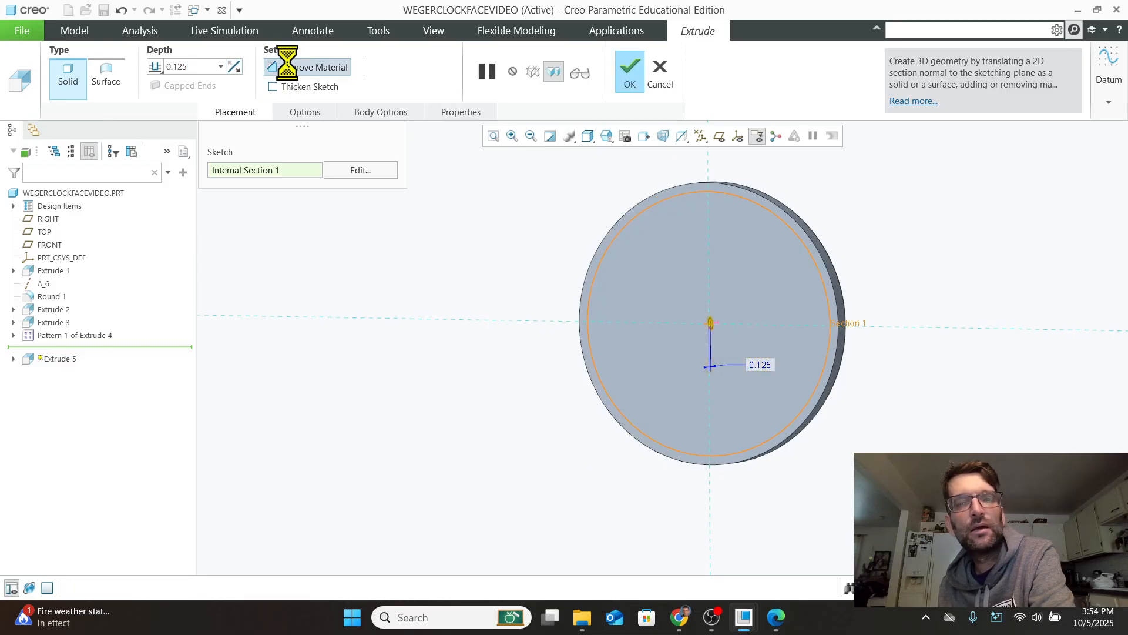
pyautogui.click(644, 76)
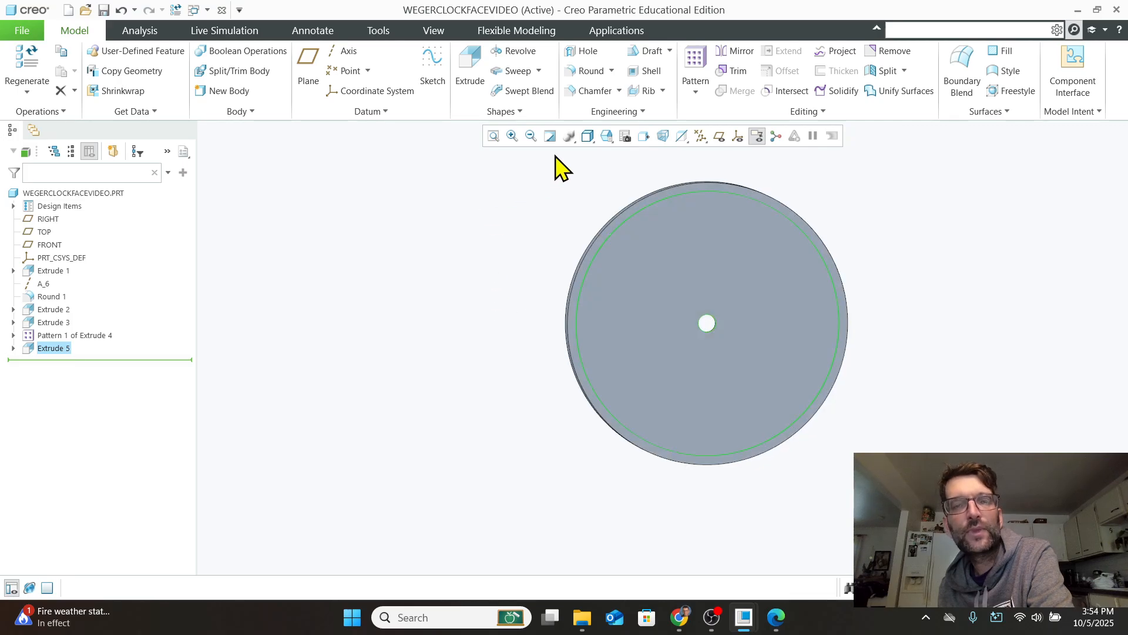
# Orient the model to the saved BACK view.
pyautogui.click(605, 137)
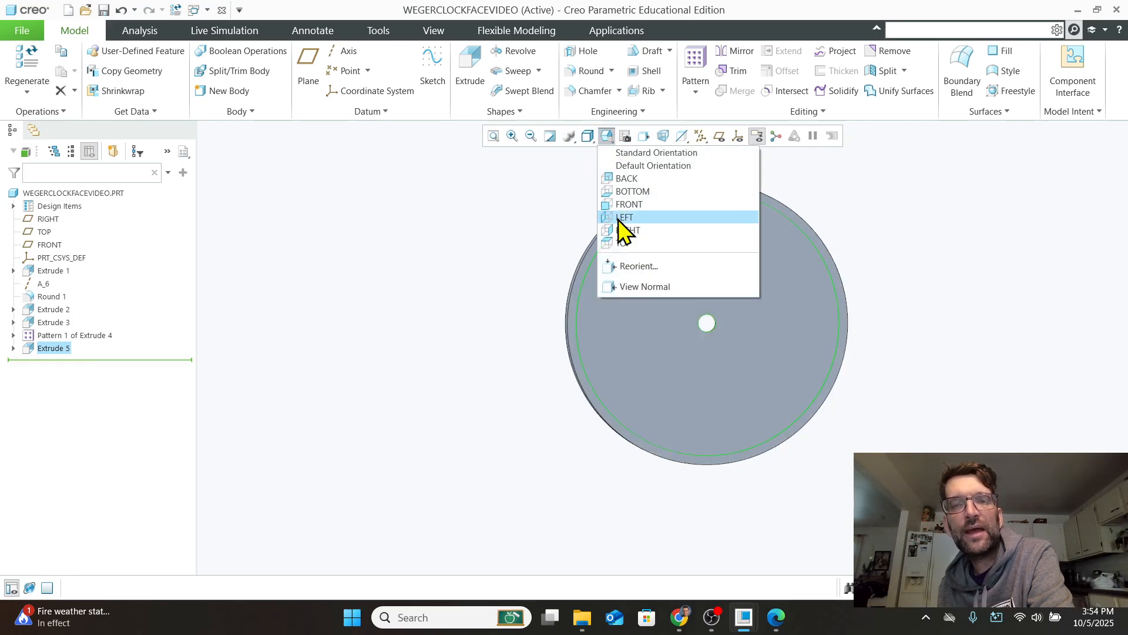
pyautogui.click(628, 179)
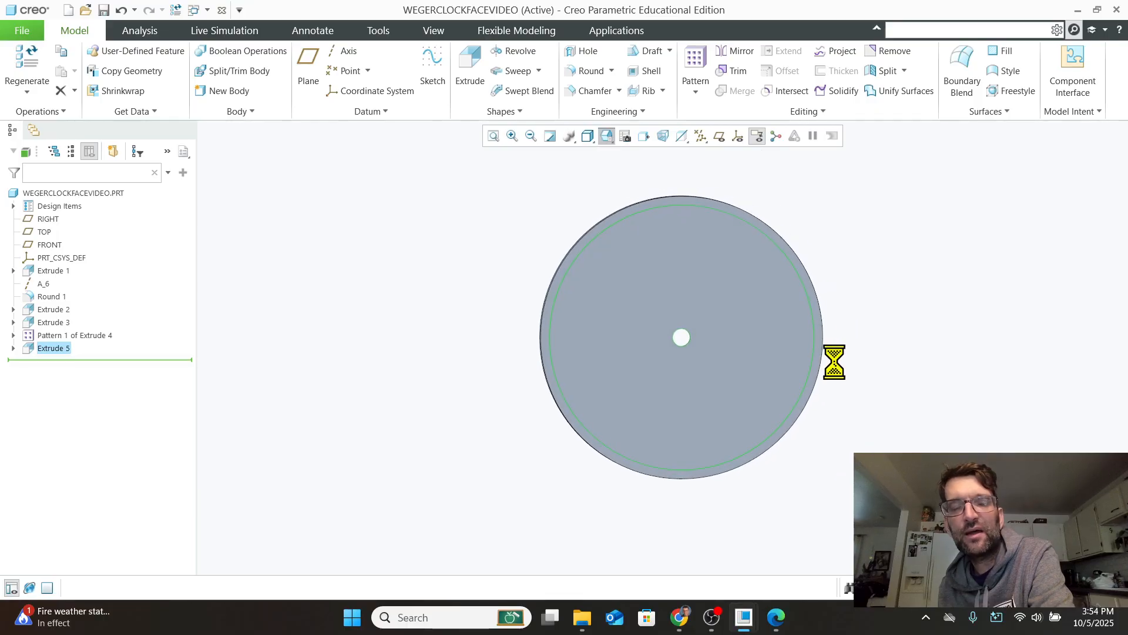
pyautogui.scroll(-2, 808, 491)
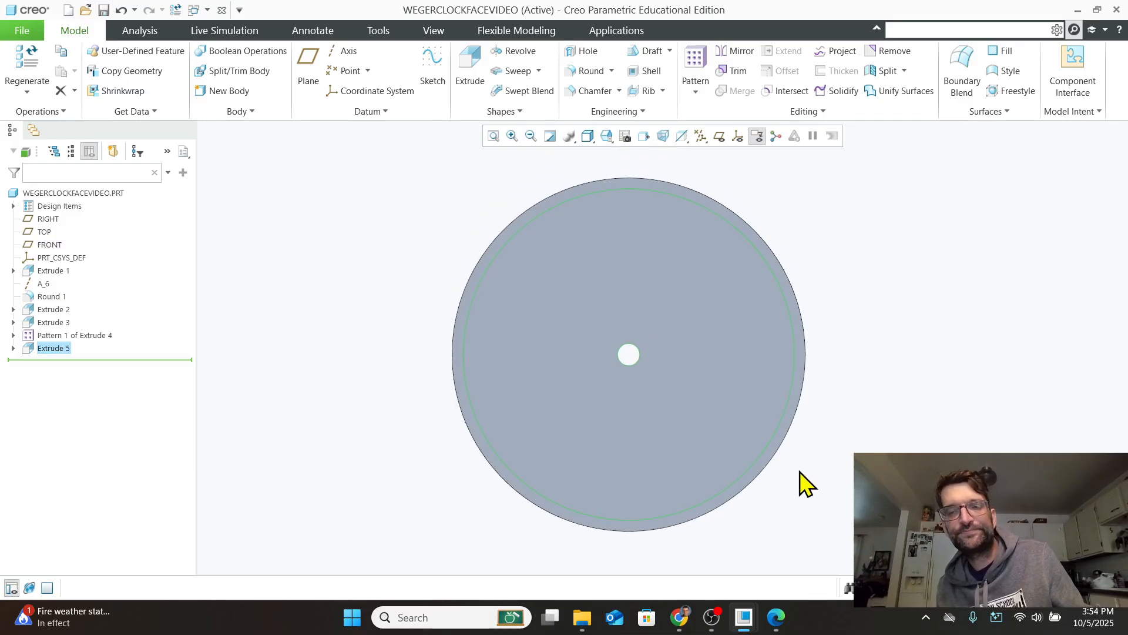
# Check the diameter and placement of the four small pins in the exam PDF's back view, ending back in the Creo part.
pyautogui.moveTo(745, 614)
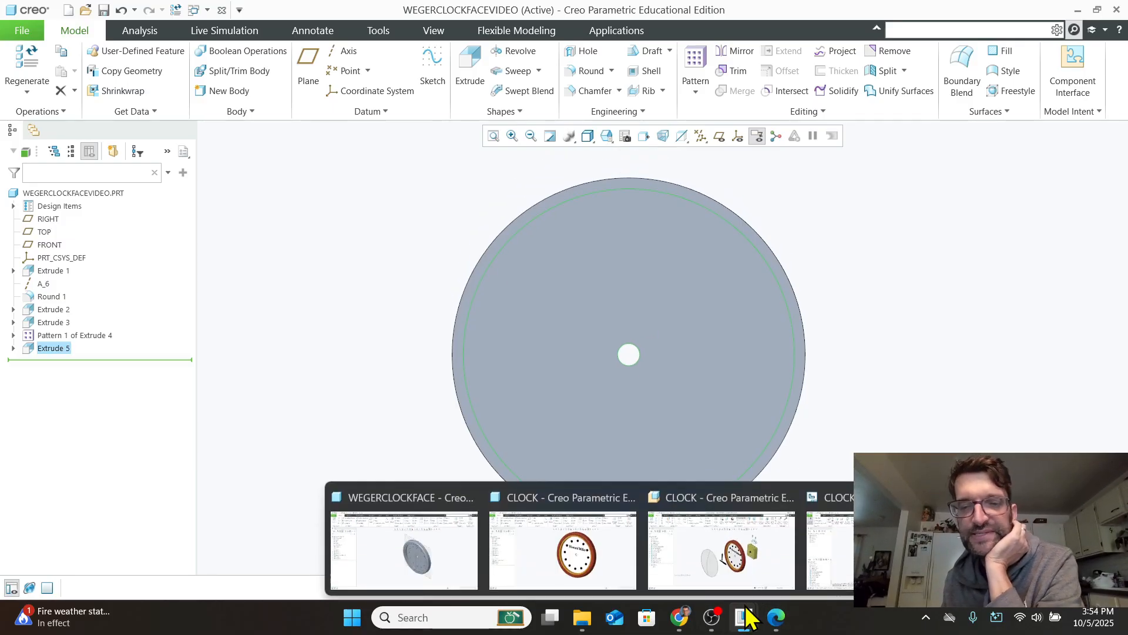
pyautogui.click(776, 617)
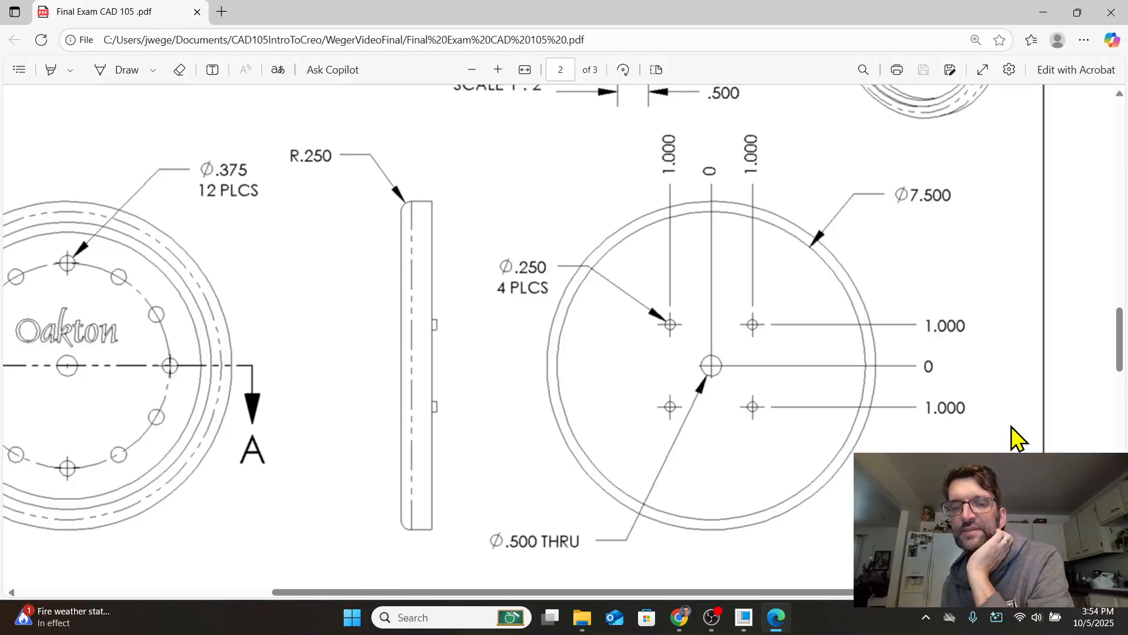
pyautogui.moveTo(722, 630)
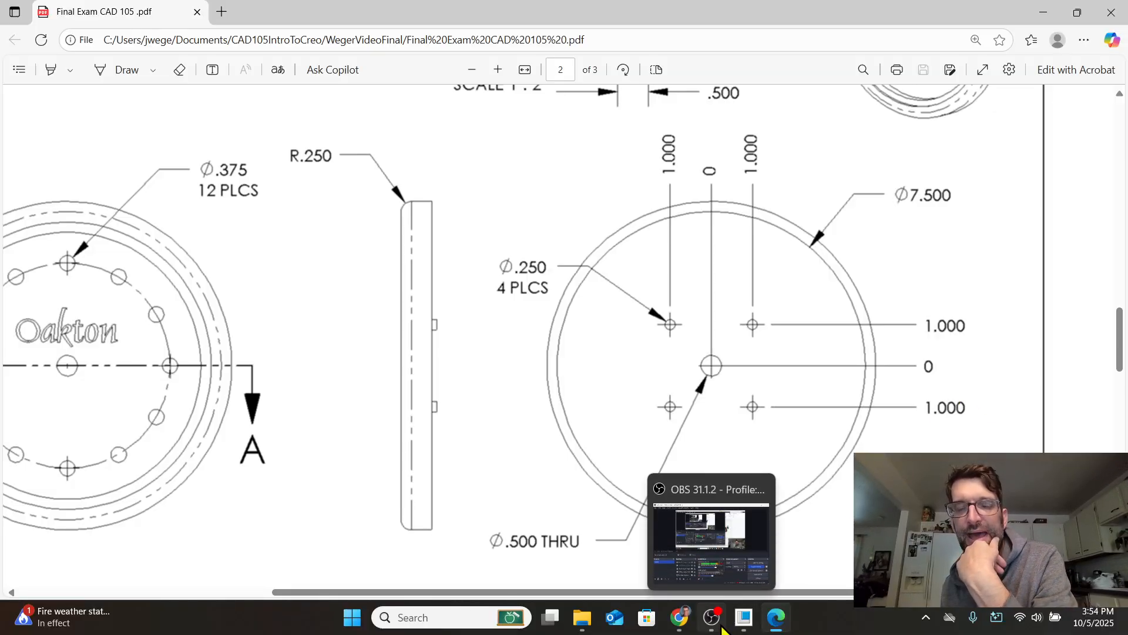
pyautogui.click(722, 630)
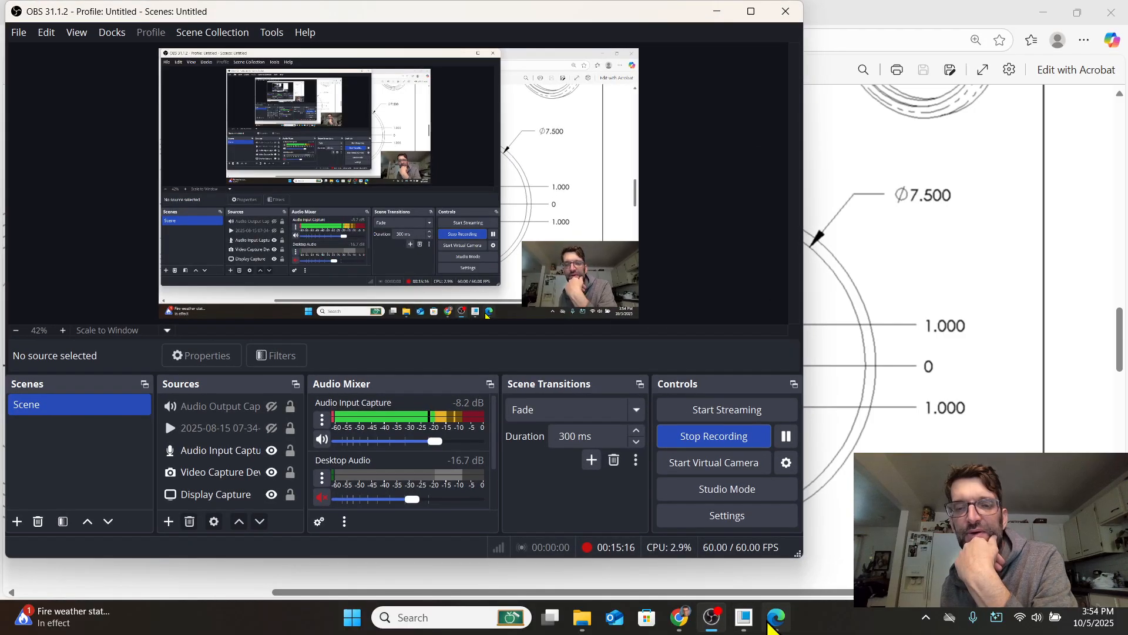
pyautogui.click(770, 628)
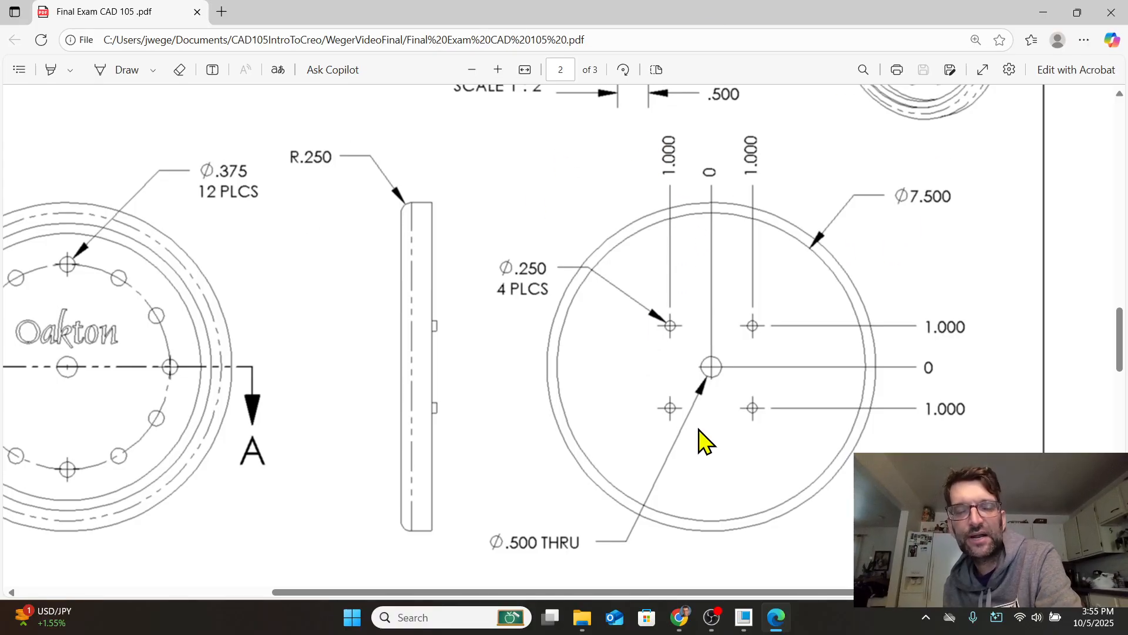
pyautogui.scroll(1, 528, 327)
pyautogui.scroll(-1, 646, 318)
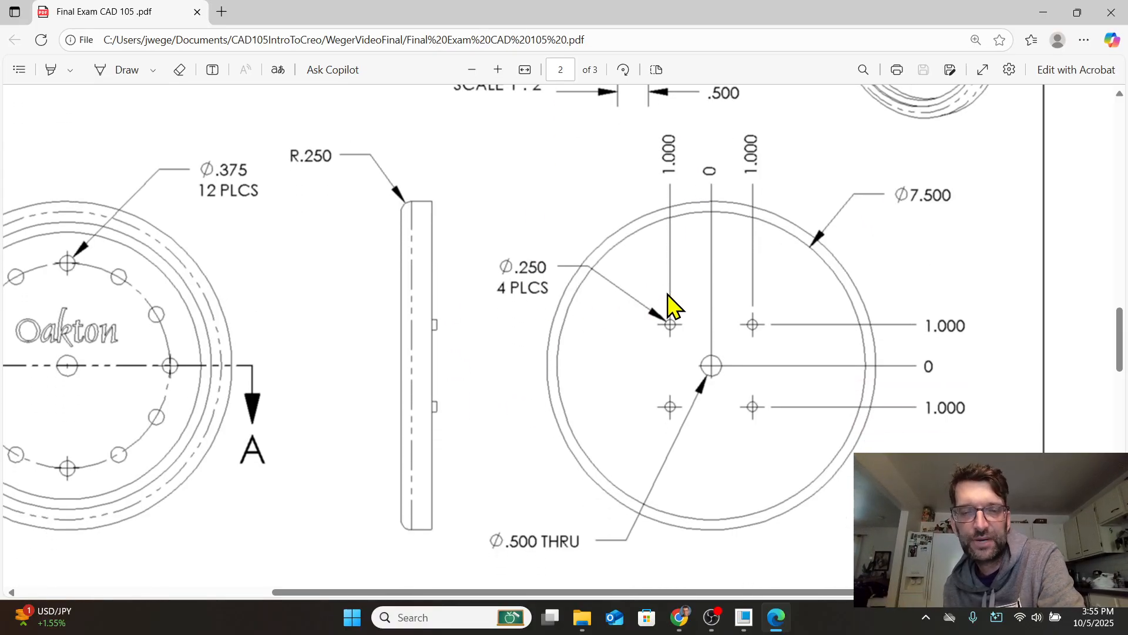
pyautogui.moveTo(746, 620)
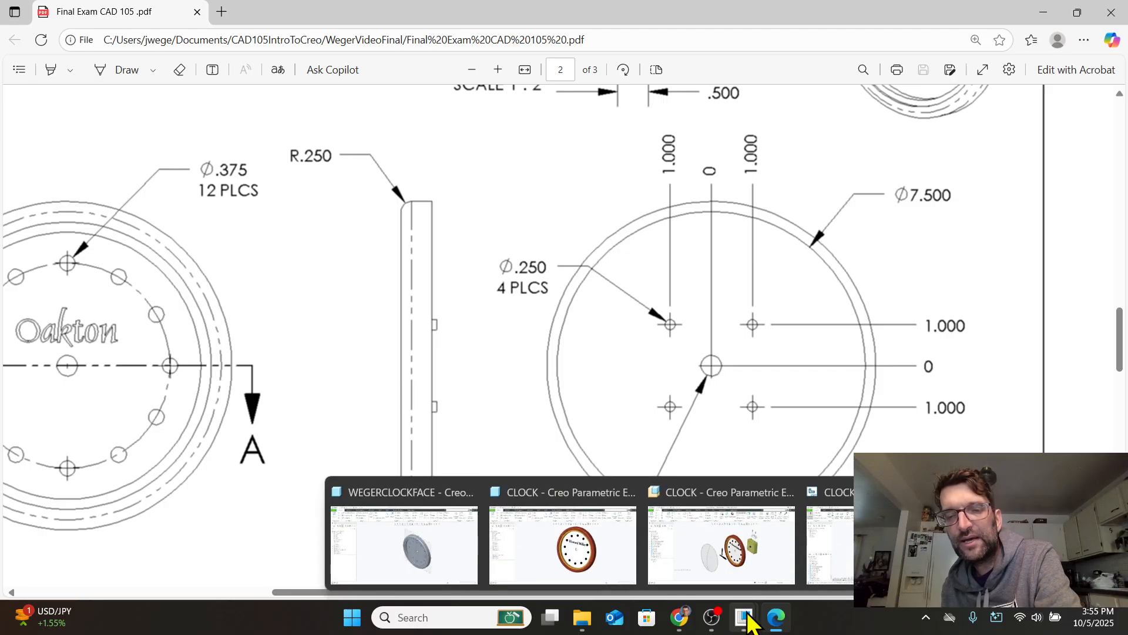
pyautogui.click(723, 547)
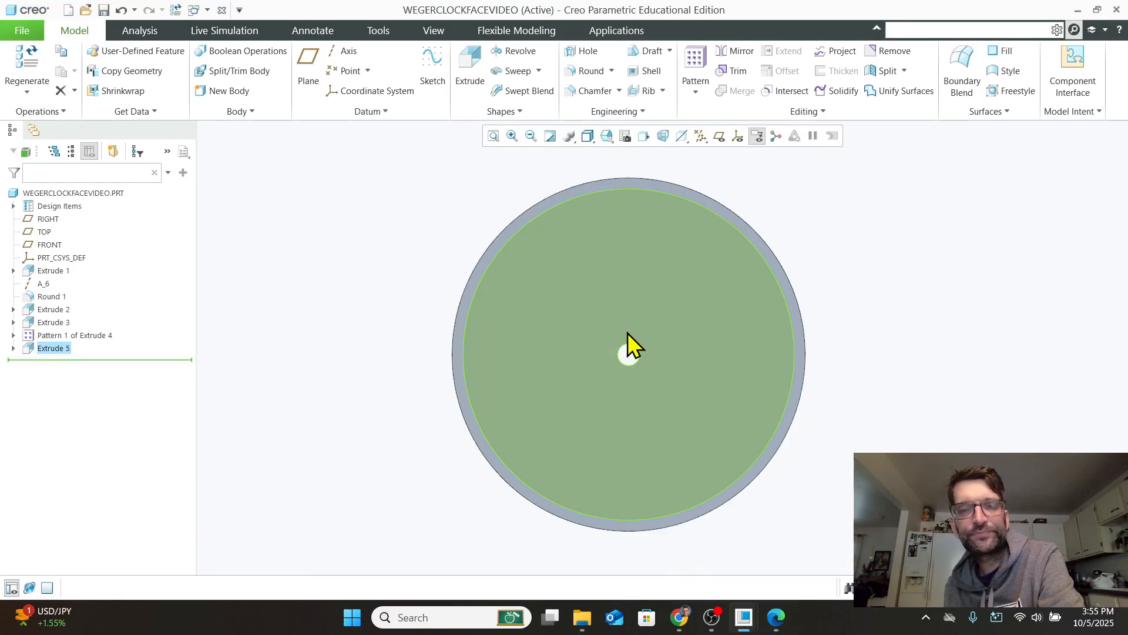
# Start an extrude sketch on the recessed back face and draw a center rectangle about 1.17 by 1.66 around the center hole.
pyautogui.scroll(-2, 637, 351)
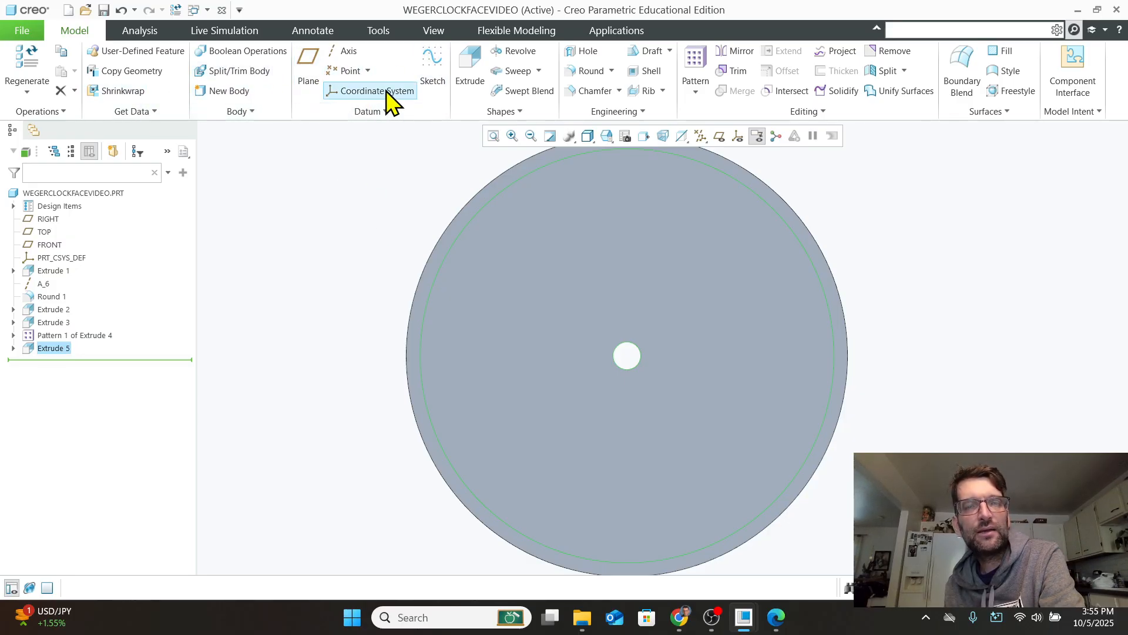
pyautogui.click(470, 73)
pyautogui.click(671, 277)
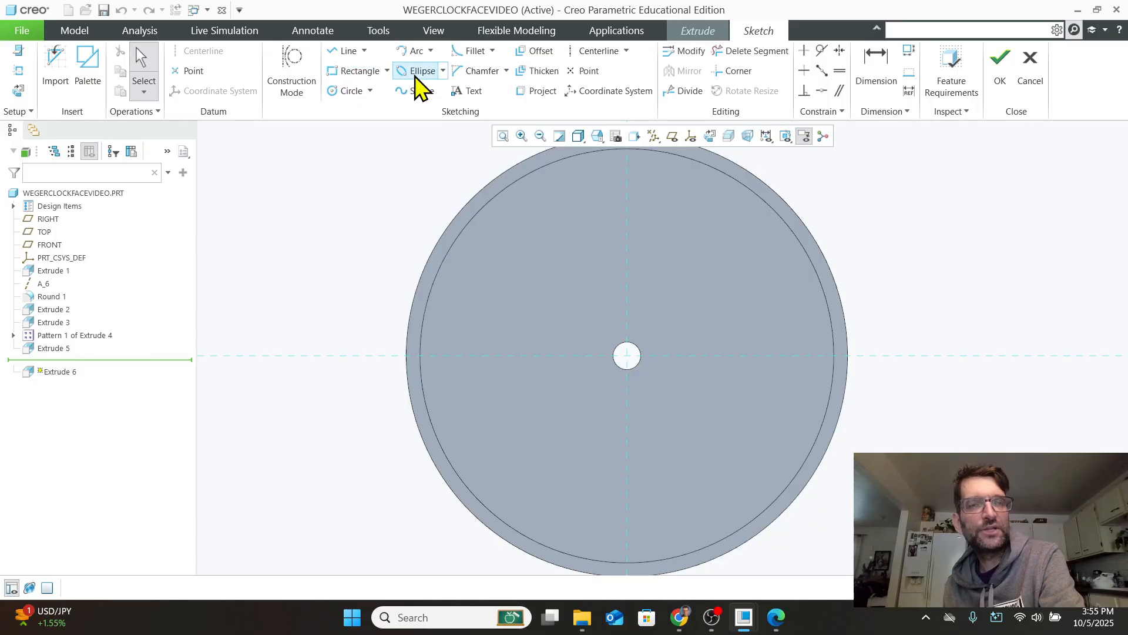
pyautogui.click(387, 71)
pyautogui.click(392, 119)
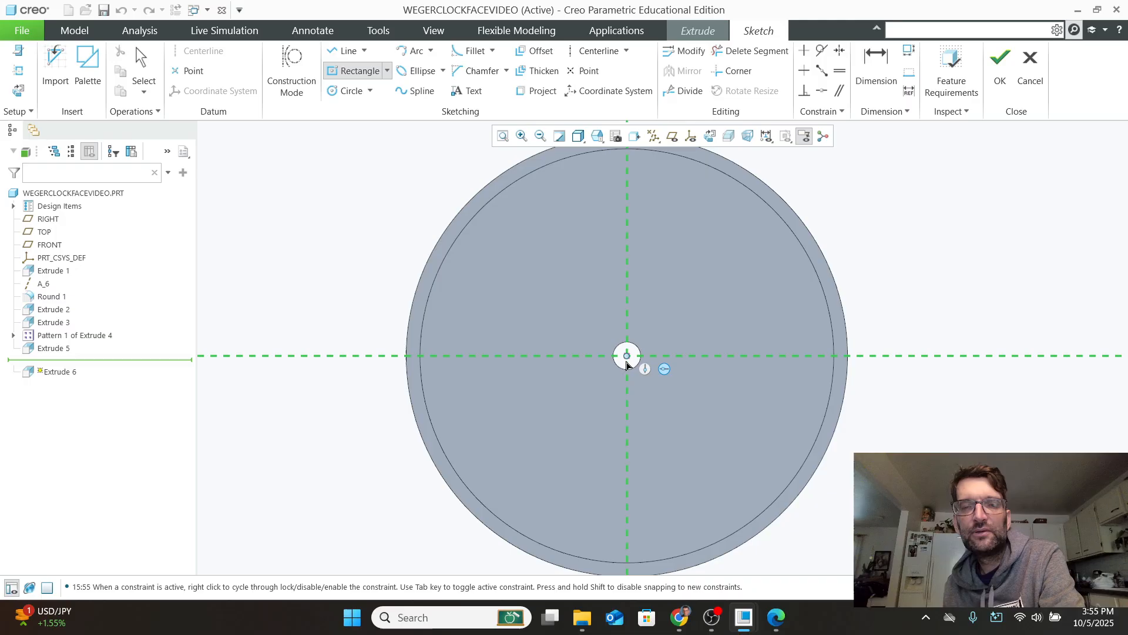
pyautogui.click(627, 364)
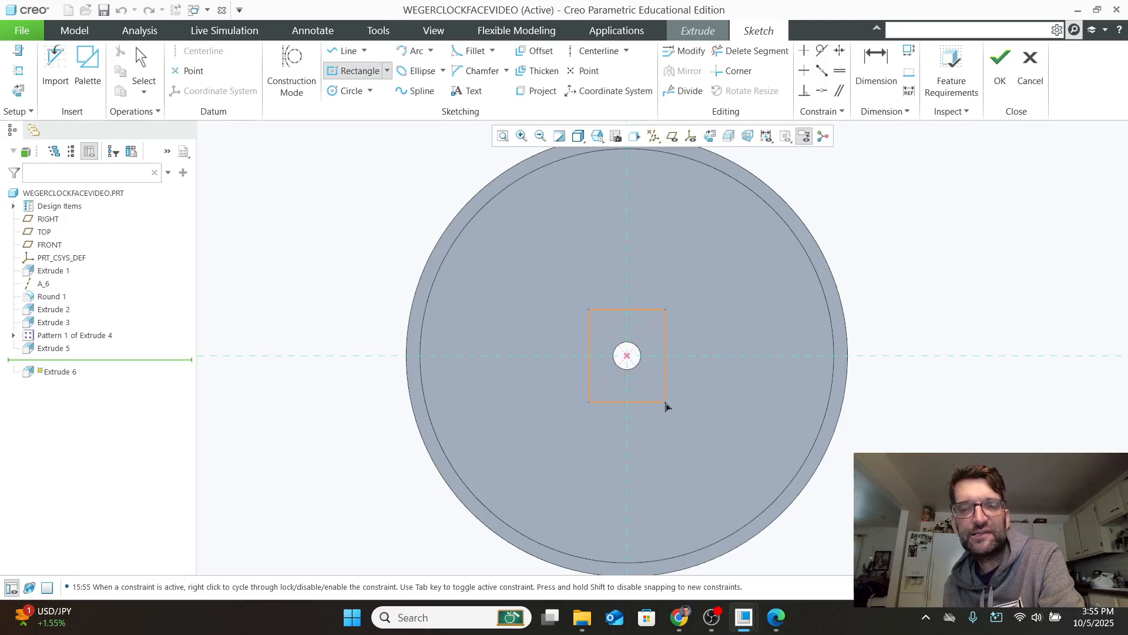
pyautogui.click(660, 402)
pyautogui.middleClick(661, 405)
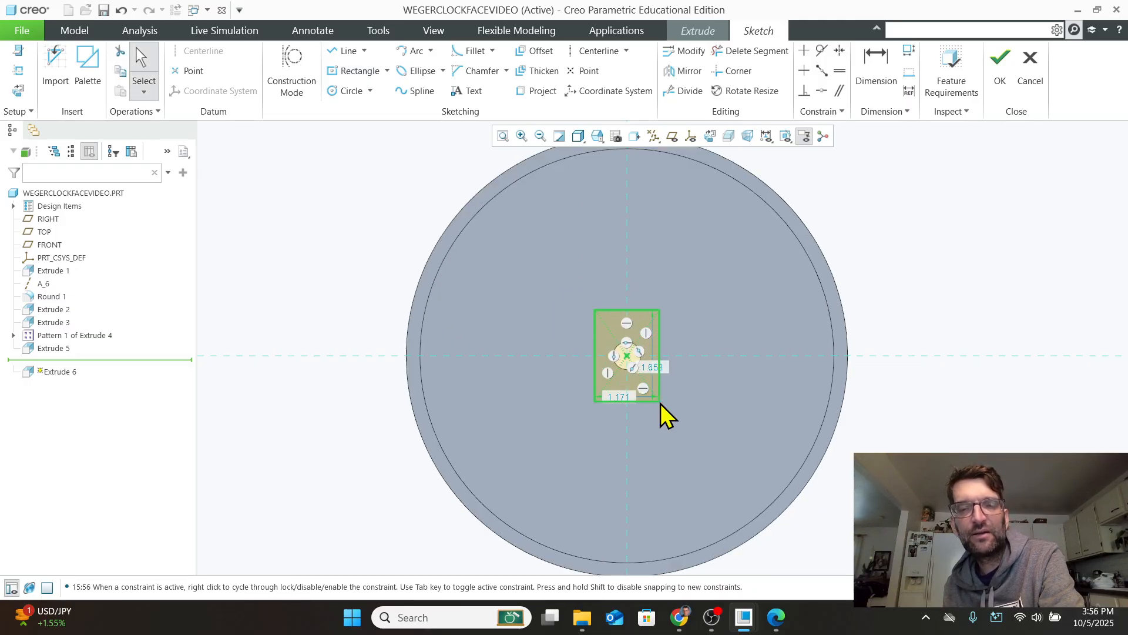
# Set the rectangle's width to 2 and its height to 2.
pyautogui.scroll(4, 661, 376)
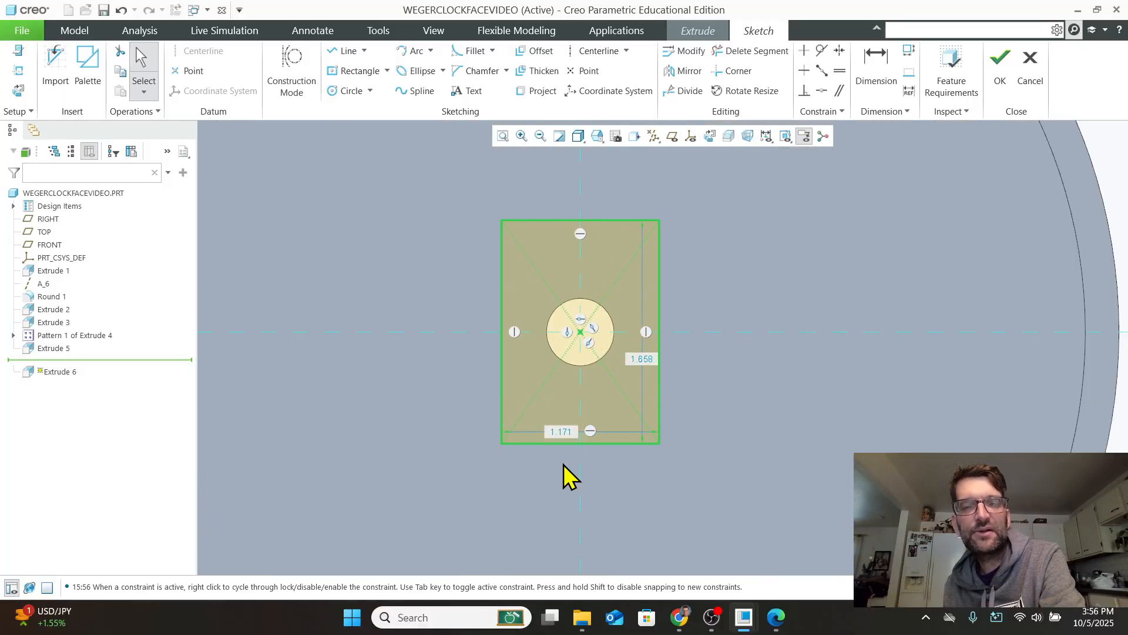
pyautogui.doubleClick(561, 432)
pyautogui.write('2')
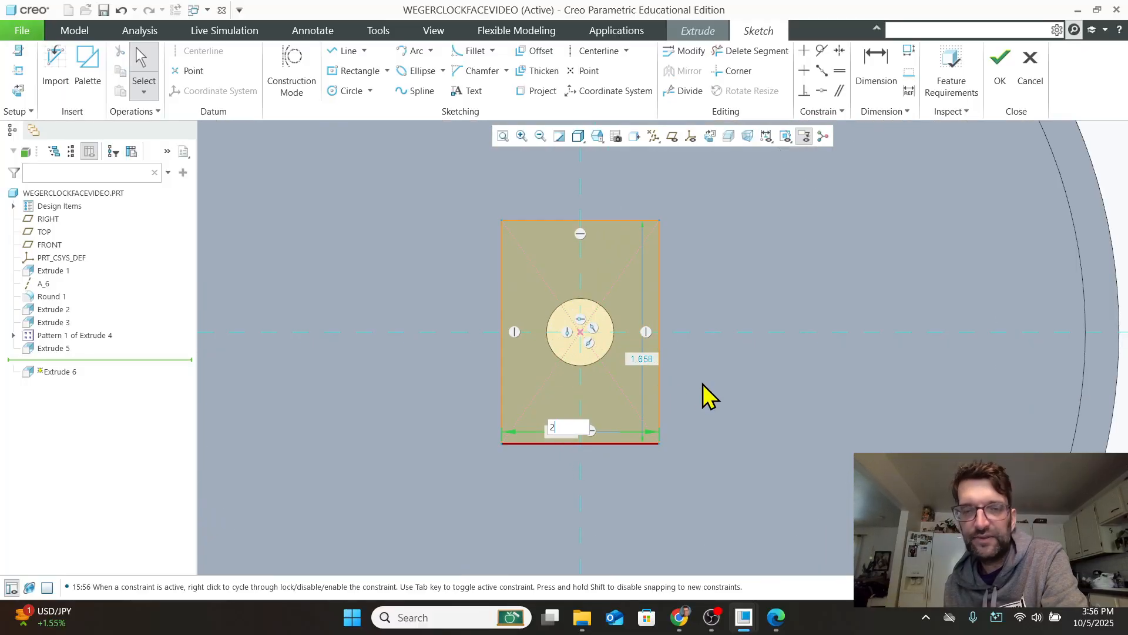
pyautogui.press('Return')
pyautogui.doubleClick(698, 360)
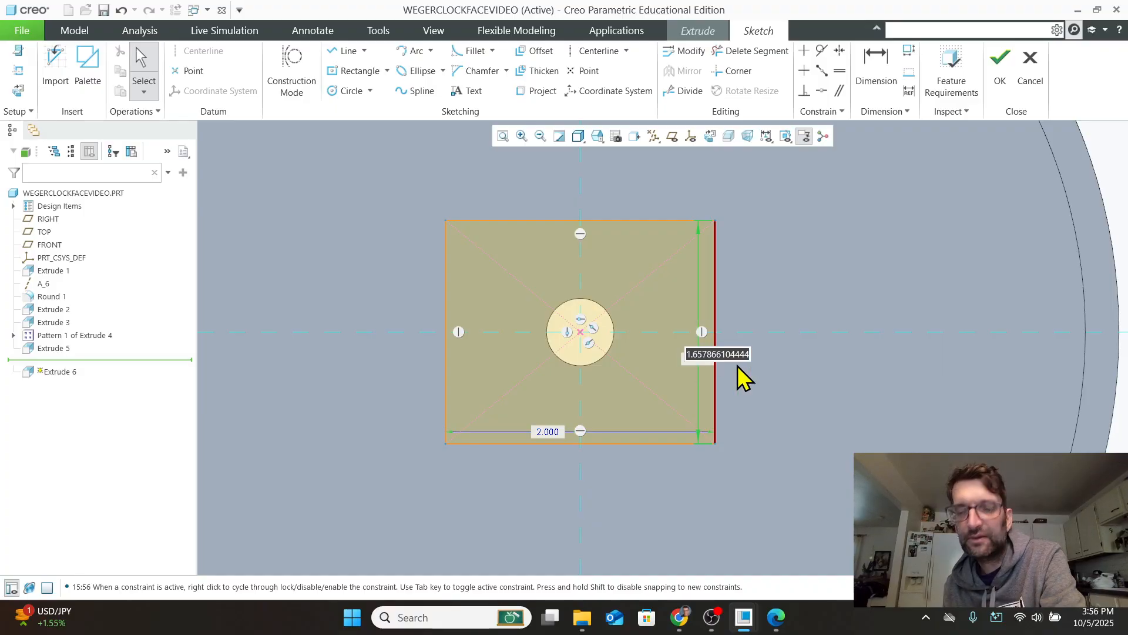
pyautogui.write('2')
pyautogui.press('Return')
pyautogui.scroll(2, 842, 380)
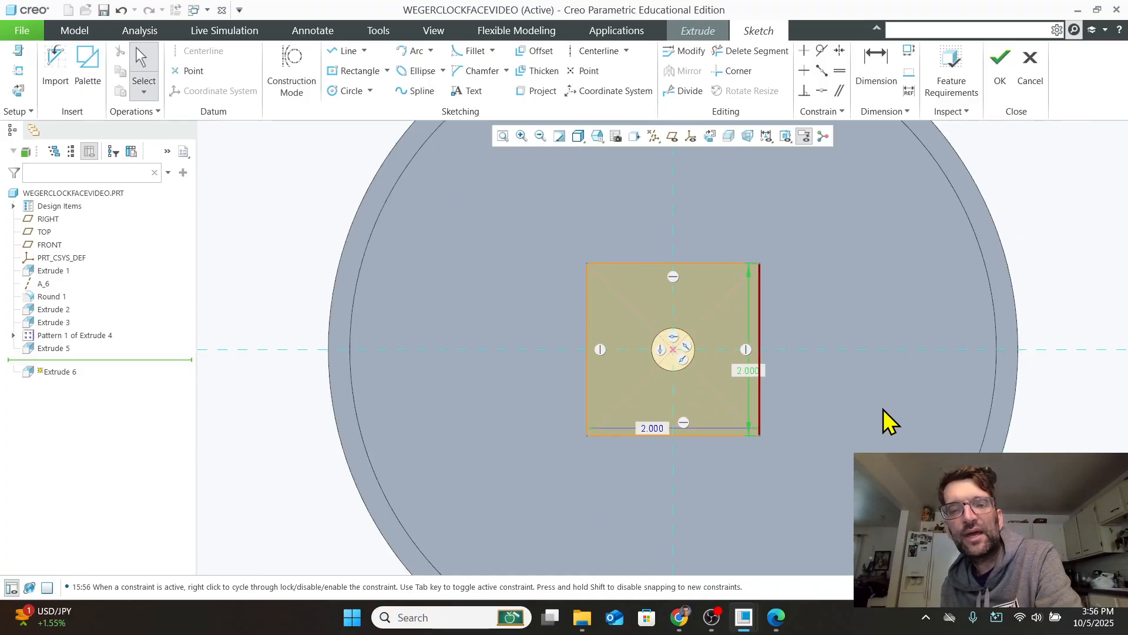
# Convert all four sides of the square to construction geometry.
pyautogui.click(725, 439)
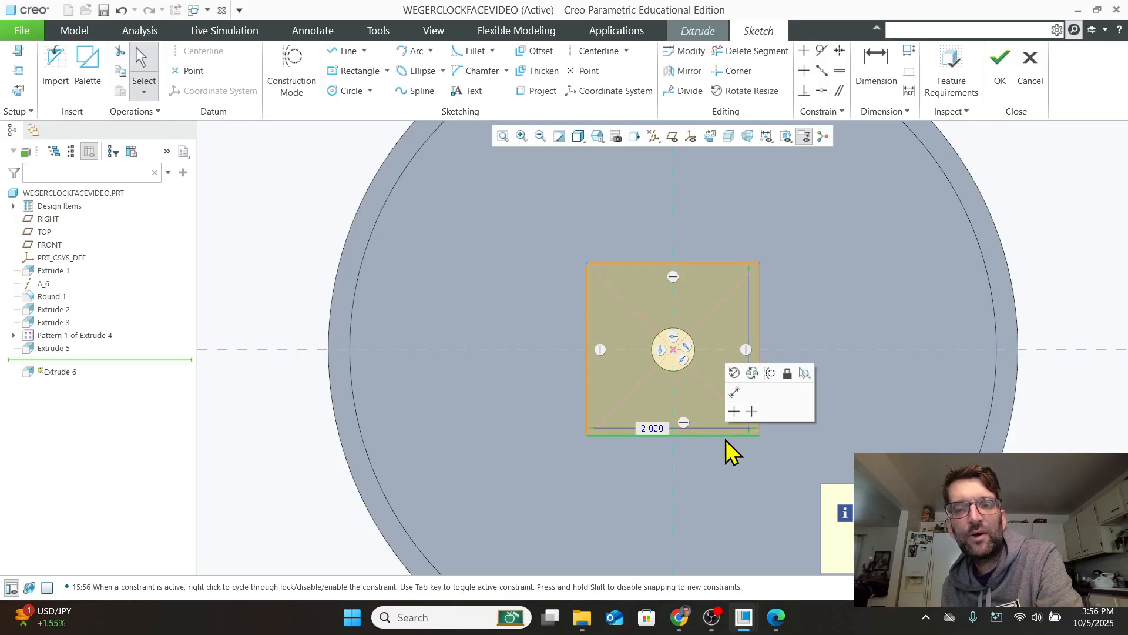
pyautogui.click(731, 446)
pyautogui.moveTo(832, 225)
pyautogui.mouseDown()
pyautogui.moveTo(849, 396)
pyautogui.moveTo(441, 443)
pyautogui.mouseUp()
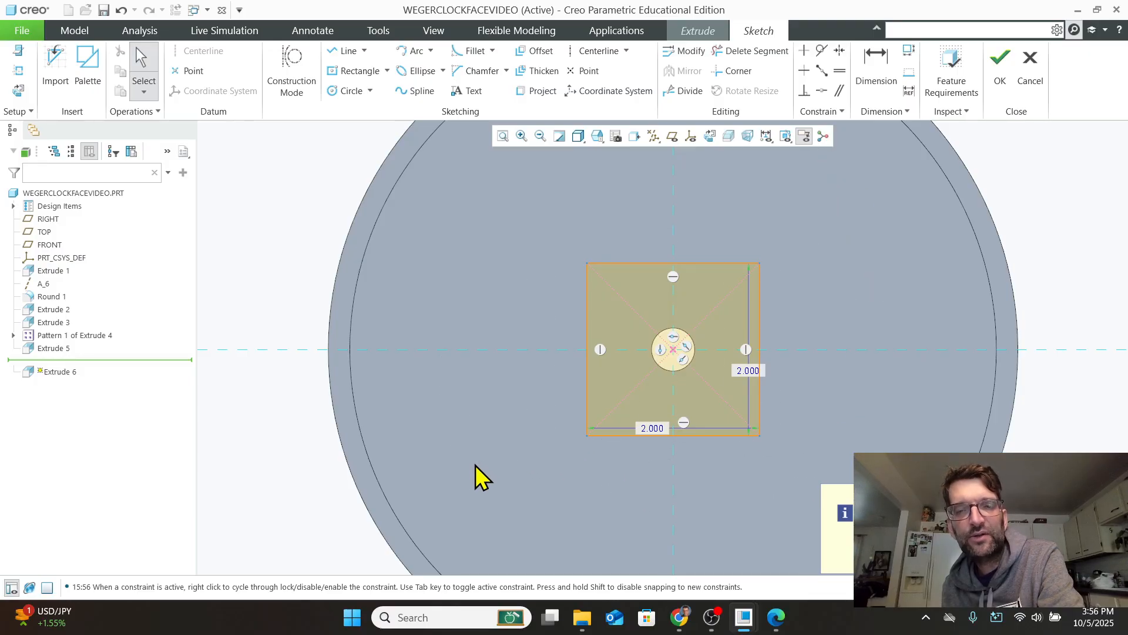
pyautogui.click(705, 266)
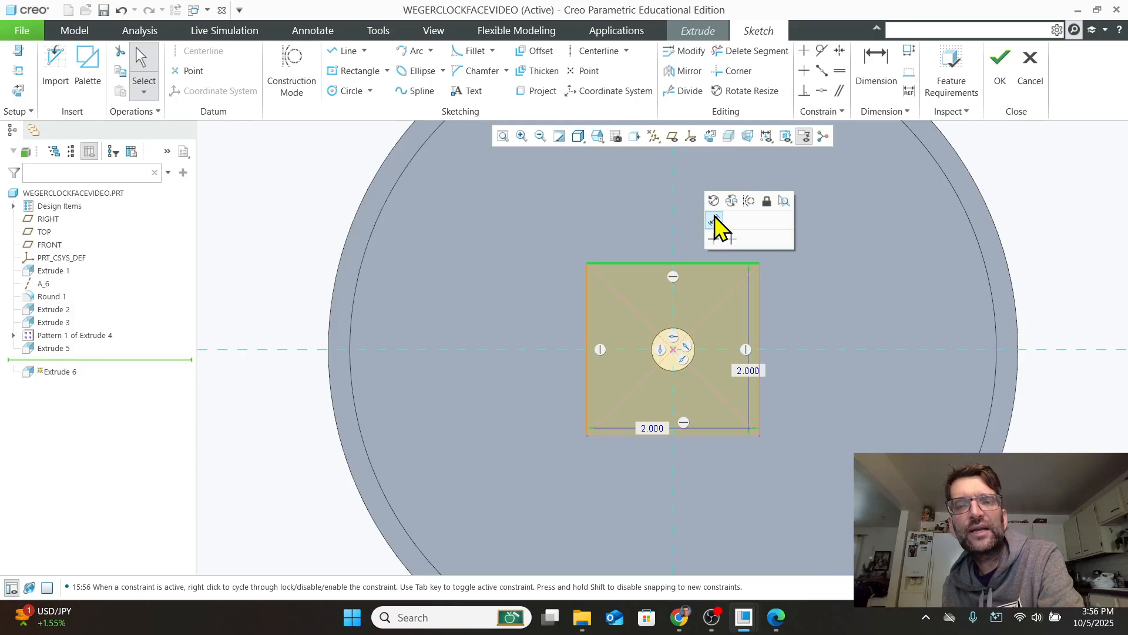
pyautogui.click(747, 201)
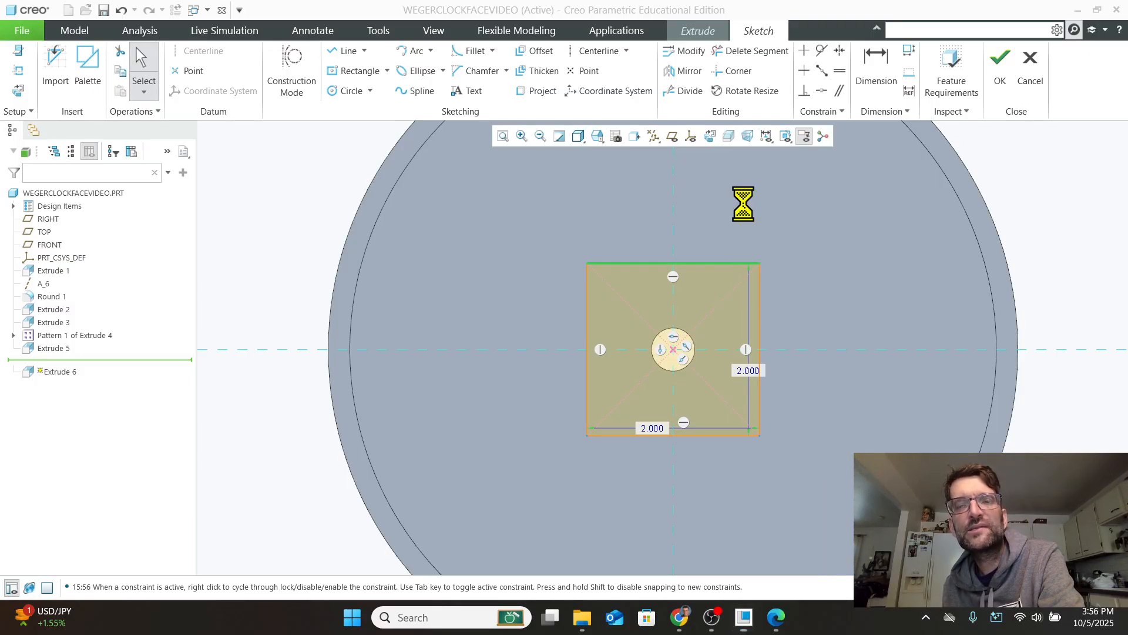
pyautogui.click(758, 322)
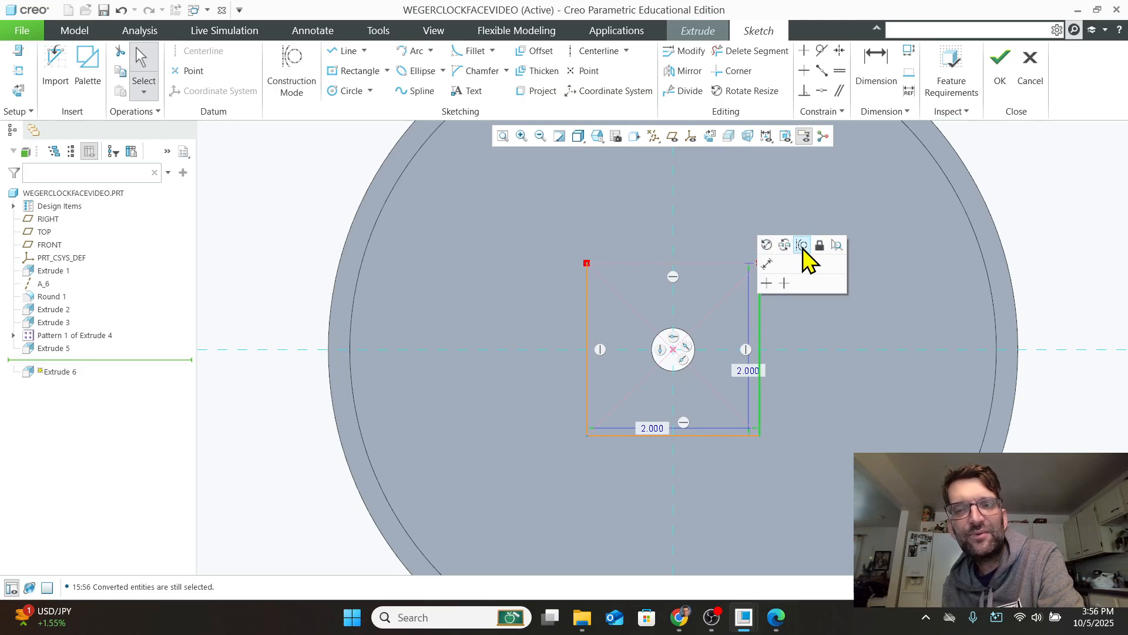
pyautogui.click(804, 245)
pyautogui.click(723, 437)
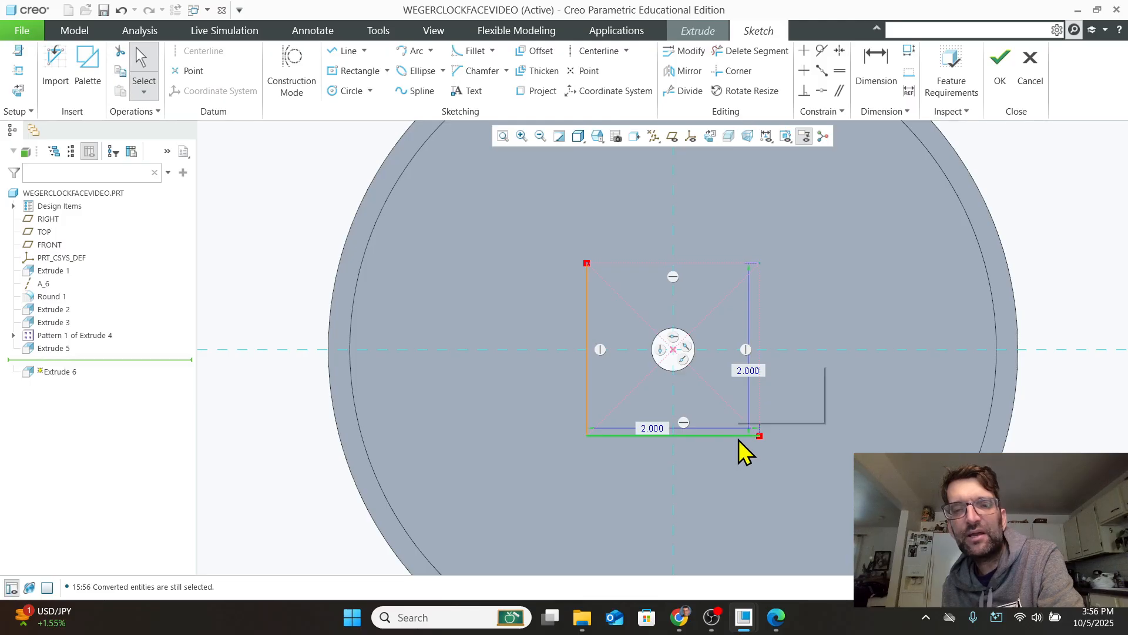
pyautogui.click(775, 375)
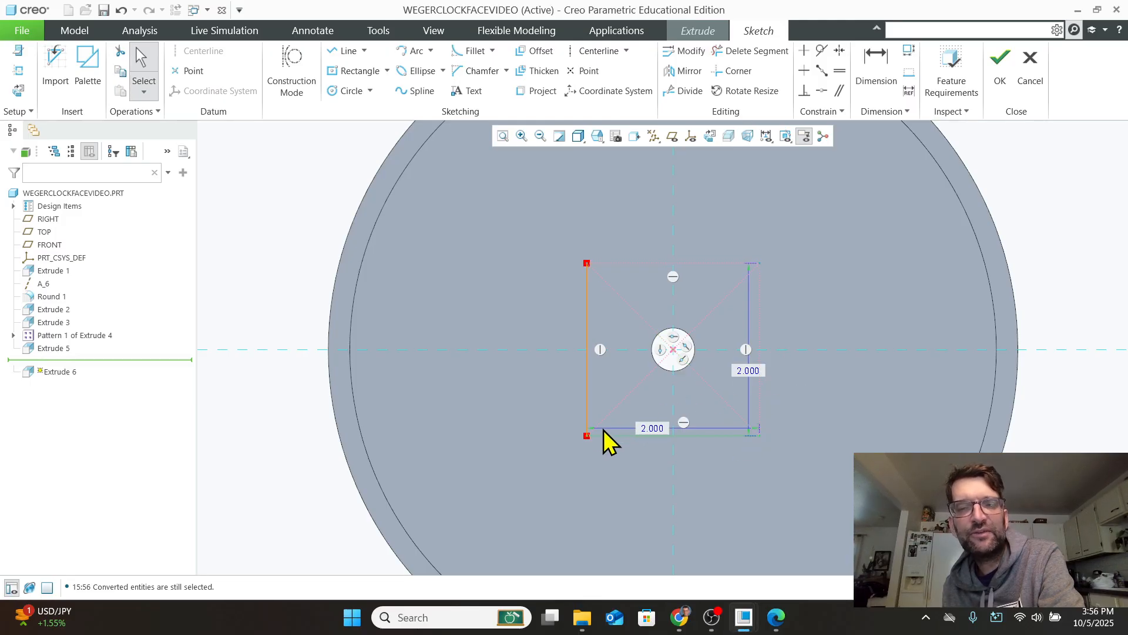
pyautogui.click(587, 401)
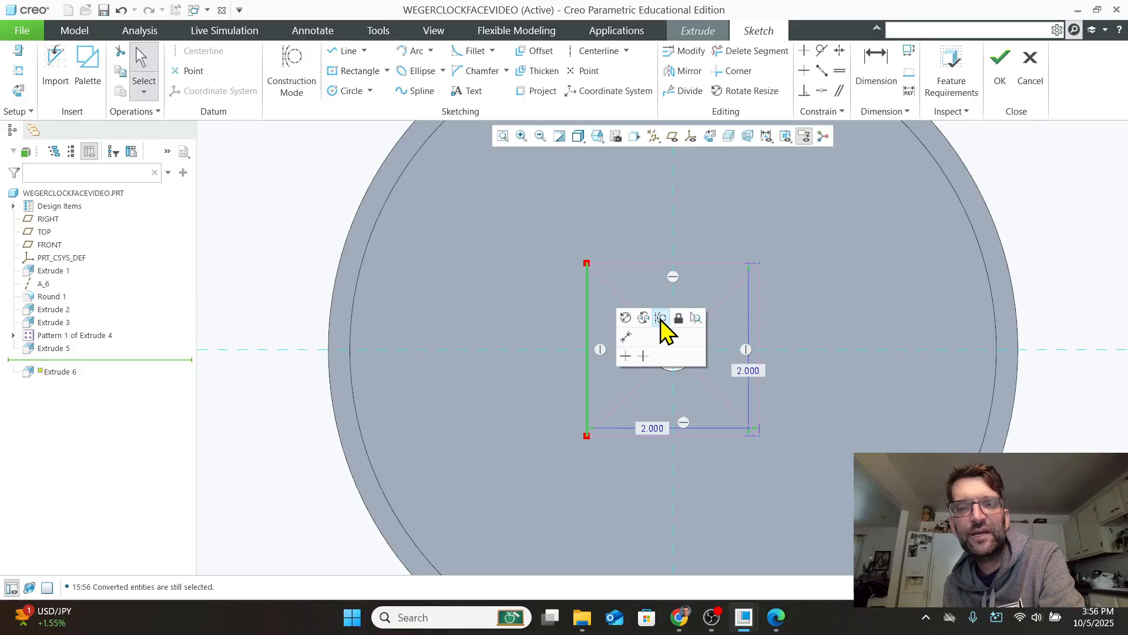
pyautogui.click(661, 318)
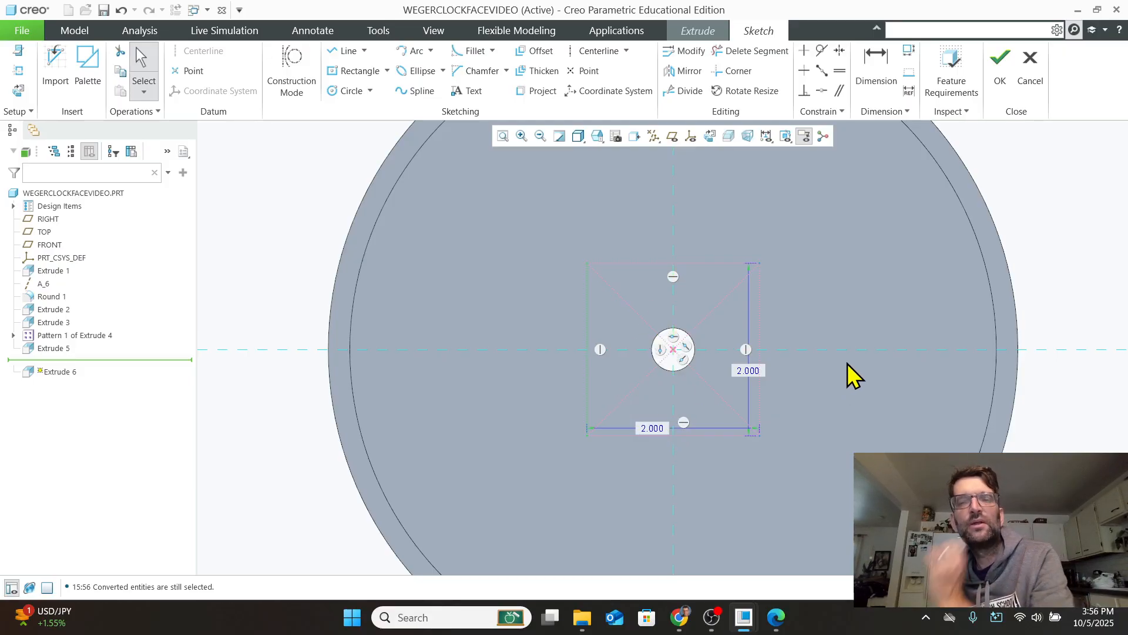
# Sketch a circle centered on the construction square's upper-left corner and set its diameter to 0.25.
pyautogui.scroll(-1, 816, 377)
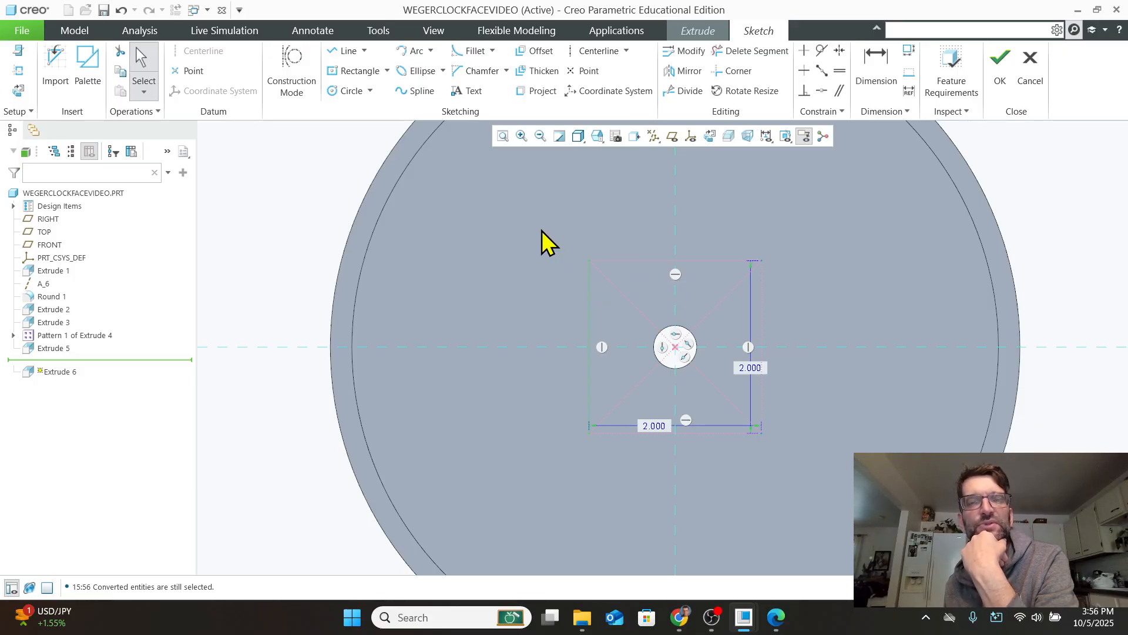
pyautogui.click(347, 91)
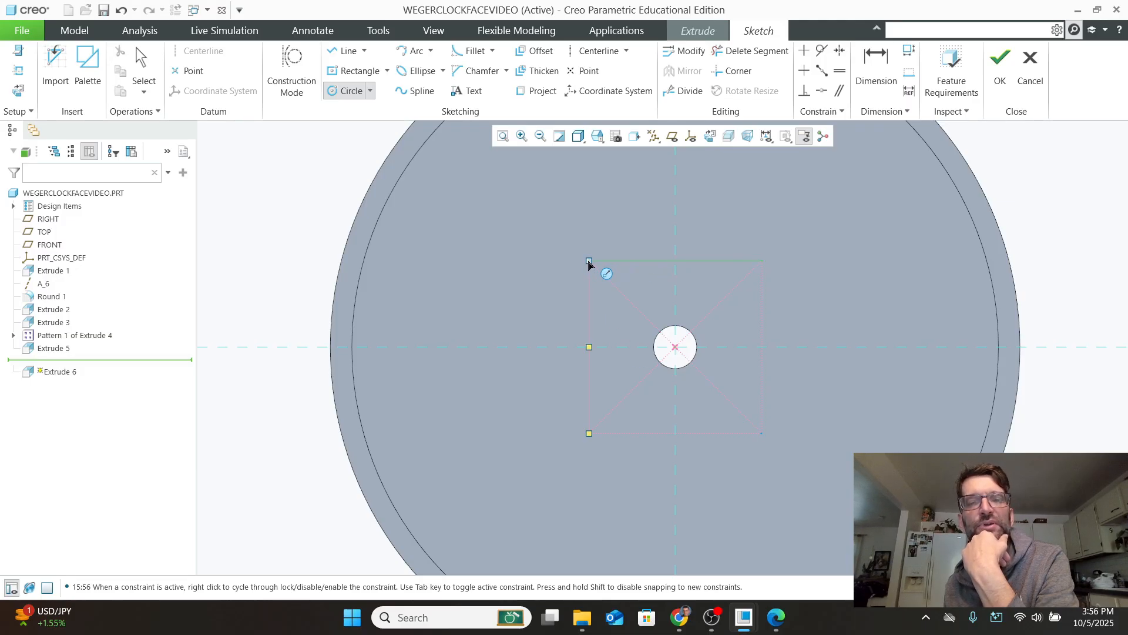
pyautogui.click(588, 261)
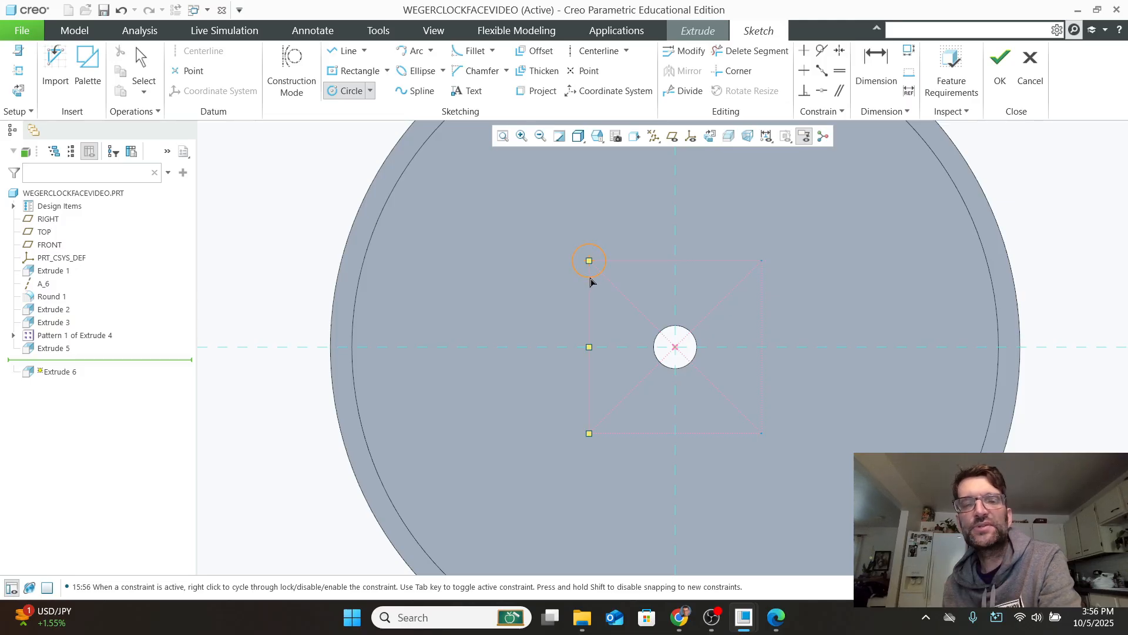
pyautogui.click(590, 278)
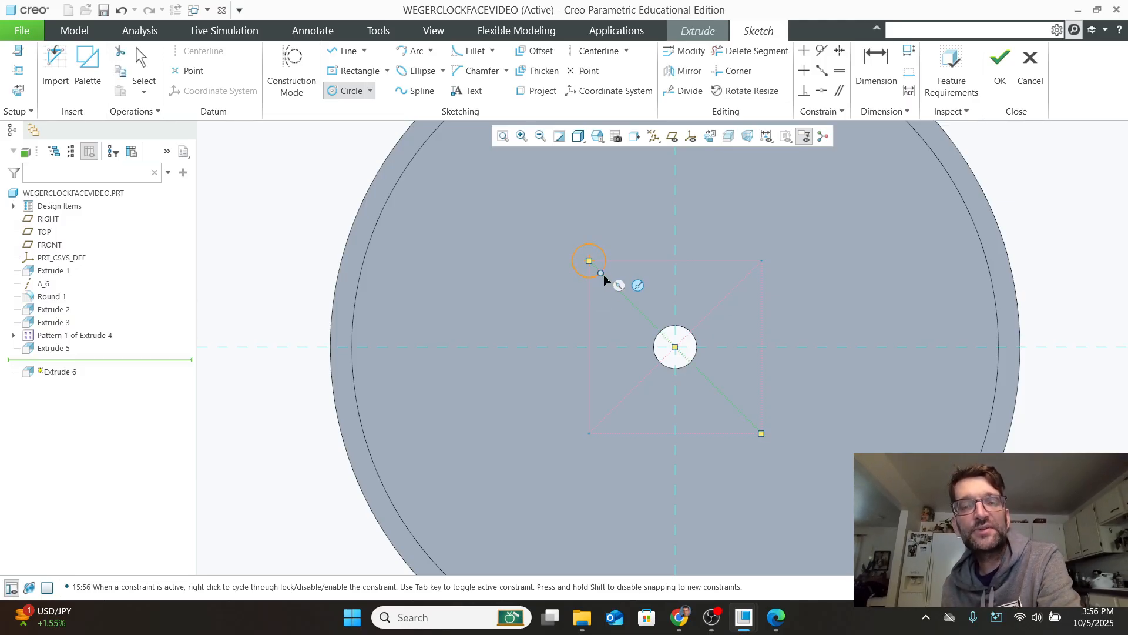
pyautogui.middleClick(606, 280)
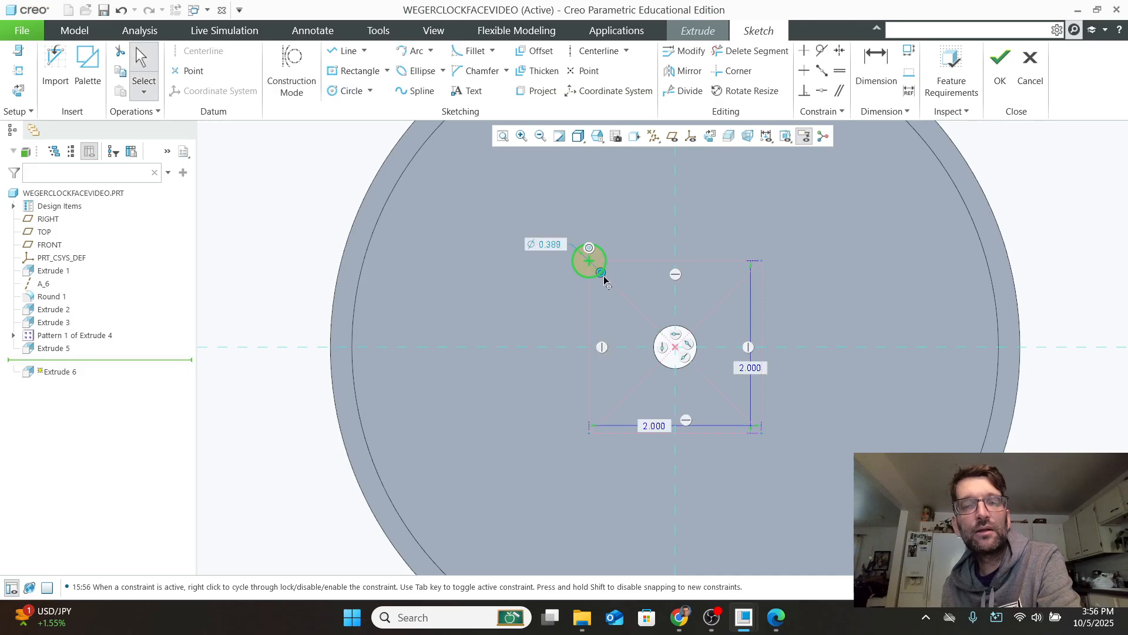
pyautogui.doubleClick(554, 245)
pyautogui.write('.25')
pyautogui.press('Return')
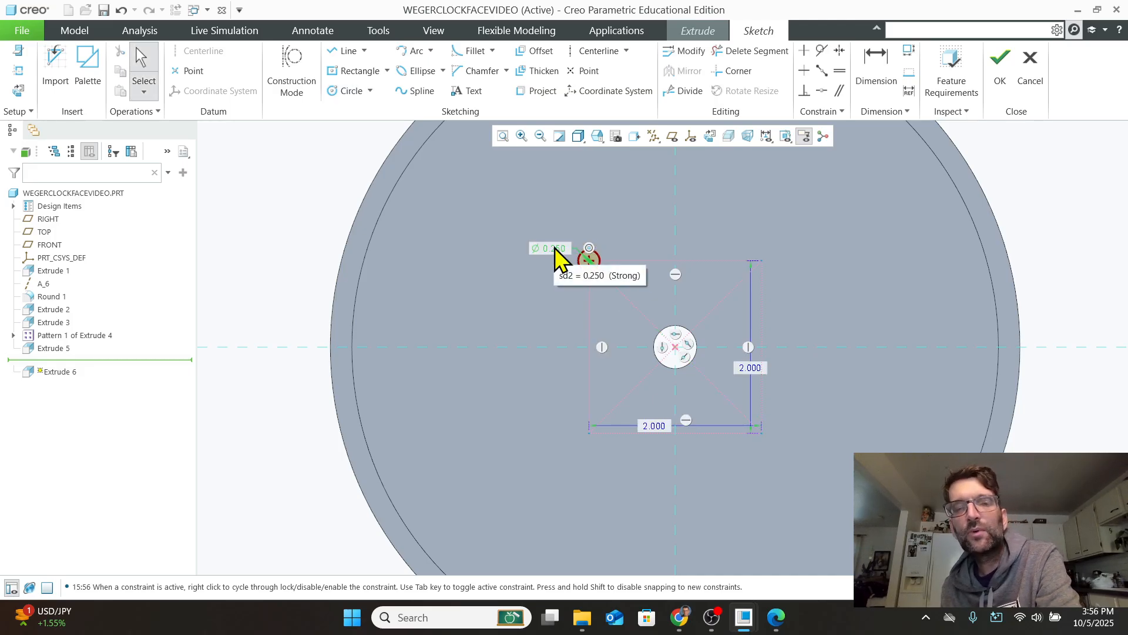
# Sketch circles of equal size centered on the square's other three corners and finish the sketch.
pyautogui.click(762, 263)
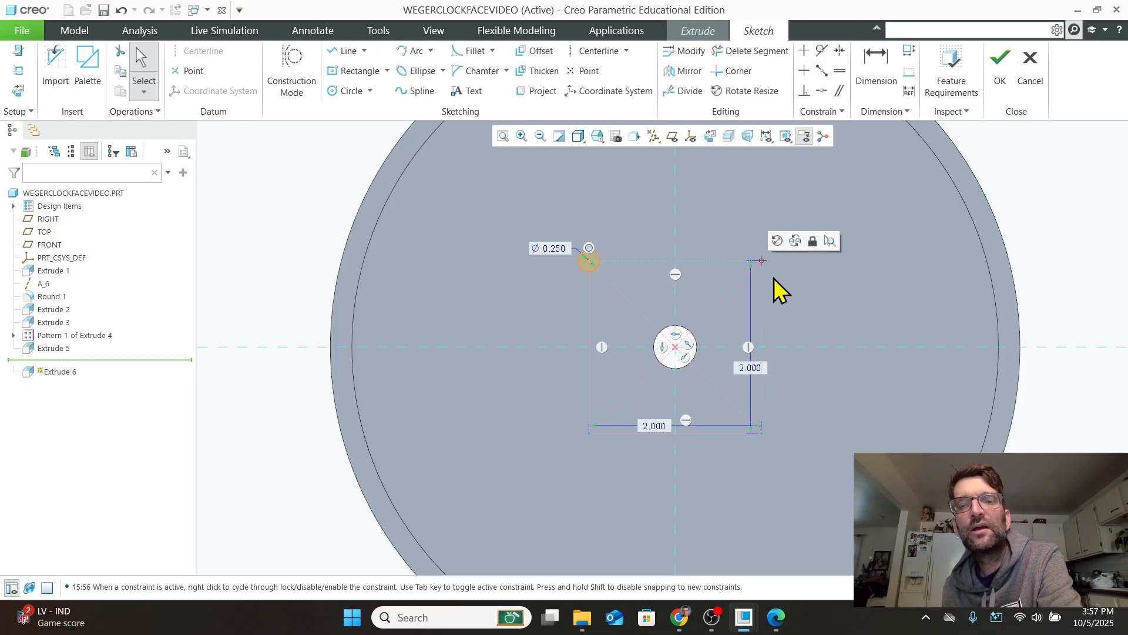
pyautogui.click(348, 91)
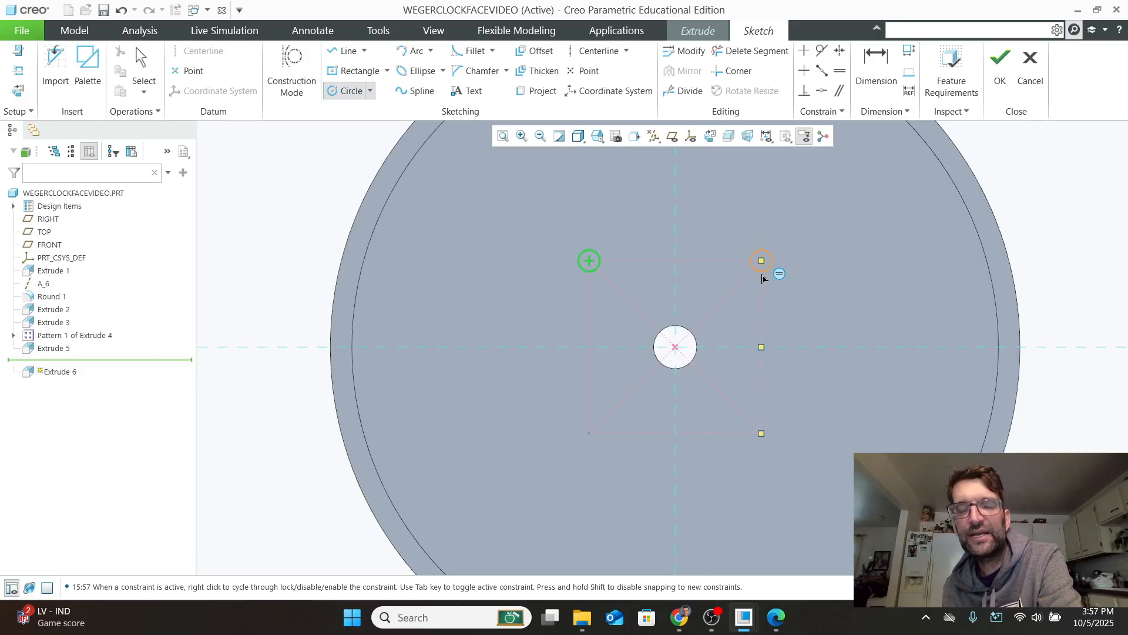
pyautogui.click(762, 278)
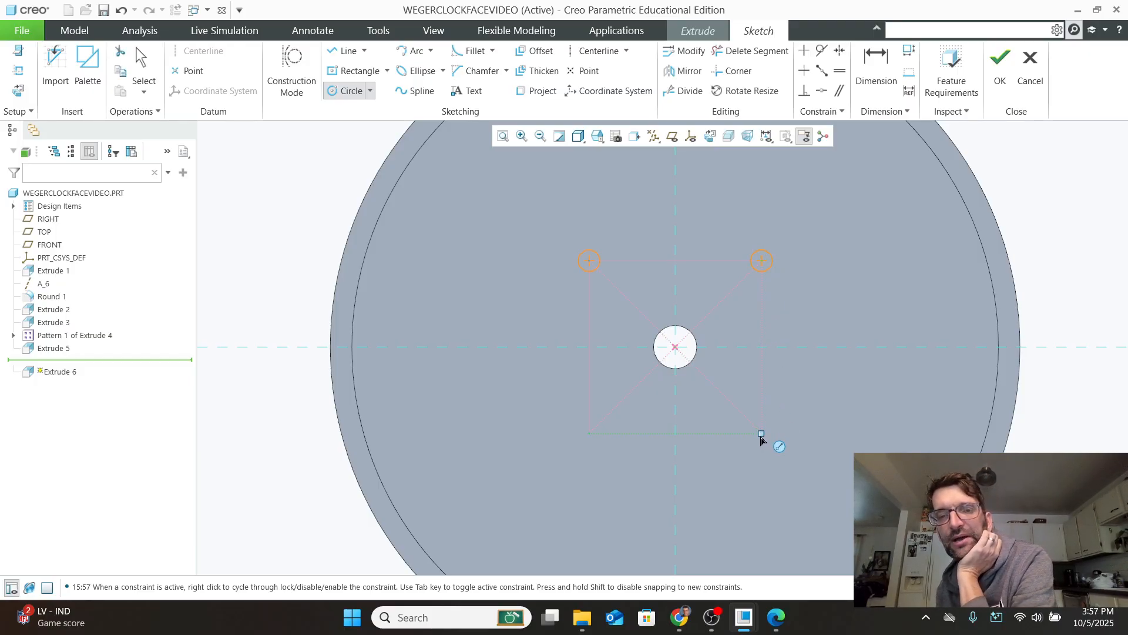
pyautogui.click(762, 434)
pyautogui.click(765, 446)
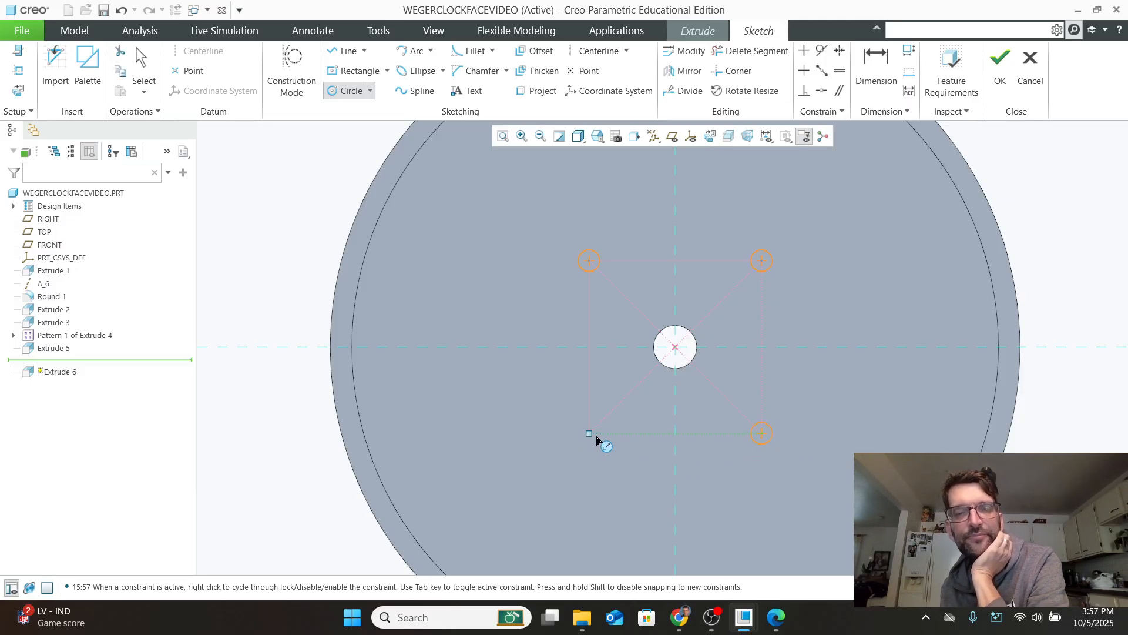
pyautogui.click(590, 440)
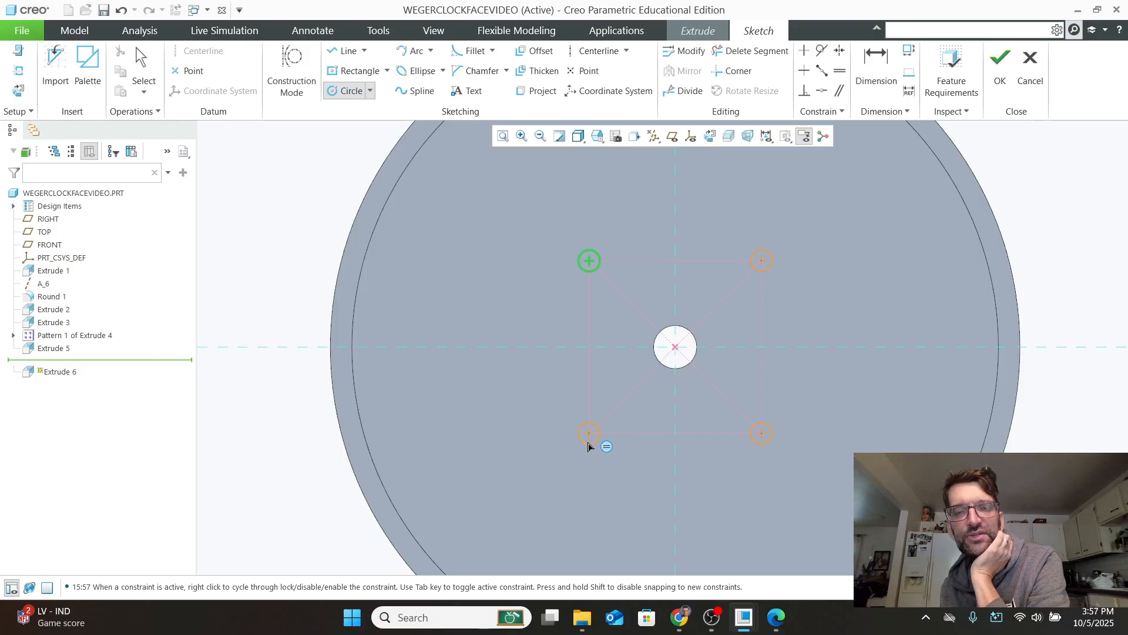
pyautogui.click(589, 443)
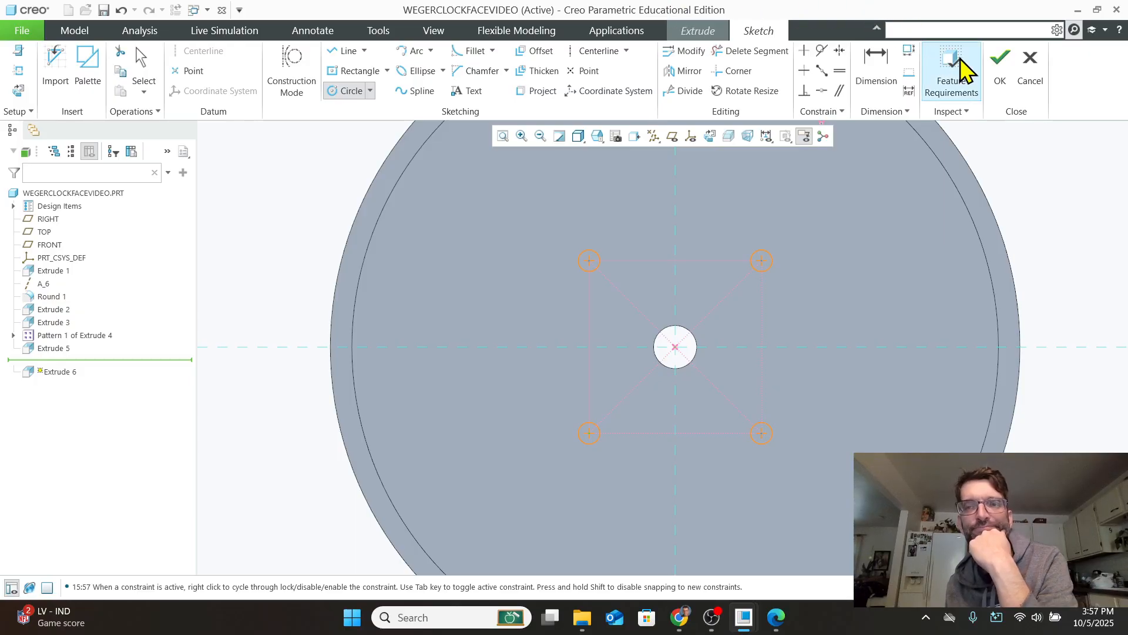
pyautogui.click(1003, 61)
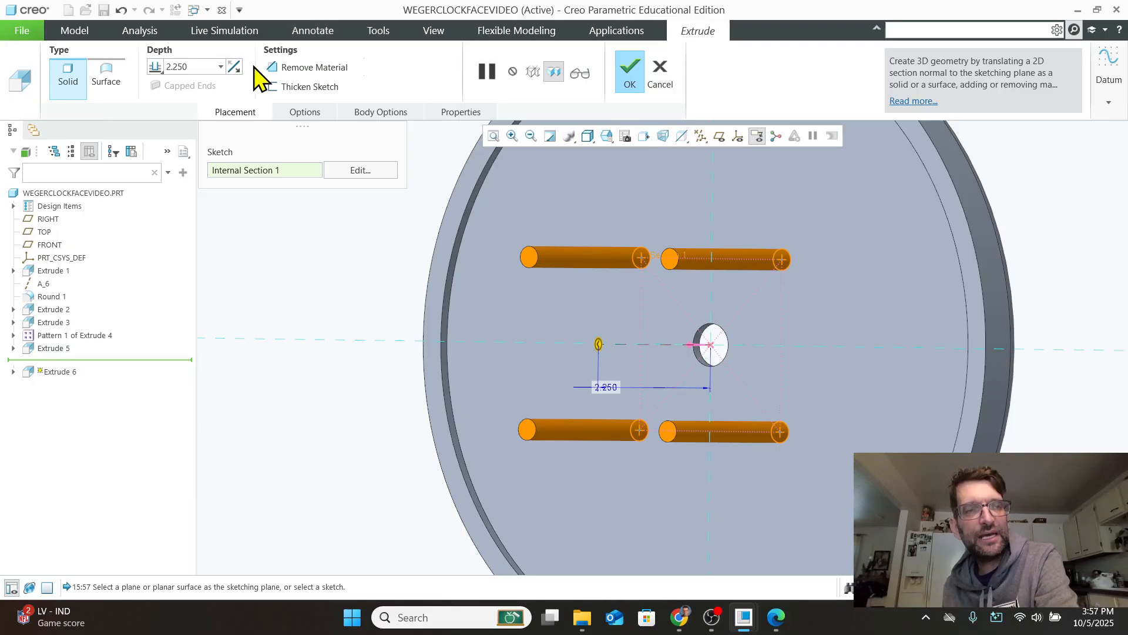
# Set the extrude depth of the four pins to 0.375 and complete the solid extrusion.
pyautogui.click(199, 67)
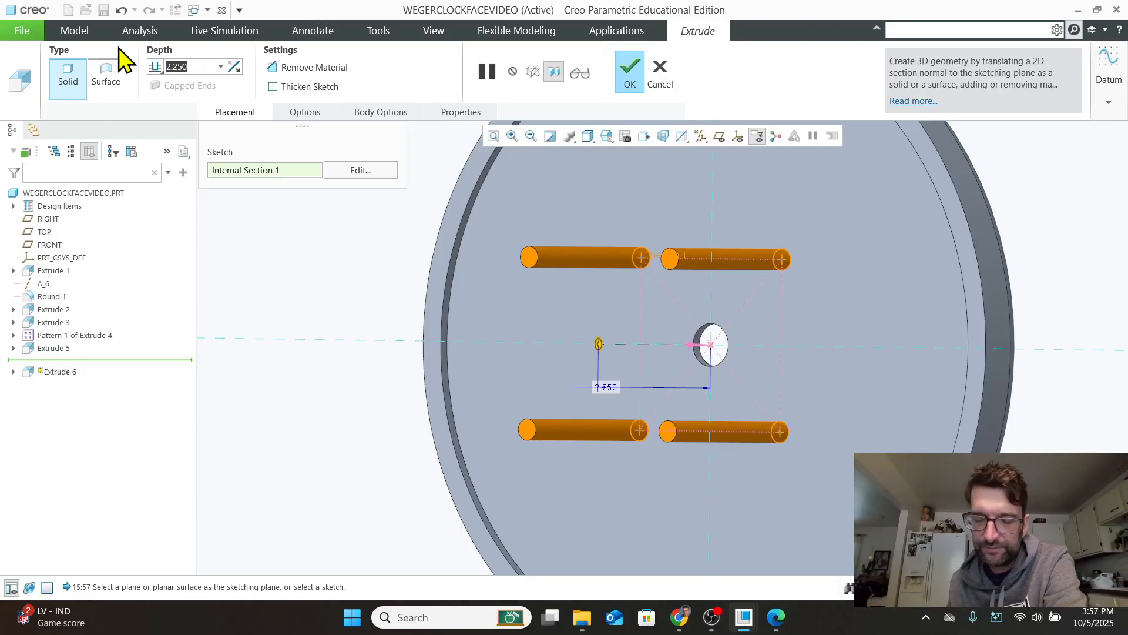
pyautogui.write('.37')
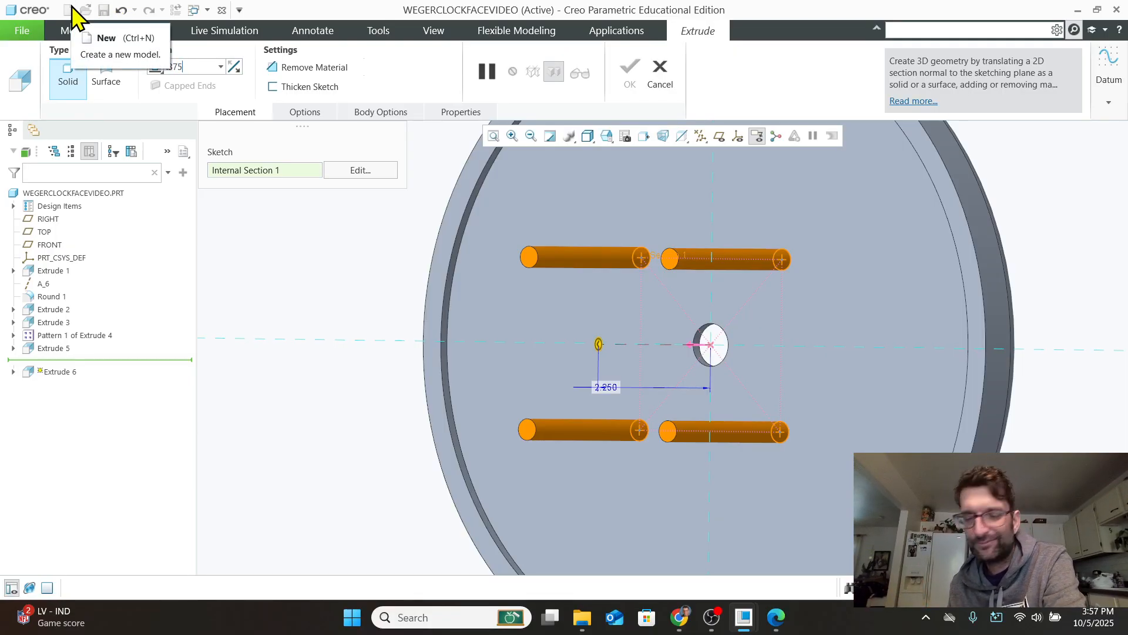
pyautogui.press('Return')
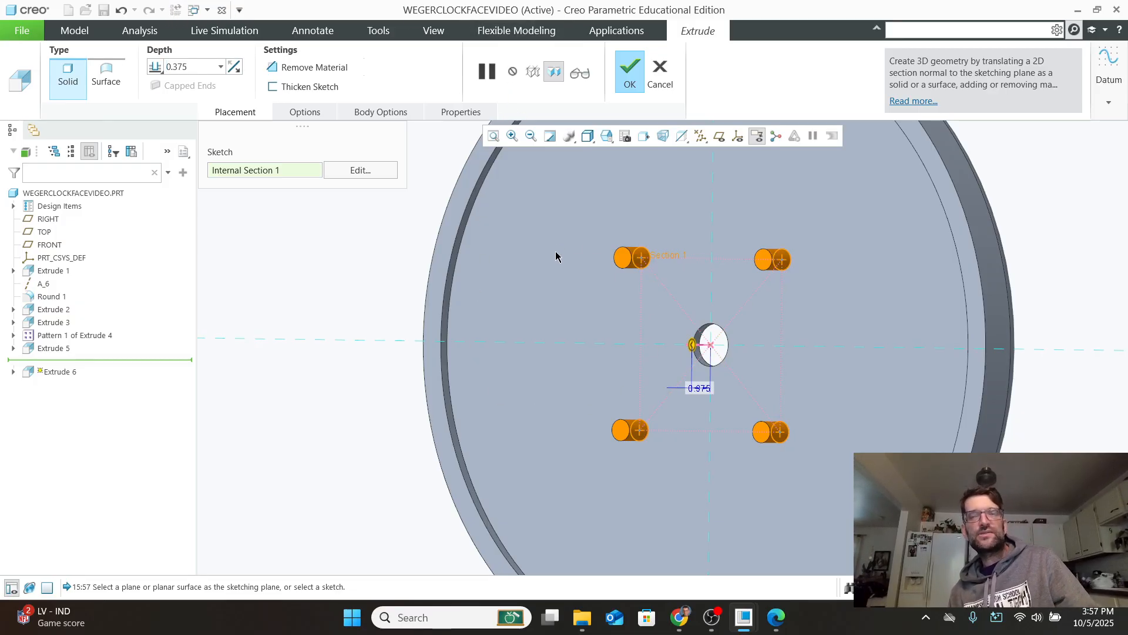
pyautogui.click(630, 72)
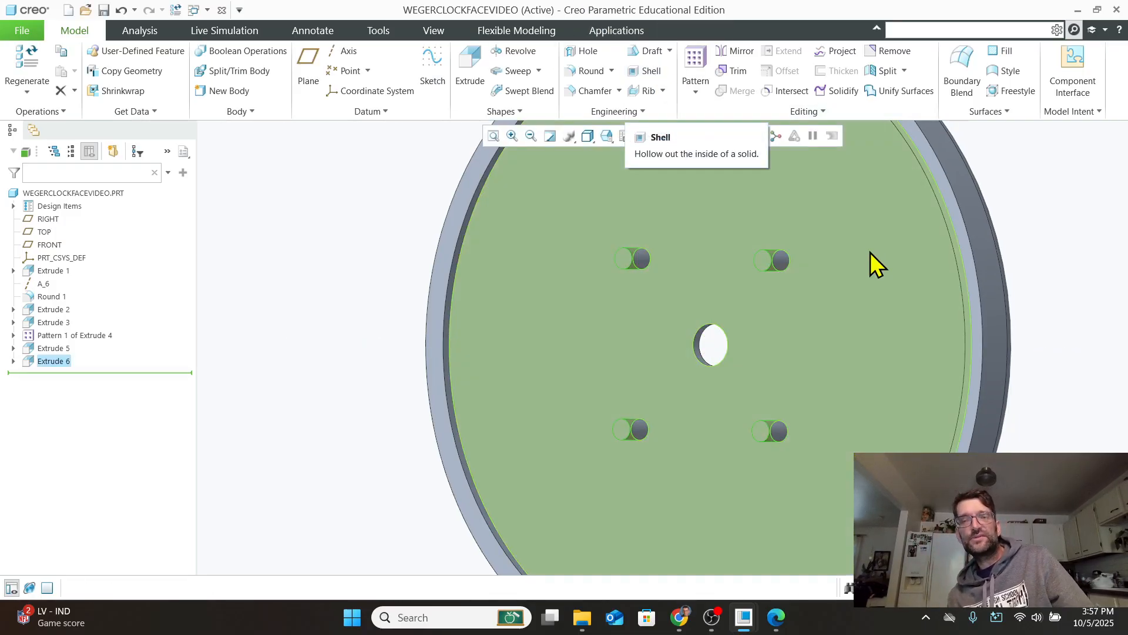
# Return the model to the standard orientation and save the clock face part in the Final folder.
pyautogui.moveTo(869, 259); pyautogui.dragTo(806, 302, button='middle')
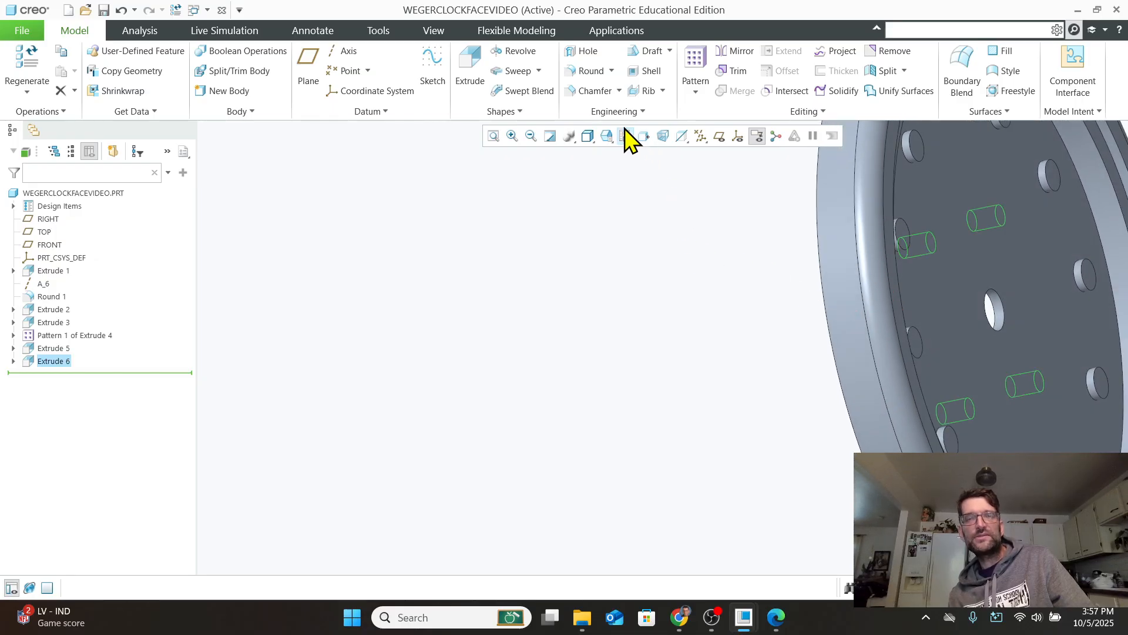
pyautogui.click(607, 137)
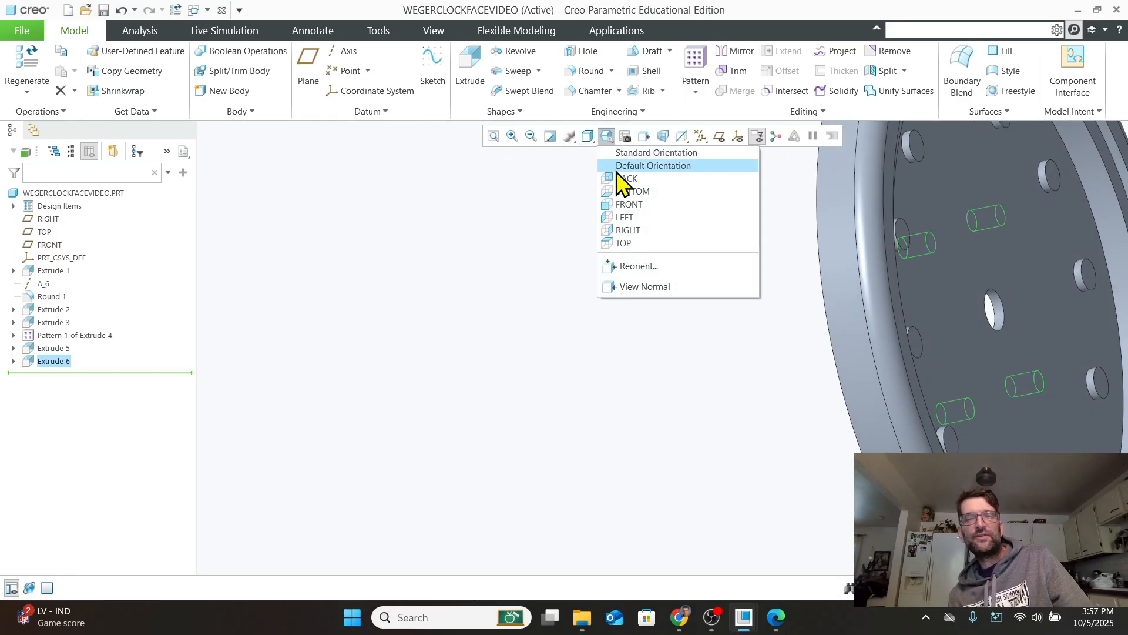
pyautogui.click(629, 154)
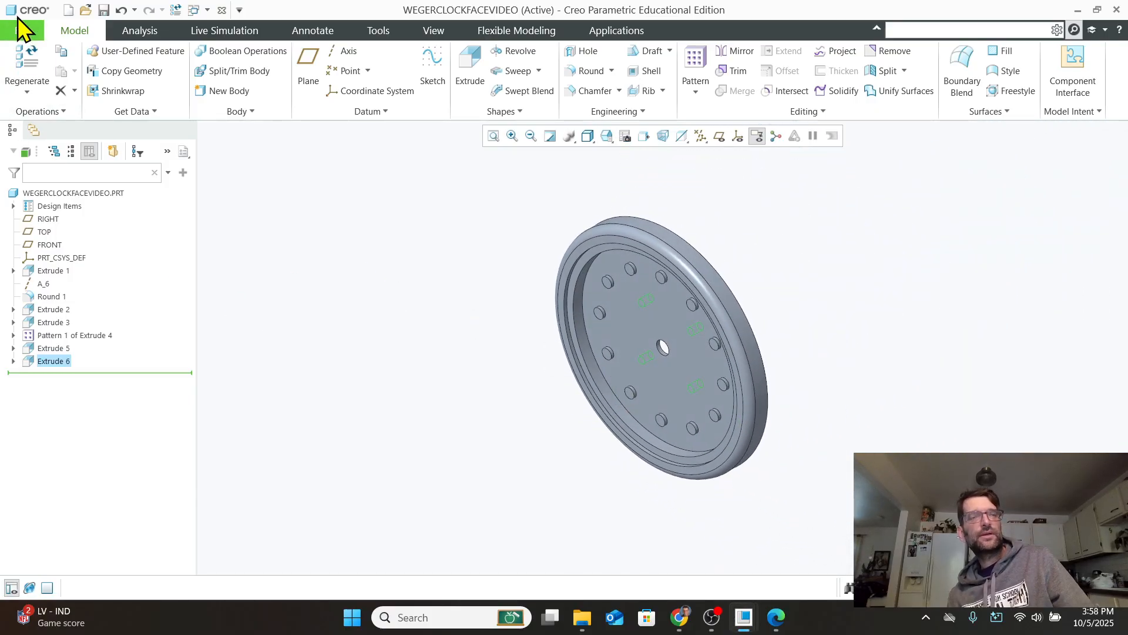
pyautogui.click(103, 10)
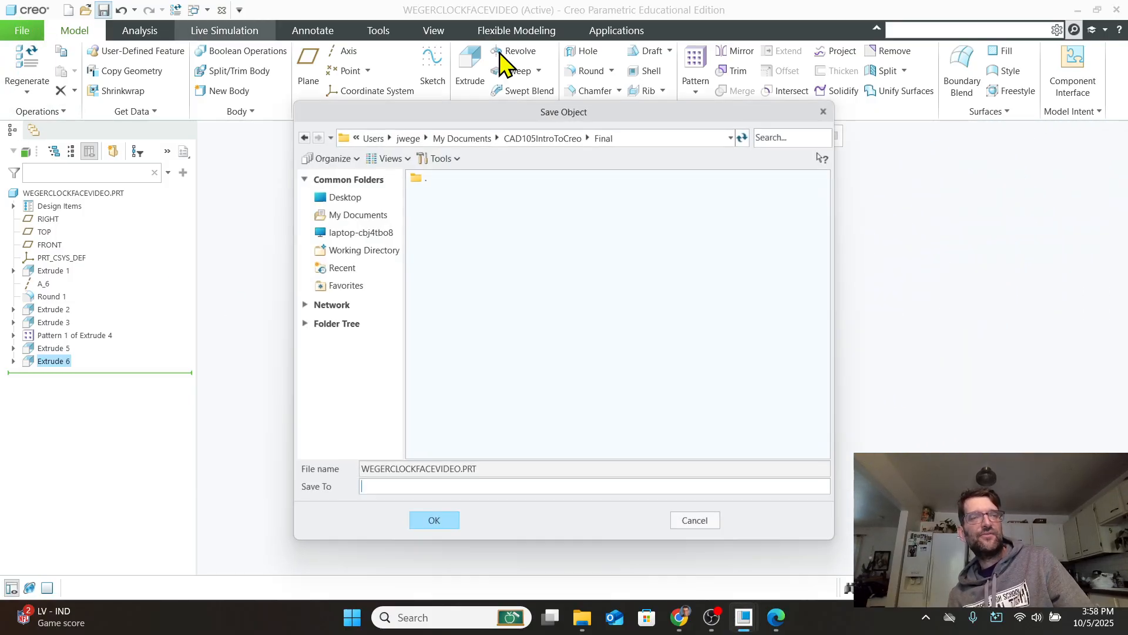
pyautogui.click(435, 520)
pyautogui.scroll(2, 723, 256)
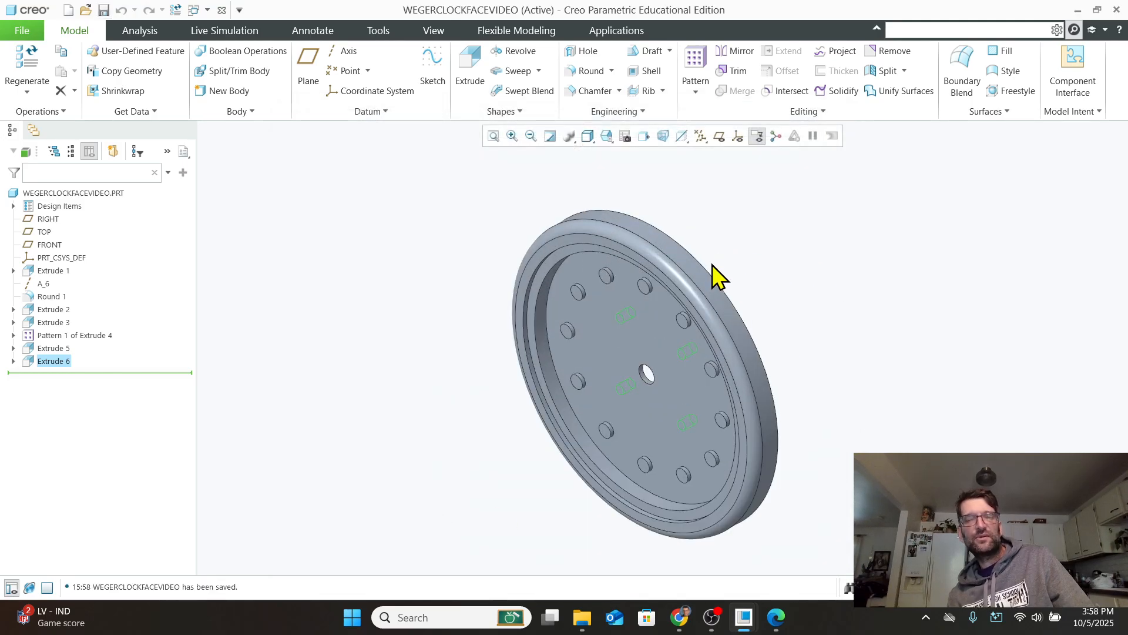
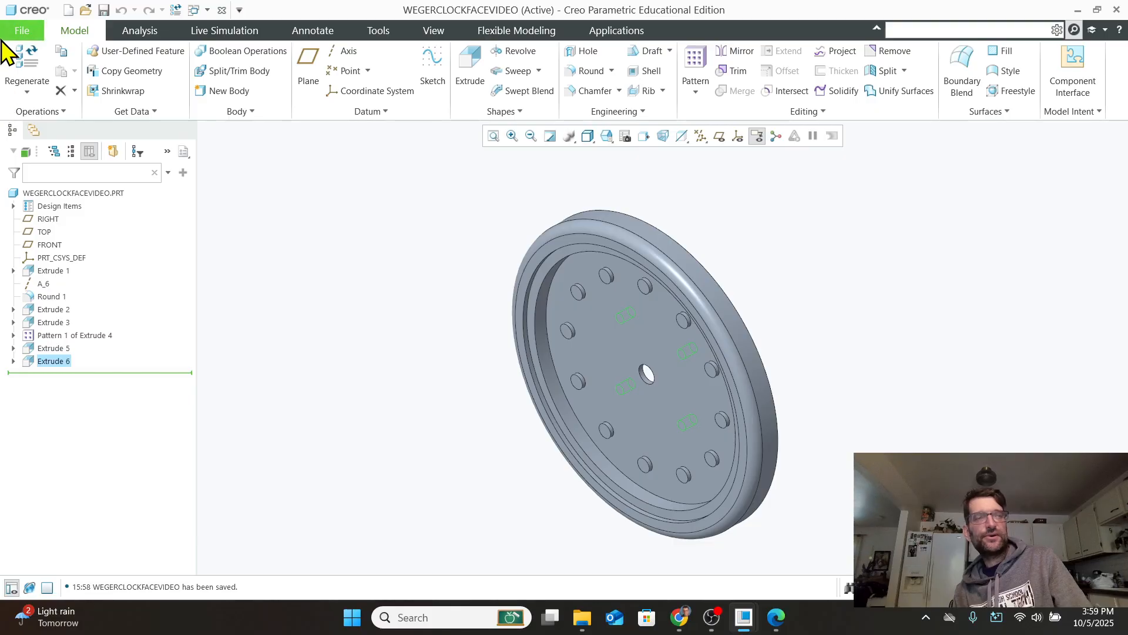
# Create a new design assembly named WegerClockVideo using the default template.
pyautogui.click(22, 31)
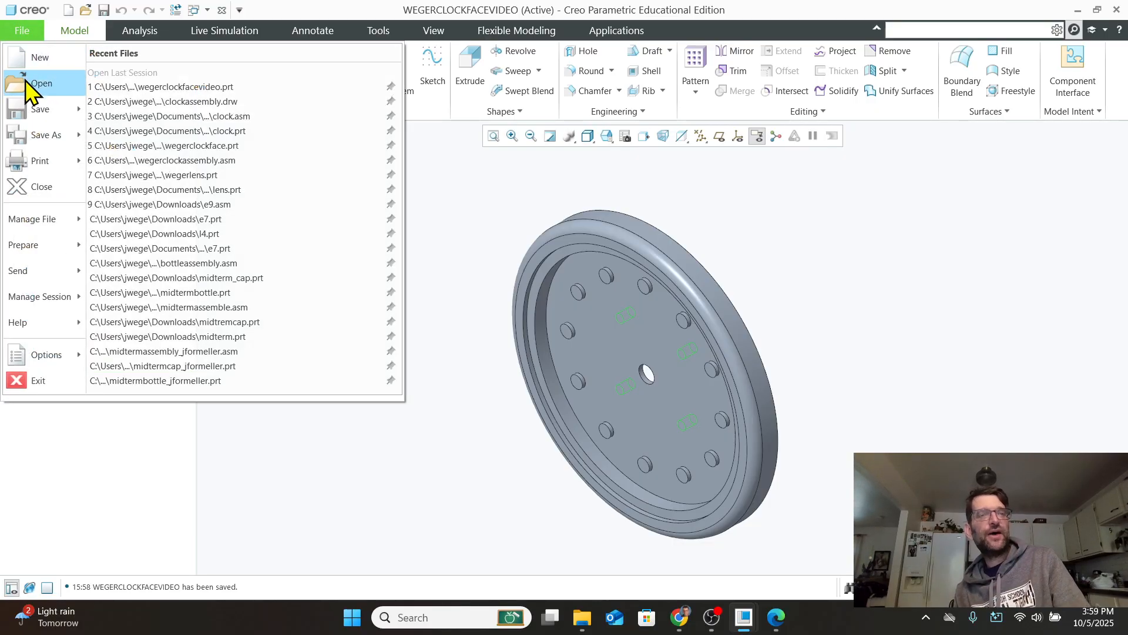
pyautogui.click(28, 58)
pyautogui.click(479, 248)
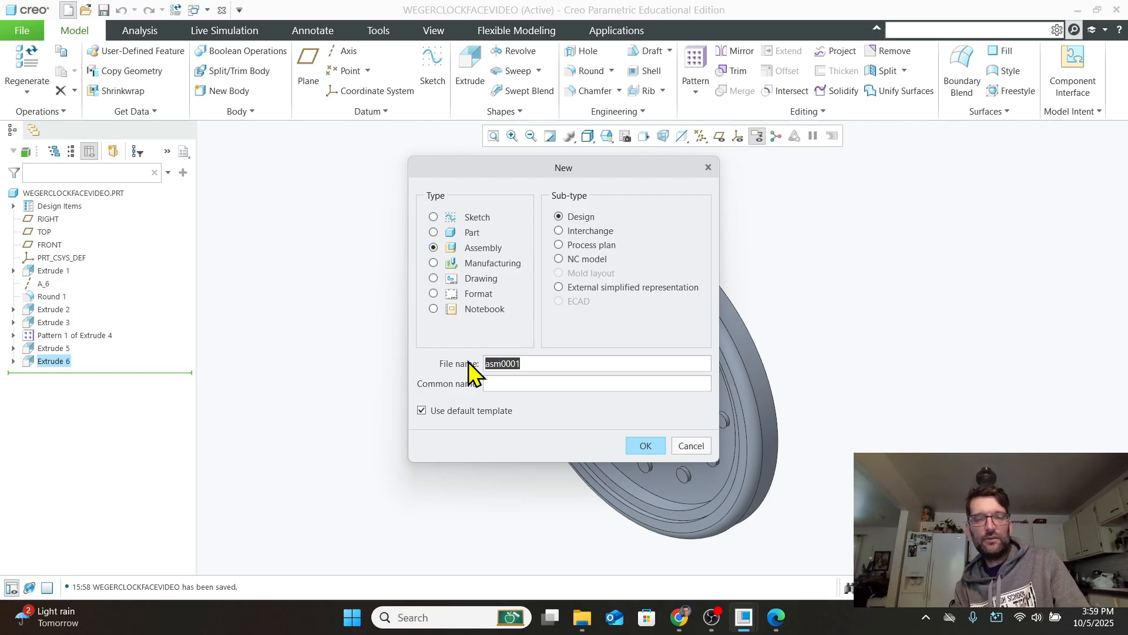
pyautogui.write('WegerCl')
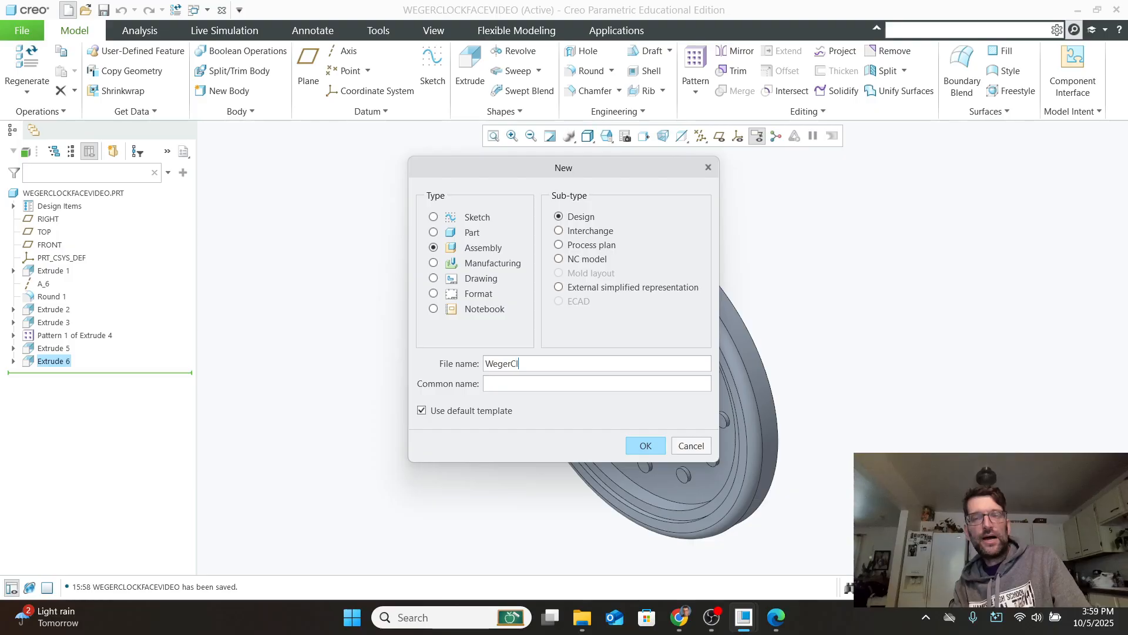
pyautogui.write('ockVideo')
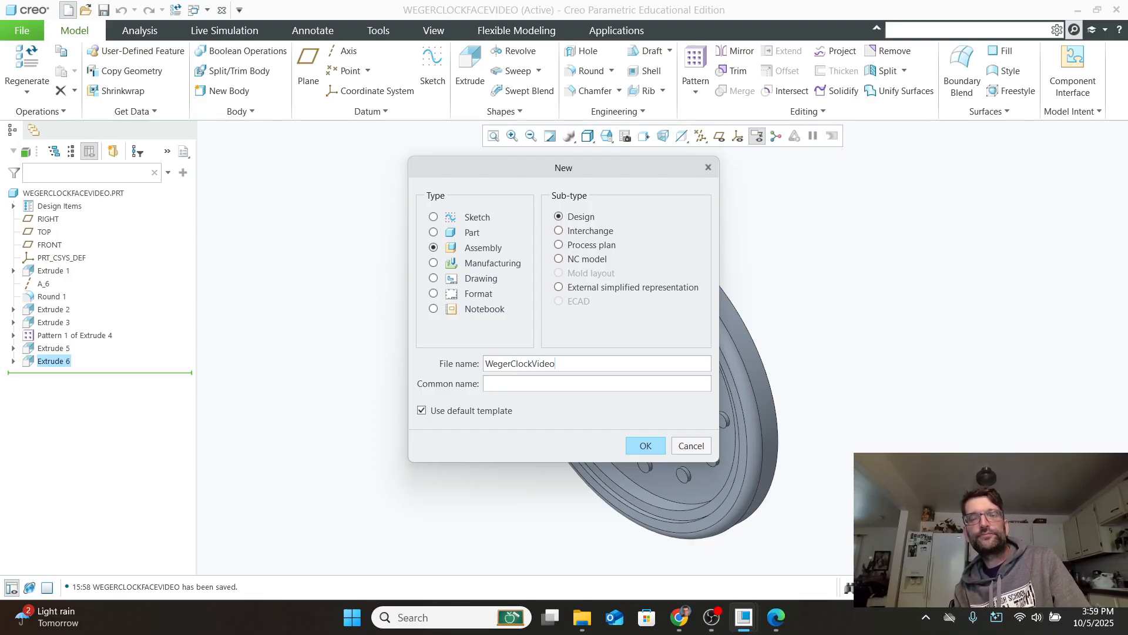
pyautogui.click(644, 444)
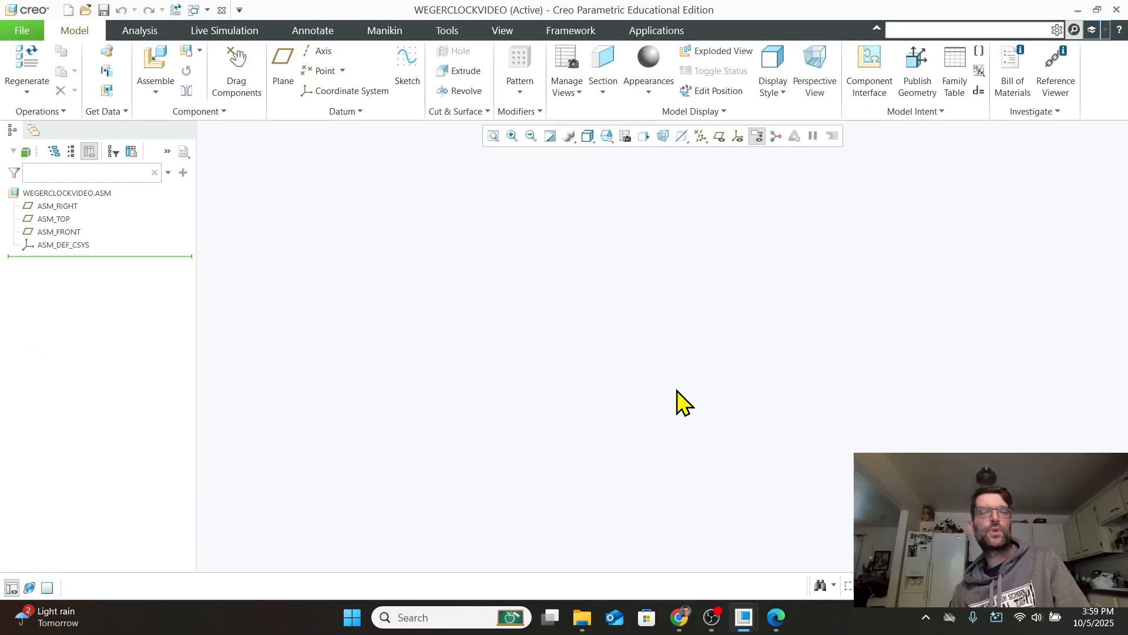
# Start assembling a component and browse to the WegerVideoFinal folder inside CAD105IntroToCreo.
pyautogui.click(159, 100)
pyautogui.click(154, 59)
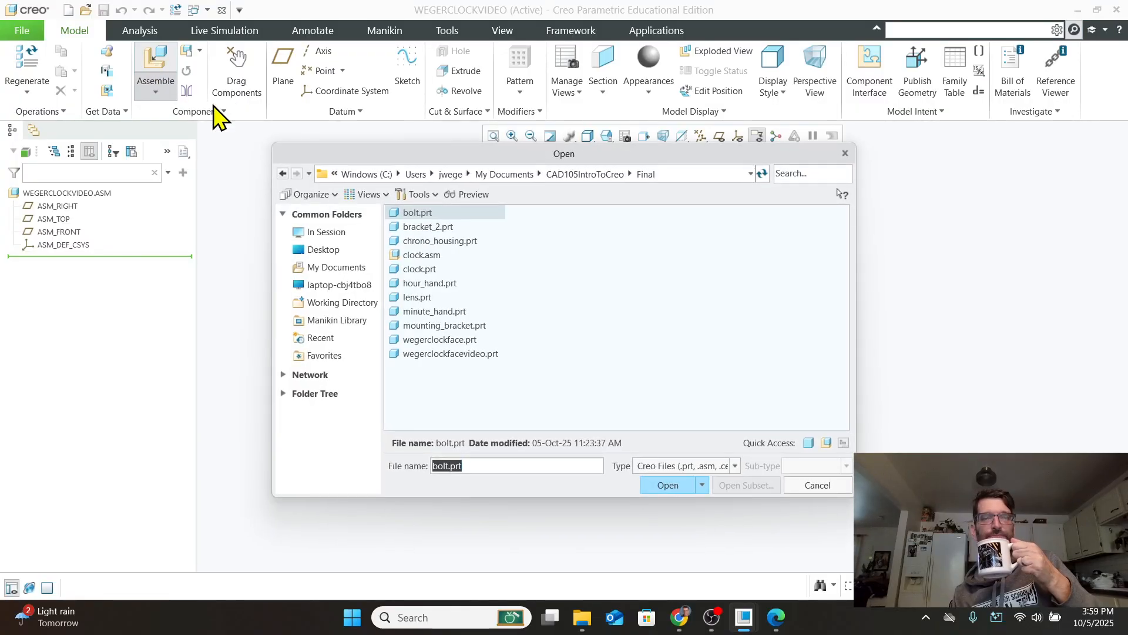
pyautogui.click(587, 176)
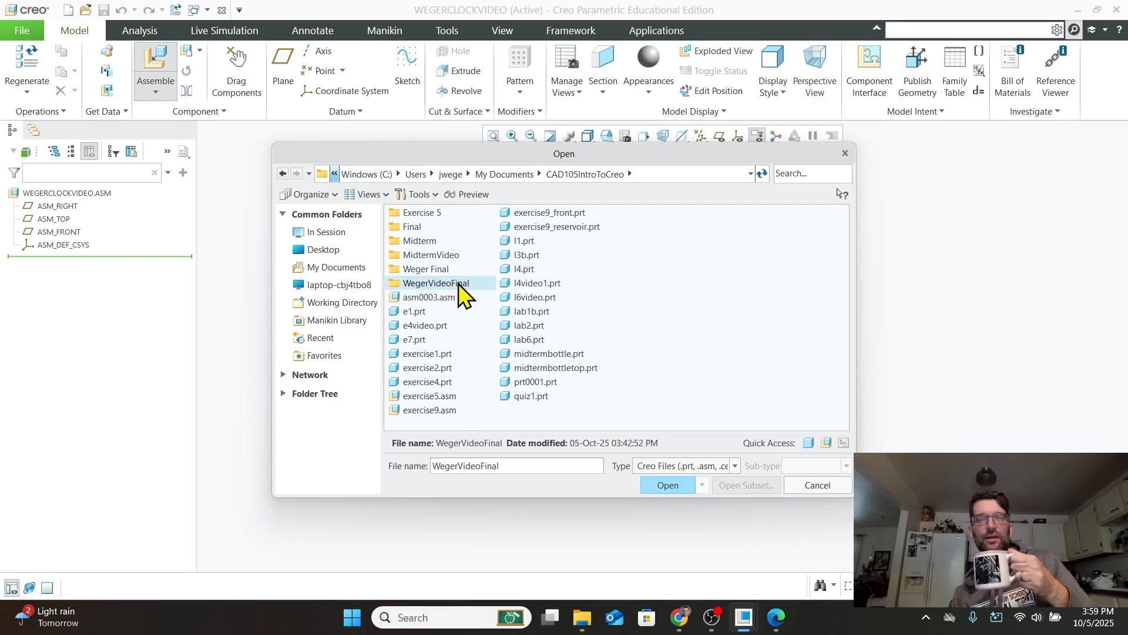
pyautogui.doubleClick(460, 284)
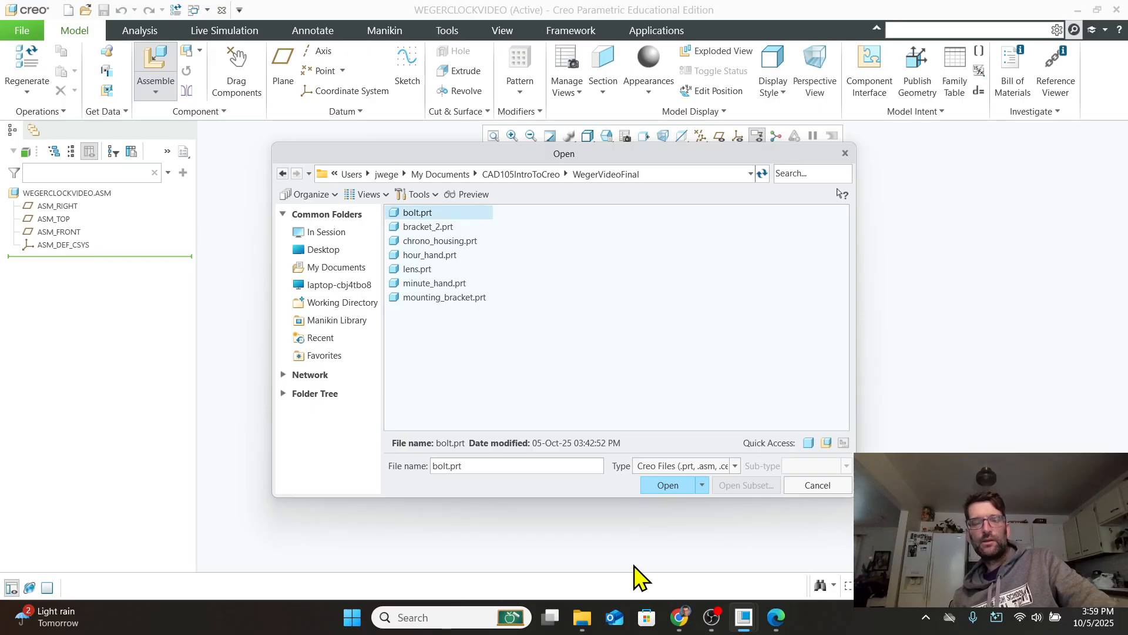
# Look in File Explorer through the CAD105IntroToCreo, MidtermVideo and Weger Final folders for the saved clock face part.
pyautogui.moveTo(581, 617)
pyautogui.click(581, 547)
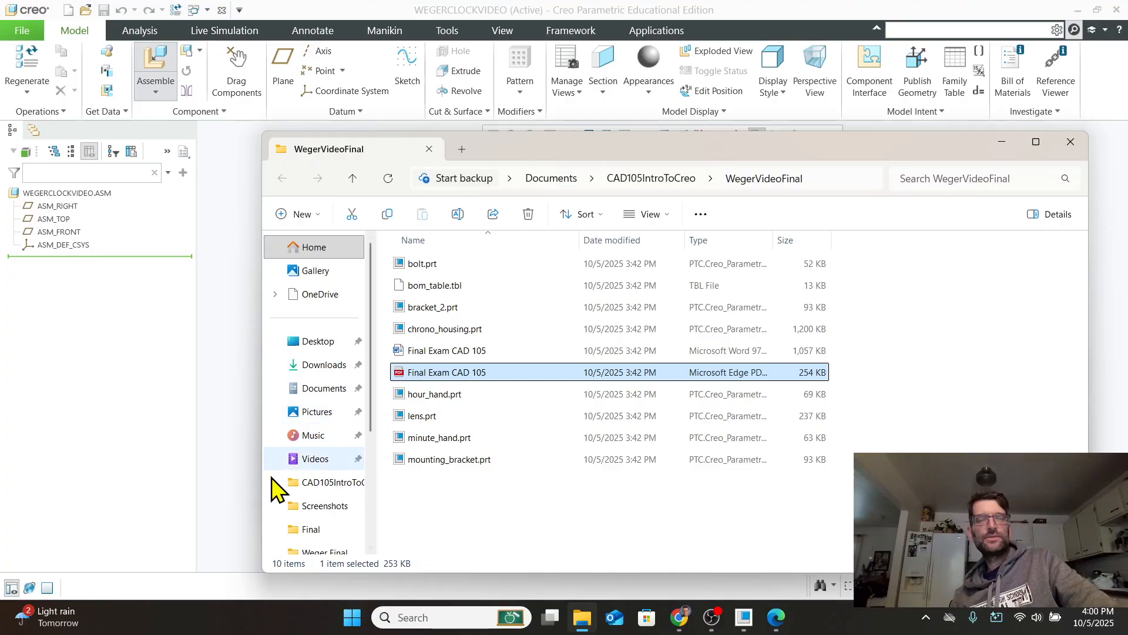
pyautogui.click(344, 487)
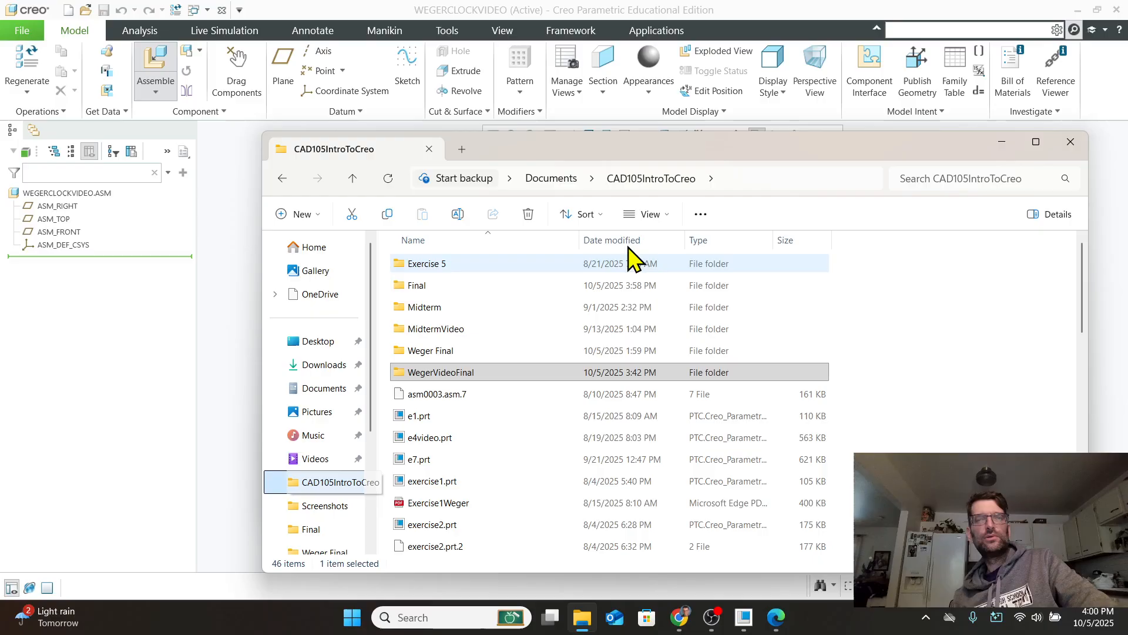
pyautogui.click(481, 375)
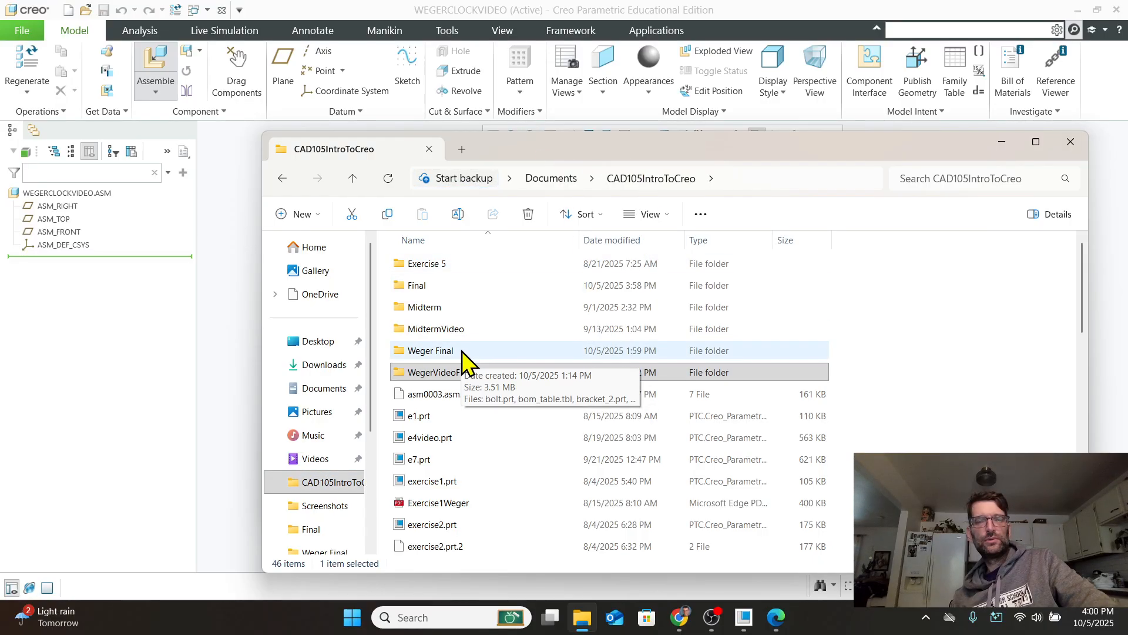
pyautogui.scroll(-2, 494, 434)
pyautogui.scroll(-8, 493, 434)
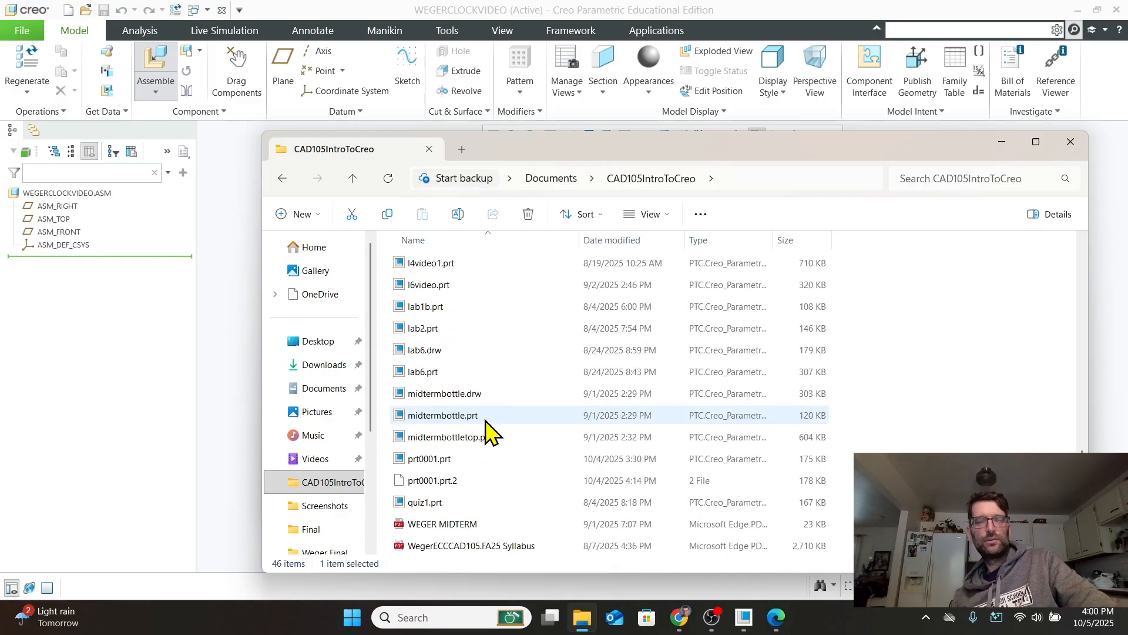
pyautogui.scroll(9, 488, 432)
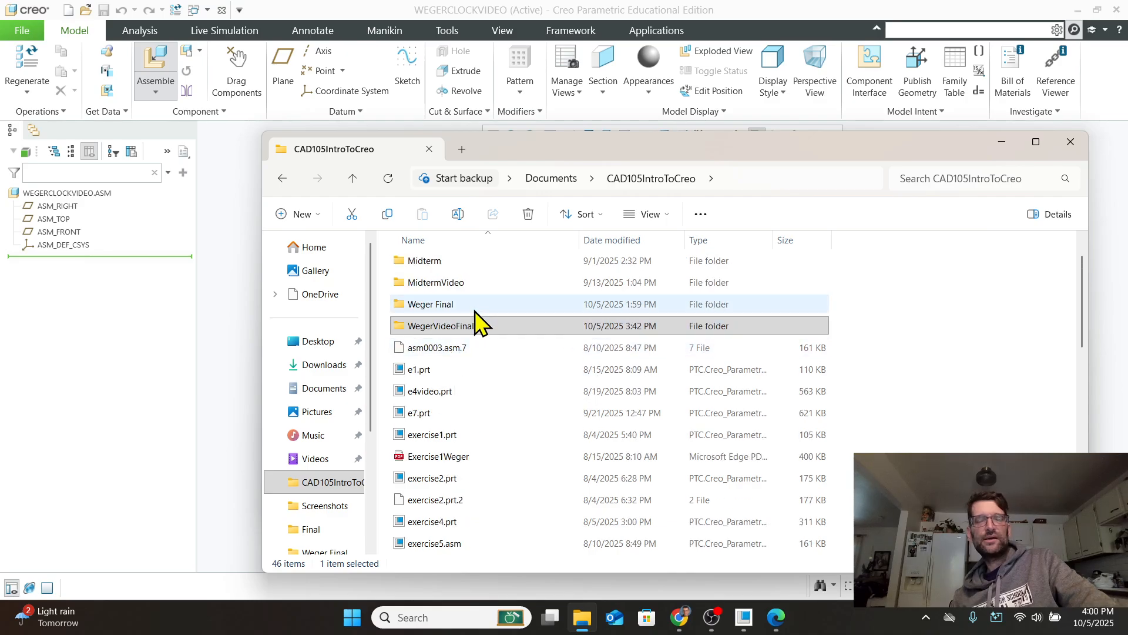
pyautogui.scroll(1, 477, 317)
pyautogui.doubleClick(456, 327)
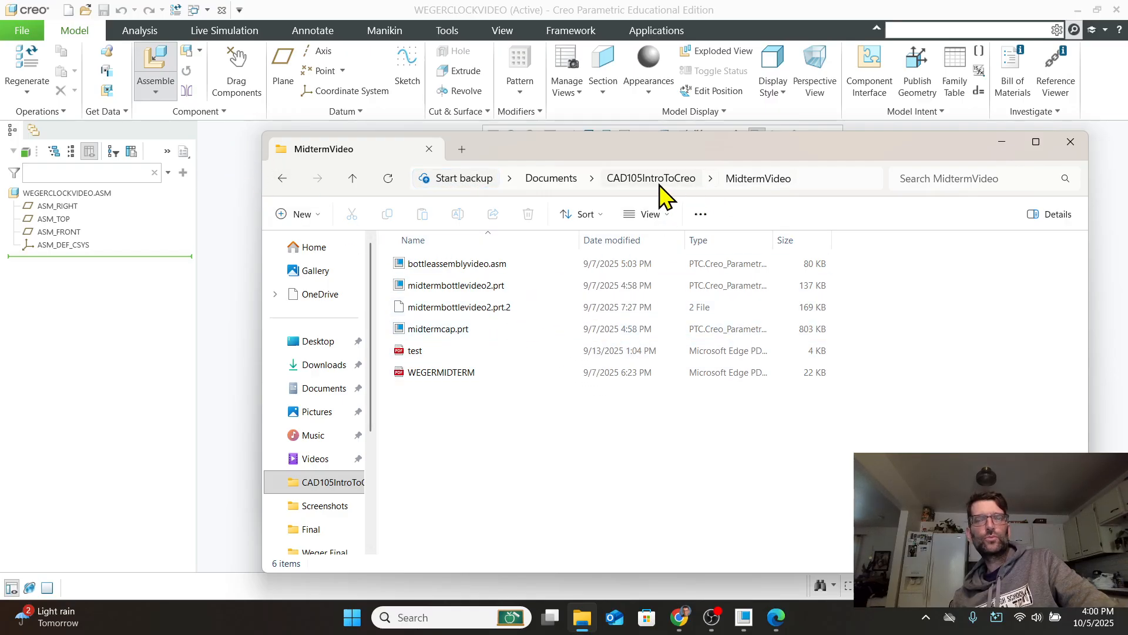
pyautogui.click(282, 178)
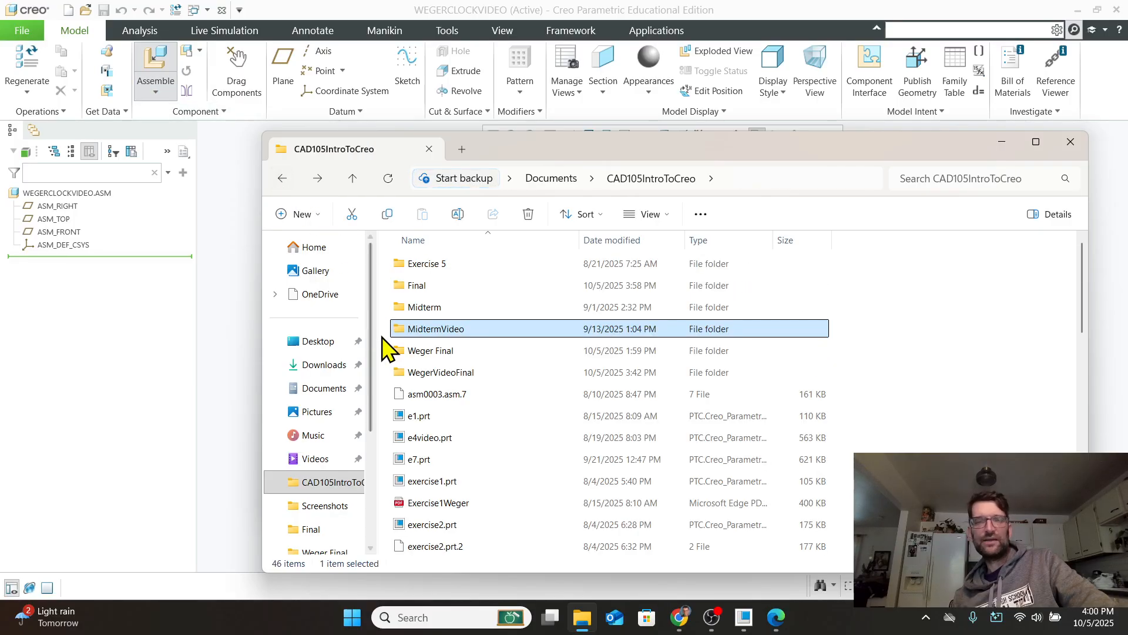
pyautogui.doubleClick(457, 355)
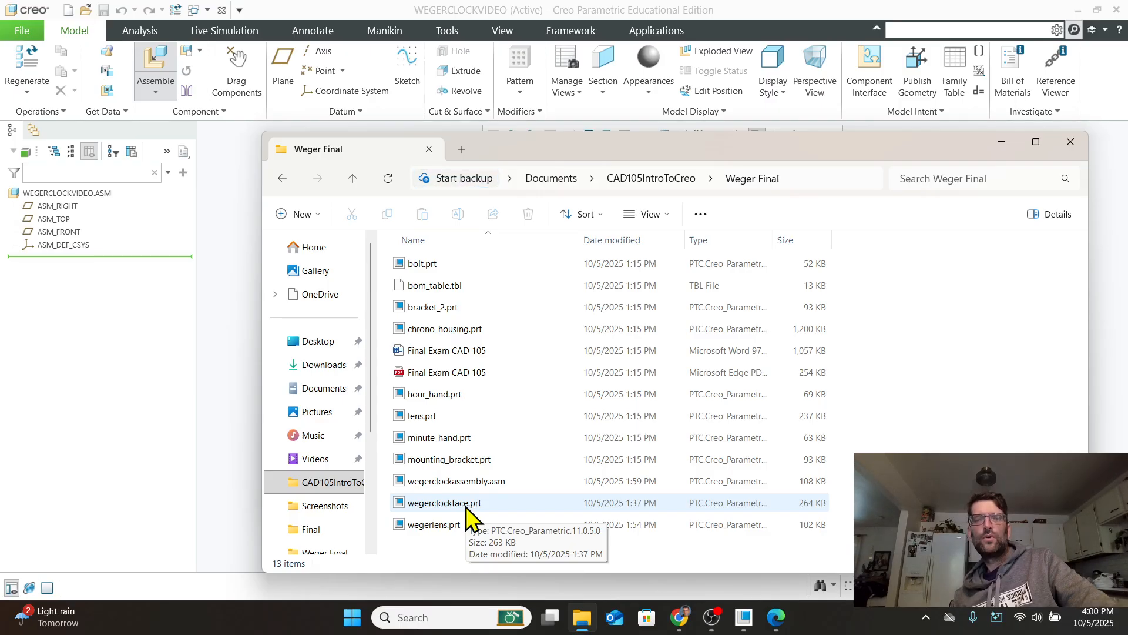
pyautogui.click(1070, 143)
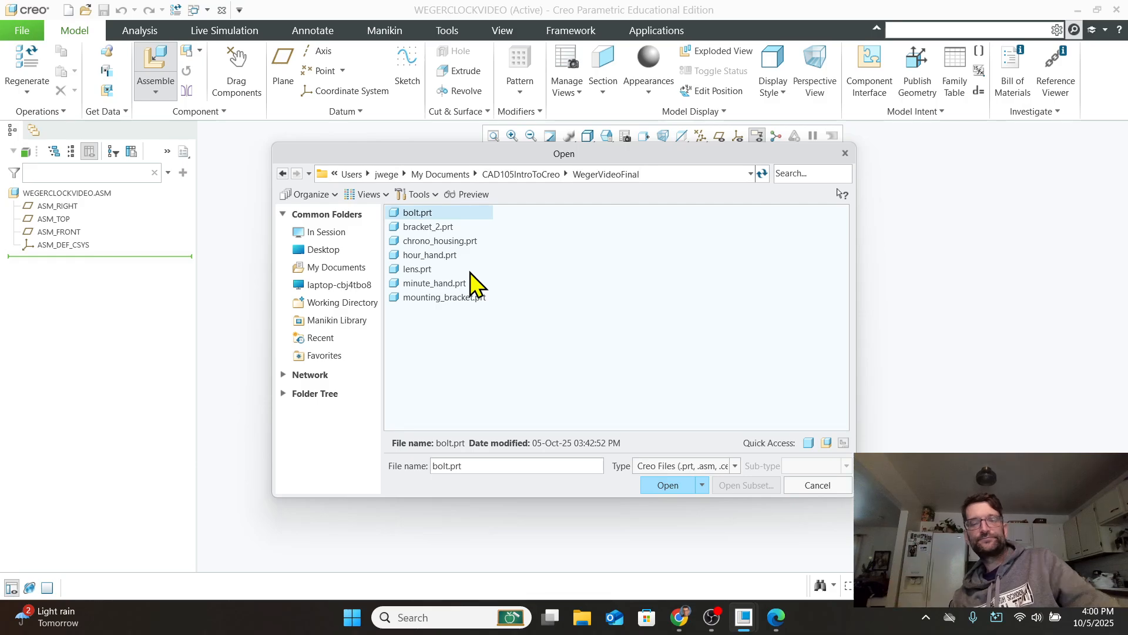
# Search from File Explorer's Home location for files matching "wegercl".
pyautogui.click(584, 617)
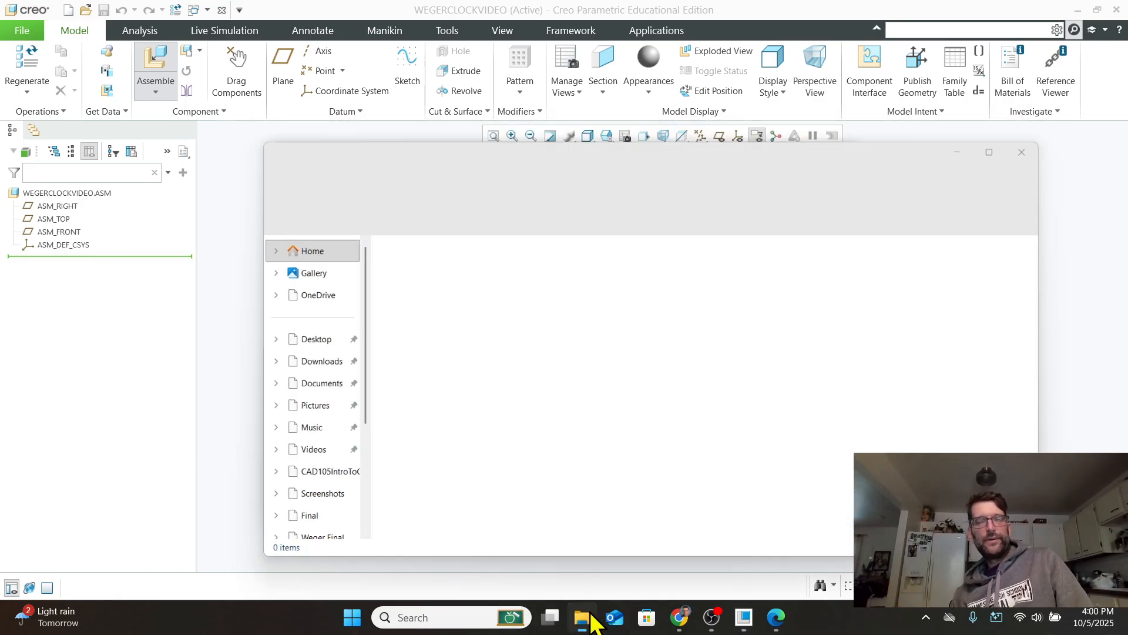
pyautogui.click(589, 619)
pyautogui.click(581, 625)
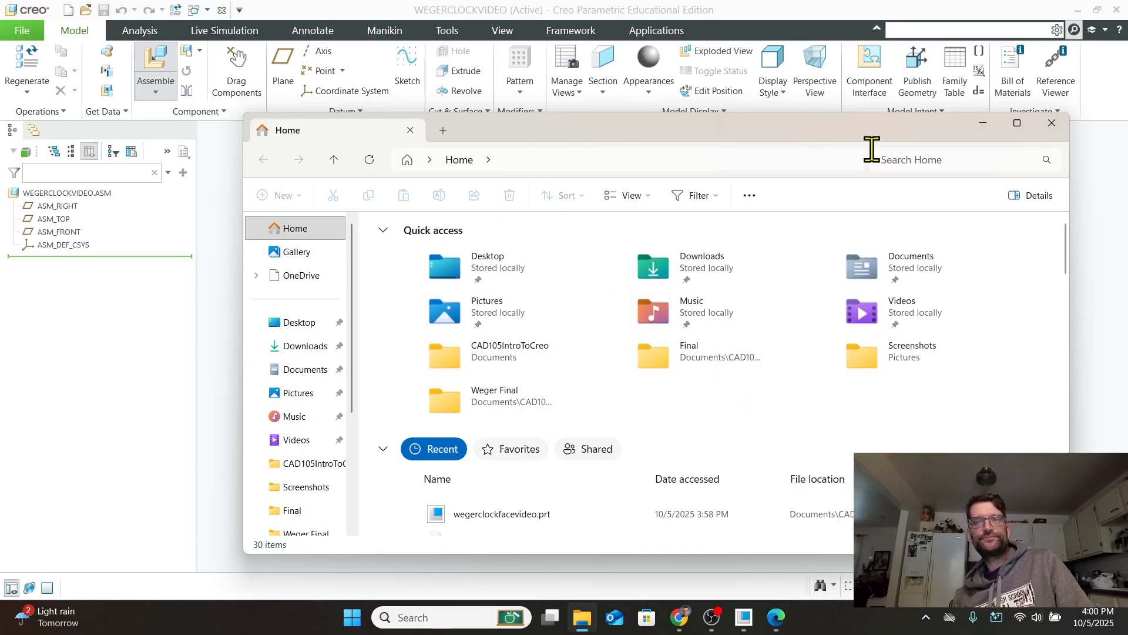
pyautogui.click(905, 160)
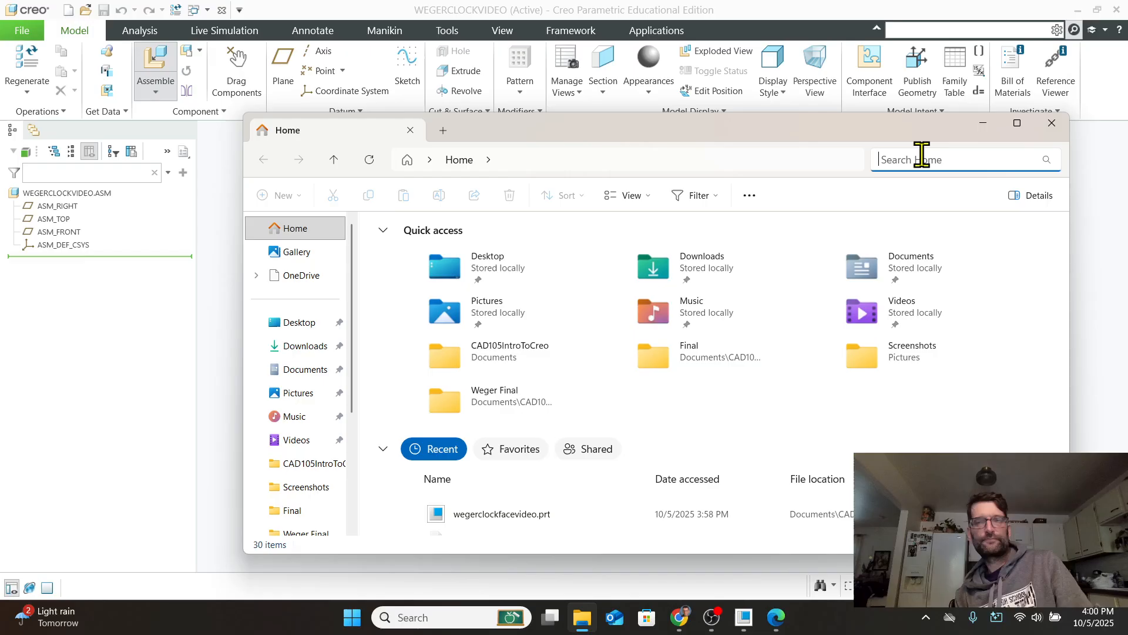
pyautogui.write('weger')
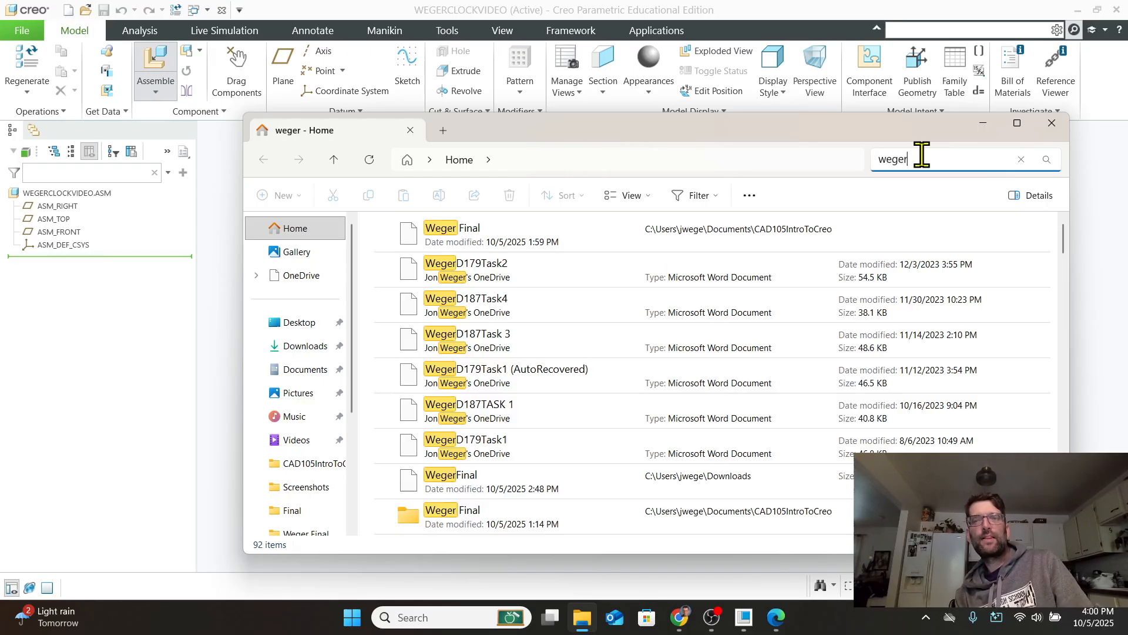
pyautogui.write('cl')
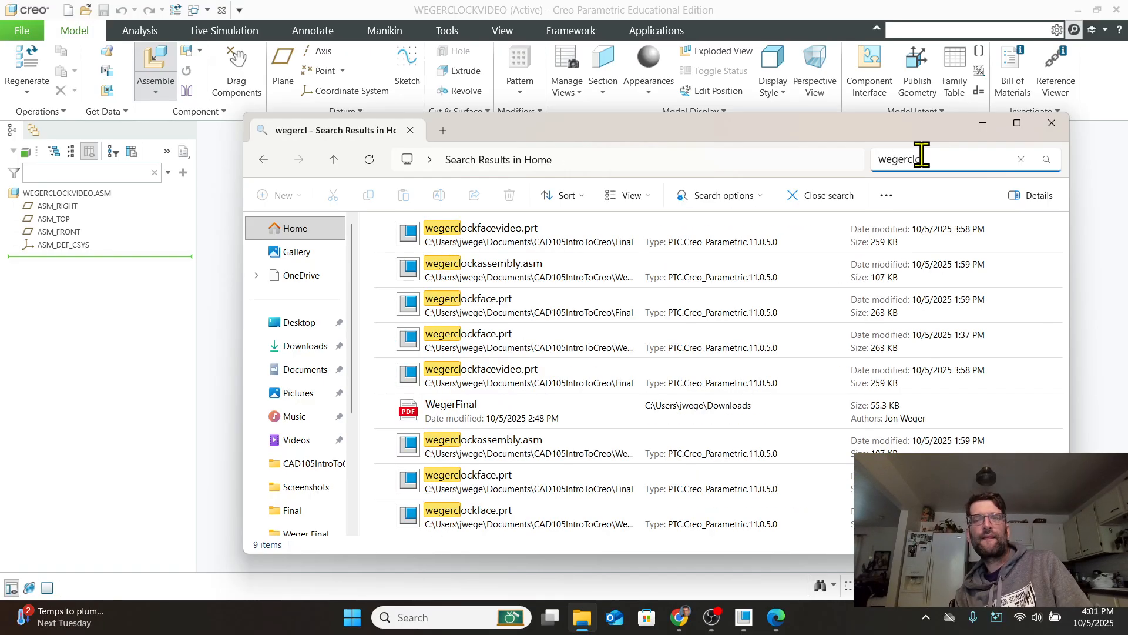
pyautogui.write('o')
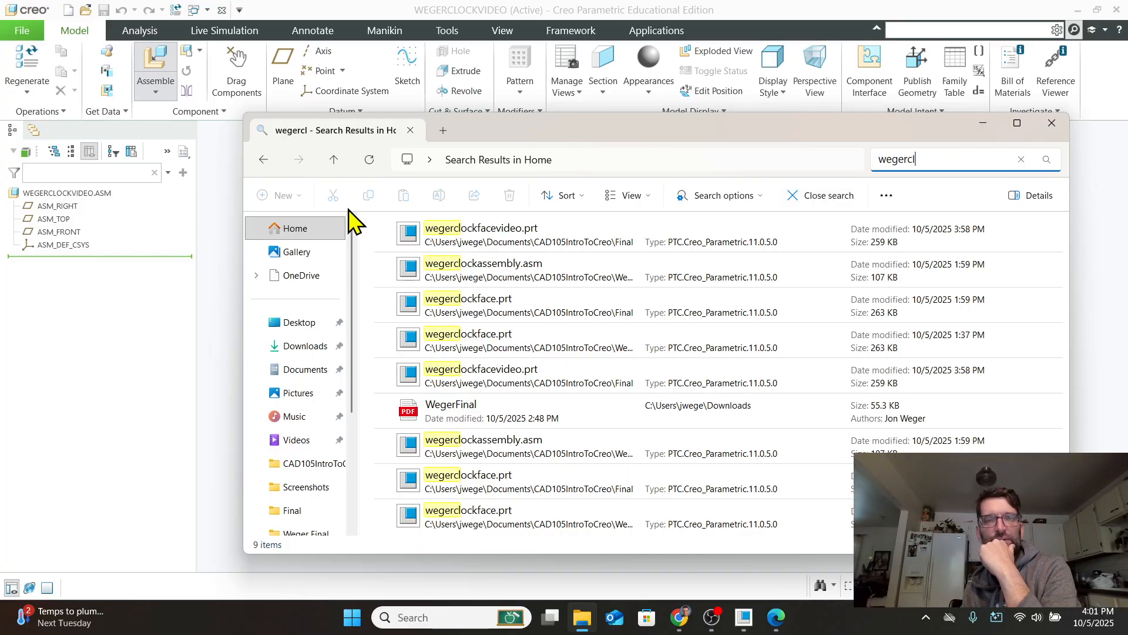
# Move wegerclockfacevideo.prt from the Final folder up into the CAD105IntroToCreo folder.
pyautogui.click(309, 463)
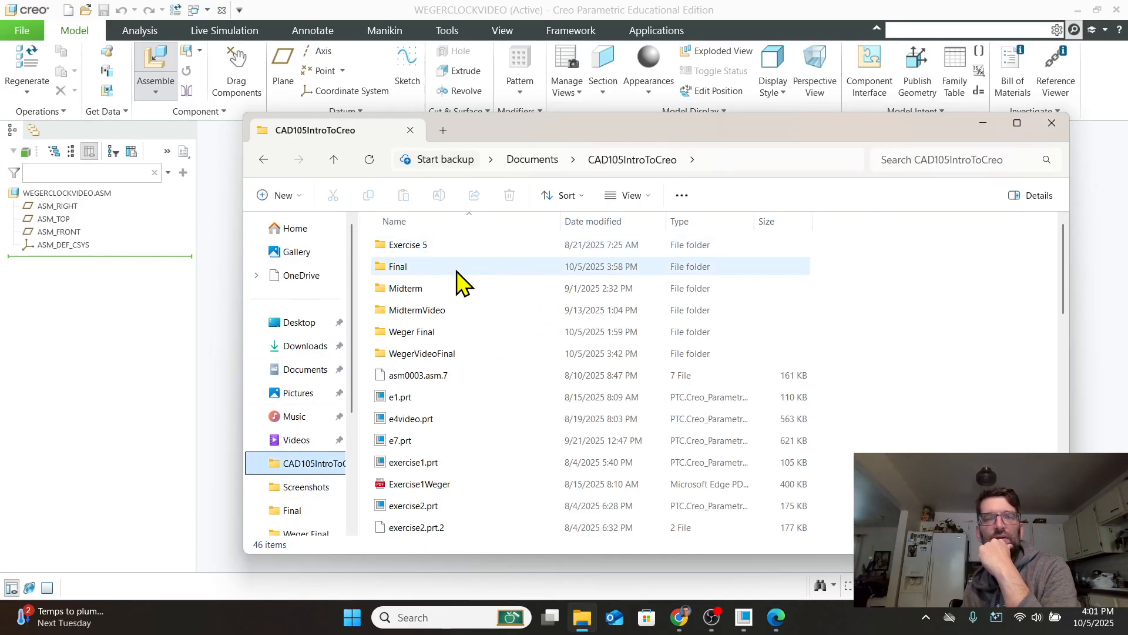
pyautogui.doubleClick(407, 269)
pyautogui.scroll(-1, 491, 414)
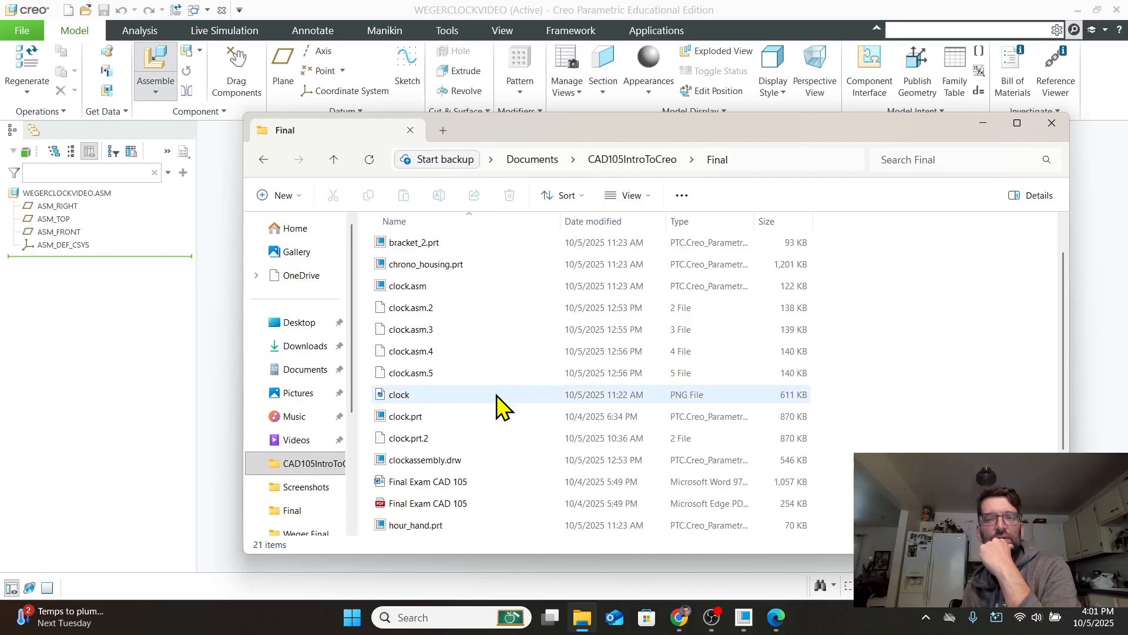
pyautogui.scroll(-2, 486, 436)
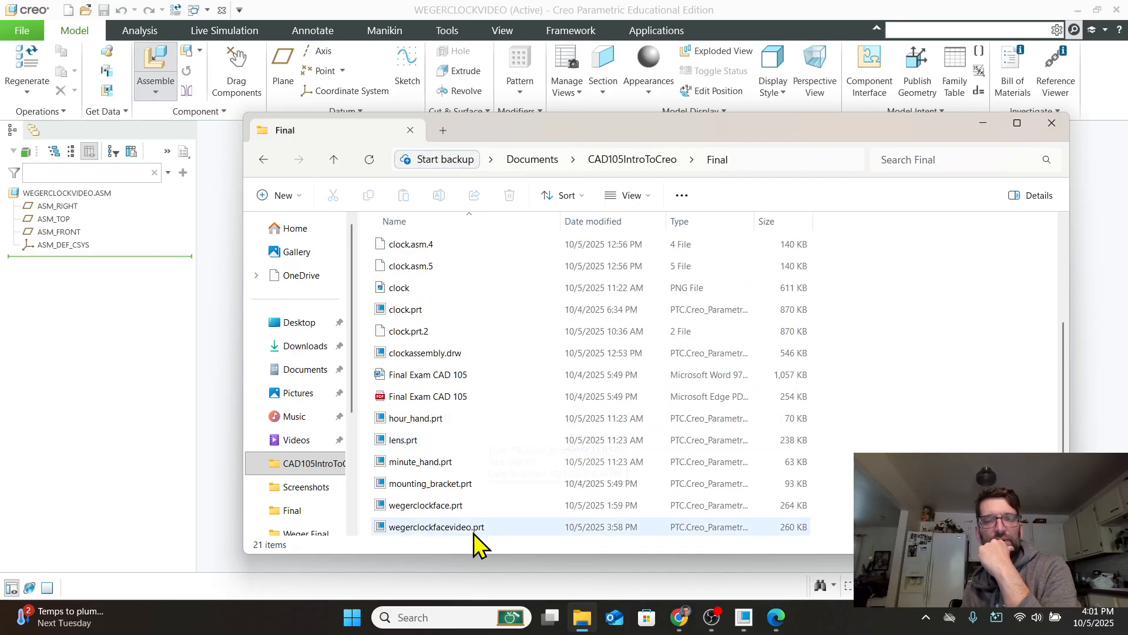
pyautogui.click(440, 528)
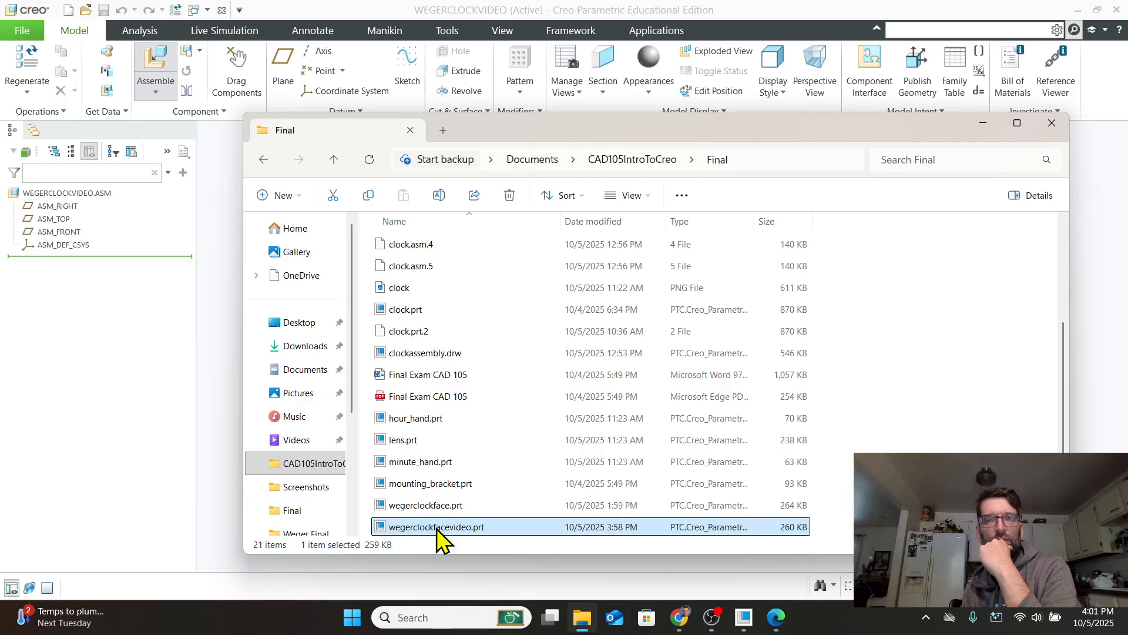
pyautogui.moveTo(436, 529); pyautogui.dragTo(650, 166)
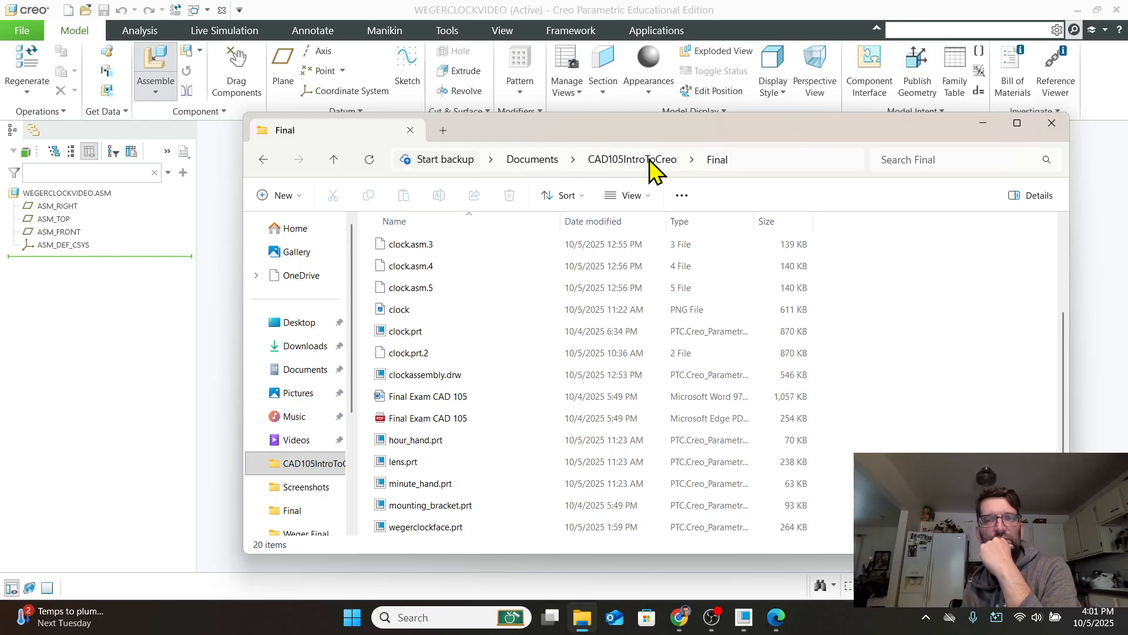
pyautogui.scroll(3, 652, 326)
pyautogui.scroll(-3, 674, 330)
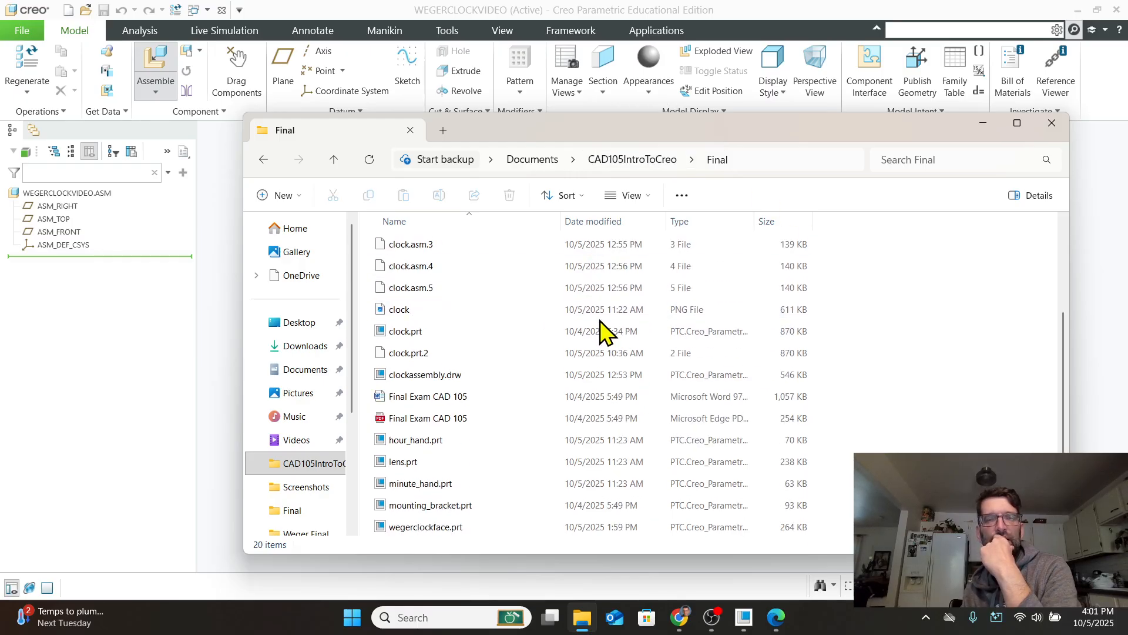
# Move wegerclockfacevideo.prt from the CAD105IntroToCreo folder into its WegerVideoFinal subfolder and open that subfolder to check its files.
pyautogui.scroll(3, 606, 332)
pyautogui.click(652, 164)
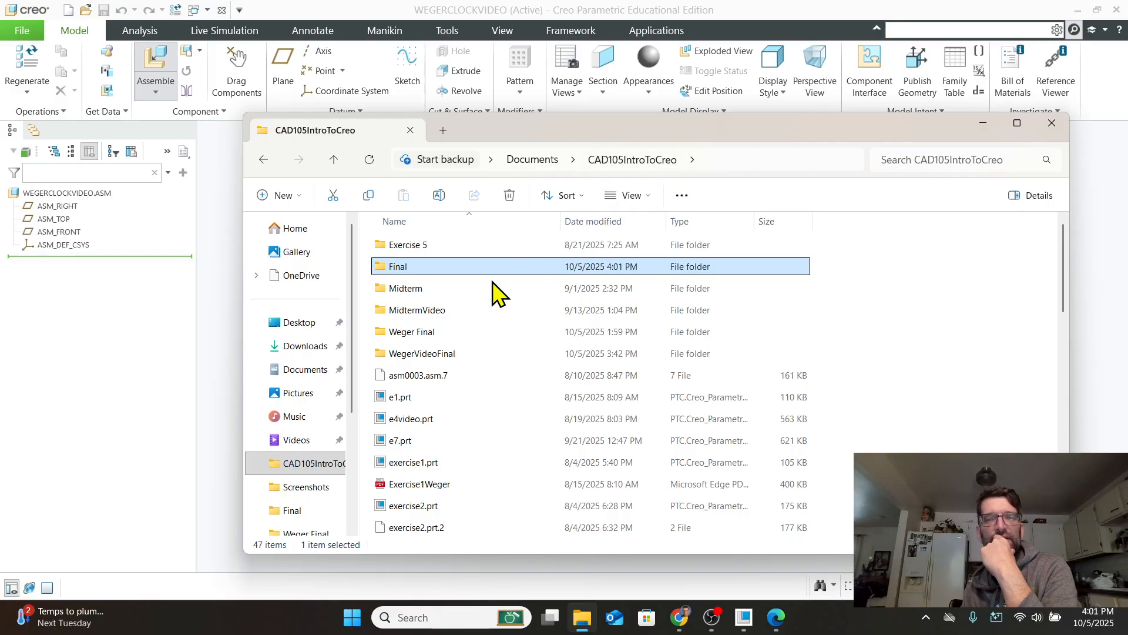
pyautogui.scroll(-10, 472, 345)
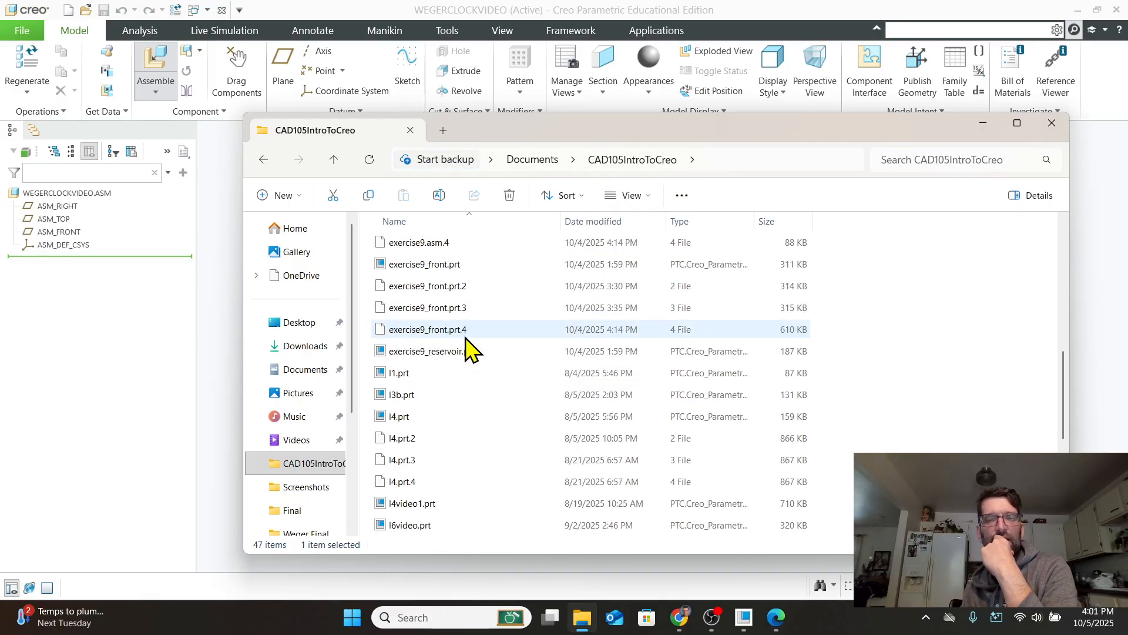
pyautogui.moveTo(451, 507); pyautogui.dragTo(482, 358)
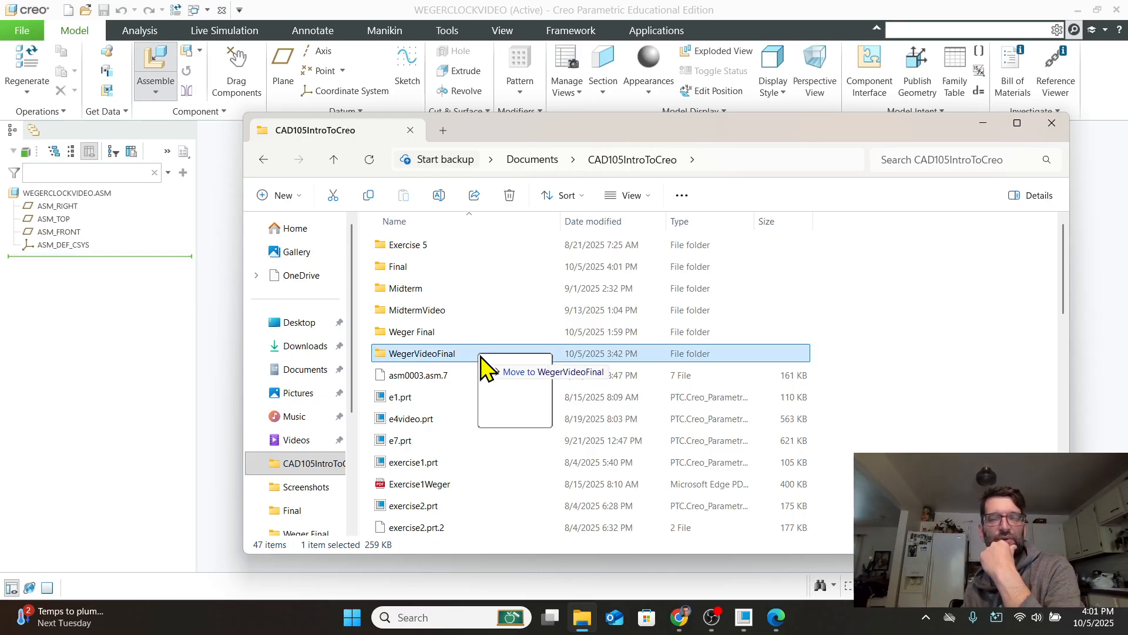
pyautogui.moveTo(482, 357)
pyautogui.mouseDown()
pyautogui.moveTo(464, 356)
pyautogui.moveTo(483, 342)
pyautogui.moveTo(466, 364)
pyautogui.mouseUp()
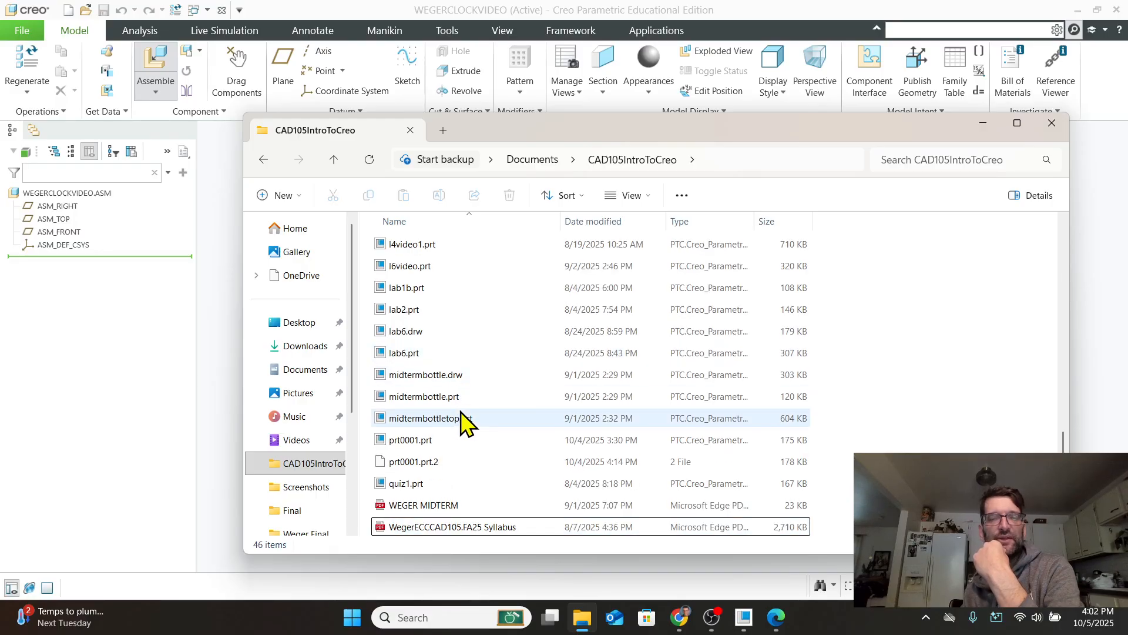
pyautogui.scroll(6, 476, 333)
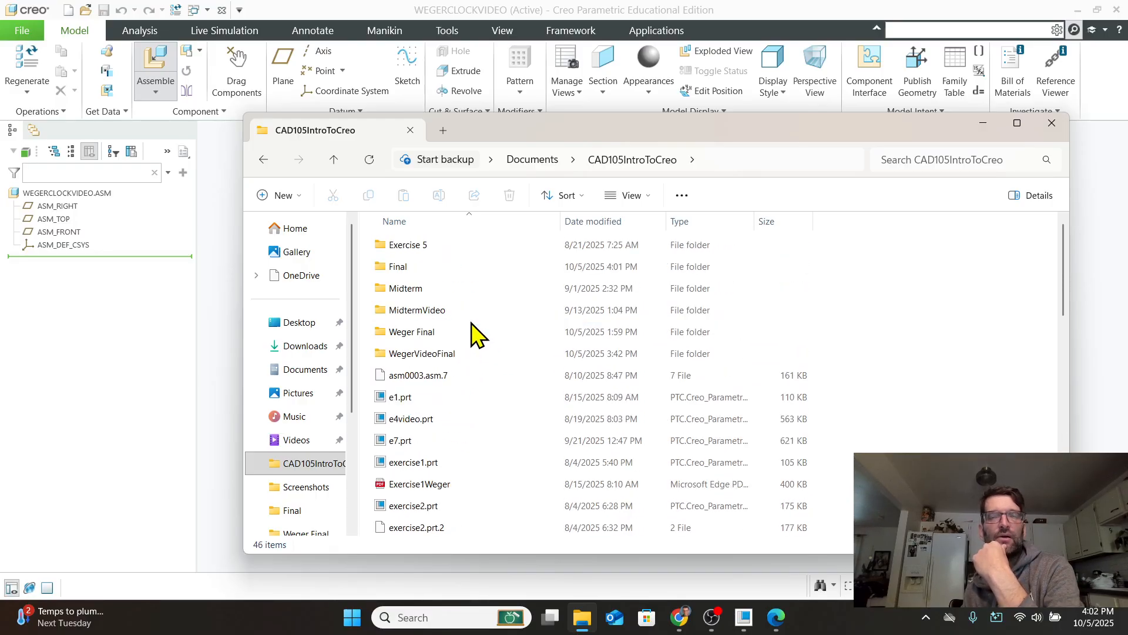
pyautogui.doubleClick(433, 355)
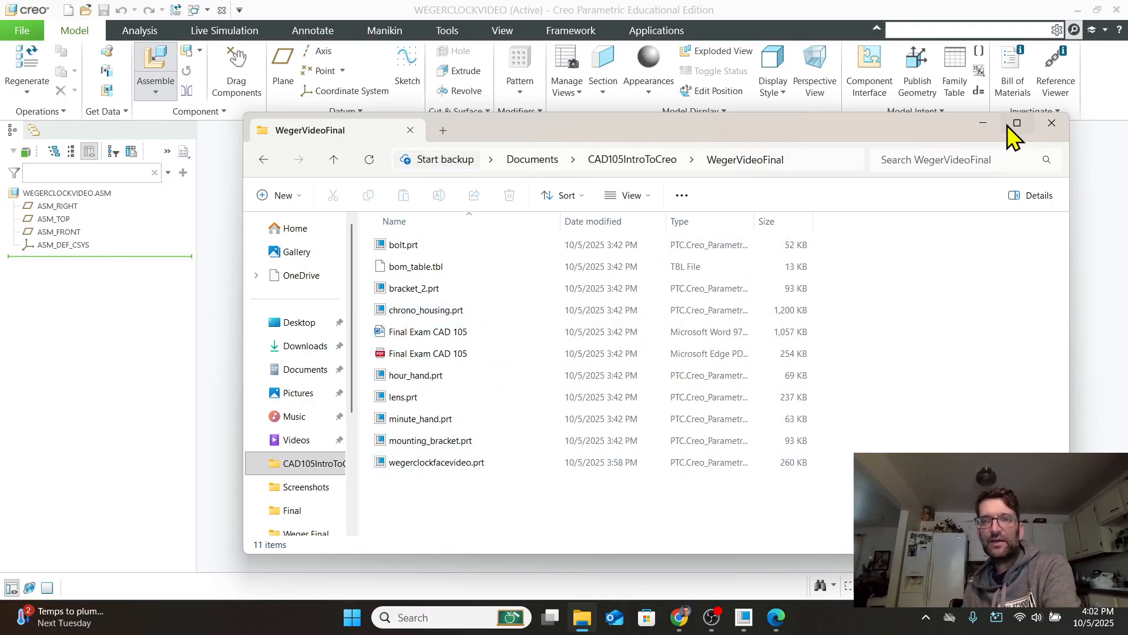
# Return to Creo, reload the WegerVideoFinal folder's listing and insert wegerclockfacevideo.prt into the assembly.
pyautogui.click(988, 125)
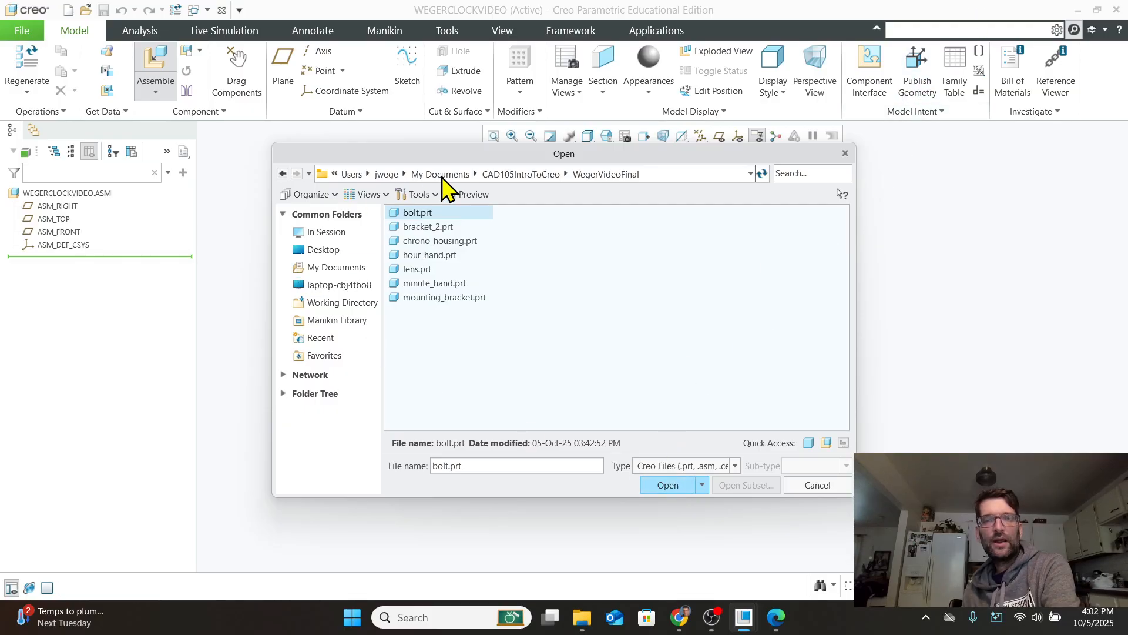
pyautogui.click(511, 175)
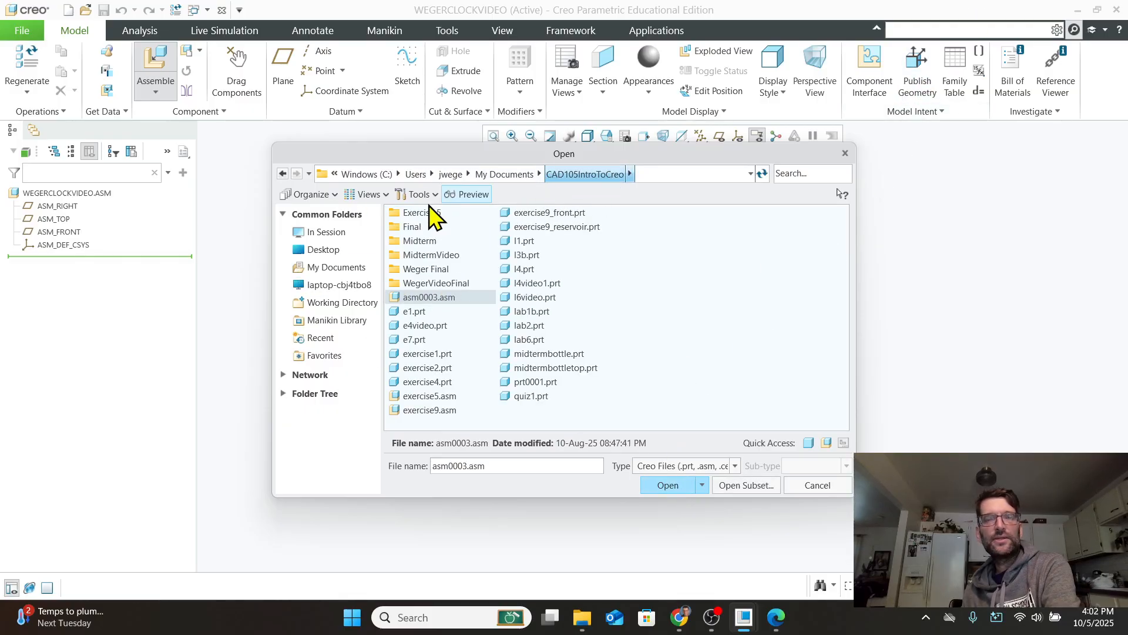
pyautogui.doubleClick(427, 282)
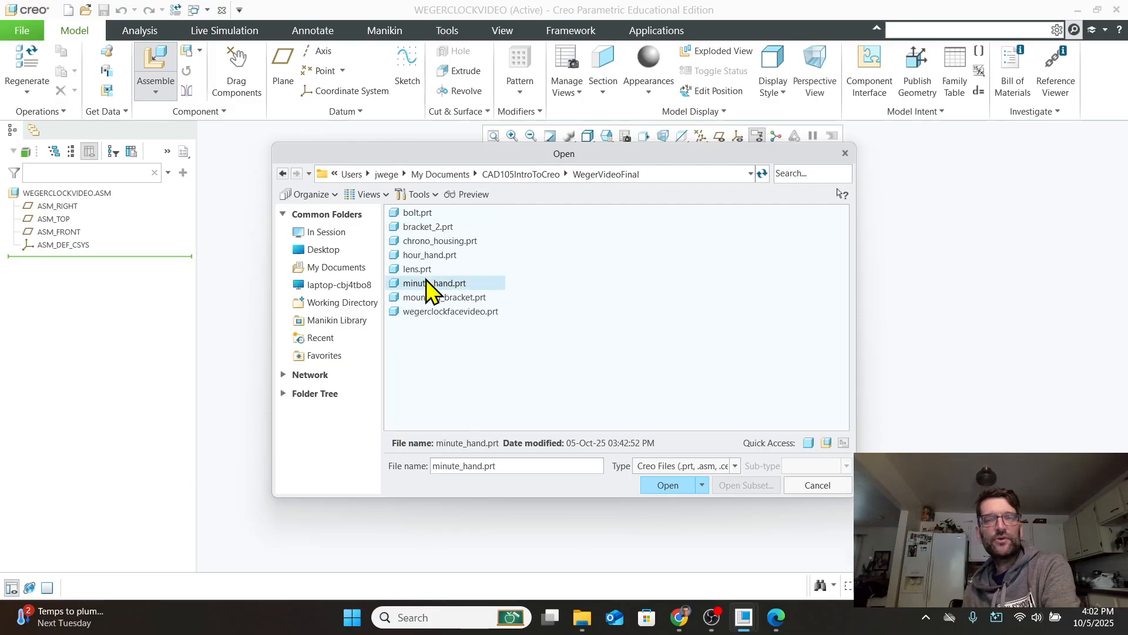
pyautogui.click(450, 311)
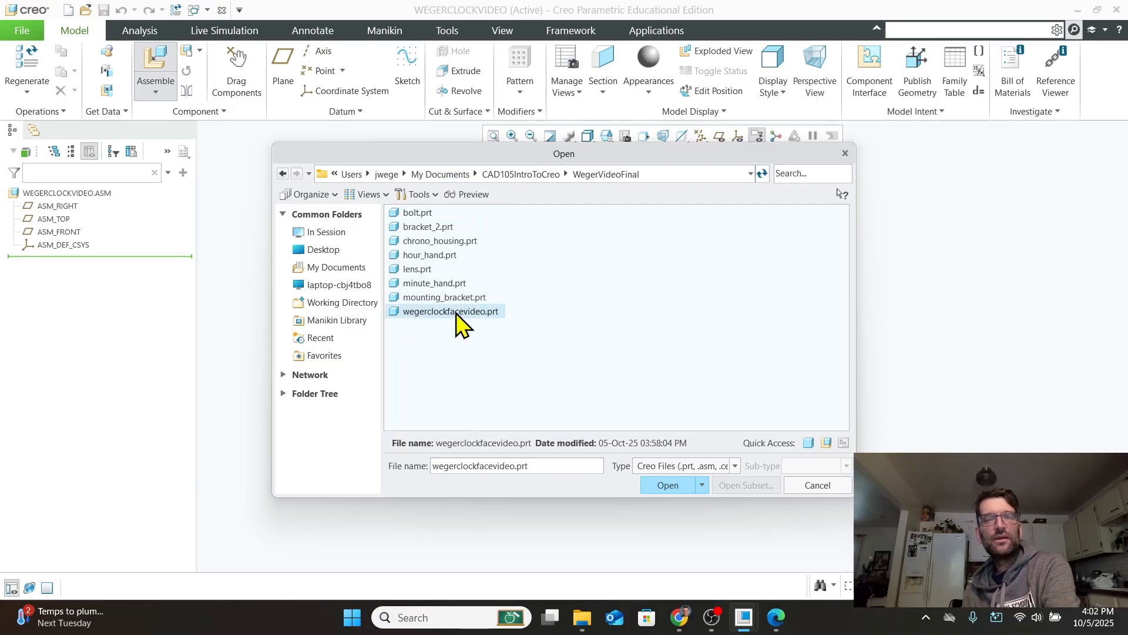
pyautogui.click(664, 486)
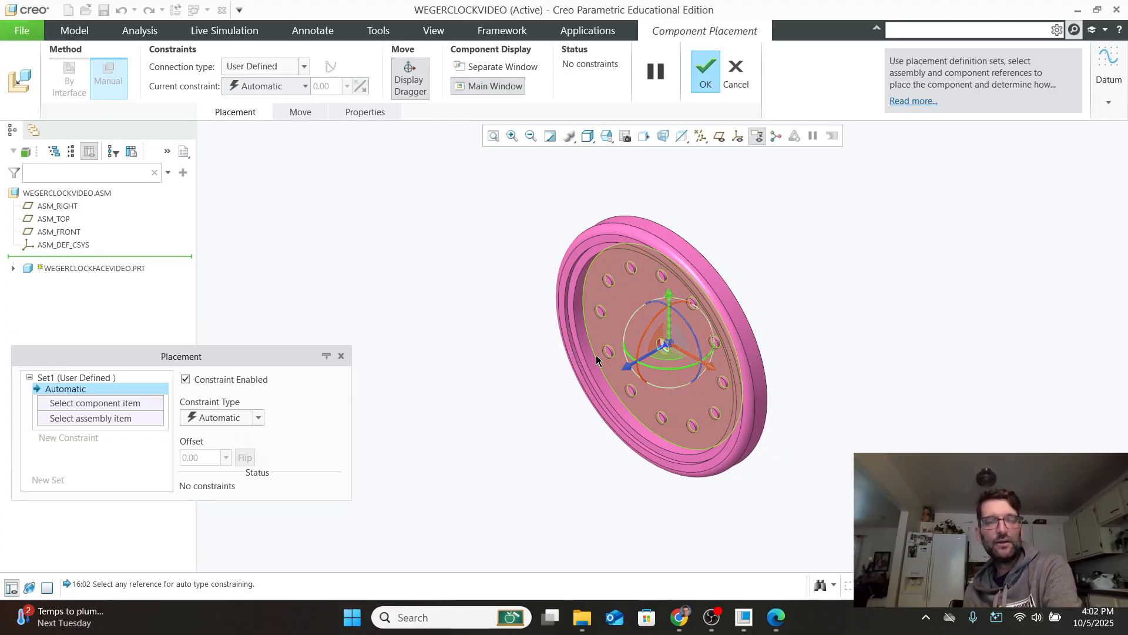
# Fix the clock face at the assembly origin with a Default constraint and accept its placement.
pyautogui.click(258, 417)
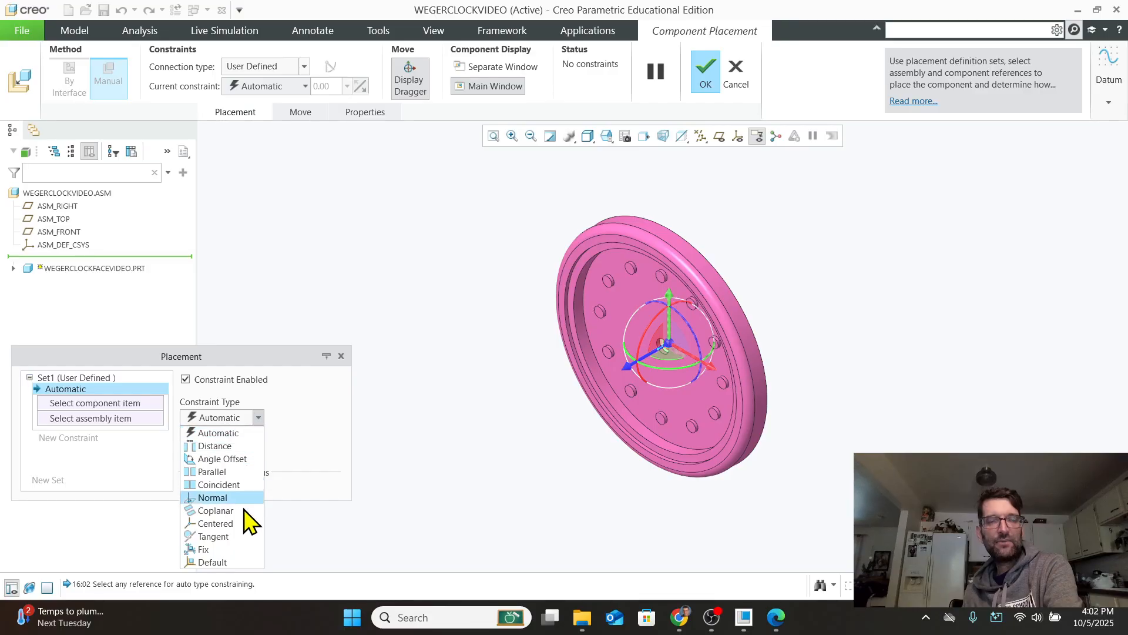
pyautogui.click(224, 561)
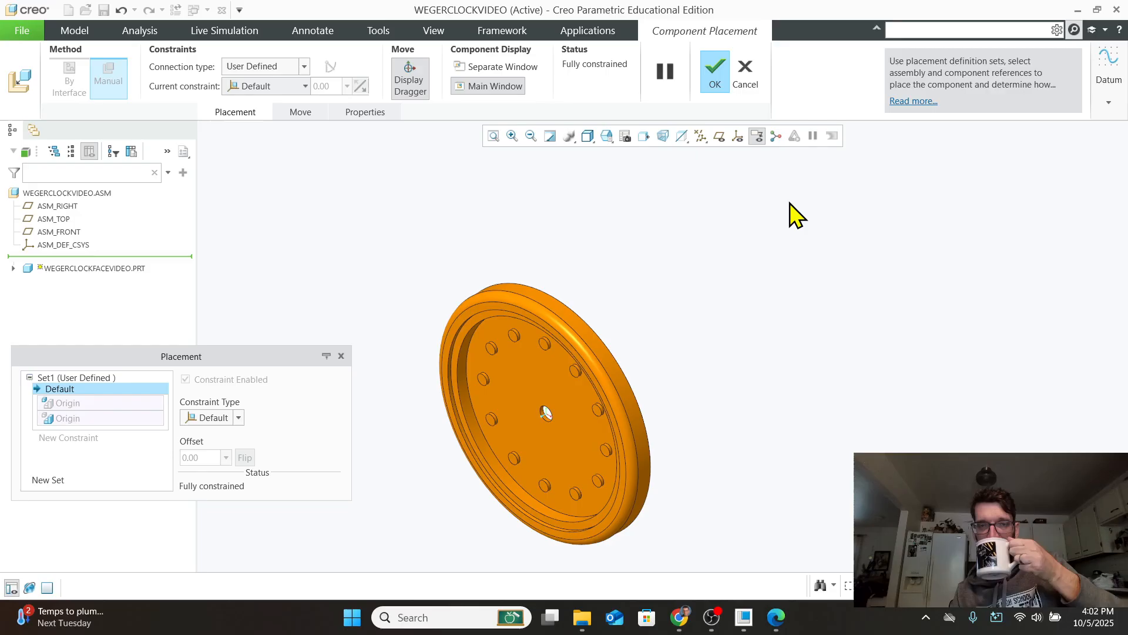
pyautogui.click(709, 84)
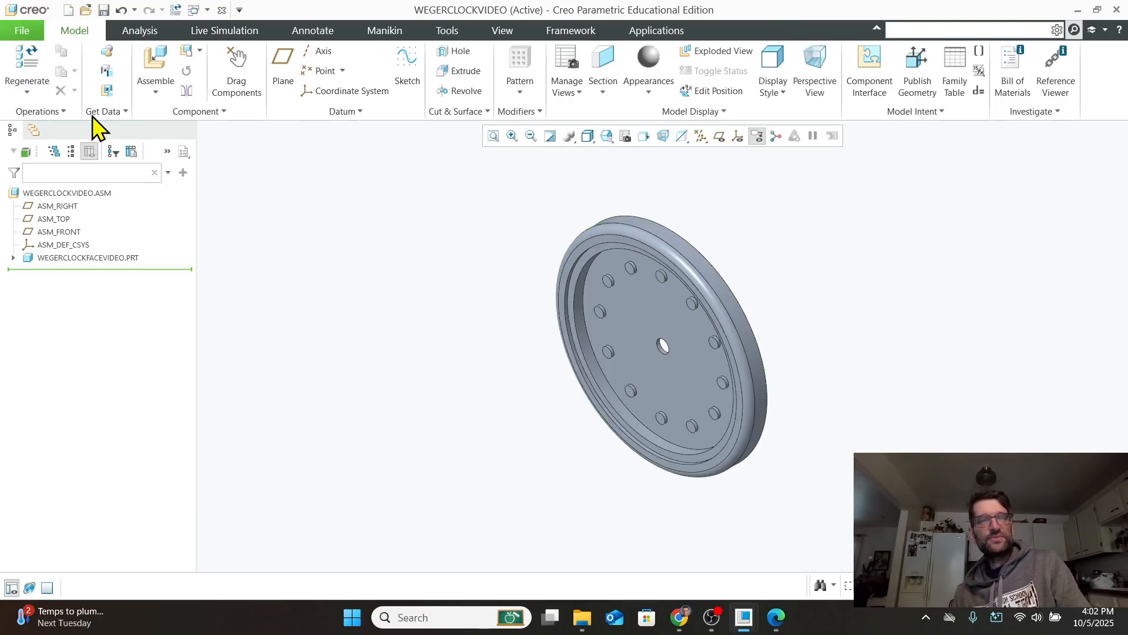
# Insert chrono_housing.prt from WegerVideoFinal into the assembly and move the component clear of the clock face.
pyautogui.click(149, 67)
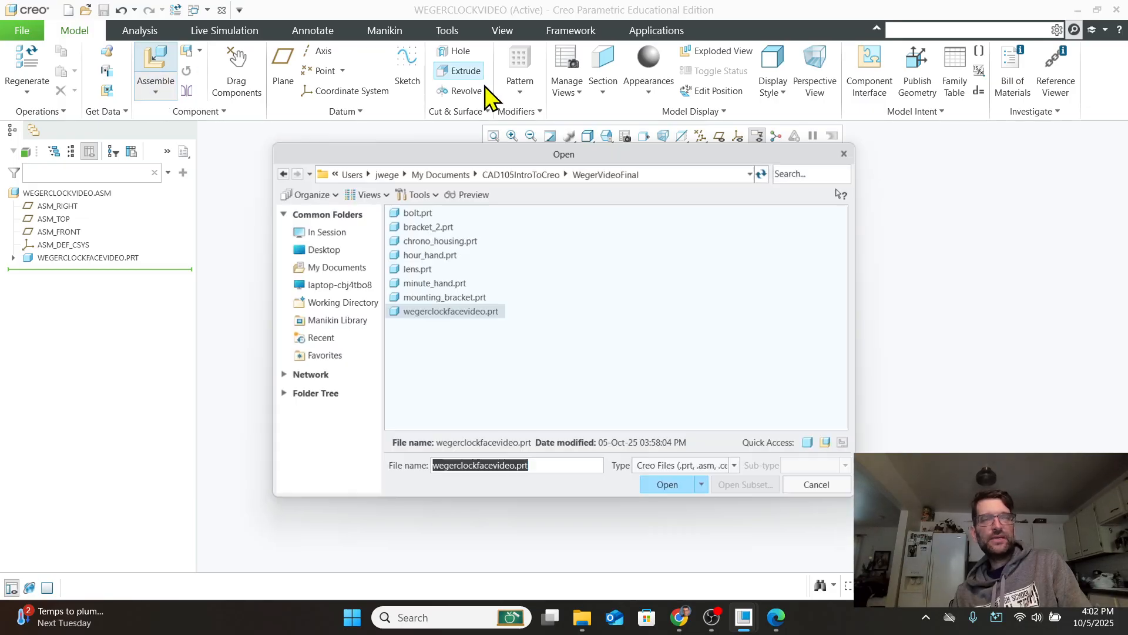
pyautogui.click(424, 241)
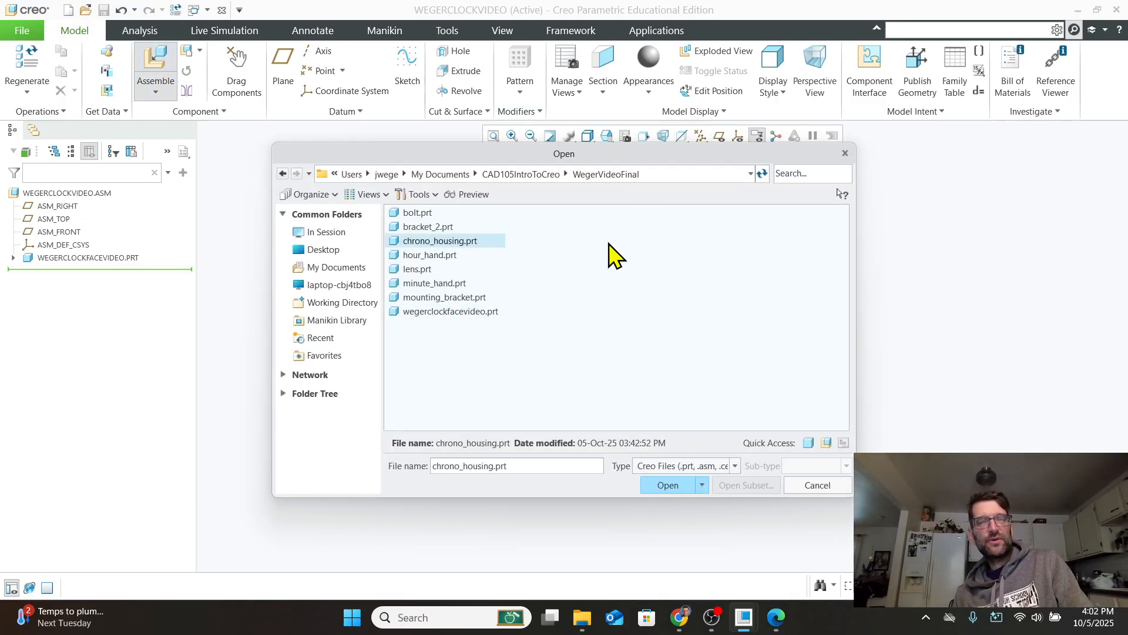
pyautogui.click(668, 486)
pyautogui.moveTo(847, 441); pyautogui.dragTo(861, 450, button='middle')
pyautogui.moveTo(693, 477); pyautogui.dragTo(820, 410)
pyautogui.moveTo(892, 418); pyautogui.dragTo(884, 269)
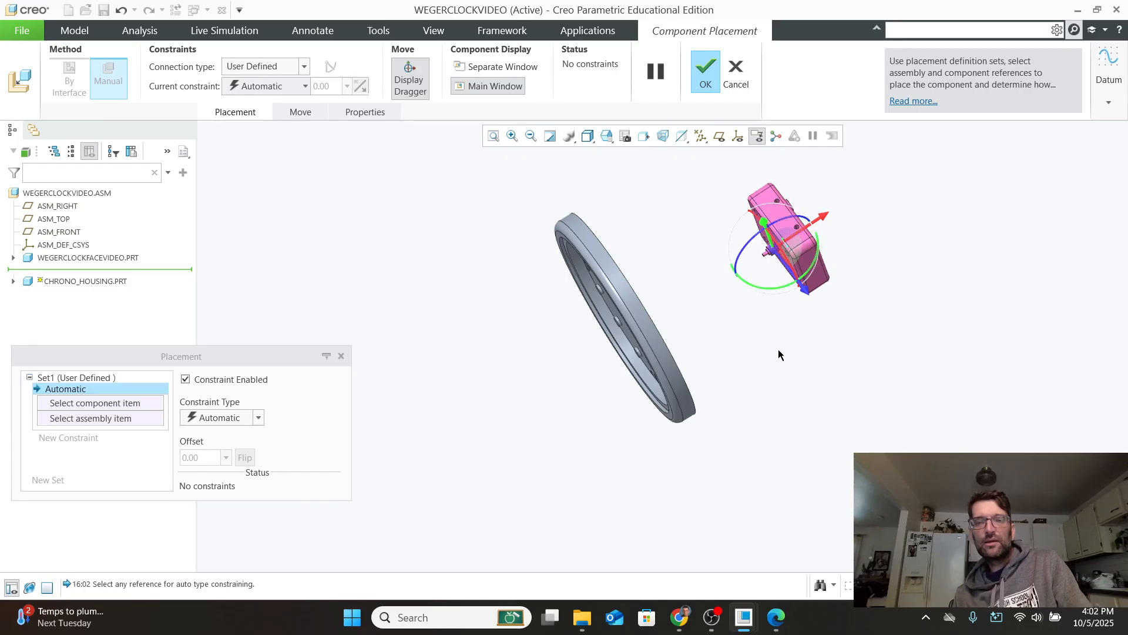
# Start constraining the chrono housing, taking the cylindrical surface of the clock face's centre hole as the assembly reference.
pyautogui.moveTo(778, 355); pyautogui.dragTo(755, 365, button='middle')
pyautogui.scroll(10, 679, 309)
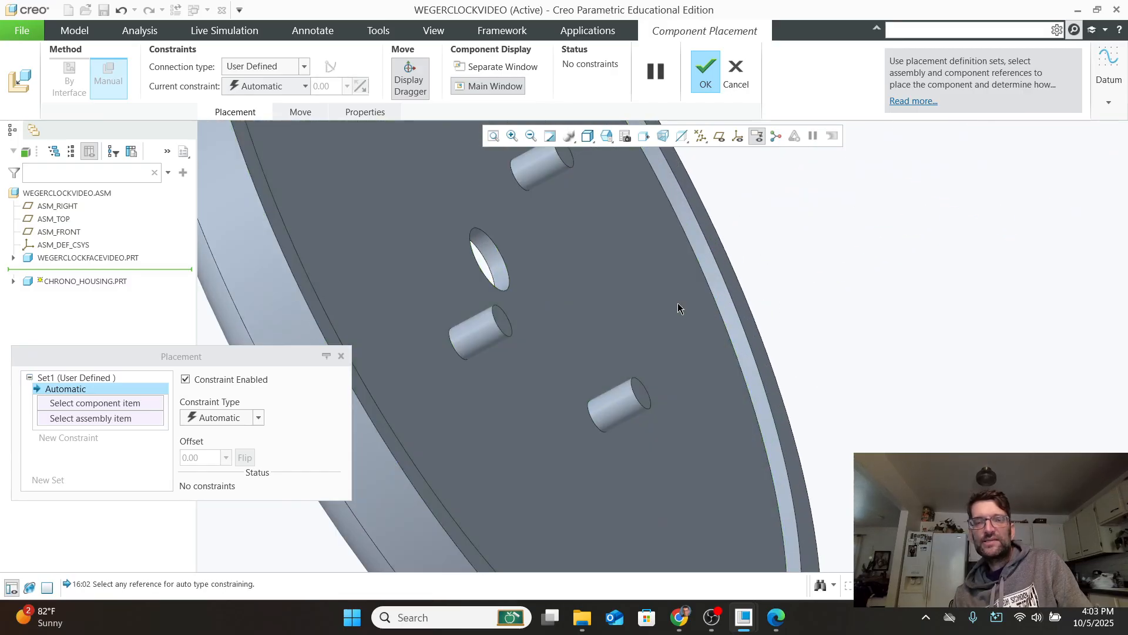
pyautogui.click(488, 264)
pyautogui.moveTo(801, 265); pyautogui.dragTo(869, 203, button='middle')
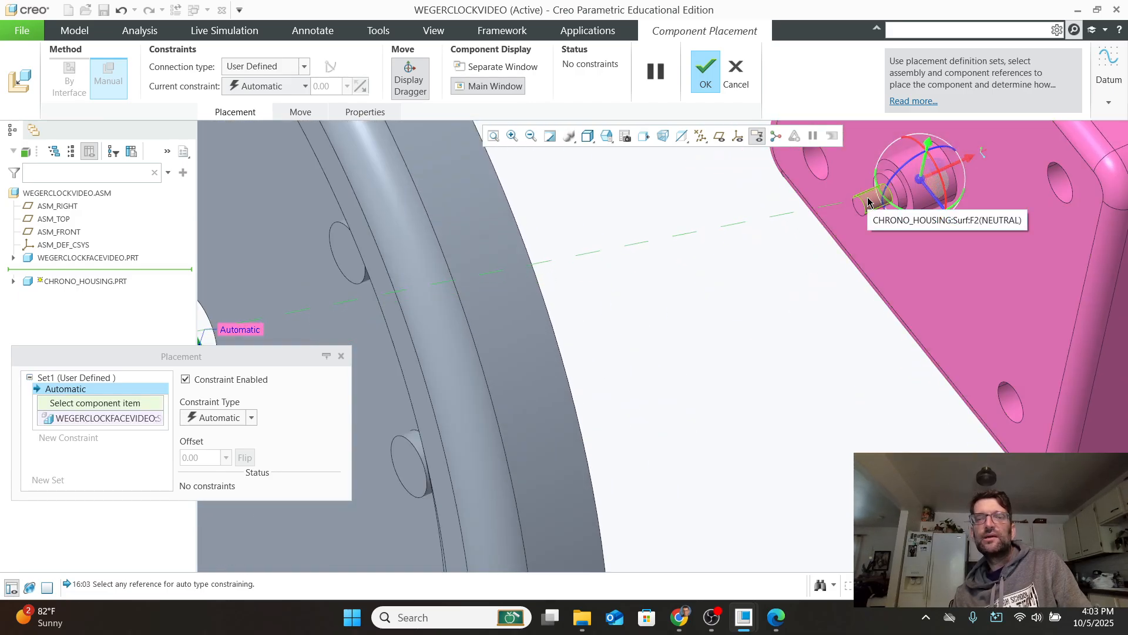
# Constrain the housing's shaft coincident with the clock face's centre hole and check the alignment in the BACK view.
pyautogui.click(868, 203)
pyautogui.scroll(-5, 811, 350)
pyautogui.moveTo(811, 350); pyautogui.dragTo(848, 391, button='middle')
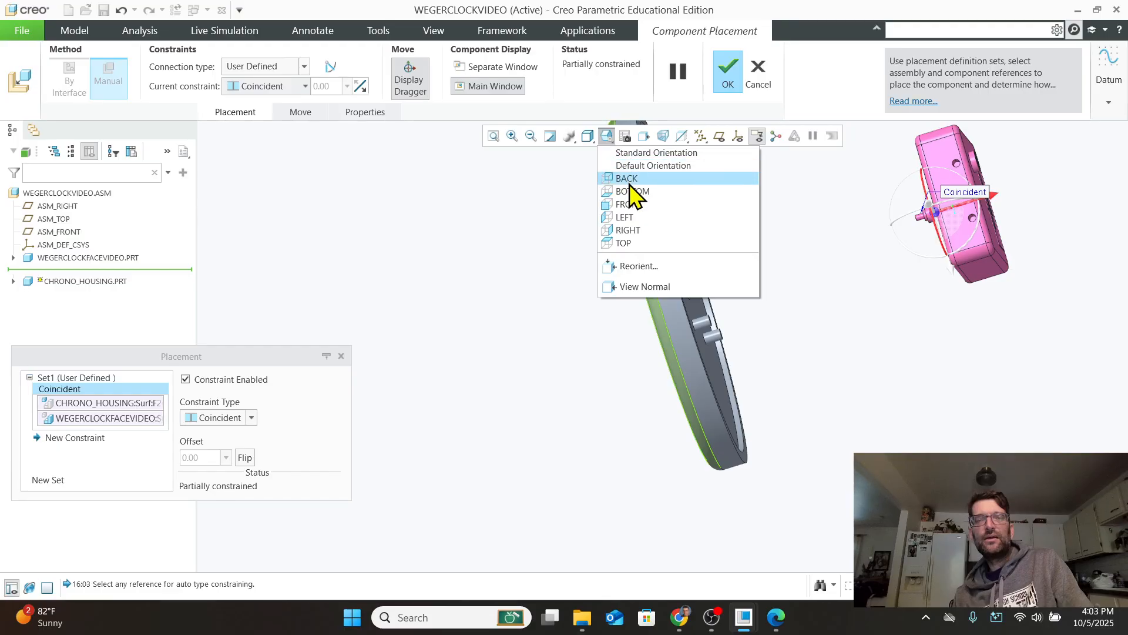
pyautogui.click(629, 179)
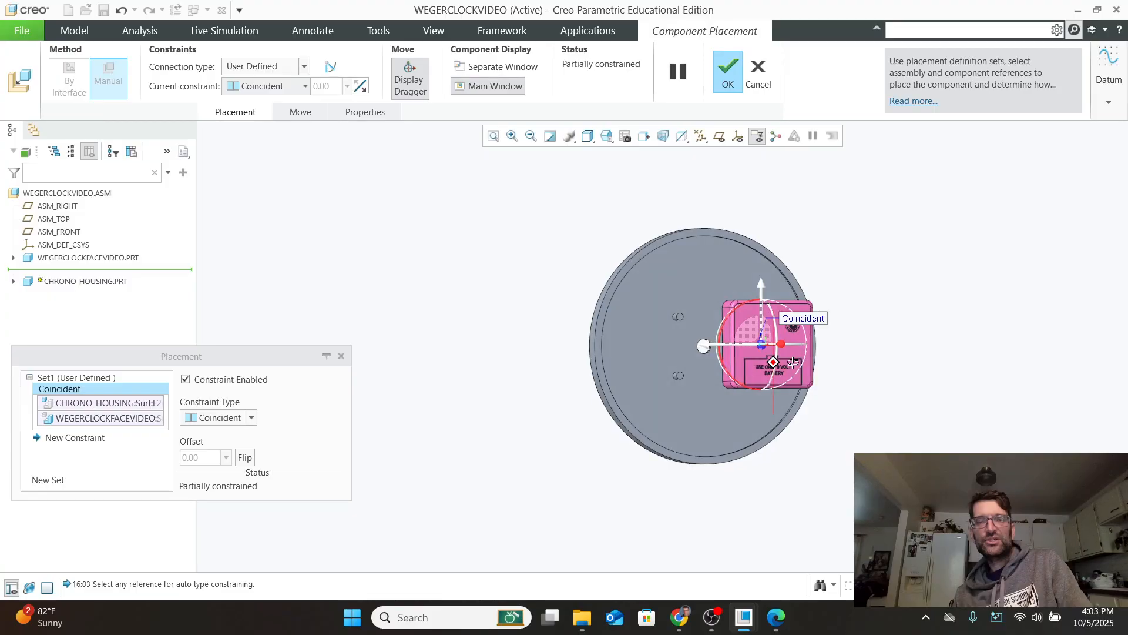
pyautogui.scroll(3, 684, 337)
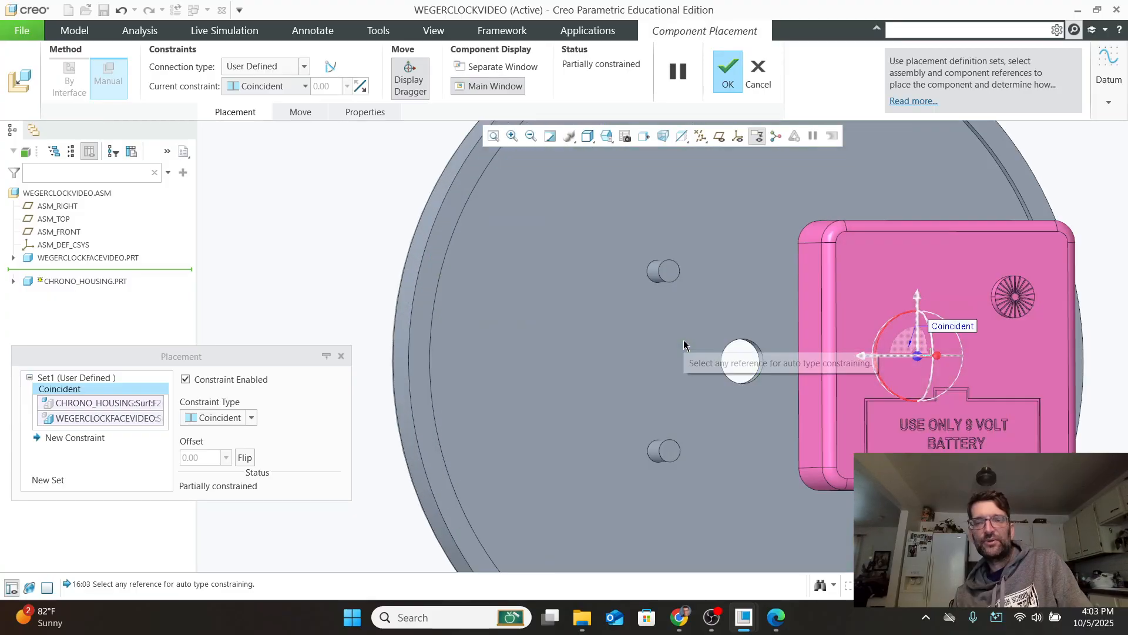
pyautogui.scroll(-3, 684, 340)
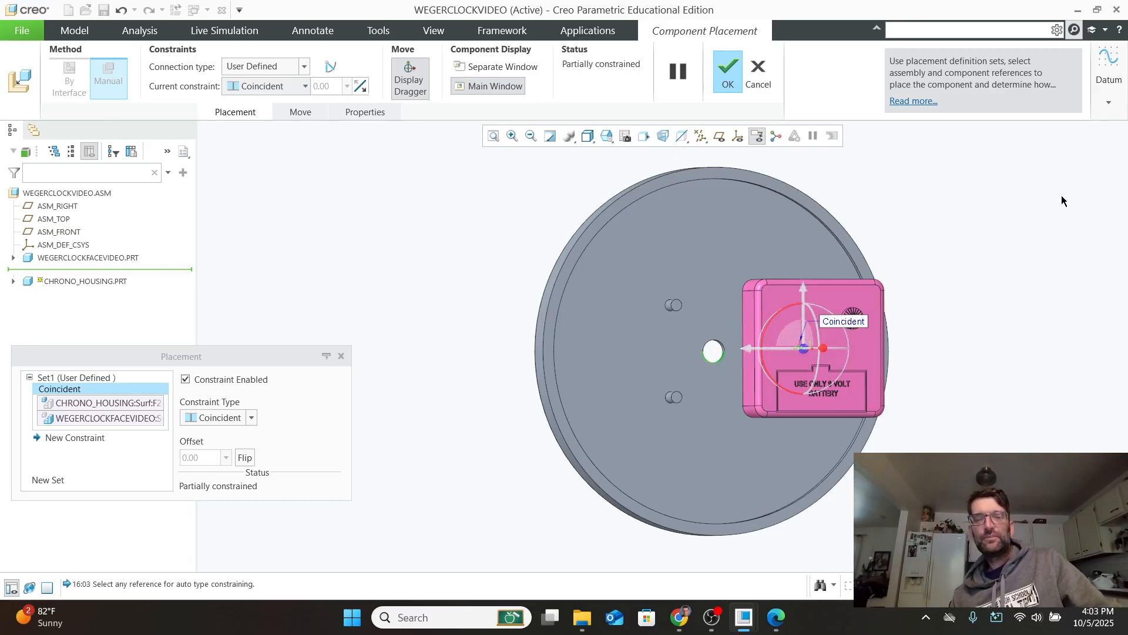
# Pair a clock face peg with the housing's mounting hole as a Coincident constraint and accept the placement.
pyautogui.moveTo(824, 516); pyautogui.dragTo(851, 497, button='middle')
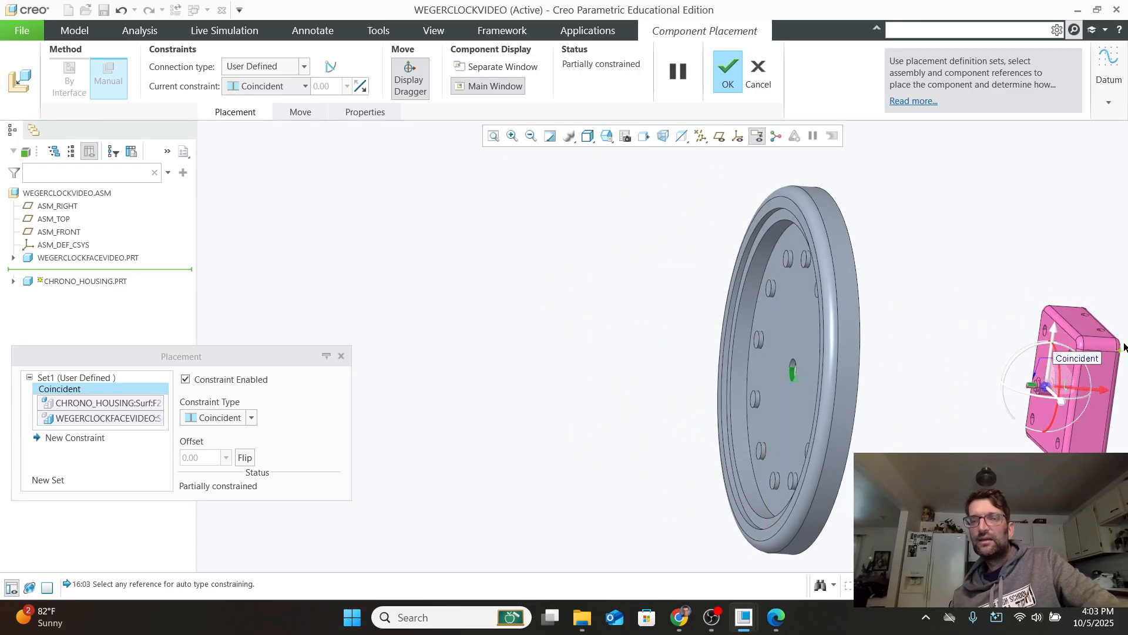
pyautogui.scroll(4, 1113, 347)
pyautogui.moveTo(898, 389); pyautogui.dragTo(874, 384, button='middle')
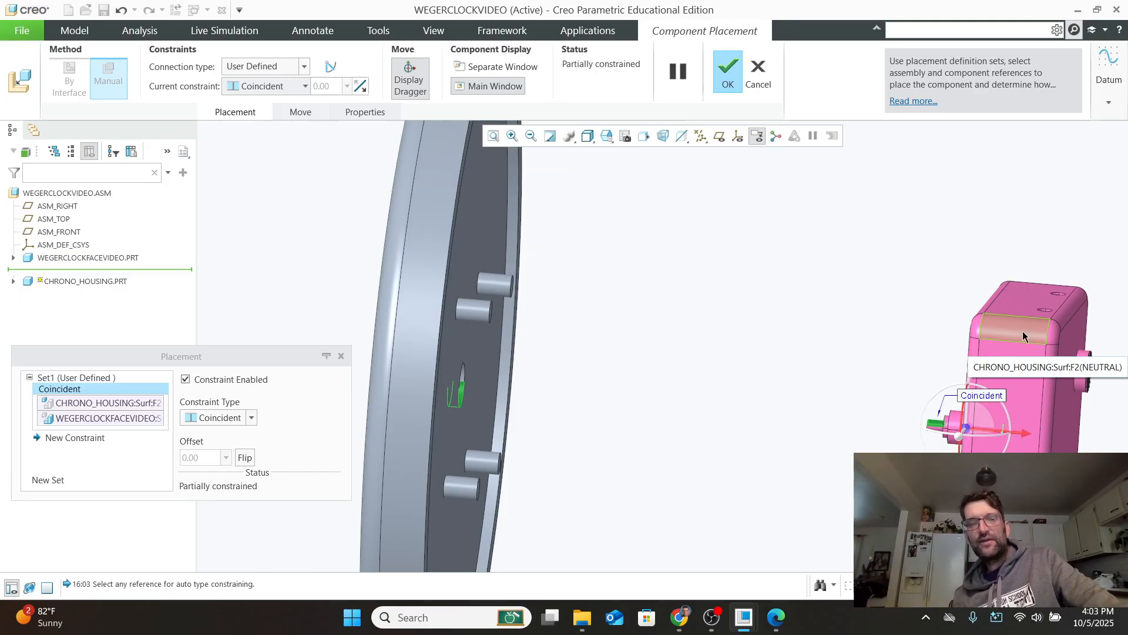
pyautogui.click(487, 306)
pyautogui.moveTo(607, 361); pyautogui.dragTo(725, 391, button='middle')
pyautogui.click(973, 362)
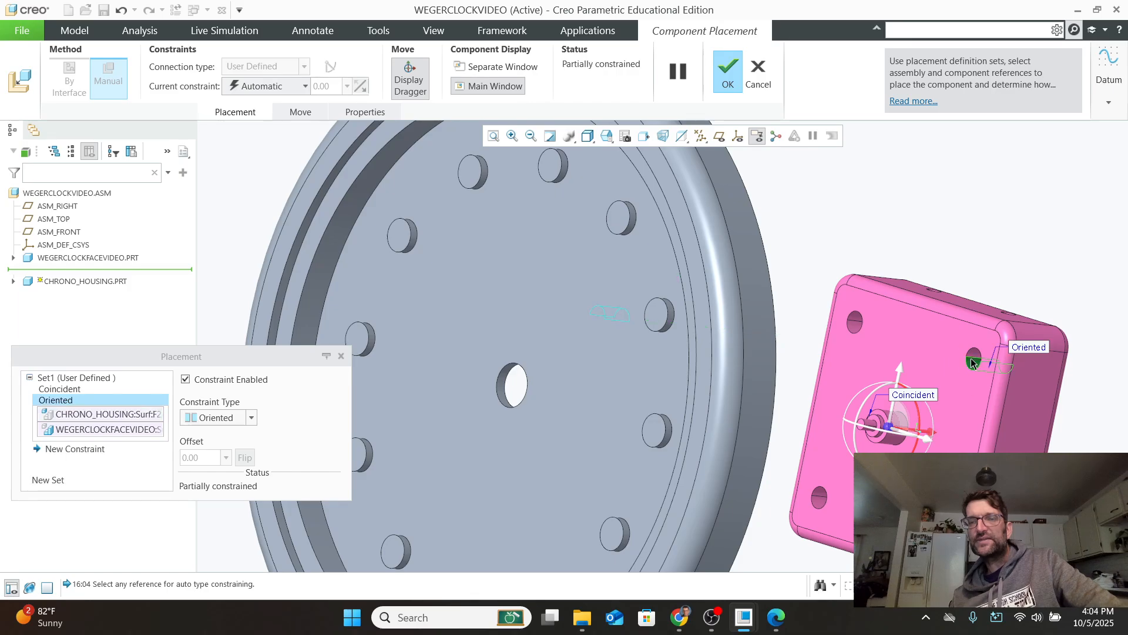
pyautogui.moveTo(796, 352); pyautogui.dragTo(612, 350, button='middle')
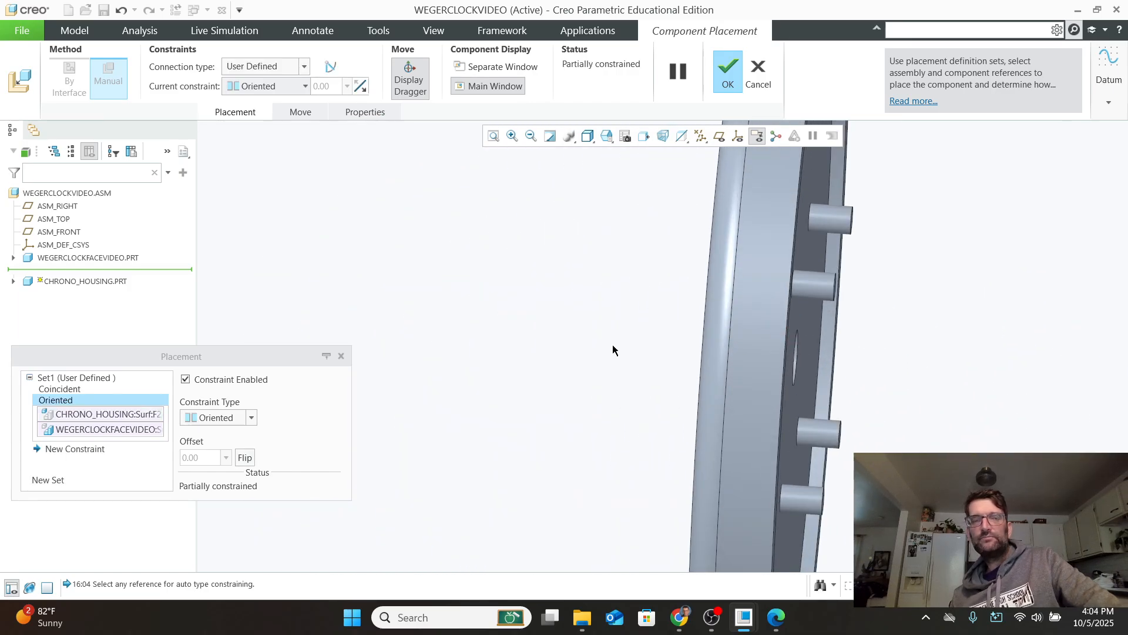
pyautogui.click(241, 418)
pyautogui.click(237, 447)
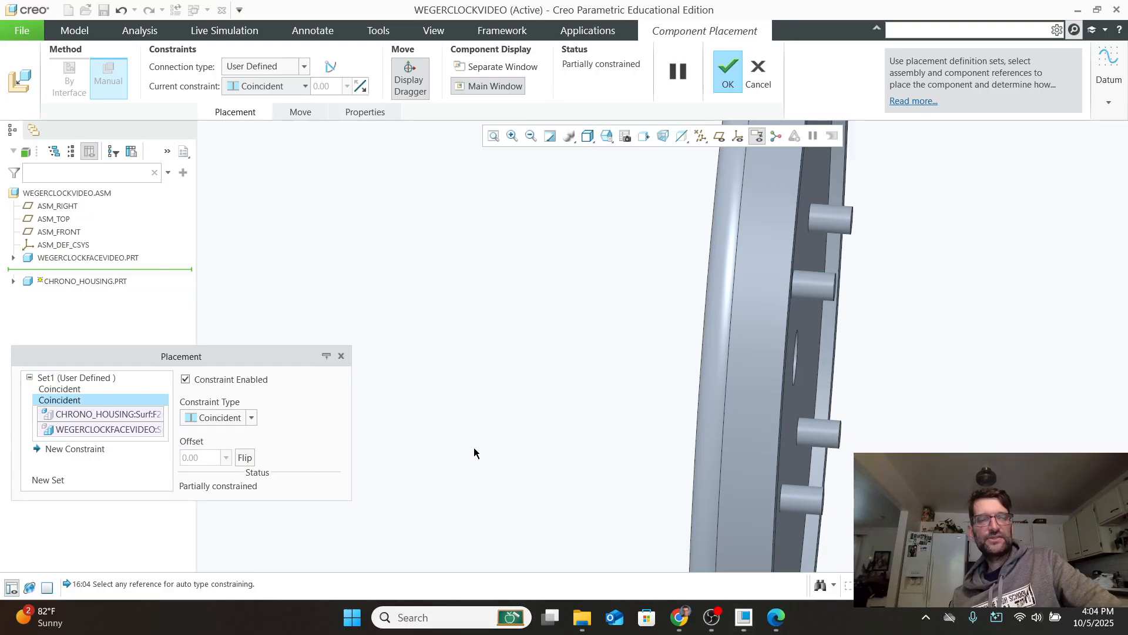
pyautogui.middleClick(676, 414)
pyautogui.scroll(-3, 882, 381)
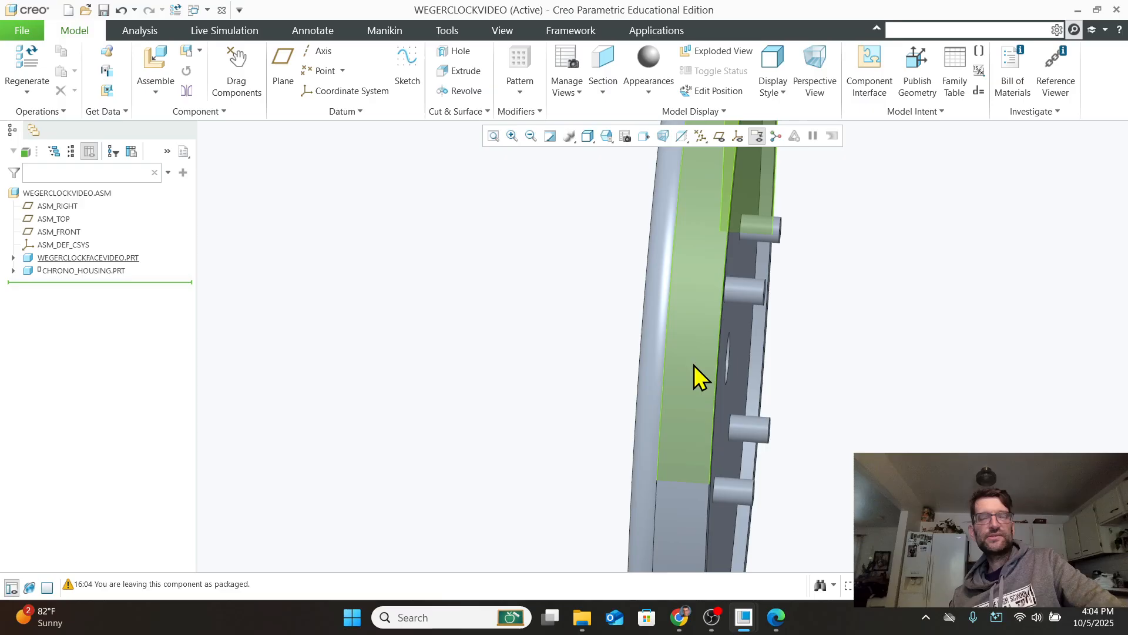
pyautogui.moveTo(896, 322); pyautogui.dragTo(763, 330, button='middle')
pyautogui.scroll(4, 764, 322)
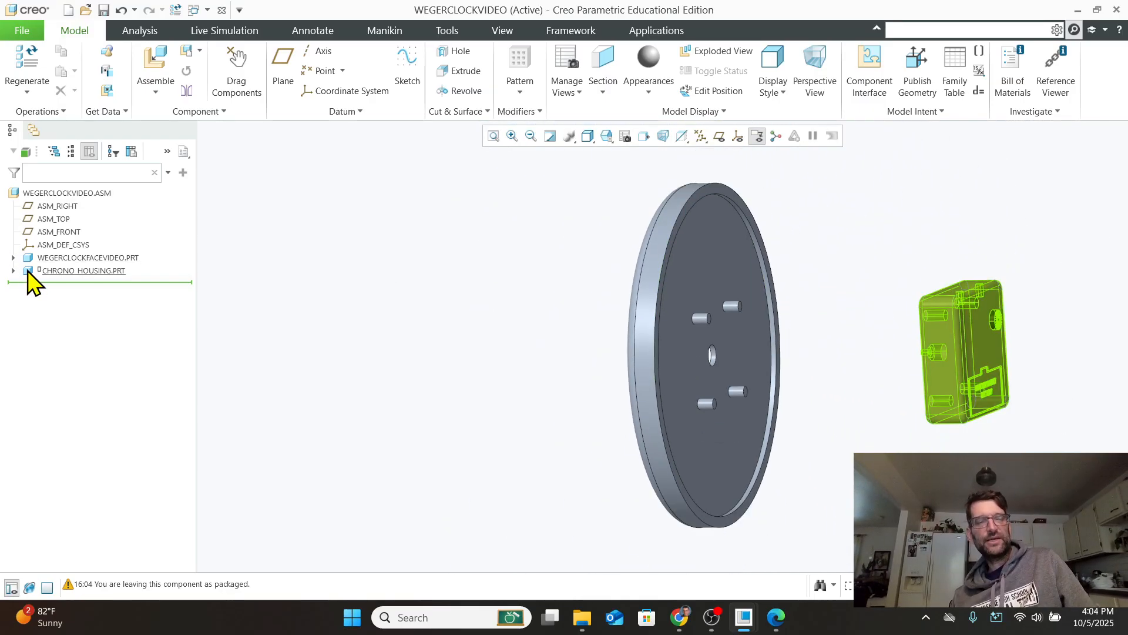
pyautogui.rightClick(55, 272)
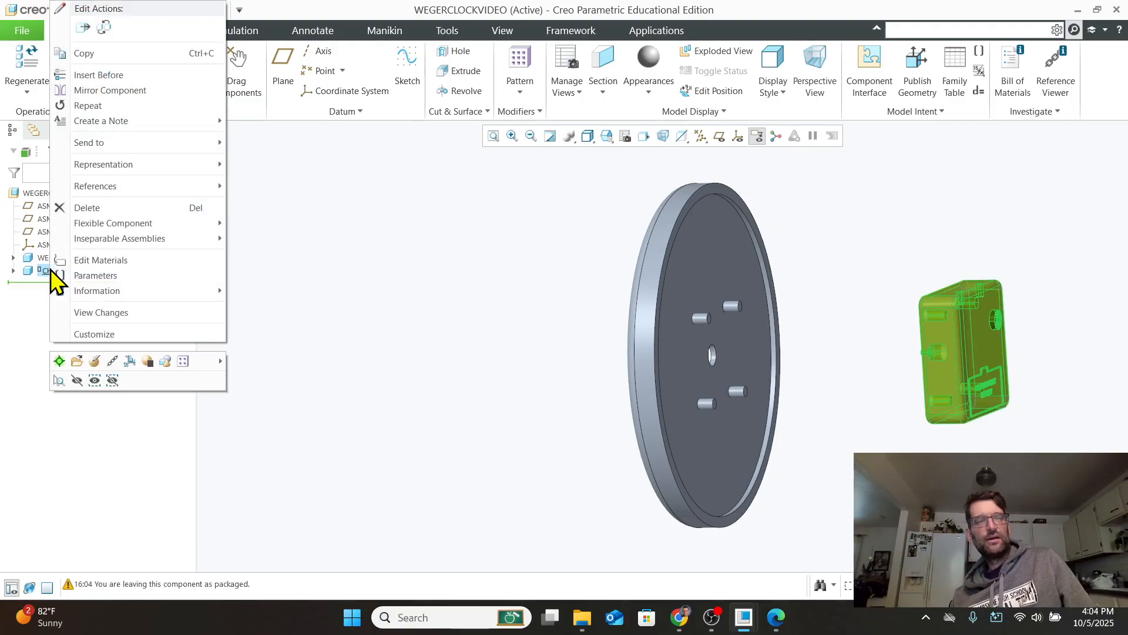
pyautogui.click(36, 272)
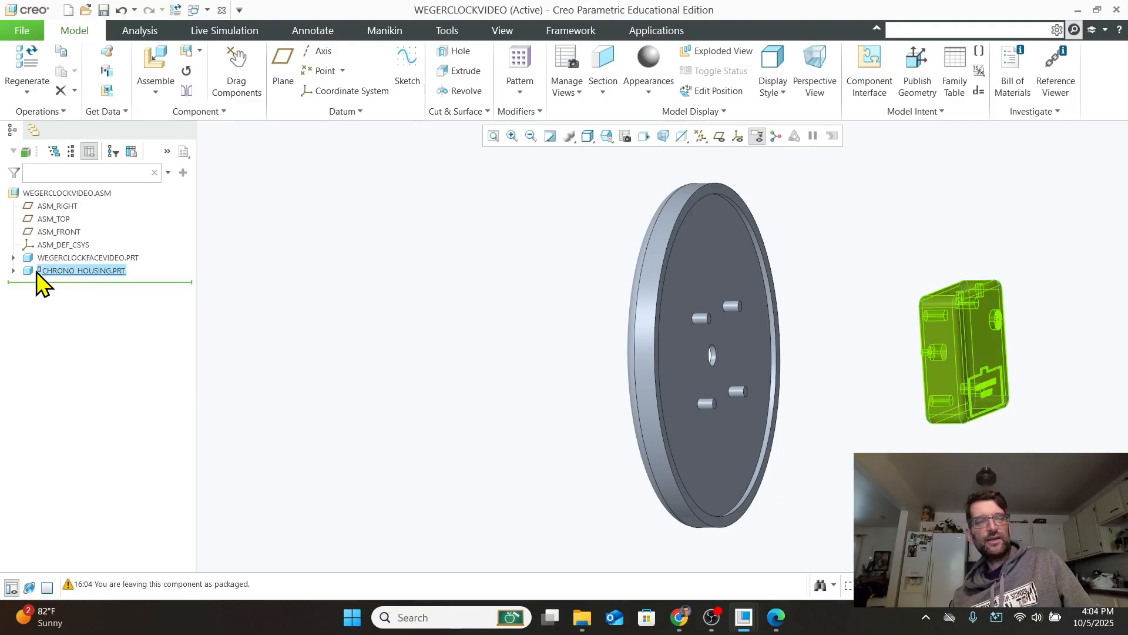
pyautogui.click(46, 271)
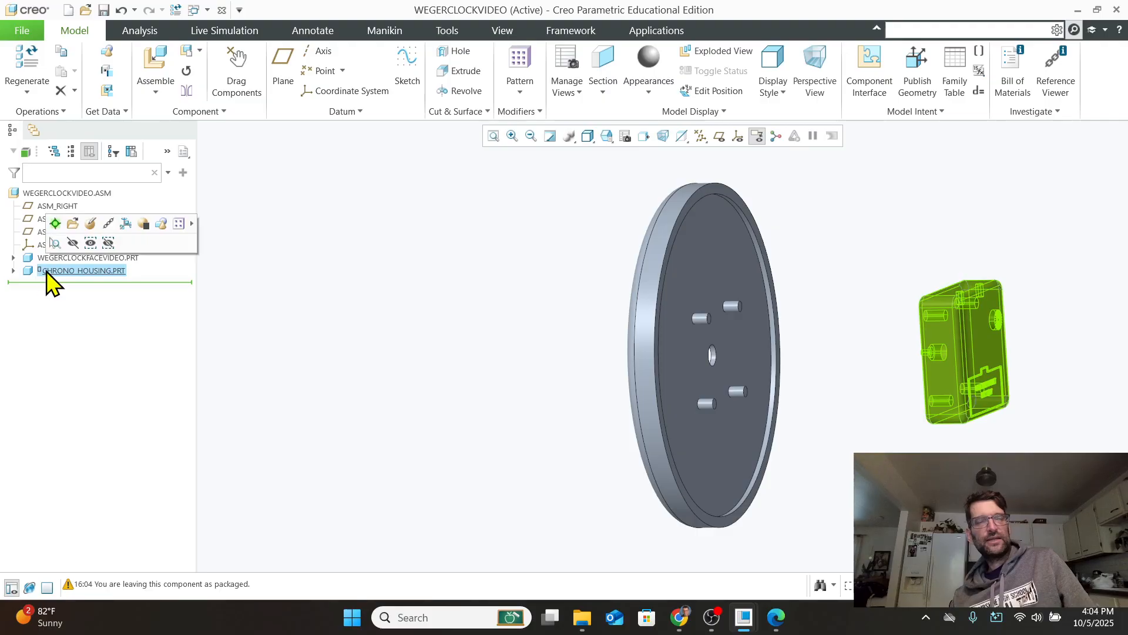
pyautogui.click(91, 224)
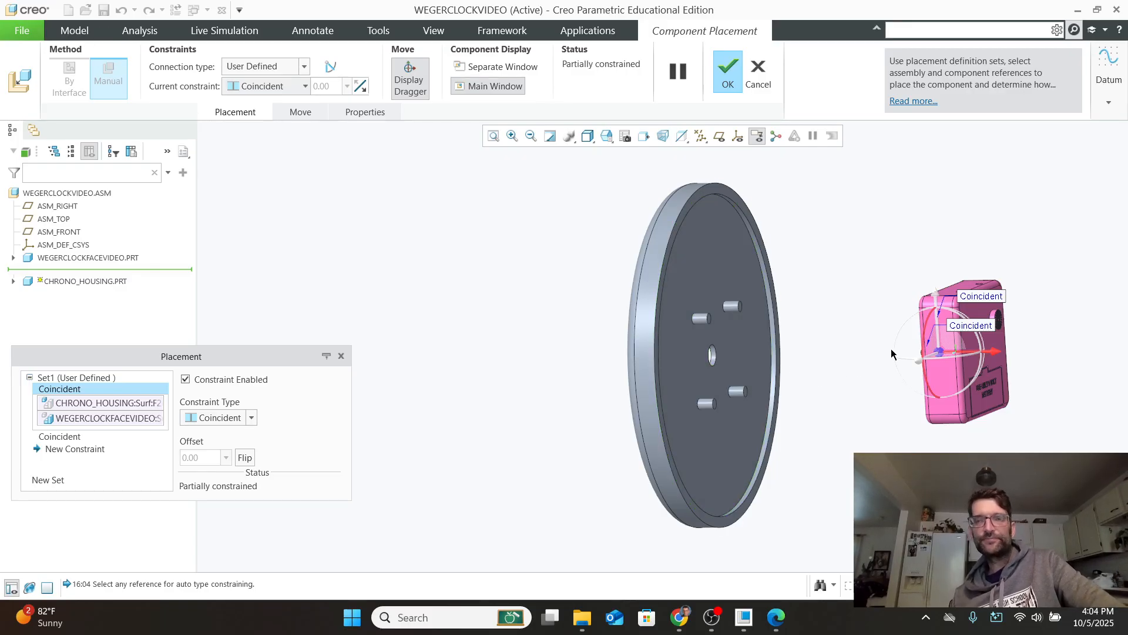
pyautogui.scroll(-2, 890, 351)
pyautogui.moveTo(890, 350); pyautogui.dragTo(921, 357, button='middle')
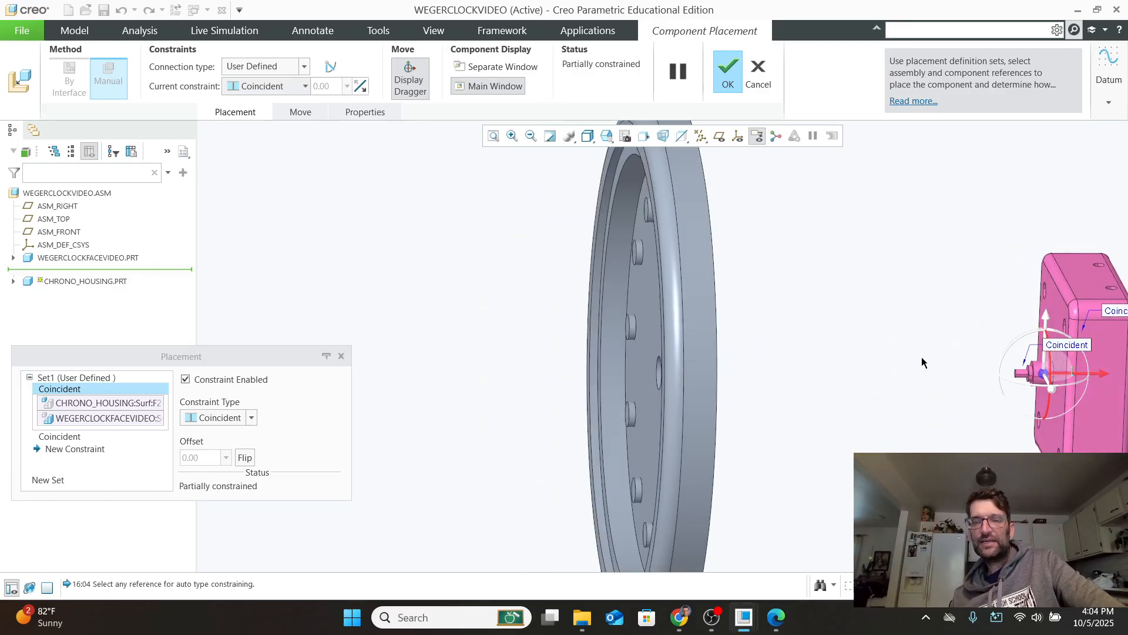
pyautogui.middleClick(923, 362)
# Edit the definition of CHRONO_HOUSING and pair another mounting hole with a clock face peg as an Oriented constraint.
pyautogui.click(58, 272)
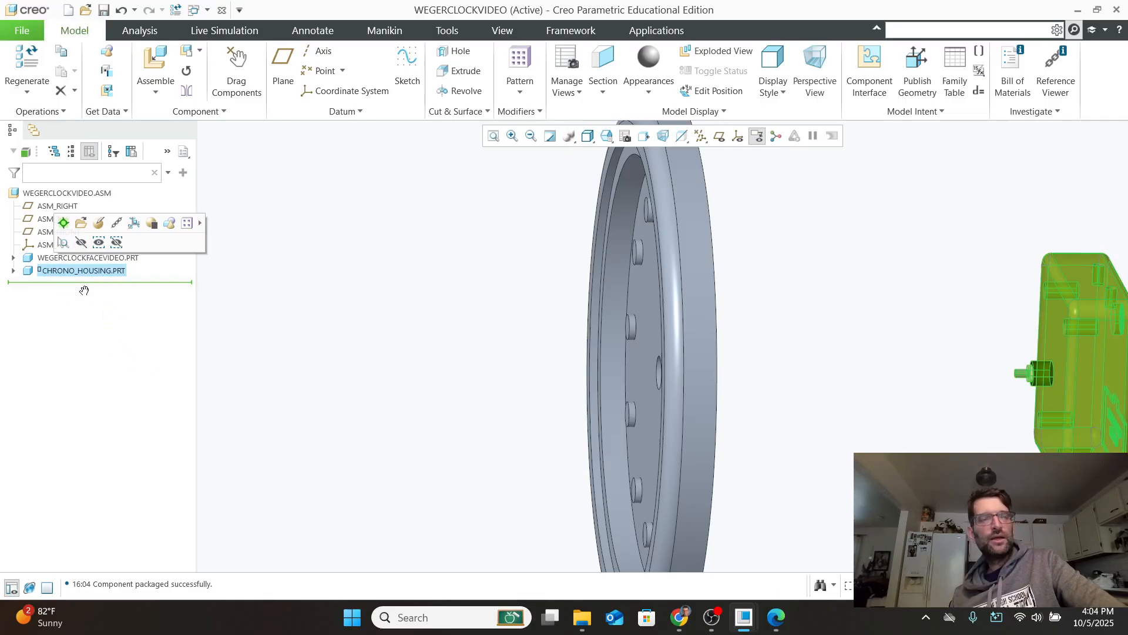
pyautogui.click(98, 225)
pyautogui.moveTo(787, 353); pyautogui.dragTo(806, 358, button='middle')
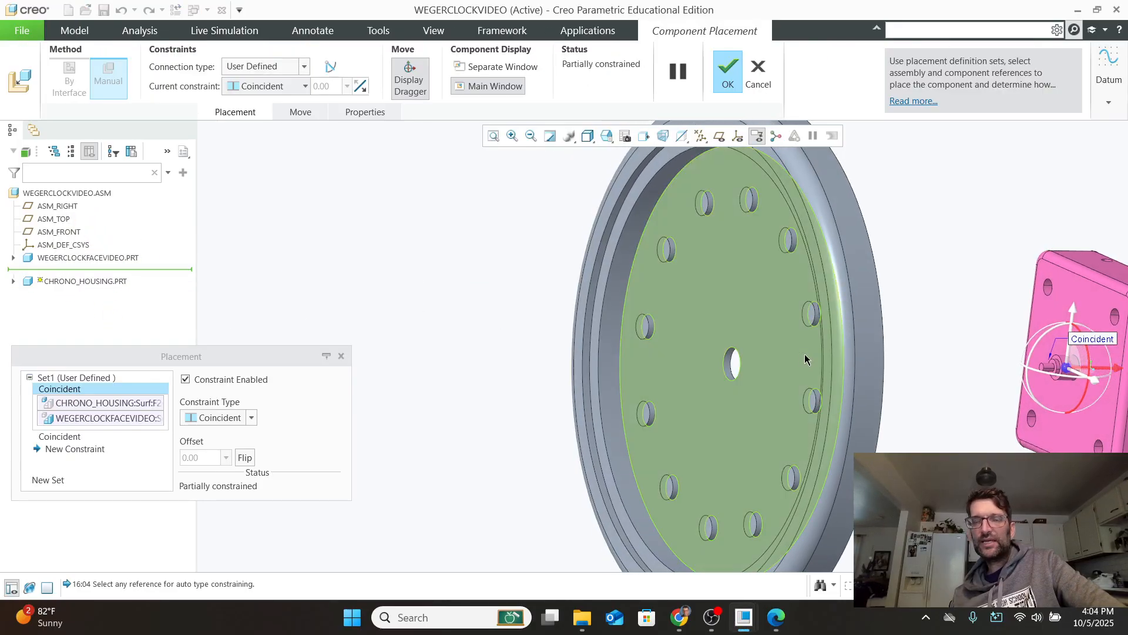
pyautogui.click(1052, 293)
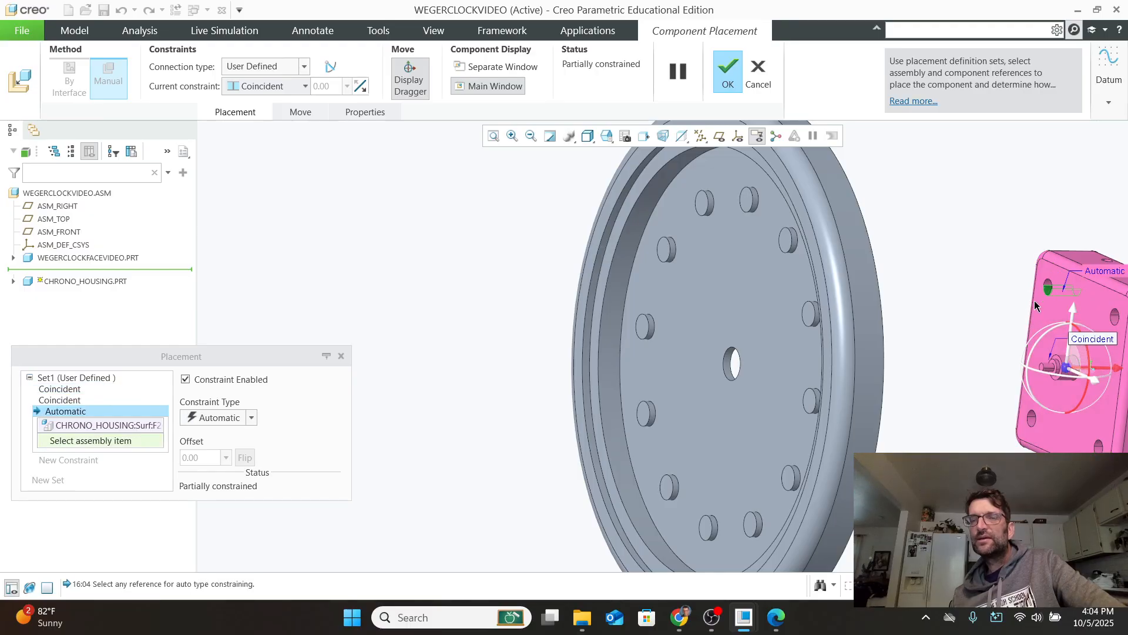
pyautogui.moveTo(1052, 294); pyautogui.dragTo(741, 297, button='middle')
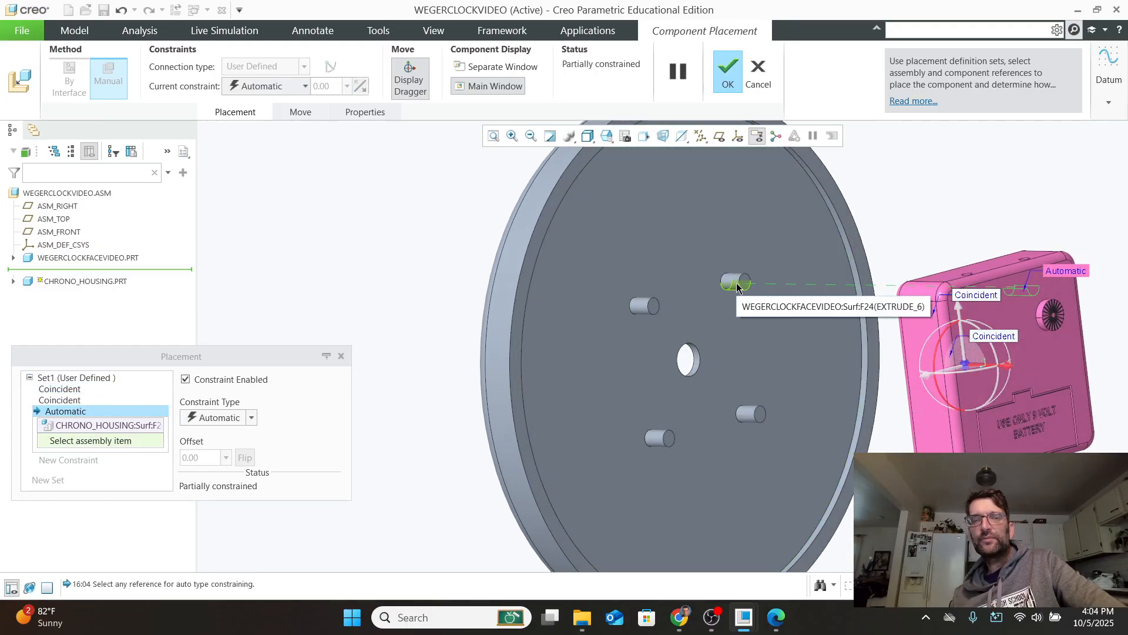
pyautogui.click(770, 325)
# Add a Coincident constraint between the housing's mounting face and the clock face's recessed back surface, and accept the placement.
pyautogui.click(56, 460)
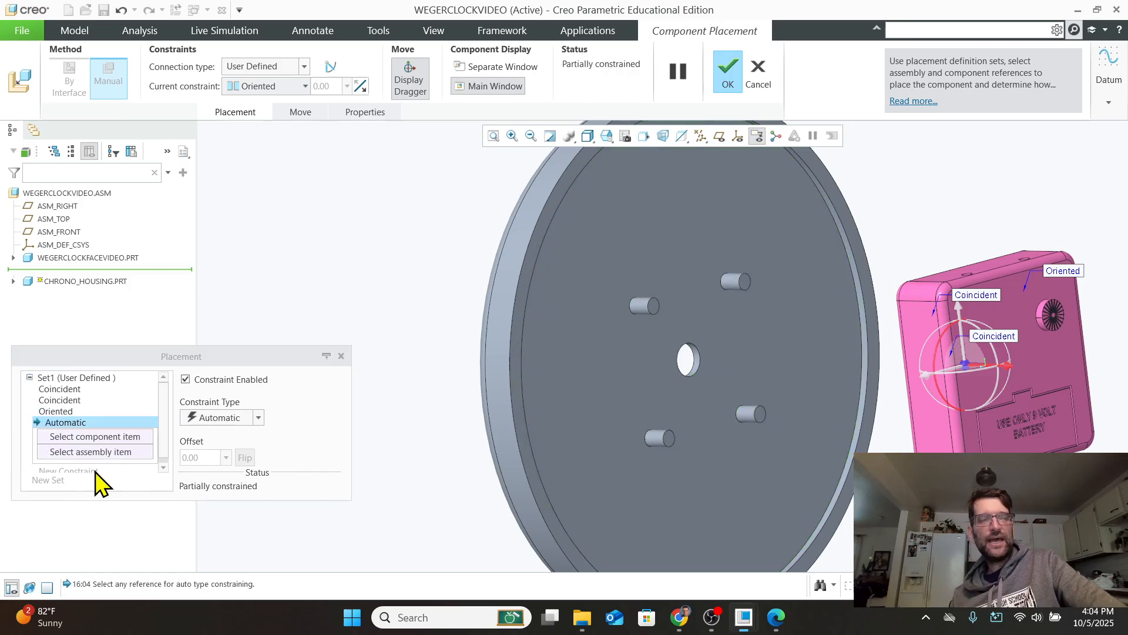
pyautogui.moveTo(546, 452); pyautogui.dragTo(773, 456, button='middle')
pyautogui.click(886, 429)
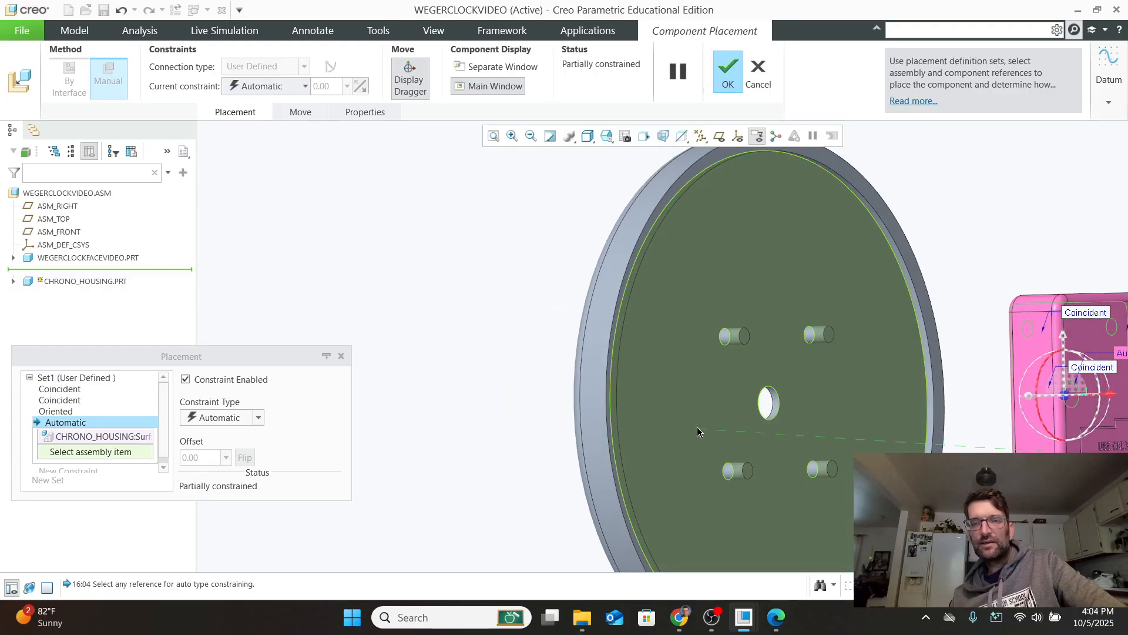
pyautogui.click(697, 433)
pyautogui.click(233, 423)
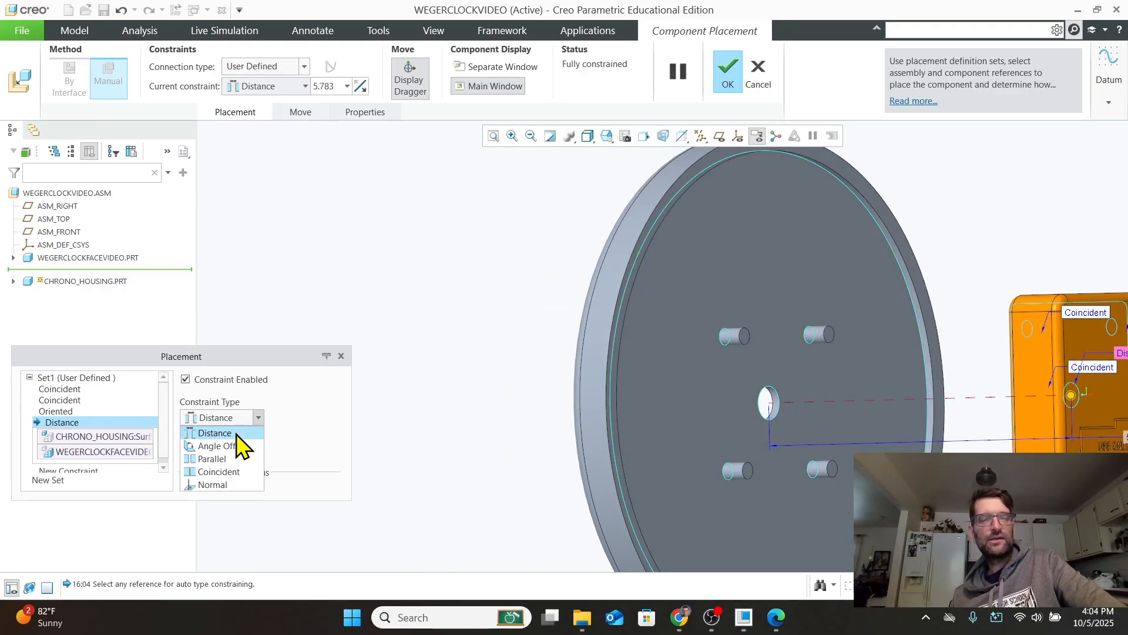
pyautogui.click(226, 471)
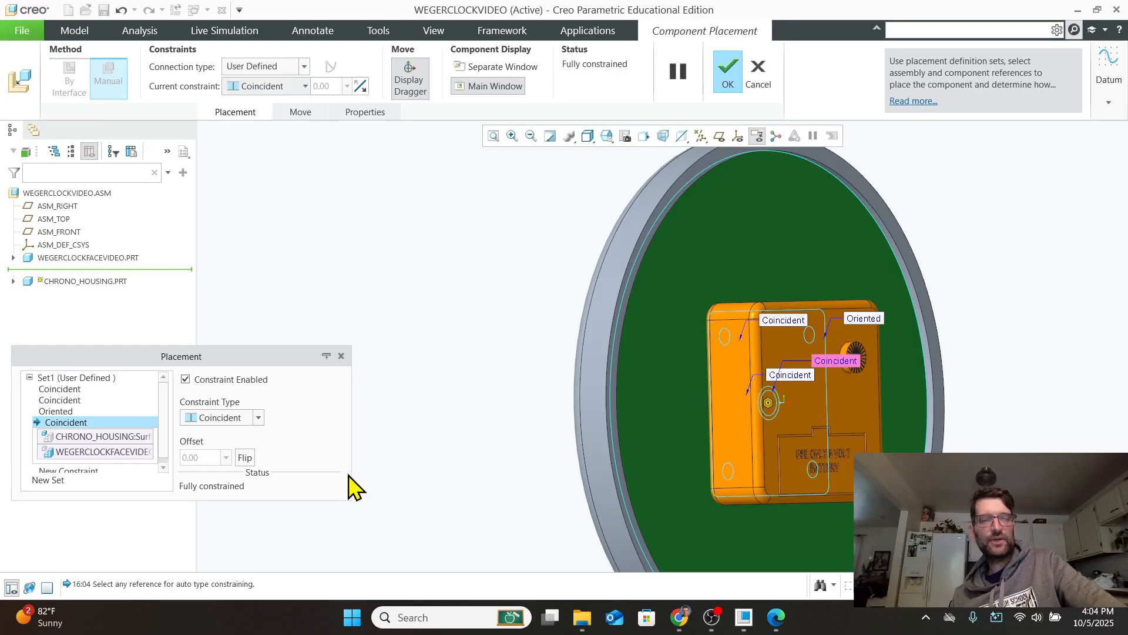
pyautogui.middleClick(526, 381)
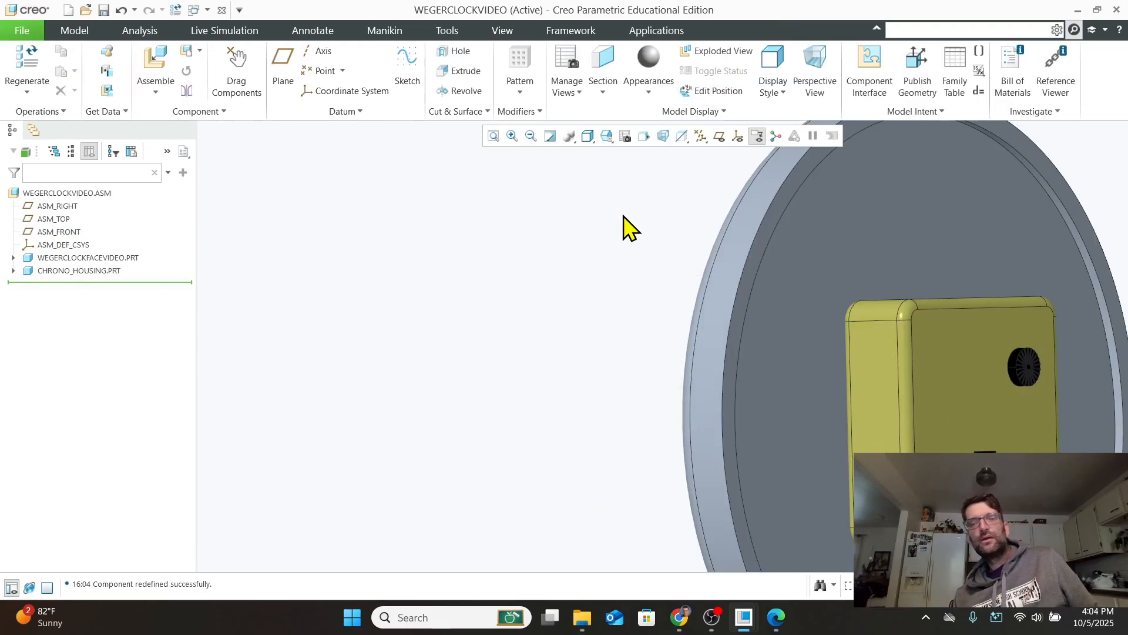
# Insert the bracket_2.prt component into the assembly.
pyautogui.moveTo(508, 352)
pyautogui.mouseDown(button='middle')
pyautogui.moveTo(537, 350)
pyautogui.moveTo(531, 375)
pyautogui.moveTo(658, 312)
pyautogui.mouseUp(button='middle')
pyautogui.keyDown('shift'); pyautogui.moveTo(712, 285); pyautogui.dragTo(633, 475, button='middle'); pyautogui.keyUp('shift')
pyautogui.scroll(-1, 634, 477)
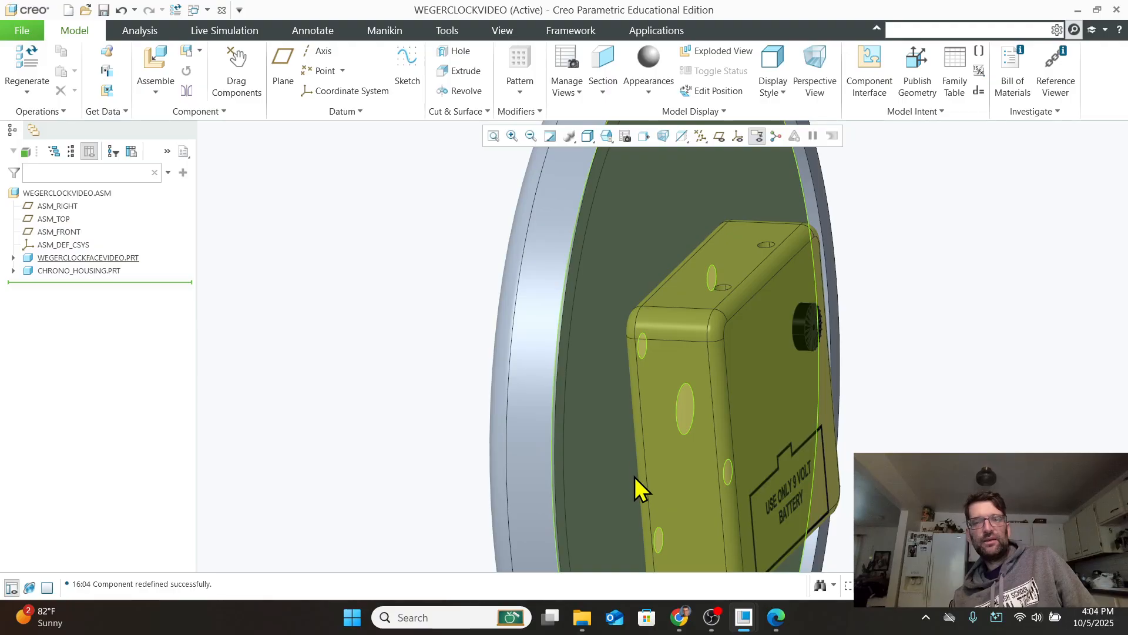
pyautogui.scroll(-1, 712, 341)
pyautogui.scroll(-1, 713, 341)
pyautogui.scroll(1, 805, 249)
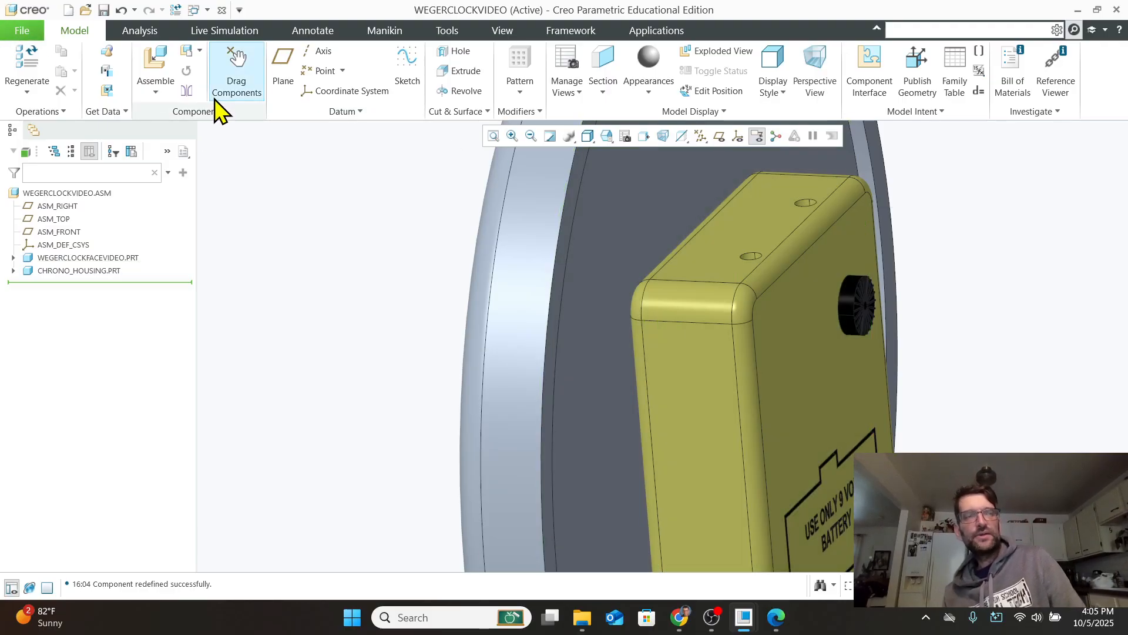
pyautogui.click(170, 66)
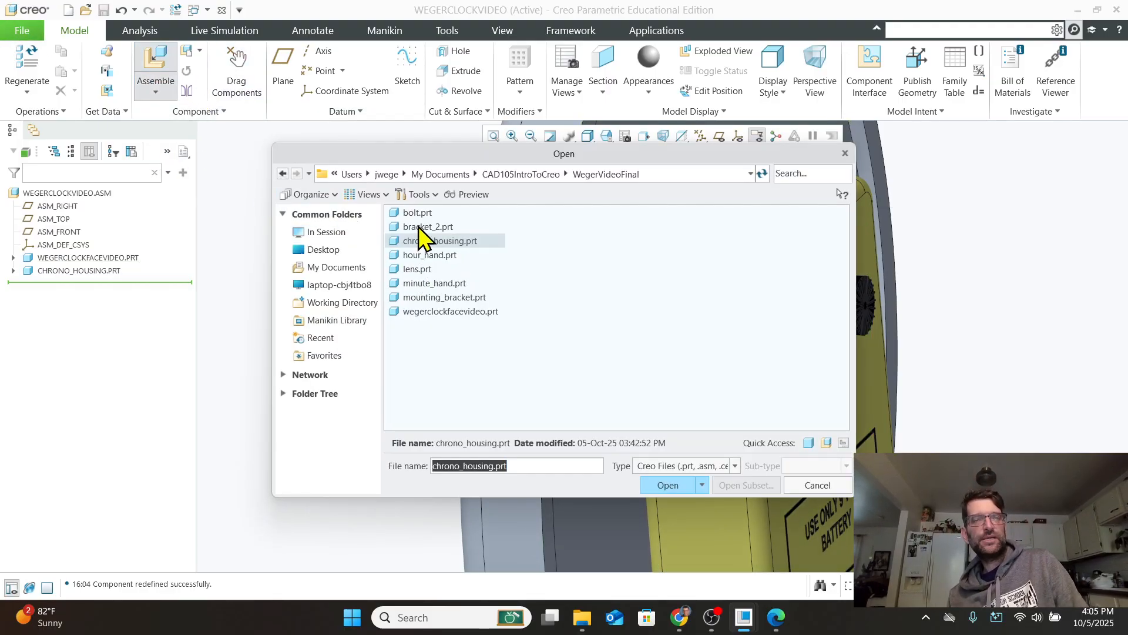
pyautogui.click(428, 227)
pyautogui.click(664, 485)
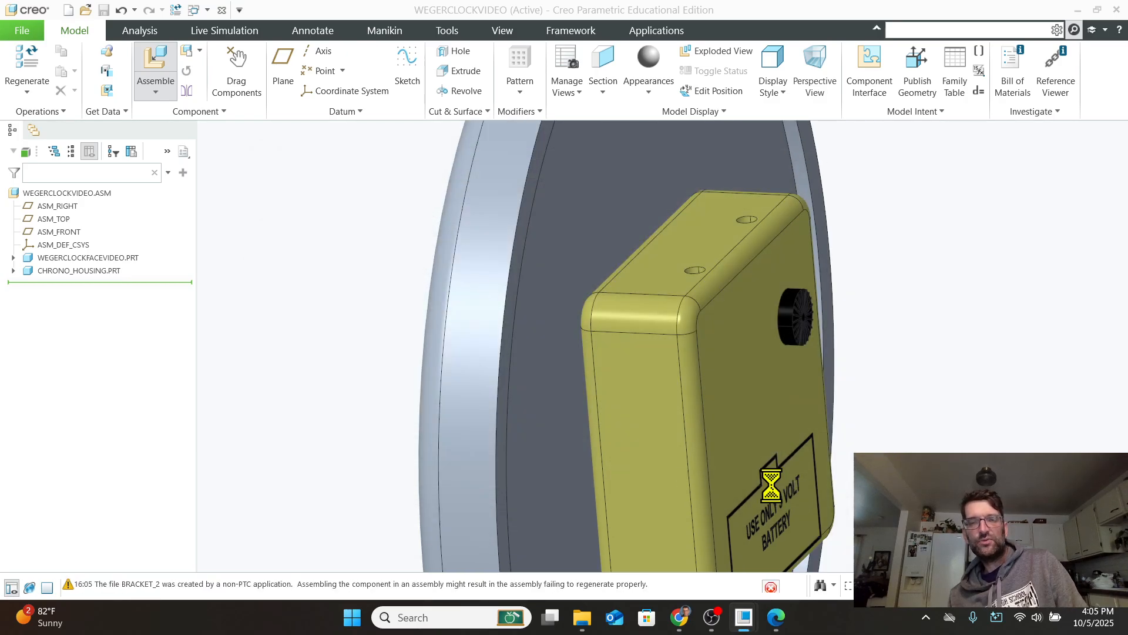
# Rotate the bracket with the 3D dragger so its holed flange lies horizontal and its toothed-slot plate stands upright.
pyautogui.scroll(-5, 864, 432)
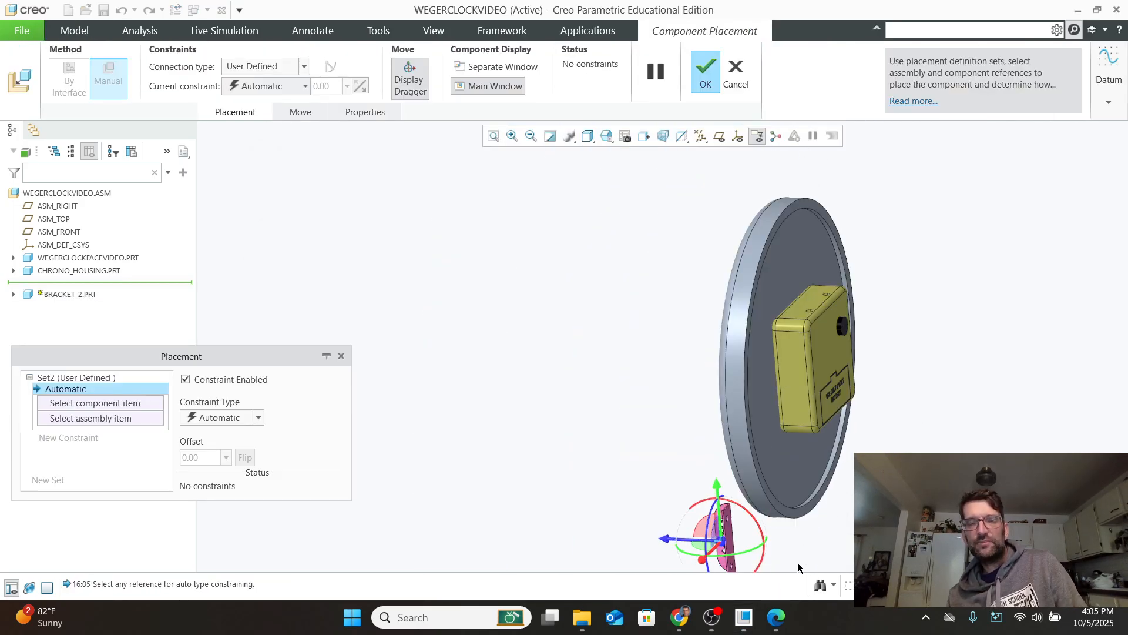
pyautogui.scroll(3, 764, 570)
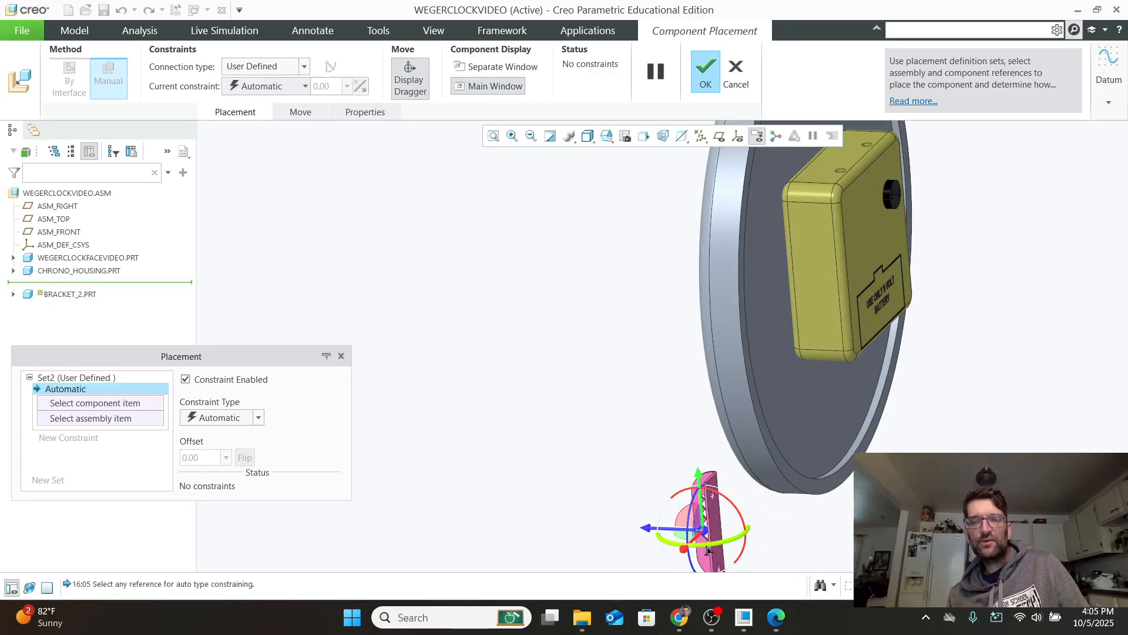
pyautogui.moveTo(690, 531); pyautogui.dragTo(771, 575)
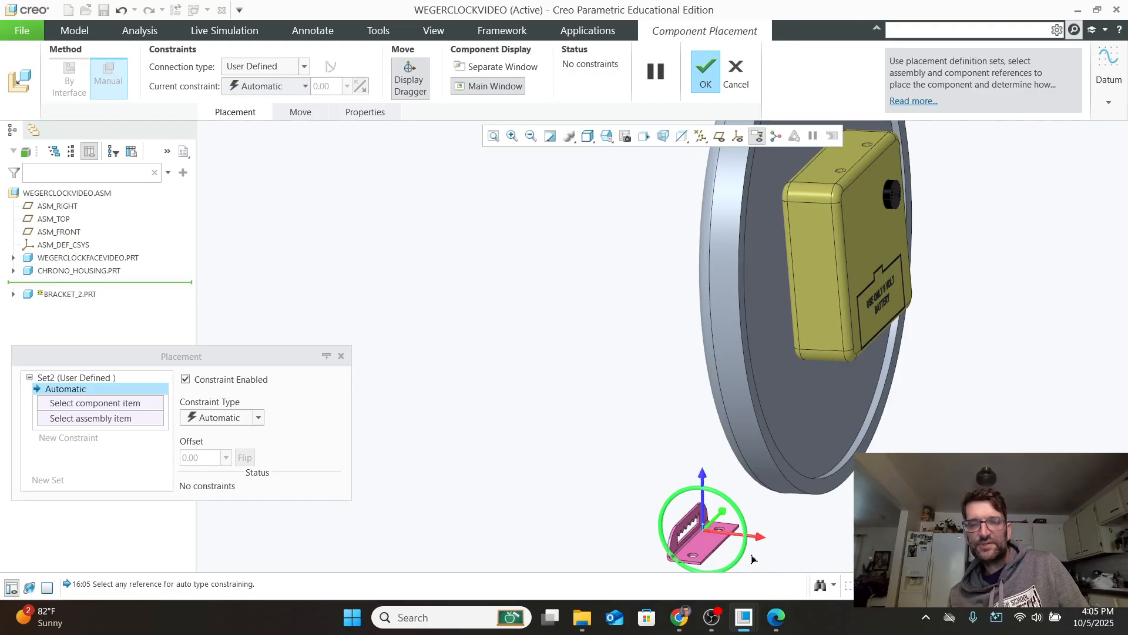
pyautogui.moveTo(752, 558); pyautogui.dragTo(764, 473)
pyautogui.scroll(5, 723, 518)
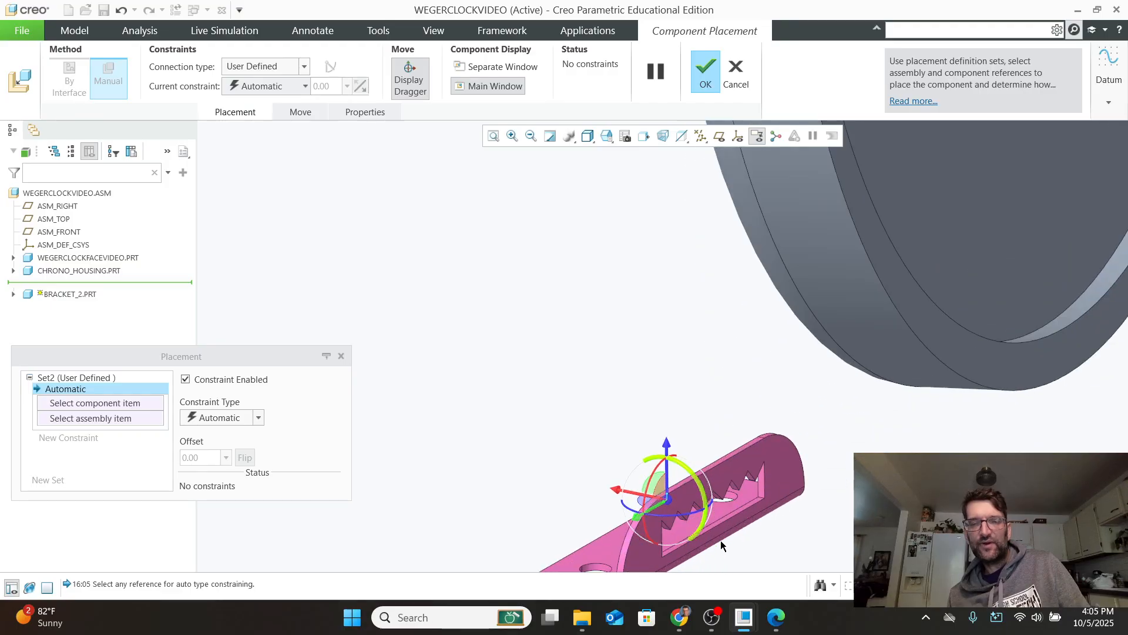
pyautogui.scroll(-2, 727, 499)
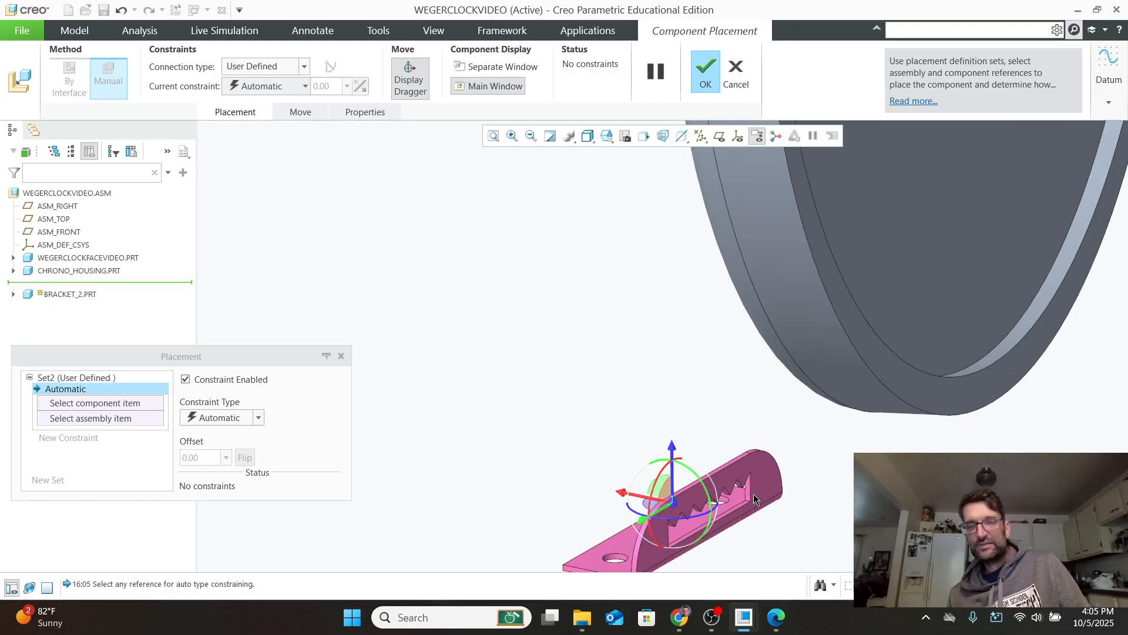
pyautogui.scroll(1, 753, 493)
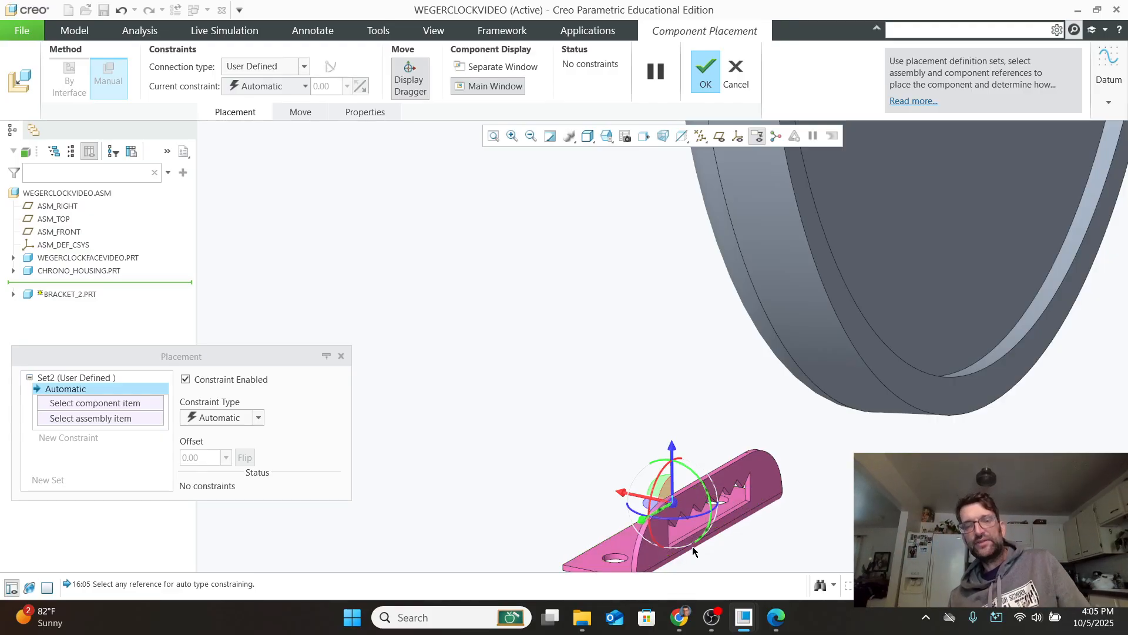
# Level the bracket and move it with the 3D dragger until its holed flange sits near the two holes in the chrono housing's top face.
pyautogui.scroll(-1, 732, 529)
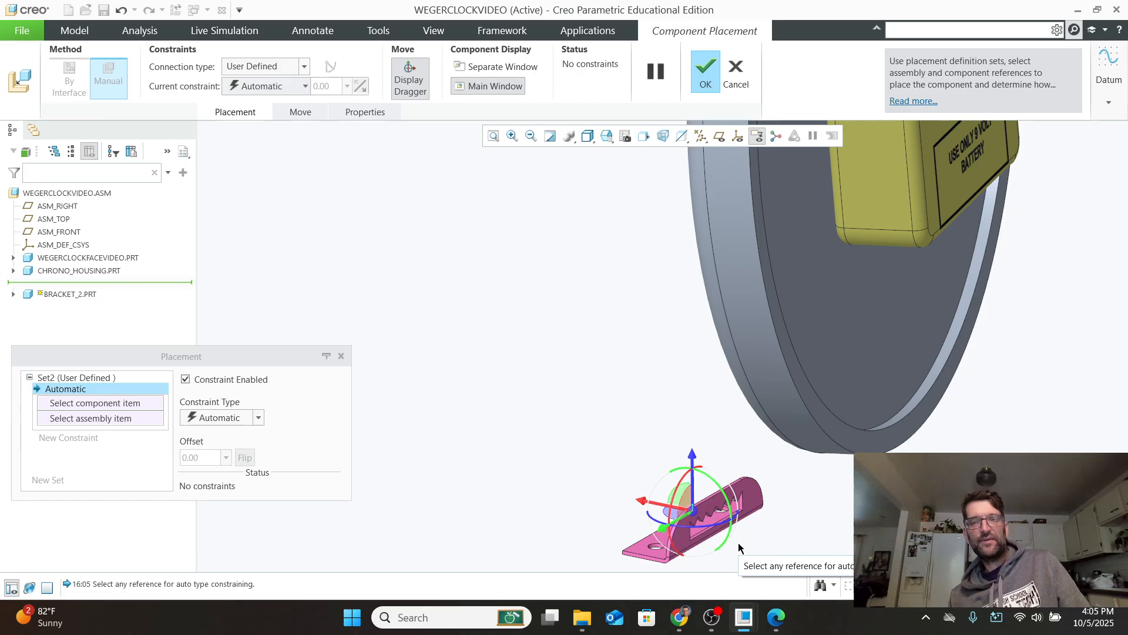
pyautogui.moveTo(692, 461); pyautogui.dragTo(562, 58)
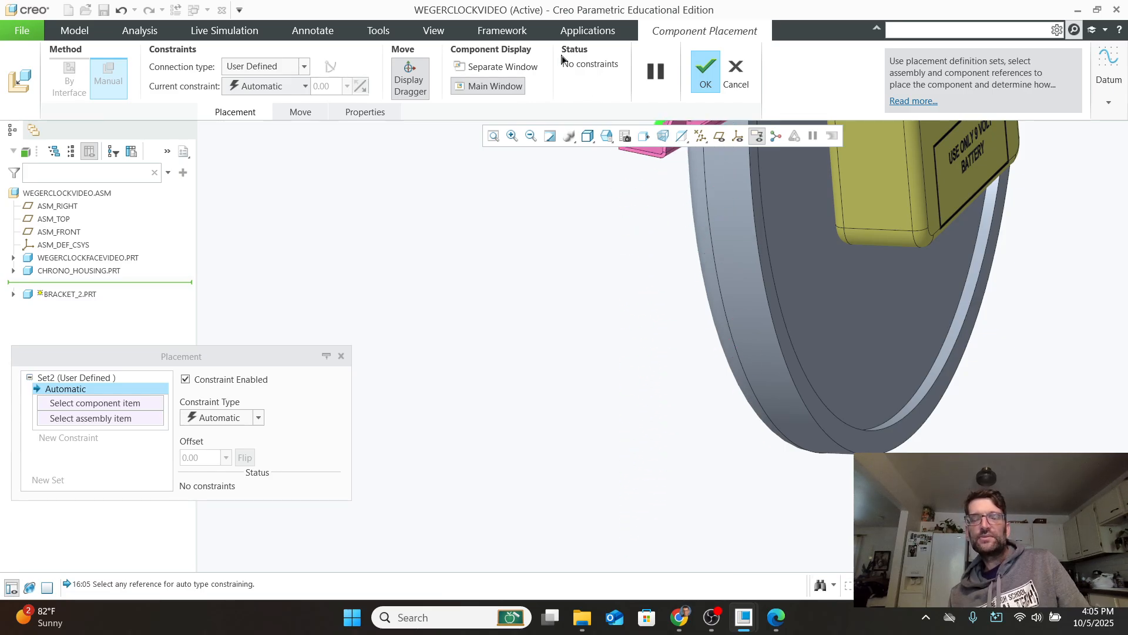
pyautogui.hotkey('ctrl', 'd')
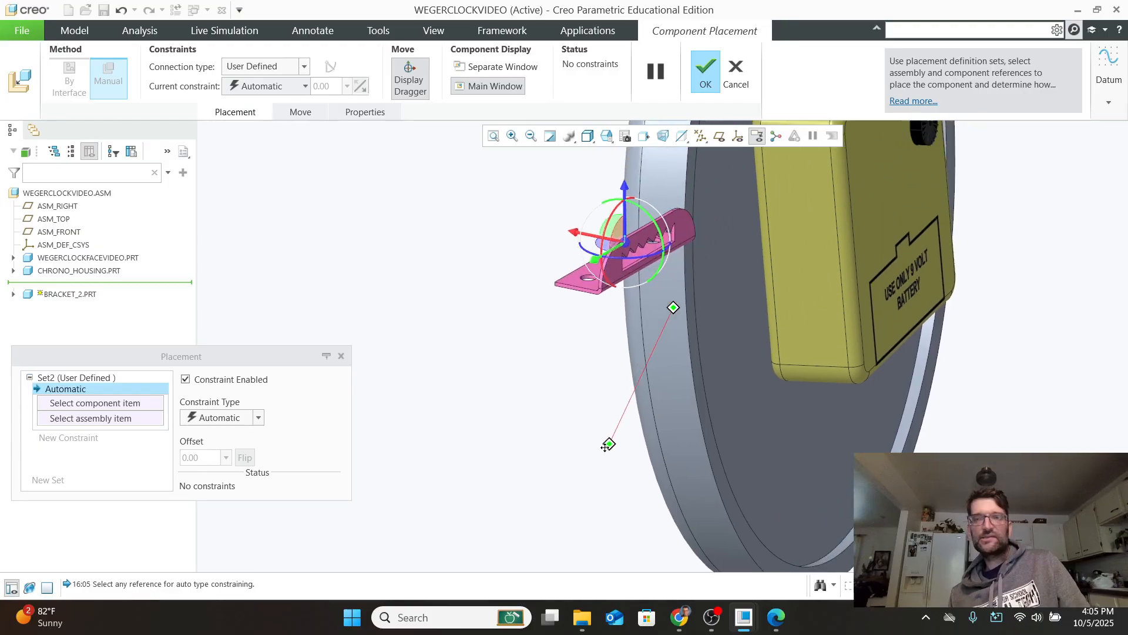
pyautogui.moveTo(493, 385); pyautogui.dragTo(717, 233)
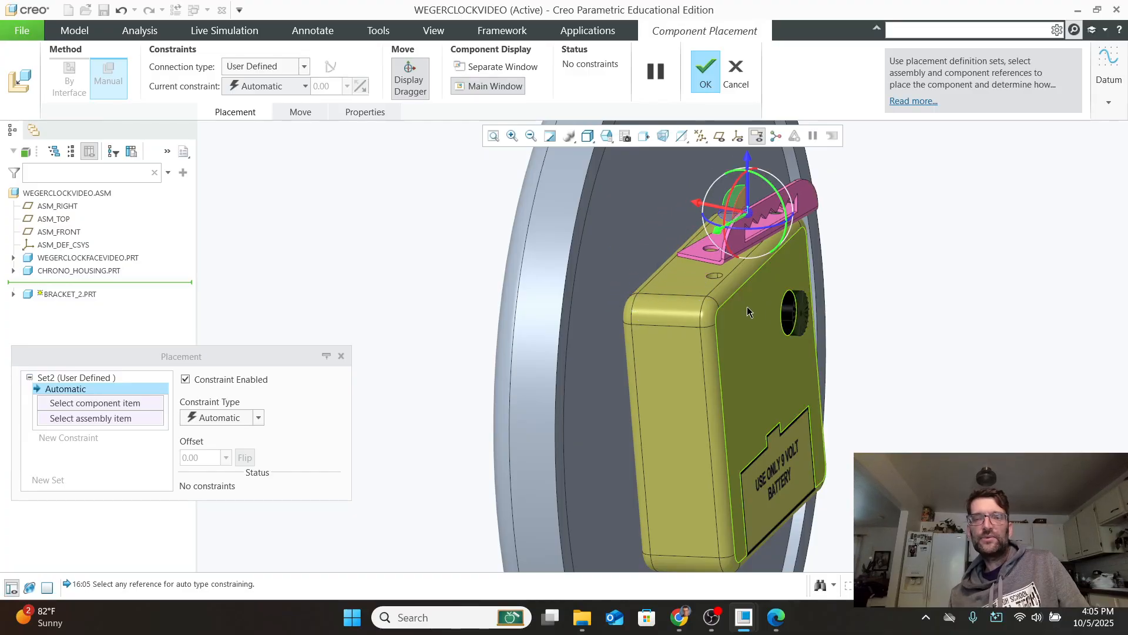
pyautogui.moveTo(744, 305); pyautogui.dragTo(754, 322, button='middle')
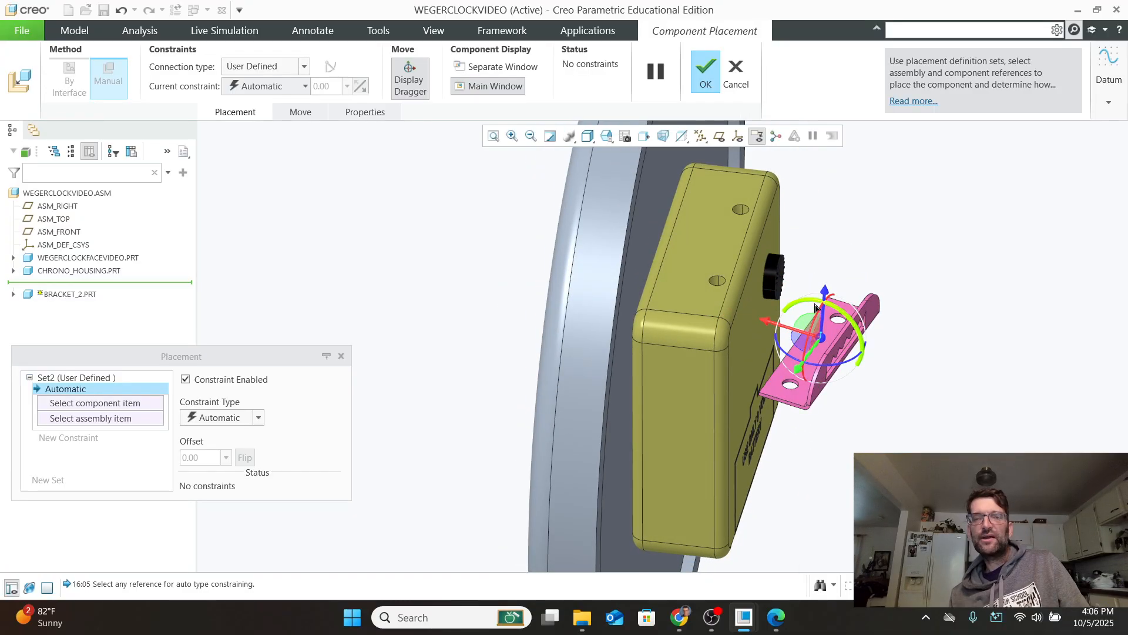
pyautogui.moveTo(813, 358); pyautogui.dragTo(797, 376)
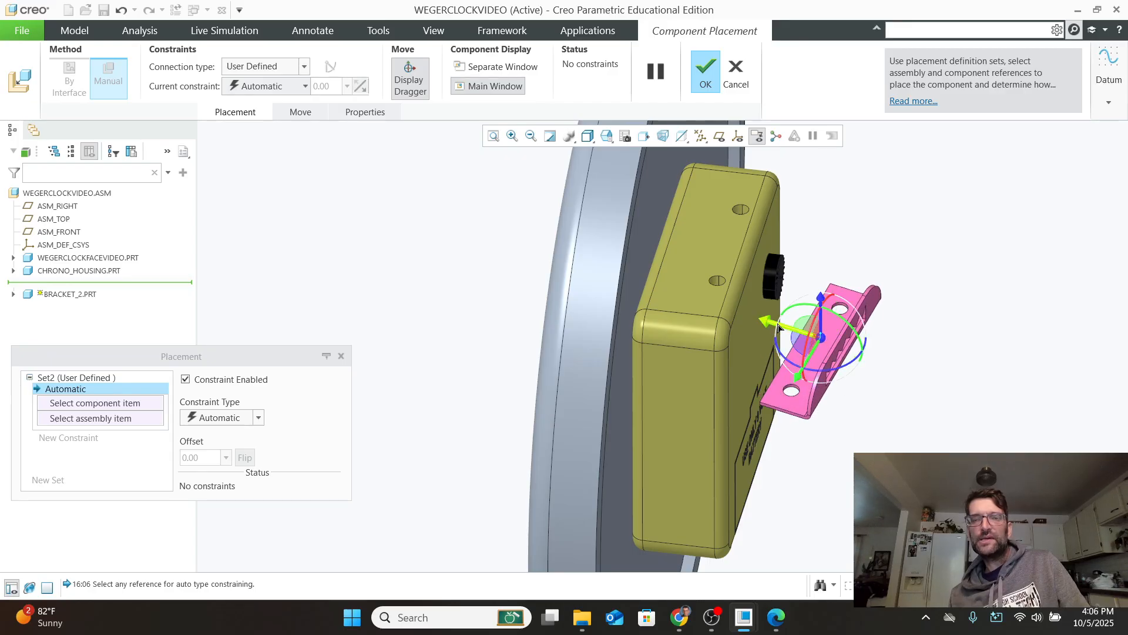
pyautogui.moveTo(779, 328); pyautogui.dragTo(698, 288)
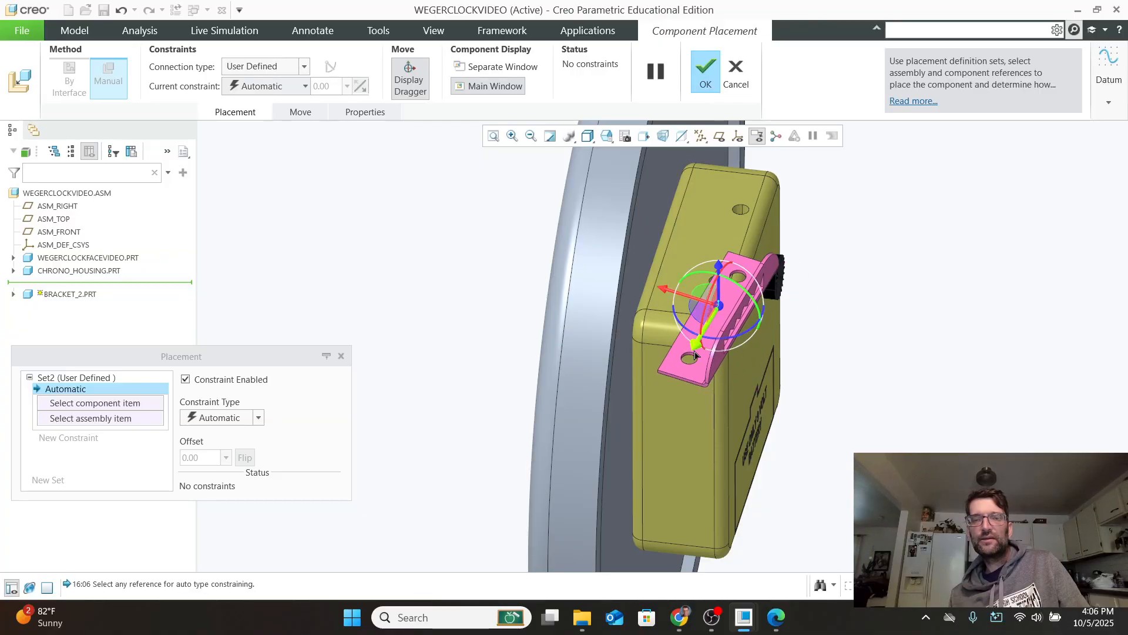
pyautogui.moveTo(691, 346); pyautogui.dragTo(718, 215)
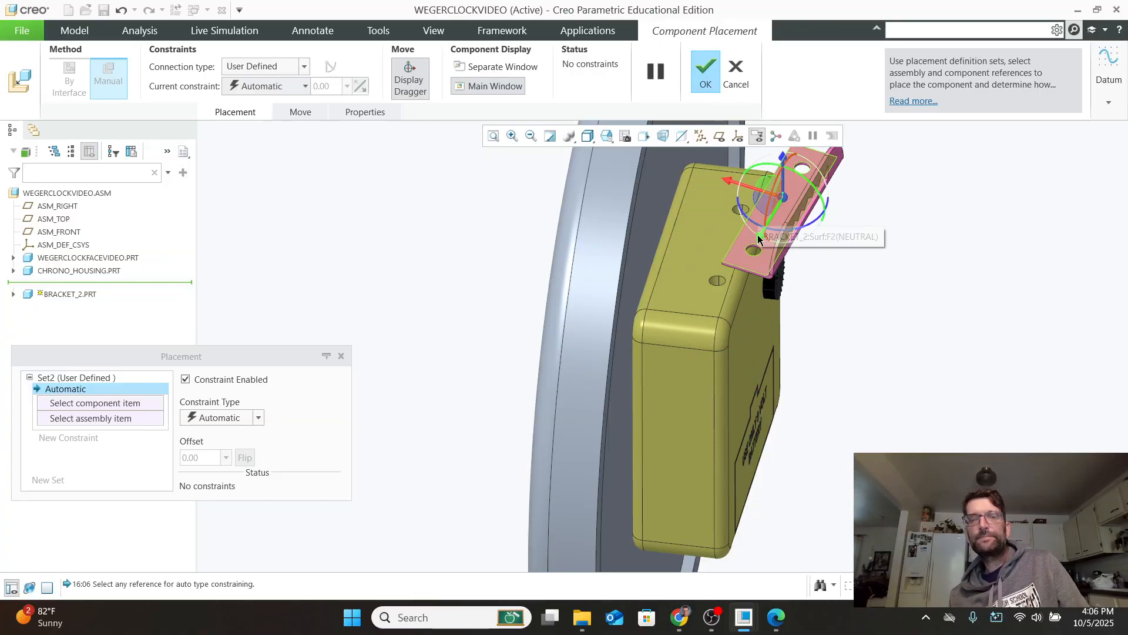
# Add a Coincident constraint between one of the bracket's flange holes and the matching hole in the chrono housing's top face.
pyautogui.scroll(-4, 761, 238)
pyautogui.click(738, 234)
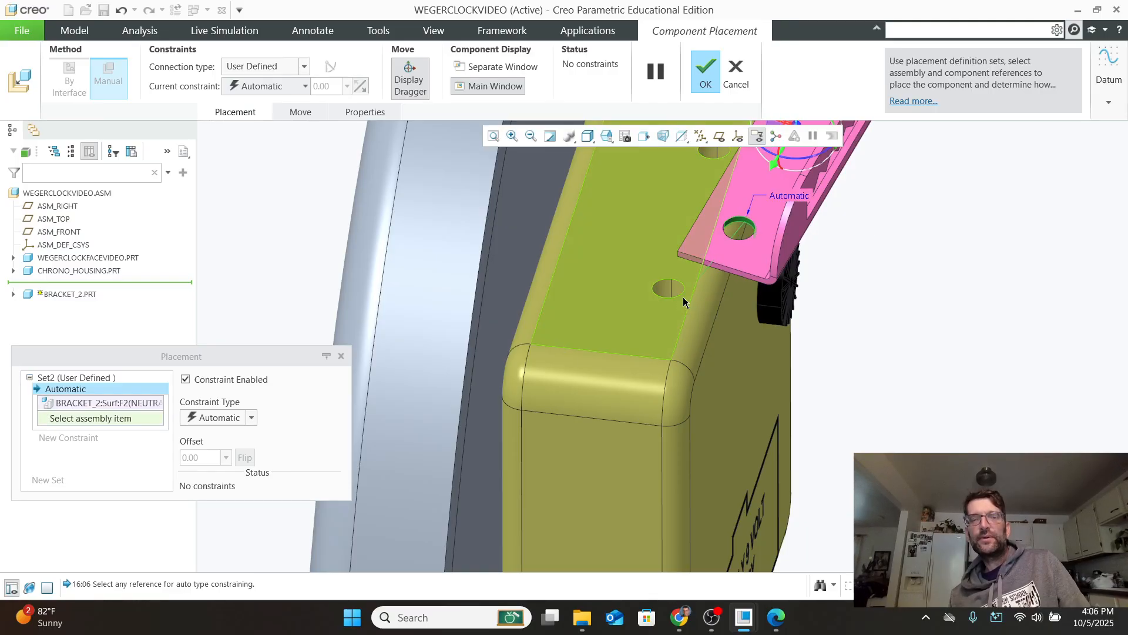
pyautogui.click(663, 280)
pyautogui.scroll(5, 728, 277)
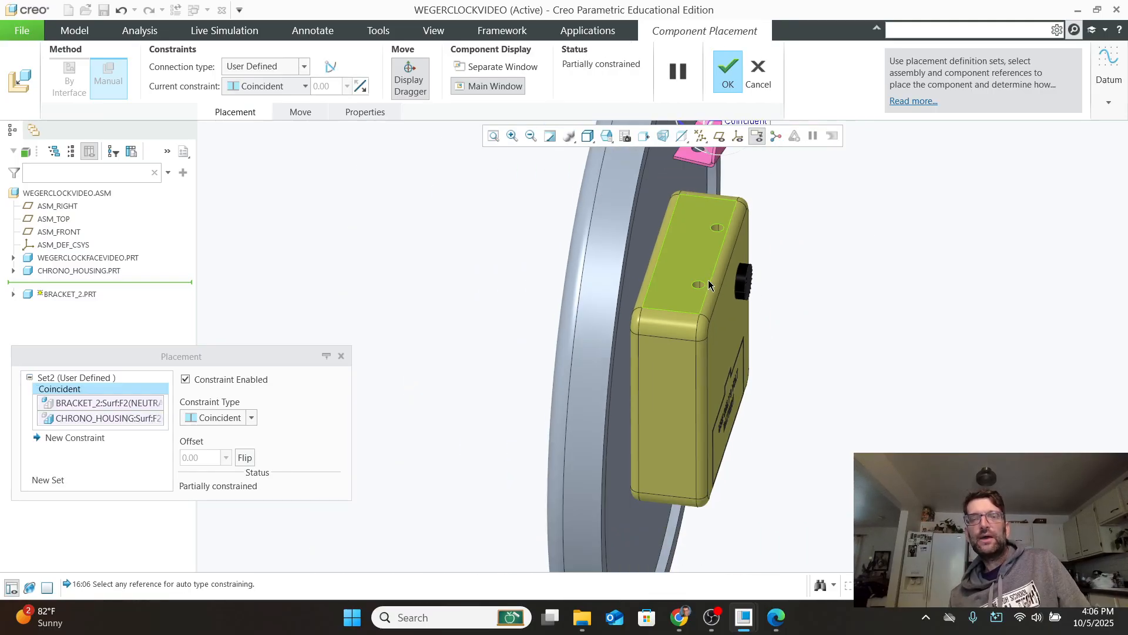
pyautogui.scroll(-2, 730, 201)
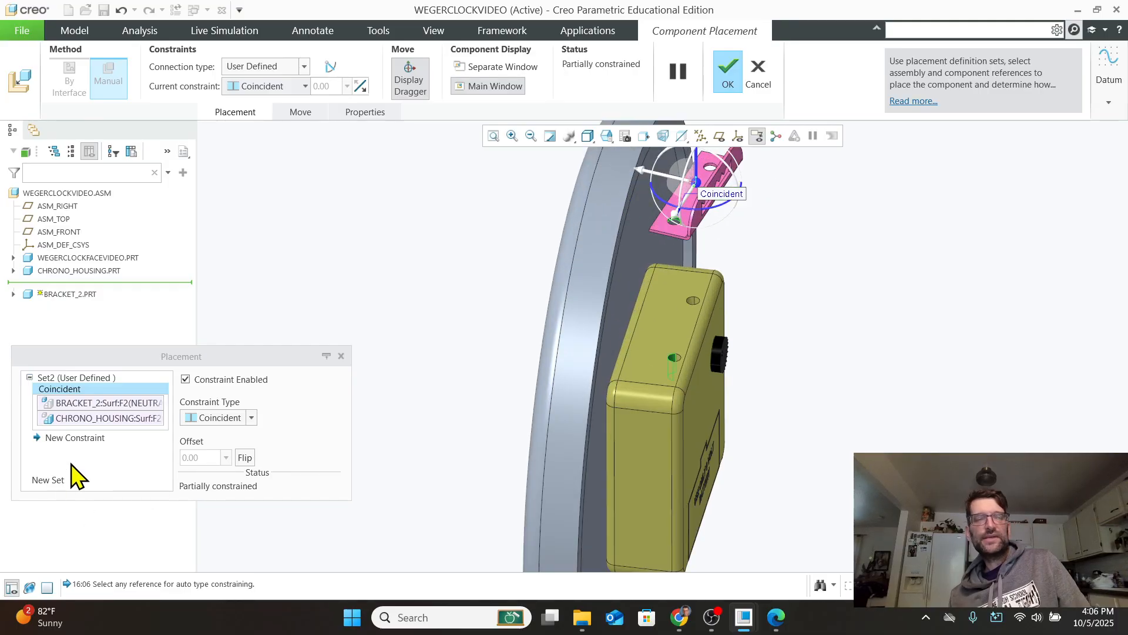
# Add a second constraint pairing the bracket's other flange hole with the housing's remaining top hole as Oriented.
pyautogui.click(75, 438)
pyautogui.scroll(-2, 751, 190)
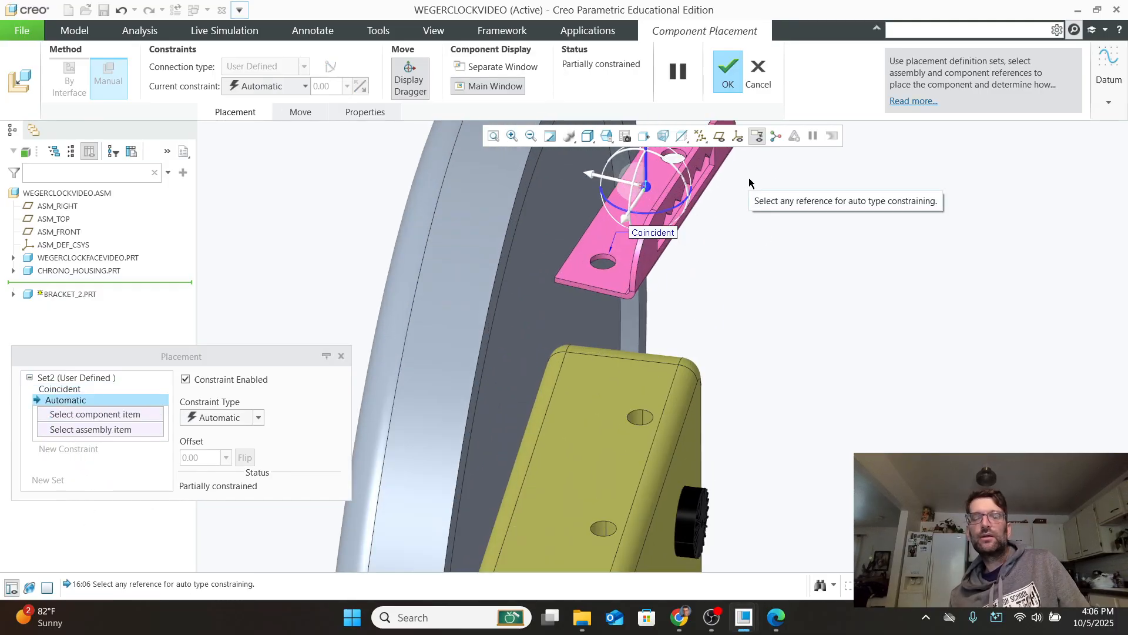
pyautogui.click(685, 156)
pyautogui.click(648, 421)
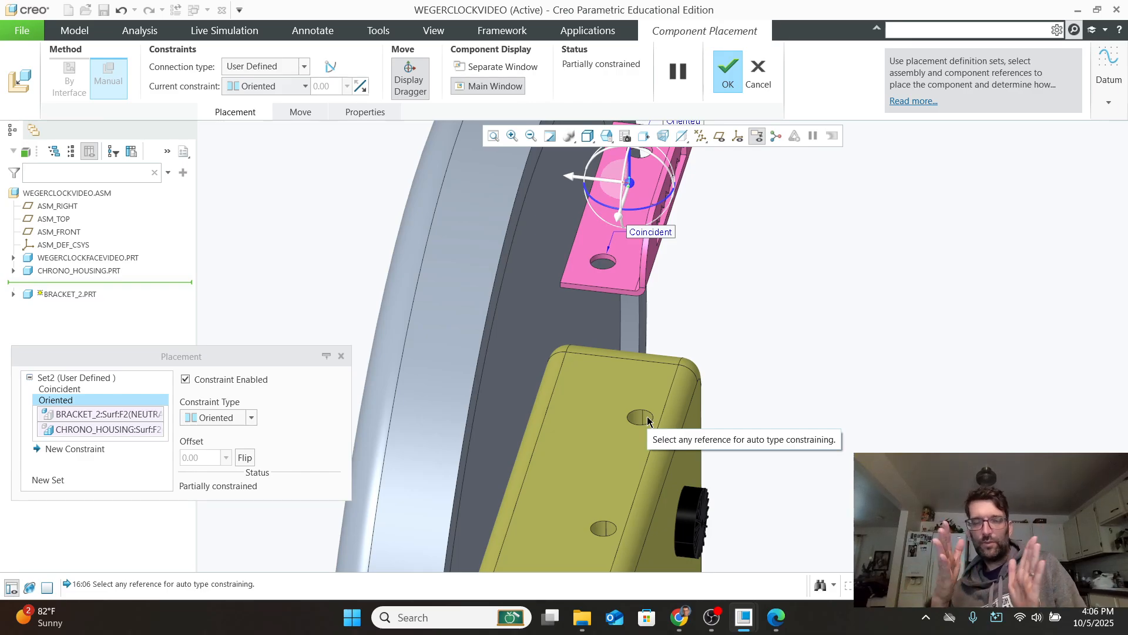
# Add a Coincident constraint between the underside of the bracket's flange and the housing's top face, and accept the placement.
pyautogui.moveTo(597, 429)
pyautogui.mouseDown(button='middle')
pyautogui.moveTo(524, 415)
pyautogui.moveTo(499, 383)
pyautogui.mouseUp(button='middle')
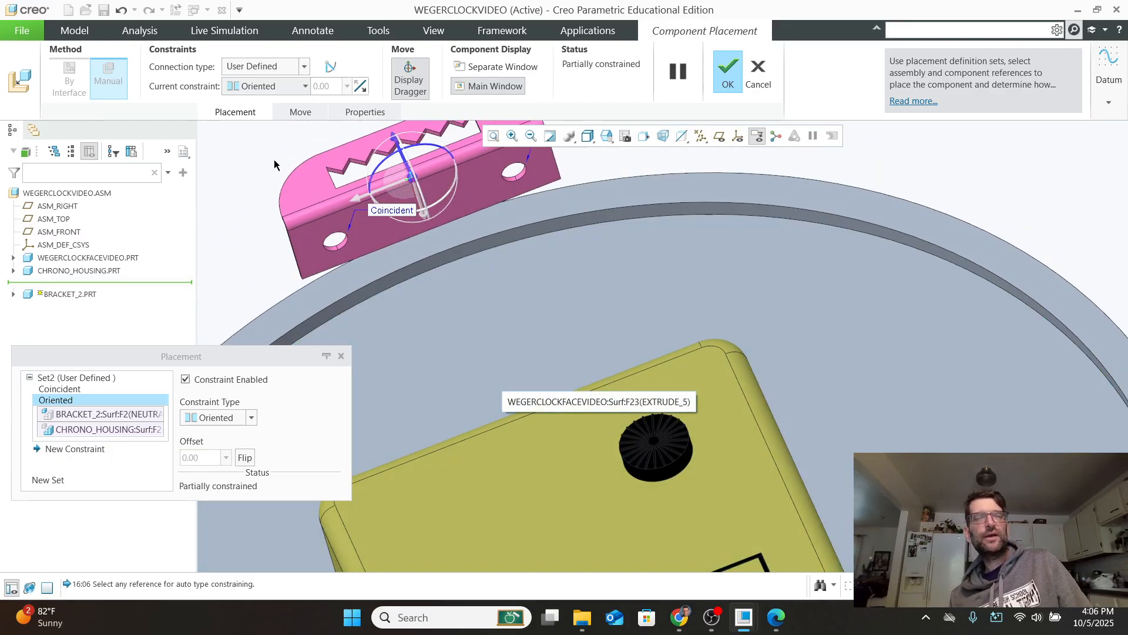
pyautogui.click(70, 449)
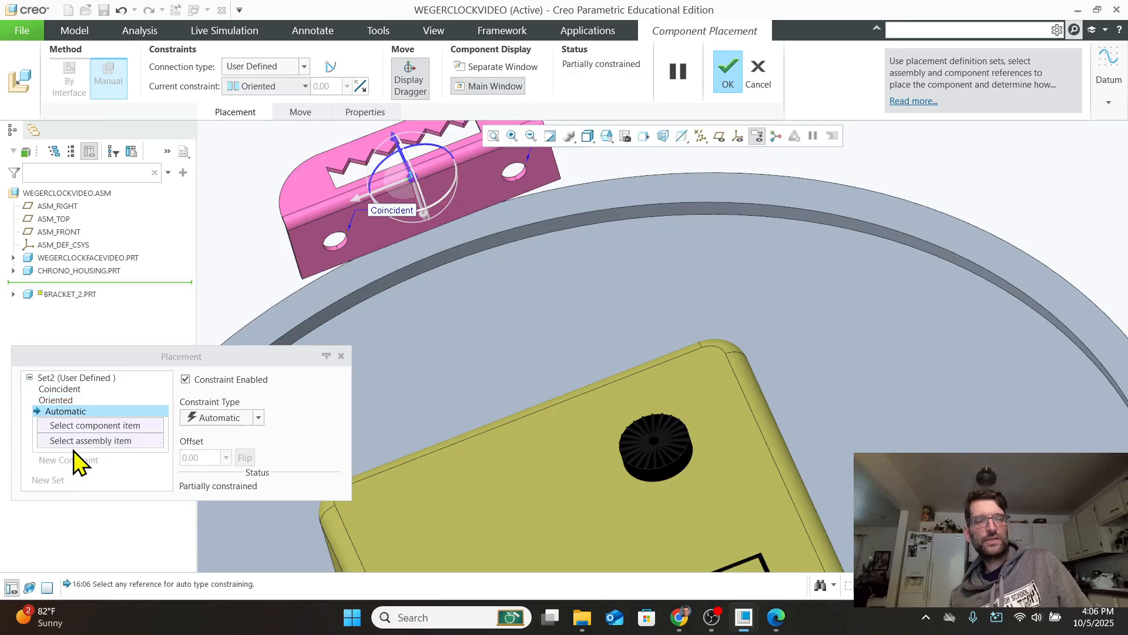
pyautogui.click(452, 224)
pyautogui.moveTo(481, 318); pyautogui.dragTo(526, 393, button='middle')
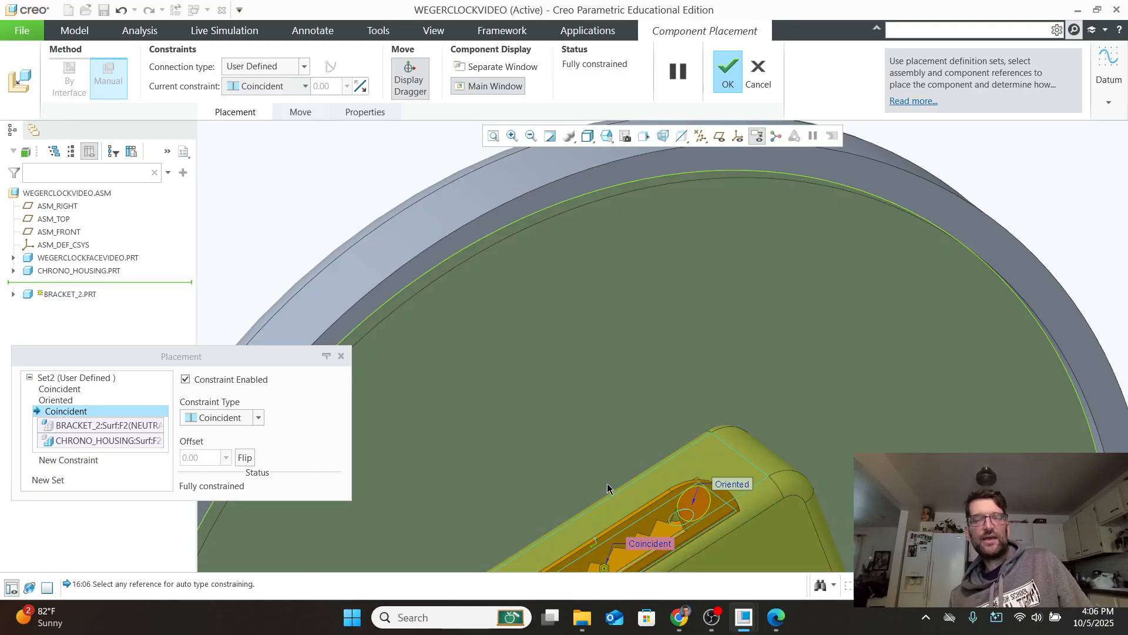
pyautogui.click(731, 76)
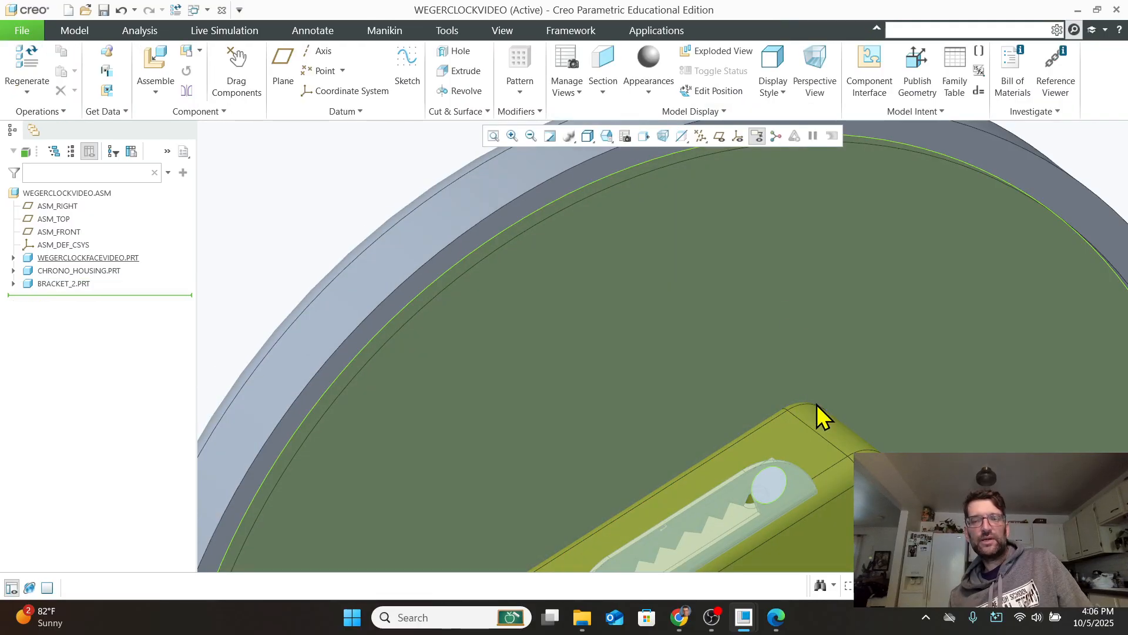
# Insert the bolt.prt component into the assembly.
pyautogui.moveTo(819, 416); pyautogui.dragTo(952, 452, button='middle')
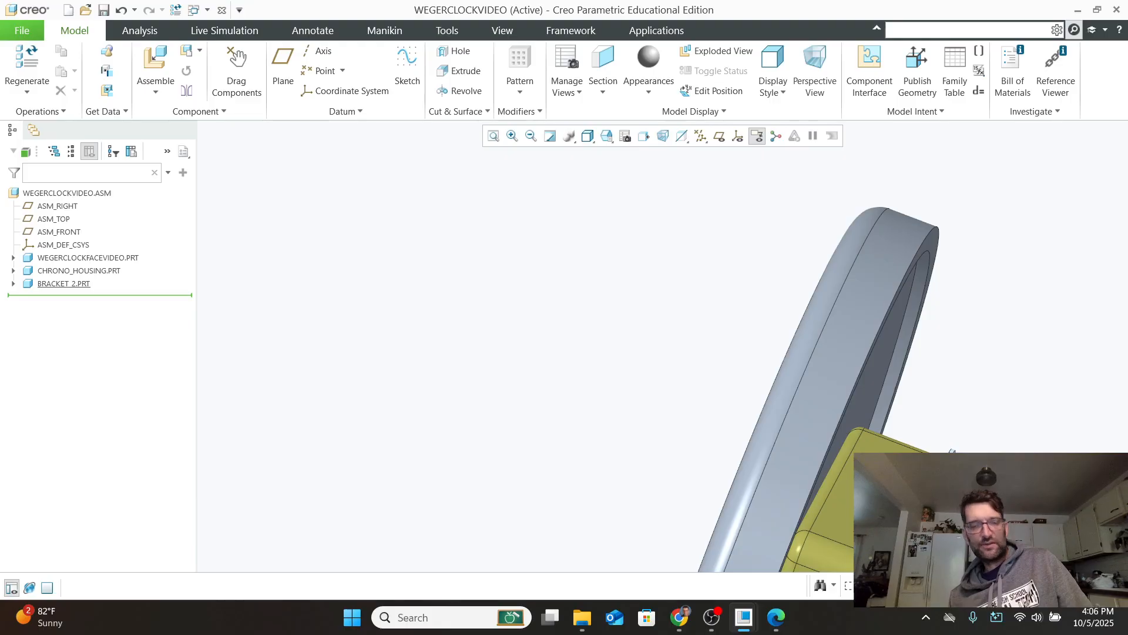
pyautogui.keyDown('shift'); pyautogui.moveTo(906, 498); pyautogui.dragTo(671, 402, button='middle'); pyautogui.keyUp('shift')
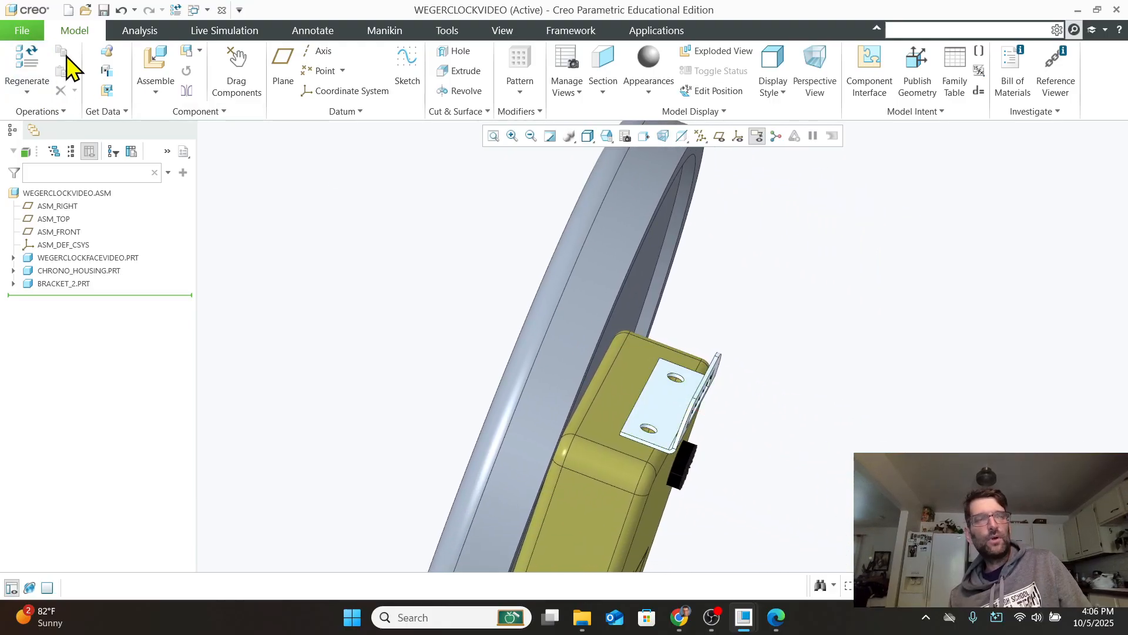
pyautogui.click(156, 62)
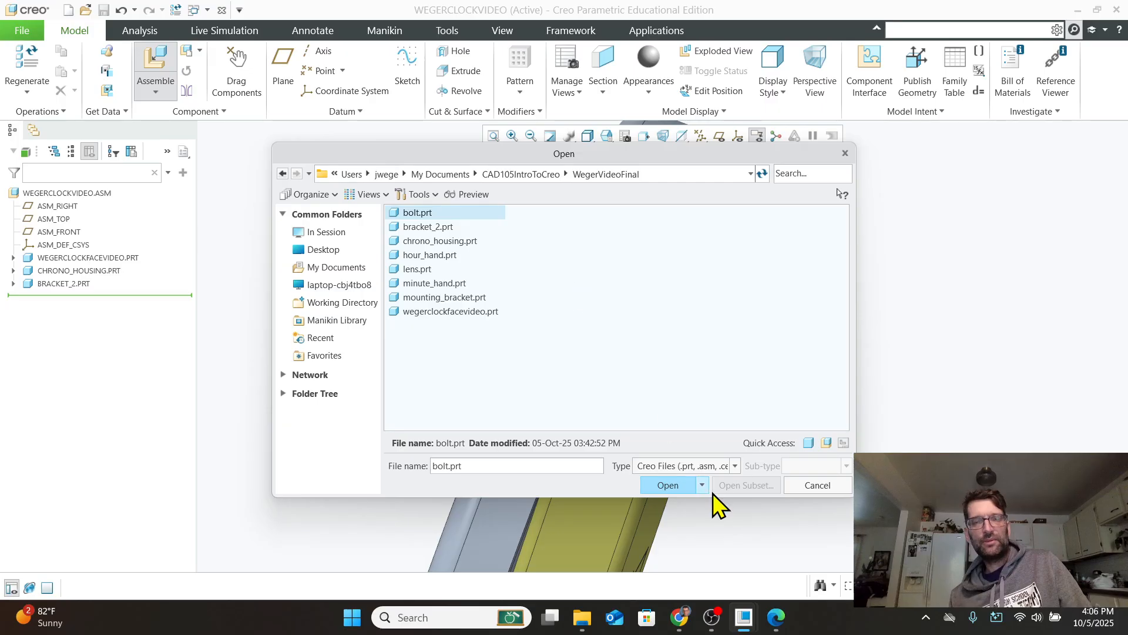
pyautogui.click(681, 483)
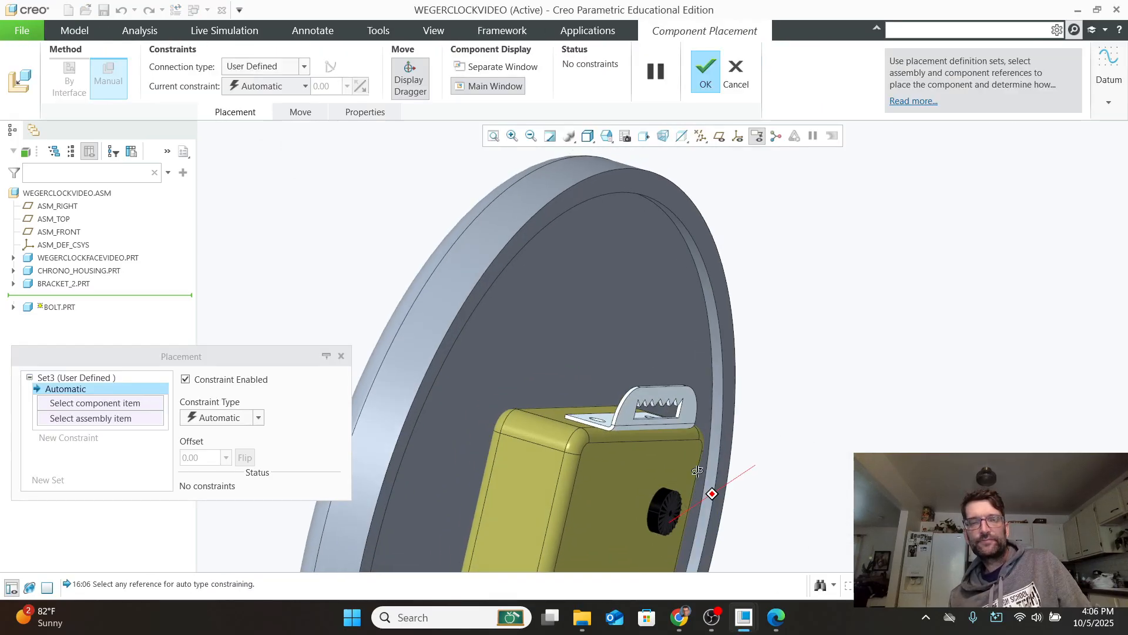
# Move the bolt with the 3D dragger from below the clock up to the clock face's upper rim.
pyautogui.scroll(-3, 589, 492)
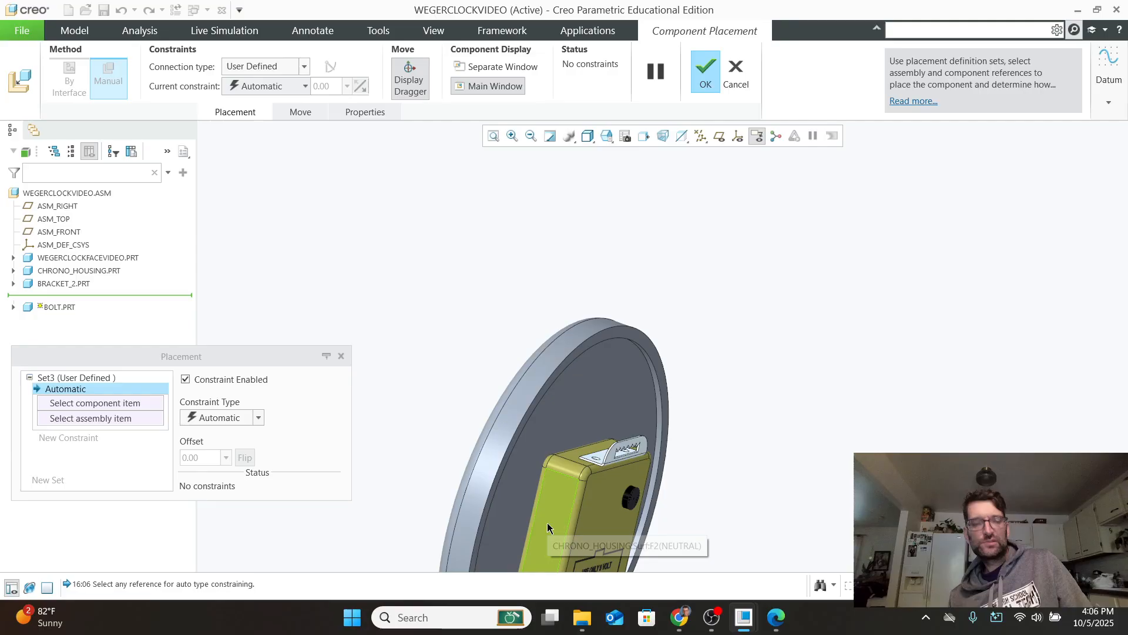
pyautogui.keyDown('shift'); pyautogui.moveTo(550, 527); pyautogui.dragTo(534, 369, button='middle'); pyautogui.keyUp('shift')
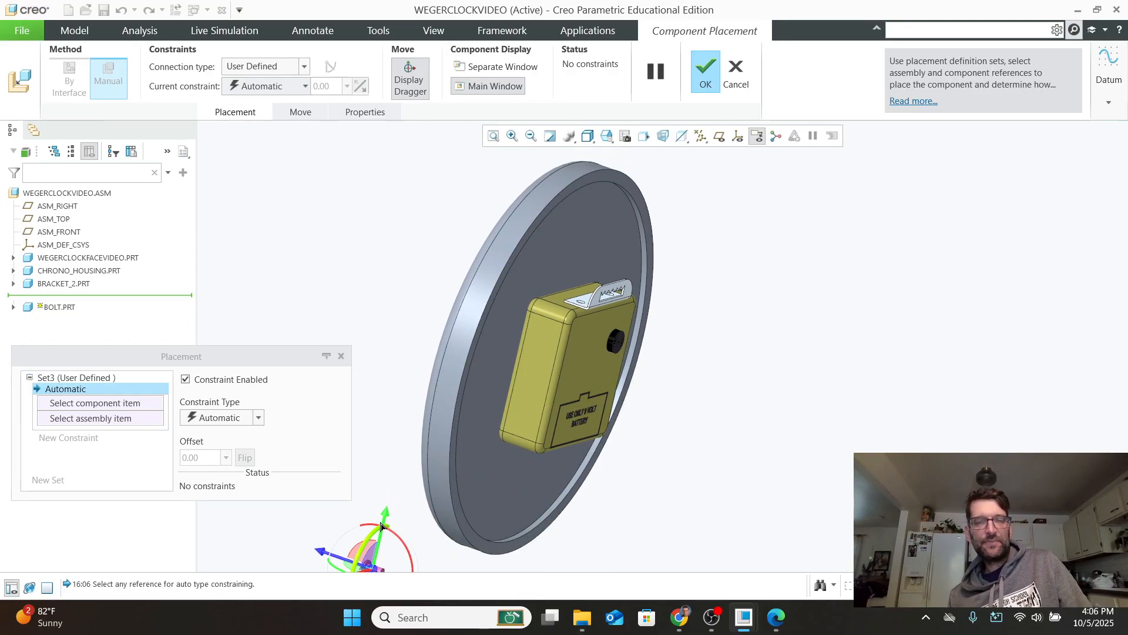
pyautogui.moveTo(381, 525); pyautogui.dragTo(399, 472)
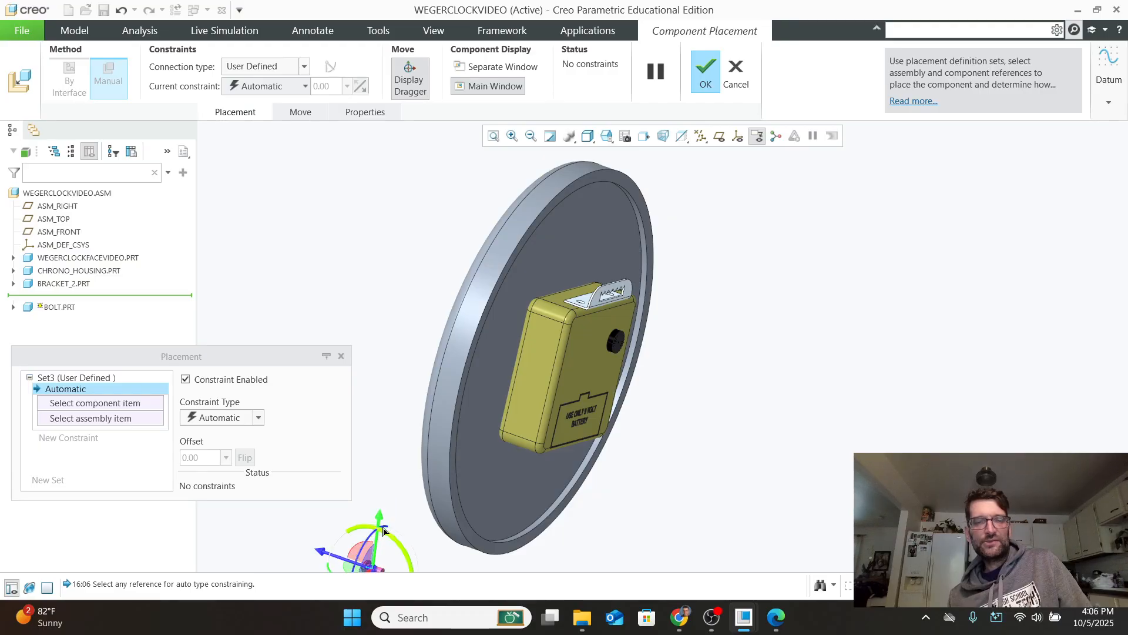
pyautogui.moveTo(383, 523); pyautogui.dragTo(377, 235)
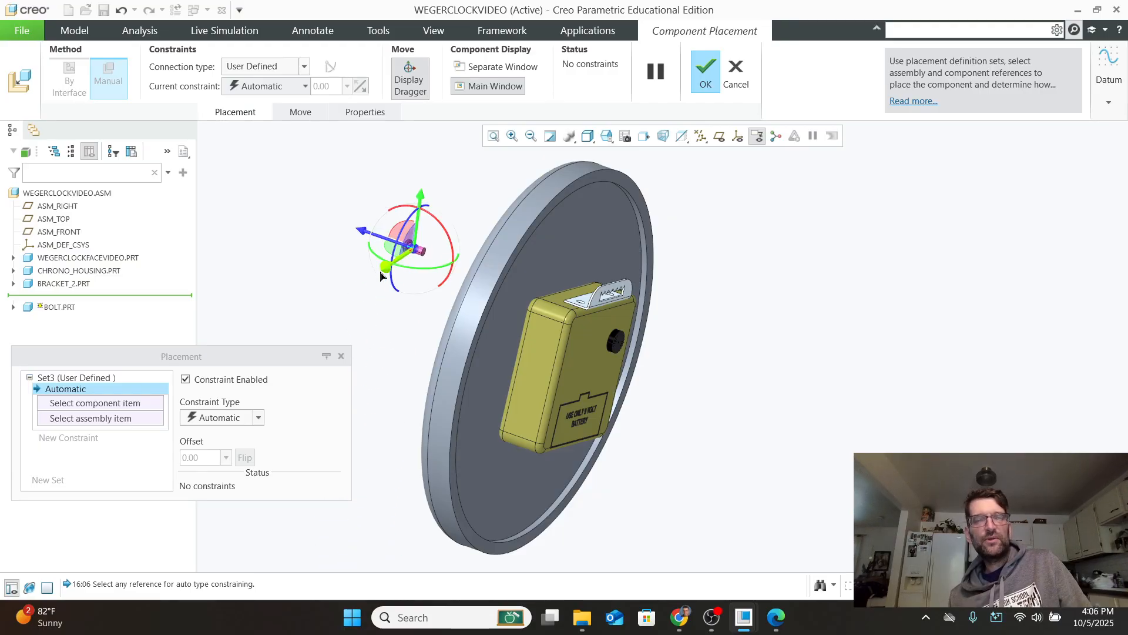
pyautogui.moveTo(381, 276); pyautogui.dragTo(536, 162)
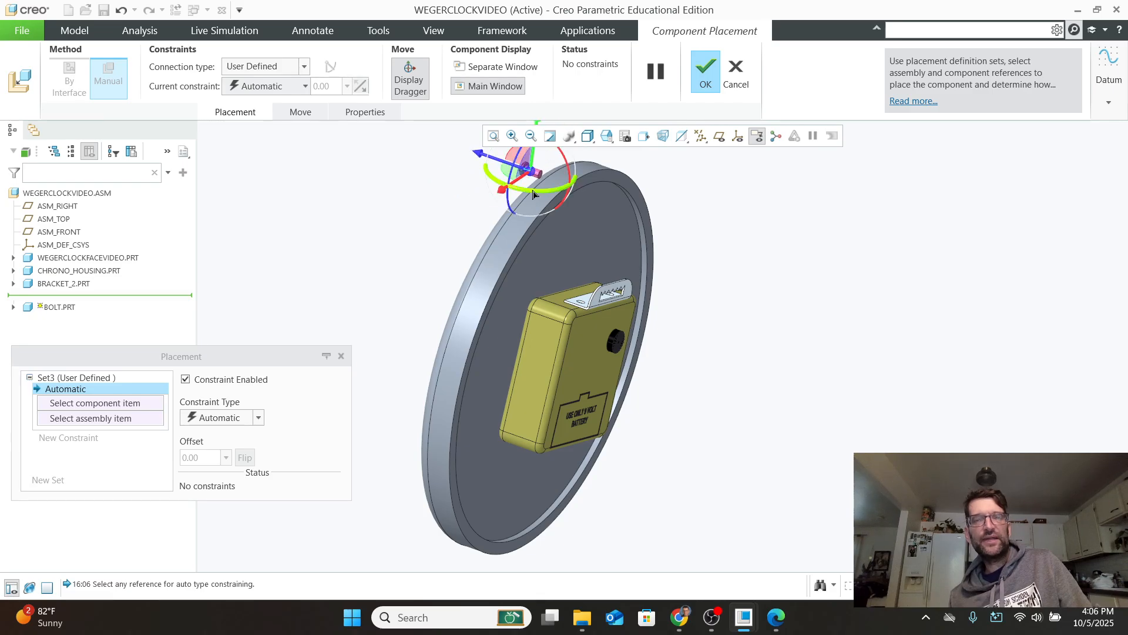
# Rotate the bolt upright with its head on top and move it over the bracket.
pyautogui.moveTo(569, 170); pyautogui.dragTo(558, 246)
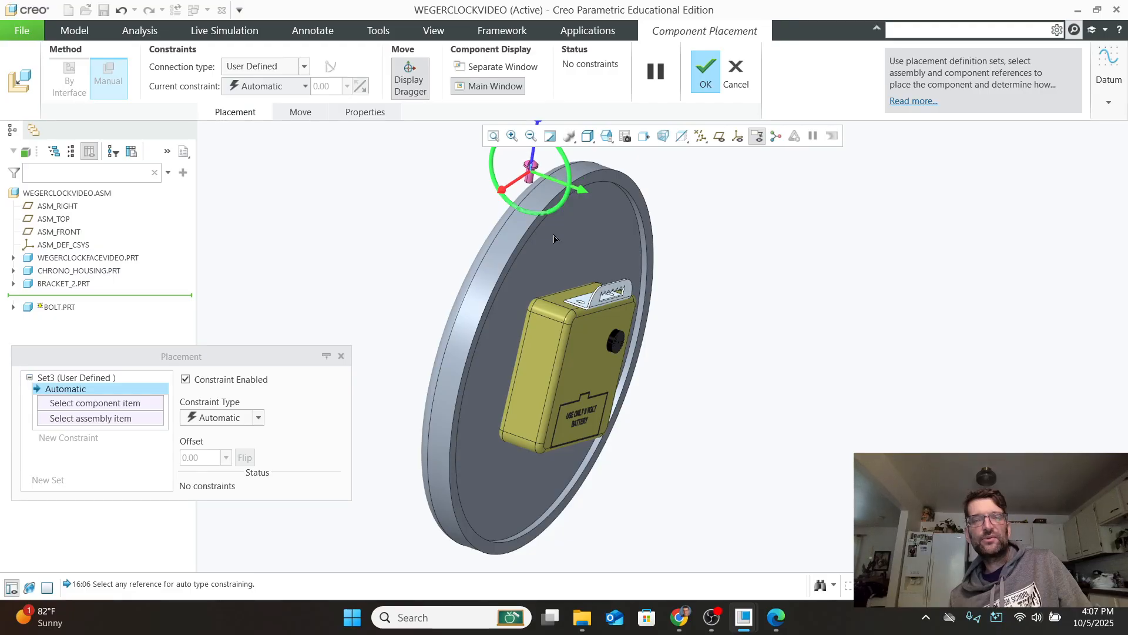
pyautogui.scroll(4, 553, 236)
pyautogui.scroll(-7, 512, 154)
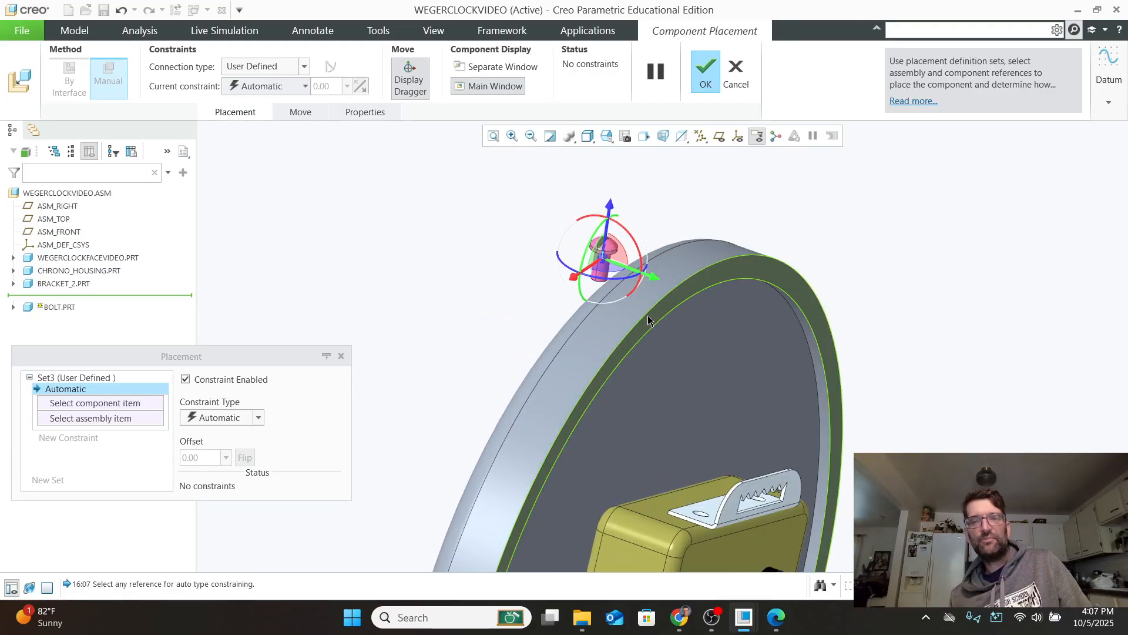
pyautogui.moveTo(631, 270); pyautogui.dragTo(753, 311)
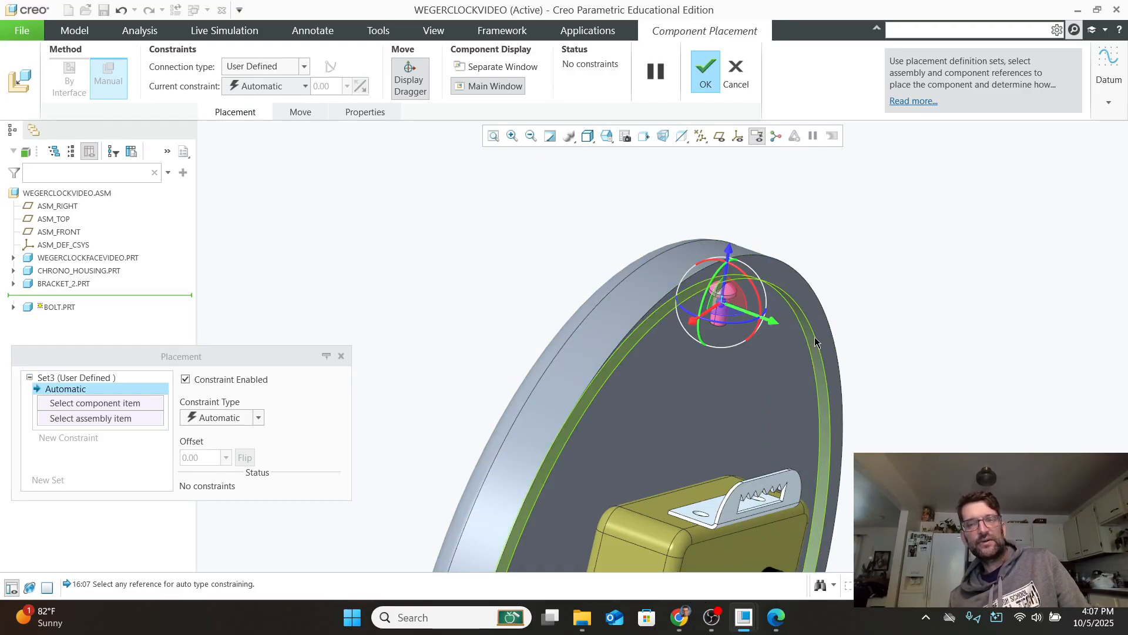
# Add a Coincident constraint between the bolt's cylindrical shank and one of the bracket's flange holes.
pyautogui.scroll(3, 750, 355)
pyautogui.click(703, 298)
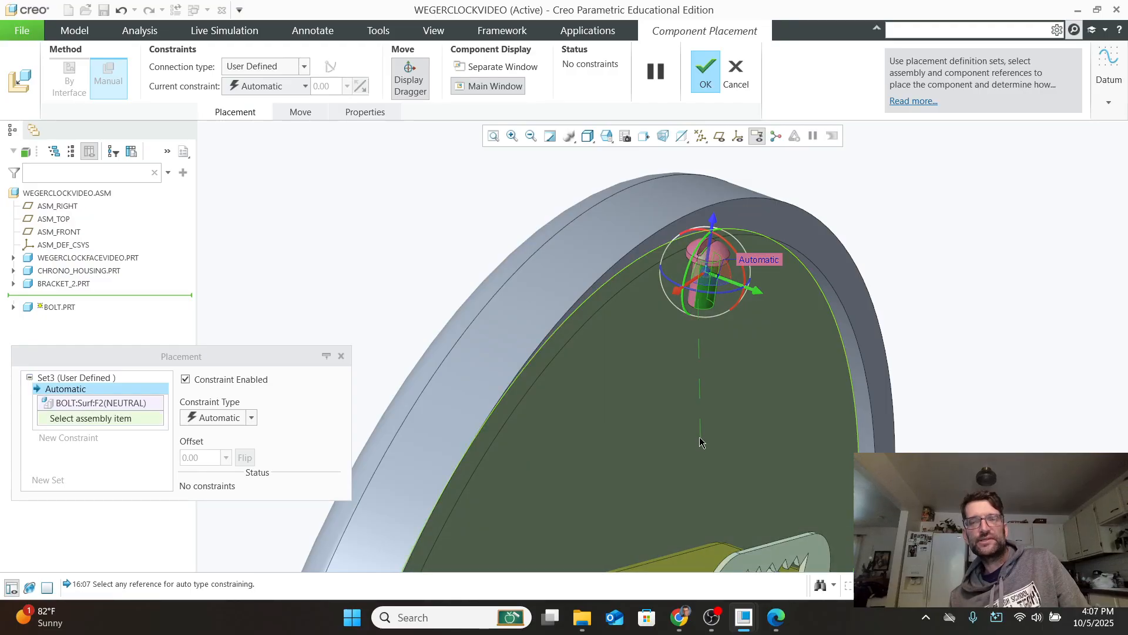
pyautogui.scroll(-3, 675, 435)
pyautogui.scroll(2, 677, 524)
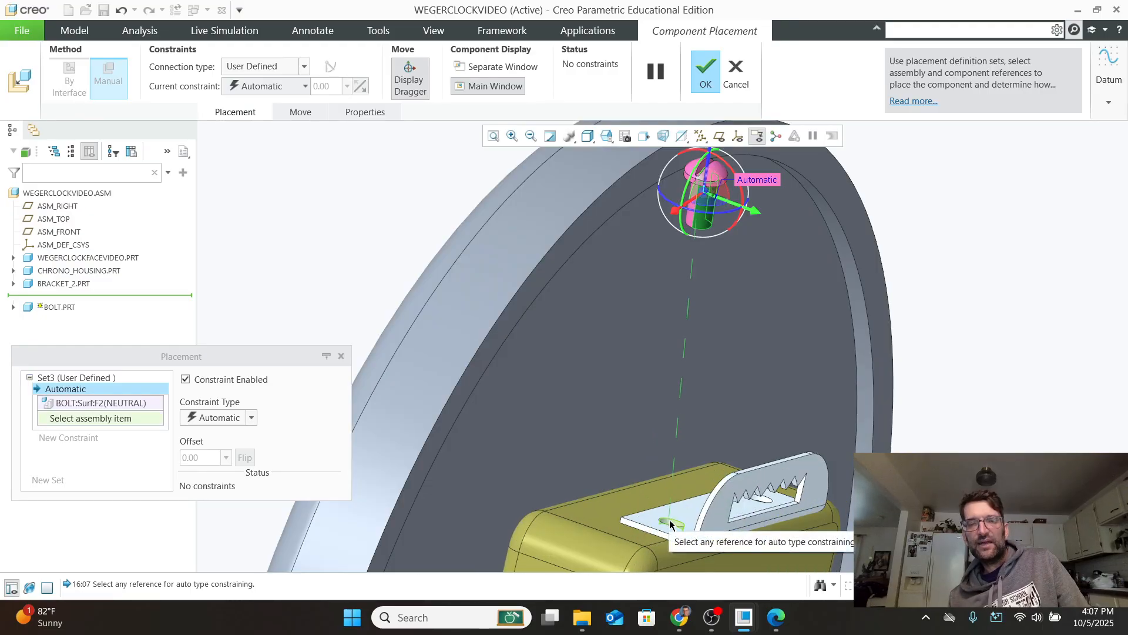
pyautogui.click(672, 524)
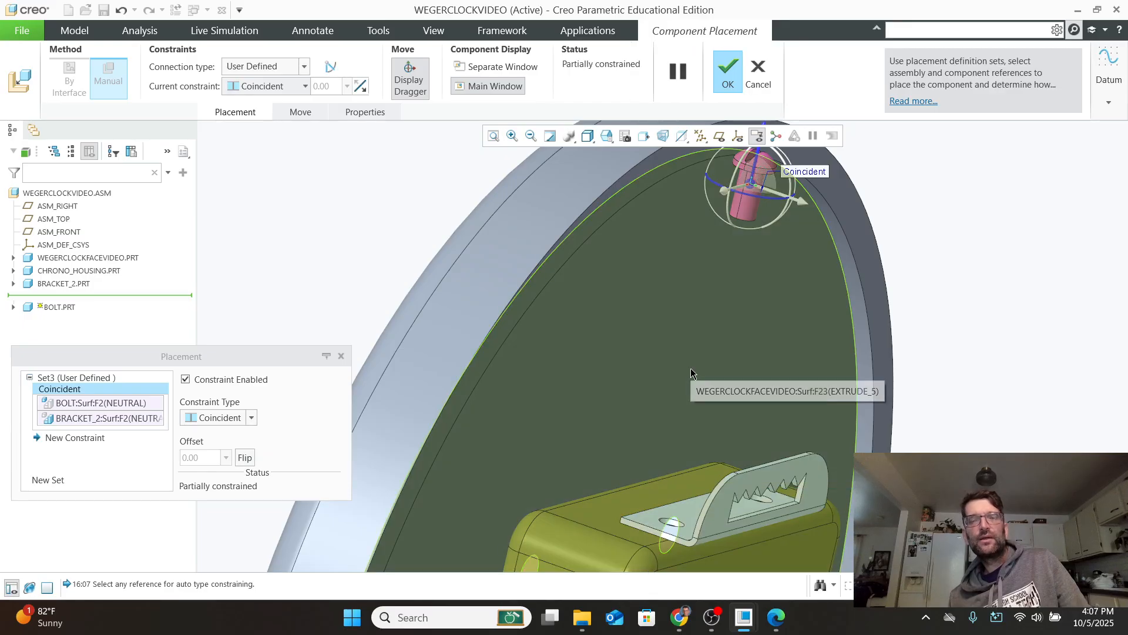
# Add a Coincident constraint between the underside of the bolt's head and the bracket's outer flange face, and accept the placement.
pyautogui.scroll(-2, 704, 308)
pyautogui.moveTo(704, 320); pyautogui.dragTo(717, 287, button='middle')
pyautogui.scroll(1, 717, 287)
pyautogui.click(76, 437)
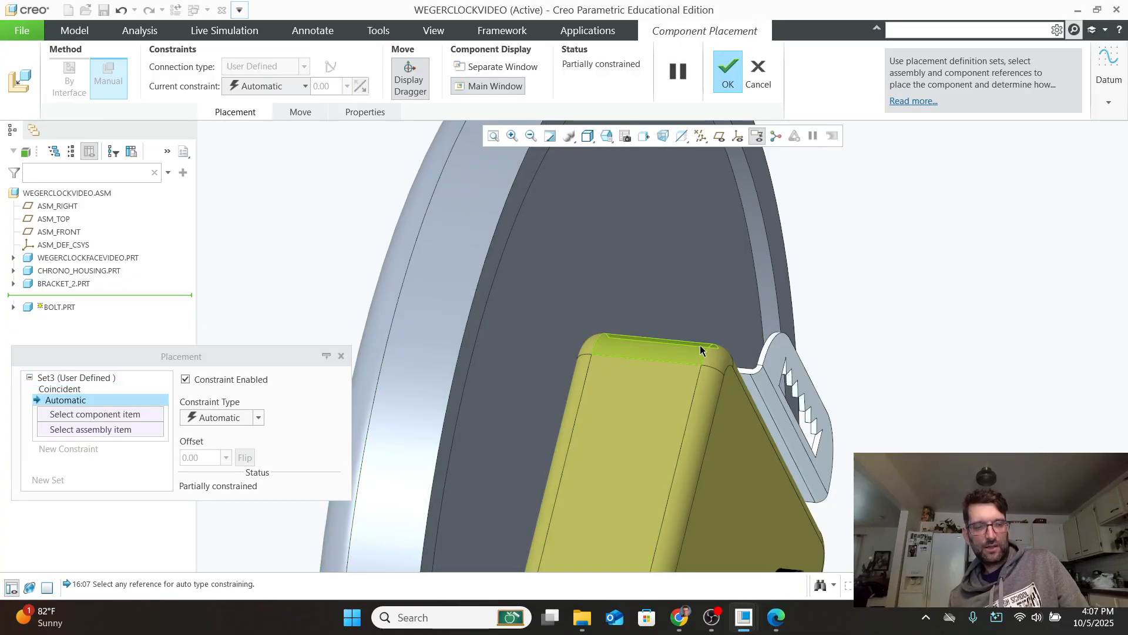
pyautogui.scroll(-3, 772, 301)
pyautogui.scroll(3, 650, 293)
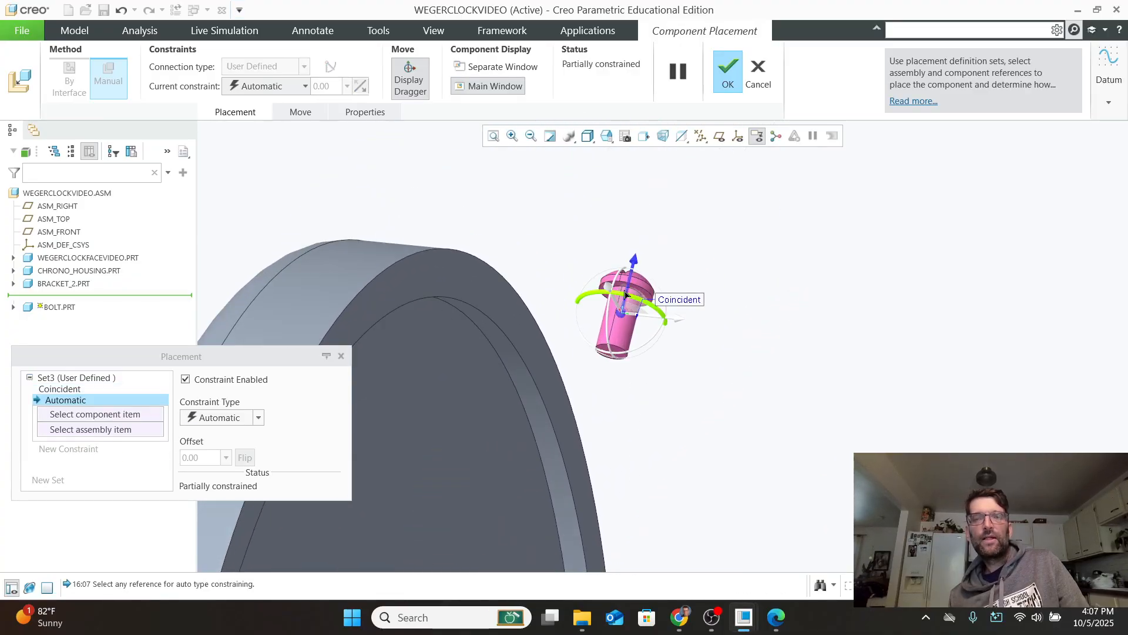
pyautogui.click(658, 295)
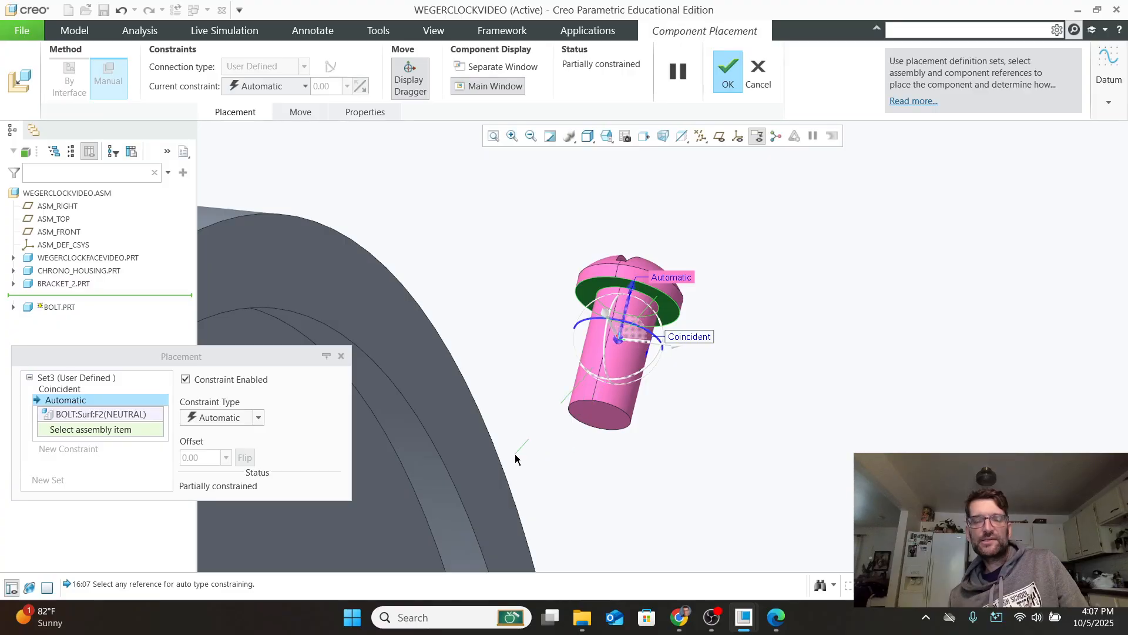
pyautogui.moveTo(515, 458); pyautogui.dragTo(464, 473, button='middle')
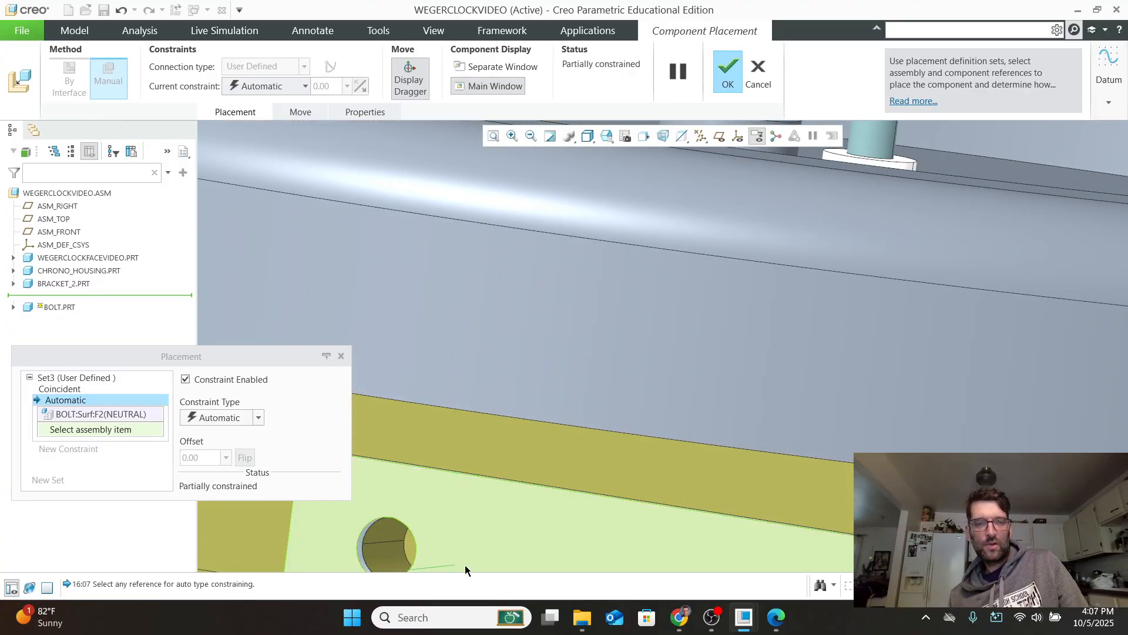
pyautogui.click(432, 541)
pyautogui.moveTo(524, 527); pyautogui.dragTo(671, 311, button='middle')
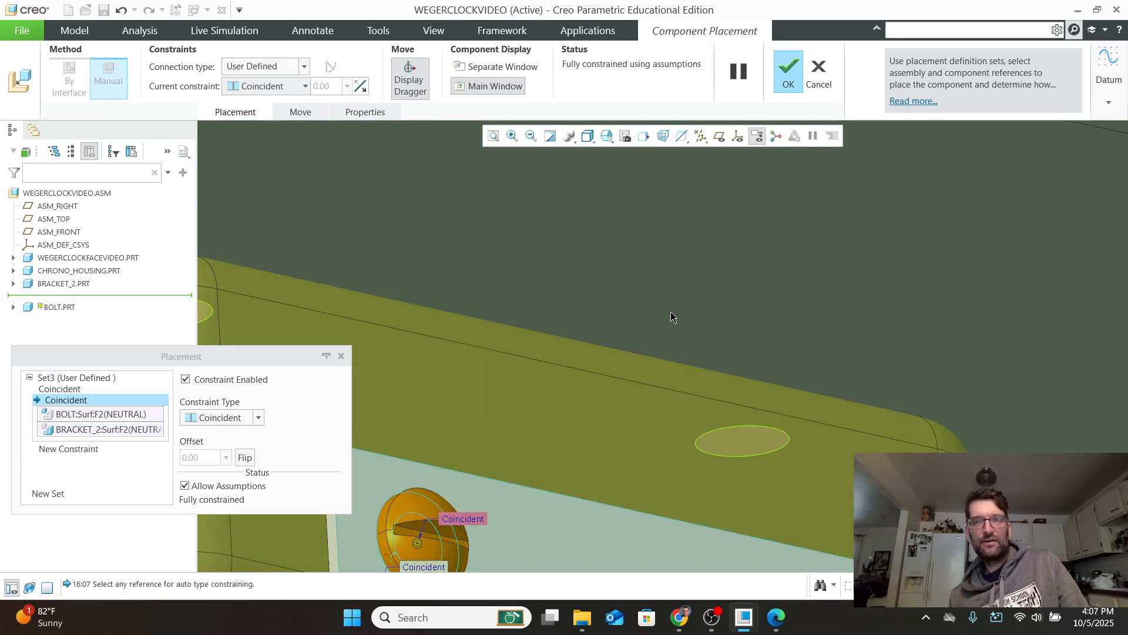
pyautogui.click(782, 72)
# Insert a second bolt.prt component into the assembly.
pyautogui.moveTo(770, 353); pyautogui.dragTo(797, 309, button='middle')
pyautogui.scroll(3, 801, 315)
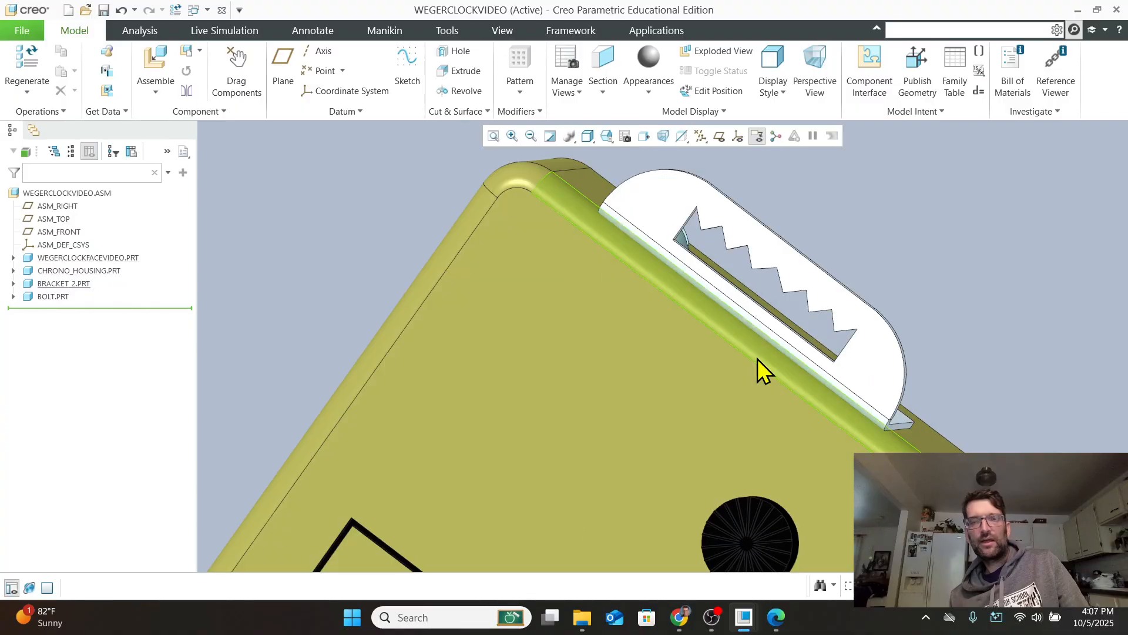
pyautogui.scroll(4, 762, 370)
pyautogui.moveTo(762, 370); pyautogui.dragTo(704, 430, button='middle')
pyautogui.scroll(5, 721, 389)
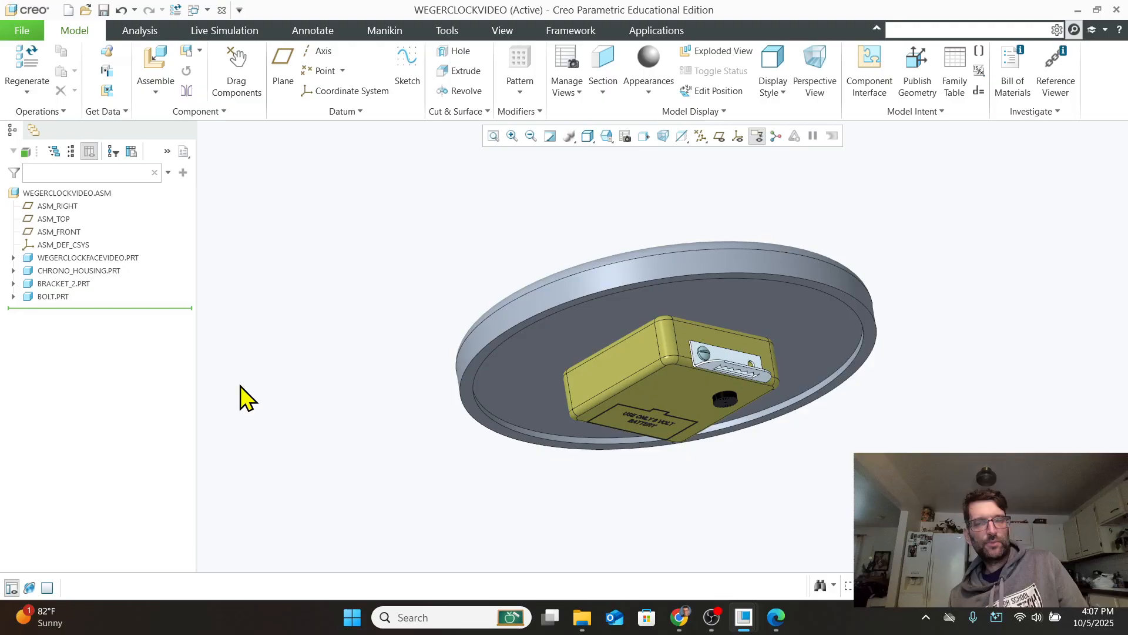
pyautogui.click(159, 65)
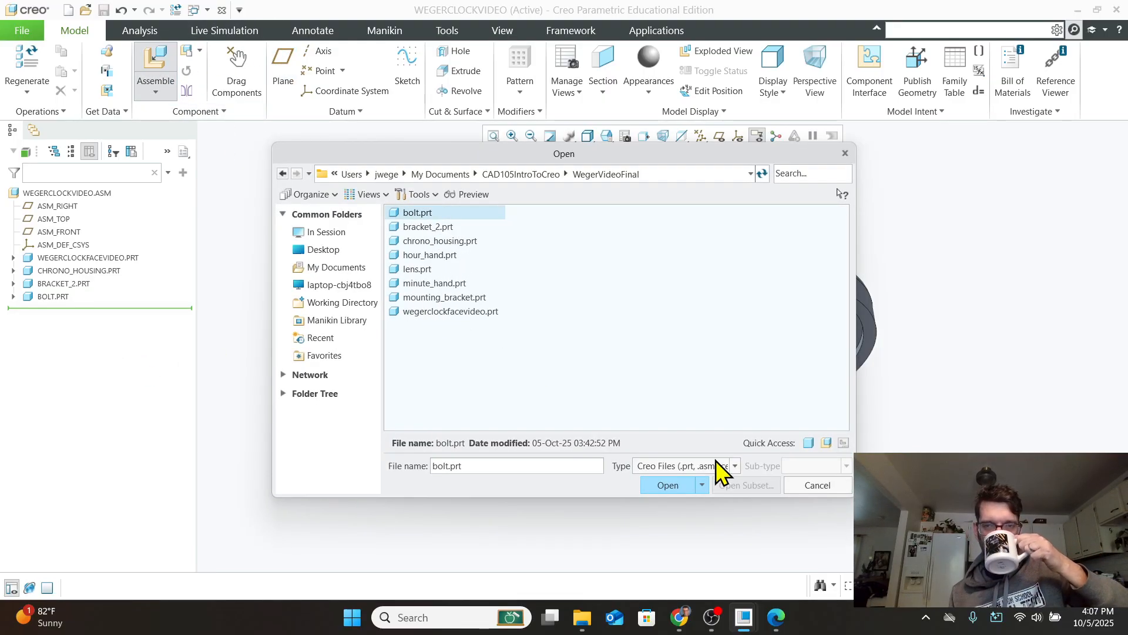
pyautogui.click(685, 485)
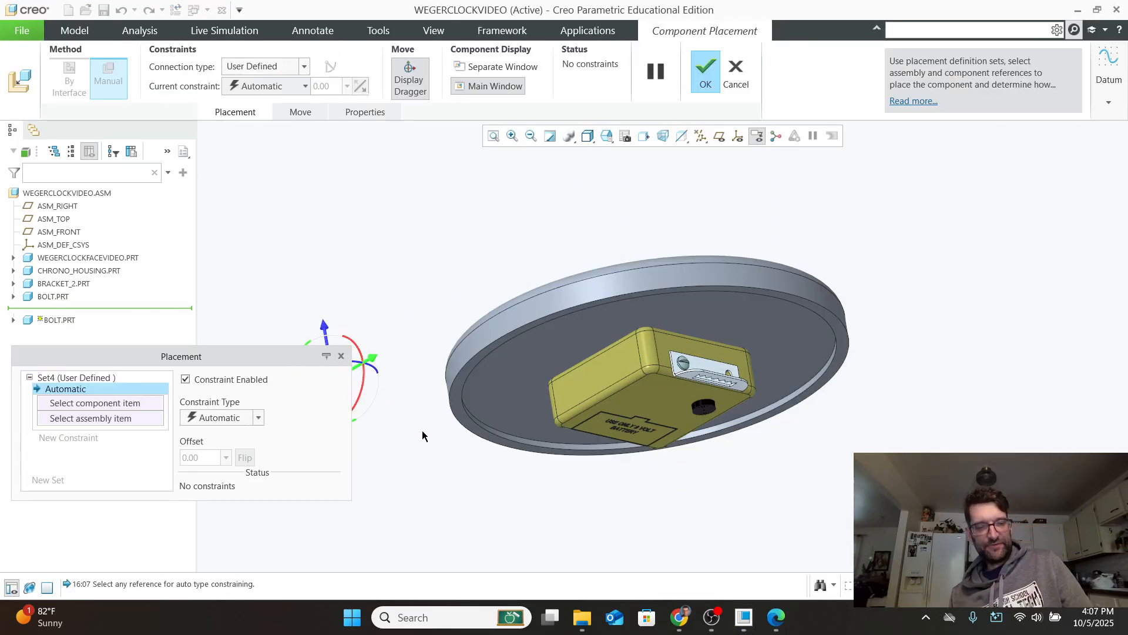
# Rotate the second bolt so its shank points toward the housing and move it beside the bracket's empty hole.
pyautogui.scroll(1, 420, 432)
pyautogui.keyDown('shift'); pyautogui.moveTo(421, 432); pyautogui.dragTo(504, 442, button='middle'); pyautogui.keyUp('shift')
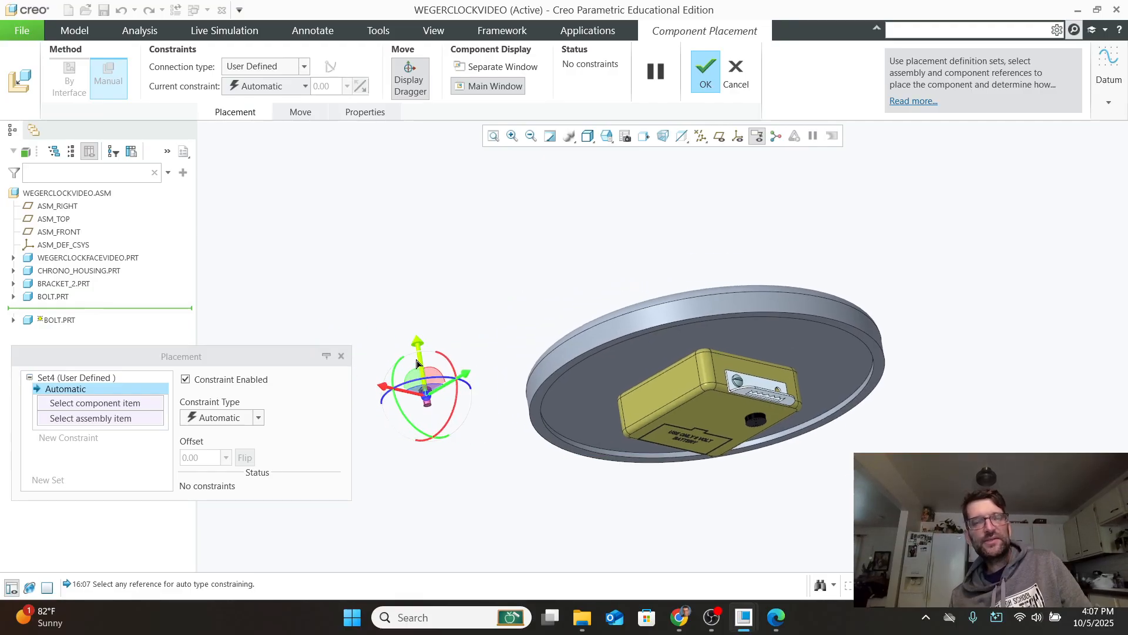
pyautogui.moveTo(450, 360); pyautogui.dragTo(457, 378)
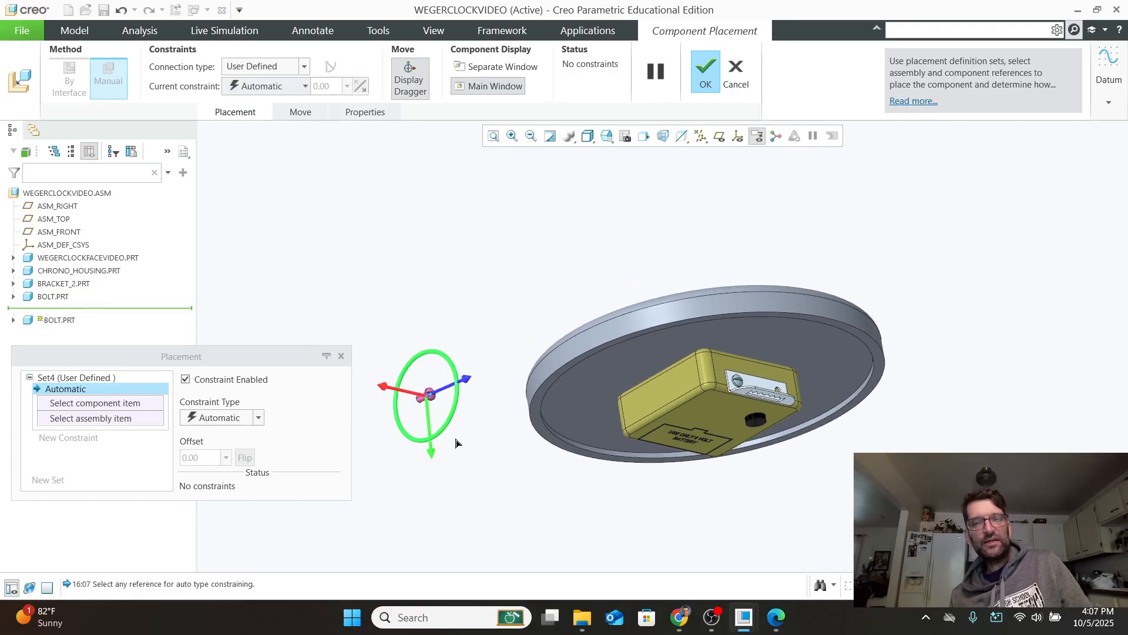
pyautogui.moveTo(456, 442); pyautogui.dragTo(435, 451)
pyautogui.moveTo(383, 397); pyautogui.dragTo(542, 422)
pyautogui.moveTo(682, 450); pyautogui.dragTo(684, 450)
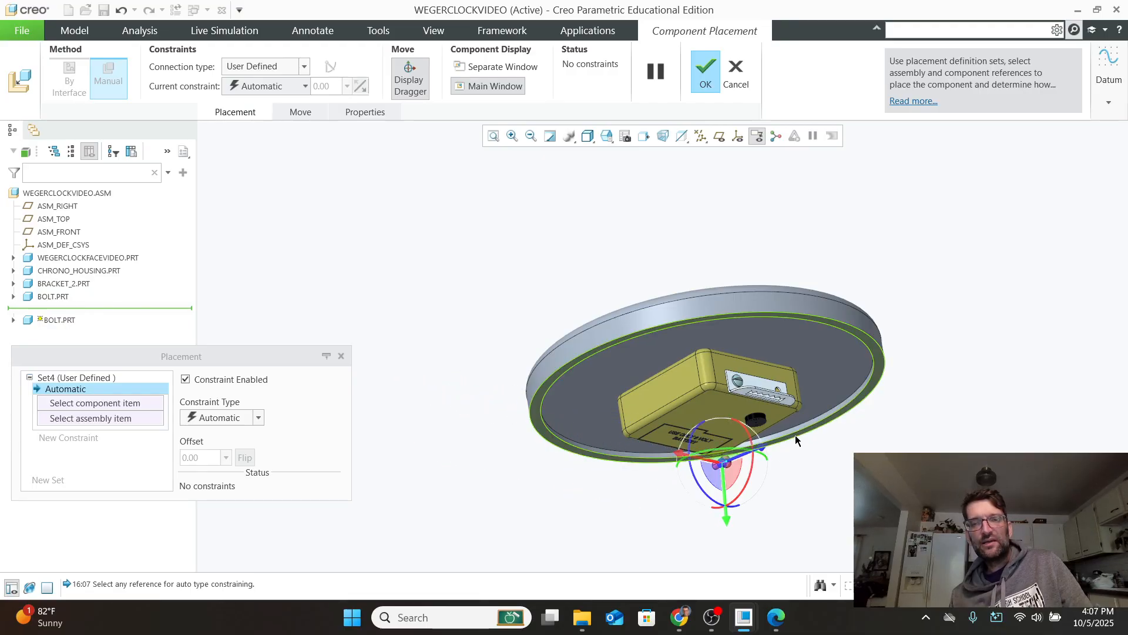
pyautogui.moveTo(768, 449); pyautogui.dragTo(864, 303)
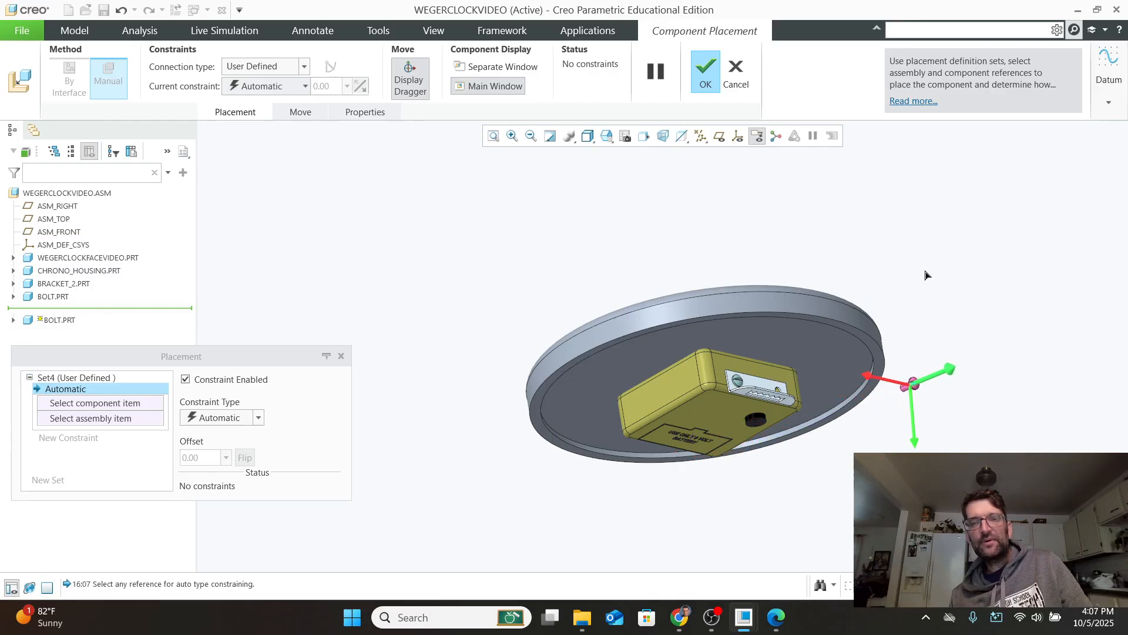
pyautogui.moveTo(926, 275); pyautogui.dragTo(787, 372)
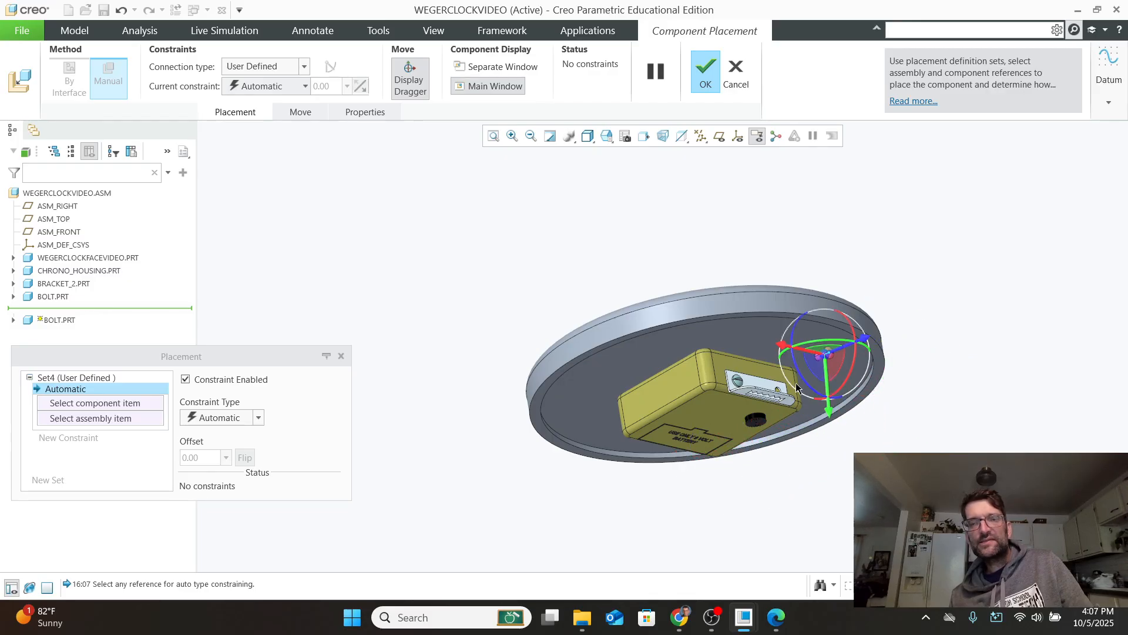
# Add a Coincident constraint between the housing hole behind the bracket's empty hole and the second bolt's cylindrical shank.
pyautogui.scroll(2, 796, 493)
pyautogui.scroll(-3, 802, 426)
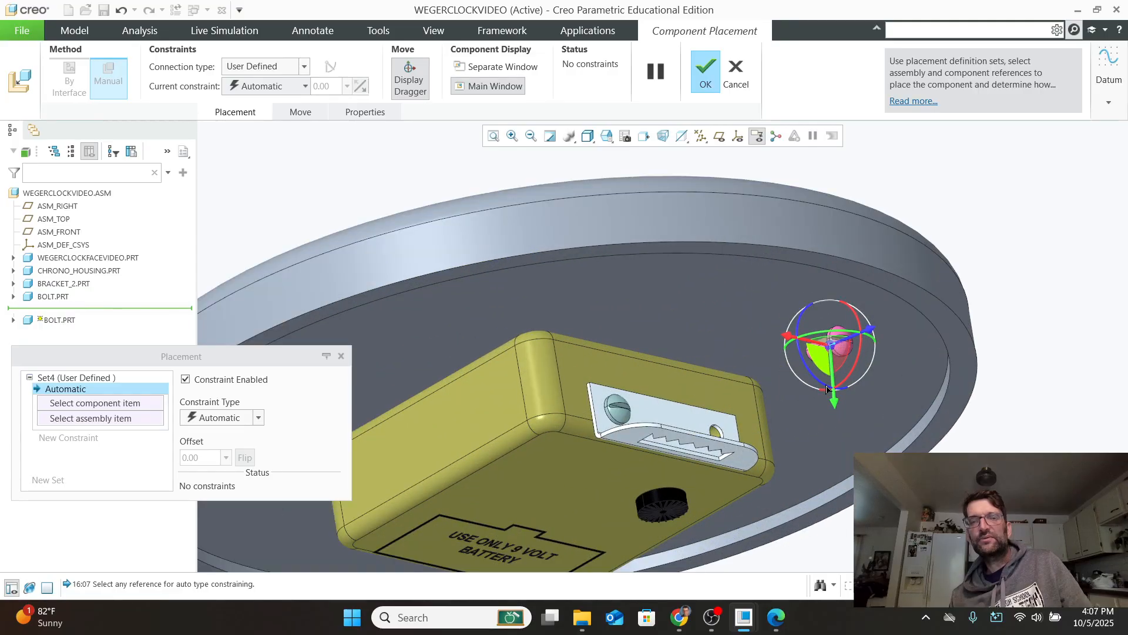
pyautogui.scroll(-3, 705, 431)
pyautogui.click(692, 435)
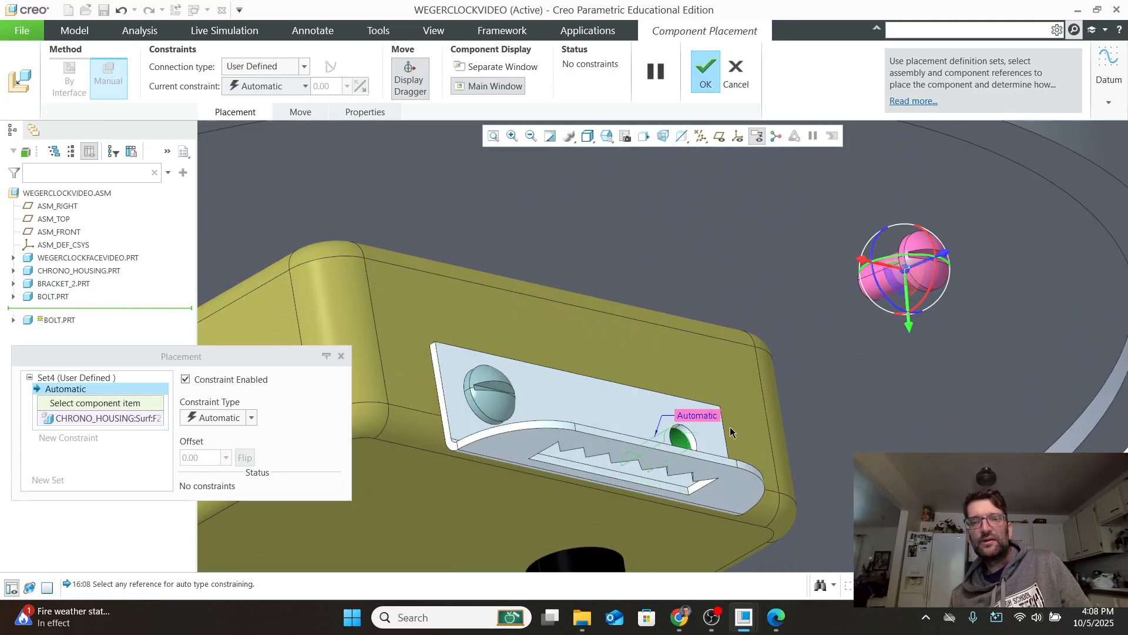
pyautogui.click(872, 293)
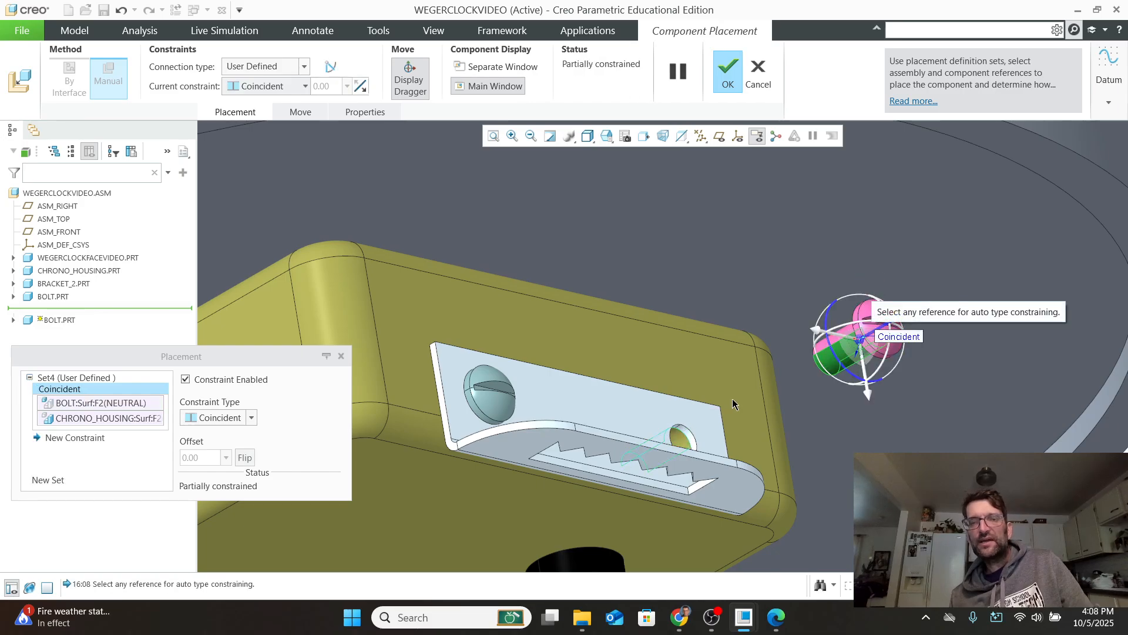
# Add a Coincident constraint between the bracket's outer flange face and the underside of the second bolt's head, and accept the placement.
pyautogui.moveTo(799, 417)
pyautogui.mouseDown(button='middle')
pyautogui.moveTo(839, 418)
pyautogui.moveTo(799, 416)
pyautogui.mouseUp(button='middle')
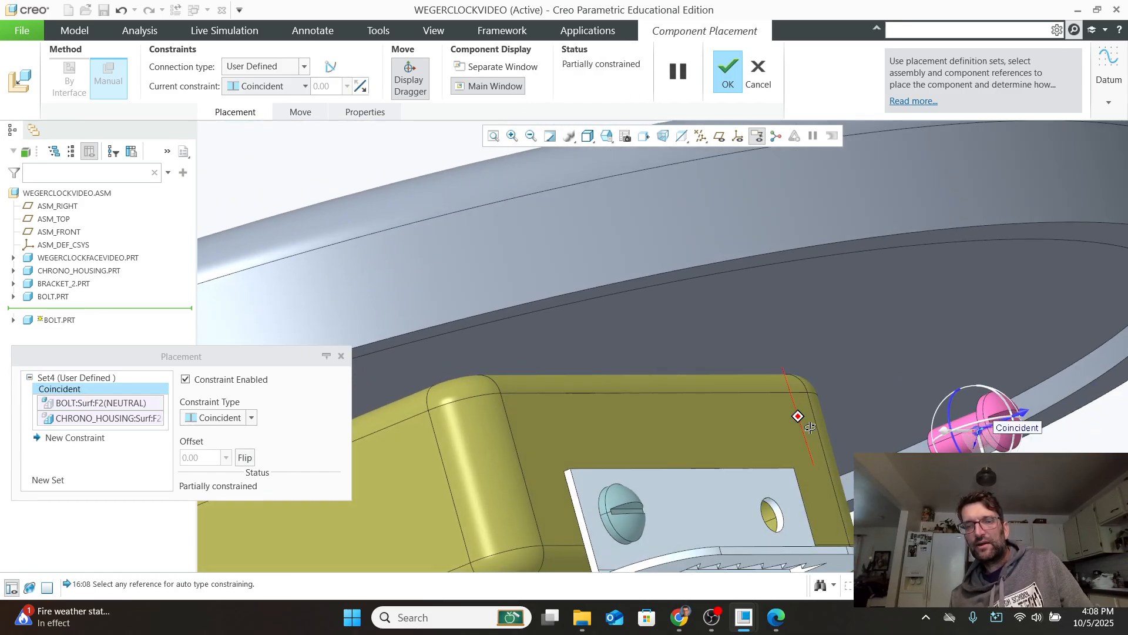
pyautogui.click(82, 438)
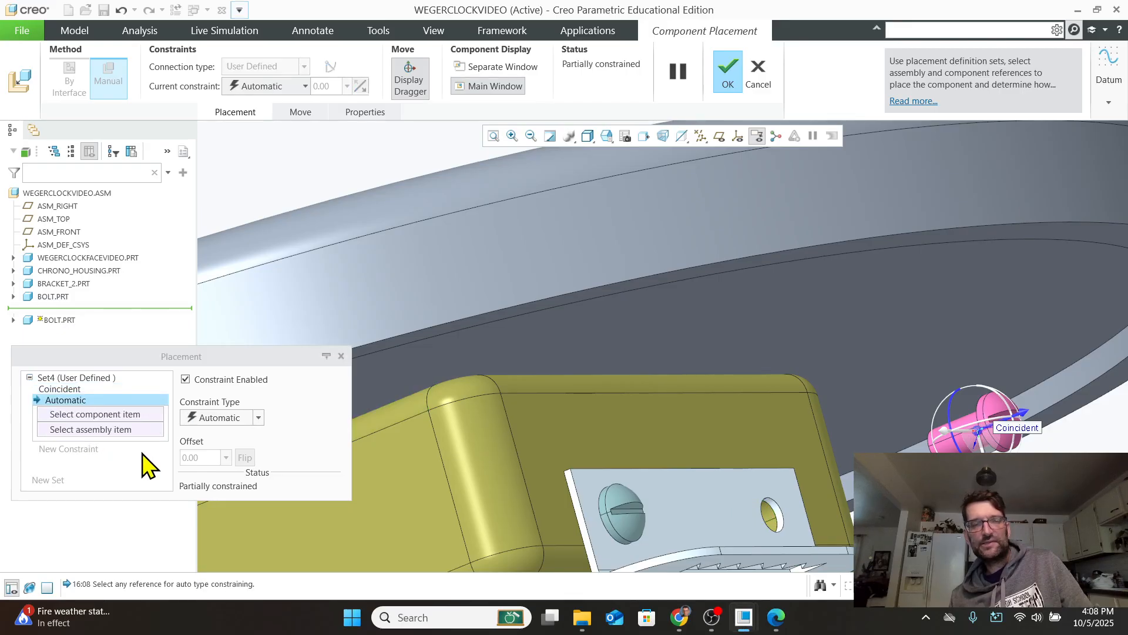
pyautogui.click(749, 491)
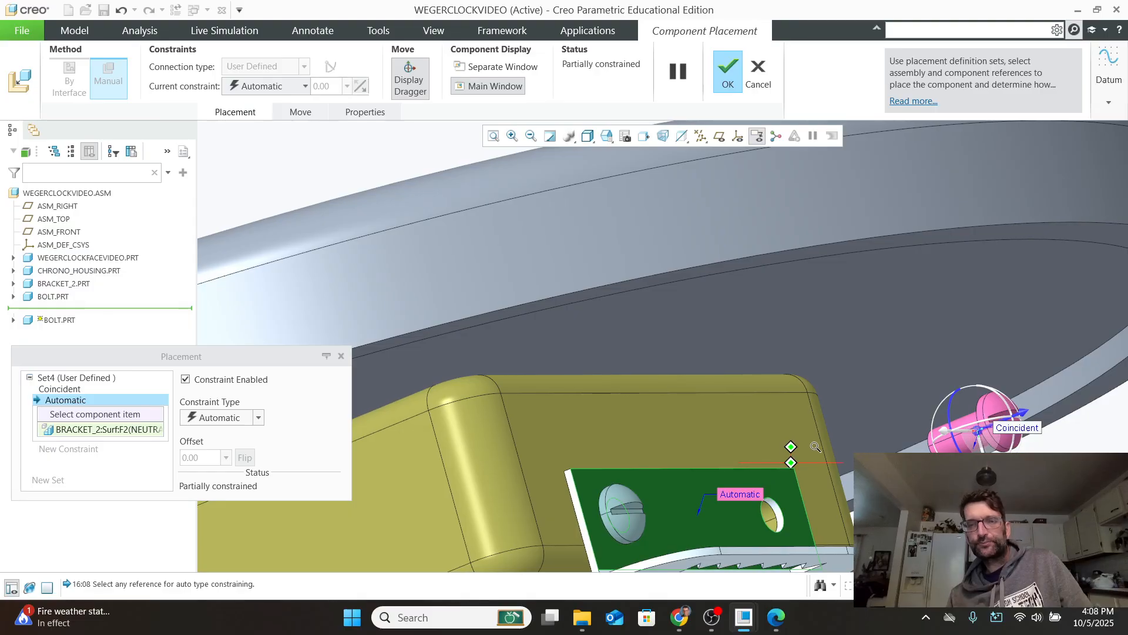
pyautogui.moveTo(816, 446); pyautogui.dragTo(537, 335, button='middle')
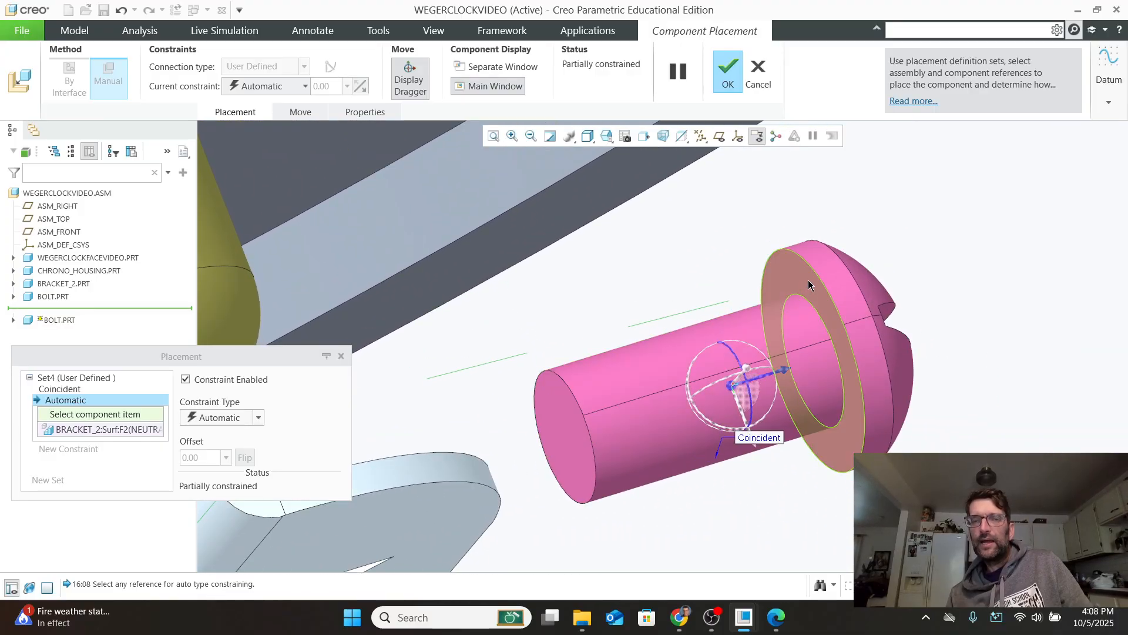
pyautogui.click(769, 306)
pyautogui.click(788, 73)
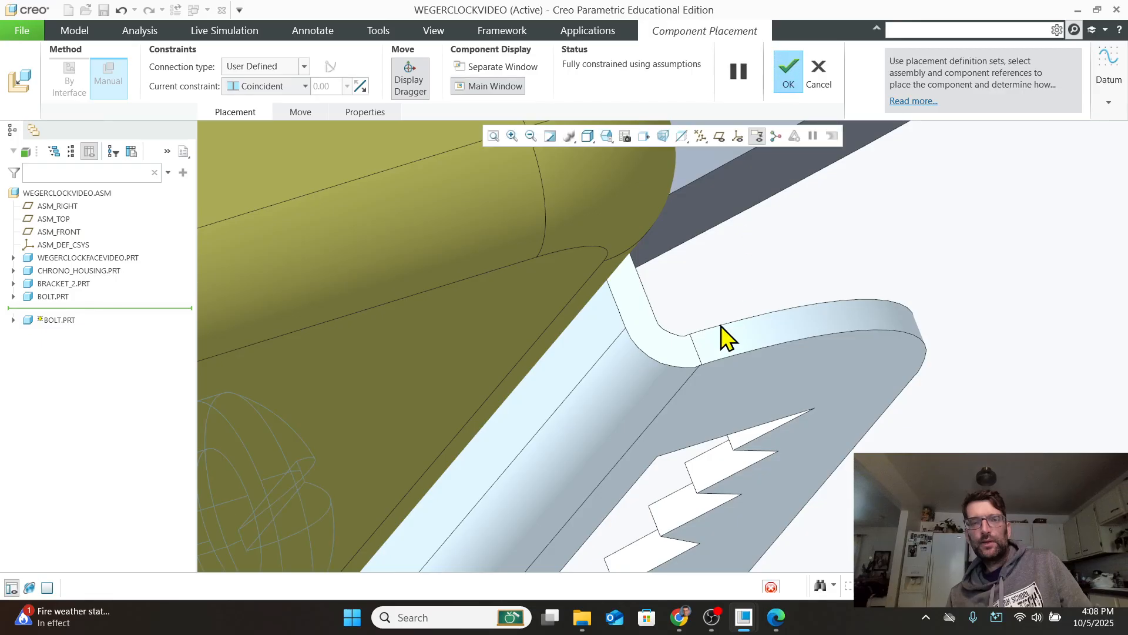
# Check the bolted bracket, restore the Standard Orientation and examine the shaft at the centre of the clock face.
pyautogui.moveTo(720, 335); pyautogui.dragTo(736, 388, button='middle')
pyautogui.scroll(10, 764, 384)
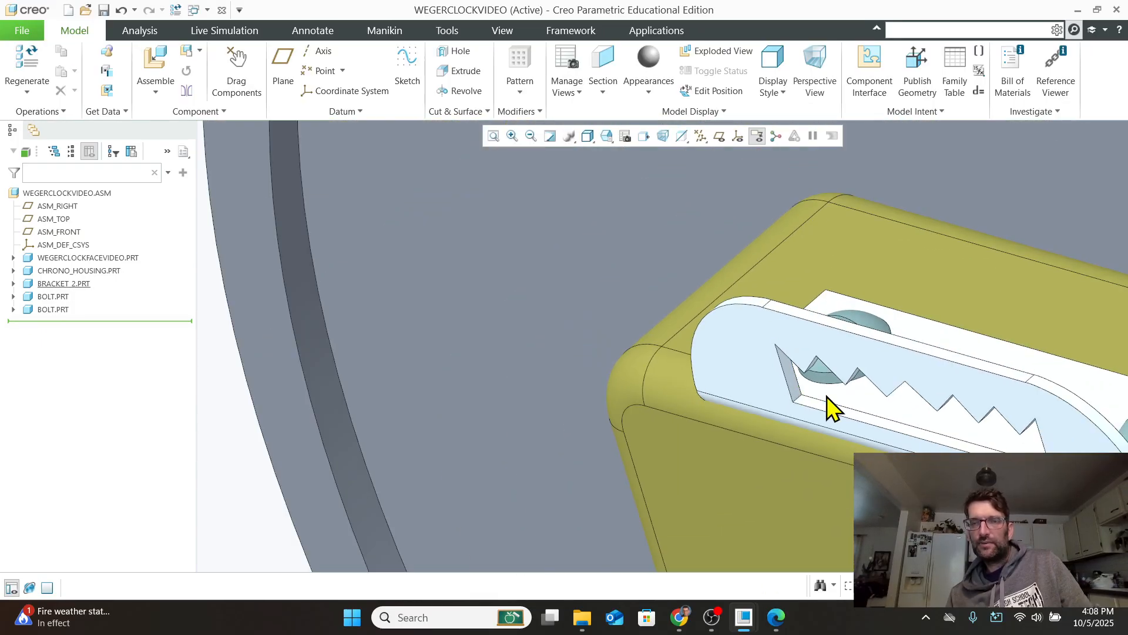
pyautogui.moveTo(1020, 410)
pyautogui.mouseDown(button='middle')
pyautogui.moveTo(994, 437)
pyautogui.moveTo(941, 427)
pyautogui.moveTo(847, 438)
pyautogui.moveTo(852, 479)
pyautogui.mouseUp(button='middle')
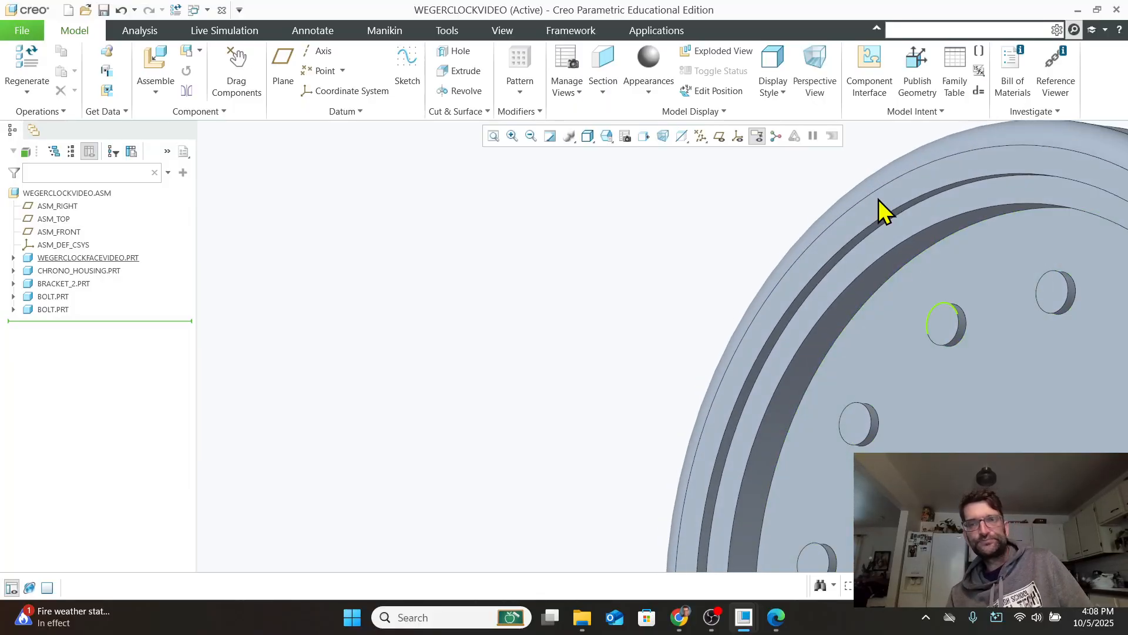
pyautogui.click(617, 135)
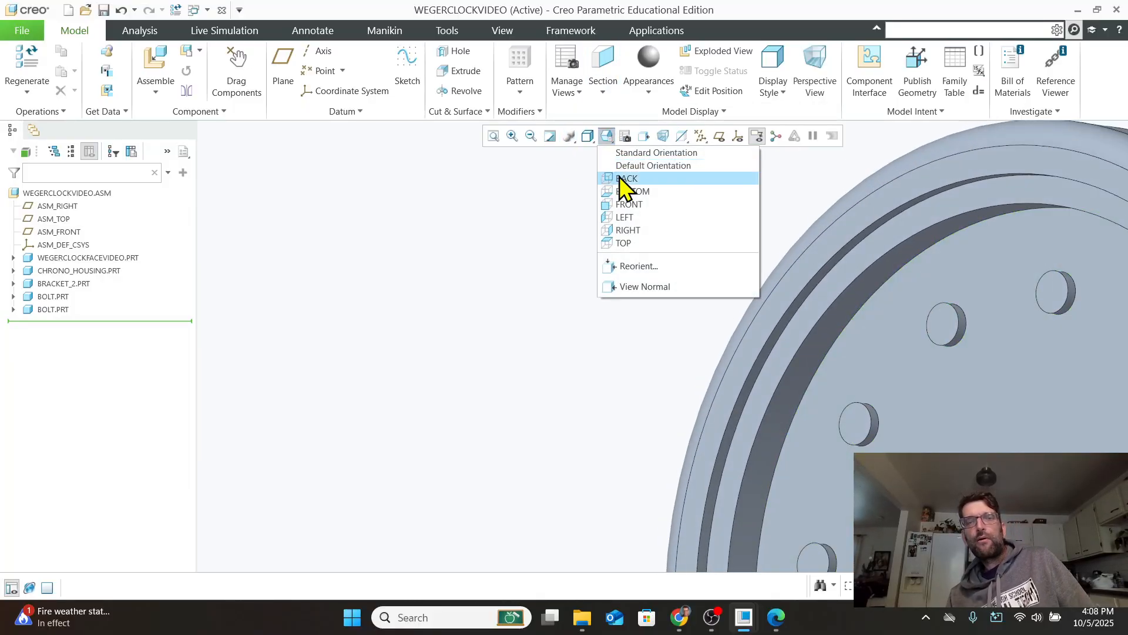
pyautogui.click(647, 152)
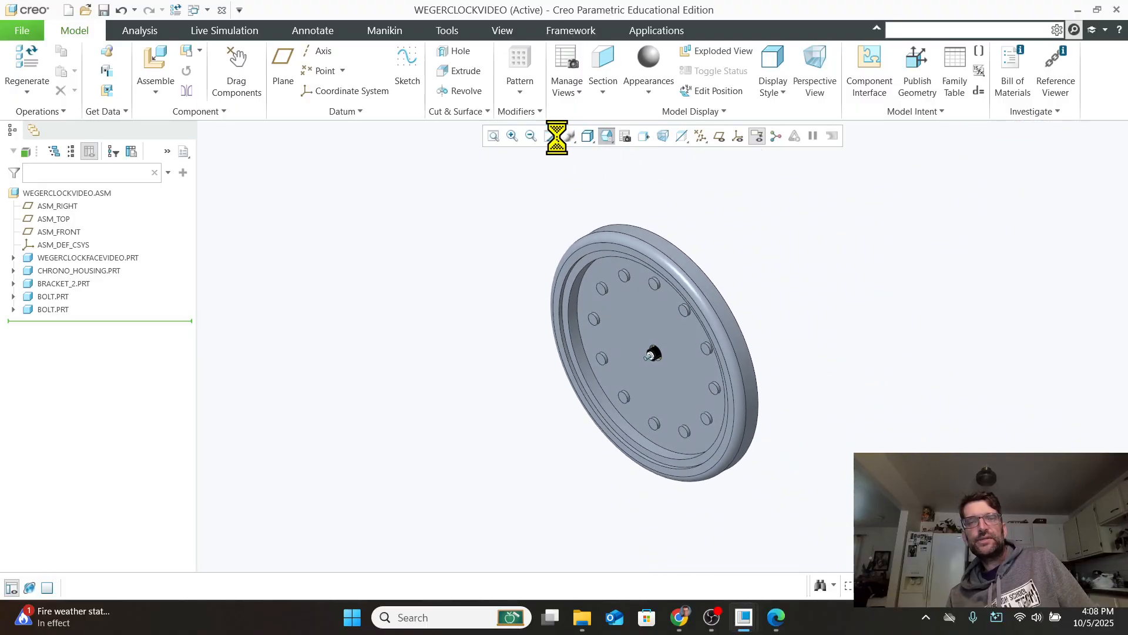
pyautogui.scroll(3, 584, 206)
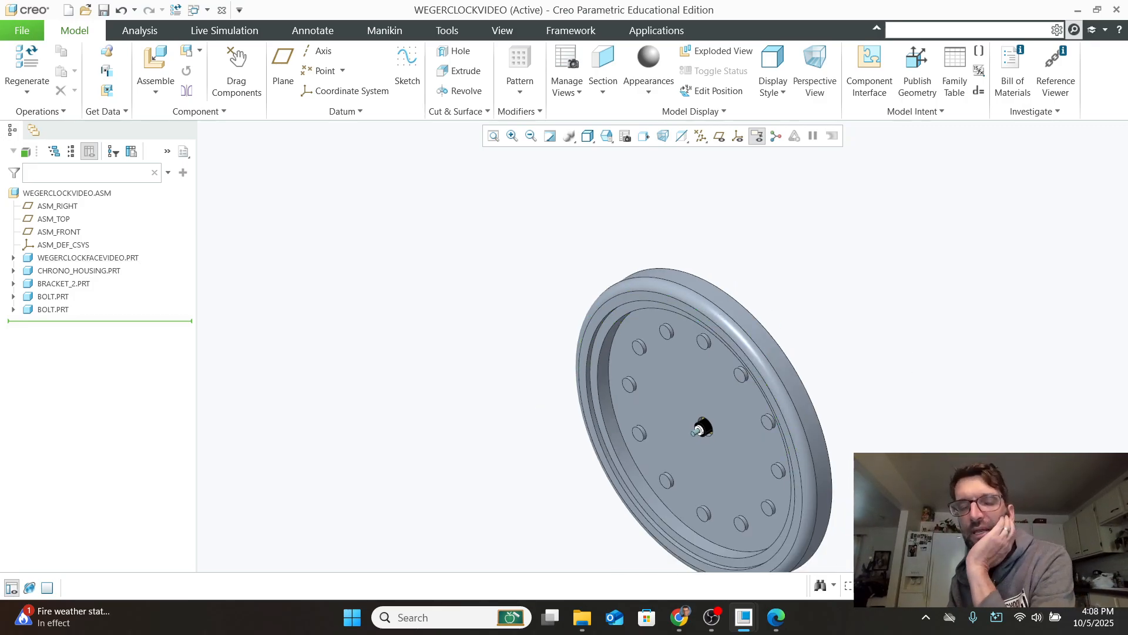
pyautogui.scroll(5, 723, 426)
pyautogui.scroll(-5, 730, 422)
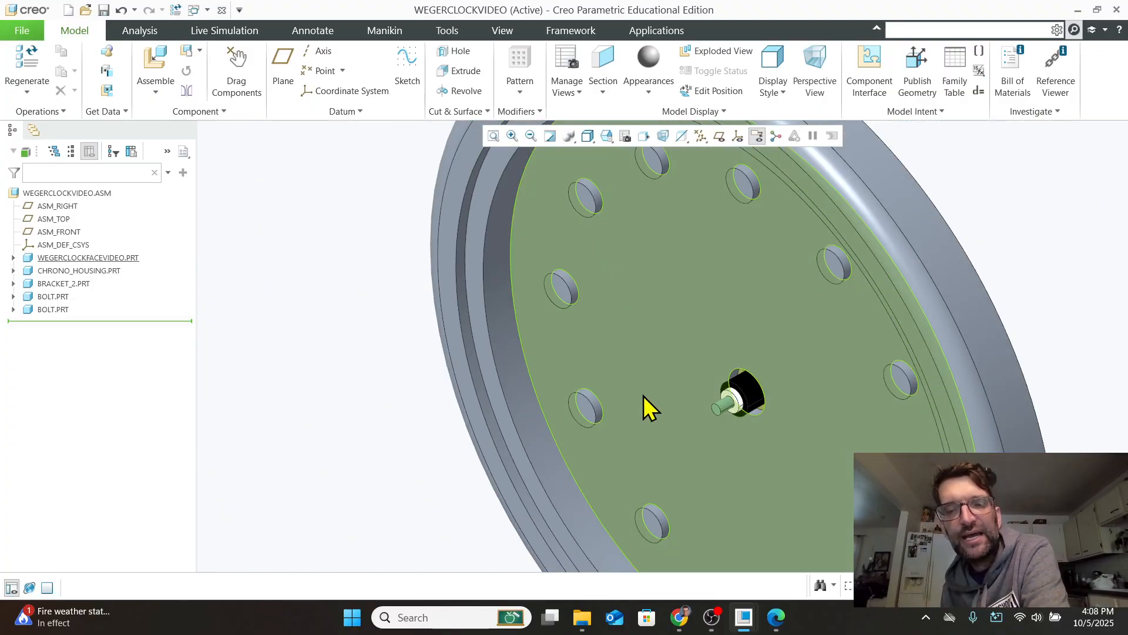
pyautogui.scroll(5, 763, 363)
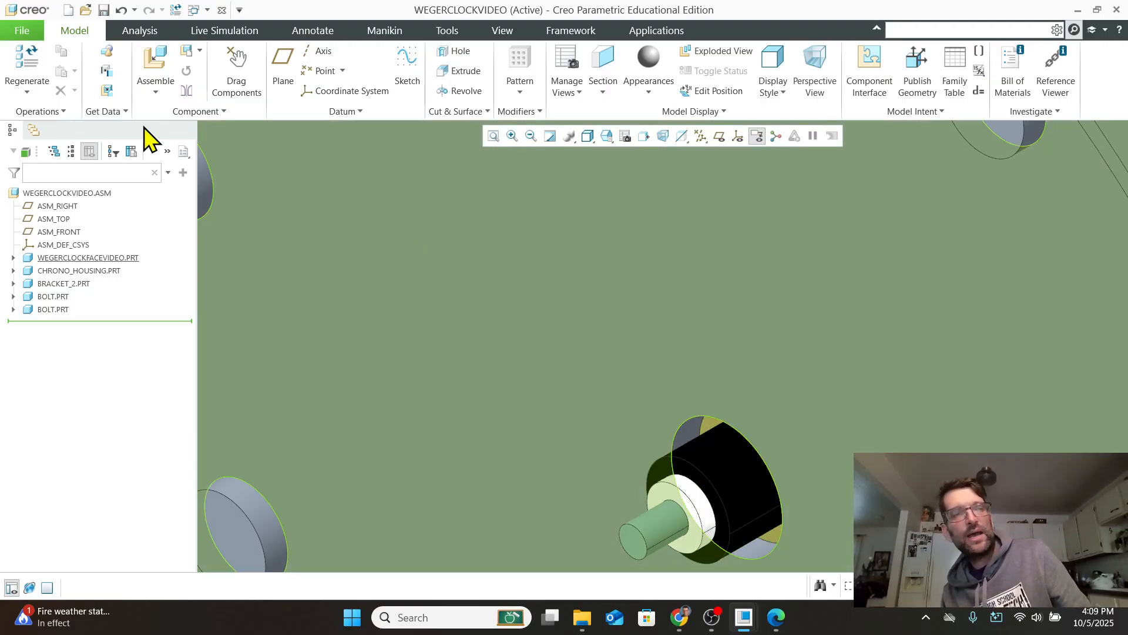
# Insert the hour_hand.prt component into the assembly.
pyautogui.click(154, 62)
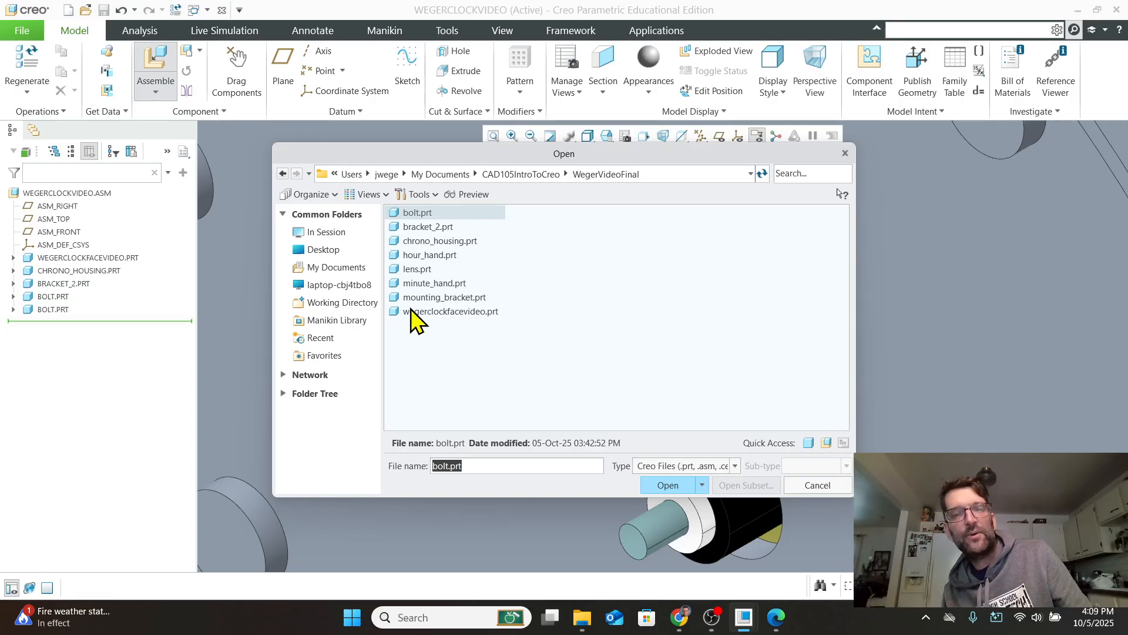
pyautogui.click(418, 256)
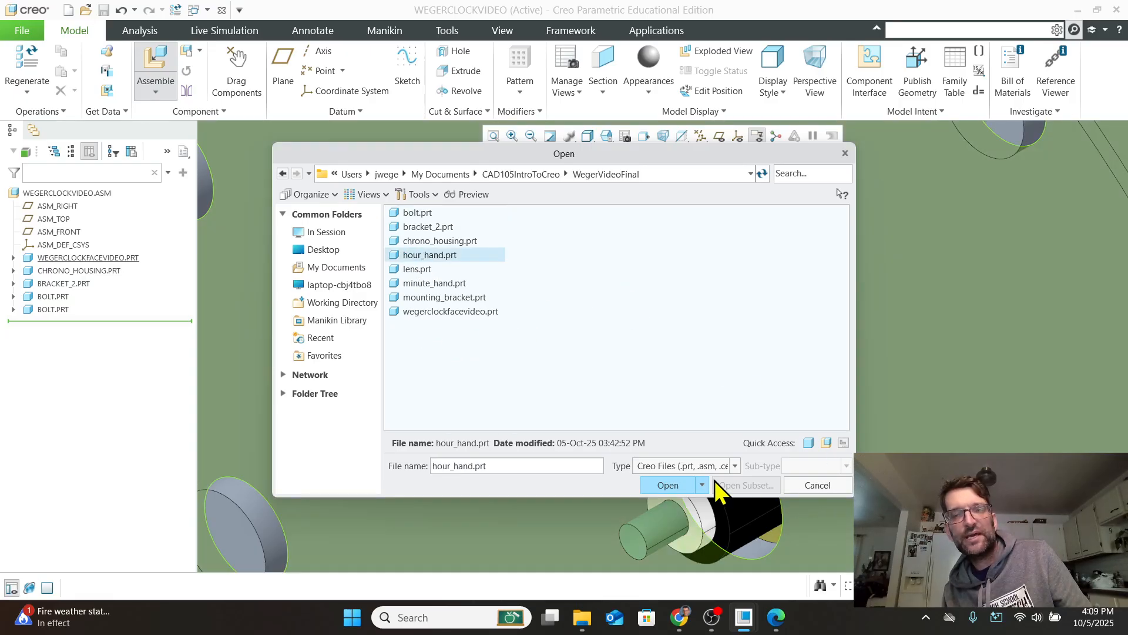
pyautogui.click(674, 483)
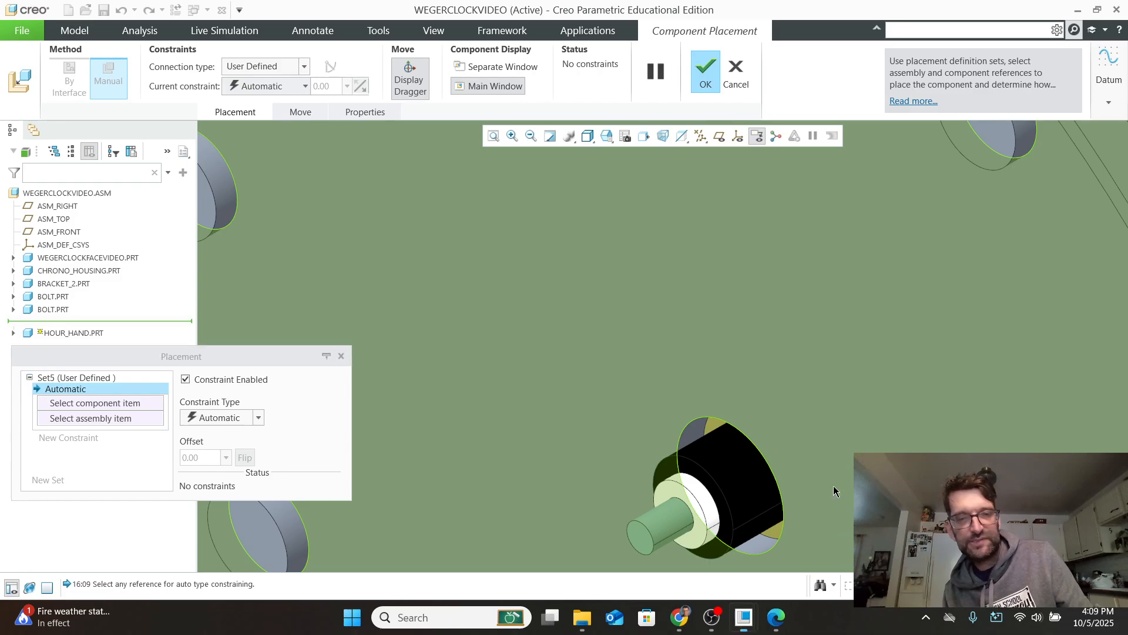
# Rotate the unconstrained hour hand and move it in front of the clock, beside the rim of the clock face.
pyautogui.scroll(-5, 801, 414)
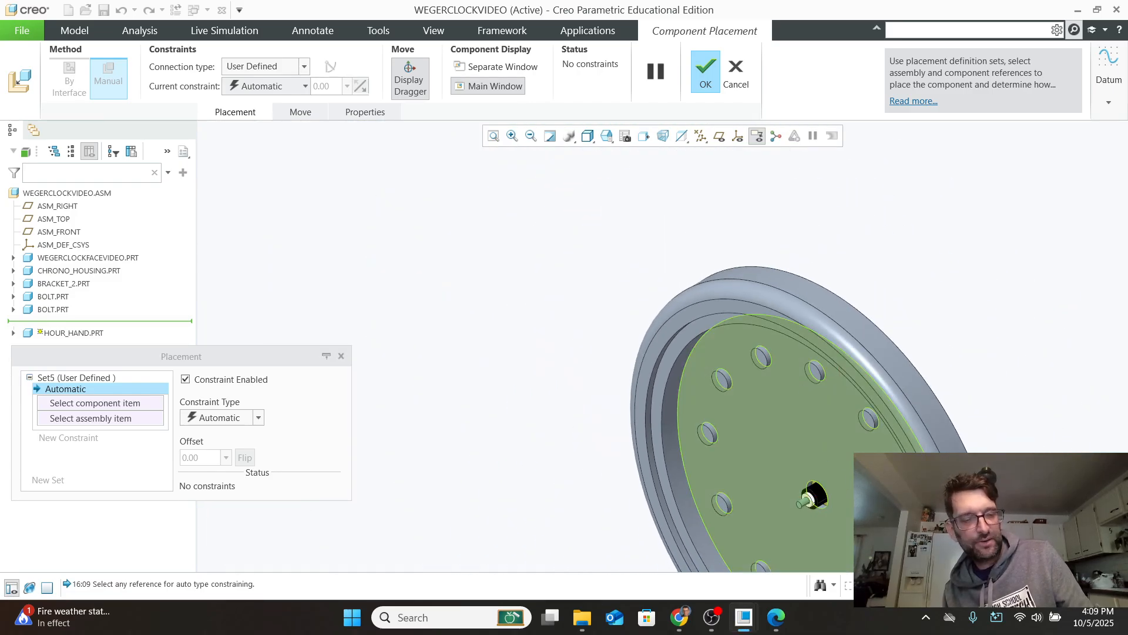
pyautogui.keyDown('shift'); pyautogui.moveTo(801, 414); pyautogui.dragTo(582, 154, button='middle'); pyautogui.keyUp('shift')
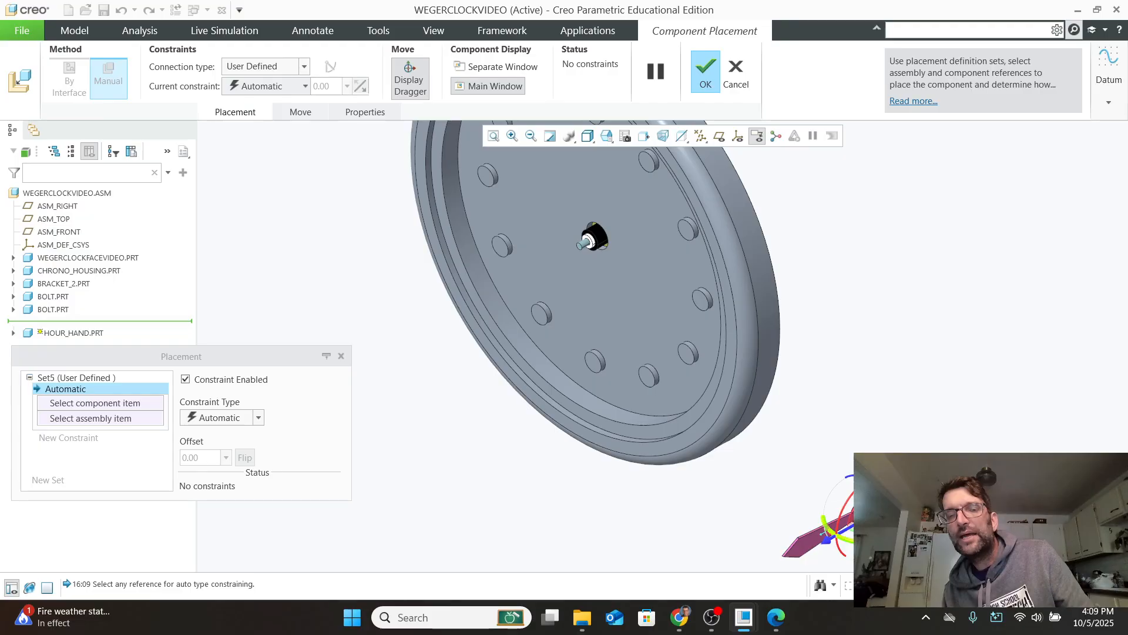
pyautogui.moveTo(856, 541); pyautogui.dragTo(813, 521)
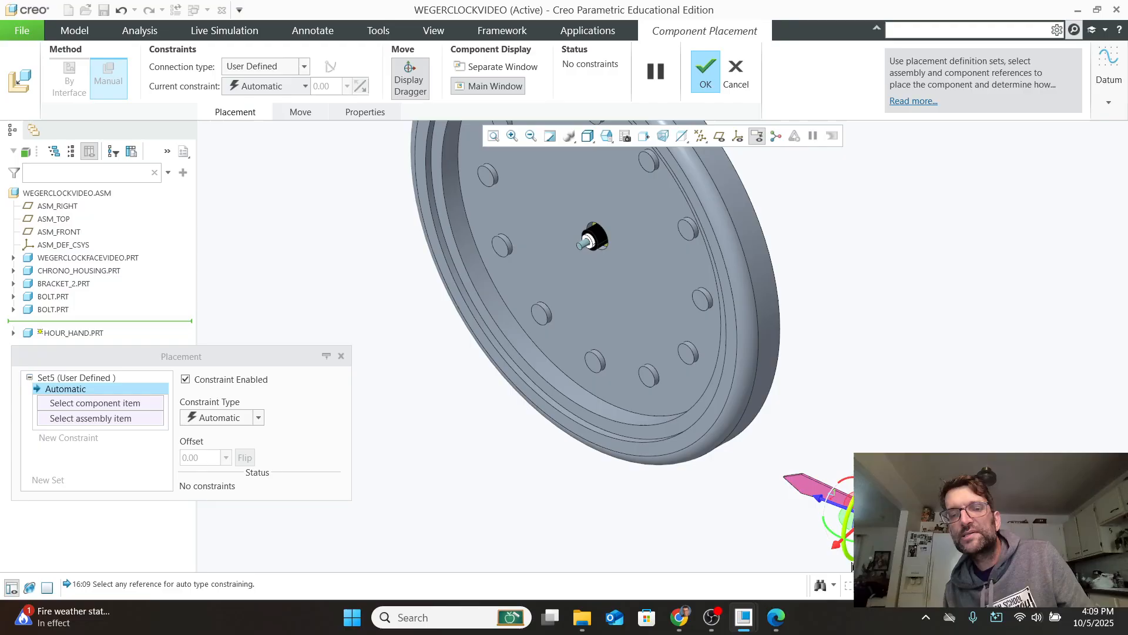
pyautogui.moveTo(843, 544); pyautogui.dragTo(426, 346)
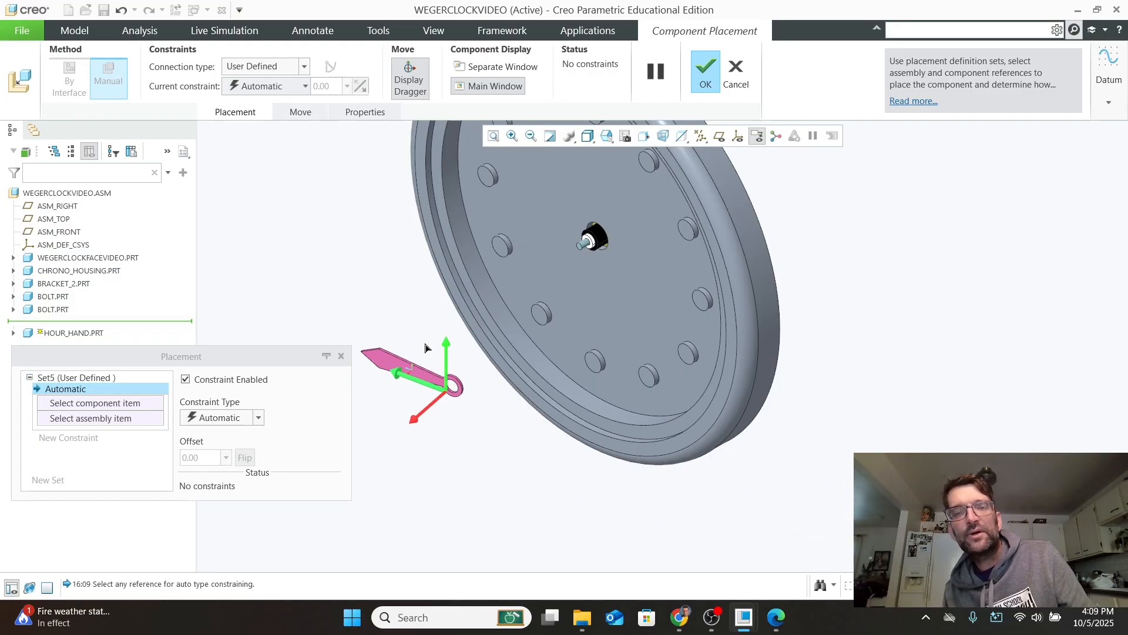
# Add a Coincident constraint between the white cylindrical surface of the chrono housing's shaft and the inside of the hour hand's hole.
pyautogui.scroll(-3, 617, 318)
pyautogui.scroll(4, 589, 305)
pyautogui.scroll(-6, 564, 191)
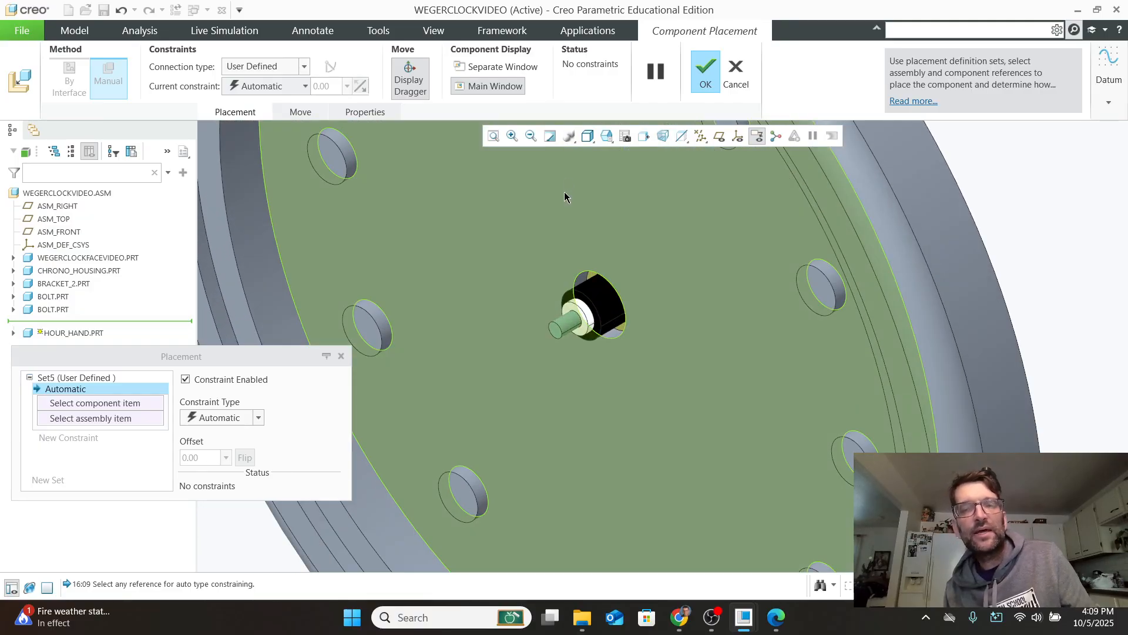
pyautogui.click(605, 400)
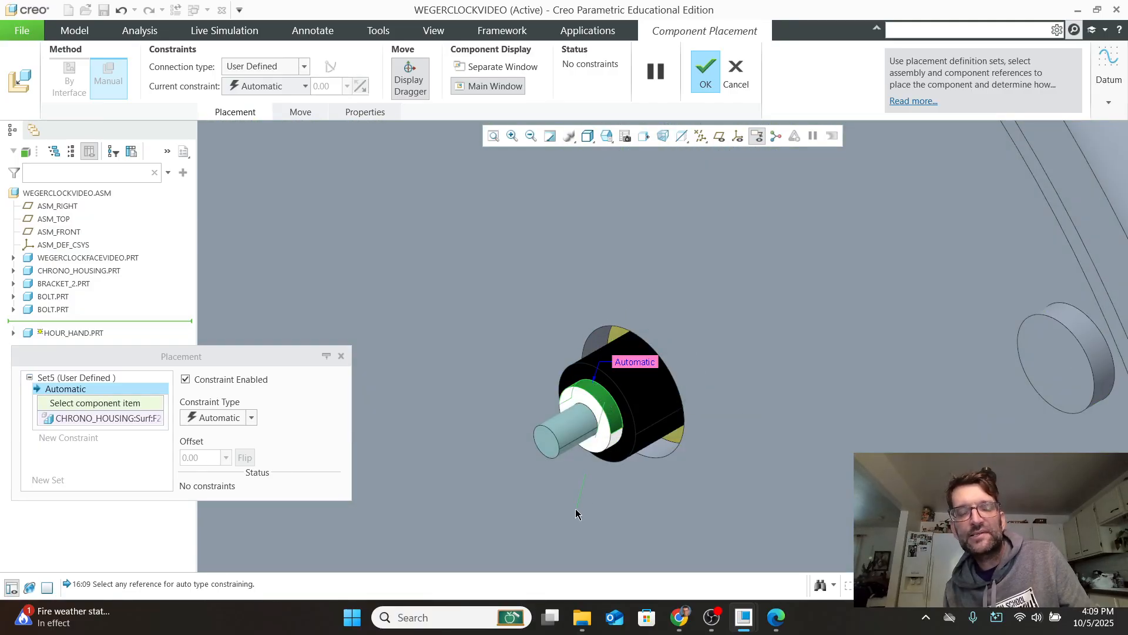
pyautogui.scroll(3, 576, 509)
pyautogui.moveTo(555, 536); pyautogui.dragTo(810, 260, button='middle')
pyautogui.scroll(-2, 561, 537)
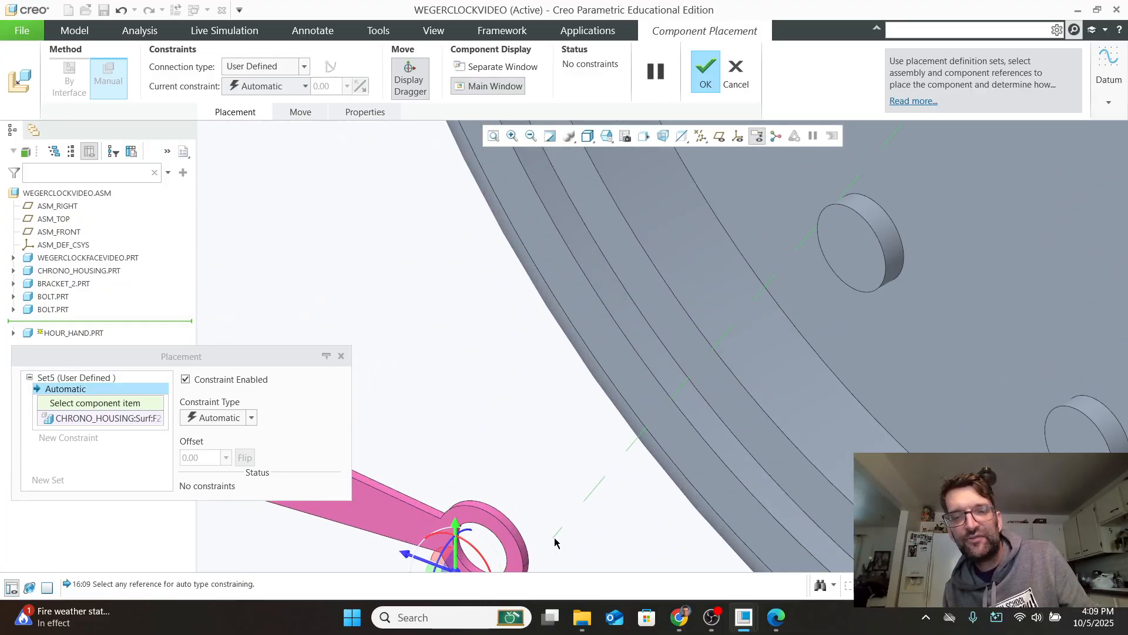
pyautogui.keyDown('shift'); pyautogui.moveTo(566, 539); pyautogui.dragTo(616, 398, button='middle'); pyautogui.keyUp('shift')
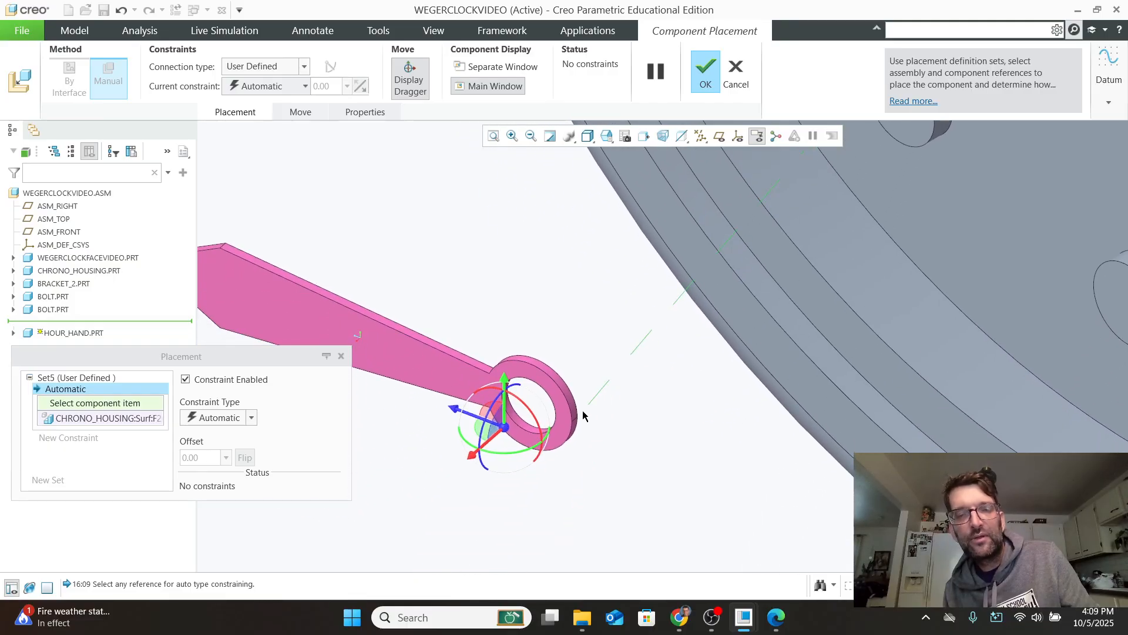
pyautogui.scroll(-2, 582, 413)
pyautogui.click(515, 448)
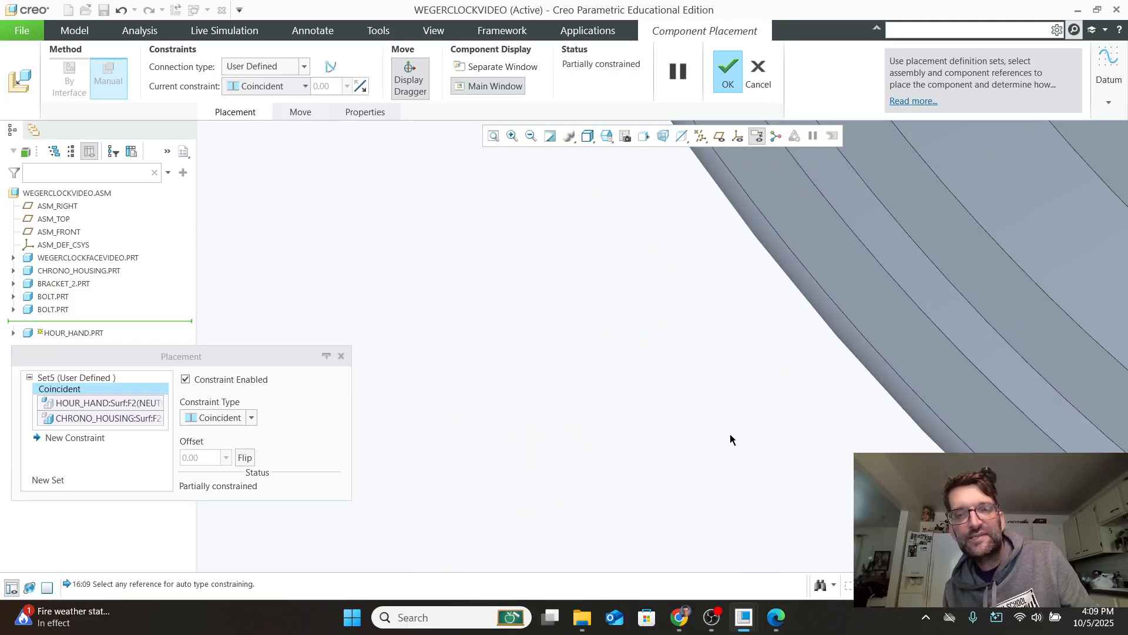
# Add a second Coincident constraint between the housing's black front shoulder face and the back face of the hour hand.
pyautogui.scroll(4, 730, 434)
pyautogui.scroll(-6, 837, 301)
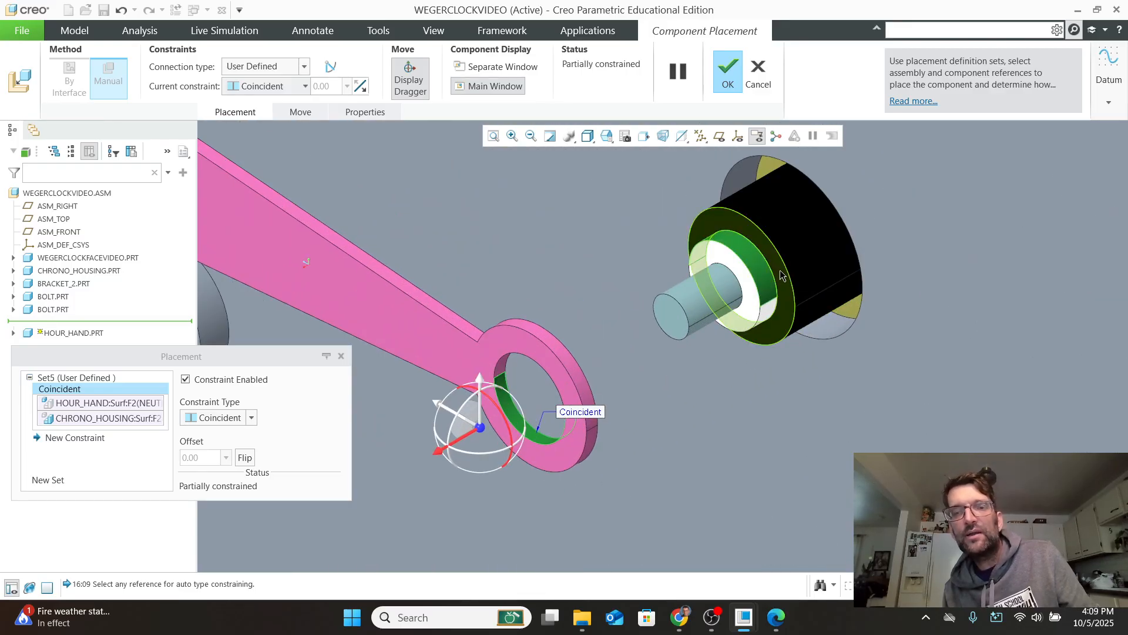
pyautogui.click(73, 439)
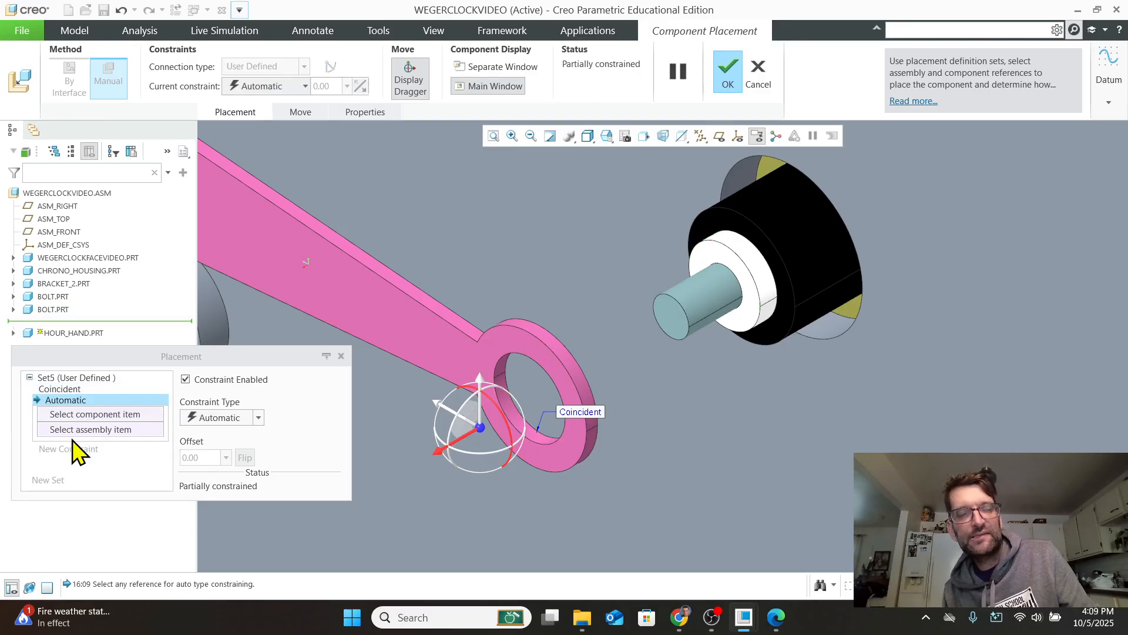
pyautogui.click(780, 272)
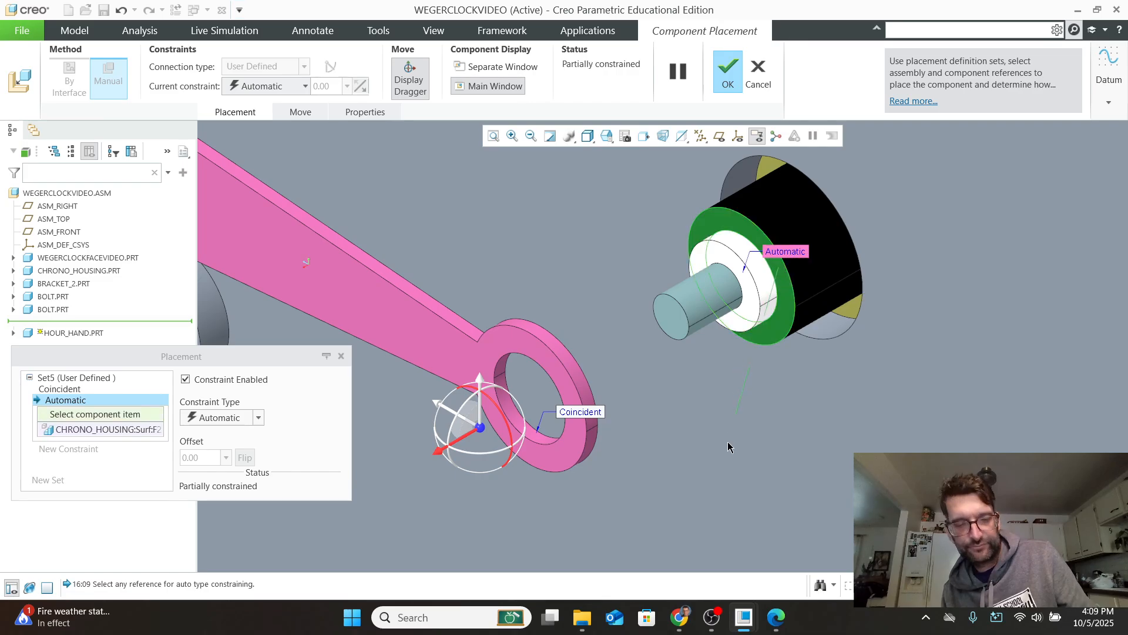
pyautogui.keyDown('shift'); pyautogui.moveTo(728, 446); pyautogui.dragTo(660, 443, button='middle'); pyautogui.keyUp('shift')
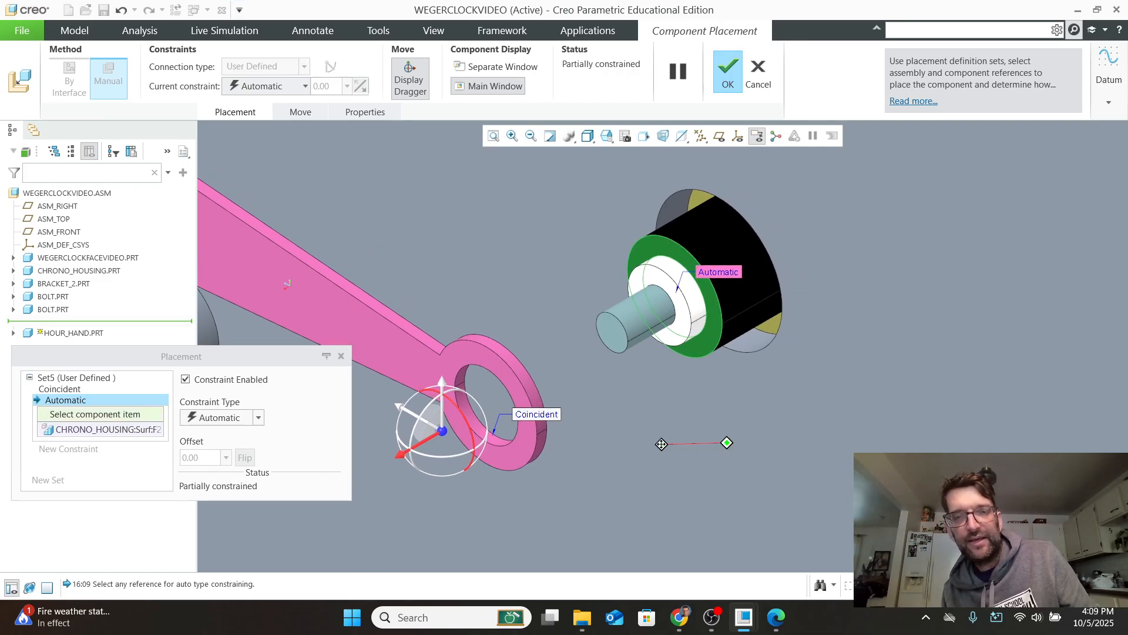
pyautogui.scroll(1, 771, 418)
pyautogui.moveTo(771, 418); pyautogui.dragTo(729, 417, button='middle')
pyautogui.scroll(-5, 502, 425)
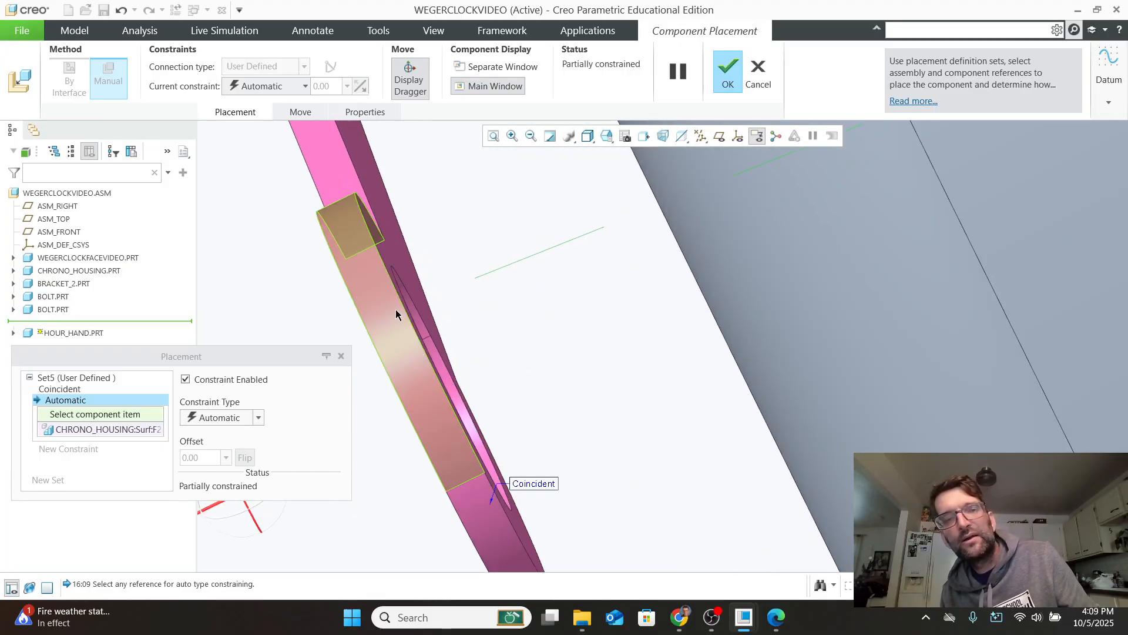
pyautogui.click(389, 262)
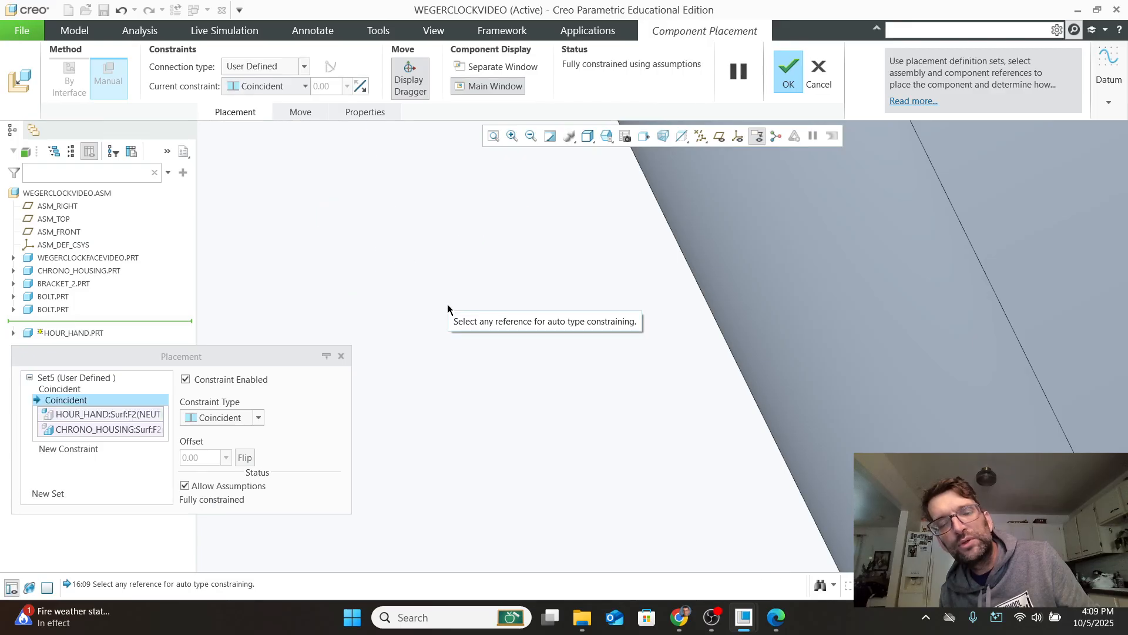
# Change the hour hand's face-to-face constraint to Distance with an offset of 0.02.
pyautogui.scroll(3, 538, 337)
pyautogui.scroll(3, 911, 233)
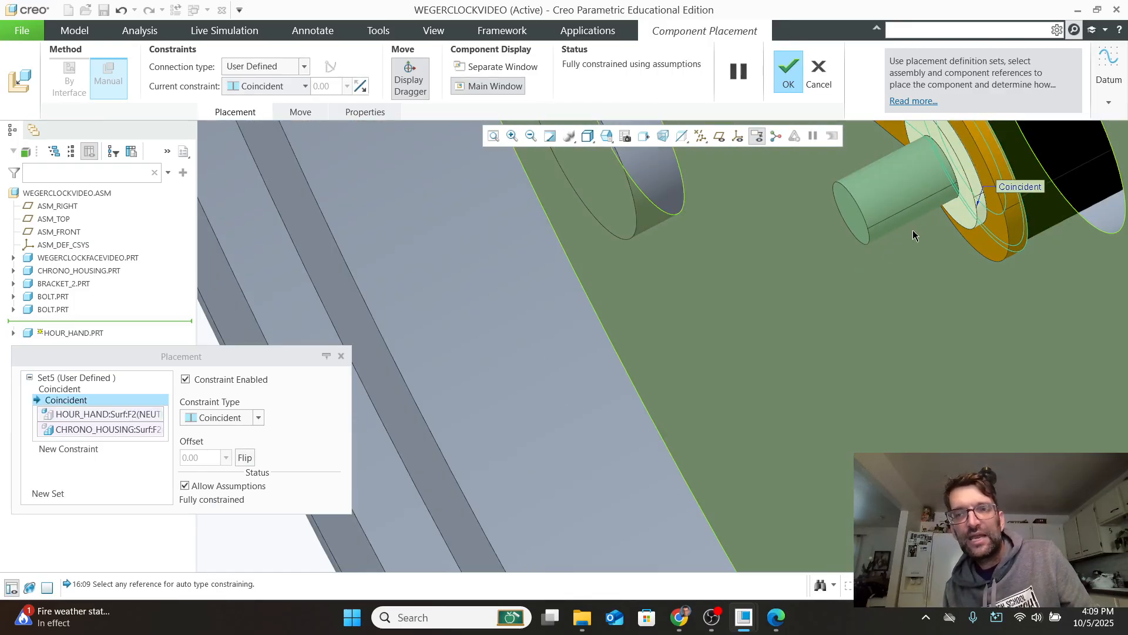
pyautogui.moveTo(944, 221); pyautogui.dragTo(966, 227, button='middle')
pyautogui.moveTo(959, 223); pyautogui.dragTo(1009, 324, button='middle')
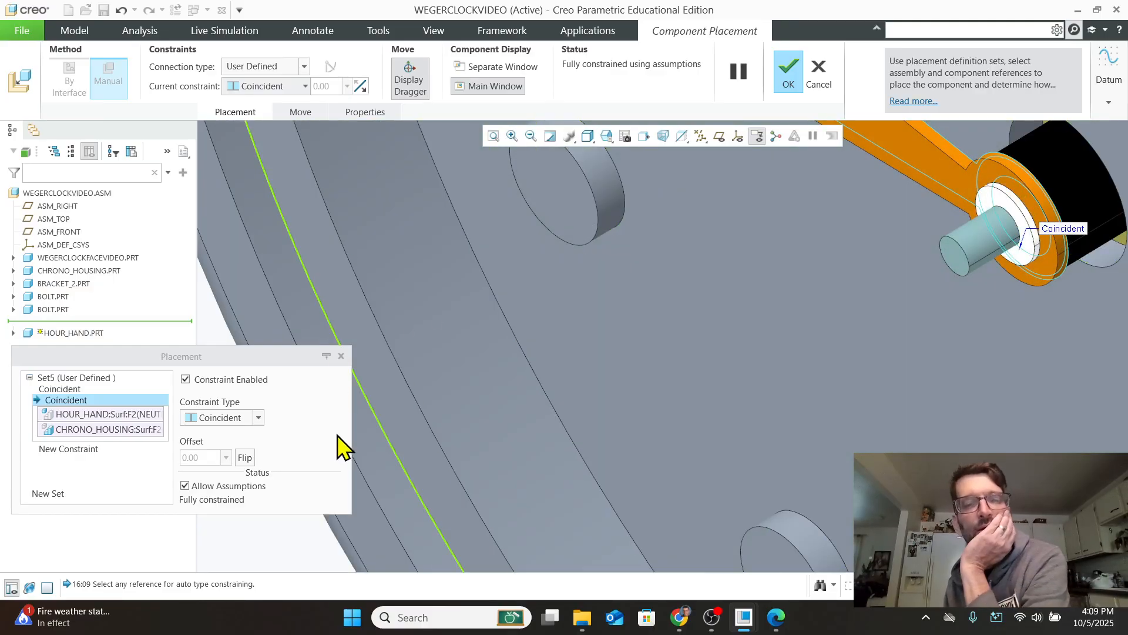
pyautogui.click(259, 417)
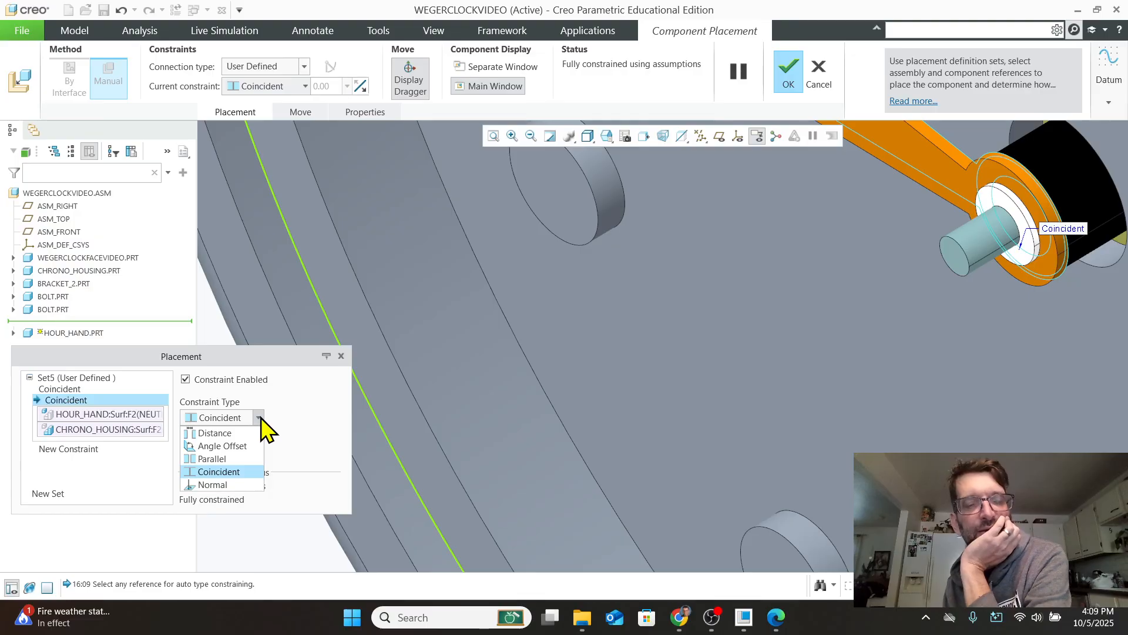
pyautogui.click(249, 433)
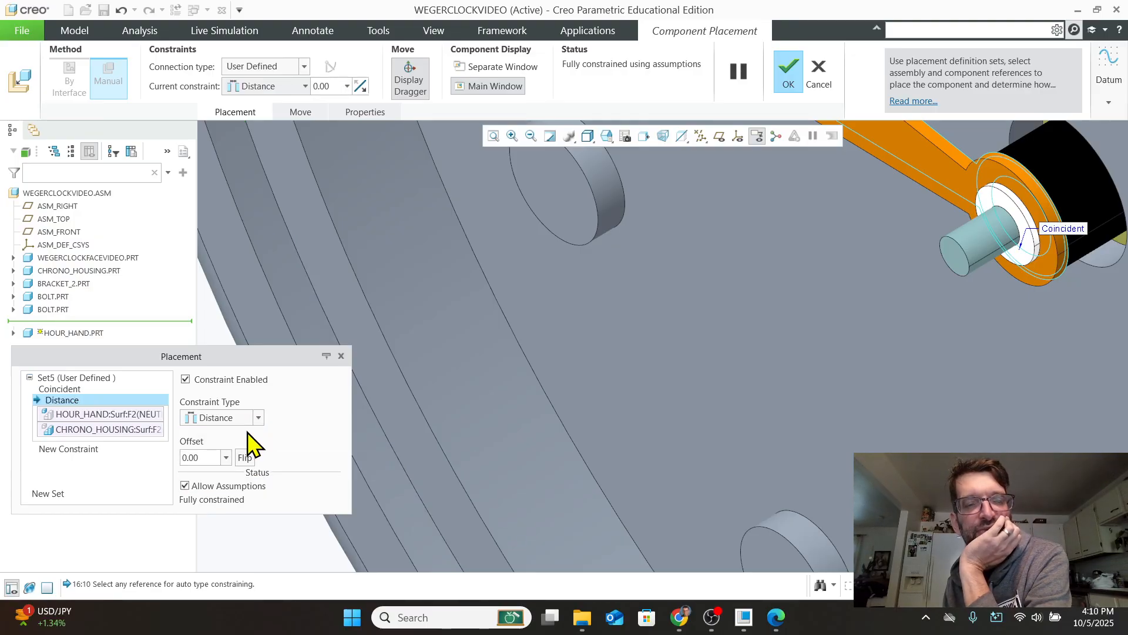
pyautogui.click(223, 459)
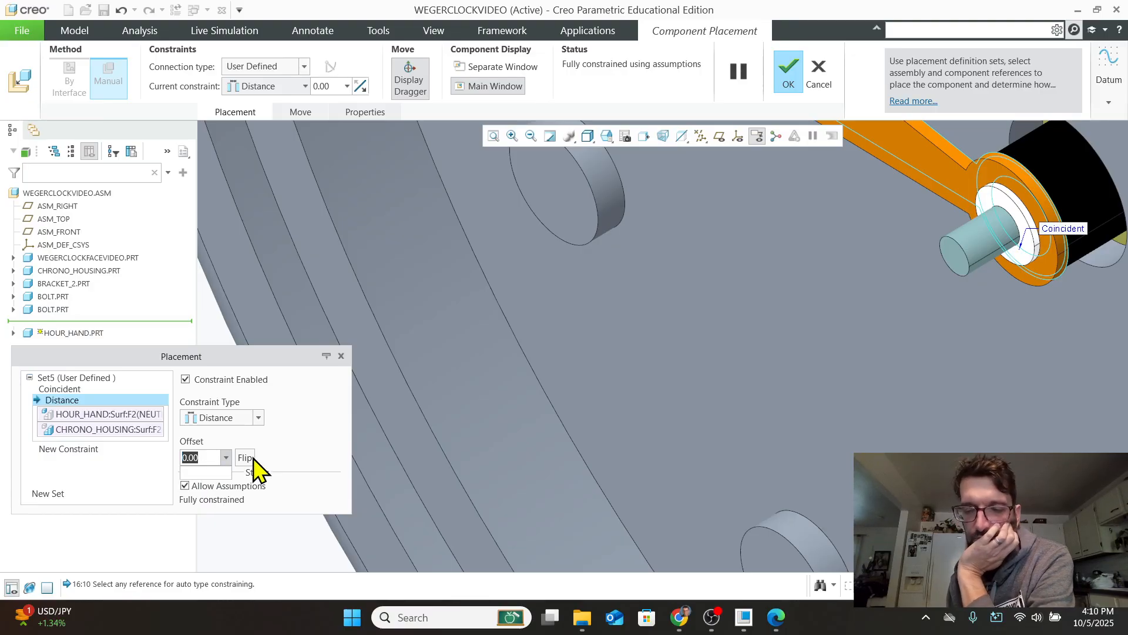
pyautogui.write('0.02')
pyautogui.press('Return')
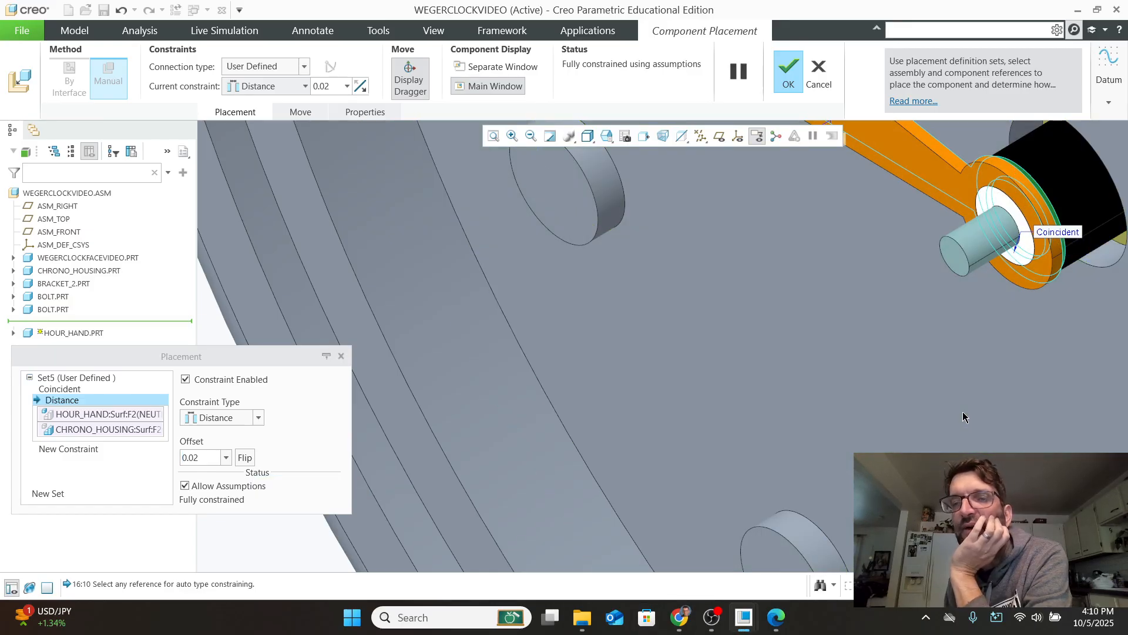
# Inspect the gap between the hour hand and the housing shoulder, and accept the hour hand's placement.
pyautogui.moveTo(964, 417); pyautogui.dragTo(940, 424, button='middle')
pyautogui.scroll(-5, 847, 369)
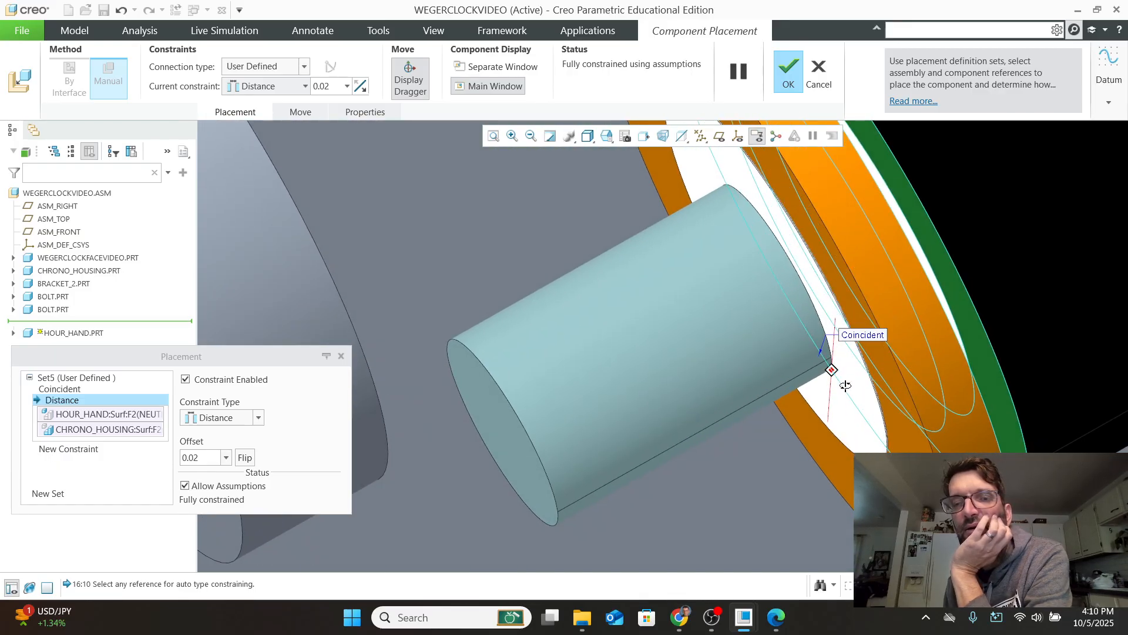
pyautogui.moveTo(846, 385)
pyautogui.mouseDown(button='middle')
pyautogui.moveTo(838, 392)
pyautogui.moveTo(838, 376)
pyautogui.mouseUp(button='middle')
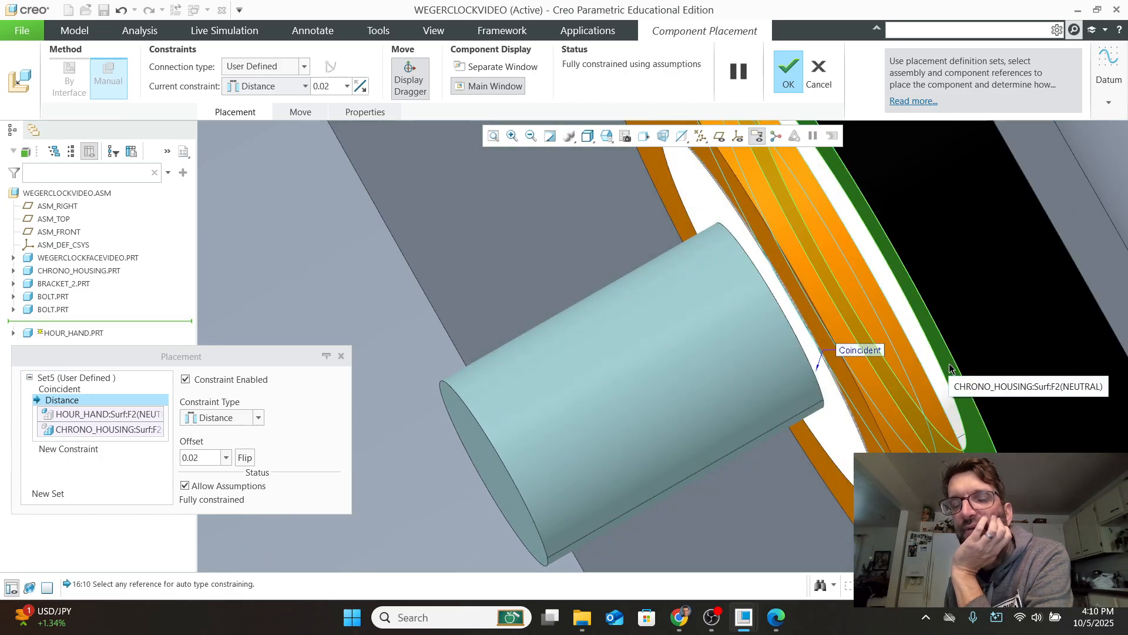
pyautogui.scroll(5, 952, 395)
pyautogui.moveTo(922, 385); pyautogui.dragTo(823, 390, button='middle')
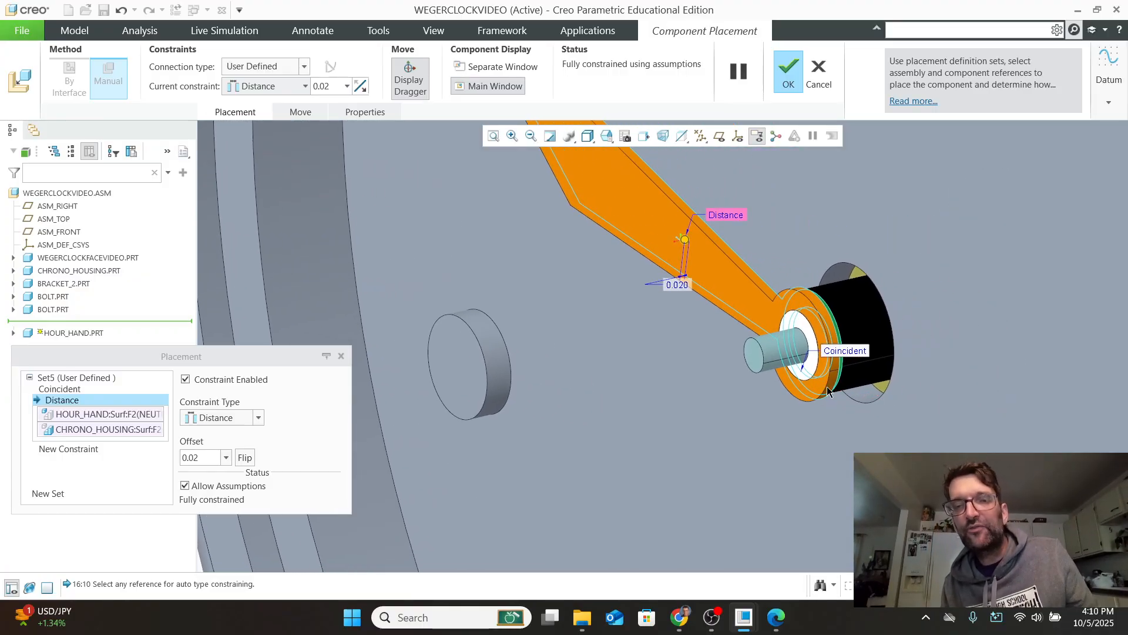
pyautogui.scroll(-2, 824, 327)
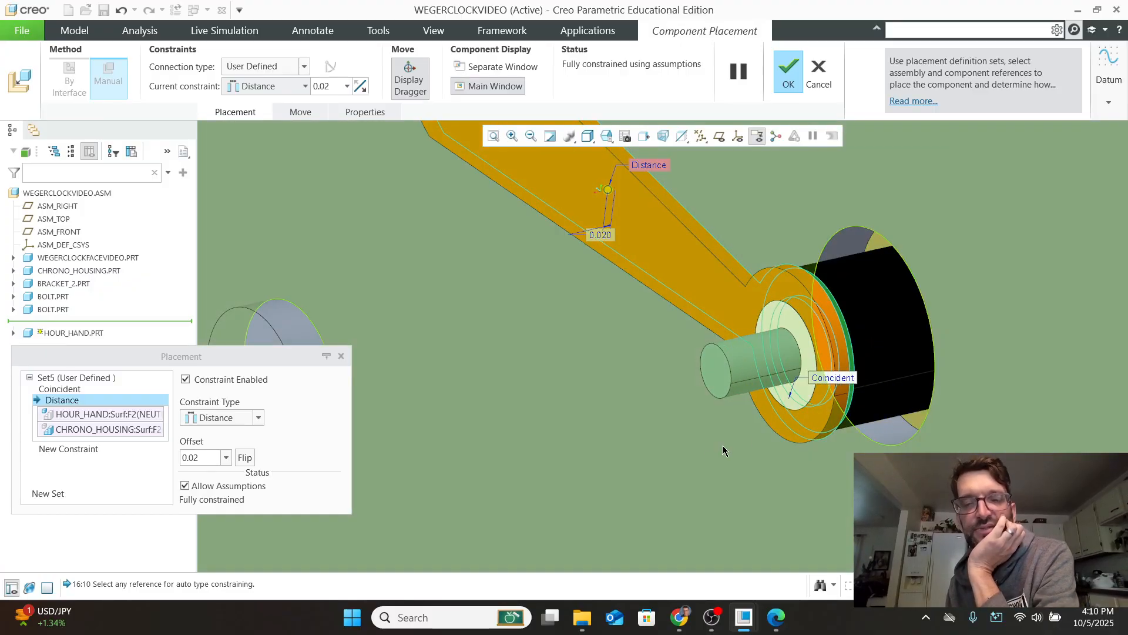
pyautogui.click(789, 74)
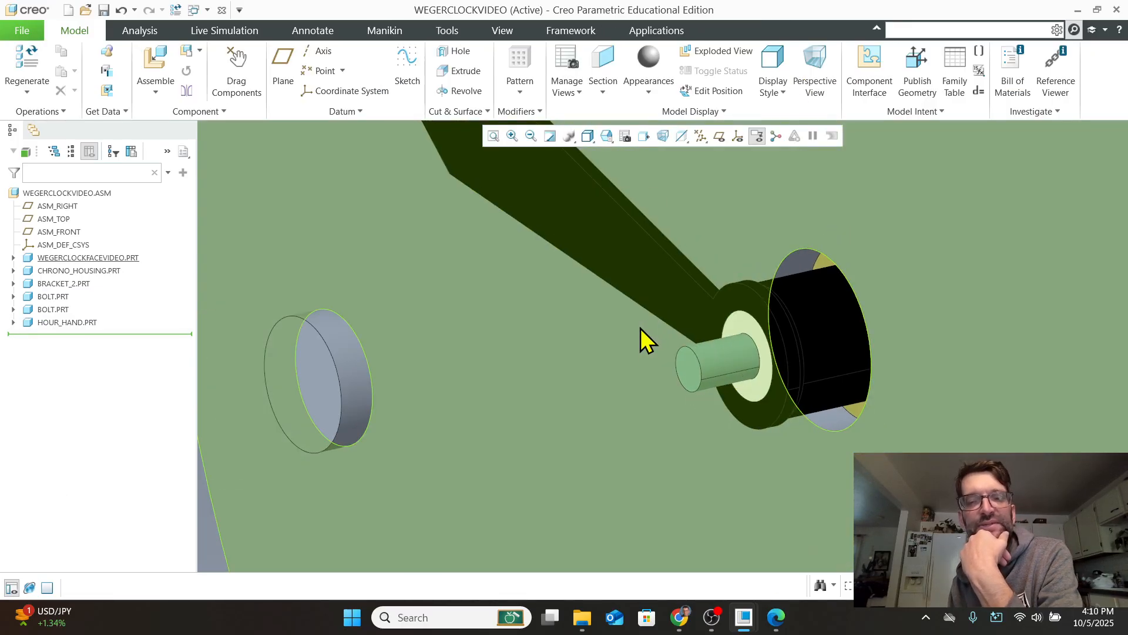
# Insert the minute_hand.prt component into the assembly.
pyautogui.click(155, 66)
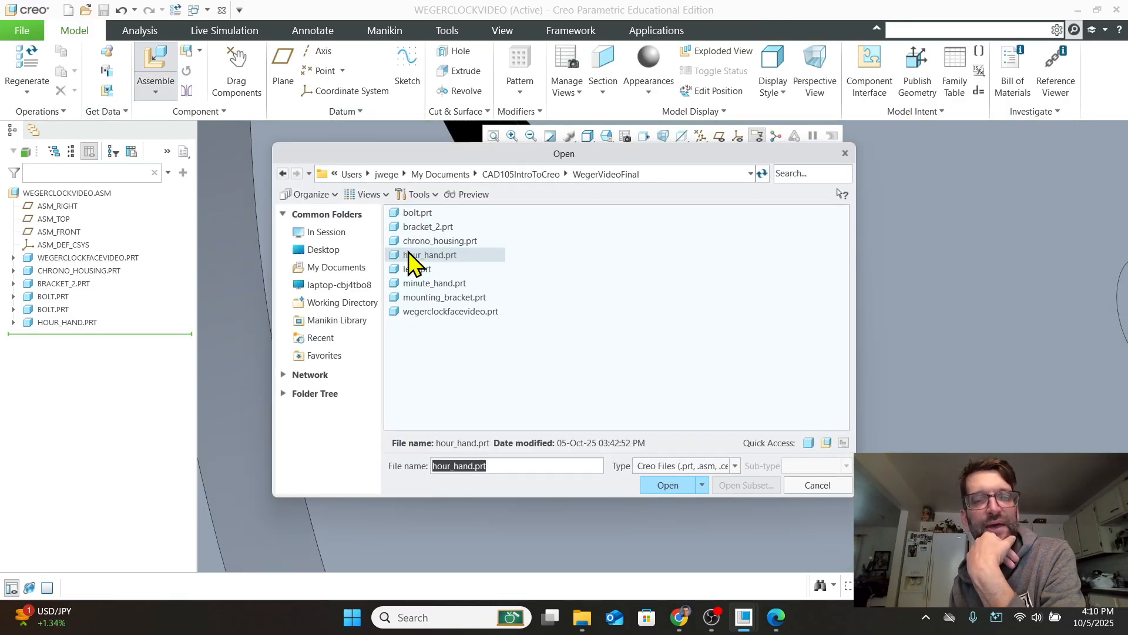
pyautogui.click(433, 283)
pyautogui.click(670, 485)
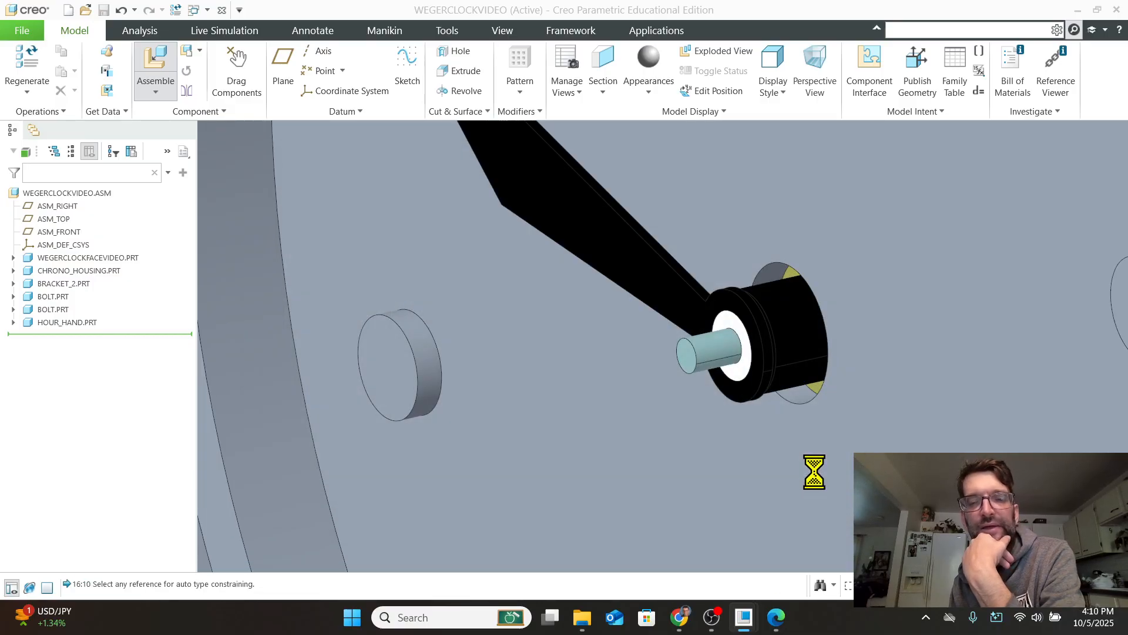
pyautogui.scroll(-3, 793, 485)
pyautogui.scroll(3, 764, 459)
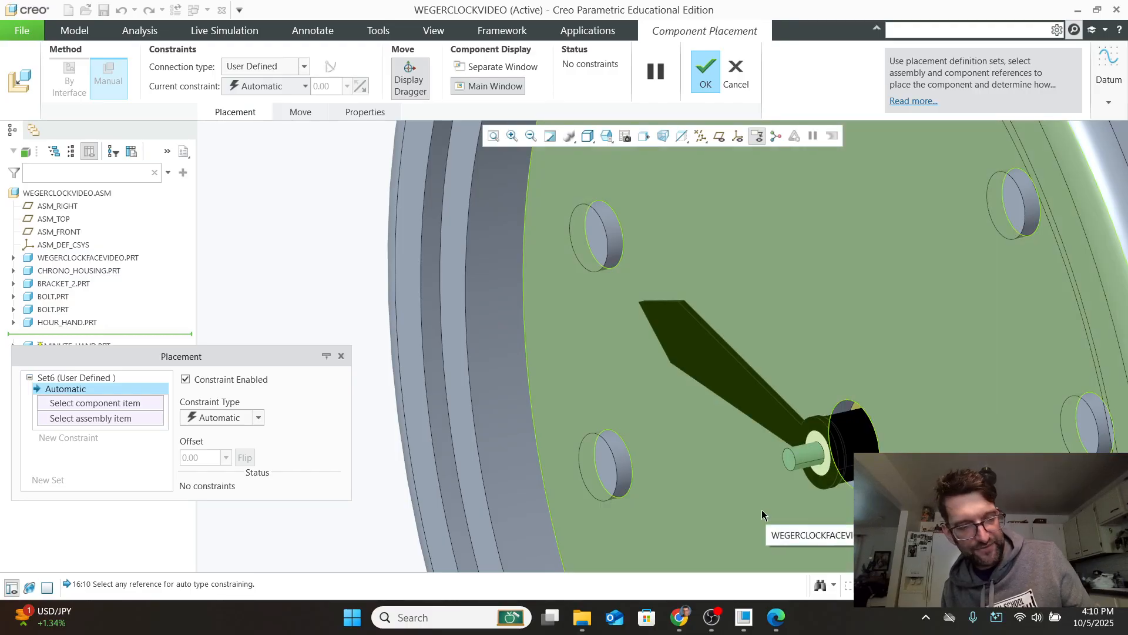
# Move the unconstrained minute hand from below the clock to open space in front of the clock face.
pyautogui.keyDown('shift'); pyautogui.moveTo(761, 503); pyautogui.dragTo(648, 422, button='middle'); pyautogui.keyUp('shift')
pyautogui.scroll(-6, 591, 322)
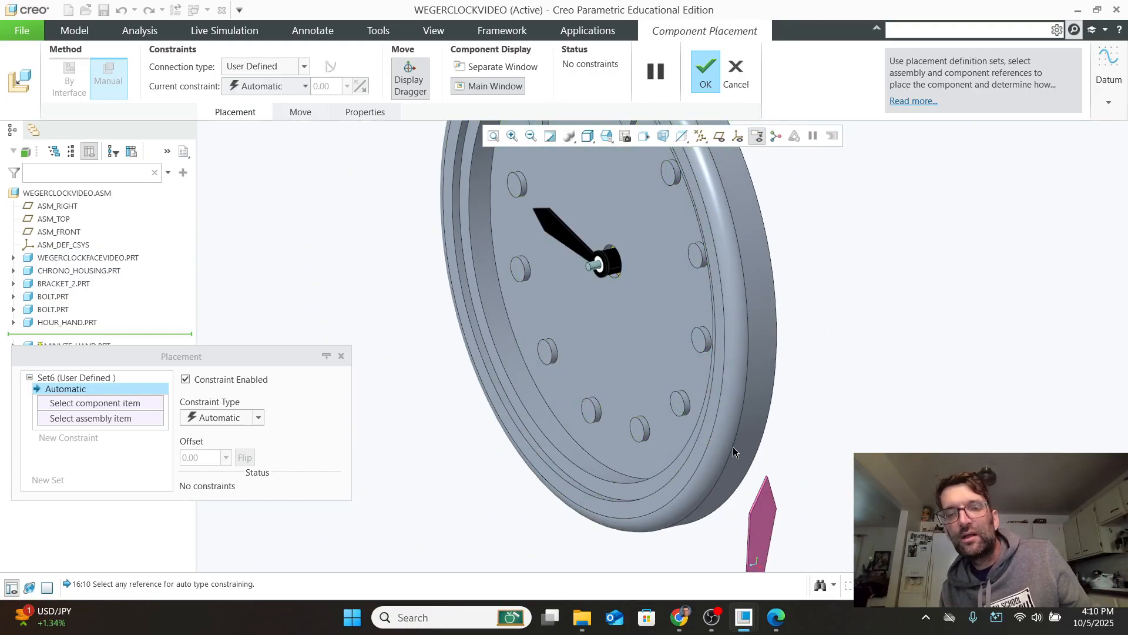
pyautogui.scroll(-2, 719, 445)
pyautogui.scroll(3, 728, 519)
pyautogui.moveTo(733, 485); pyautogui.dragTo(546, 308)
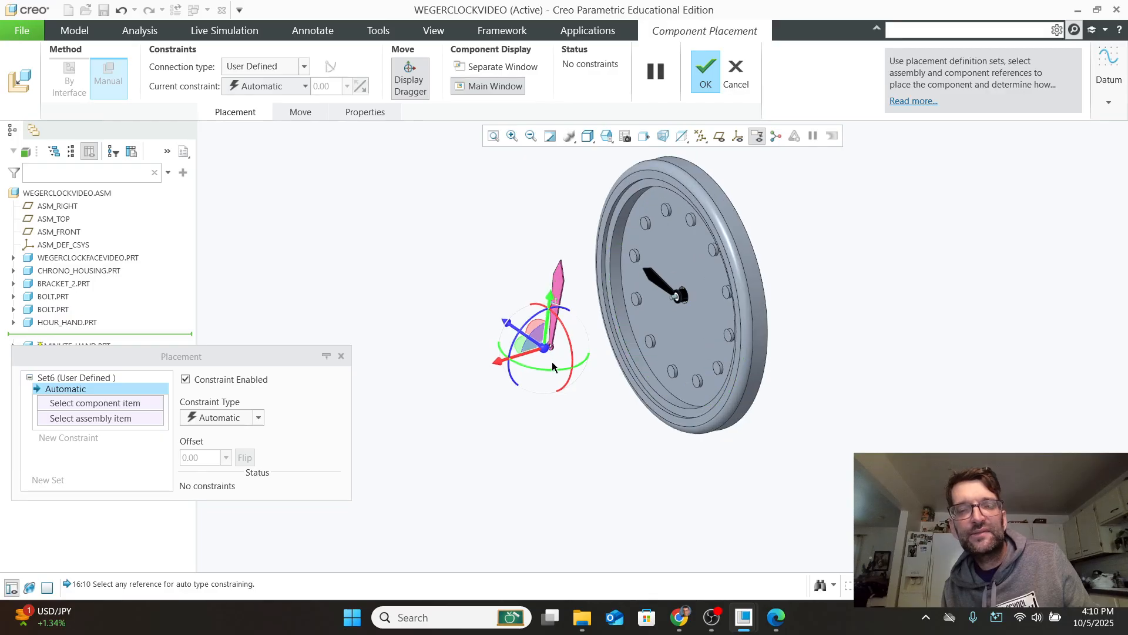
# Add a Coincident constraint between the housing's thin central shaft and the inside of the minute hand's hole.
pyautogui.scroll(5, 556, 358)
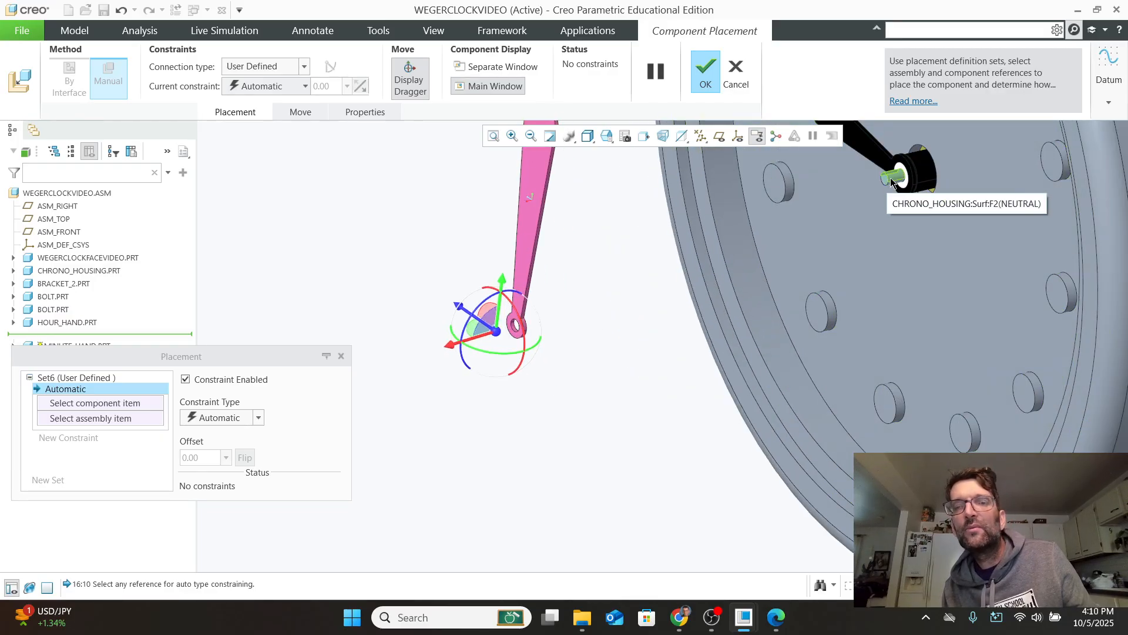
pyautogui.click(891, 177)
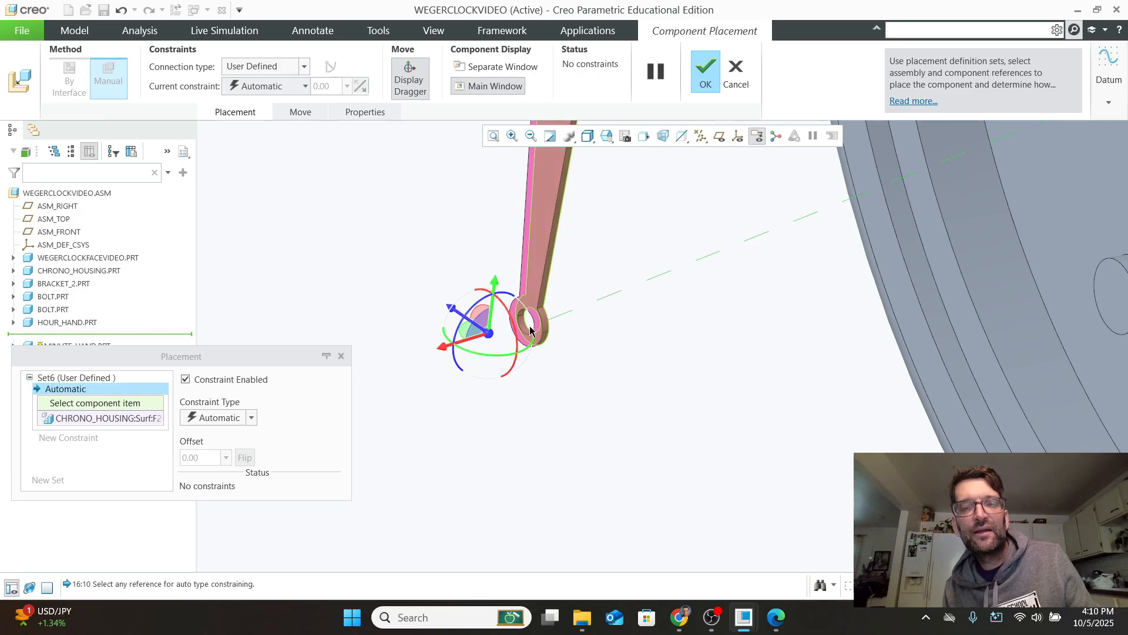
pyautogui.click(528, 330)
pyautogui.scroll(-3, 996, 164)
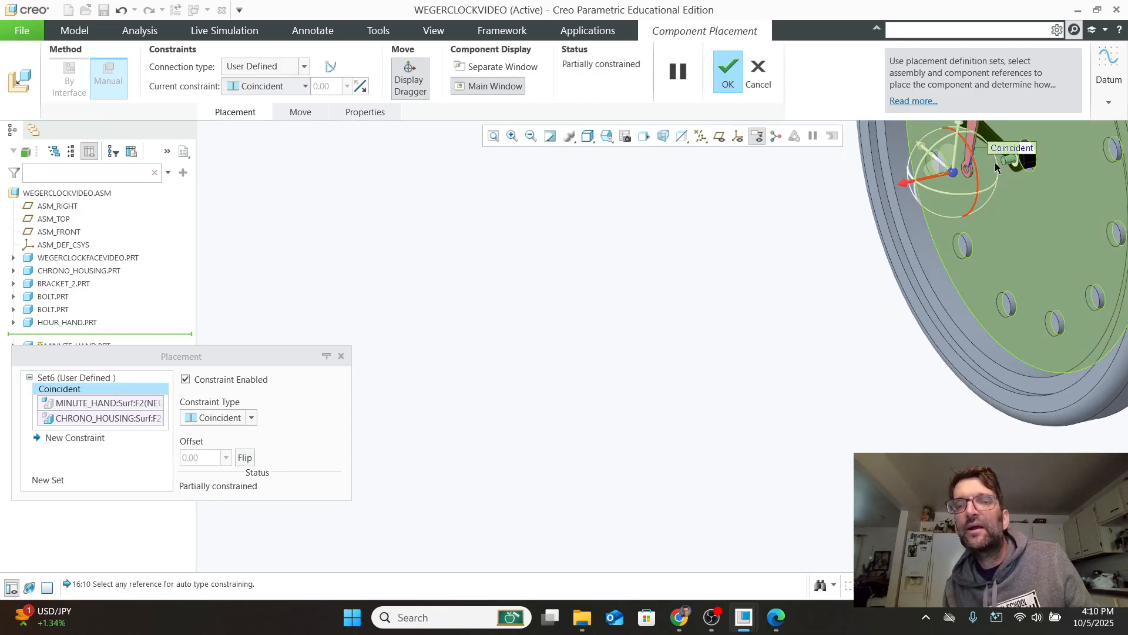
pyautogui.scroll(-3, 1053, 188)
pyautogui.keyDown('shift'); pyautogui.moveTo(1056, 216); pyautogui.dragTo(702, 371, button='middle'); pyautogui.keyUp('shift')
pyautogui.moveTo(605, 338)
pyautogui.mouseDown(button='middle')
pyautogui.moveTo(474, 357)
pyautogui.moveTo(332, 325)
pyautogui.moveTo(398, 317)
pyautogui.moveTo(398, 336)
pyautogui.mouseUp(button='middle')
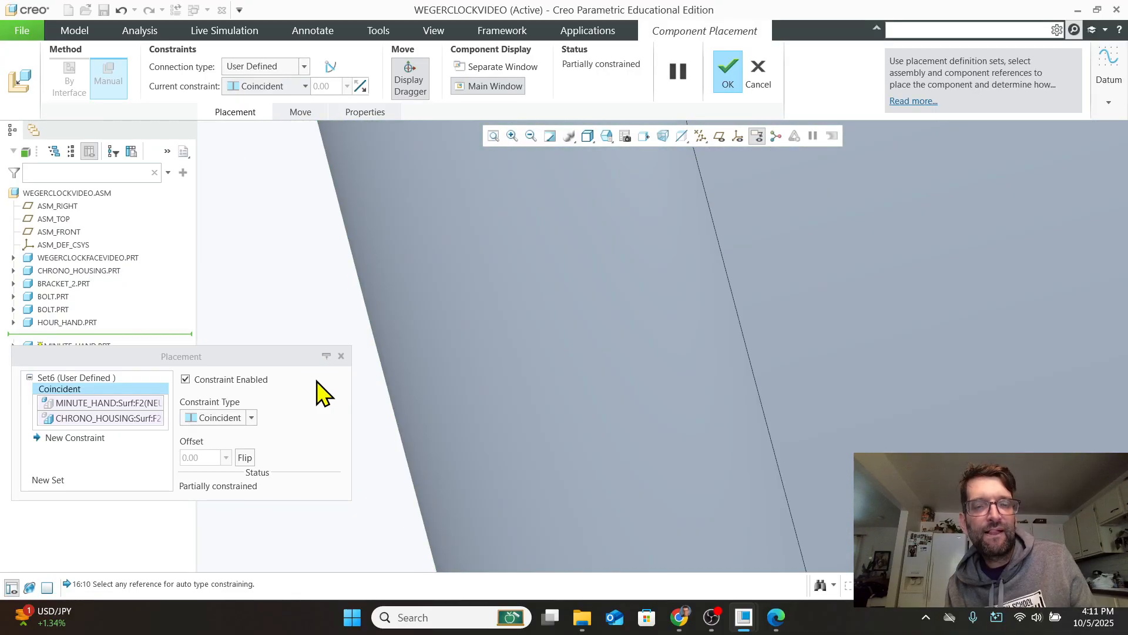
# Slide the minute hand along the shaft's axis into open space in front of the clock face.
pyautogui.scroll(10, 320, 385)
pyautogui.scroll(1, 404, 405)
pyautogui.keyDown('shift'); pyautogui.moveTo(405, 403); pyautogui.dragTo(498, 376, button='middle'); pyautogui.keyUp('shift')
pyautogui.moveTo(435, 389); pyautogui.dragTo(341, 400)
pyautogui.moveTo(426, 421); pyautogui.dragTo(414, 421, button='middle')
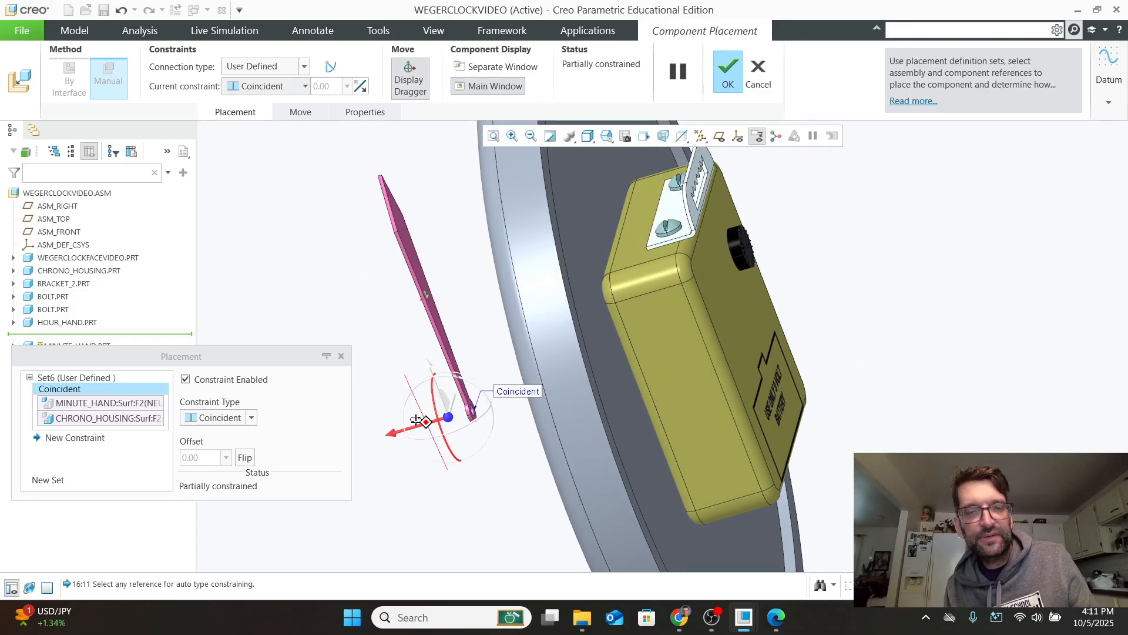
# Add a second constraint between the minute hand's back face and the housing shoulder's face around the thin shaft.
pyautogui.scroll(-6, 480, 402)
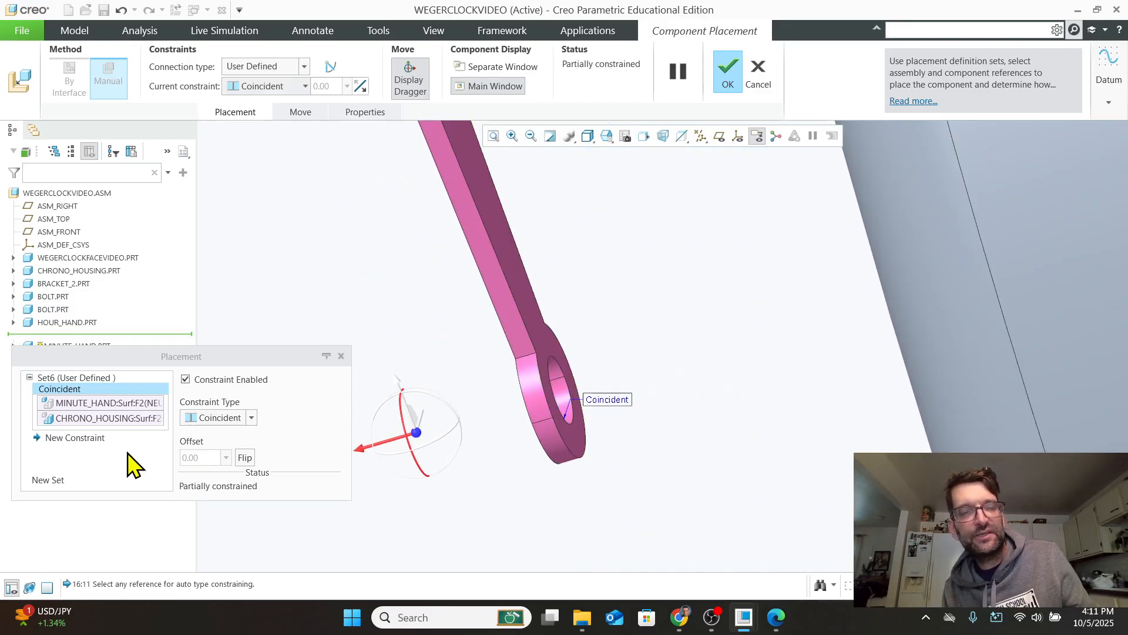
pyautogui.click(76, 438)
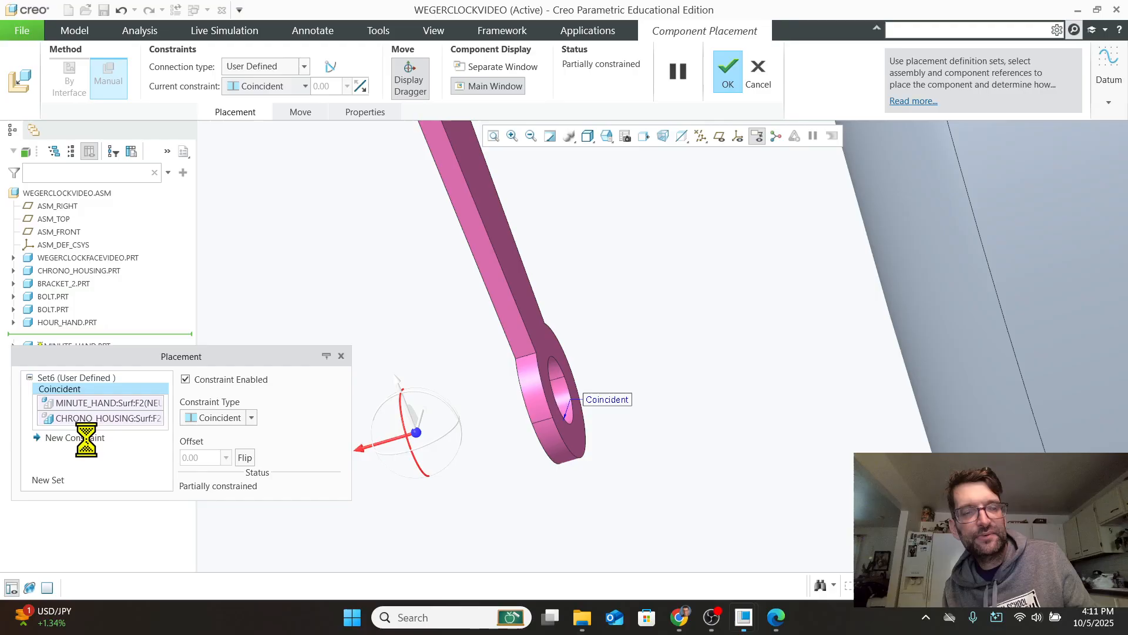
pyautogui.click(559, 345)
pyautogui.moveTo(664, 371)
pyautogui.mouseDown(button='middle')
pyautogui.moveTo(693, 343)
pyautogui.moveTo(660, 353)
pyautogui.mouseUp(button='middle')
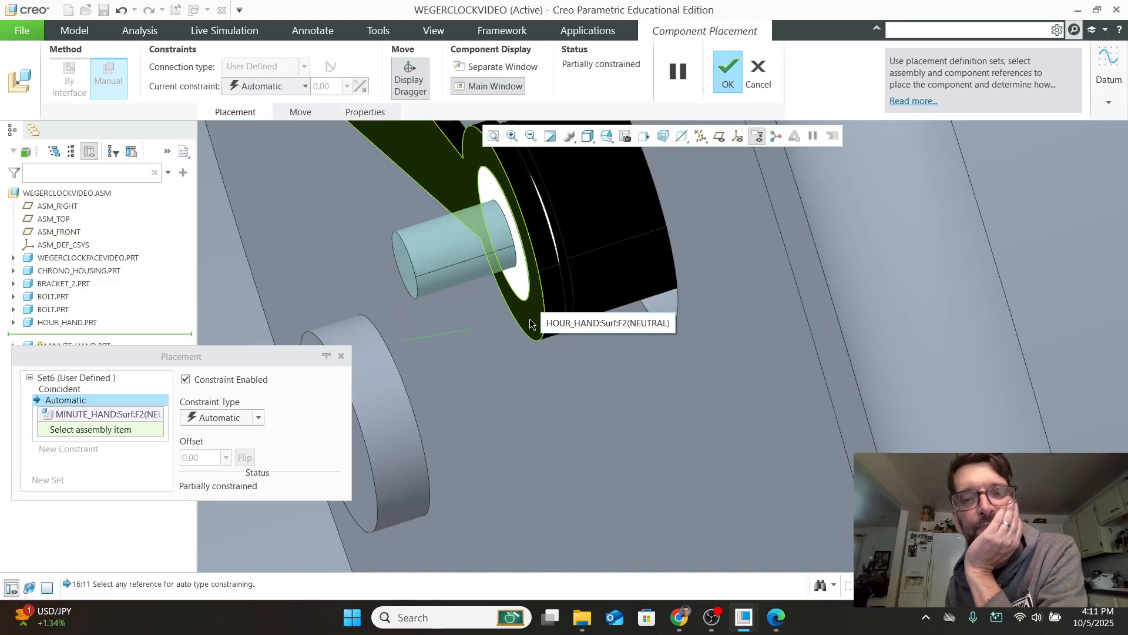
pyautogui.click(522, 294)
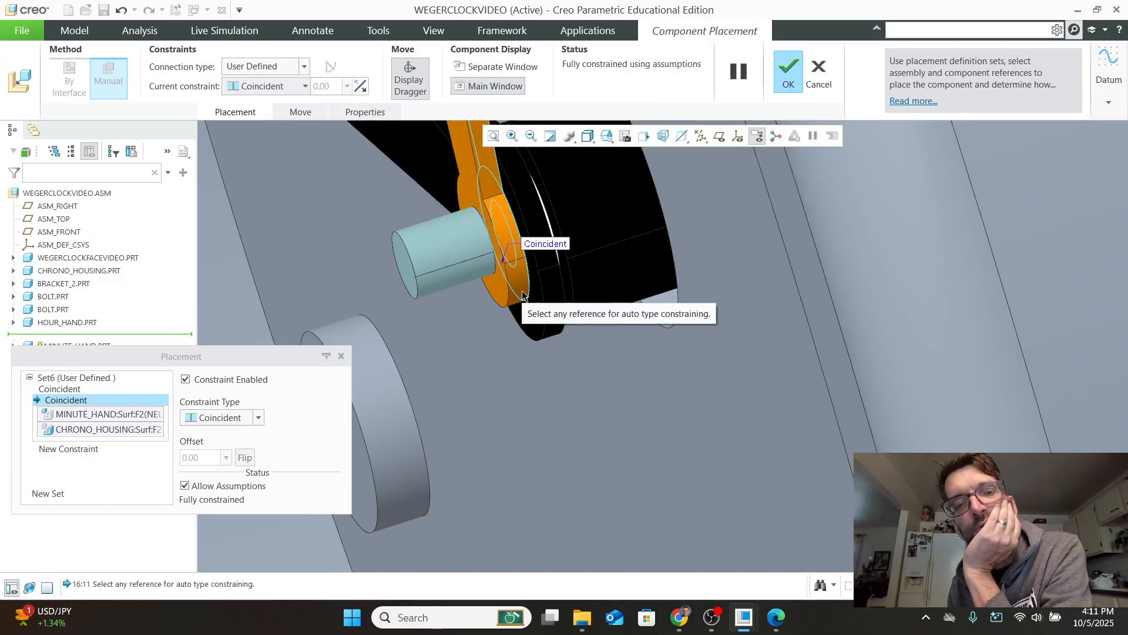
# Change the minute hand's second constraint to Distance with an offset of 0.02.
pyautogui.click(218, 418)
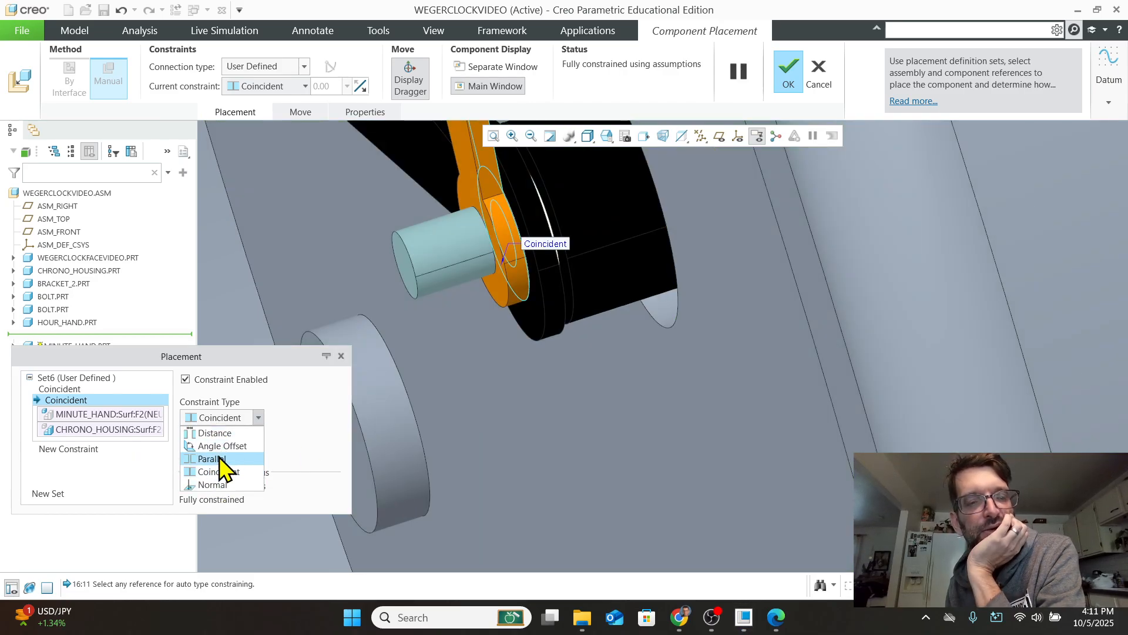
pyautogui.click(217, 433)
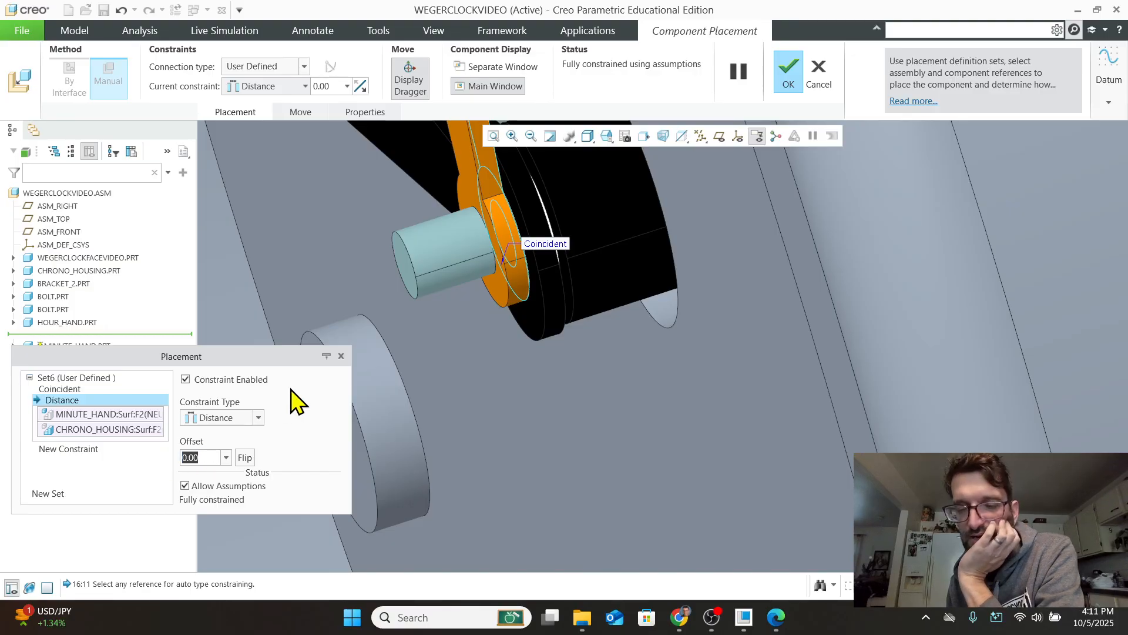
pyautogui.write('.02')
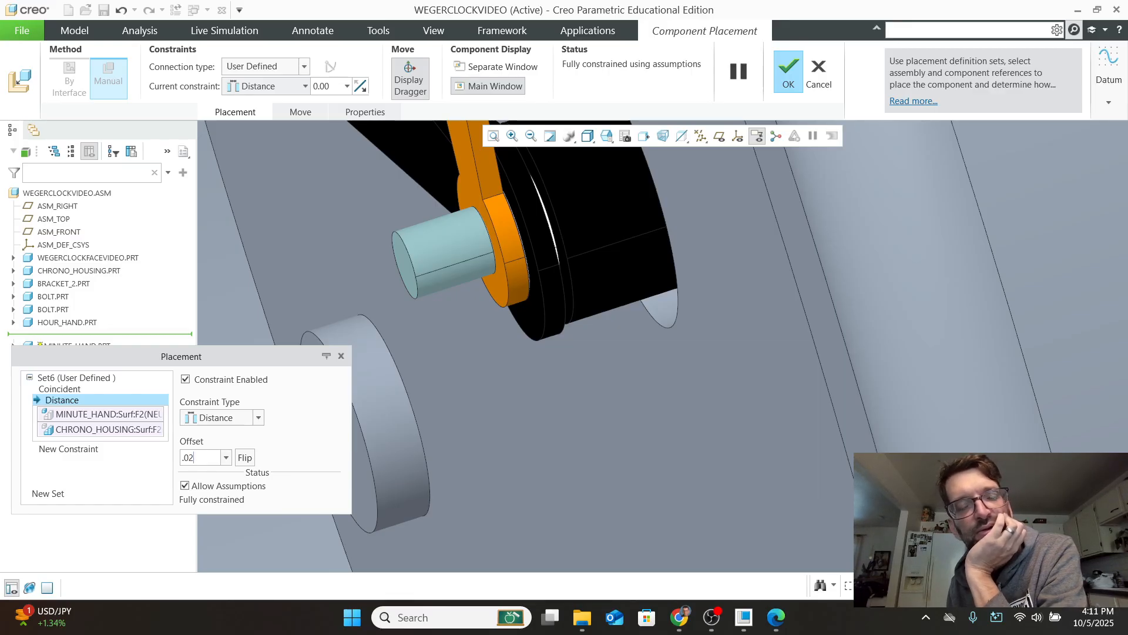
pyautogui.press('Return')
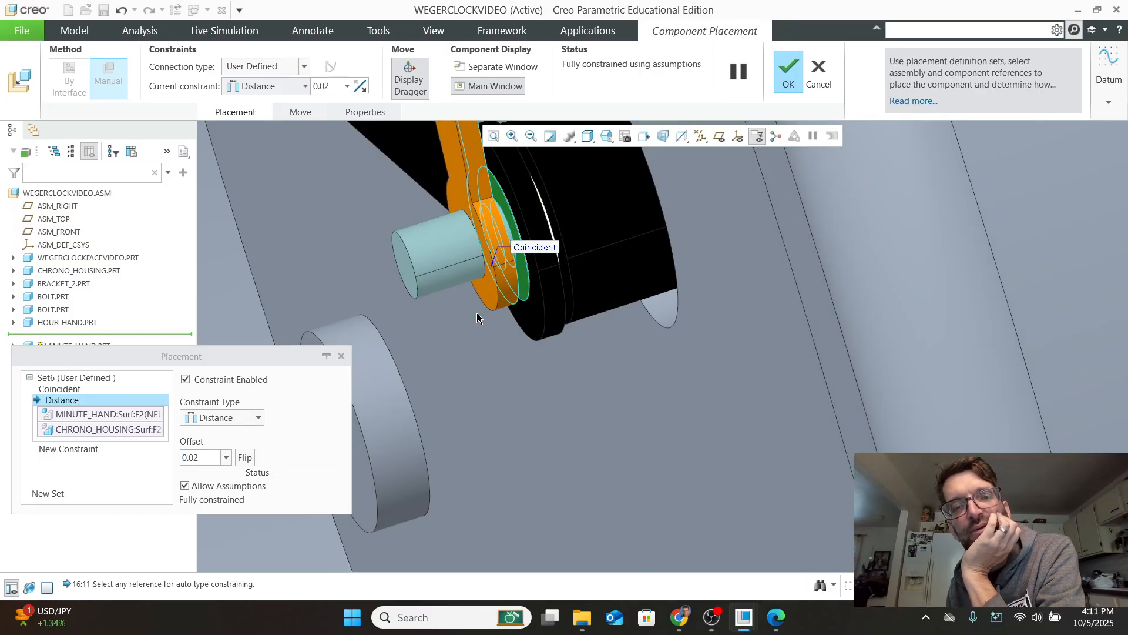
# Inspect the gap between the minute hand and the housing shoulder, and accept the minute hand's placement.
pyautogui.moveTo(477, 314); pyautogui.dragTo(478, 312, button='middle')
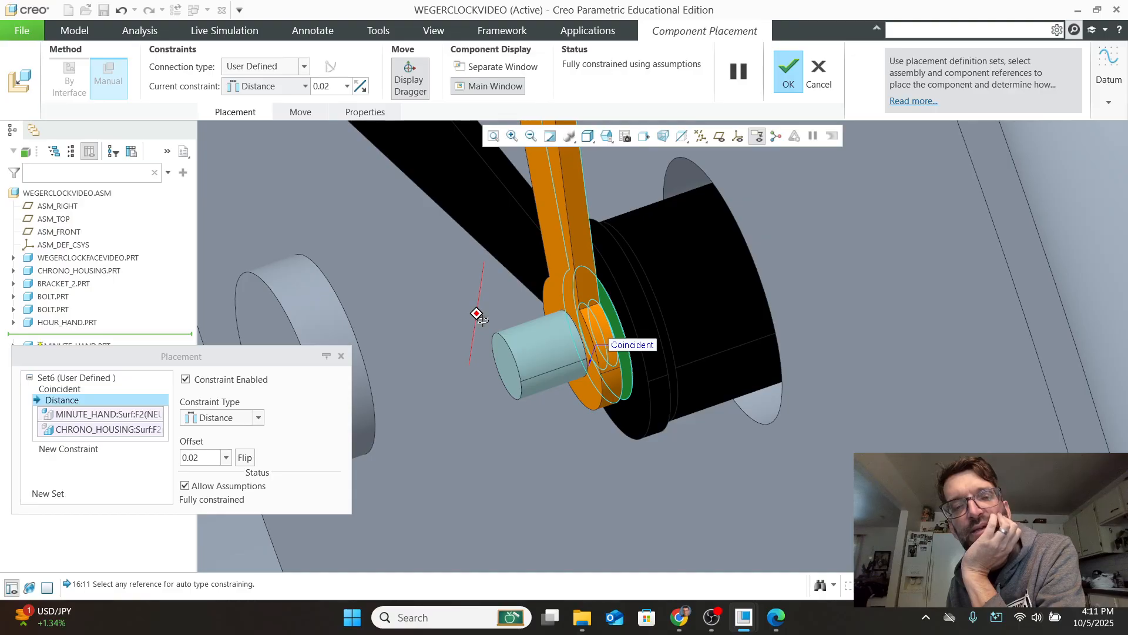
pyautogui.scroll(-1, 763, 263)
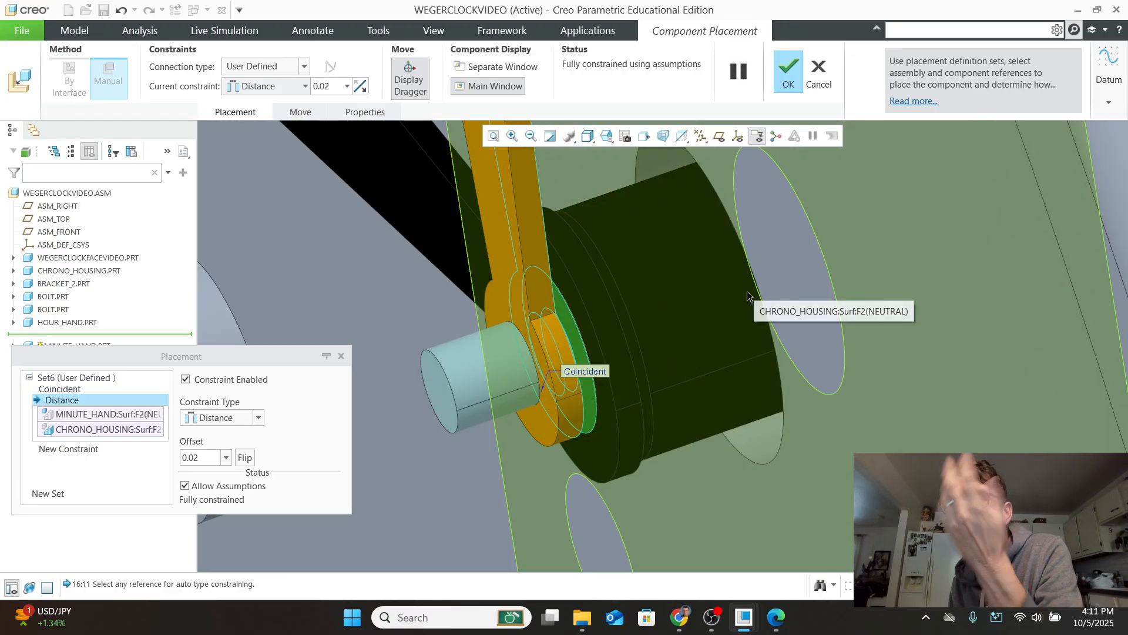
pyautogui.scroll(4, 741, 302)
pyautogui.scroll(3, 727, 304)
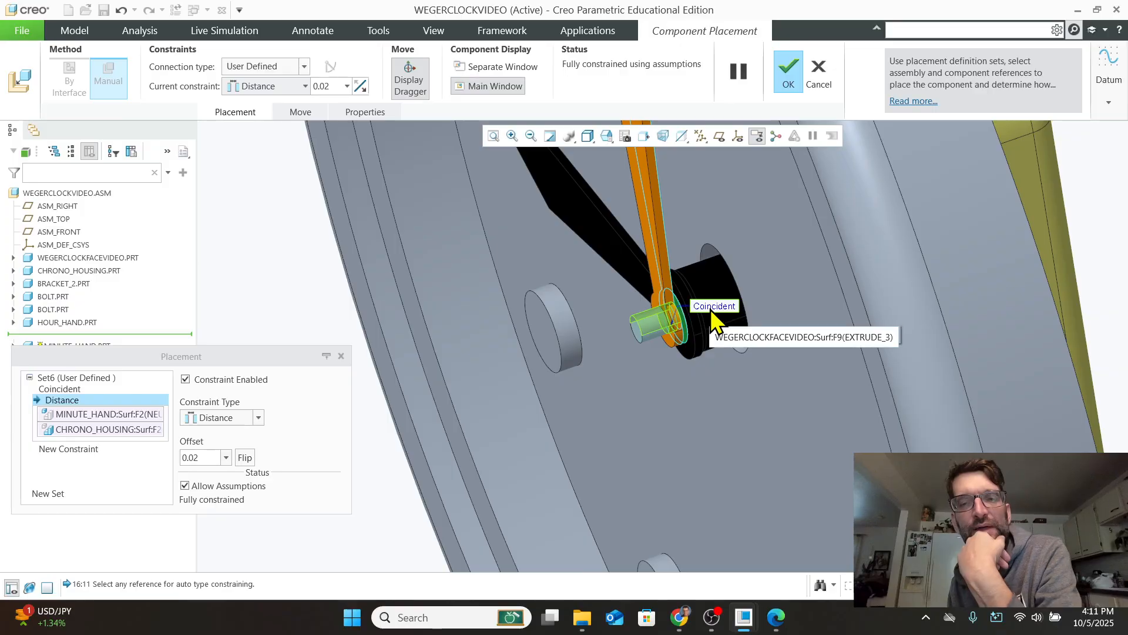
pyautogui.moveTo(747, 311)
pyautogui.mouseDown(button='middle')
pyautogui.moveTo(749, 404)
pyautogui.moveTo(773, 376)
pyautogui.mouseUp(button='middle')
pyautogui.scroll(6, 771, 372)
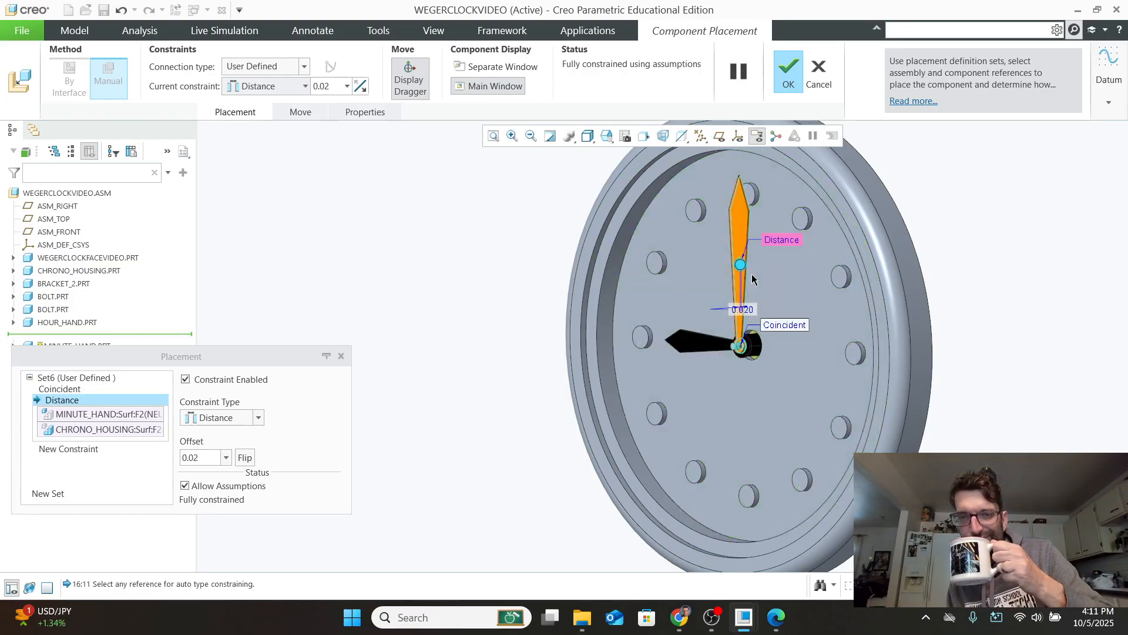
pyautogui.click(793, 75)
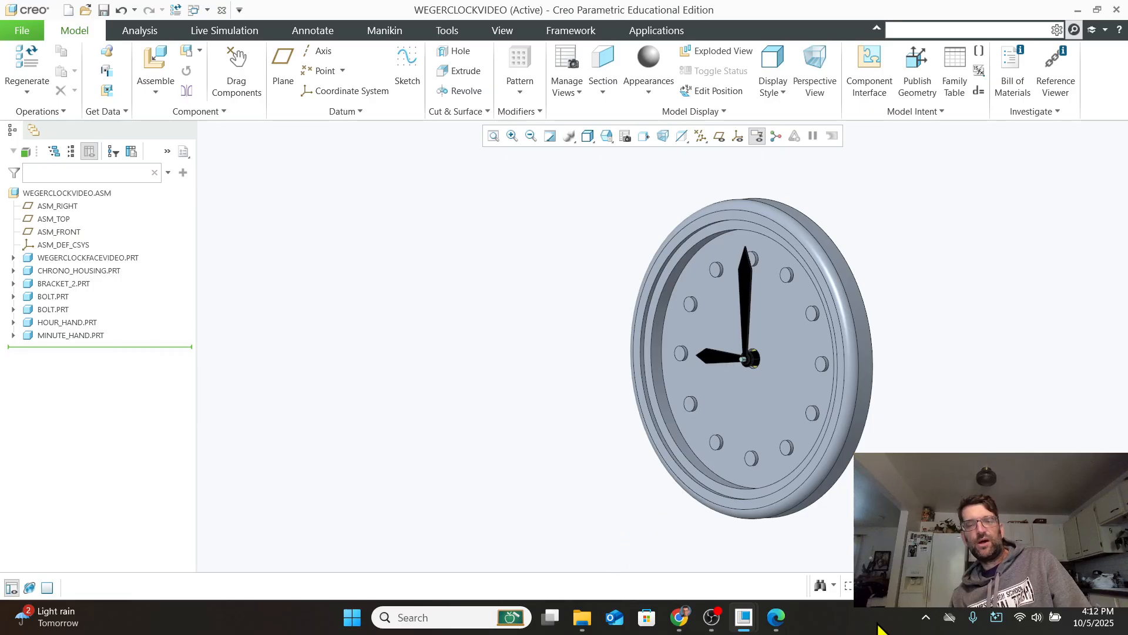
pyautogui.click(18, 32)
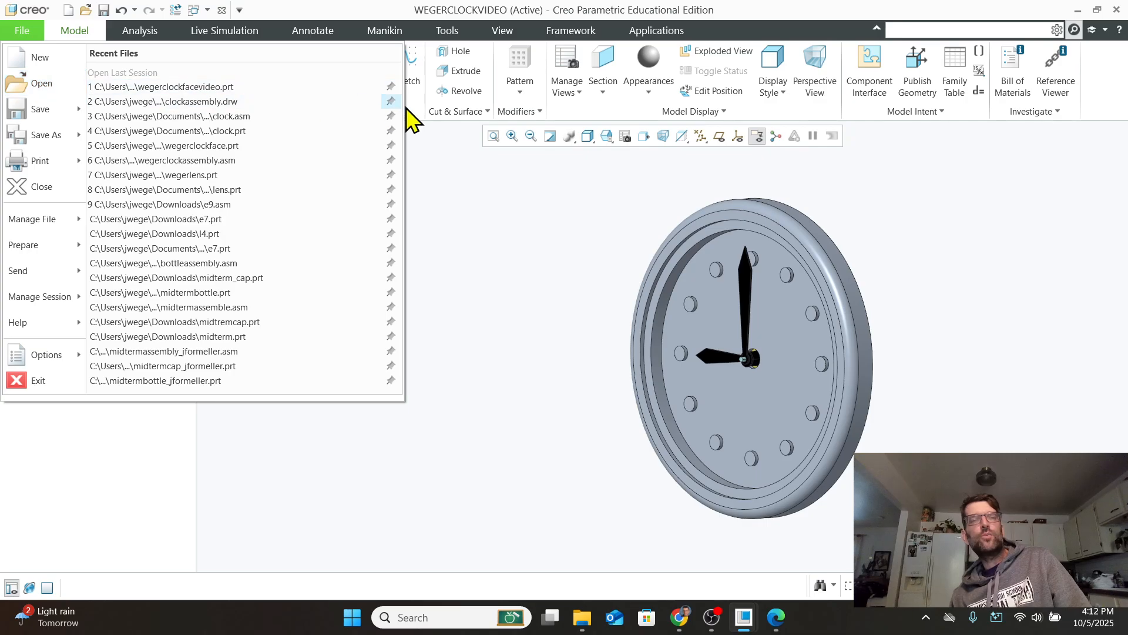
pyautogui.click(36, 85)
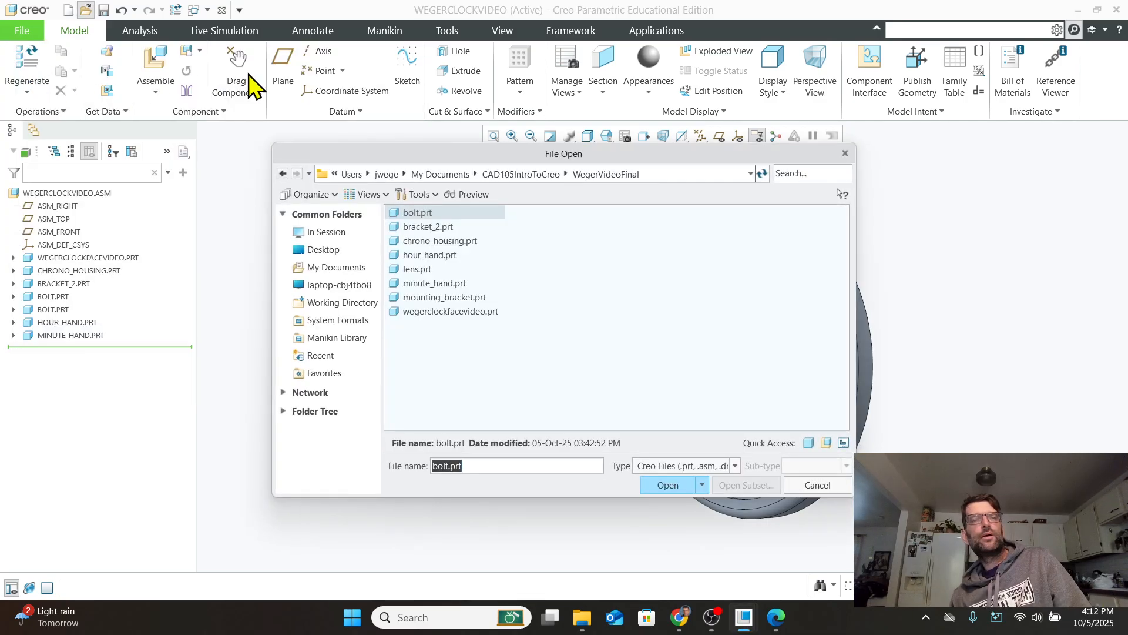
pyautogui.click(437, 269)
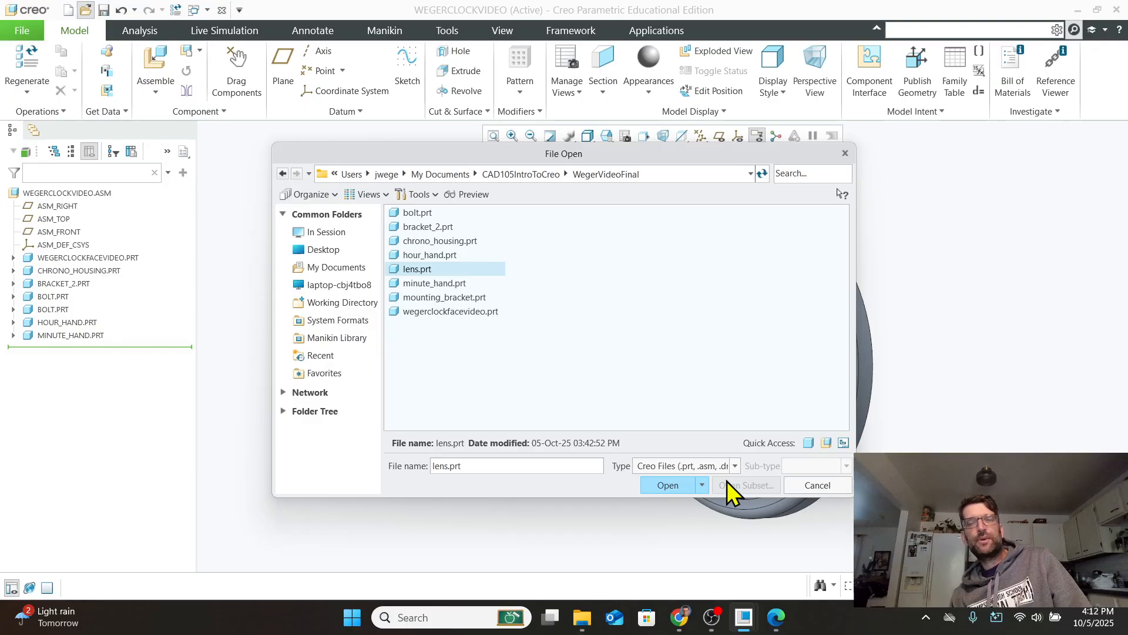
pyautogui.click(682, 486)
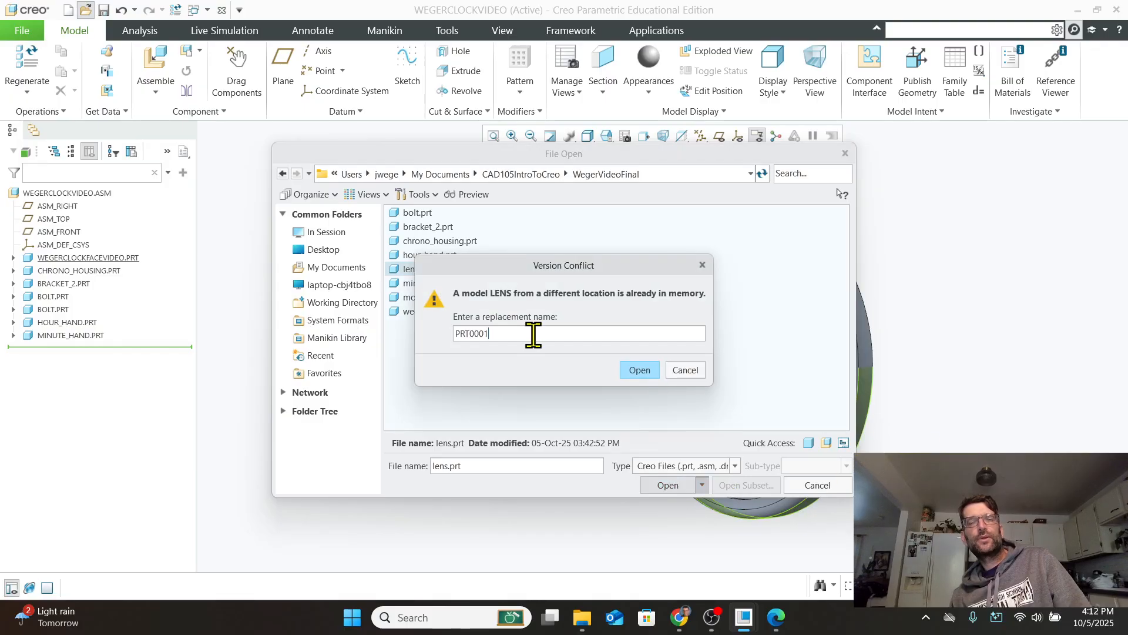
pyautogui.click(682, 372)
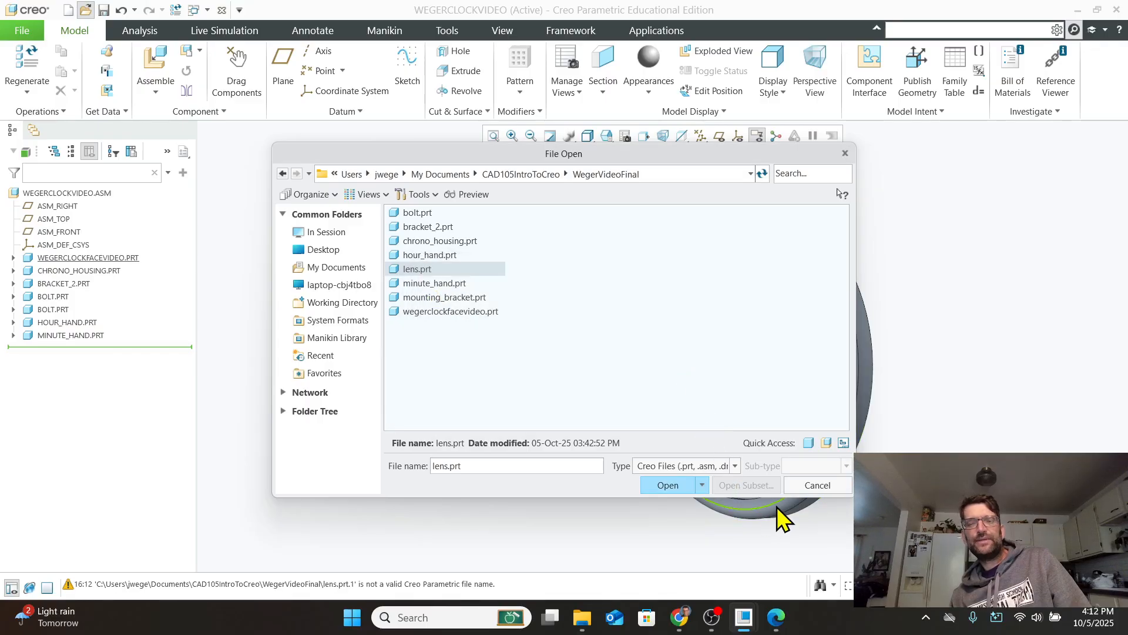
pyautogui.click(803, 490)
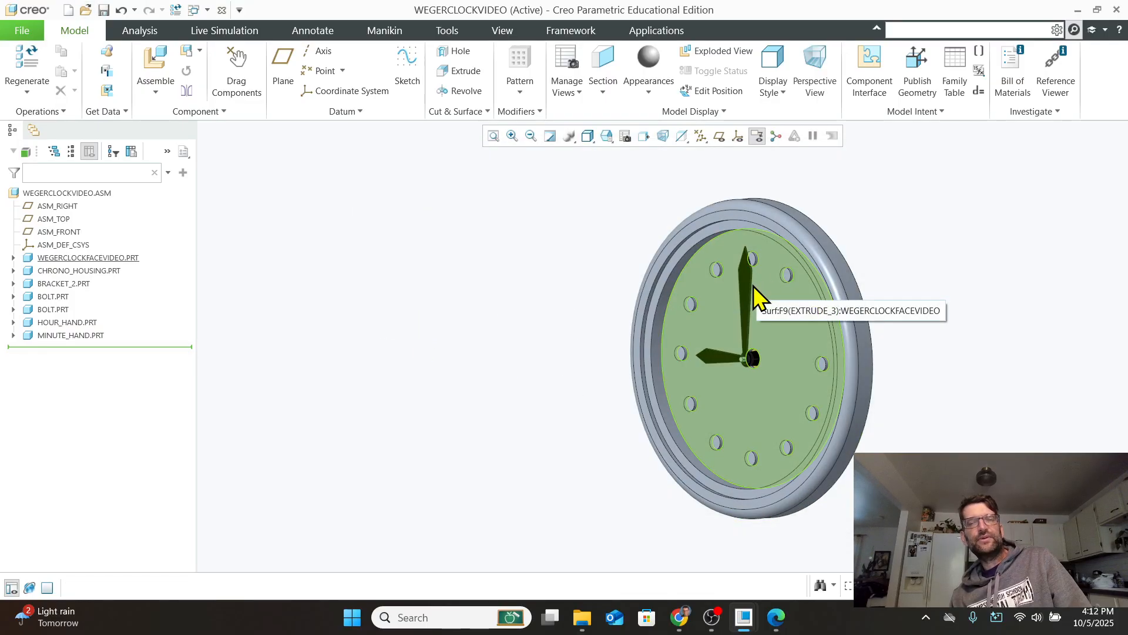
# Insert the lens.prt component into the assembly.
pyautogui.scroll(-2, 789, 330)
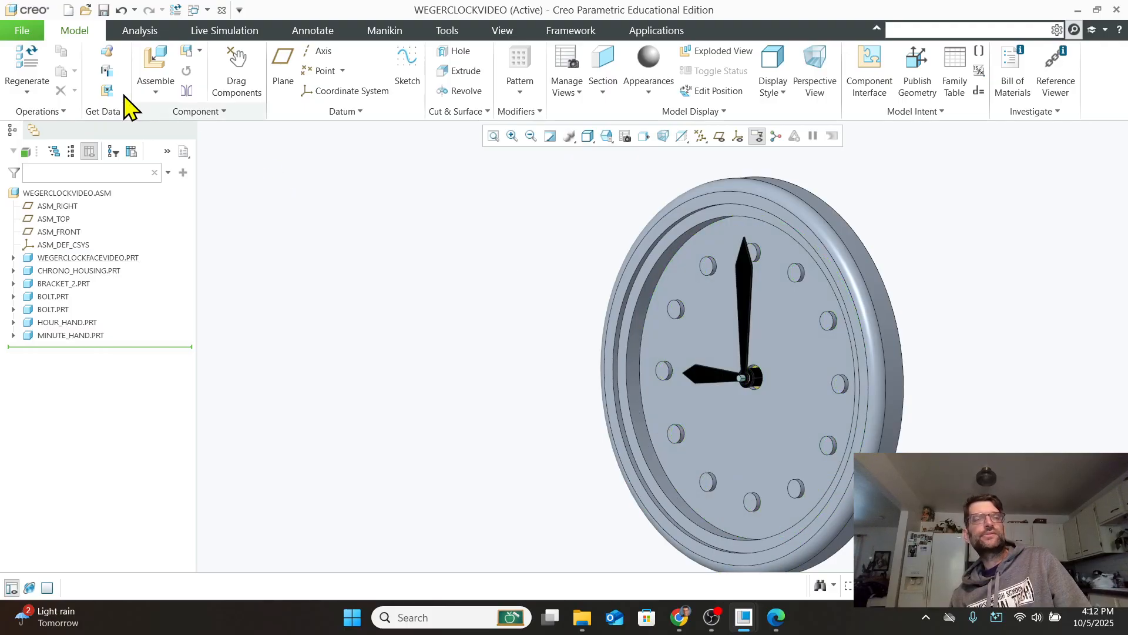
pyautogui.click(156, 68)
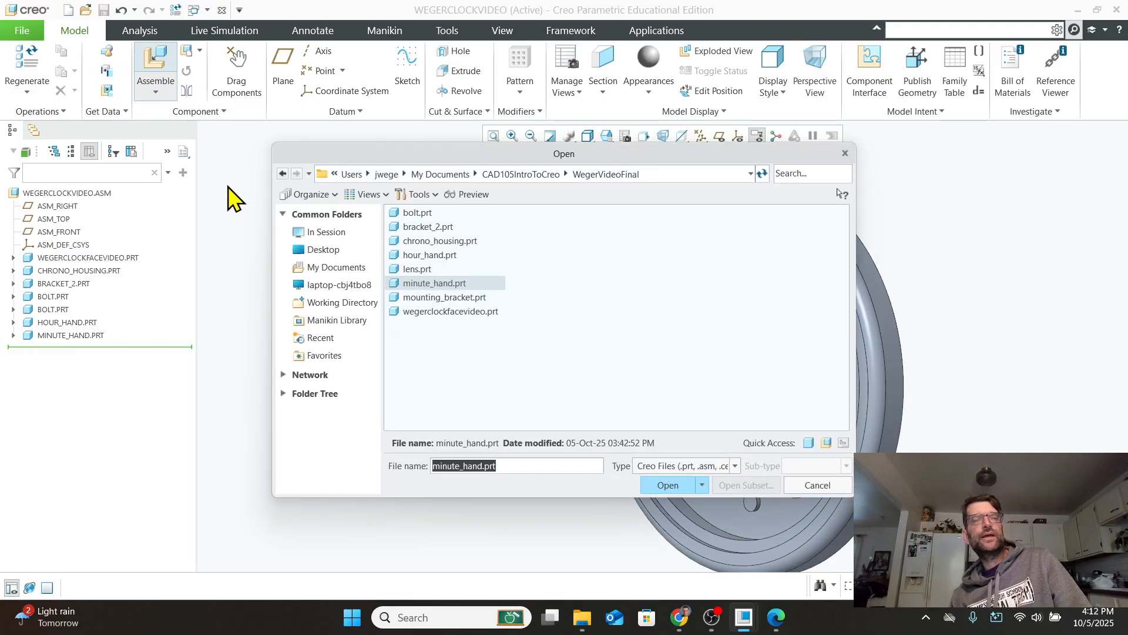
pyautogui.click(418, 269)
pyautogui.click(682, 485)
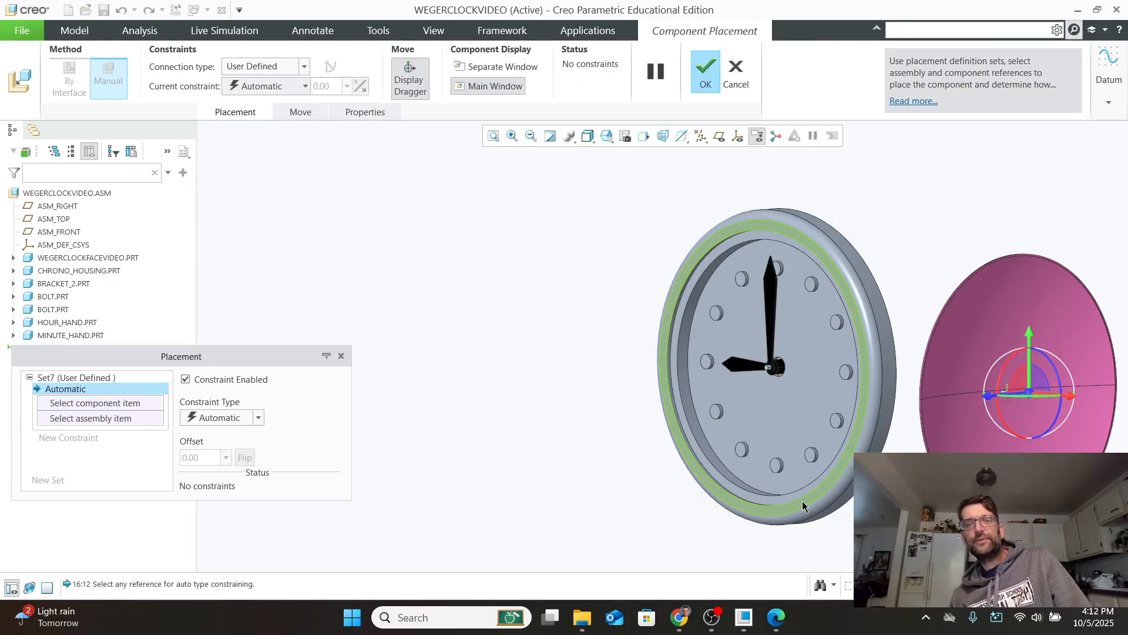
# Move the unconstrained lens from beside the clock to open space in front of the clock face.
pyautogui.scroll(-3, 975, 464)
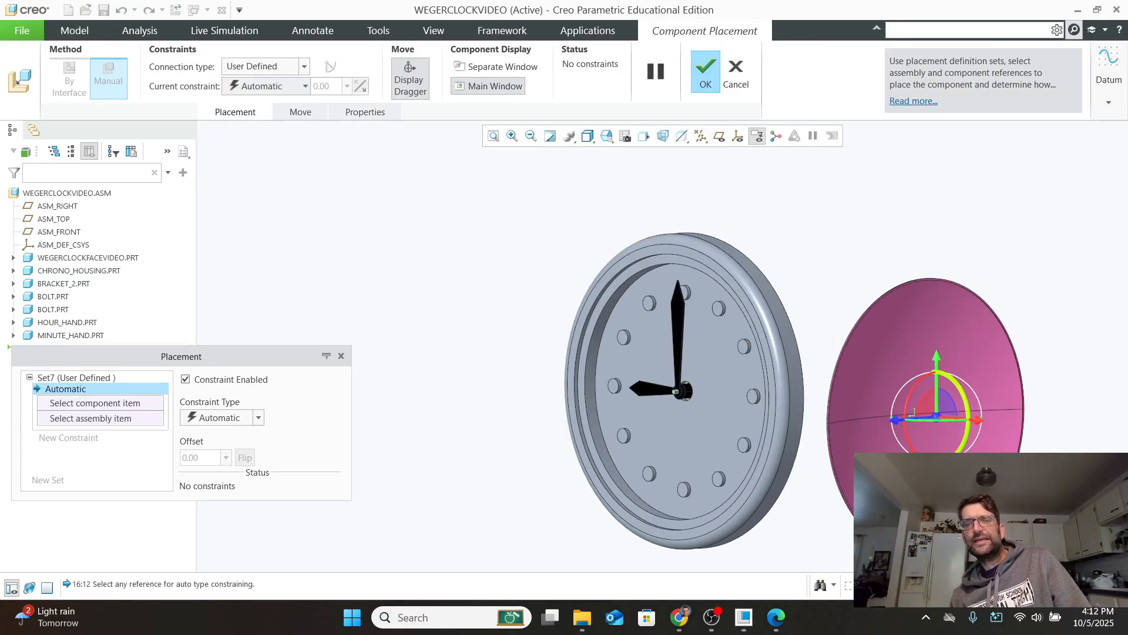
pyautogui.moveTo(974, 468); pyautogui.dragTo(934, 499, button='middle')
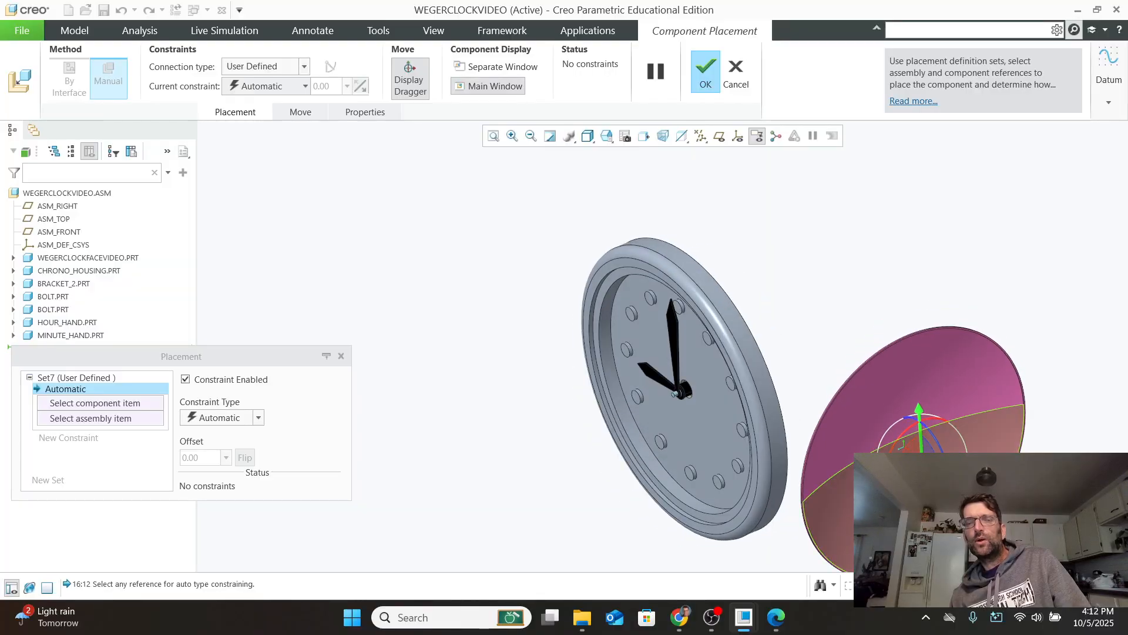
pyautogui.moveTo(904, 484); pyautogui.dragTo(707, 478)
pyautogui.scroll(2, 783, 560)
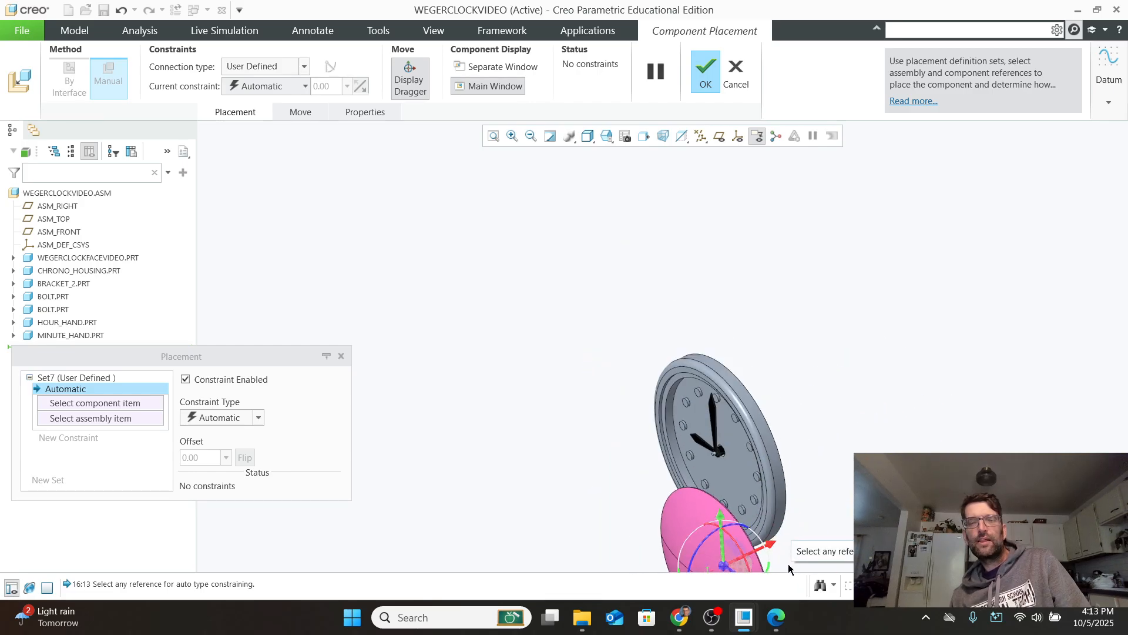
pyautogui.scroll(-1, 793, 552)
pyautogui.keyDown('shift'); pyautogui.moveTo(792, 548); pyautogui.dragTo(707, 367, button='middle'); pyautogui.keyUp('shift')
pyautogui.moveTo(654, 411); pyautogui.dragTo(505, 316)
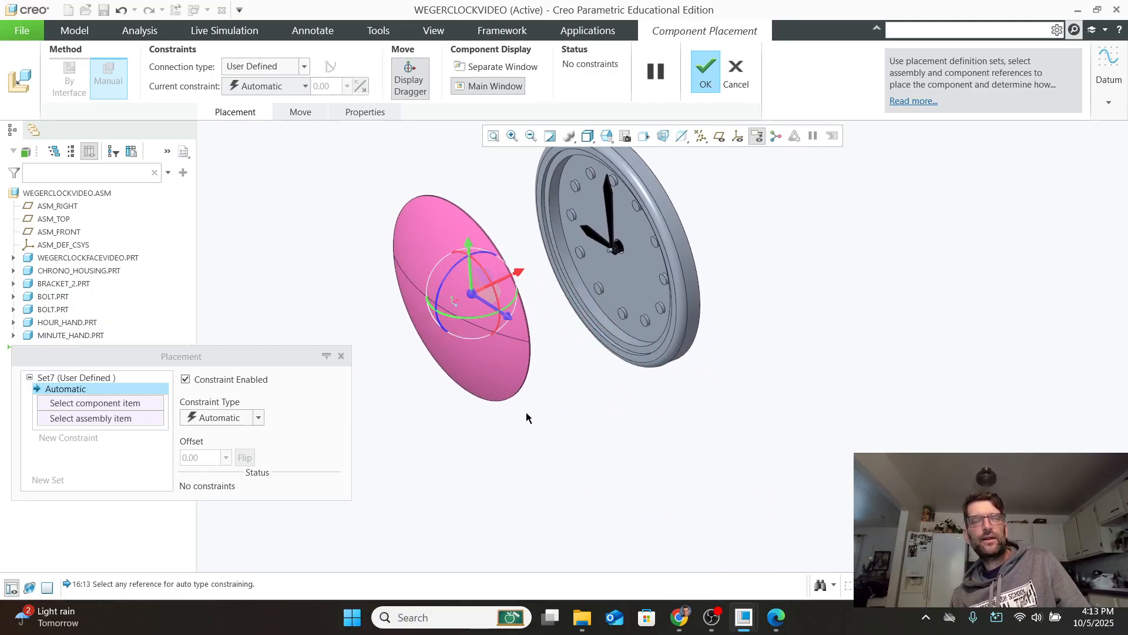
pyautogui.scroll(2, 527, 414)
pyautogui.scroll(-3, 512, 416)
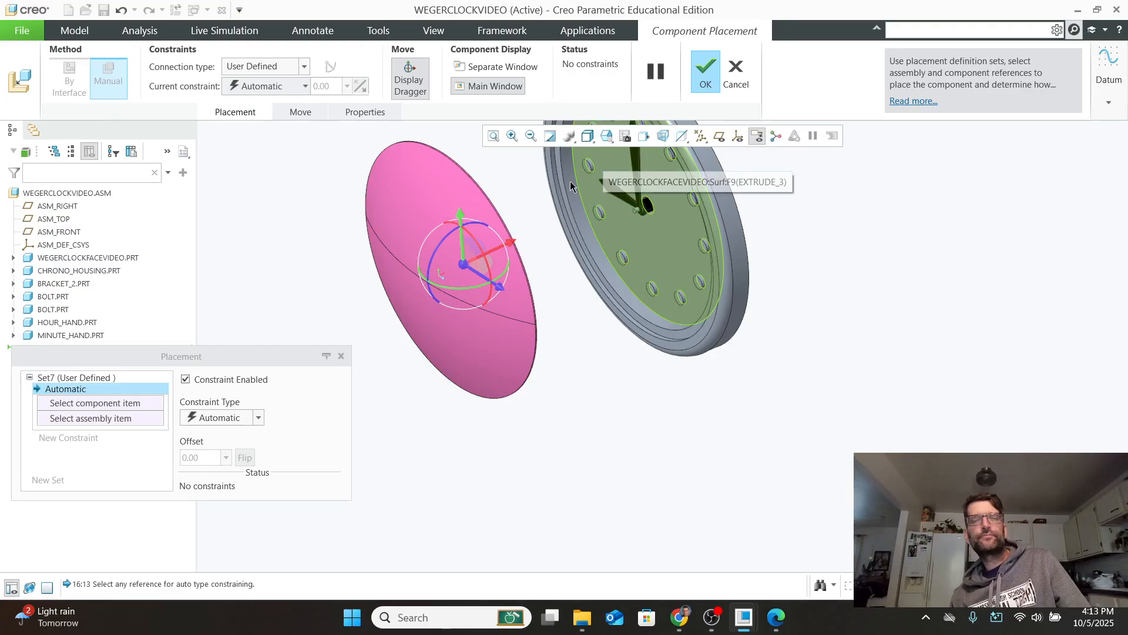
# Add a Coincident constraint between the recessed ledge inside the clock face's rim and the flat edge surface on the lens's back.
pyautogui.click(258, 418)
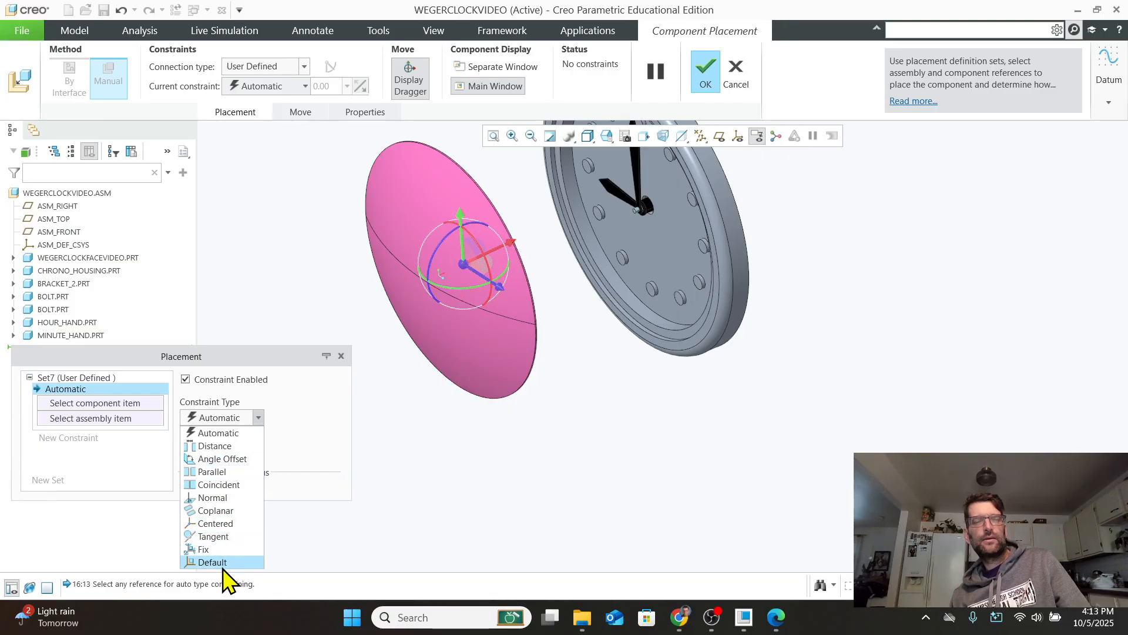
pyautogui.click(227, 485)
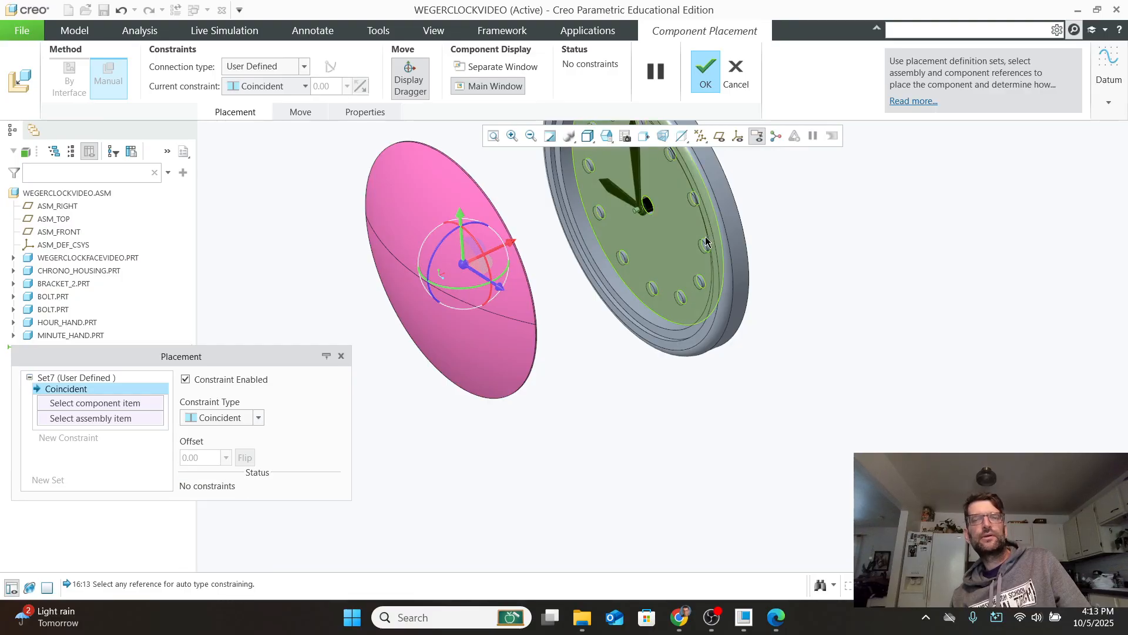
pyautogui.scroll(-2, 694, 334)
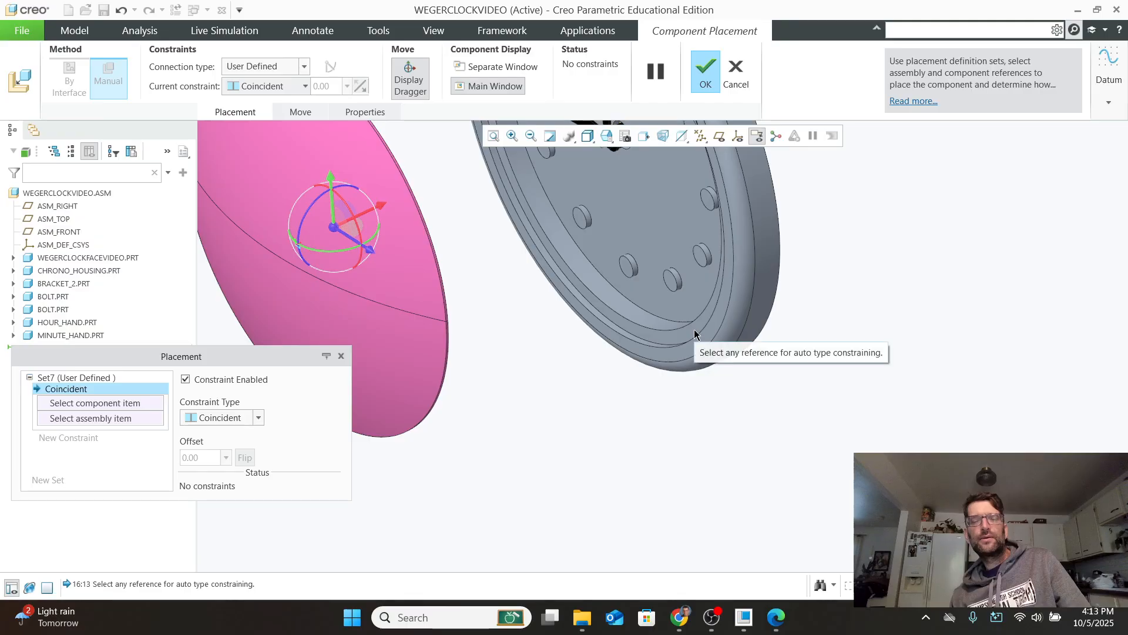
pyautogui.scroll(-3, 453, 327)
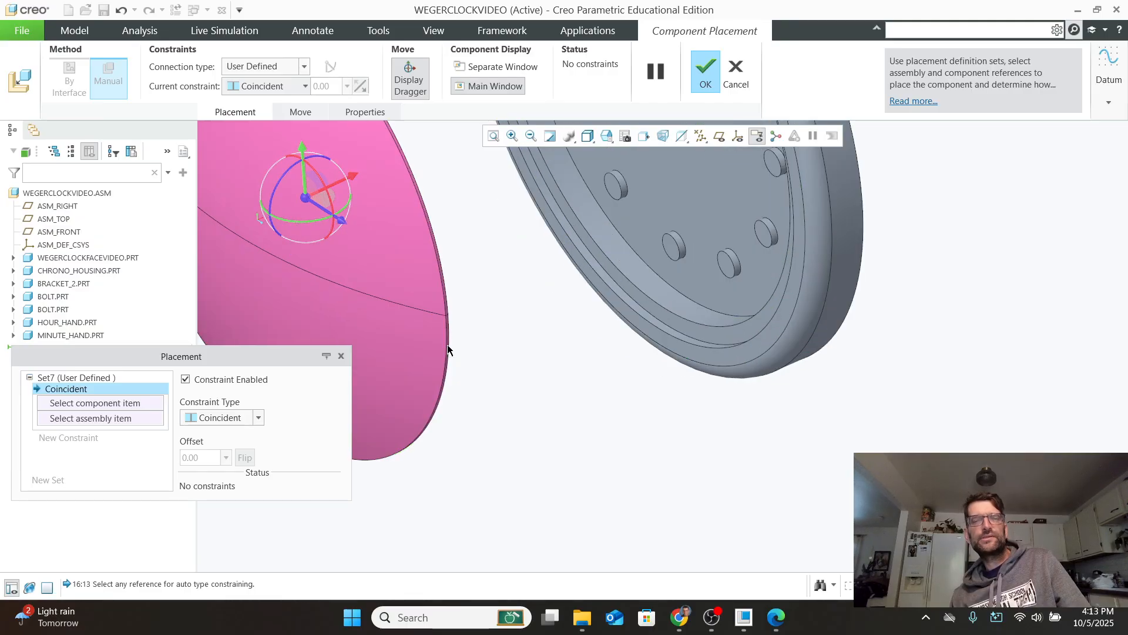
pyautogui.scroll(5, 627, 336)
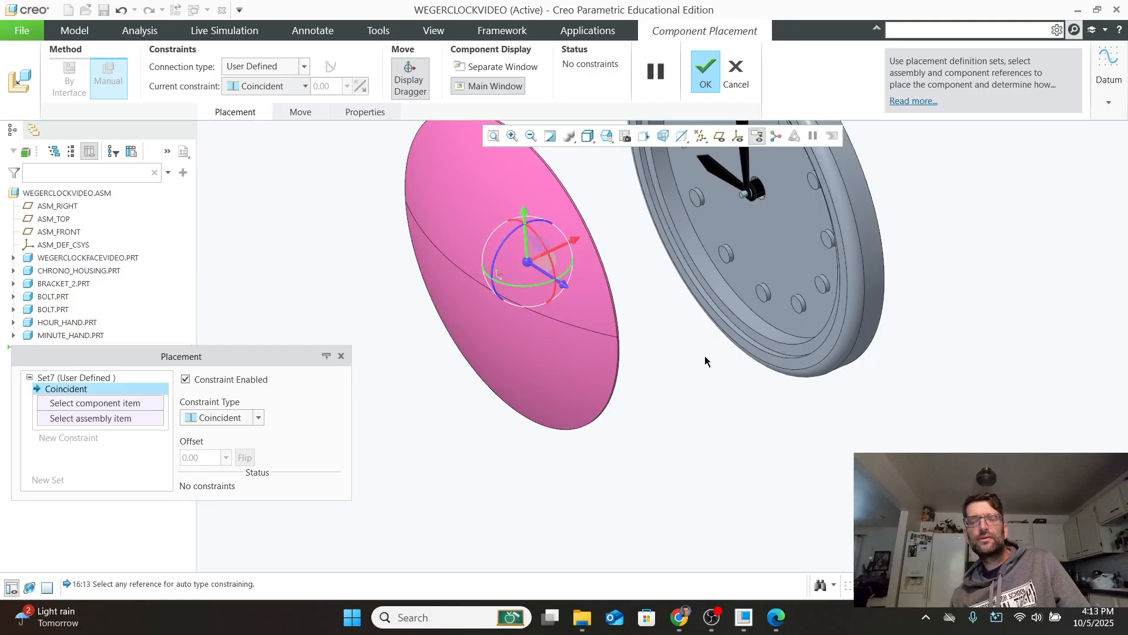
pyautogui.click(753, 341)
pyautogui.moveTo(689, 409); pyautogui.dragTo(630, 419, button='middle')
pyautogui.scroll(-4, 566, 392)
pyautogui.scroll(-2, 557, 349)
pyautogui.moveTo(572, 341); pyautogui.dragTo(552, 352, button='middle')
pyautogui.scroll(-6, 395, 288)
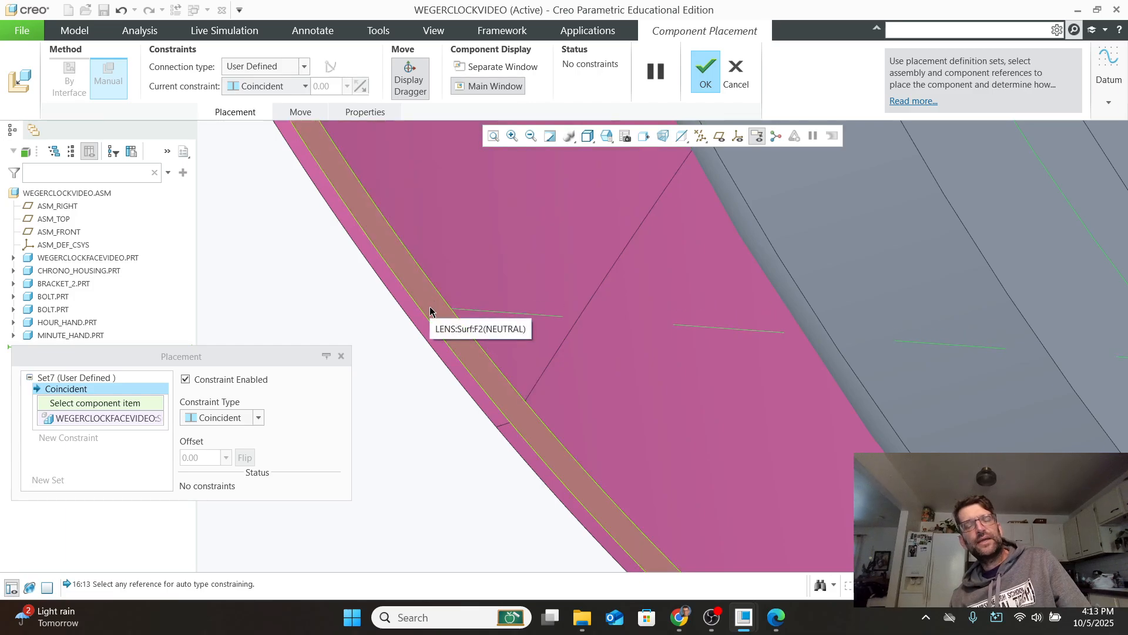
pyautogui.click(431, 312)
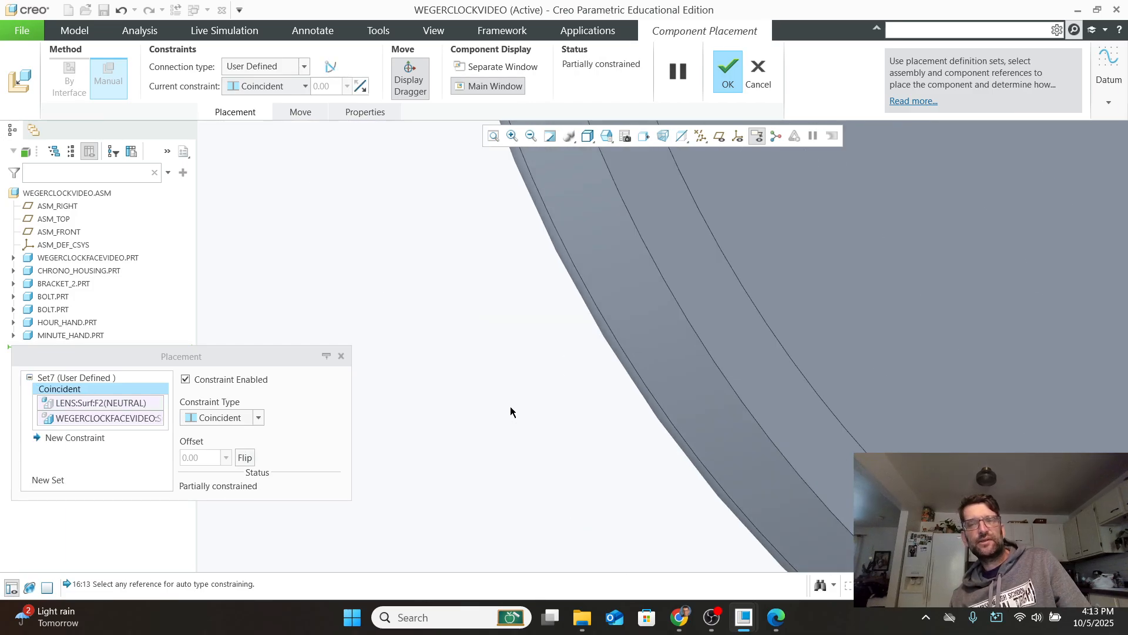
# Examine the partially constrained lens's position and edge relative to the clock face's rim.
pyautogui.moveTo(510, 407); pyautogui.dragTo(585, 413, button='middle')
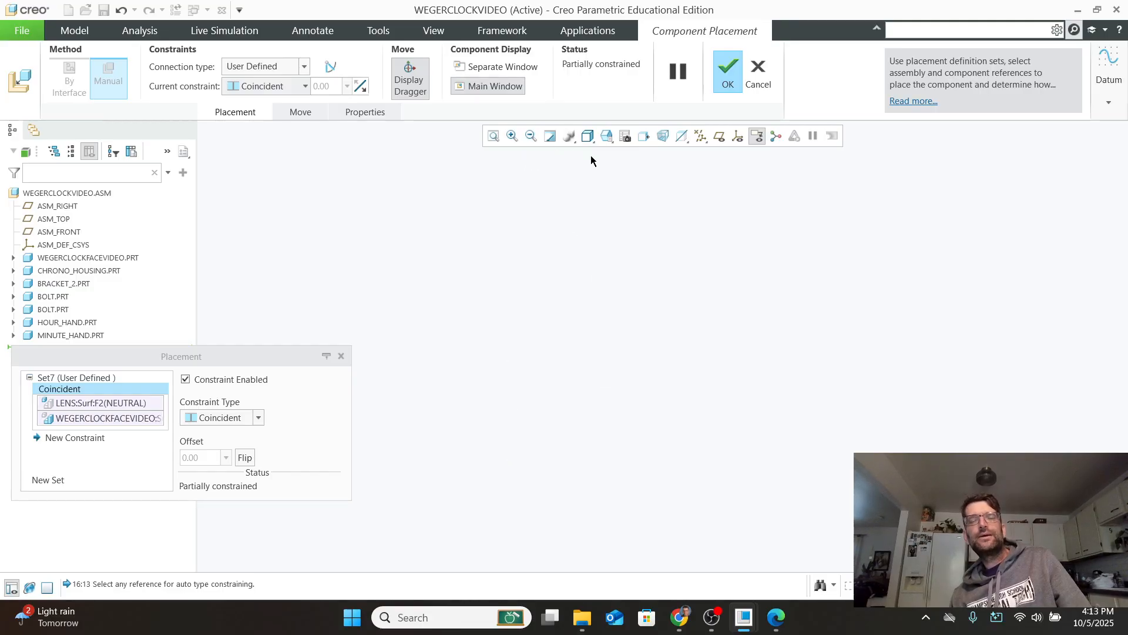
pyautogui.click(493, 136)
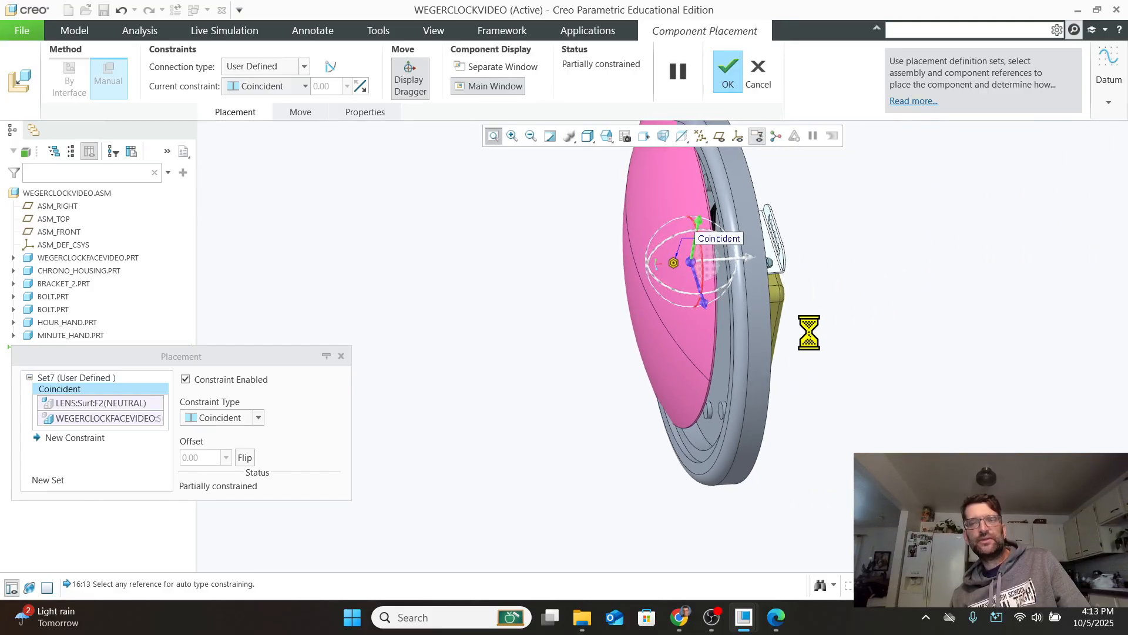
pyautogui.moveTo(644, 361); pyautogui.dragTo(676, 366, button='middle')
pyautogui.scroll(3, 592, 287)
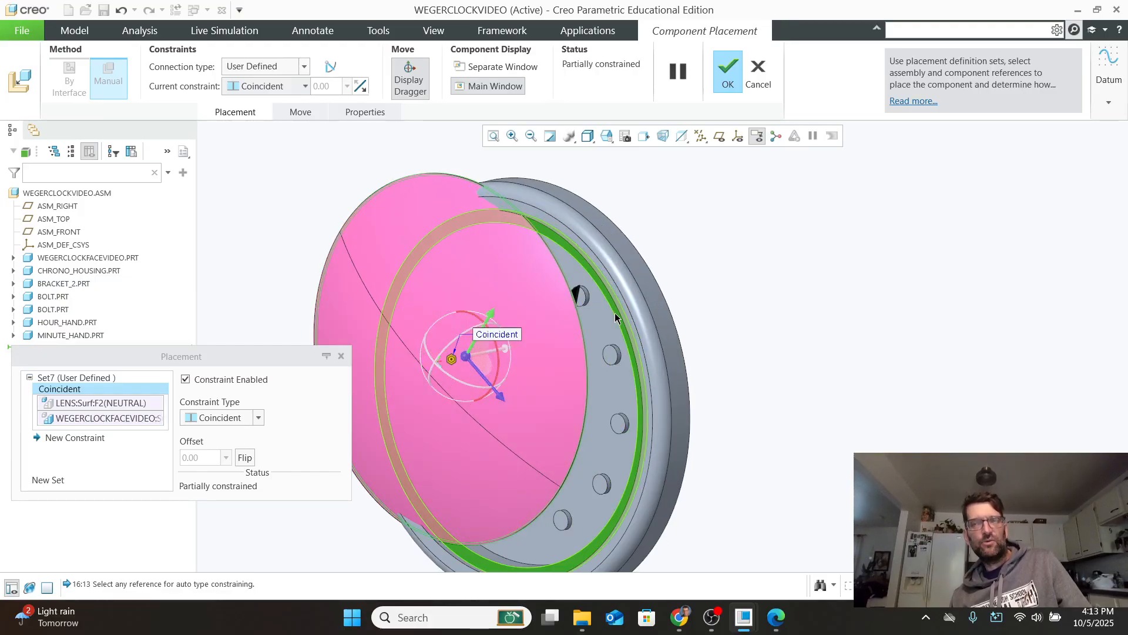
pyautogui.scroll(-5, 691, 415)
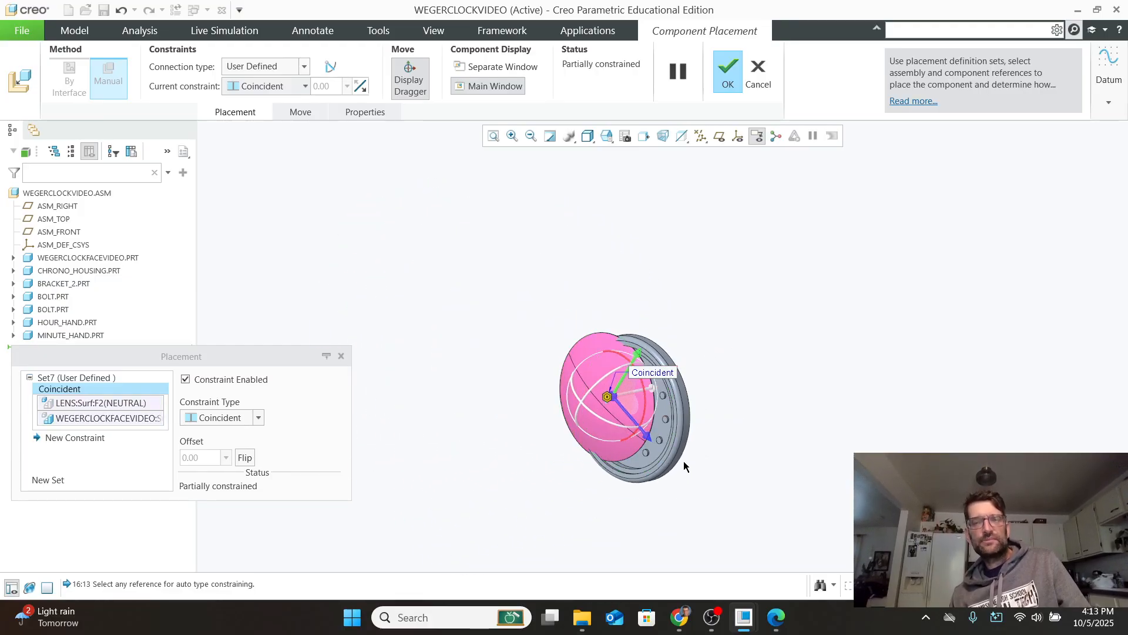
pyautogui.scroll(5, 632, 505)
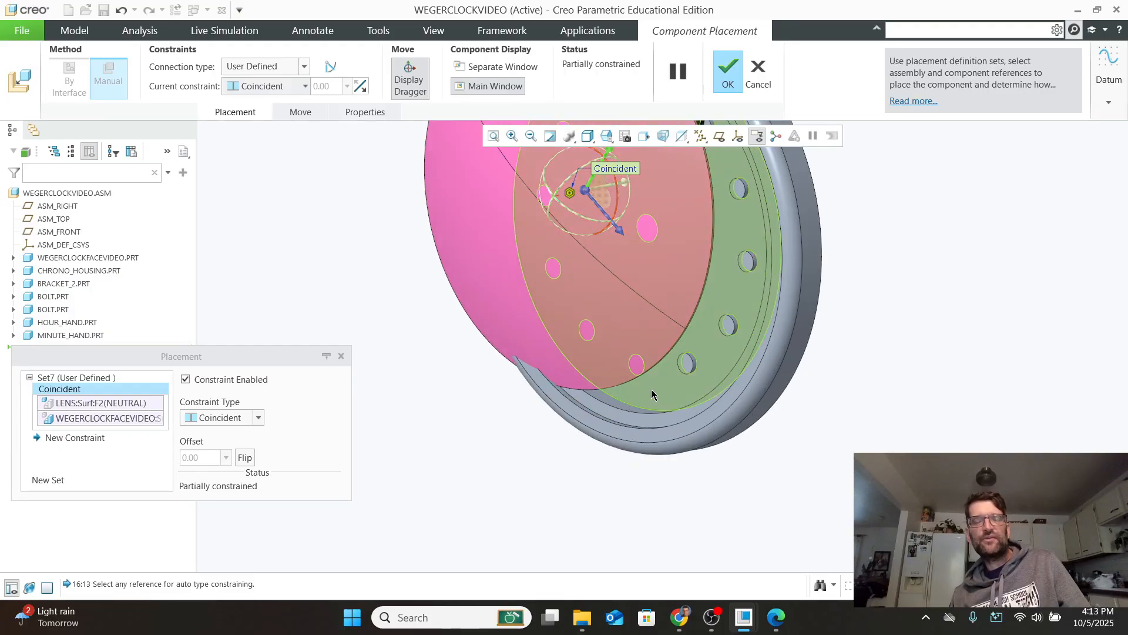
pyautogui.moveTo(684, 357); pyautogui.dragTo(662, 355, button='middle')
pyautogui.scroll(3, 660, 354)
pyautogui.scroll(2, 686, 412)
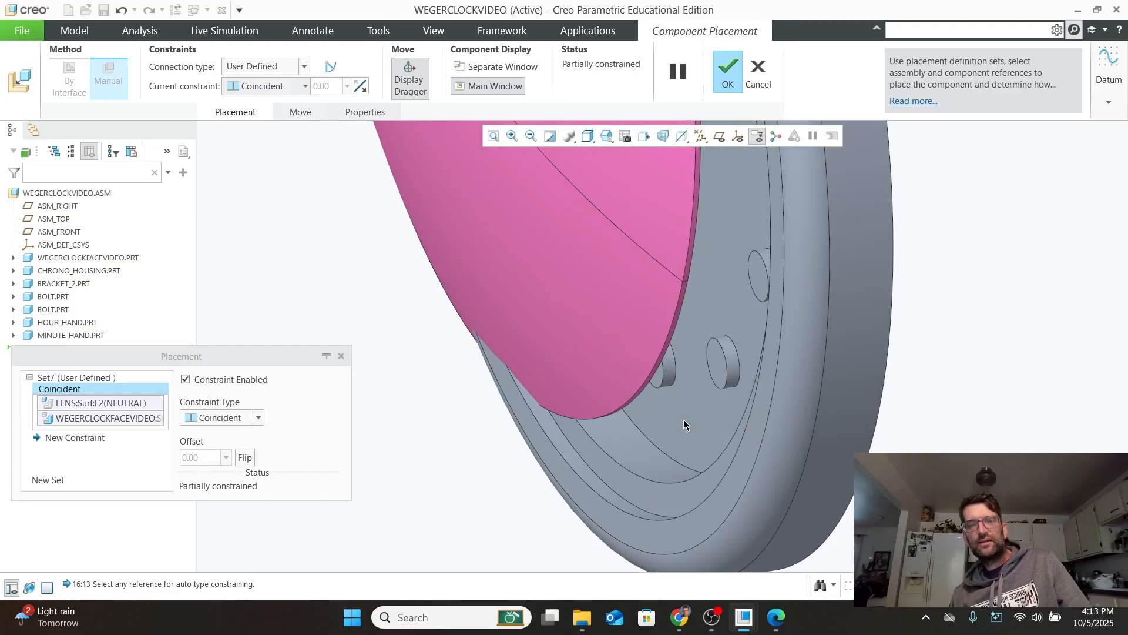
# Add a Coincident constraint between the lens's narrow outer edge surface and the clock face's outer cylindrical surface, and accept the lens's placement.
pyautogui.click(79, 438)
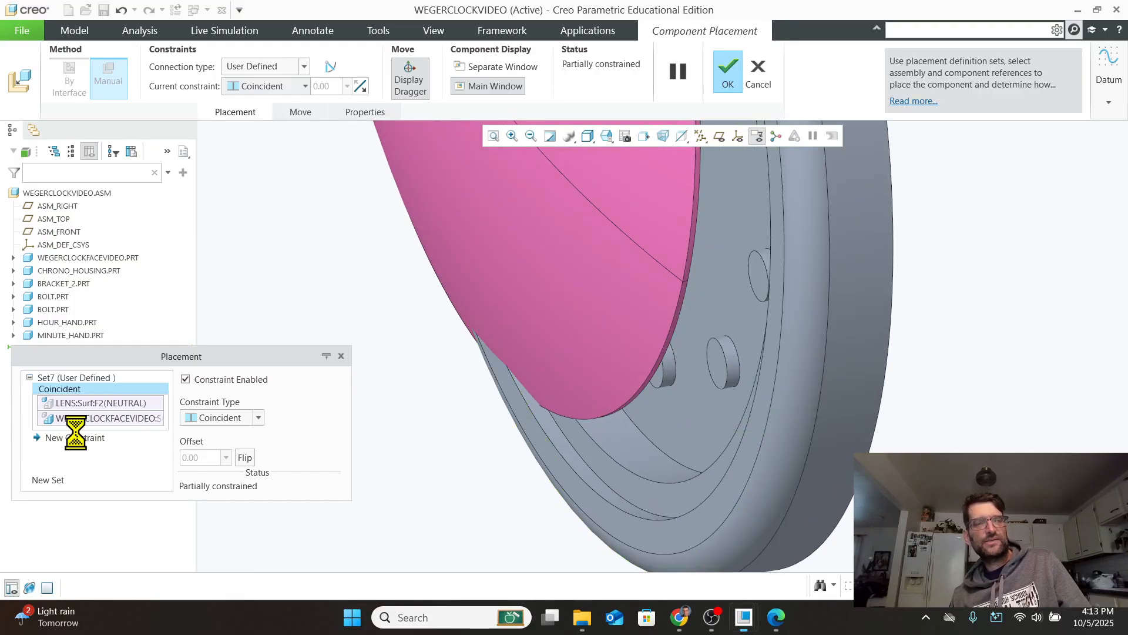
pyautogui.click(229, 418)
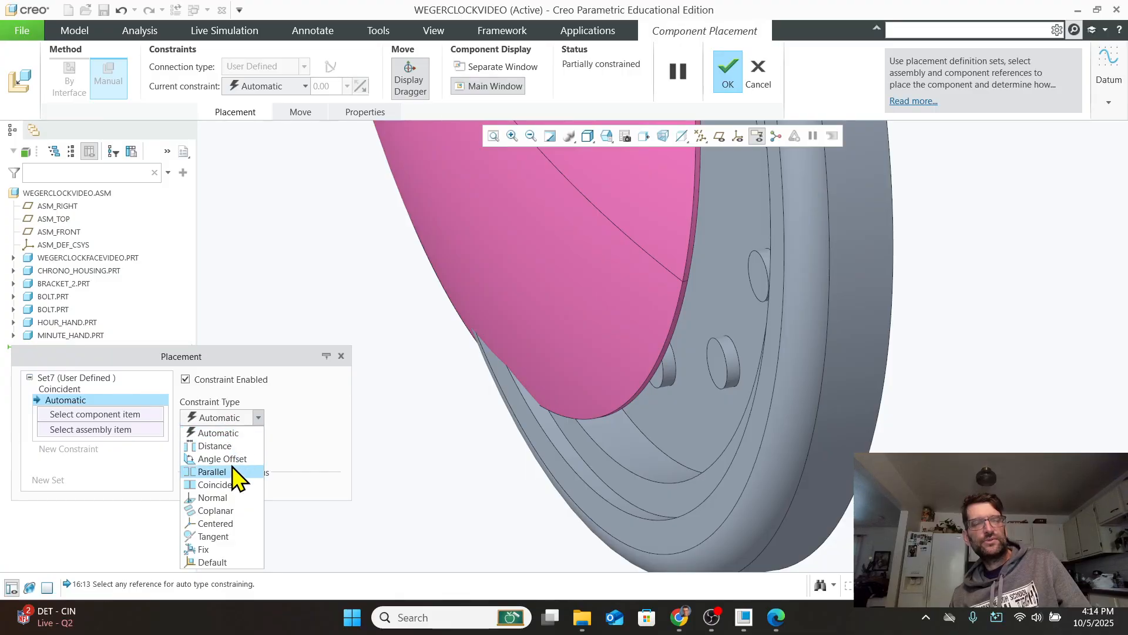
pyautogui.click(234, 485)
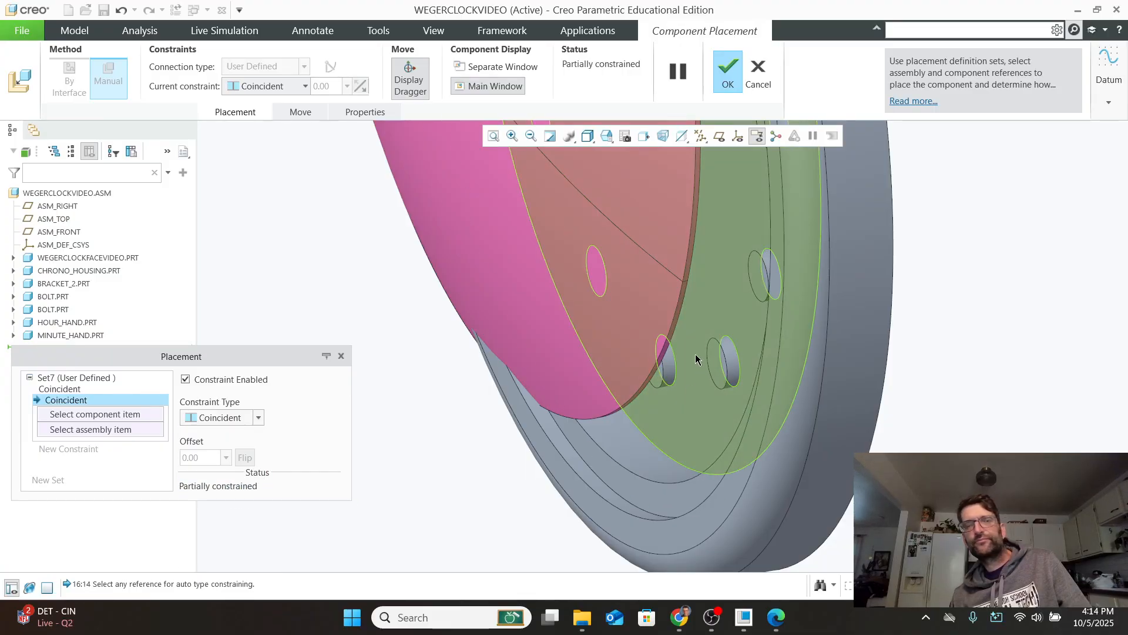
pyautogui.scroll(-4, 670, 335)
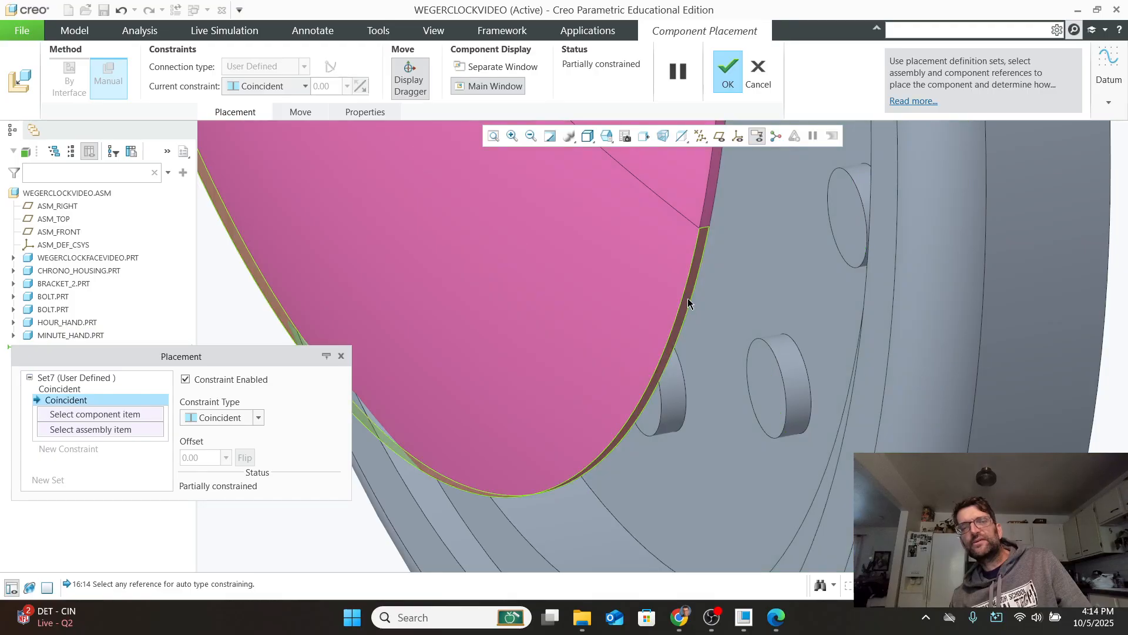
pyautogui.click(689, 303)
pyautogui.scroll(5, 683, 351)
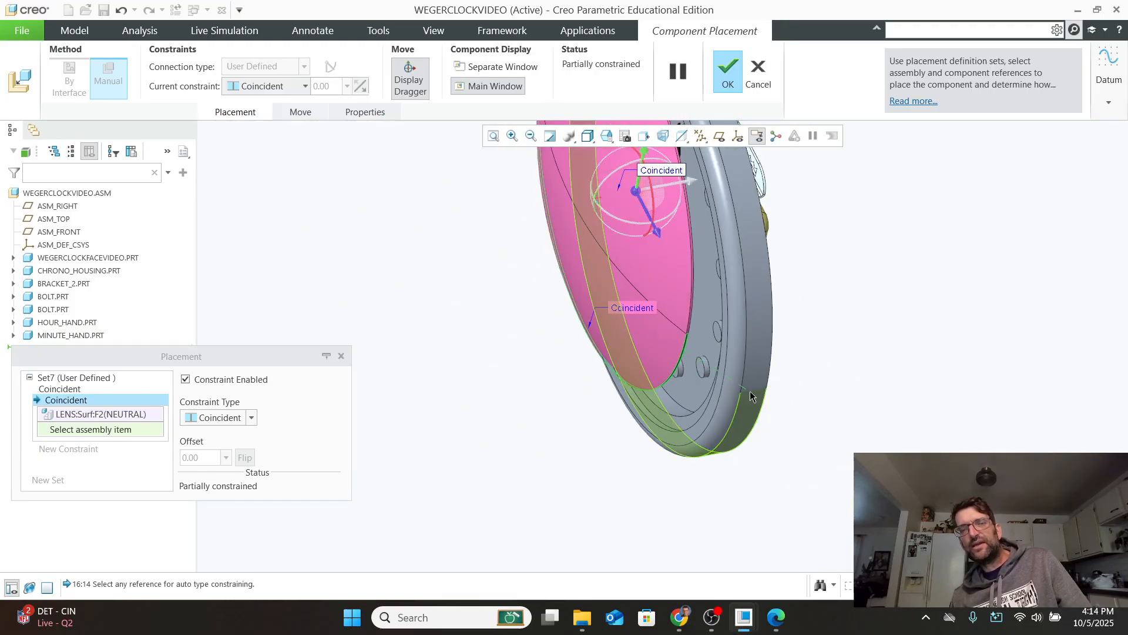
pyautogui.click(749, 412)
pyautogui.moveTo(777, 479); pyautogui.dragTo(820, 468, button='middle')
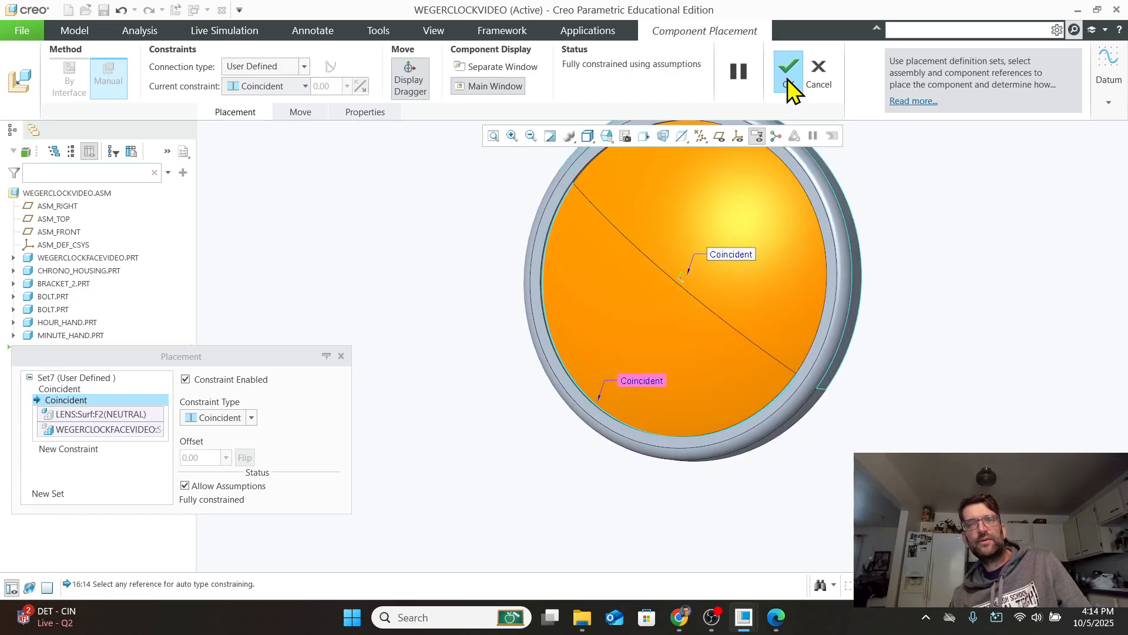
pyautogui.click(789, 82)
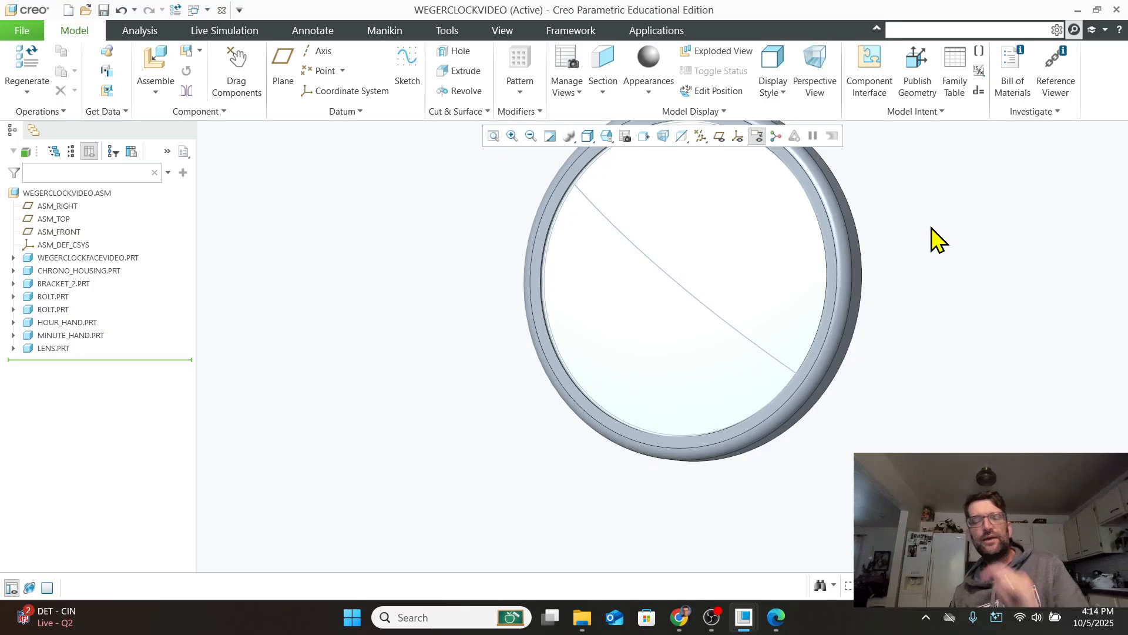
# Apply a clear, transparent appearance to the lens so the clock hands show through.
pyautogui.moveTo(949, 324)
pyautogui.mouseDown(button='middle')
pyautogui.moveTo(929, 305)
pyautogui.moveTo(923, 317)
pyautogui.moveTo(1007, 308)
pyautogui.moveTo(1010, 330)
pyautogui.moveTo(911, 322)
pyautogui.moveTo(947, 324)
pyautogui.moveTo(945, 315)
pyautogui.moveTo(948, 324)
pyautogui.mouseUp(button='middle')
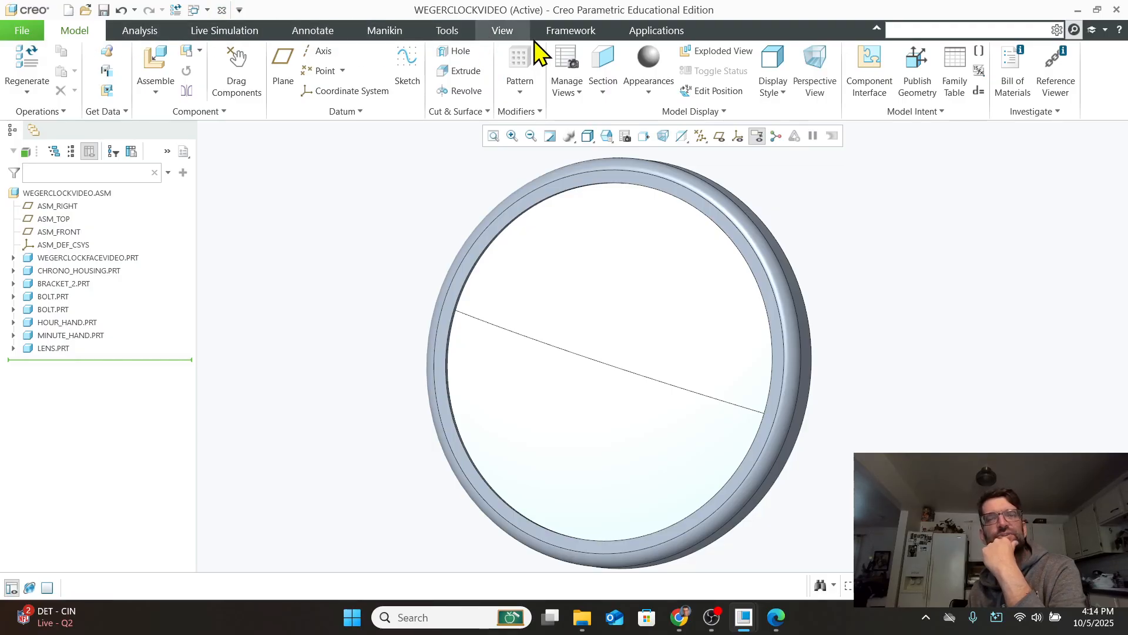
pyautogui.click(447, 32)
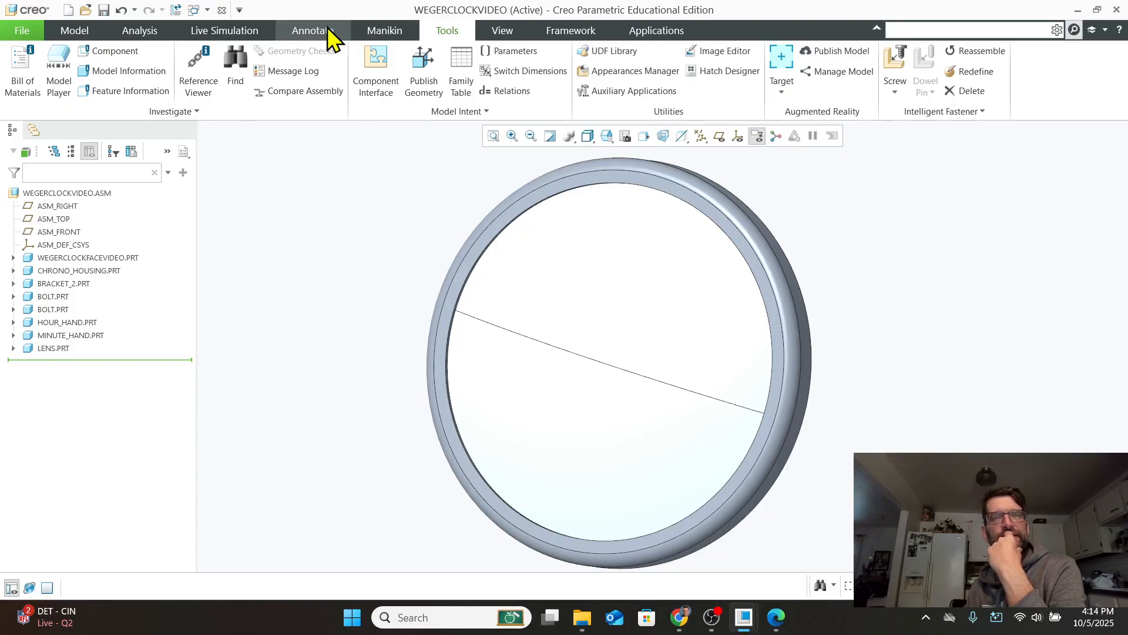
pyautogui.click(504, 31)
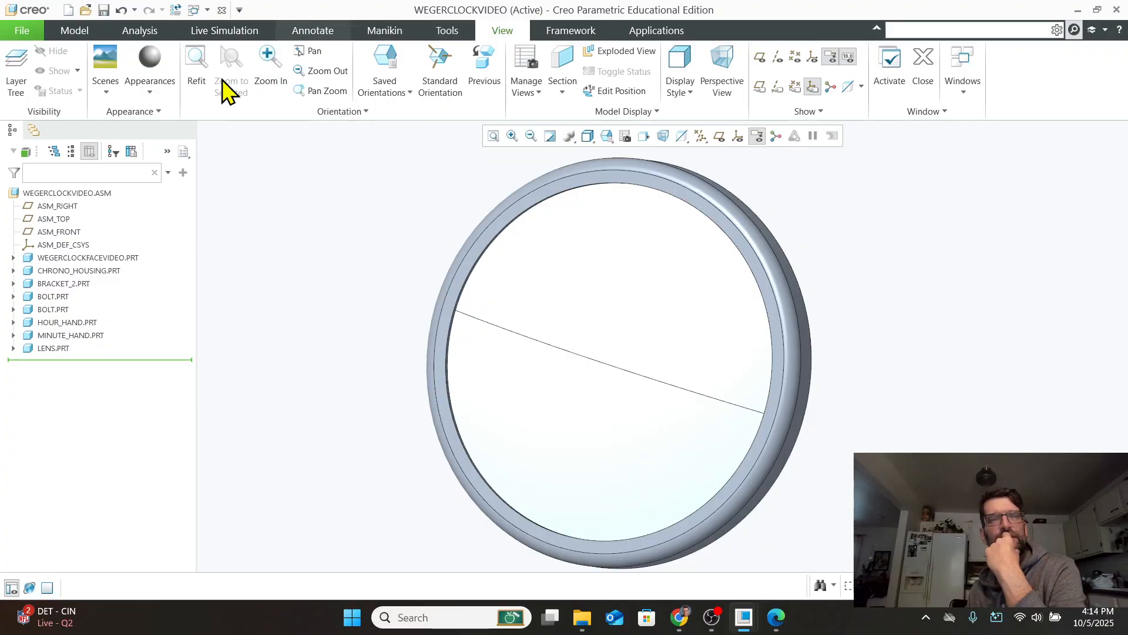
pyautogui.click(154, 94)
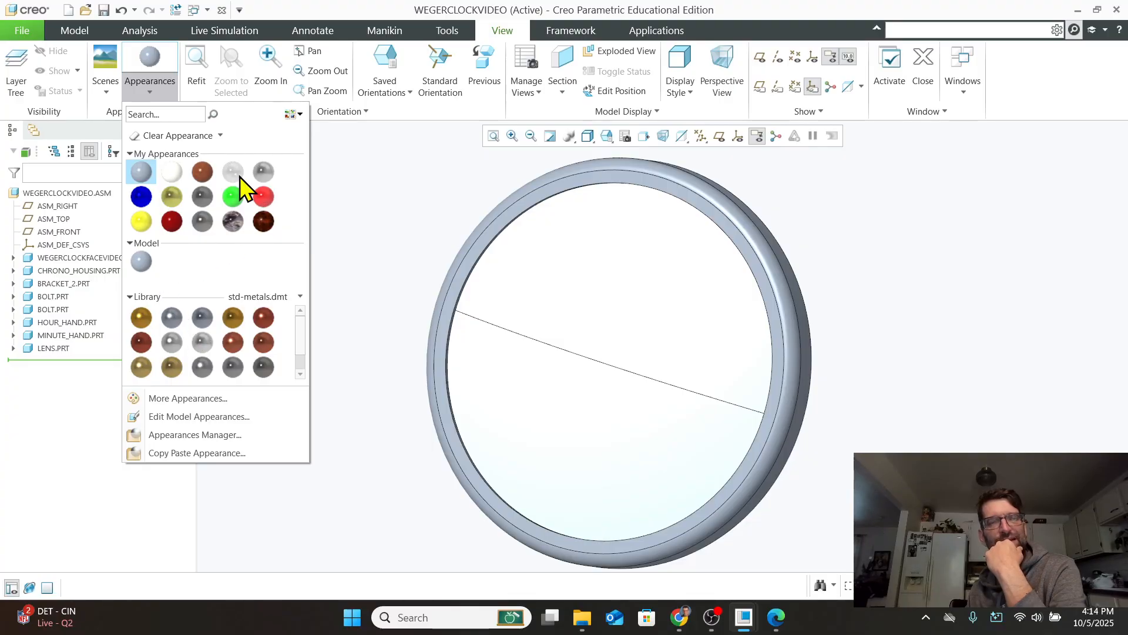
pyautogui.click(234, 194)
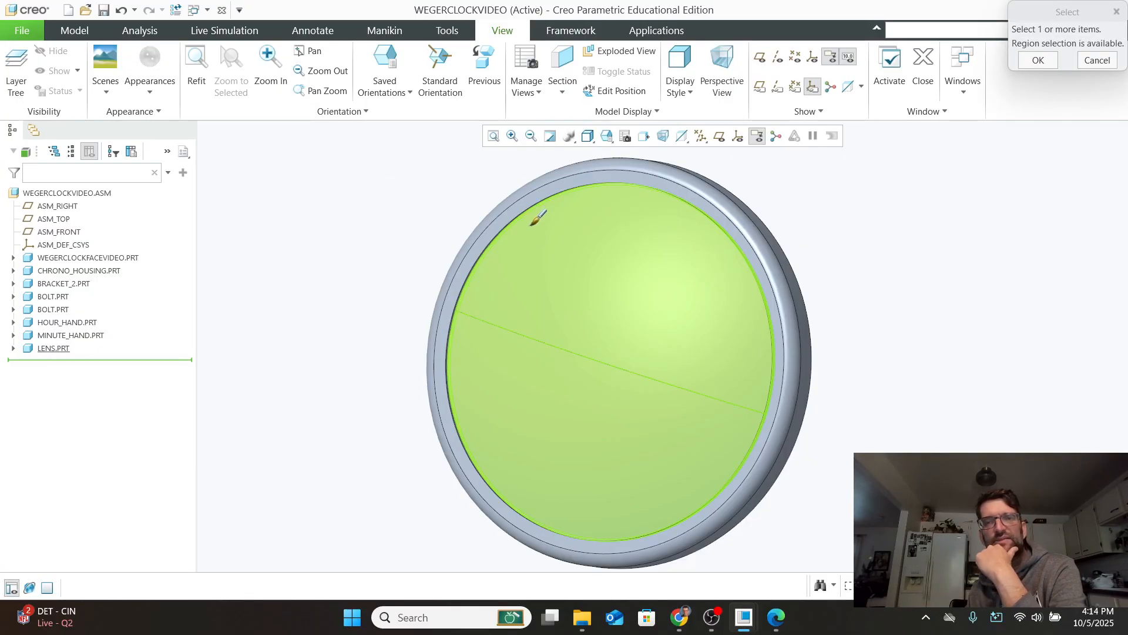
pyautogui.click(584, 286)
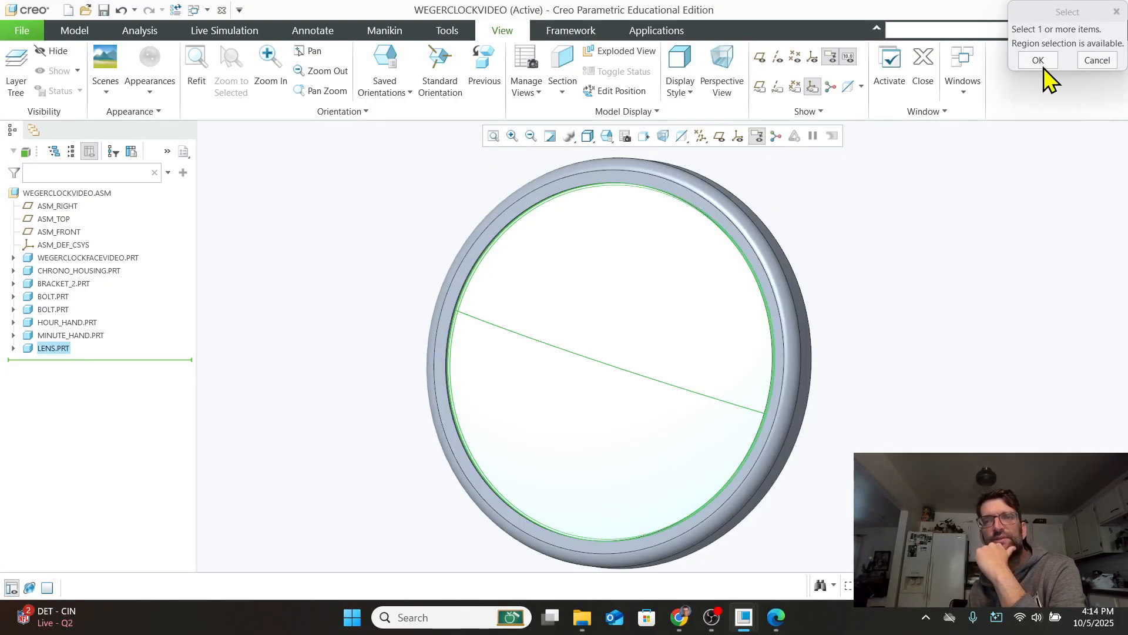
pyautogui.click(1038, 62)
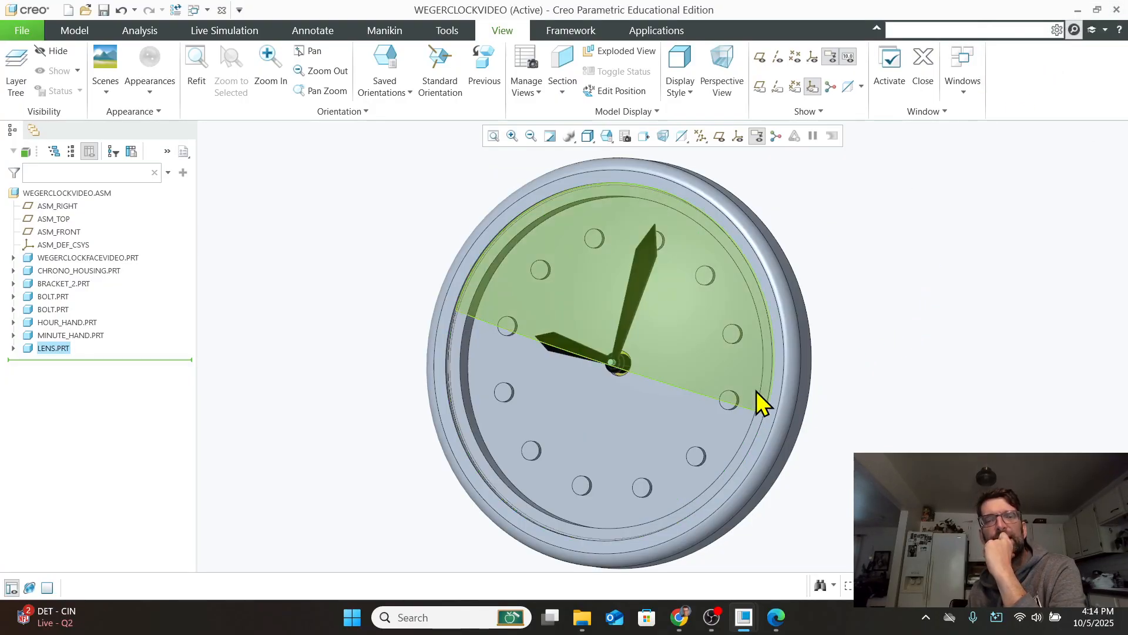
# Reorient the assembly to its standard angled 3D view and turn on the exploded view.
pyautogui.moveTo(761, 398); pyautogui.dragTo(700, 398, button='middle')
pyautogui.scroll(2, 693, 387)
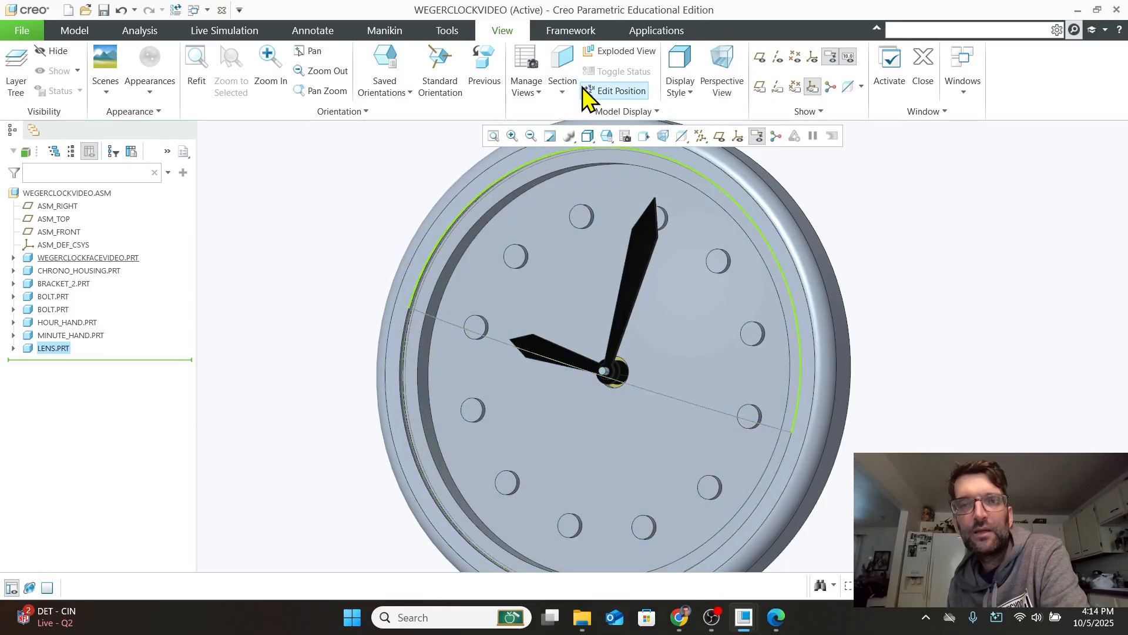
pyautogui.click(606, 137)
pyautogui.click(616, 154)
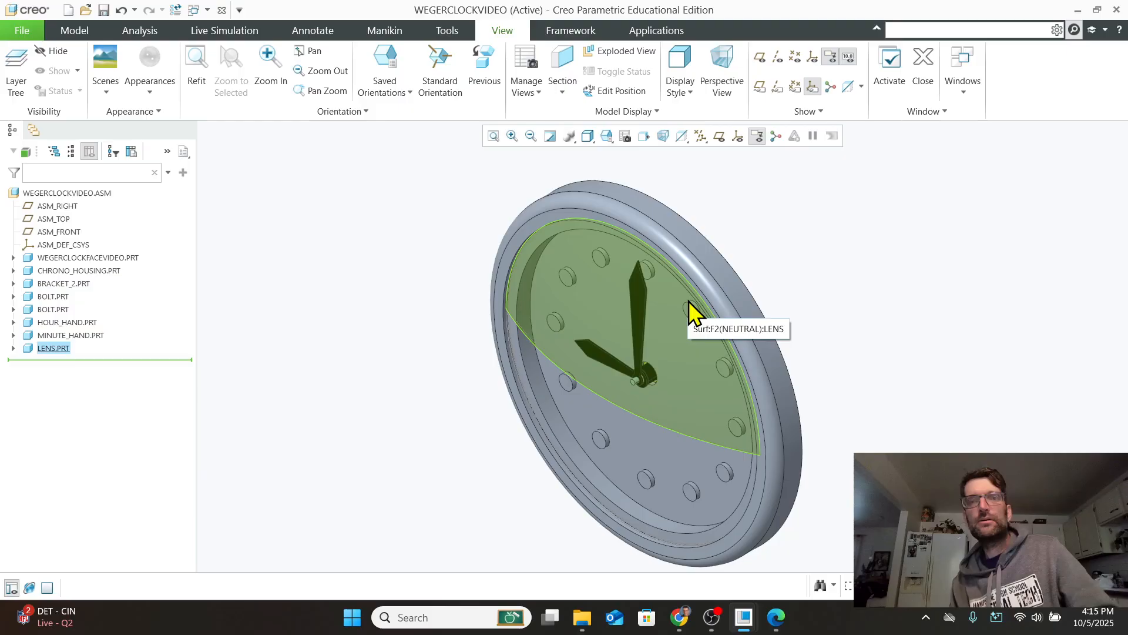
pyautogui.click(620, 53)
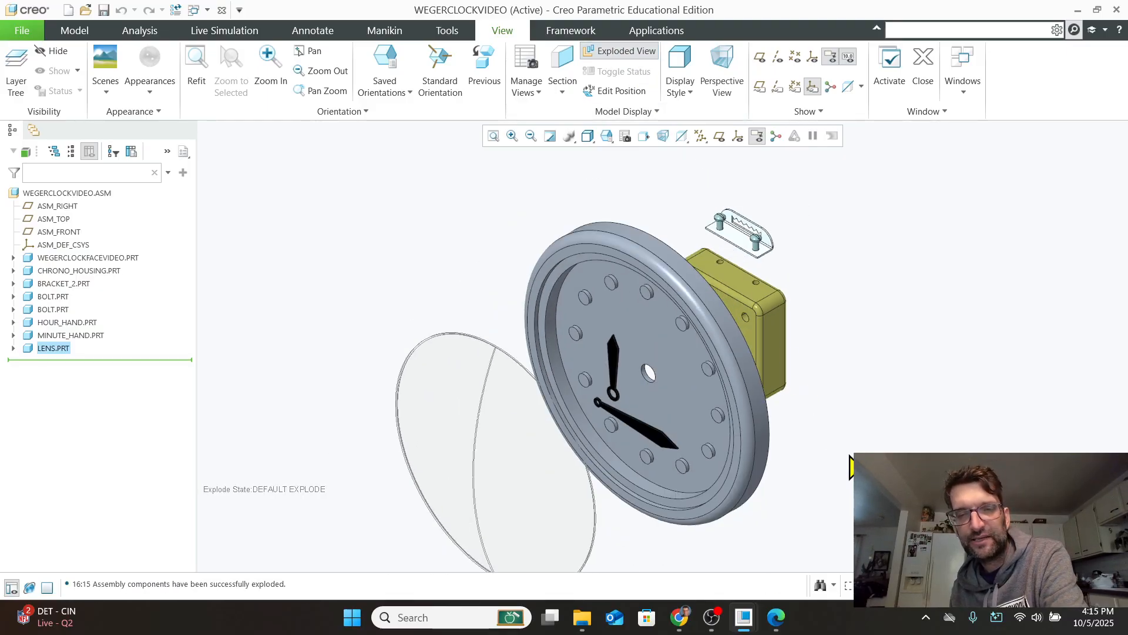
pyautogui.moveTo(852, 482)
pyautogui.mouseDown(button='middle')
pyautogui.moveTo(833, 474)
pyautogui.moveTo(851, 471)
pyautogui.mouseUp(button='middle')
pyautogui.scroll(3, 811, 505)
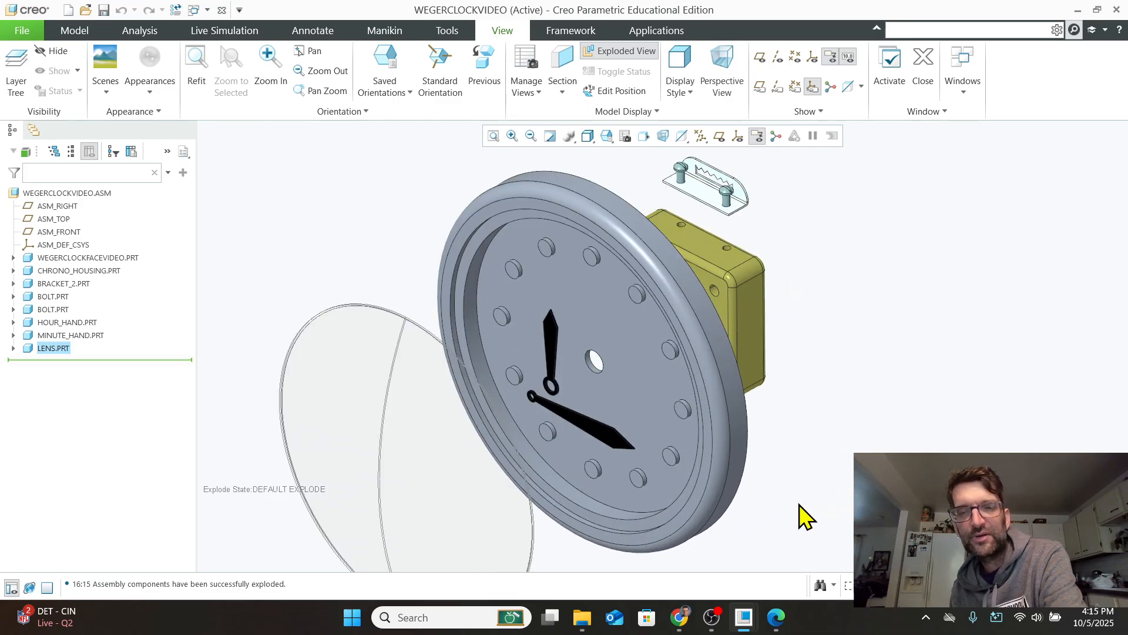
pyautogui.scroll(-3, 758, 529)
# Switch to the exam PDF in the browser, examine the exploded view's component layout on page 3, and return to Creo.
pyautogui.click(776, 617)
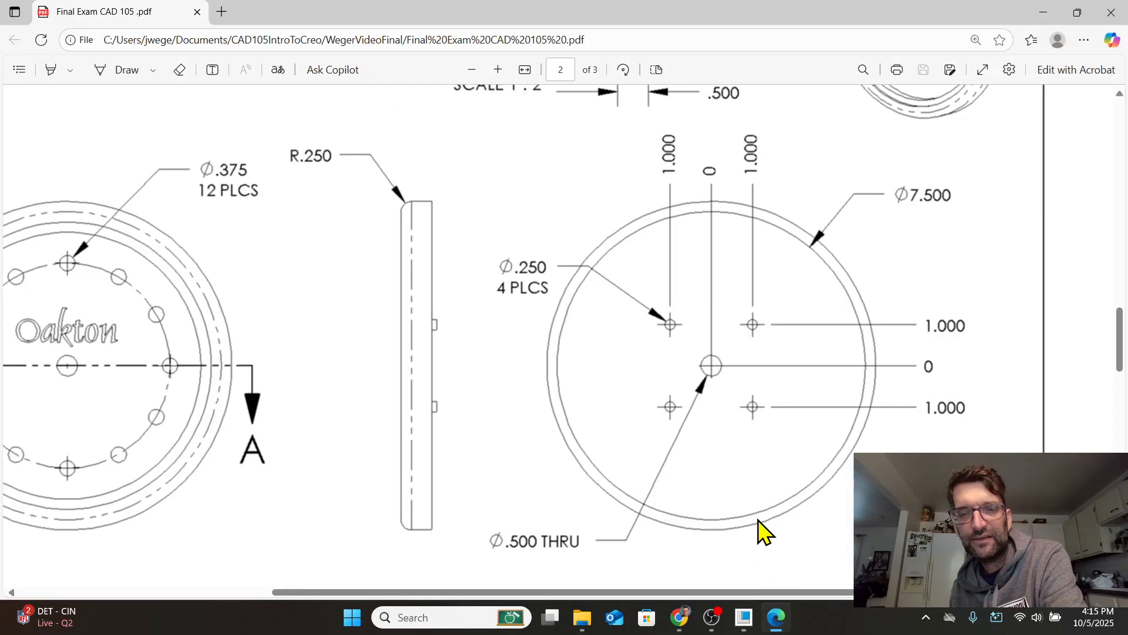
pyautogui.scroll(10, 764, 523)
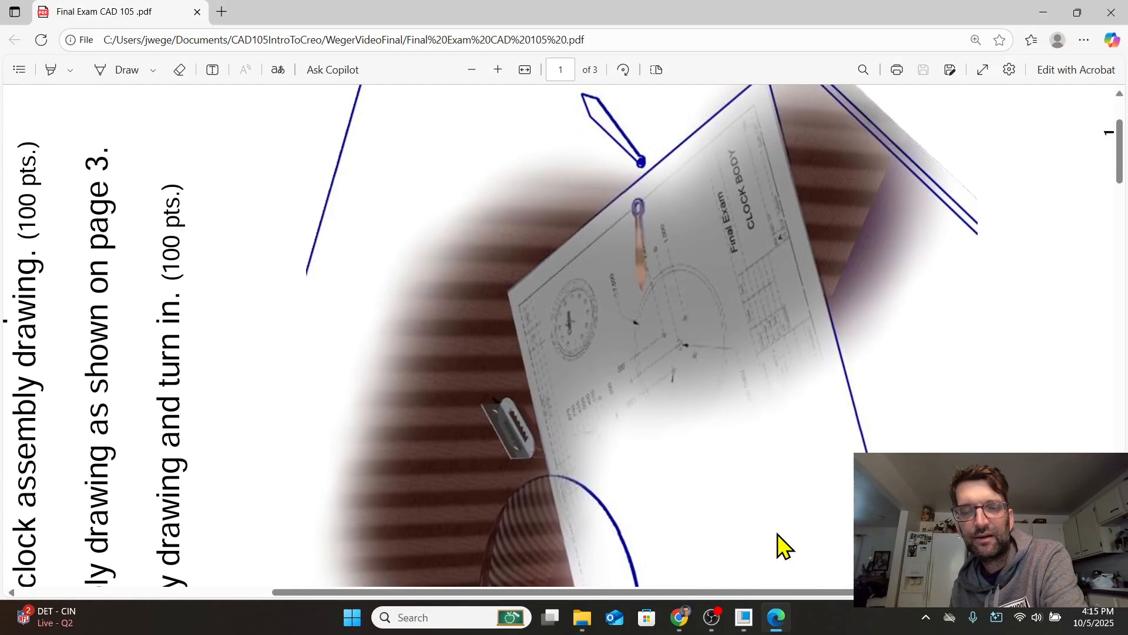
pyautogui.scroll(-20, 781, 529)
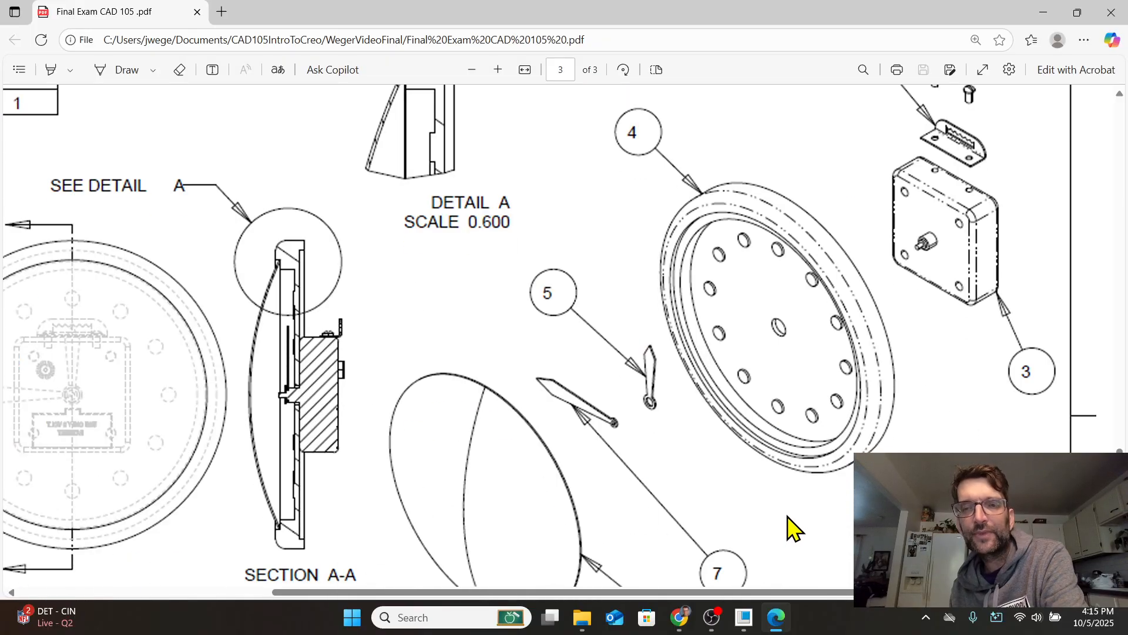
pyautogui.scroll(-5, 791, 528)
pyautogui.scroll(4, 791, 529)
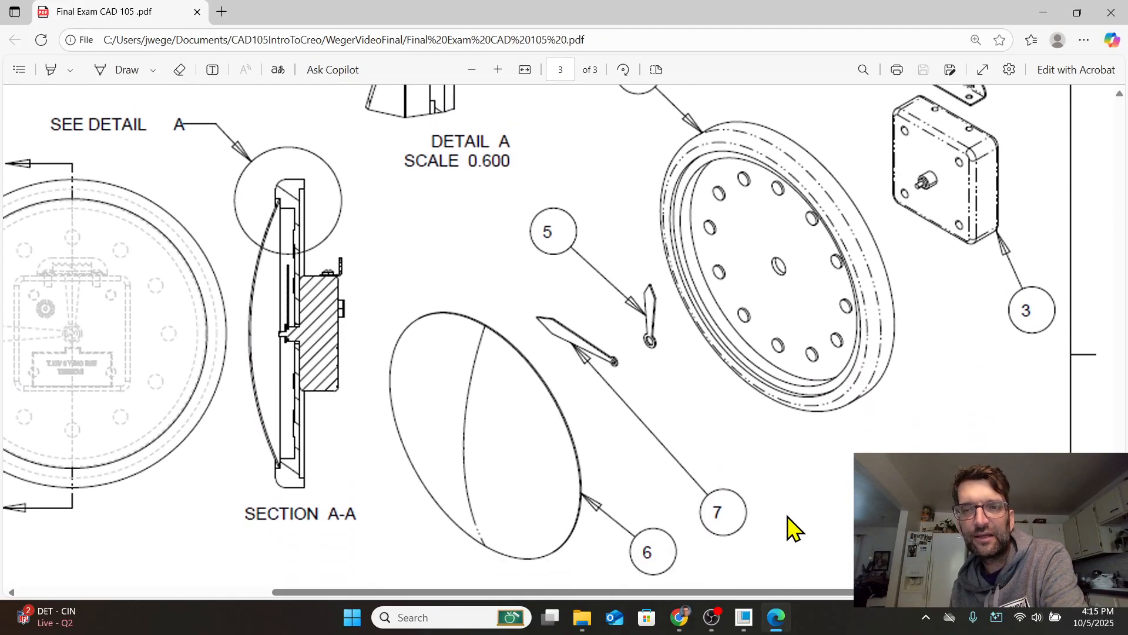
pyautogui.scroll(2, 790, 528)
pyautogui.scroll(-1, 790, 527)
pyautogui.scroll(1, 892, 302)
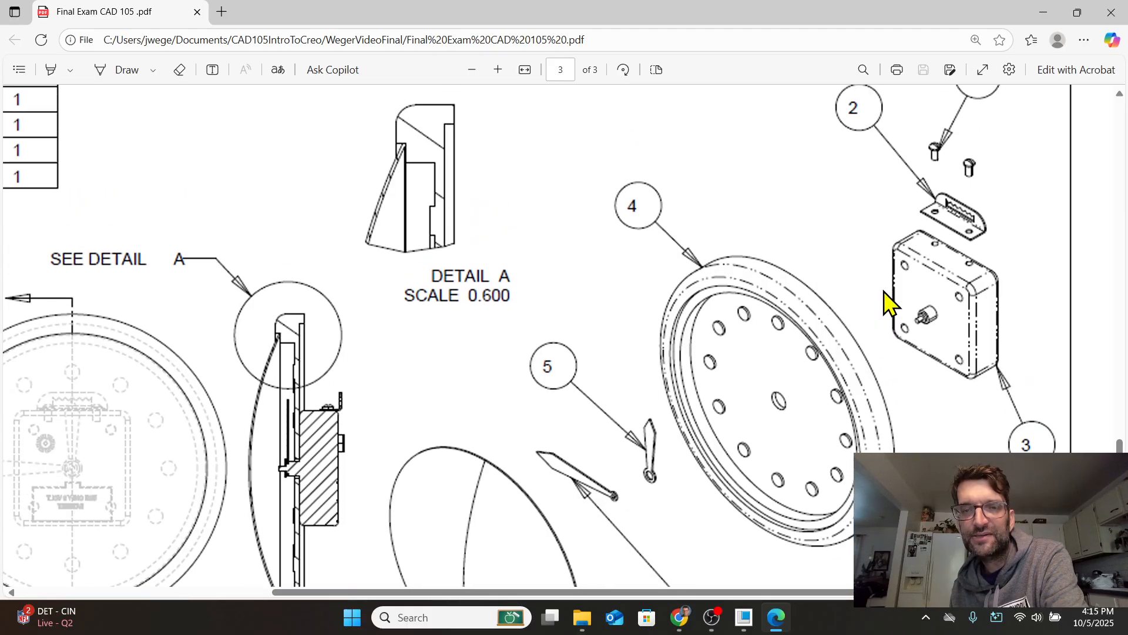
pyautogui.scroll(-1, 888, 302)
pyautogui.scroll(1, 886, 282)
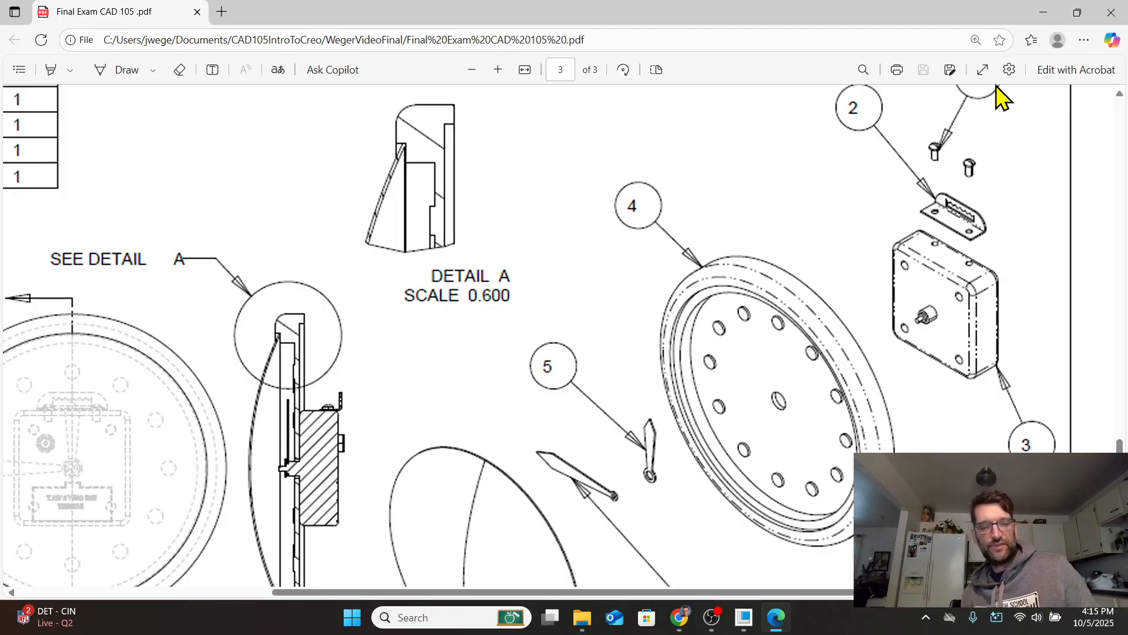
pyautogui.keyDown('ctrl'); pyautogui.scroll(-3, 997, 96); pyautogui.keyUp('ctrl')
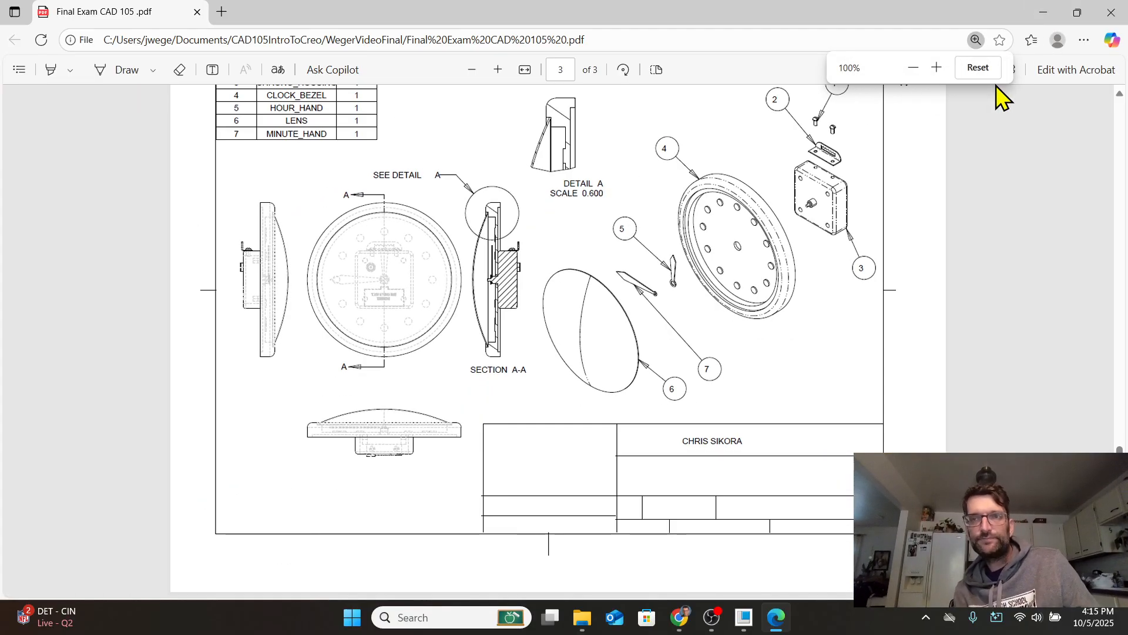
pyautogui.click(1043, 17)
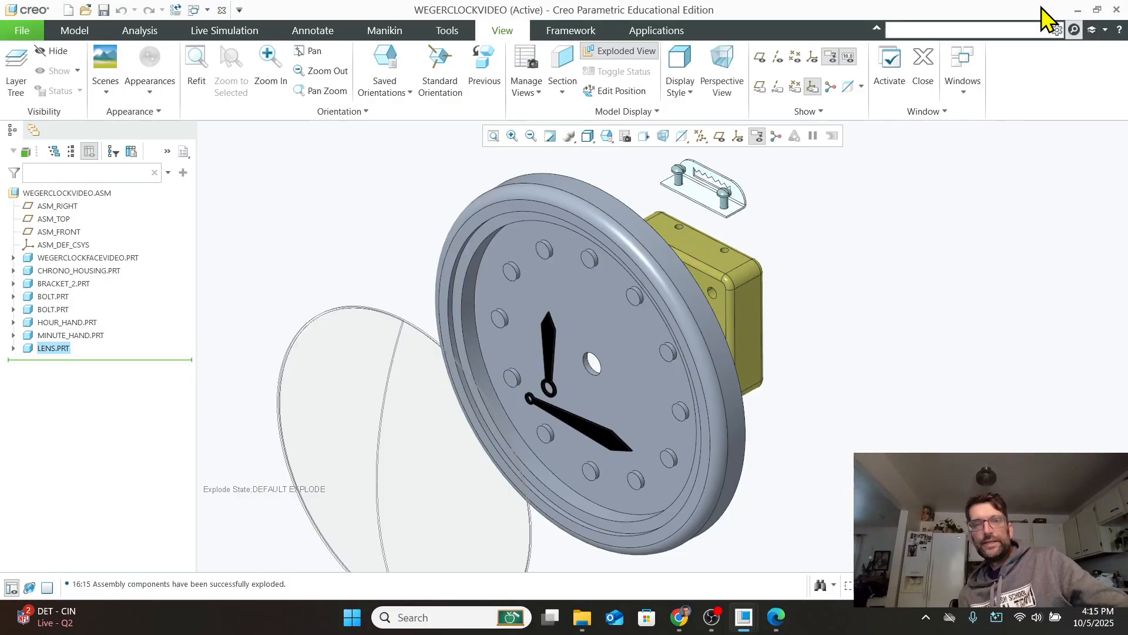
# Edit the exploded positions and move the lens about 5.17 farther out in front of the clock face along the clock's axis.
pyautogui.moveTo(738, 361); pyautogui.dragTo(735, 411, button='middle')
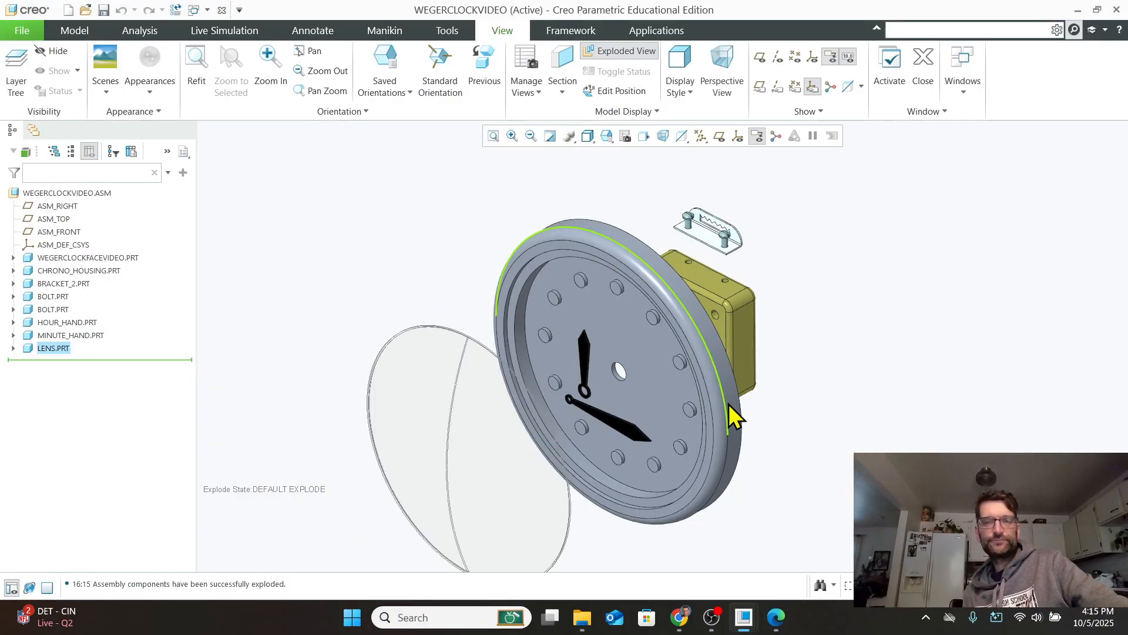
pyautogui.click(621, 91)
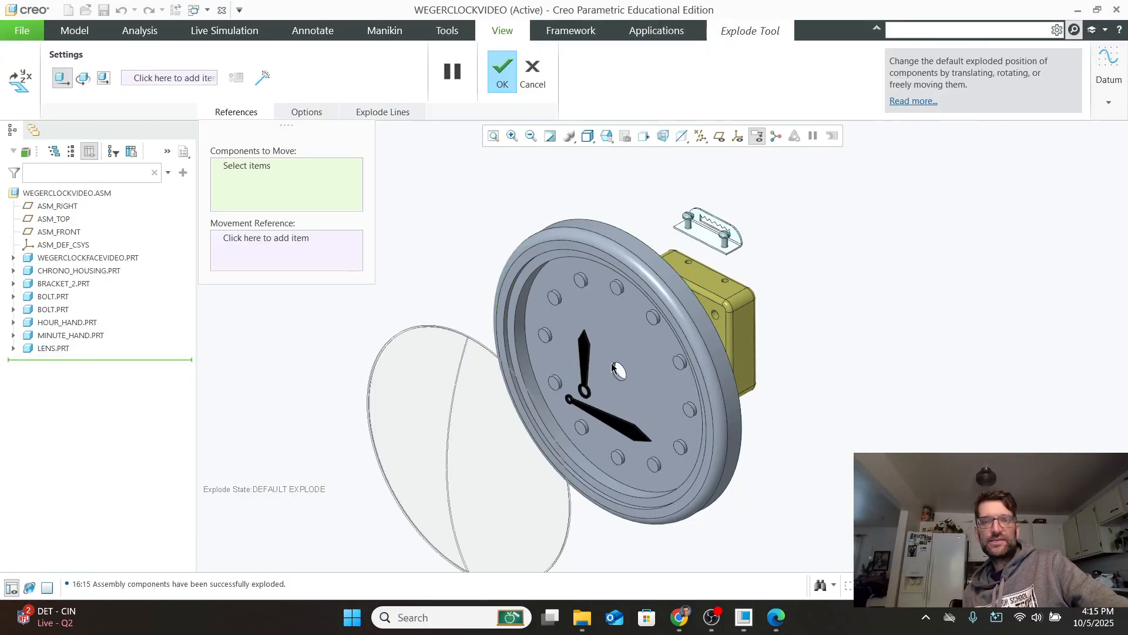
pyautogui.click(477, 446)
pyautogui.moveTo(516, 429); pyautogui.dragTo(353, 476)
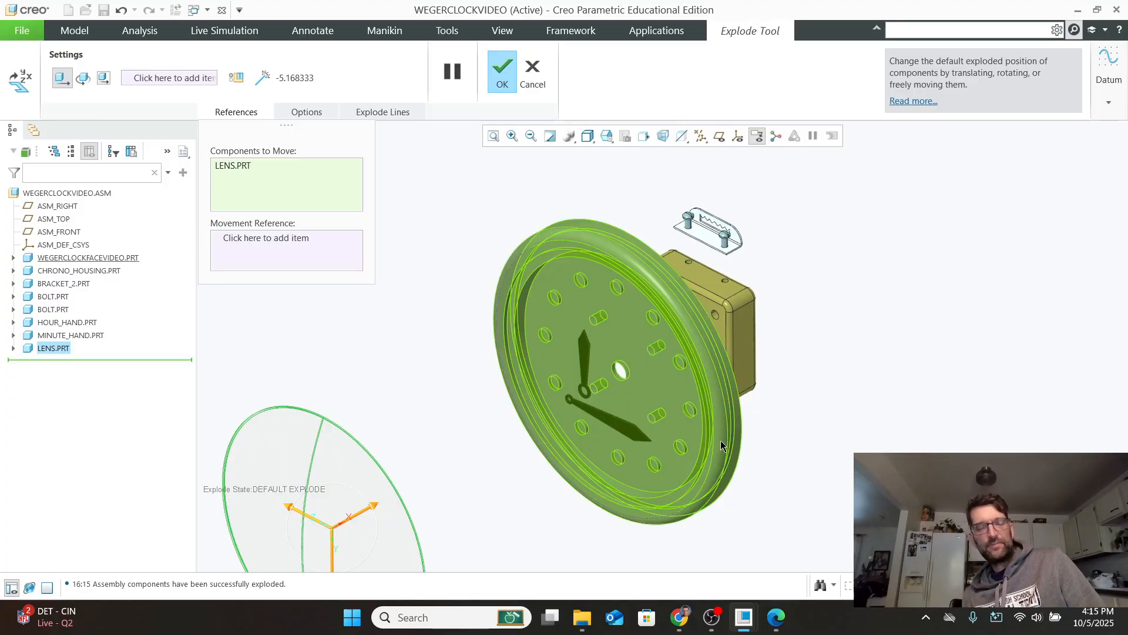
# Move the hour and minute hands together toward the lens along the clock's axis, then move the clock face about 1.52 forward.
pyautogui.click(602, 419)
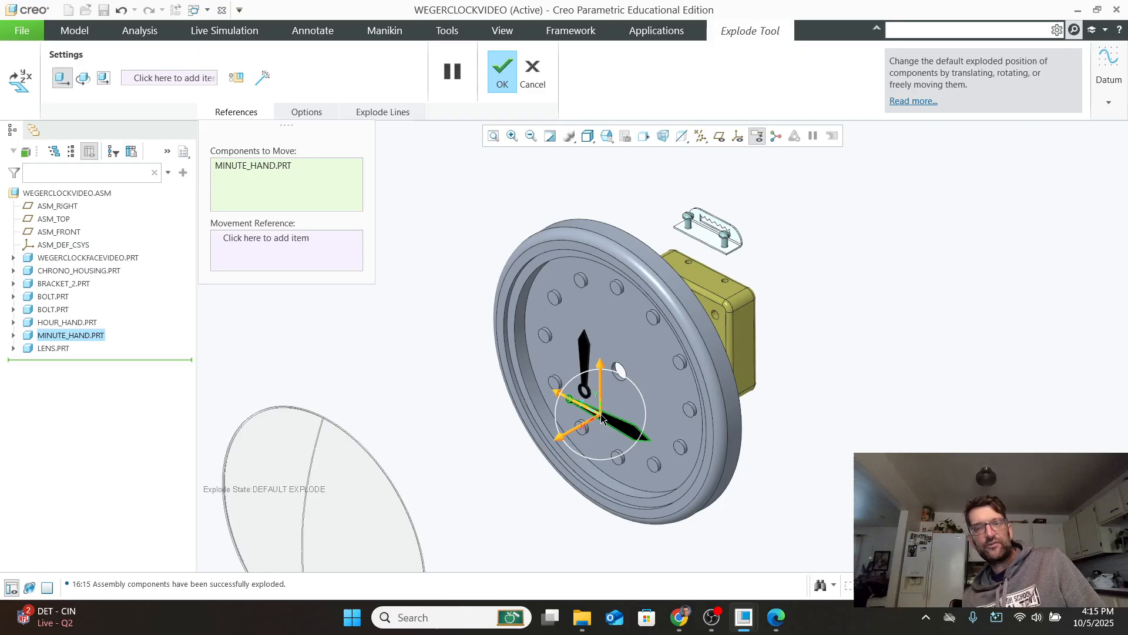
pyautogui.keyDown('ctrl'); pyautogui.click(587, 345); pyautogui.keyUp('ctrl')
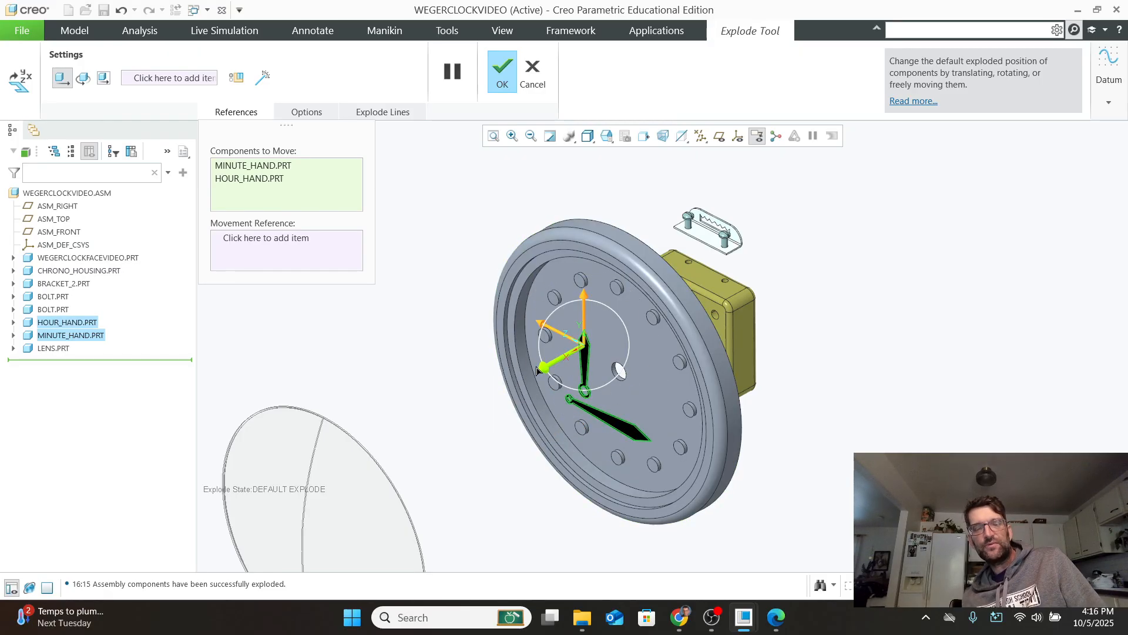
pyautogui.moveTo(544, 369); pyautogui.dragTo(457, 414)
pyautogui.click(604, 354)
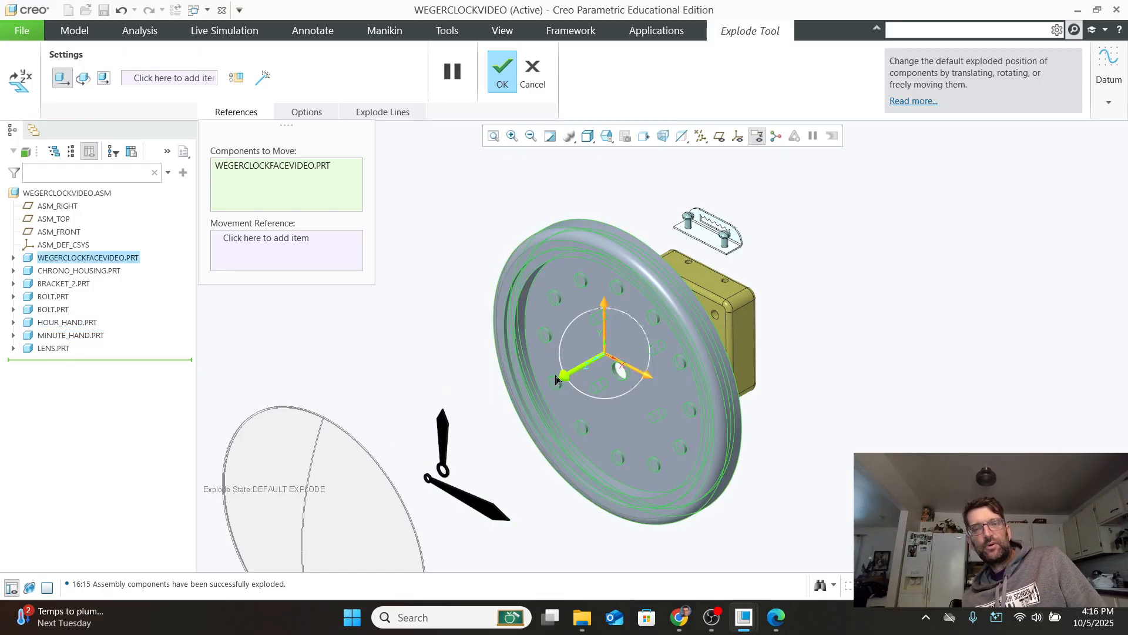
pyautogui.moveTo(563, 376); pyautogui.dragTo(520, 397)
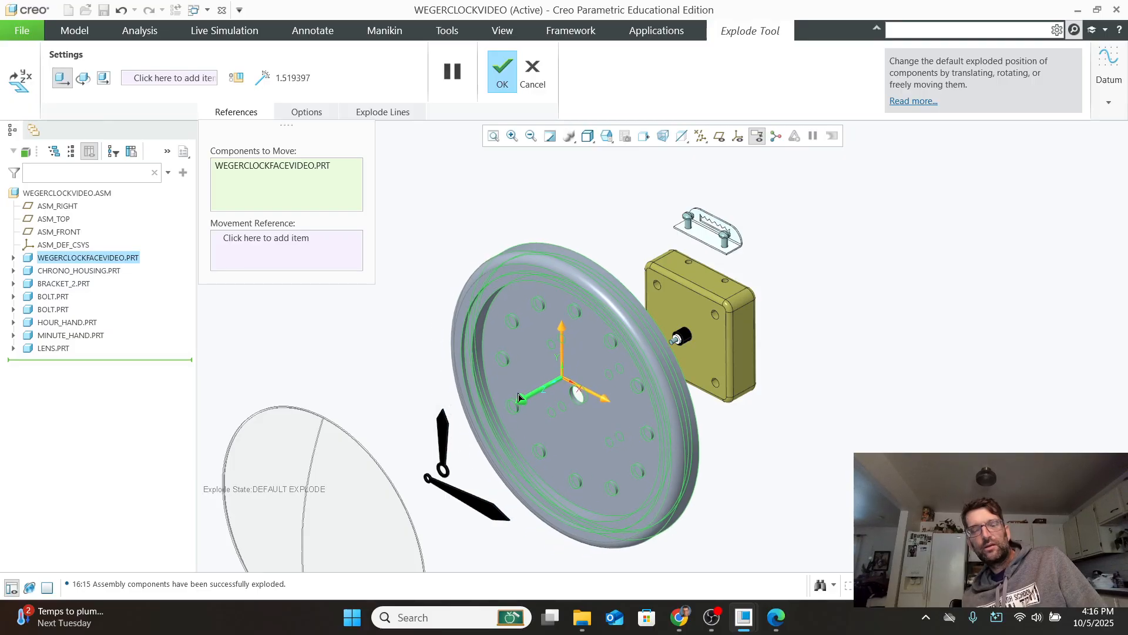
# Move the chrono housing, bracket and both bolts together about 1.79 backward along the clock's axis, away from the clock face.
pyautogui.click(737, 351)
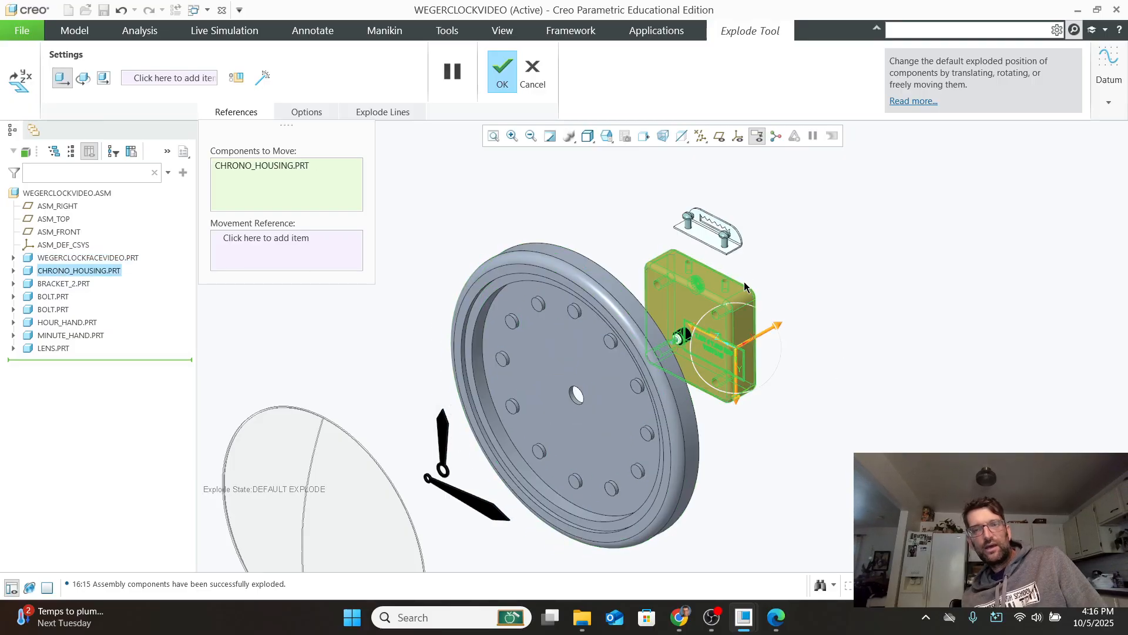
pyautogui.keyDown('ctrl'); pyautogui.click(734, 253); pyautogui.keyUp('ctrl')
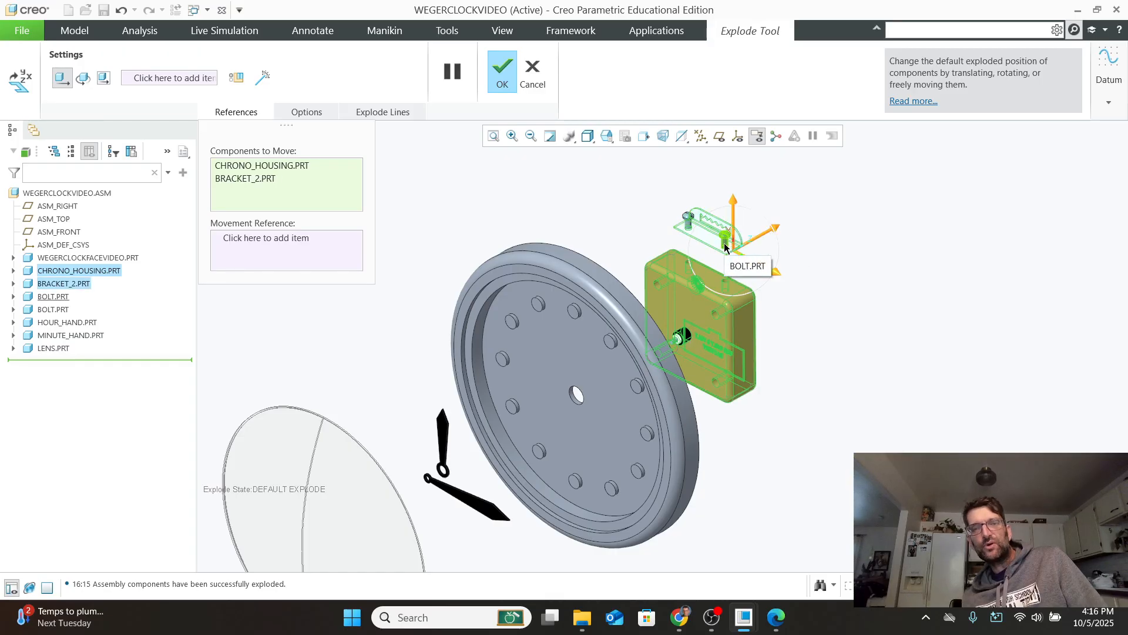
pyautogui.keyDown('ctrl'); pyautogui.click(726, 250); pyautogui.keyUp('ctrl')
pyautogui.keyDown('ctrl'); pyautogui.click(690, 221); pyautogui.keyUp('ctrl')
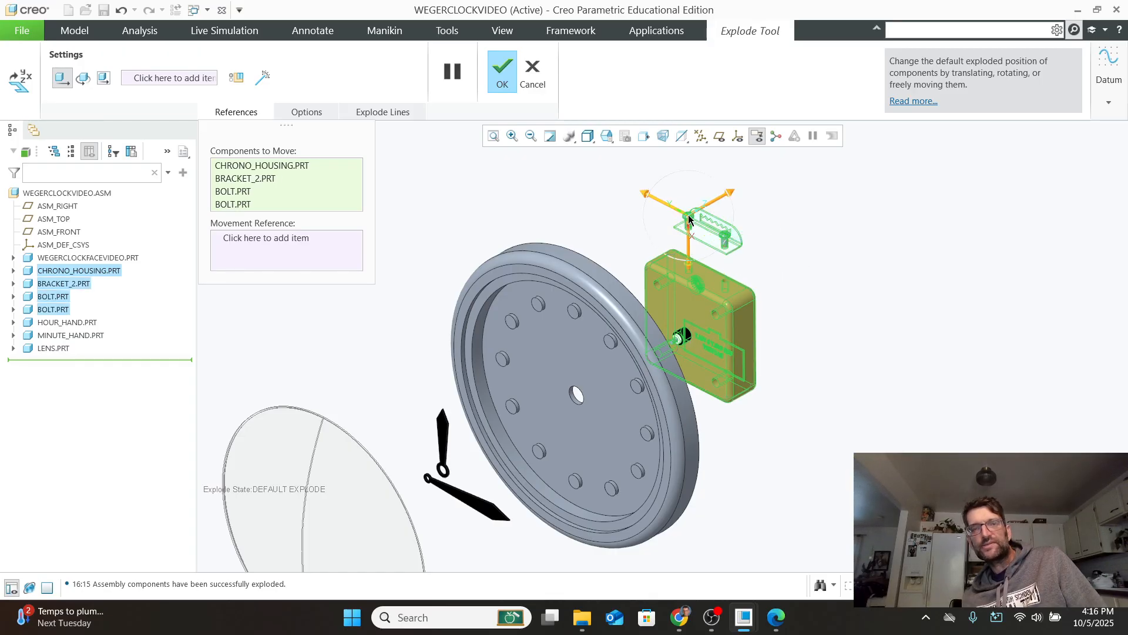
pyautogui.moveTo(731, 198); pyautogui.dragTo(789, 188)
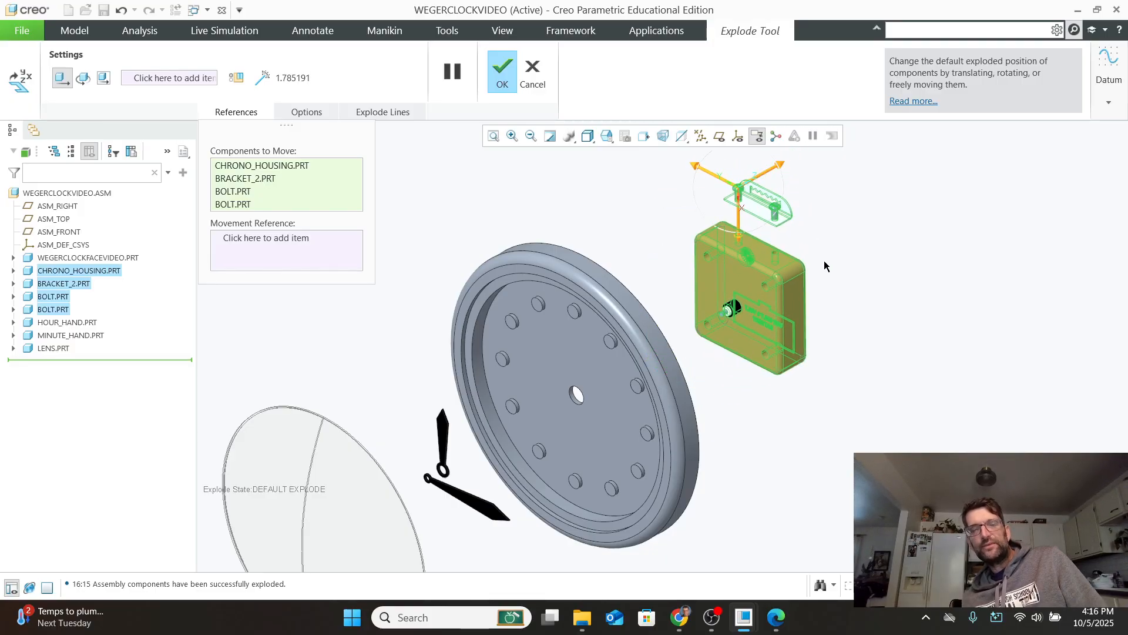
# Move both bolts together about 1.66 straight up, clear of the bracket.
pyautogui.click(774, 213)
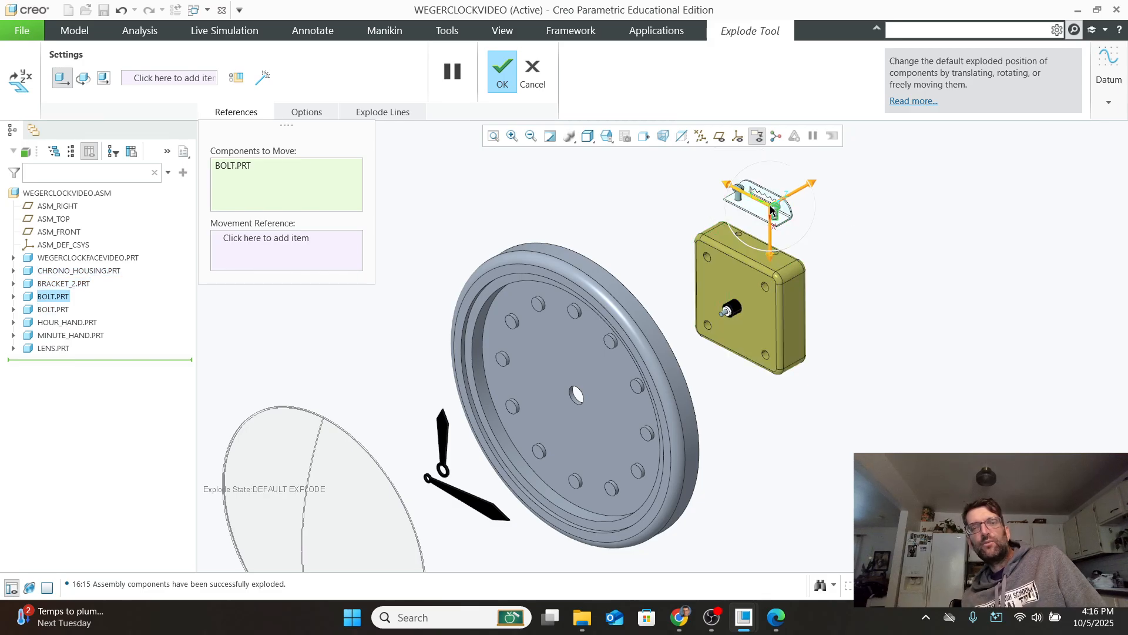
pyautogui.scroll(-4, 738, 195)
pyautogui.keyDown('ctrl'); pyautogui.click(731, 189); pyautogui.keyUp('ctrl')
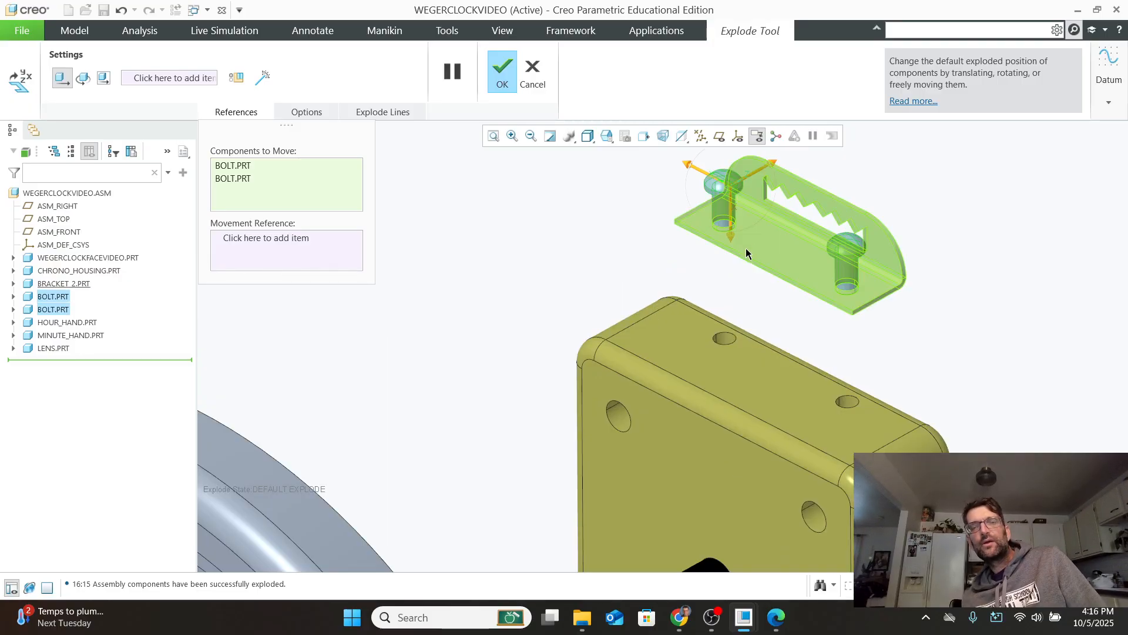
pyautogui.scroll(5, 731, 253)
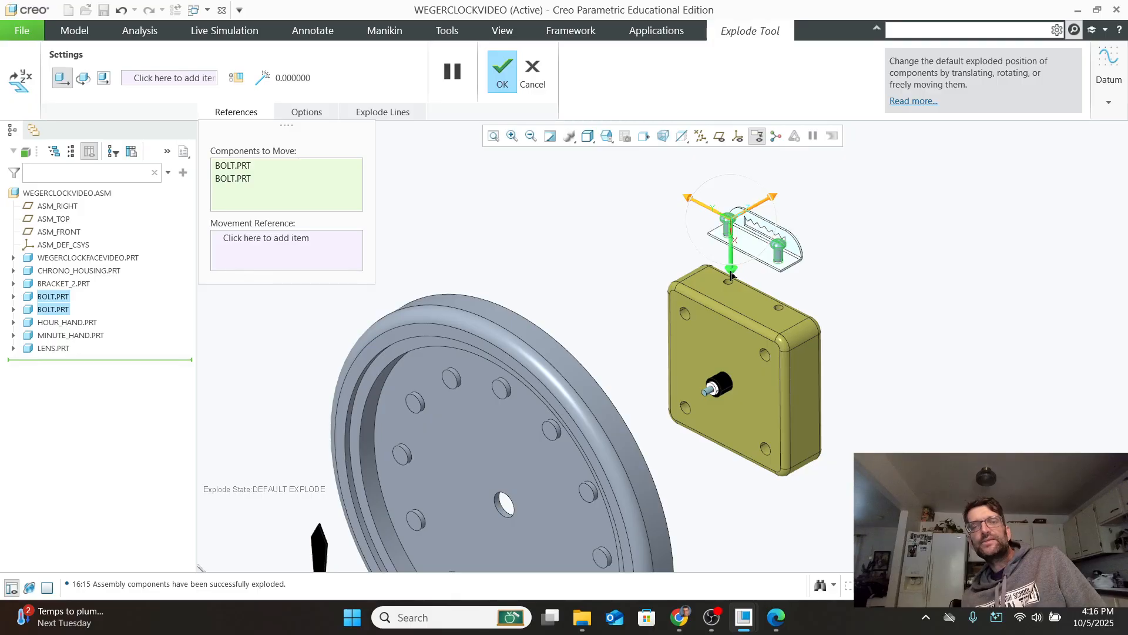
pyautogui.moveTo(732, 275); pyautogui.dragTo(726, 197)
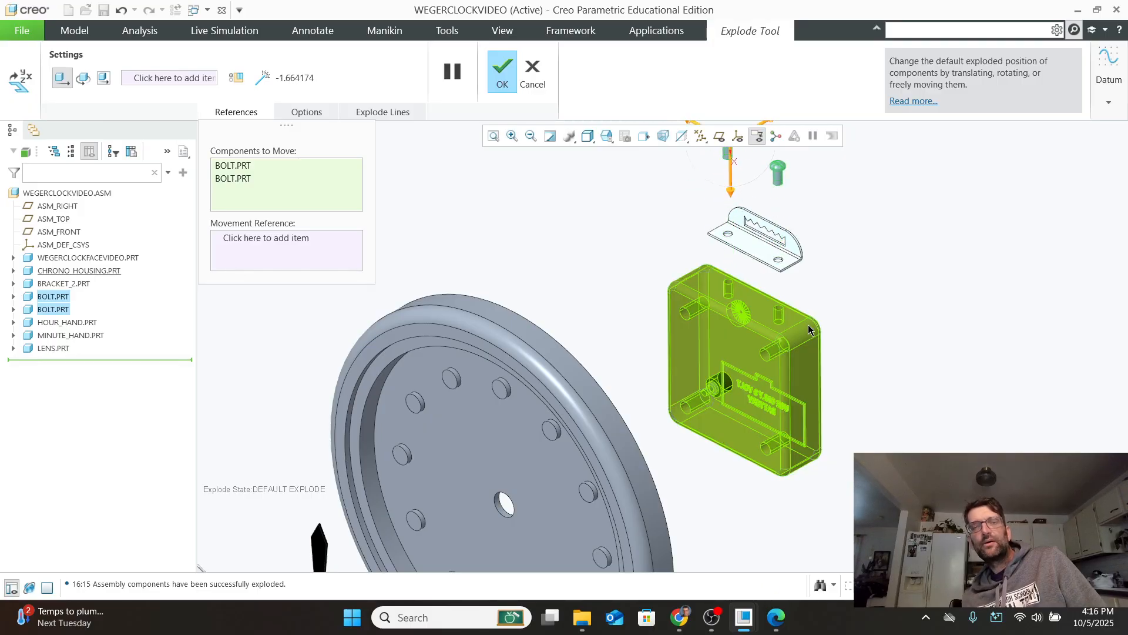
pyautogui.scroll(3, 804, 326)
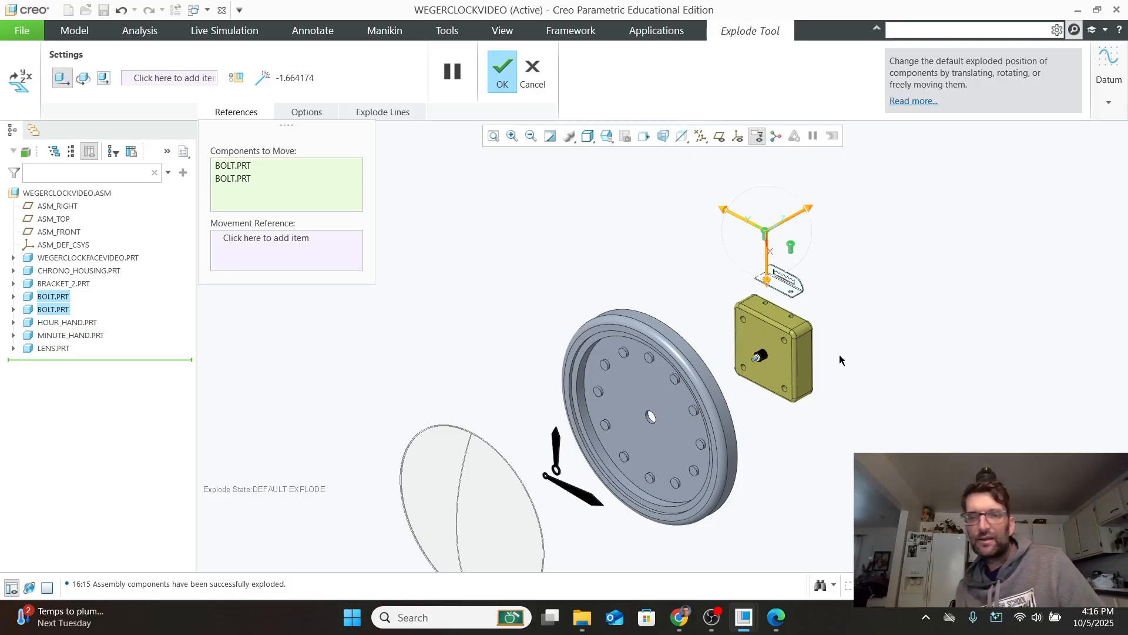
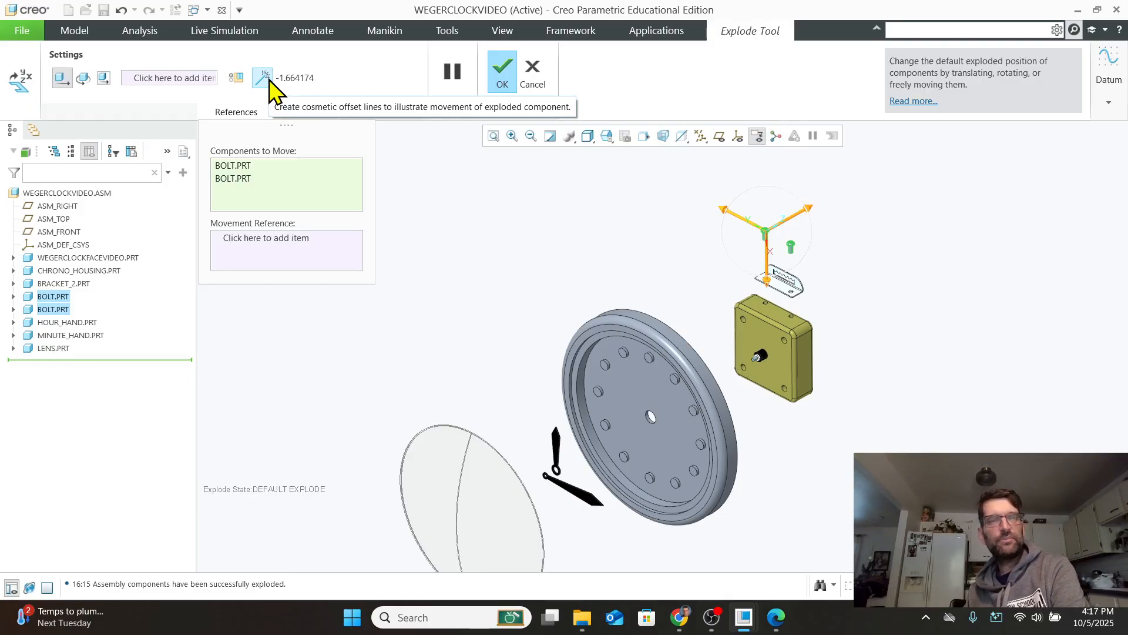
# Start a cosmetic offset line with the flat end face of the chrono housing's centre shaft as the first reference.
pyautogui.click(260, 86)
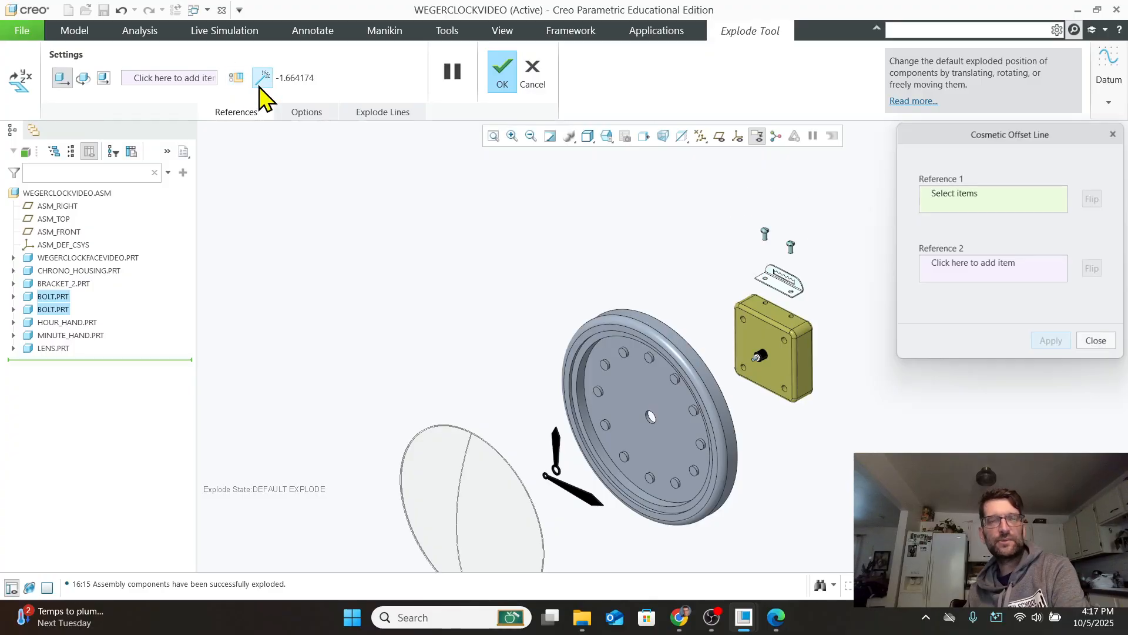
pyautogui.scroll(5, 756, 344)
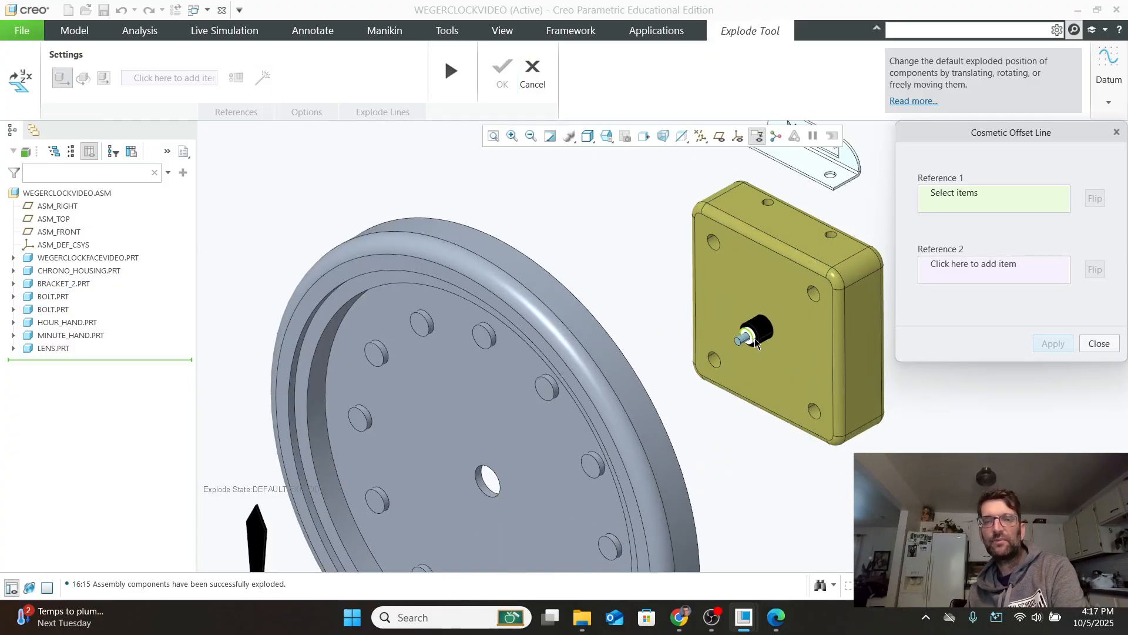
pyautogui.scroll(6, 756, 343)
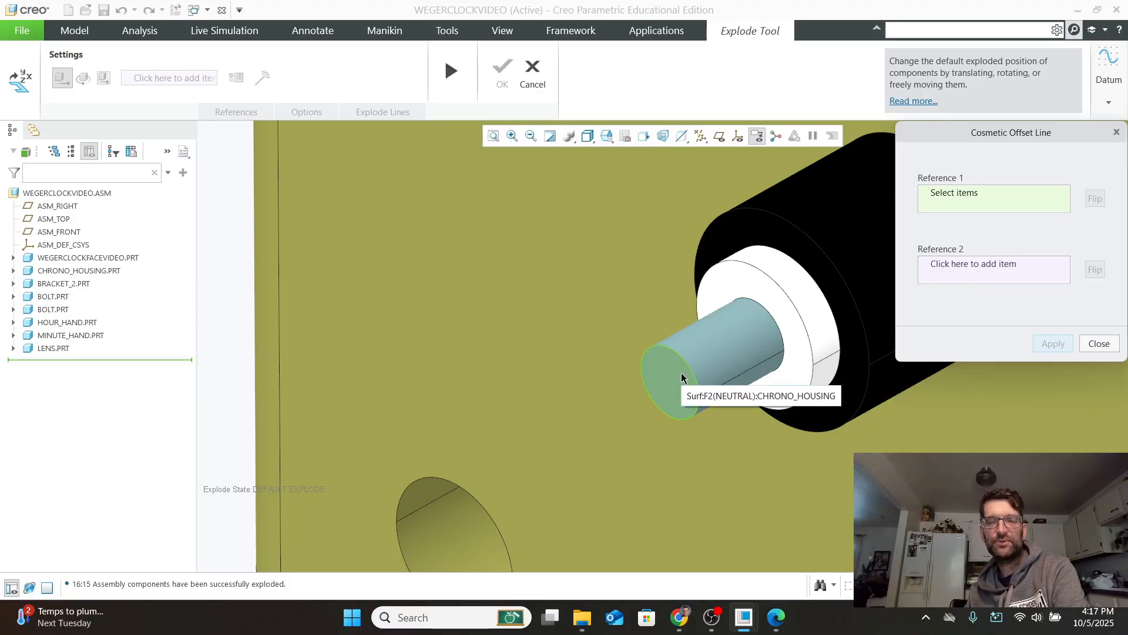
pyautogui.click(682, 377)
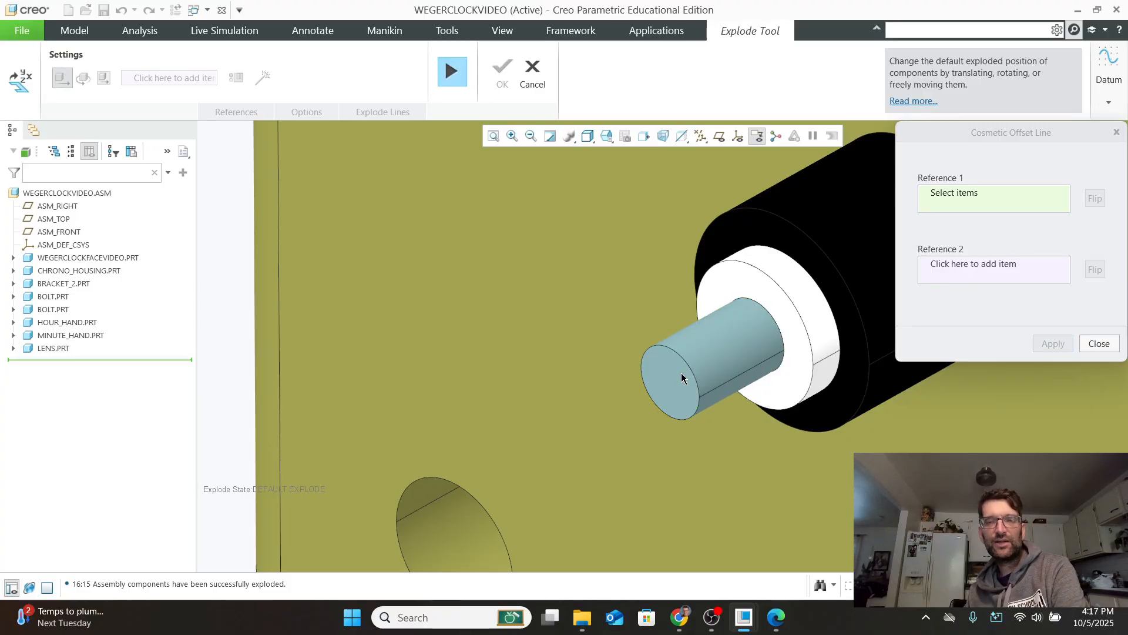
# Complete the offset line using the lens's rim surface as the second reference, and return the view to the standard orientation.
pyautogui.scroll(-8, 659, 388)
pyautogui.scroll(-4, 658, 397)
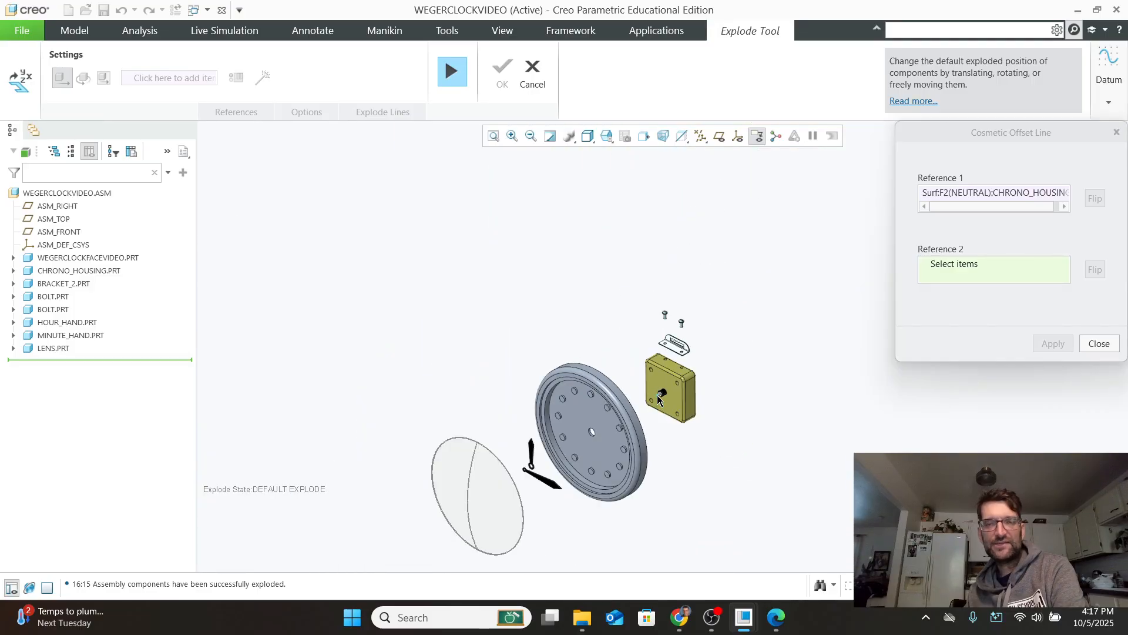
pyautogui.scroll(9, 658, 397)
pyautogui.scroll(-9, 663, 379)
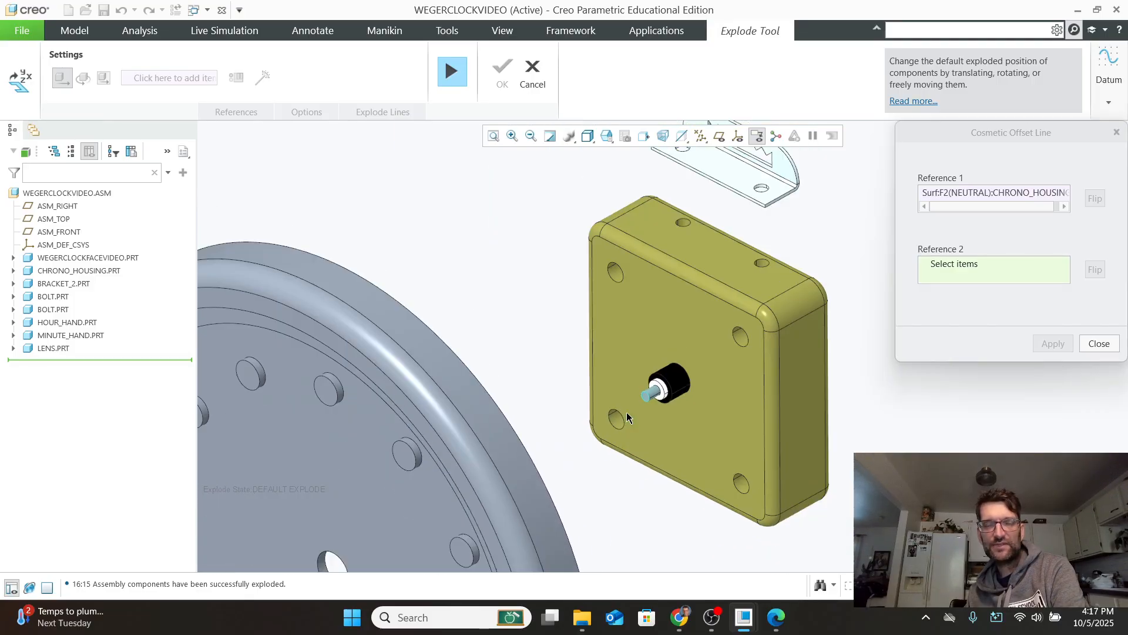
pyautogui.scroll(3, 603, 467)
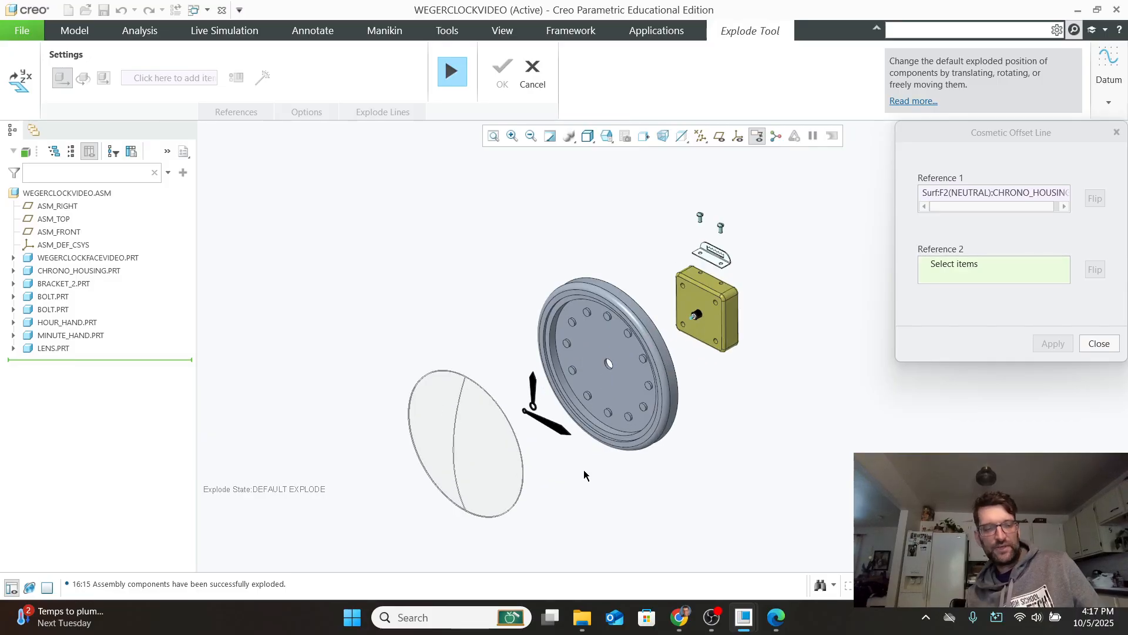
pyautogui.moveTo(566, 481); pyautogui.dragTo(566, 473, button='middle')
pyautogui.scroll(5, 467, 446)
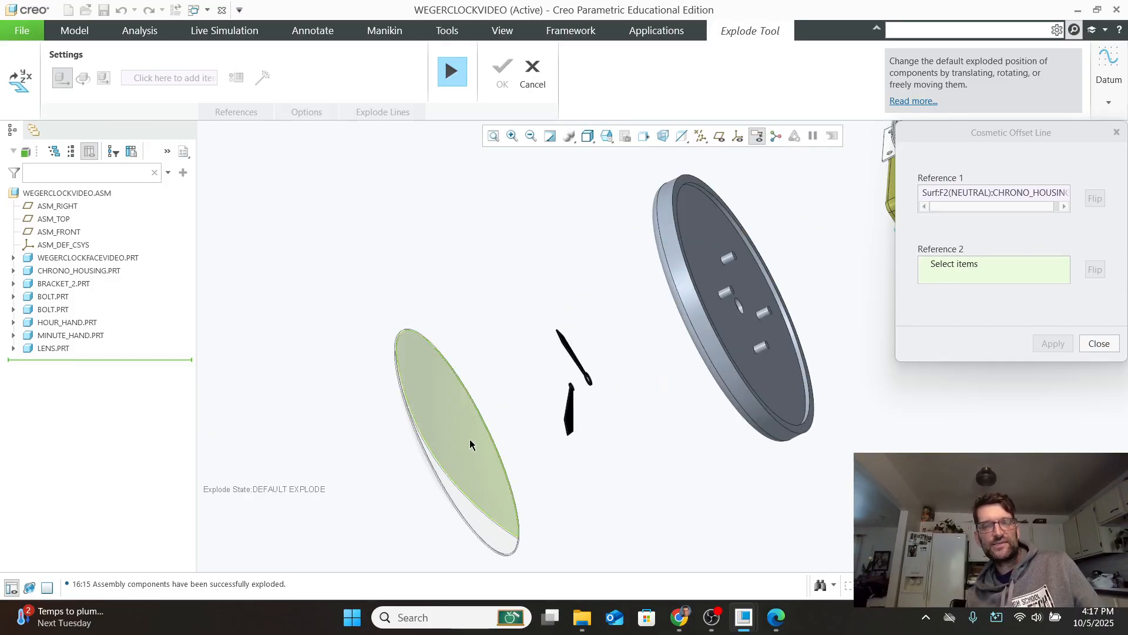
pyautogui.moveTo(467, 445); pyautogui.dragTo(434, 450, button='middle')
pyautogui.scroll(5, 212, 197)
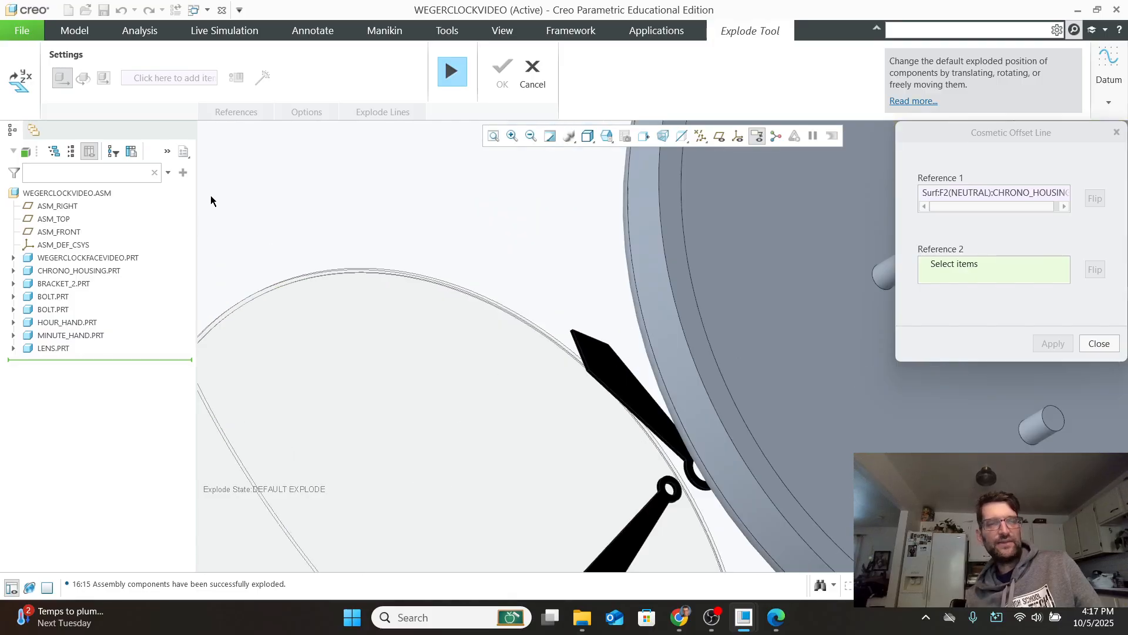
pyautogui.scroll(3, 310, 257)
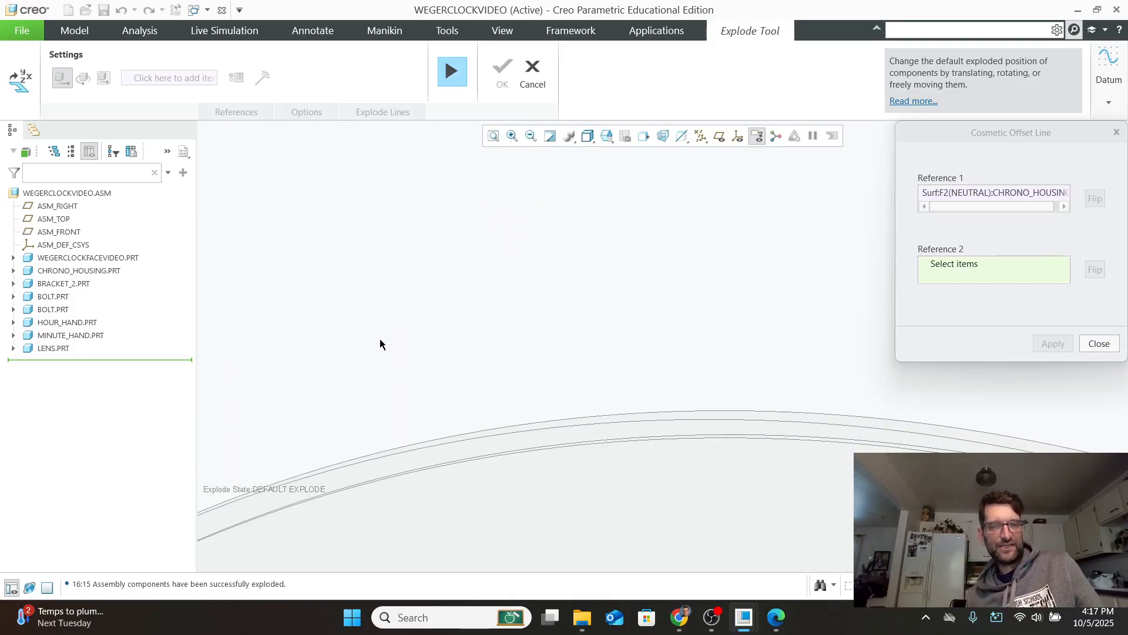
pyautogui.click(418, 464)
pyautogui.click(1053, 344)
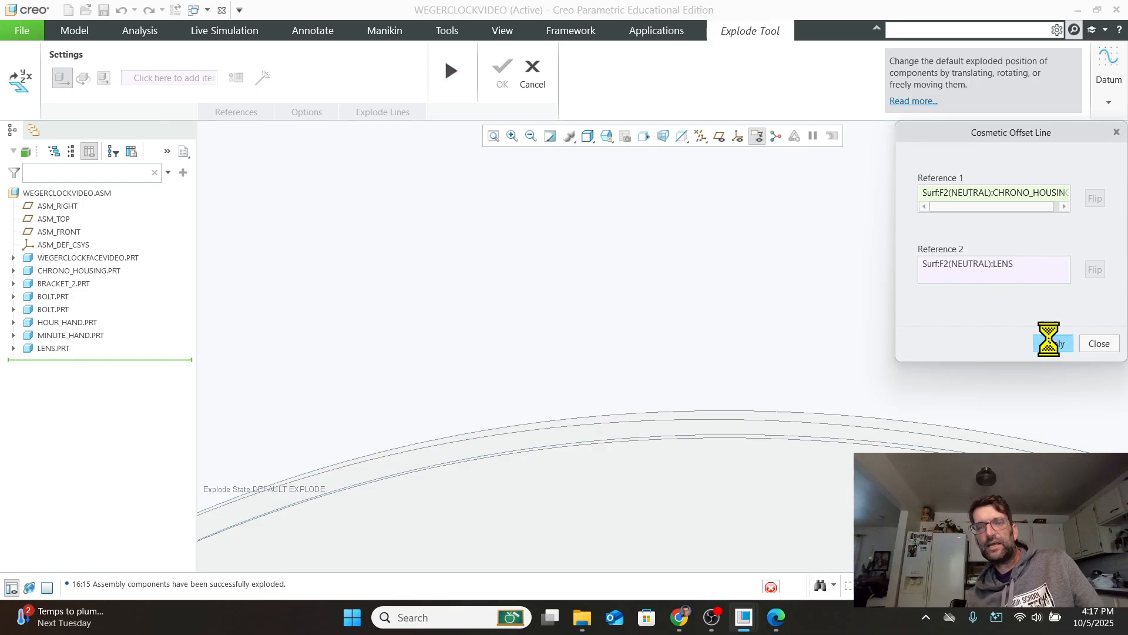
pyautogui.scroll(-2, 802, 462)
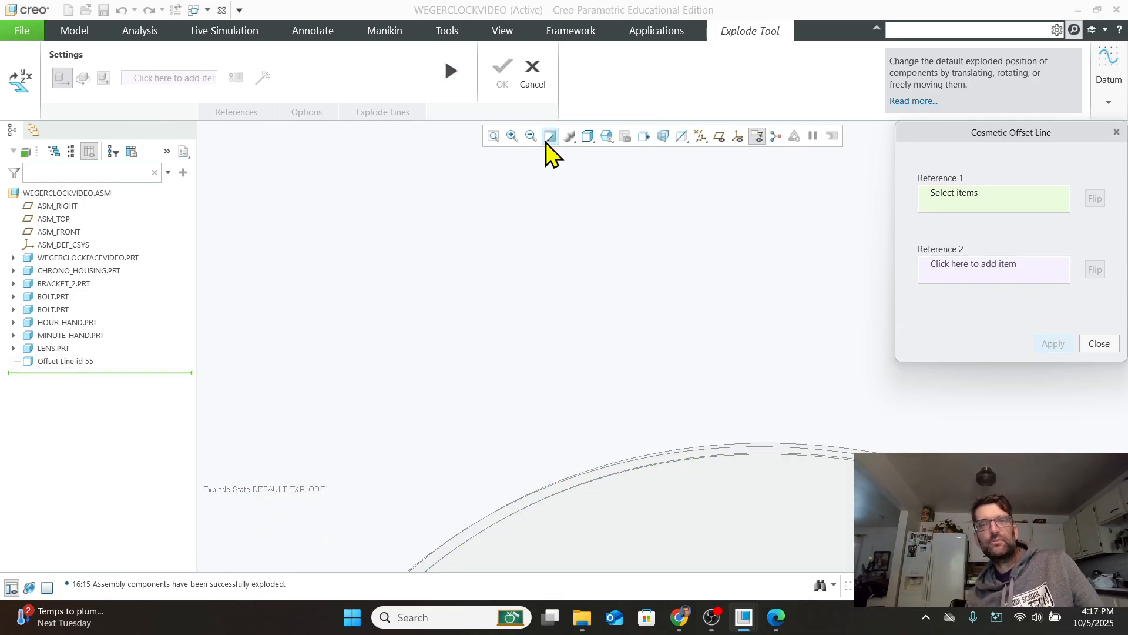
pyautogui.click(606, 136)
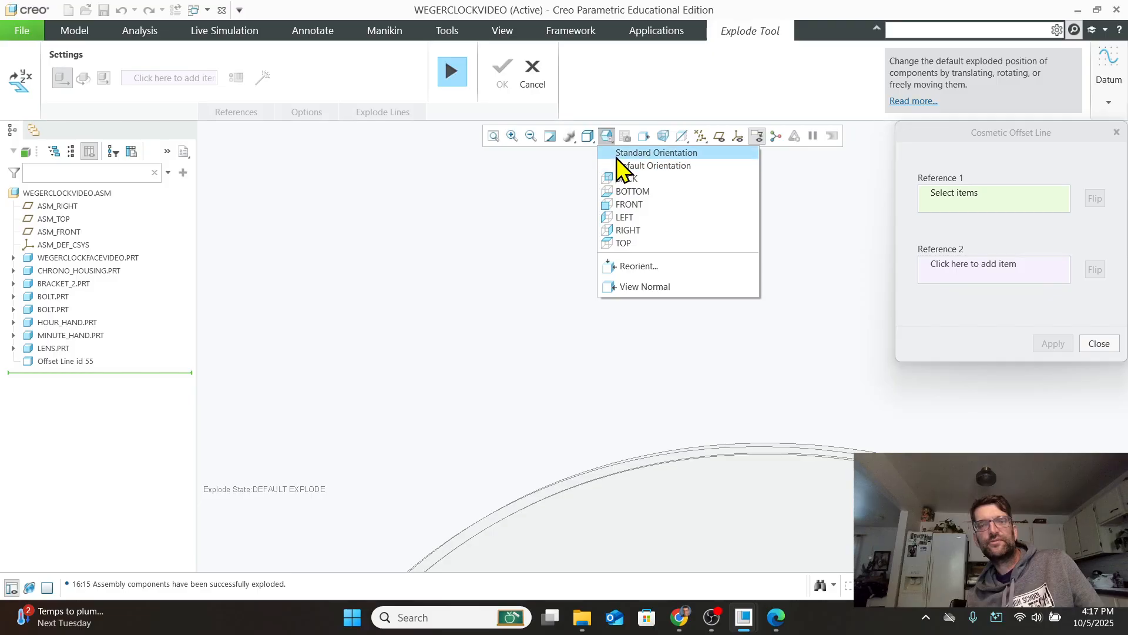
pyautogui.click(618, 154)
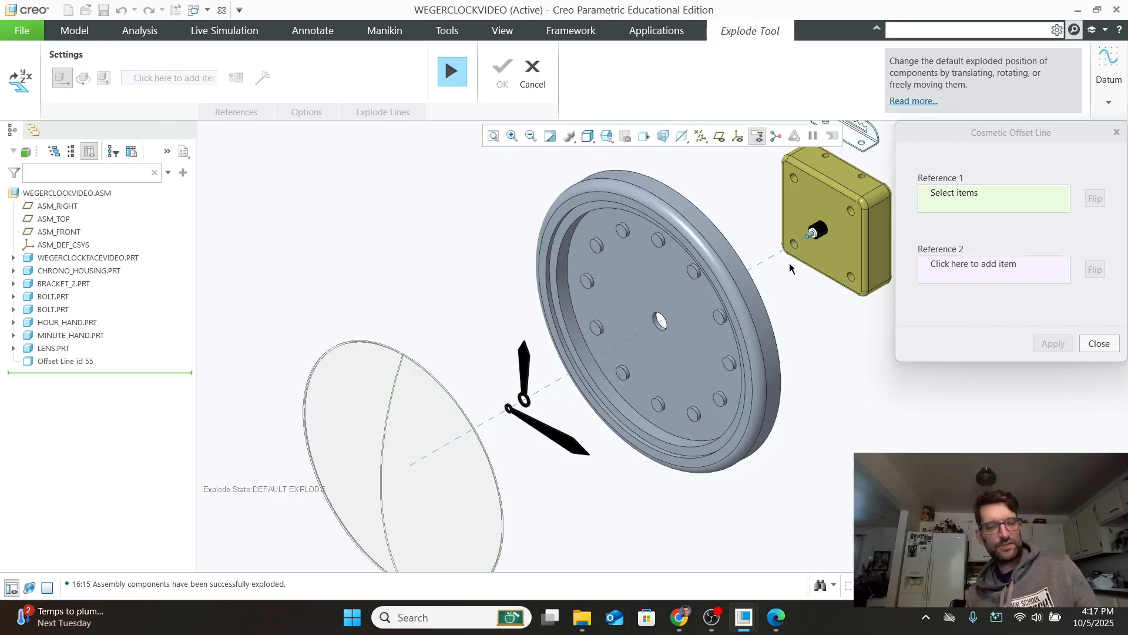
# Add a cosmetic offset line with the bottom of a bolt hole in the housing's top and a bolt's end face as references.
pyautogui.keyDown('shift'); pyautogui.moveTo(788, 253); pyautogui.dragTo(737, 403, button='middle'); pyautogui.keyUp('shift')
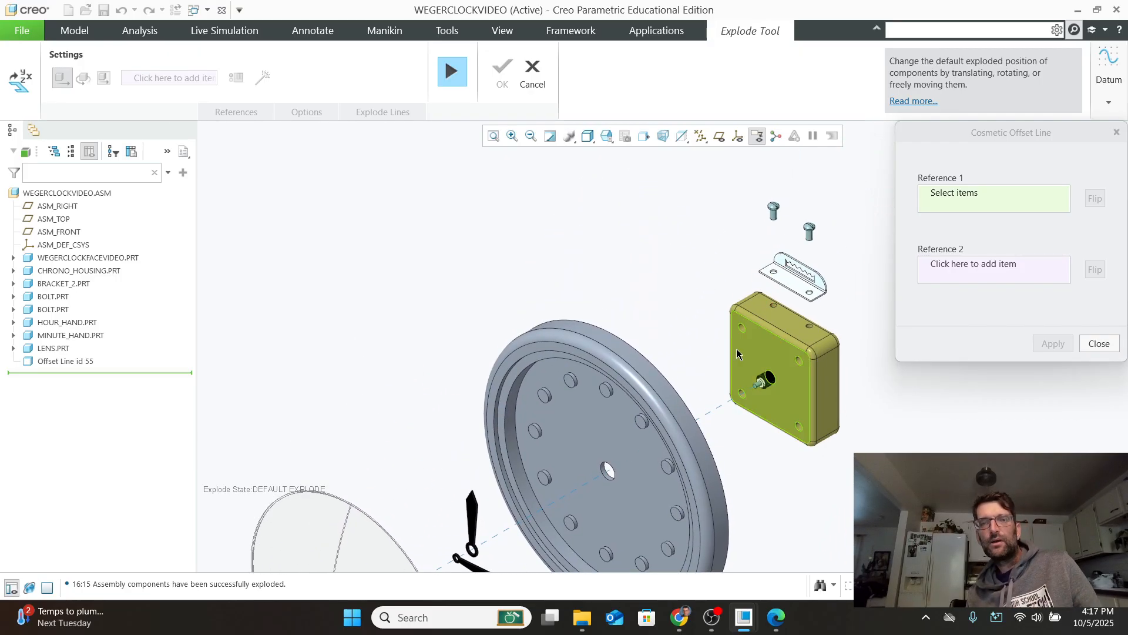
pyautogui.scroll(2, 751, 232)
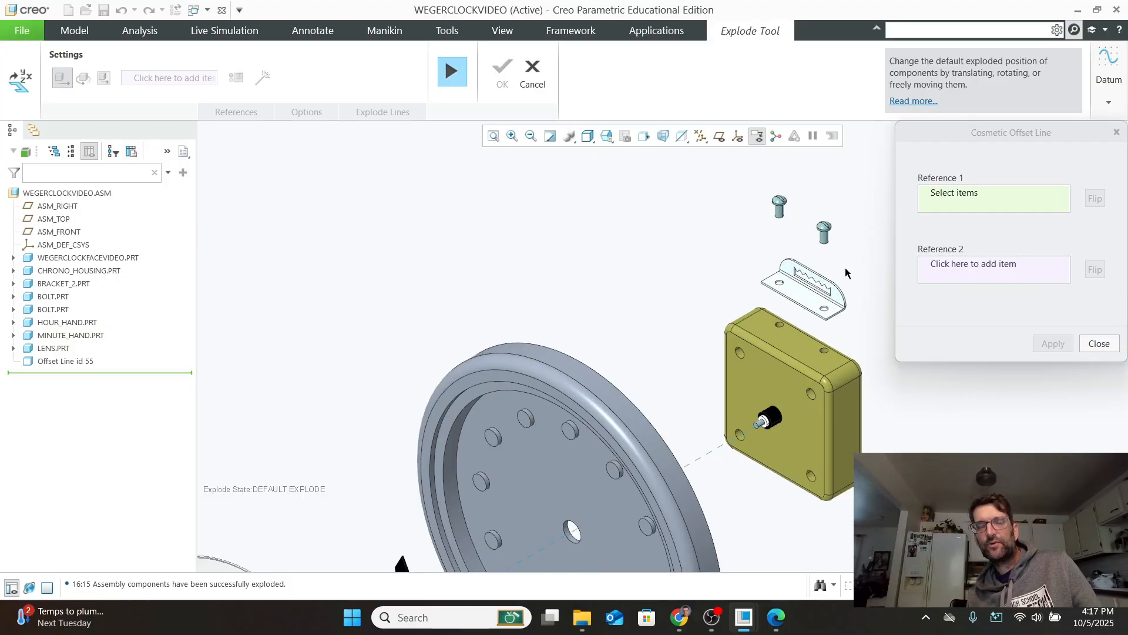
pyautogui.scroll(5, 781, 338)
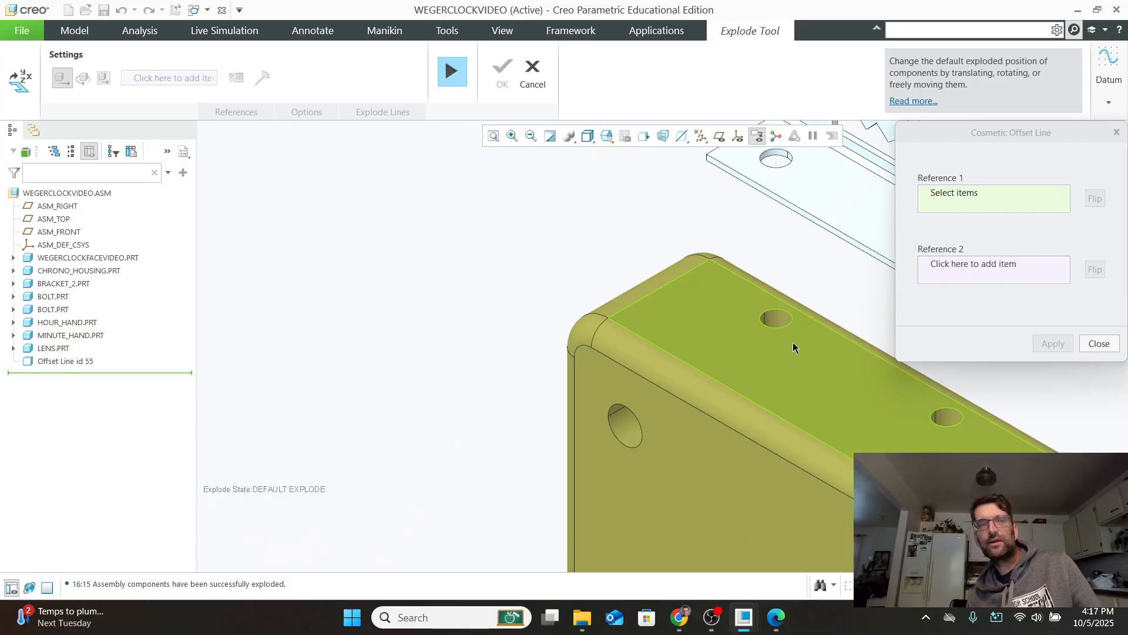
pyautogui.moveTo(816, 343)
pyautogui.keyDown('shift'); pyautogui.mouseDown(button='middle')
pyautogui.moveTo(786, 356)
pyautogui.moveTo(771, 346)
pyautogui.moveTo(763, 367)
pyautogui.moveTo(704, 384)
pyautogui.moveTo(707, 408)
pyautogui.mouseUp(button='middle'); pyautogui.keyUp('shift')
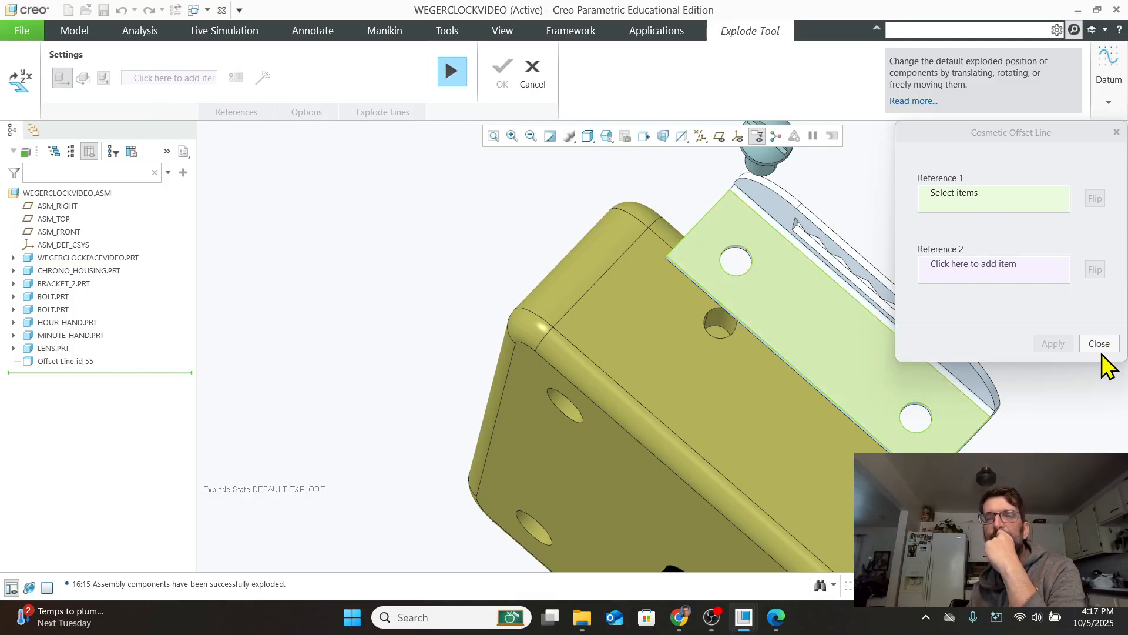
pyautogui.click(724, 339)
pyautogui.moveTo(739, 389); pyautogui.dragTo(751, 257, button='middle')
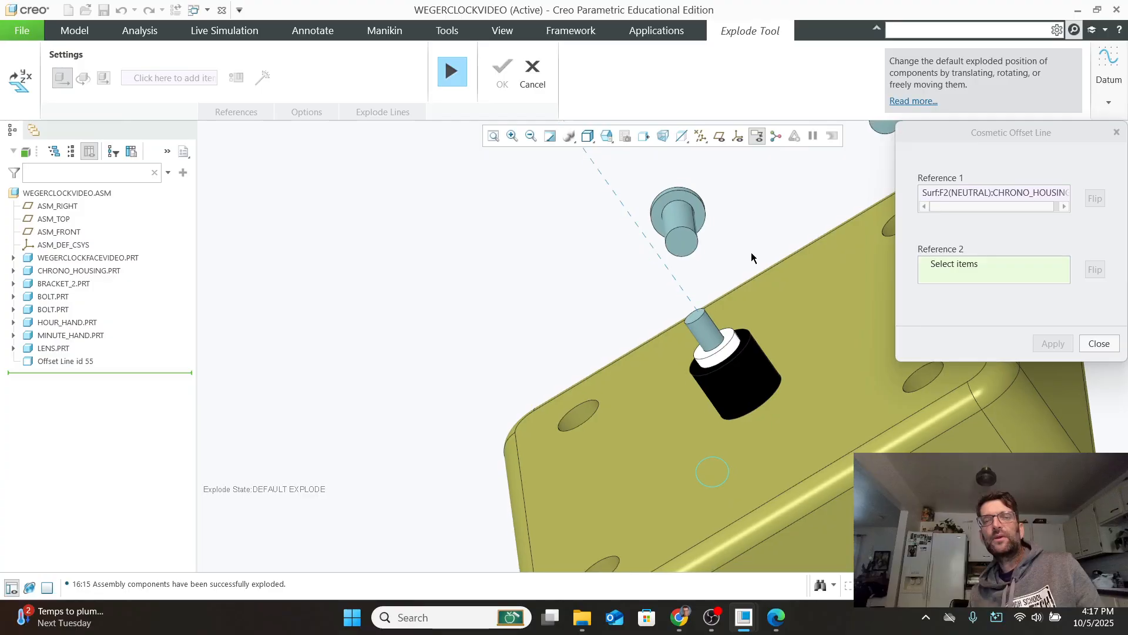
pyautogui.click(680, 248)
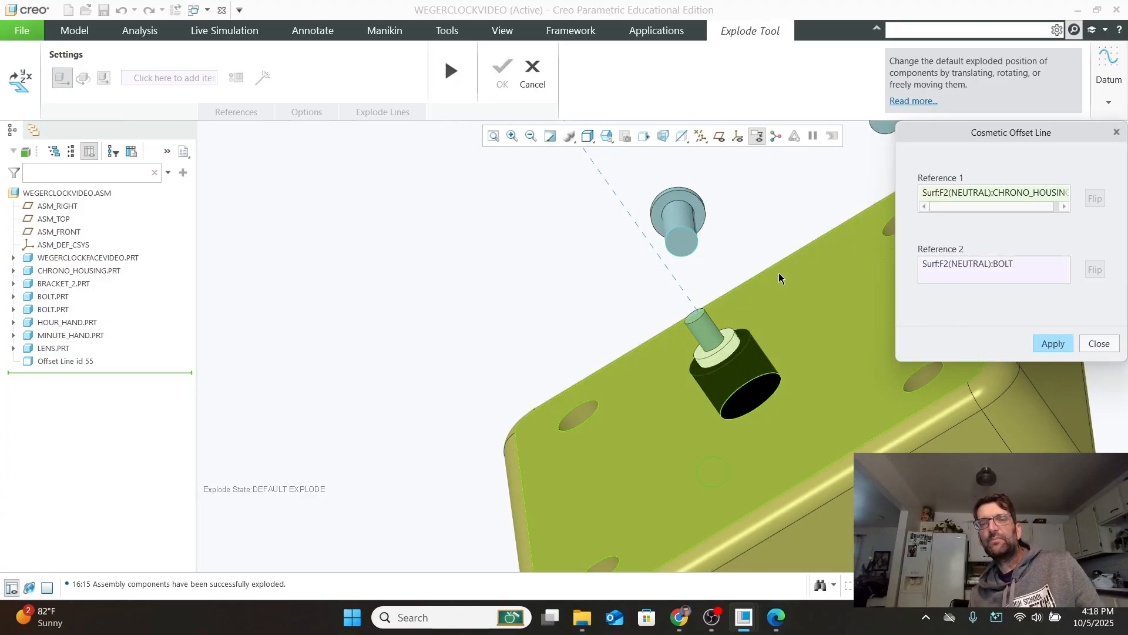
pyautogui.click(1053, 343)
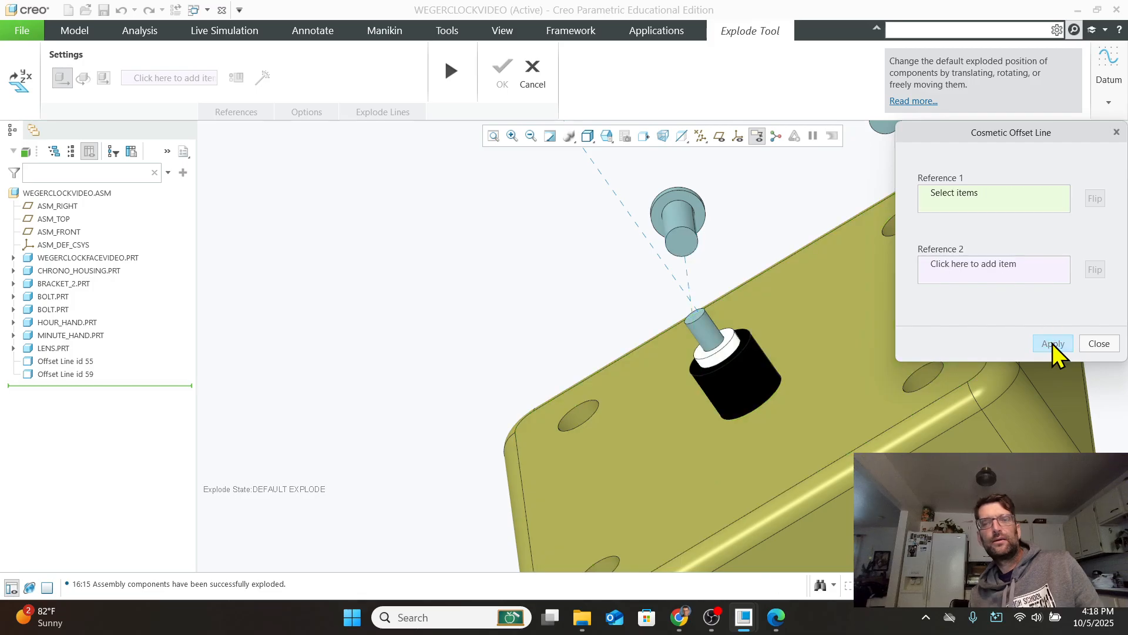
# Add a cosmetic offset line from the bottom of the housing's other top bolt hole to the remaining bolt's end face.
pyautogui.moveTo(870, 347)
pyautogui.mouseDown(button='middle')
pyautogui.moveTo(809, 351)
pyautogui.moveTo(836, 363)
pyautogui.moveTo(816, 403)
pyautogui.moveTo(830, 430)
pyautogui.moveTo(834, 408)
pyautogui.moveTo(819, 394)
pyautogui.moveTo(755, 464)
pyautogui.moveTo(617, 435)
pyautogui.mouseUp(button='middle')
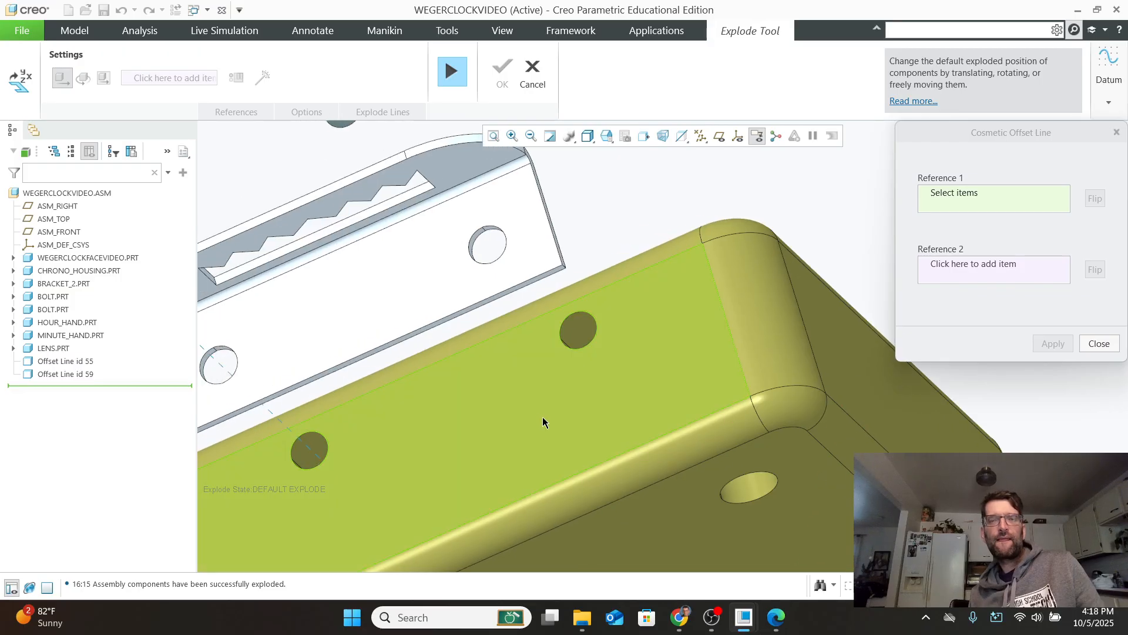
pyautogui.moveTo(543, 421)
pyautogui.mouseDown(button='middle')
pyautogui.moveTo(564, 433)
pyautogui.moveTo(598, 383)
pyautogui.moveTo(553, 277)
pyautogui.moveTo(510, 251)
pyautogui.mouseUp(button='middle')
pyautogui.click(574, 342)
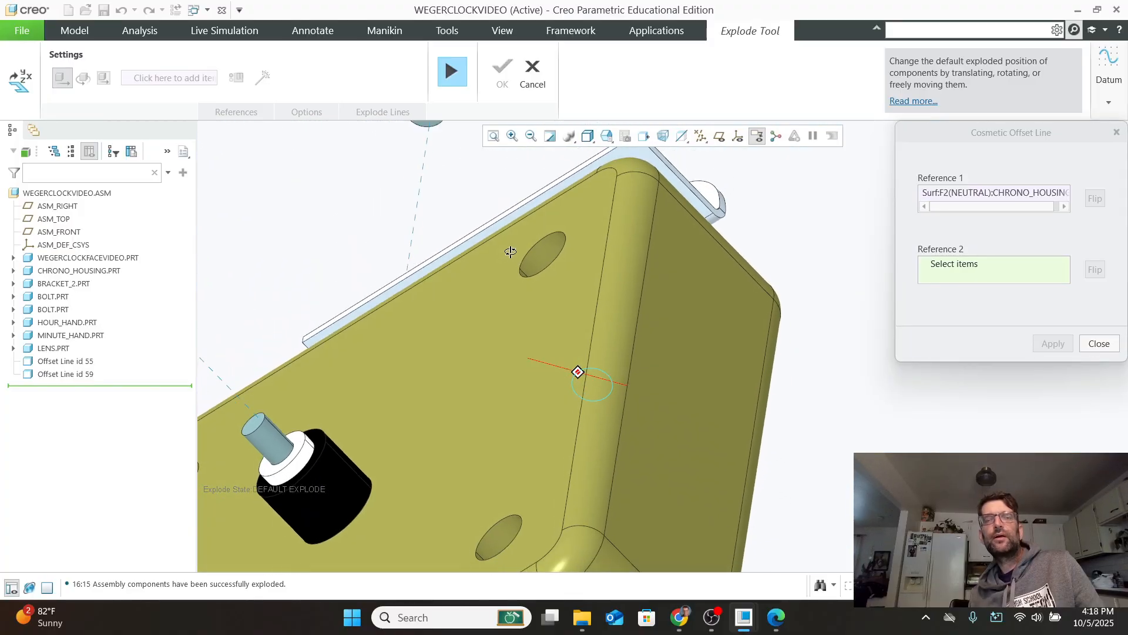
pyautogui.scroll(-2, 511, 251)
pyautogui.scroll(2, 713, 199)
pyautogui.keyDown('shift'); pyautogui.moveTo(714, 199); pyautogui.dragTo(588, 516, button='middle'); pyautogui.keyUp('shift')
pyautogui.scroll(-1, 587, 515)
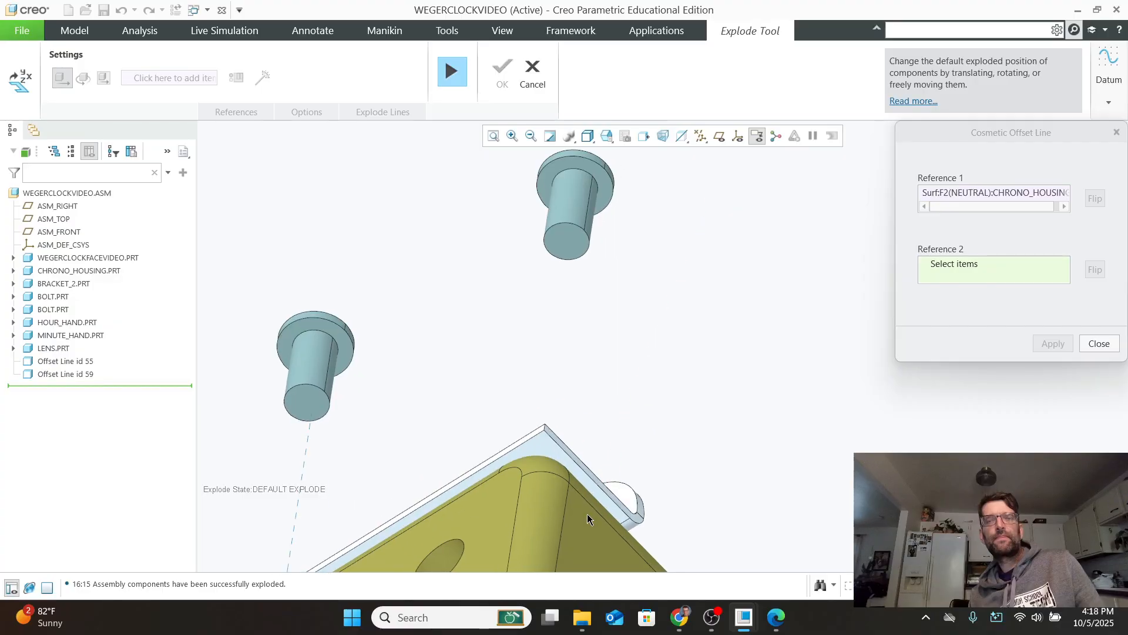
pyautogui.scroll(-3, 552, 353)
pyautogui.scroll(-2, 625, 241)
pyautogui.click(625, 241)
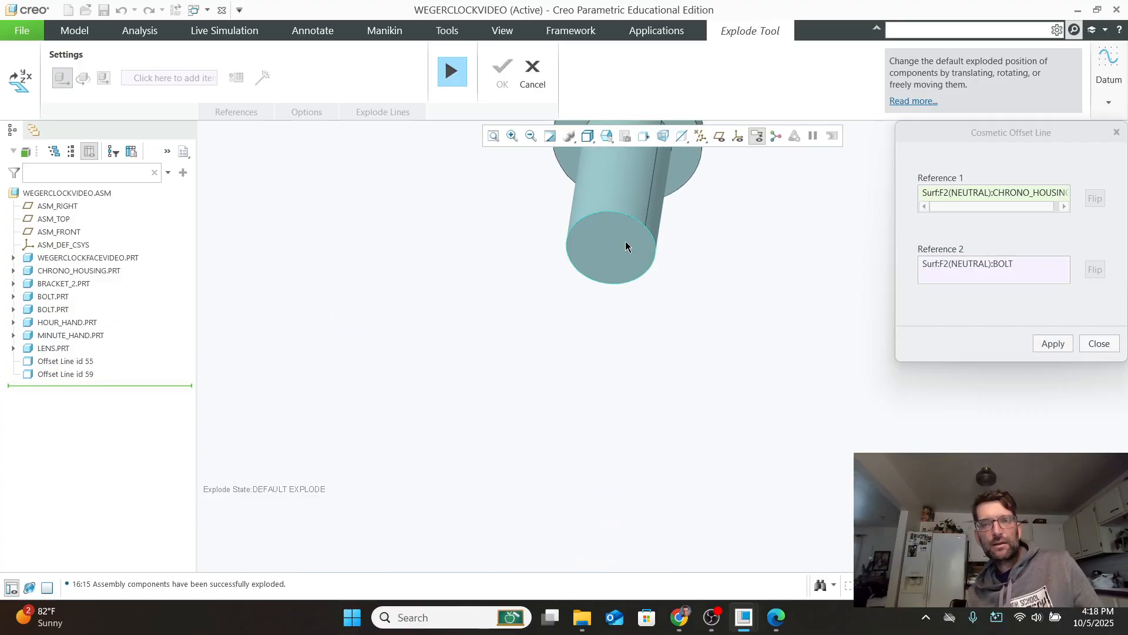
pyautogui.click(1058, 346)
# Finish the cosmetic offset lines, accept the edited exploded positions, and return the assembly to its default orientation.
pyautogui.scroll(3, 803, 420)
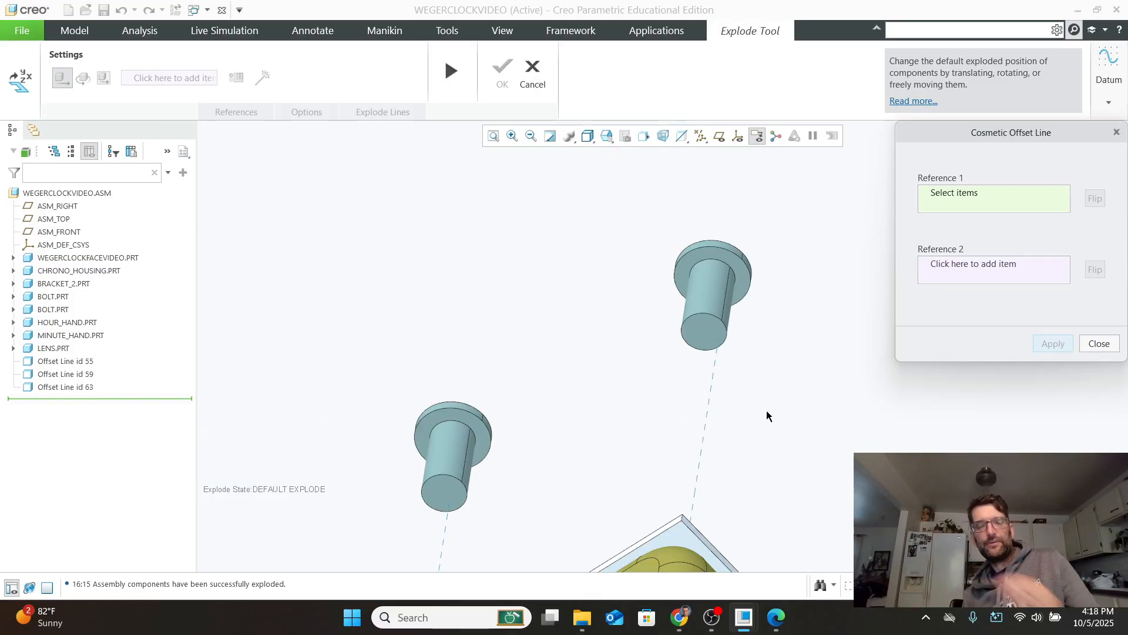
pyautogui.scroll(1, 766, 410)
pyautogui.moveTo(762, 397)
pyautogui.mouseDown(button='middle')
pyautogui.moveTo(753, 445)
pyautogui.moveTo(682, 404)
pyautogui.mouseUp(button='middle')
pyautogui.scroll(5, 682, 397)
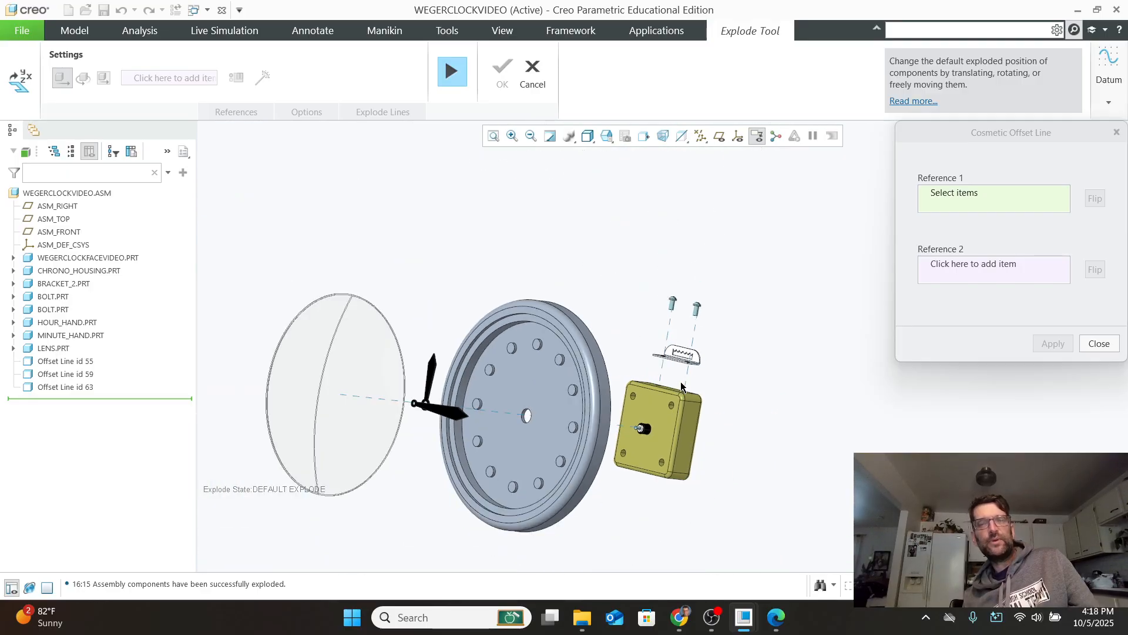
pyautogui.click(1110, 342)
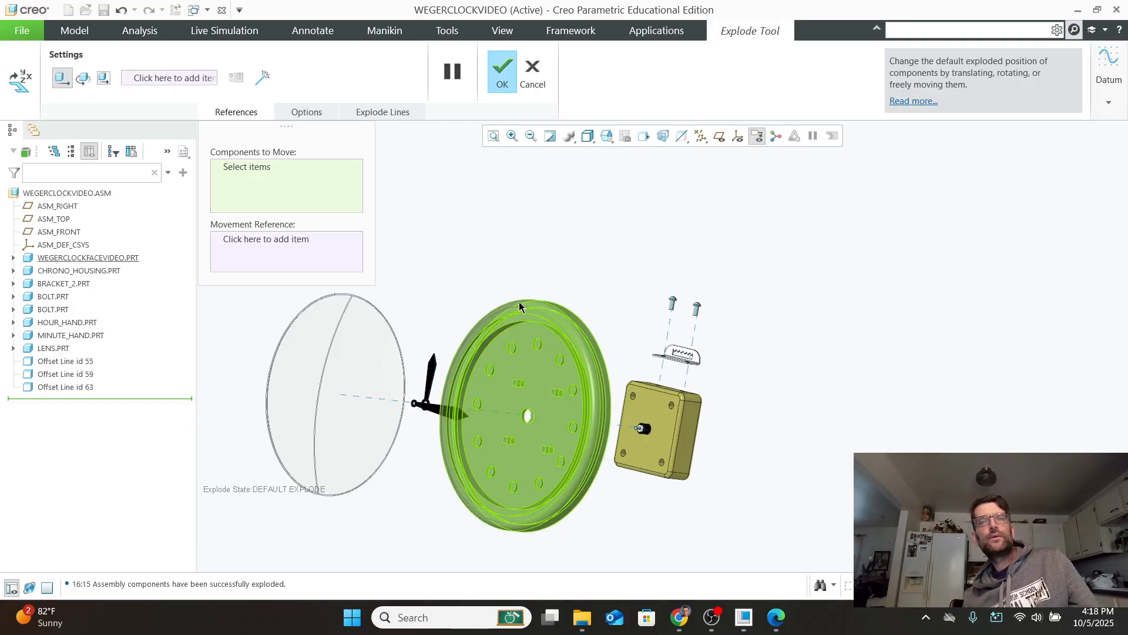
pyautogui.click(506, 79)
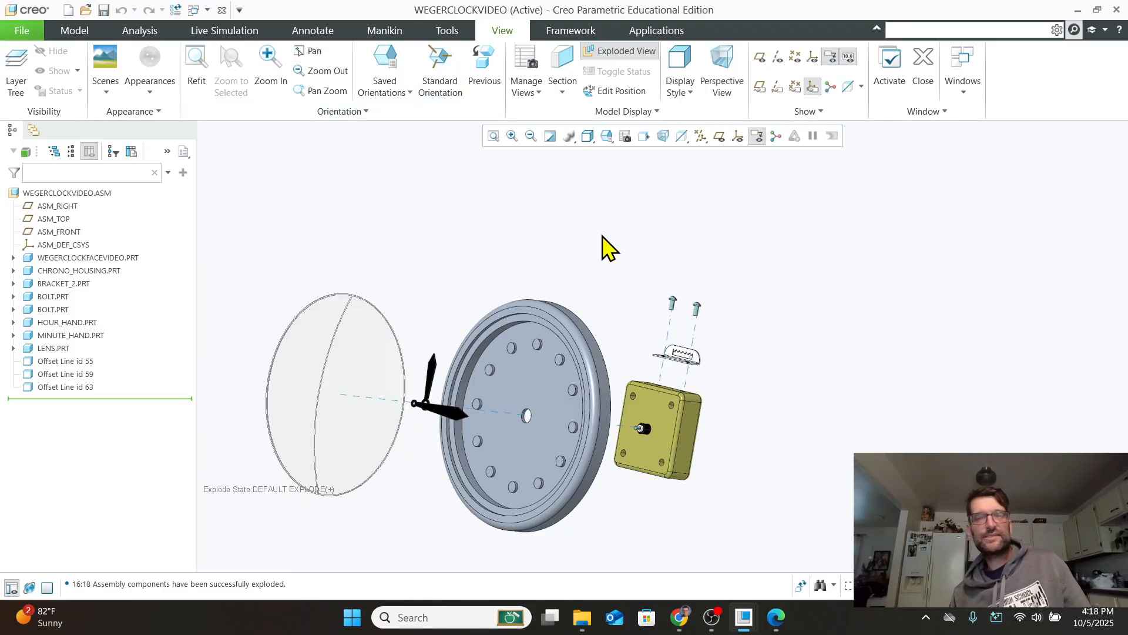
pyautogui.click(607, 138)
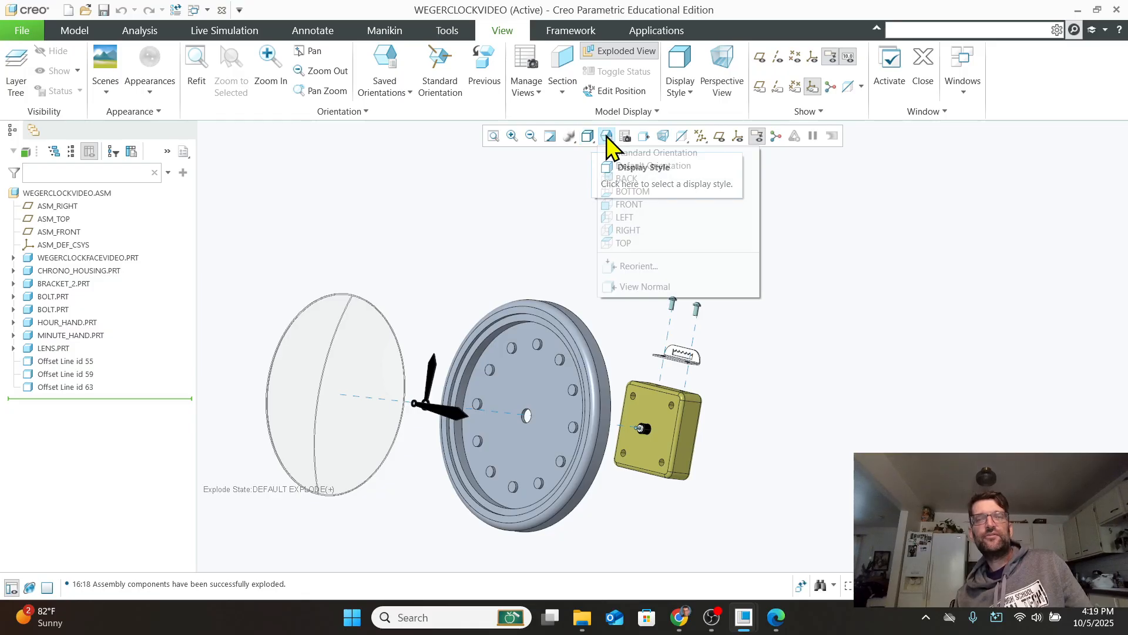
pyautogui.click(614, 167)
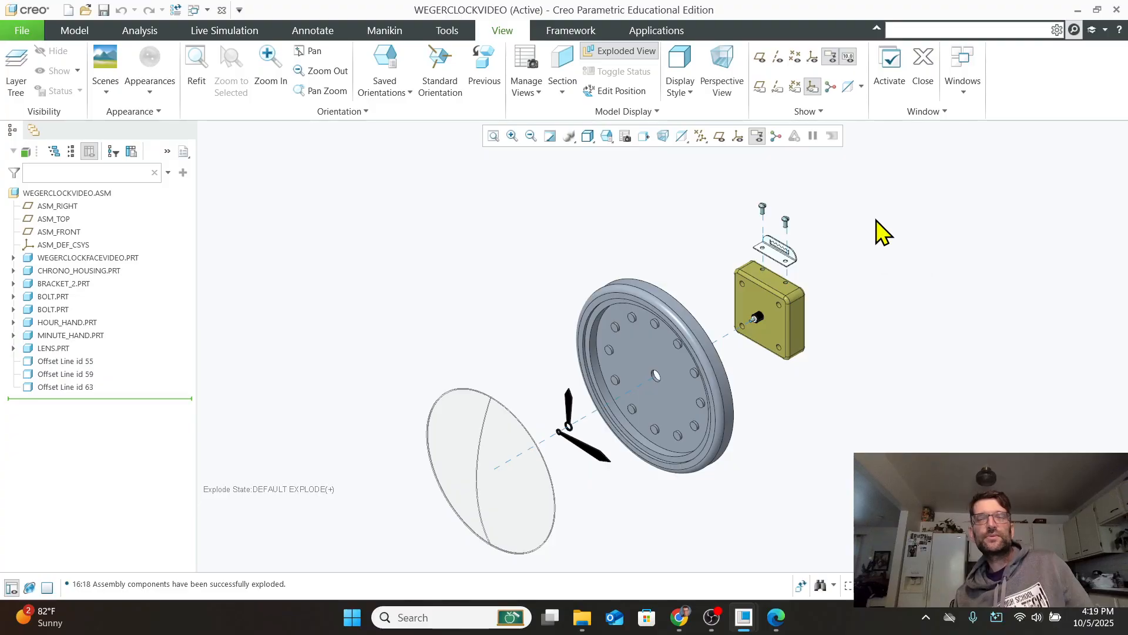
# Save the modified Default Explode state in the View Manager, confirming the update of the default state.
pyautogui.click(626, 137)
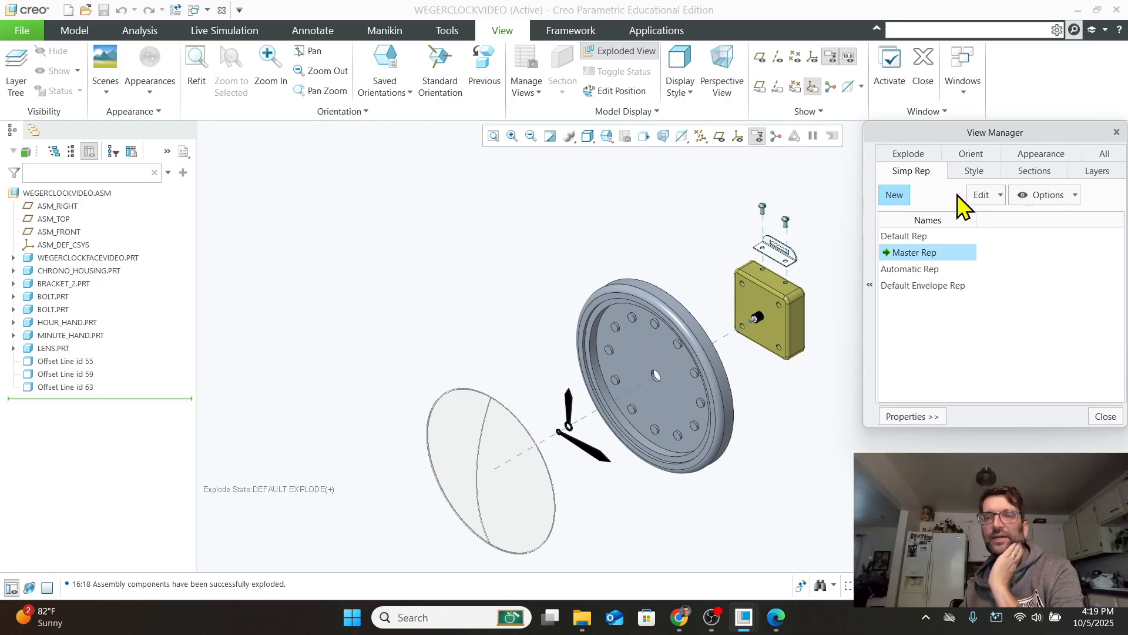
pyautogui.click(909, 155)
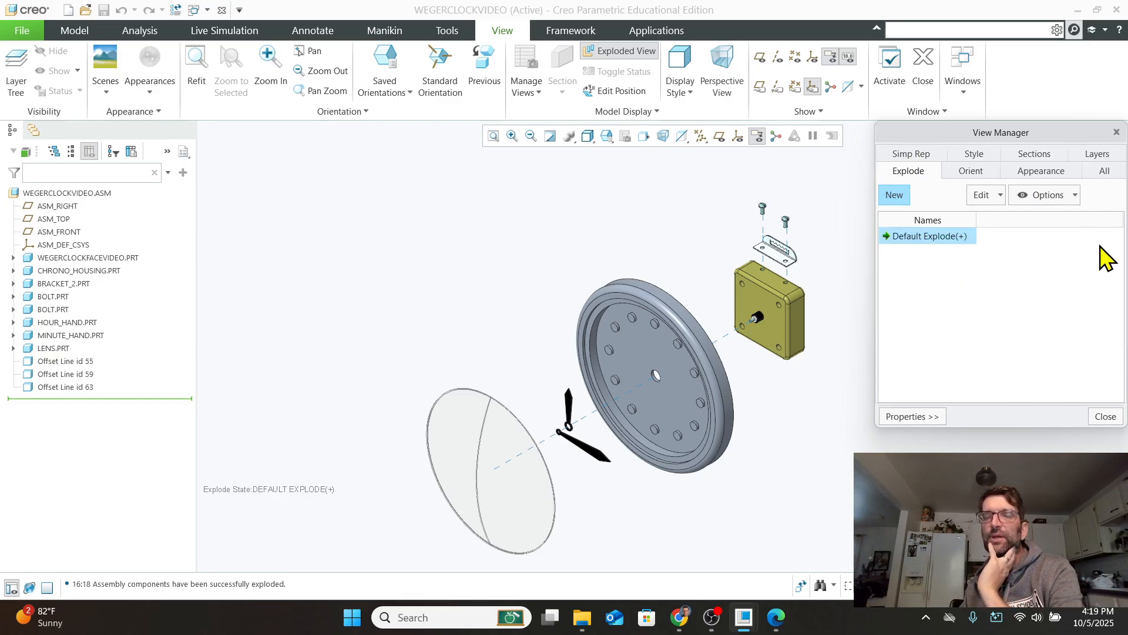
pyautogui.click(1000, 196)
pyautogui.click(1007, 215)
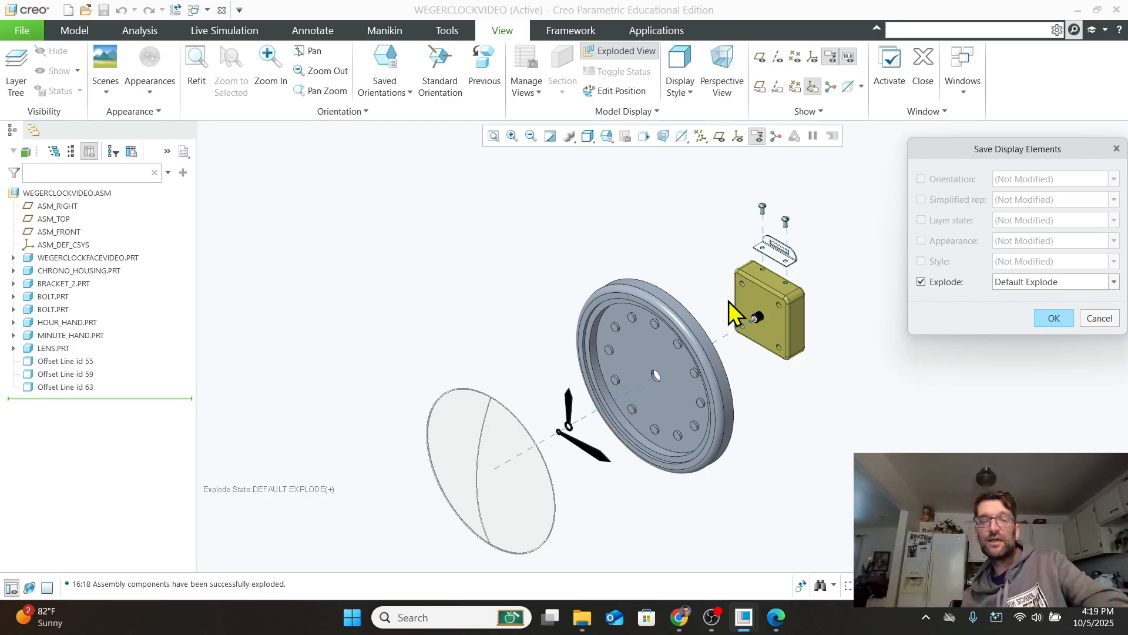
pyautogui.click(1051, 322)
pyautogui.click(995, 274)
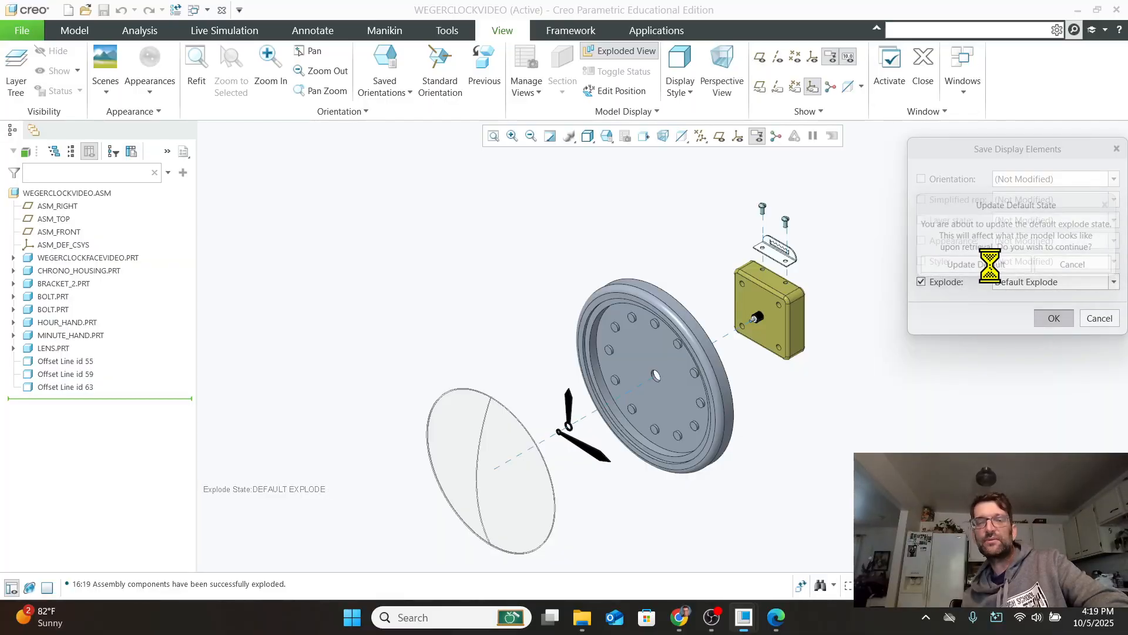
pyautogui.click(1102, 415)
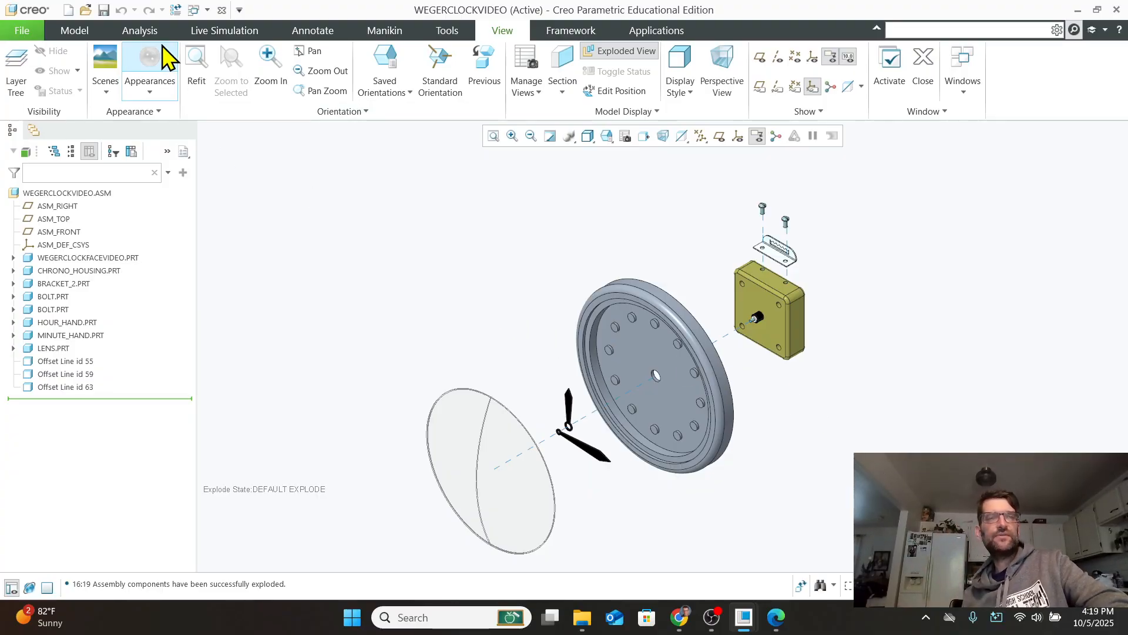
# Save WEGERCLOCKVIDEO.ASM in the WegerVideoFinal folder, accepting the regeneration conflict.
pyautogui.click(106, 11)
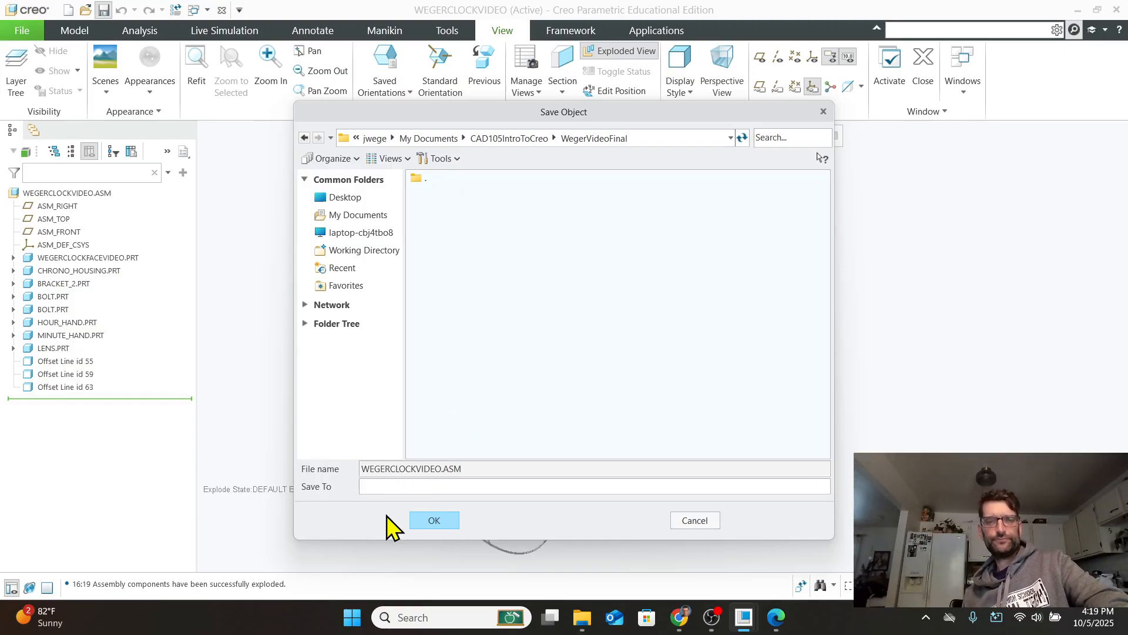
pyautogui.click(432, 520)
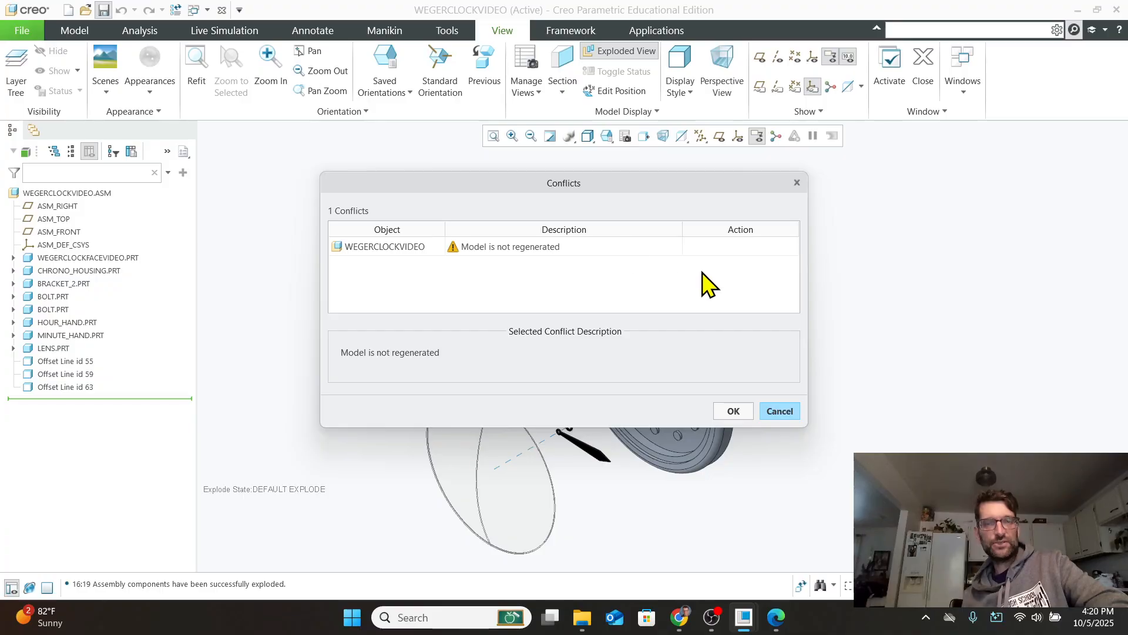
pyautogui.click(732, 412)
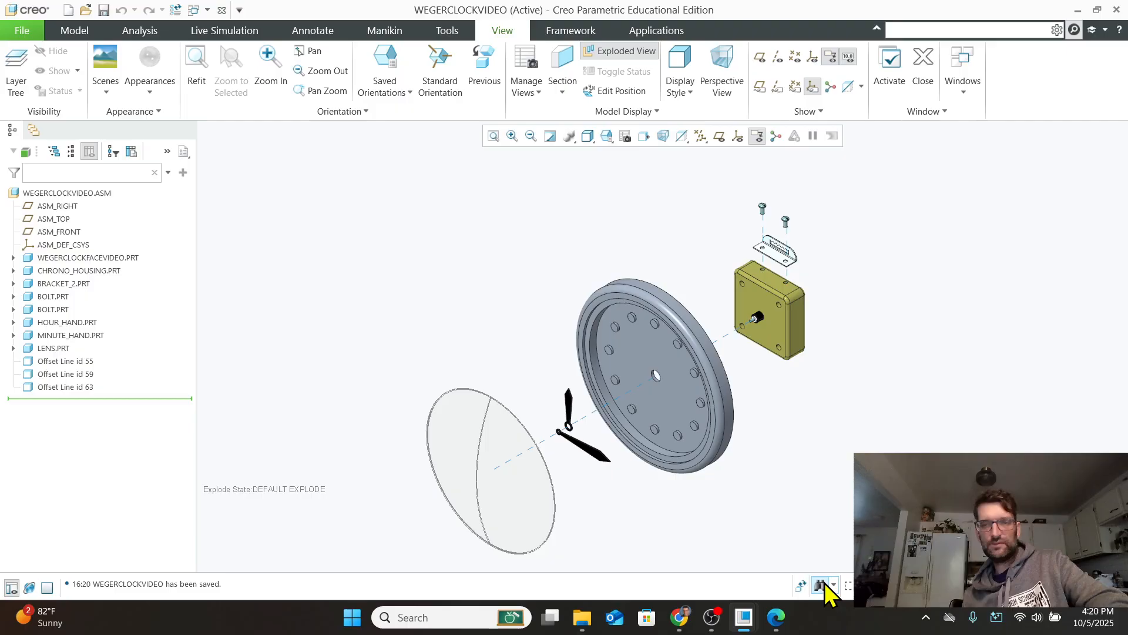
# Switch to the WEGERCLOCKFACEVIDEO part window and regenerate the part.
pyautogui.click(741, 627)
pyautogui.click(875, 549)
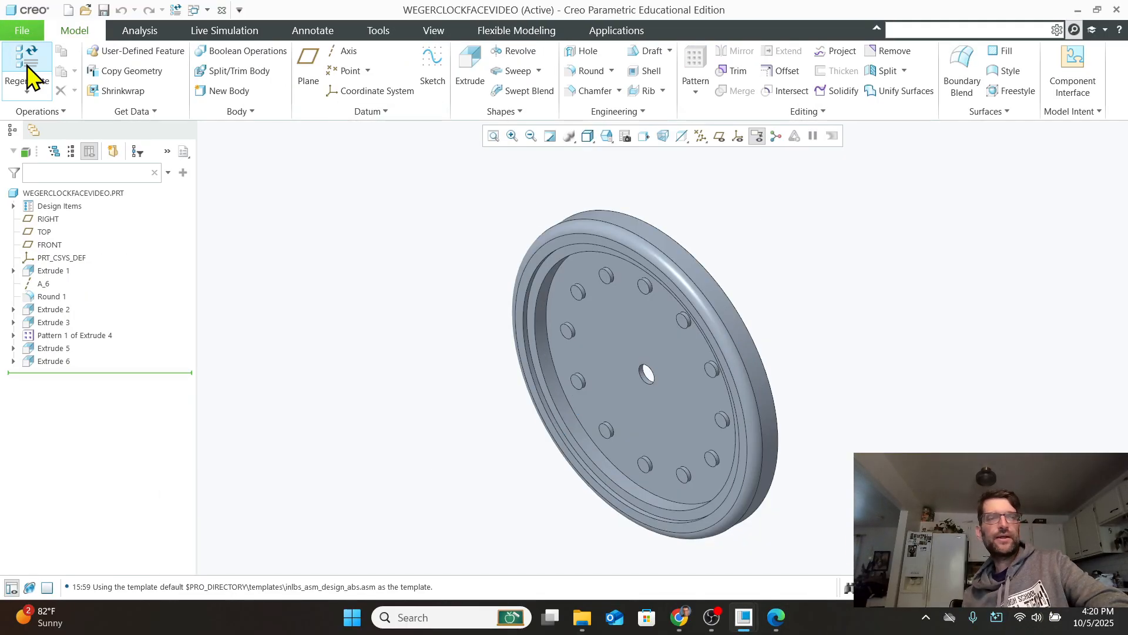
pyautogui.click(25, 87)
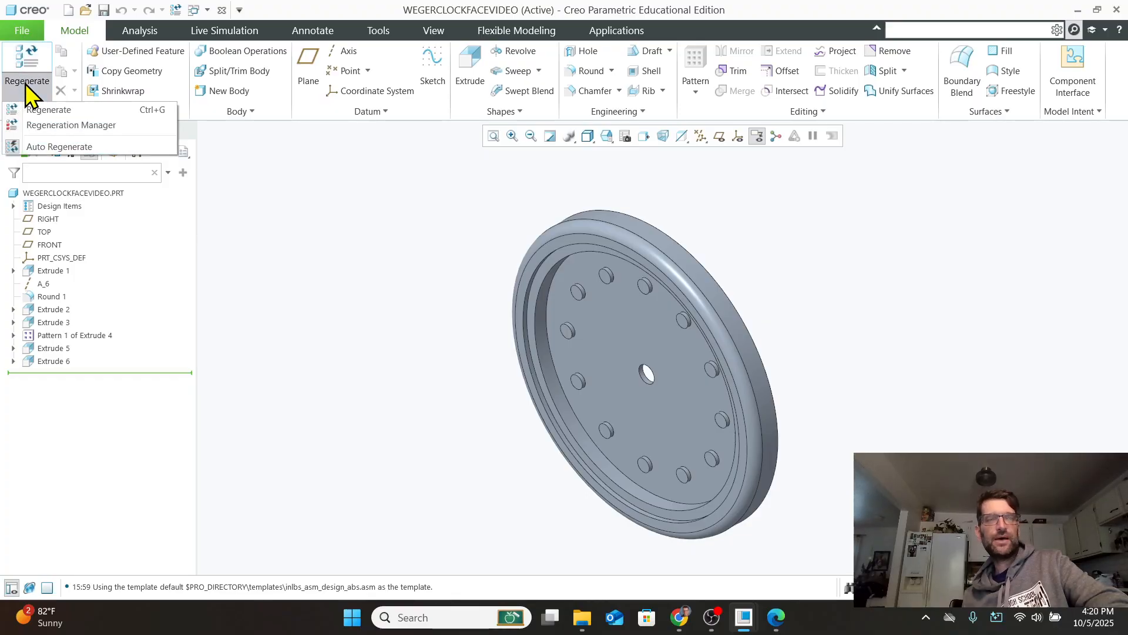
pyautogui.click(36, 110)
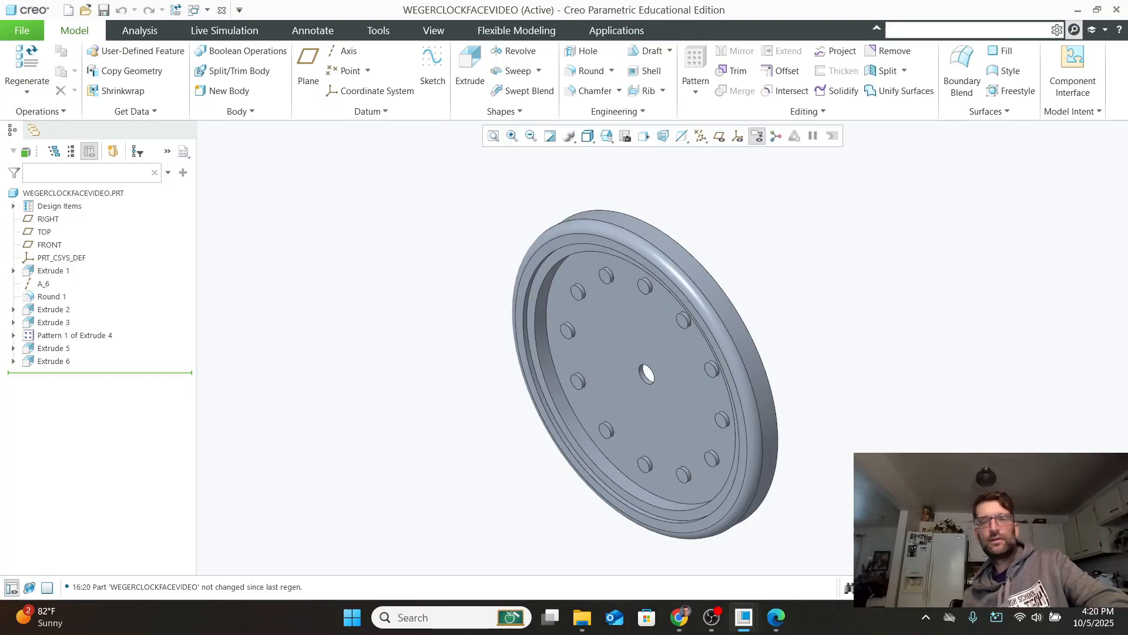
# Switch back to the WEGERCLOCKVIDEO assembly window and save it again, accepting the regeneration conflict.
pyautogui.click(743, 627)
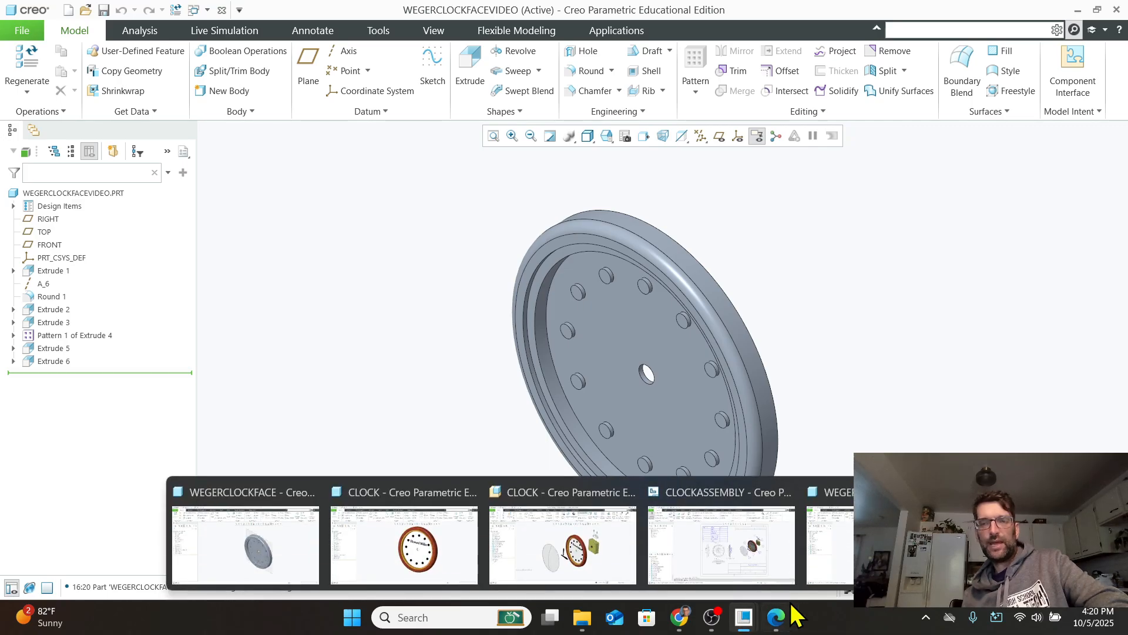
pyautogui.click(875, 550)
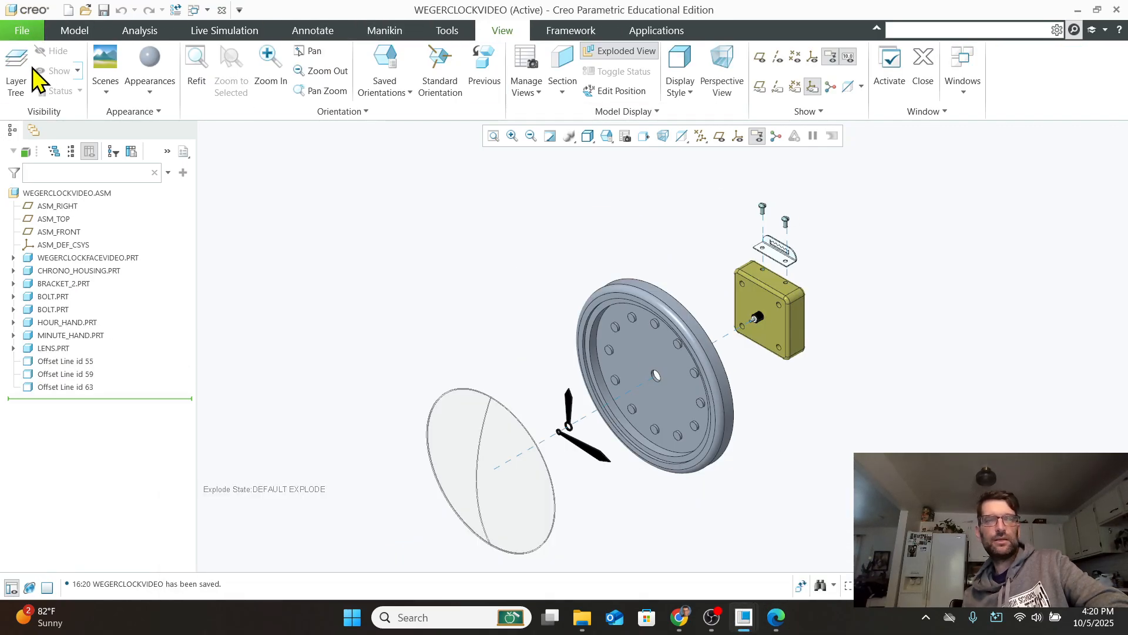
pyautogui.click(104, 11)
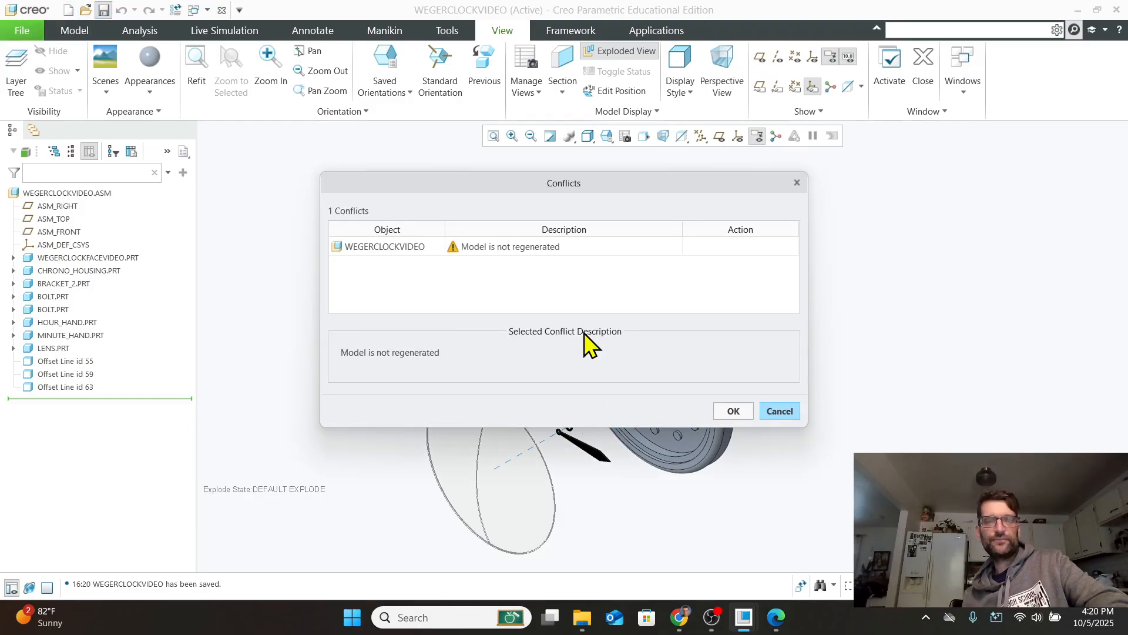
pyautogui.click(516, 249)
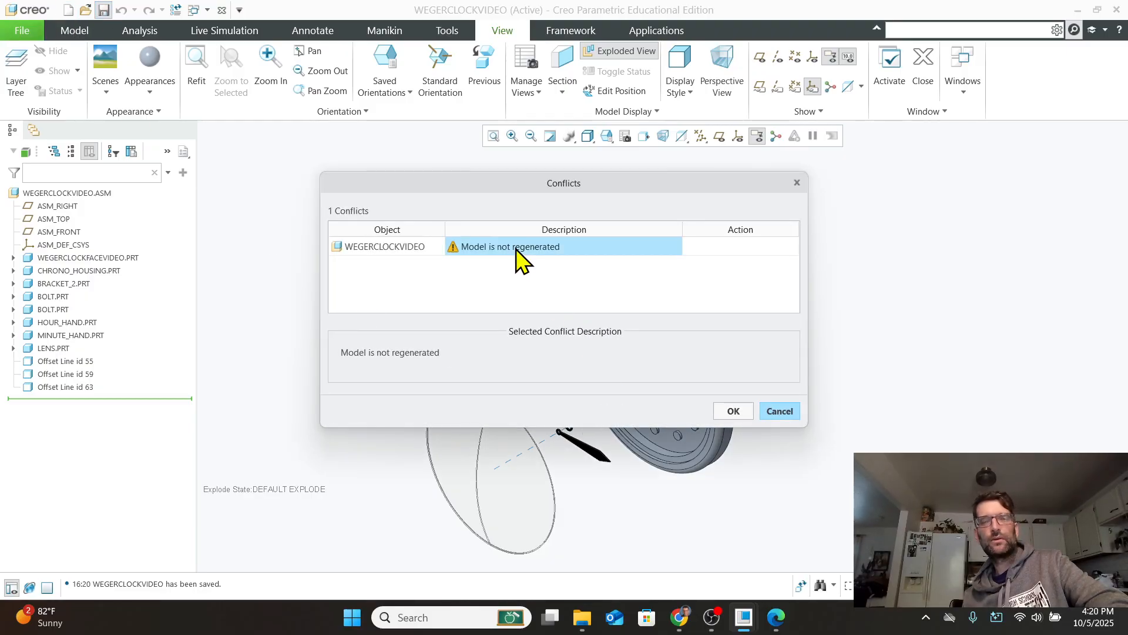
pyautogui.click(734, 411)
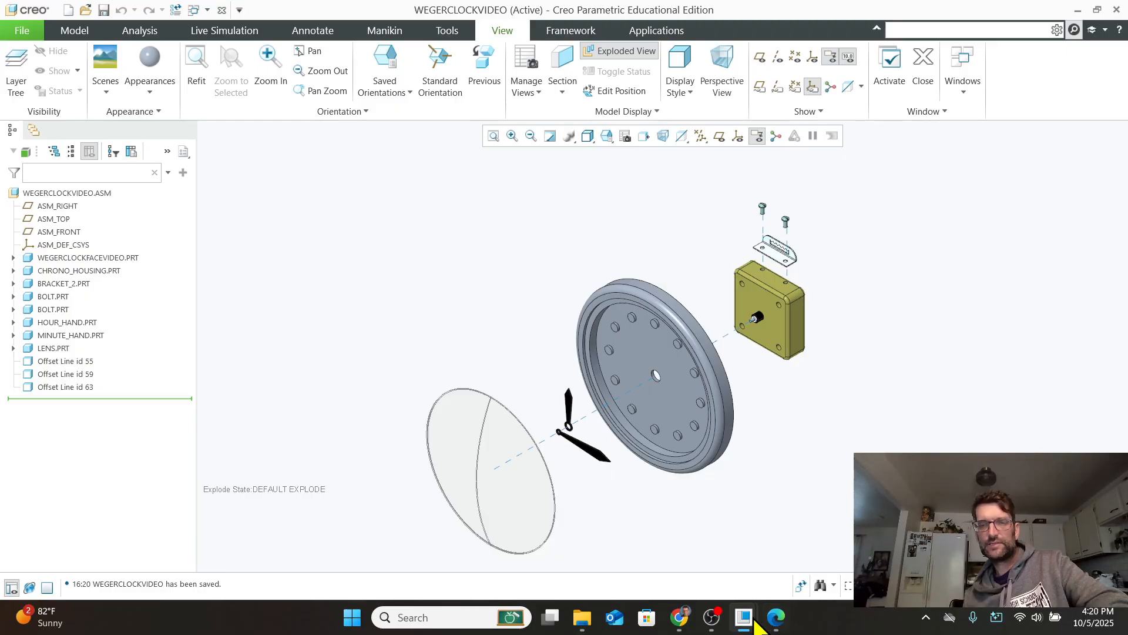
# Save the WEGERCLOCKFACEVIDEO part in its own window and regenerate it once more.
pyautogui.moveTo(743, 625)
pyautogui.click(246, 561)
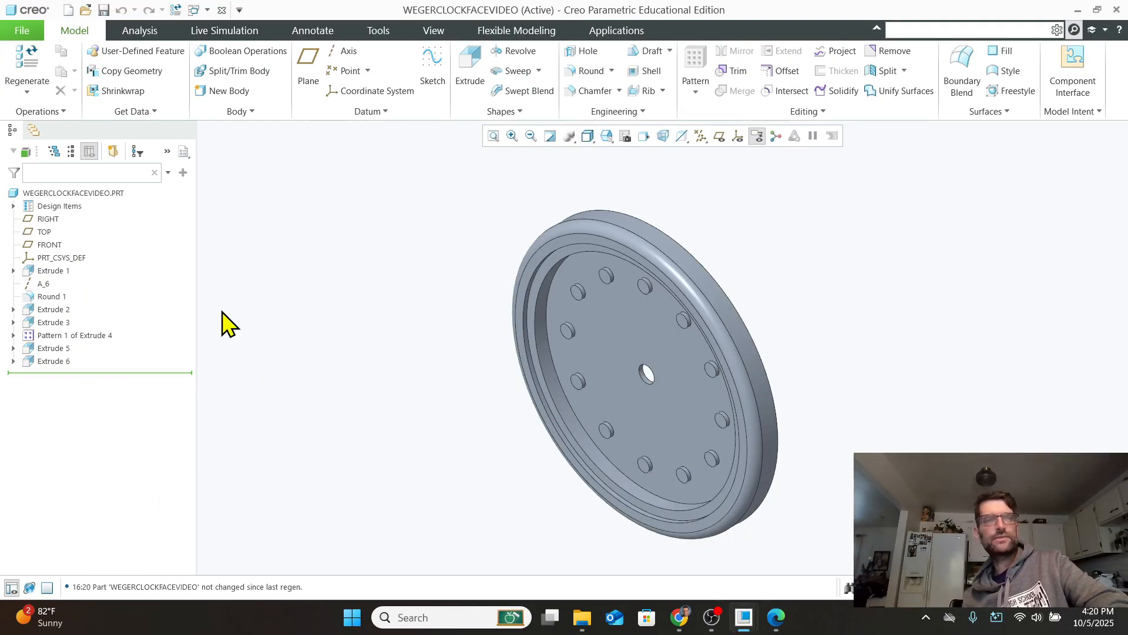
pyautogui.click(103, 11)
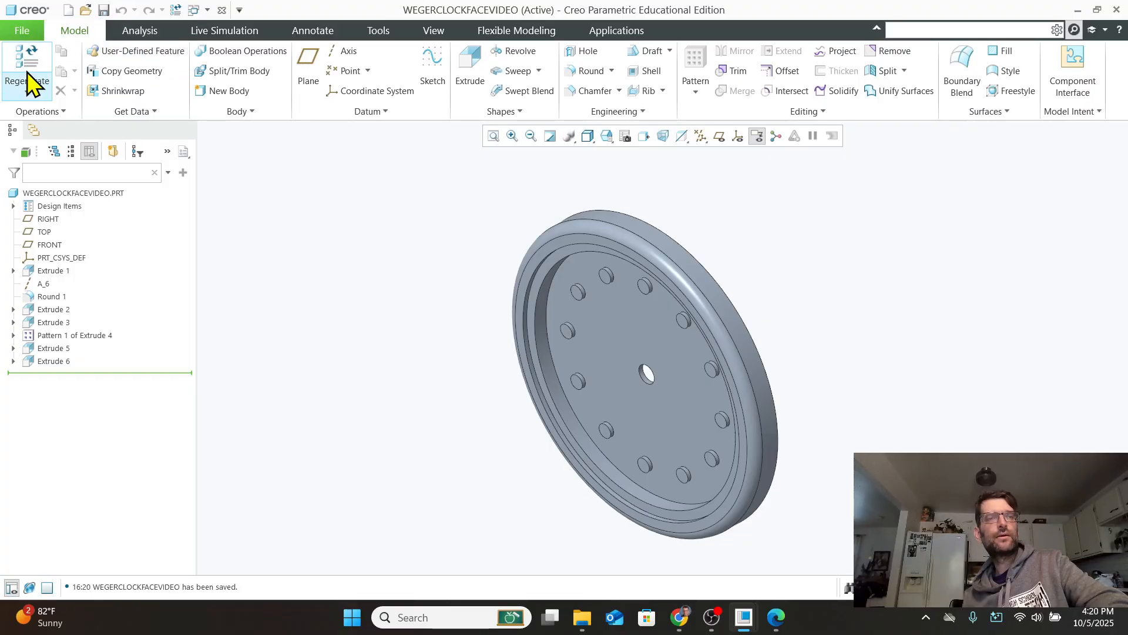
pyautogui.click(30, 77)
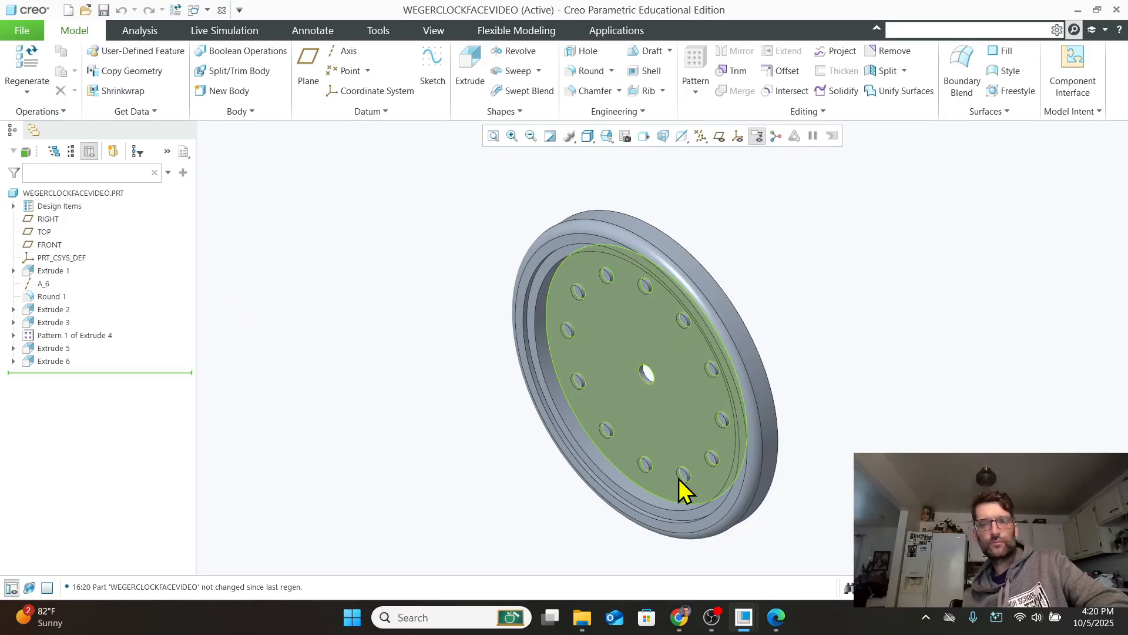
# Return to the WEGERCLOCKVIDEO assembly window and try another save, backing out at the regeneration conflict.
pyautogui.moveTo(747, 617)
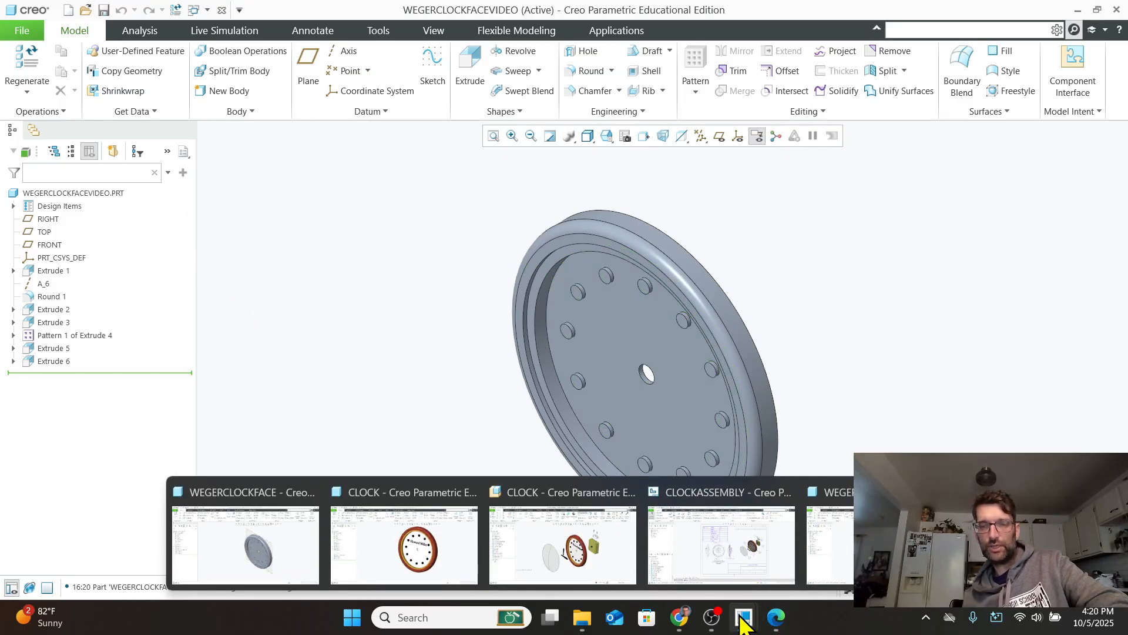
pyautogui.click(1037, 545)
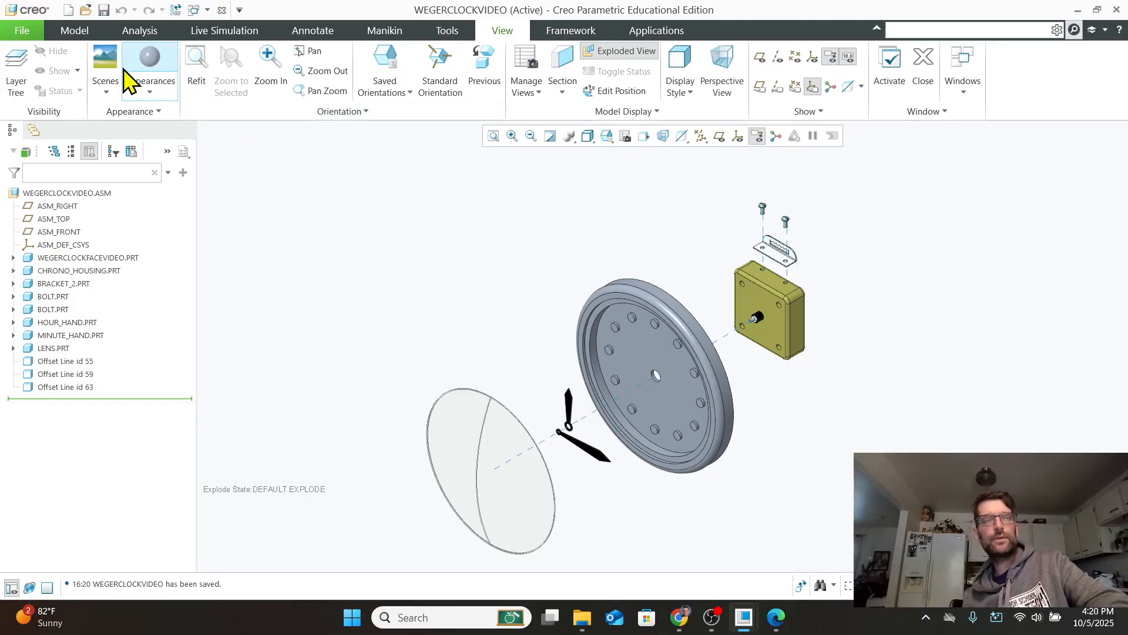
pyautogui.click(104, 10)
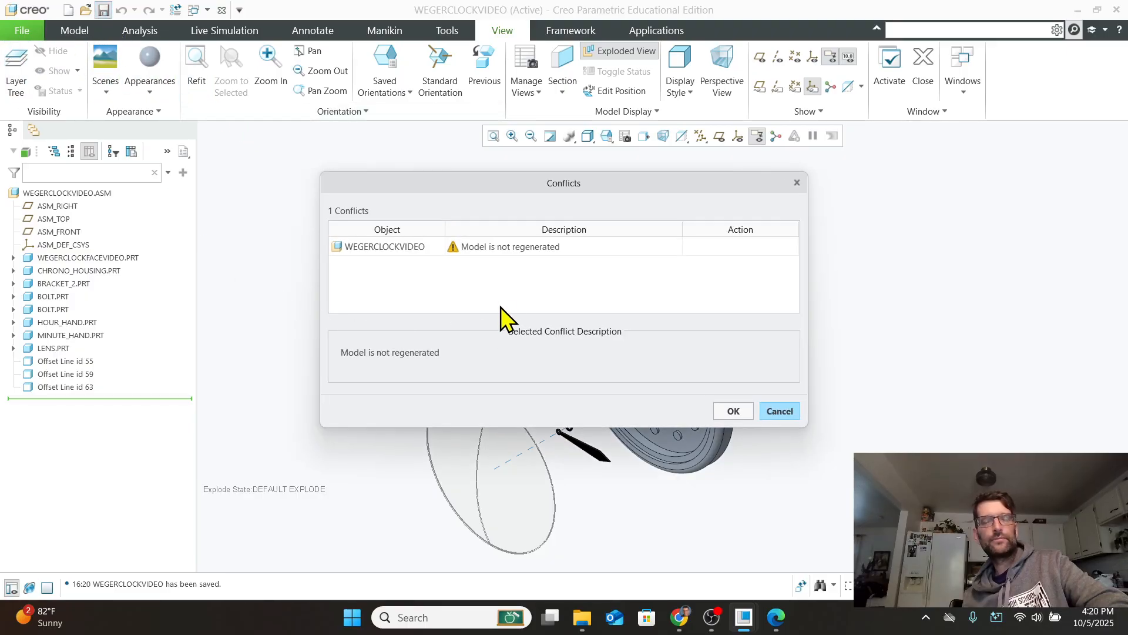
pyautogui.click(478, 248)
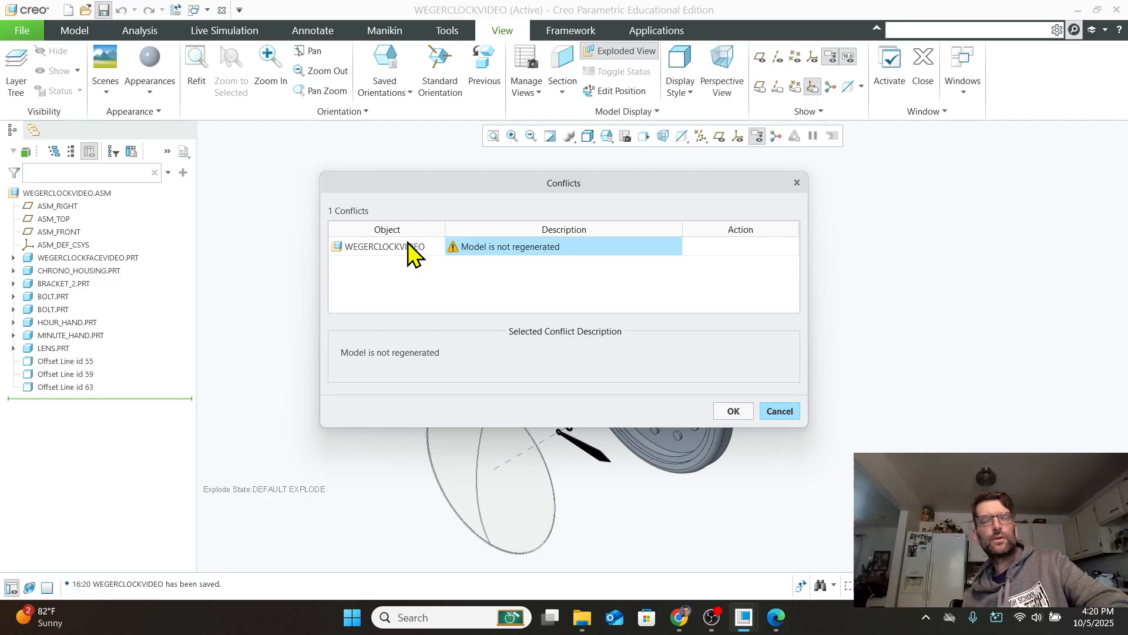
pyautogui.click(797, 182)
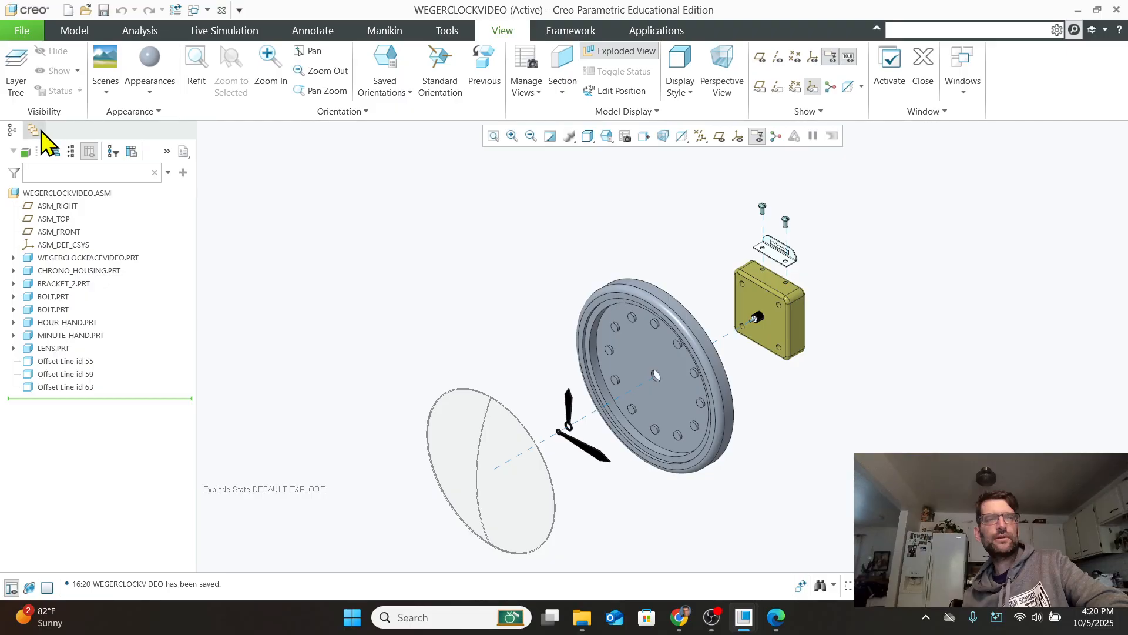
# Regenerate the WEGERCLOCKVIDEO assembly and save it.
pyautogui.click(74, 33)
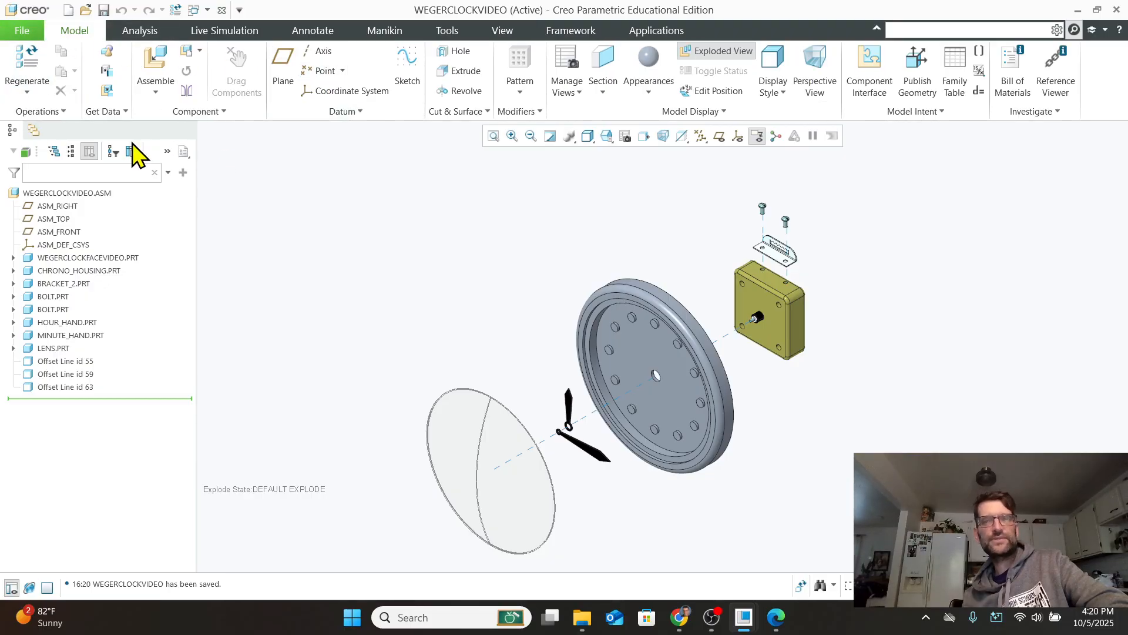
pyautogui.click(30, 67)
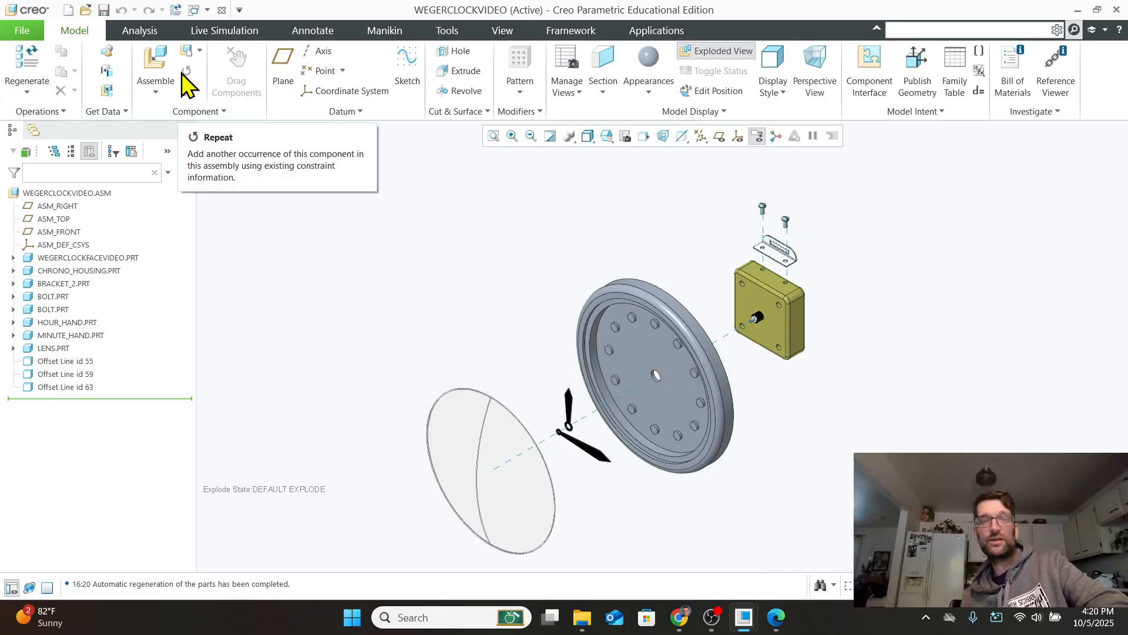
pyautogui.click(103, 11)
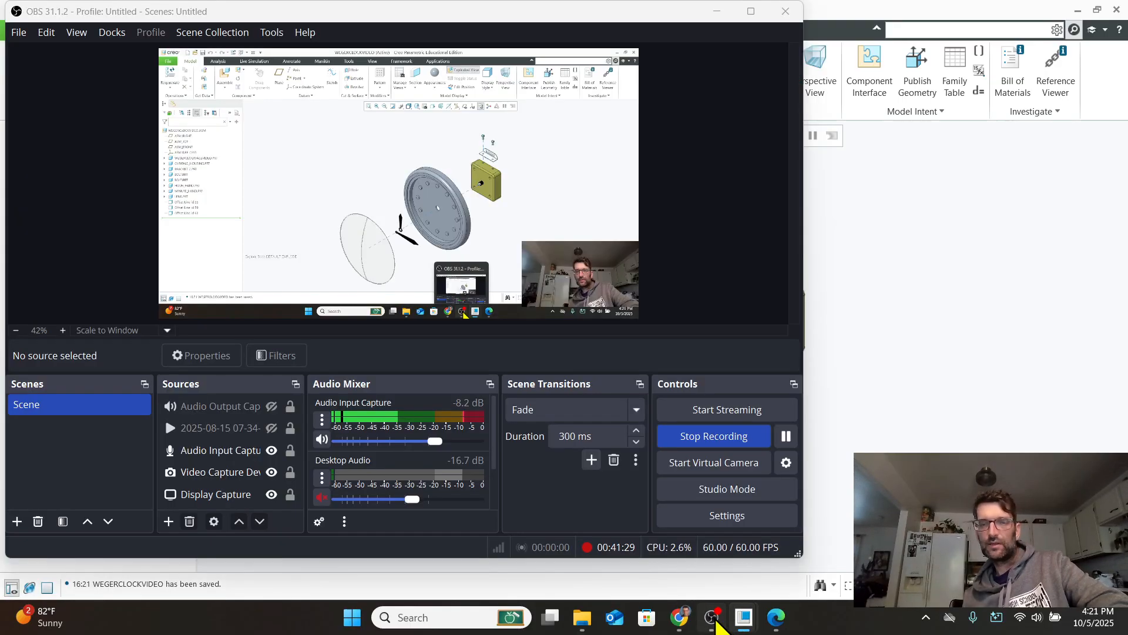
pyautogui.click(712, 617)
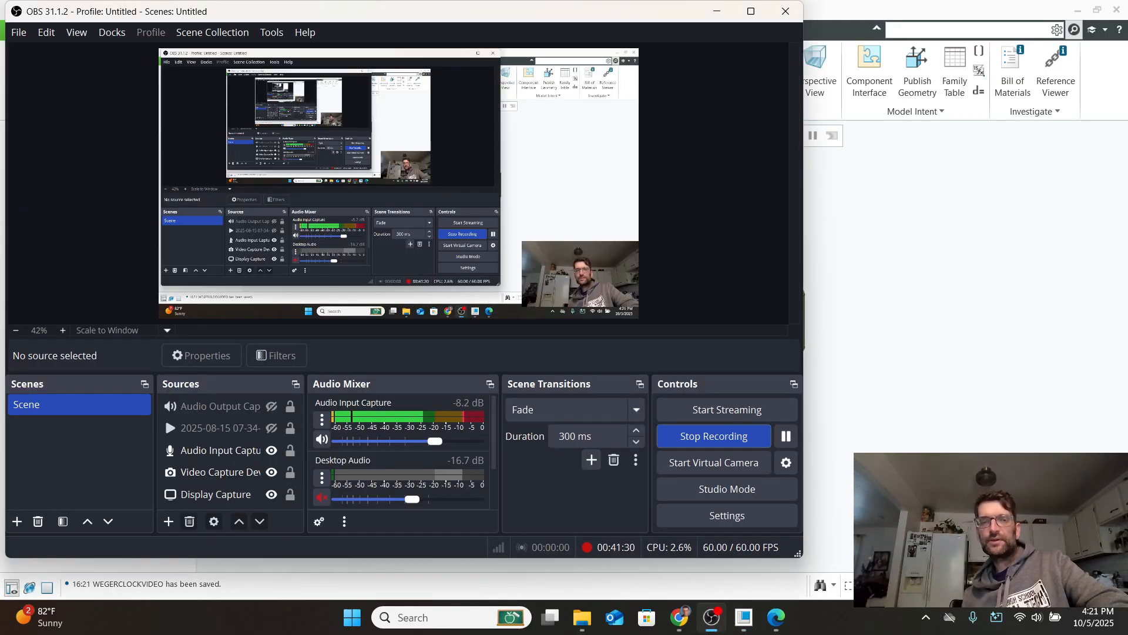
pyautogui.click(711, 617)
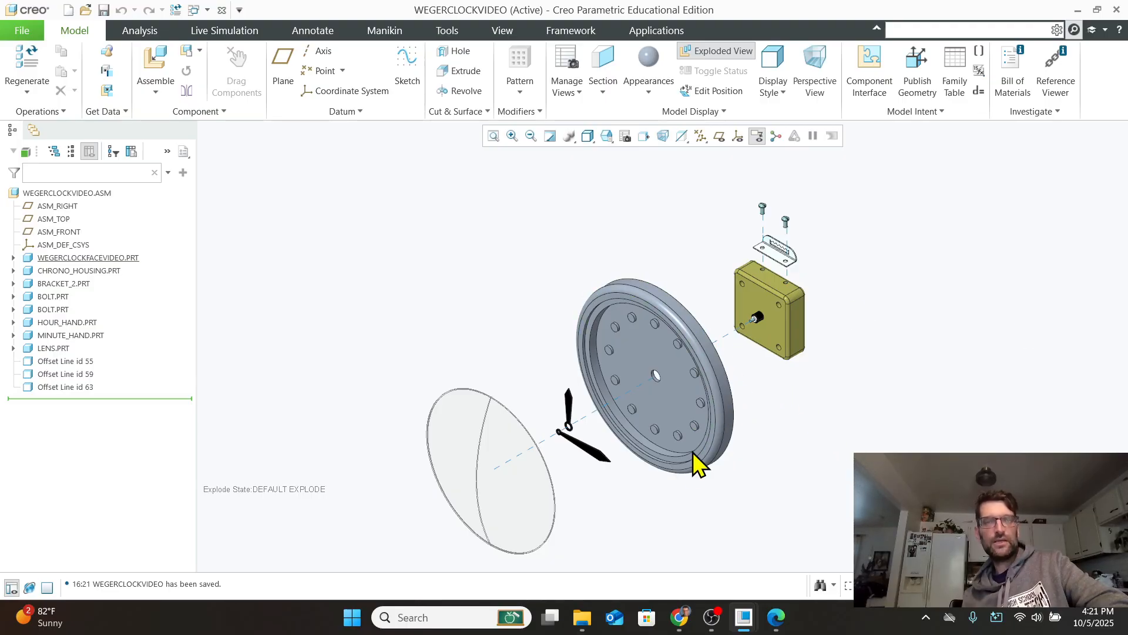
# Start a new drawing file named WegerVideoDrawing.
pyautogui.click(20, 28)
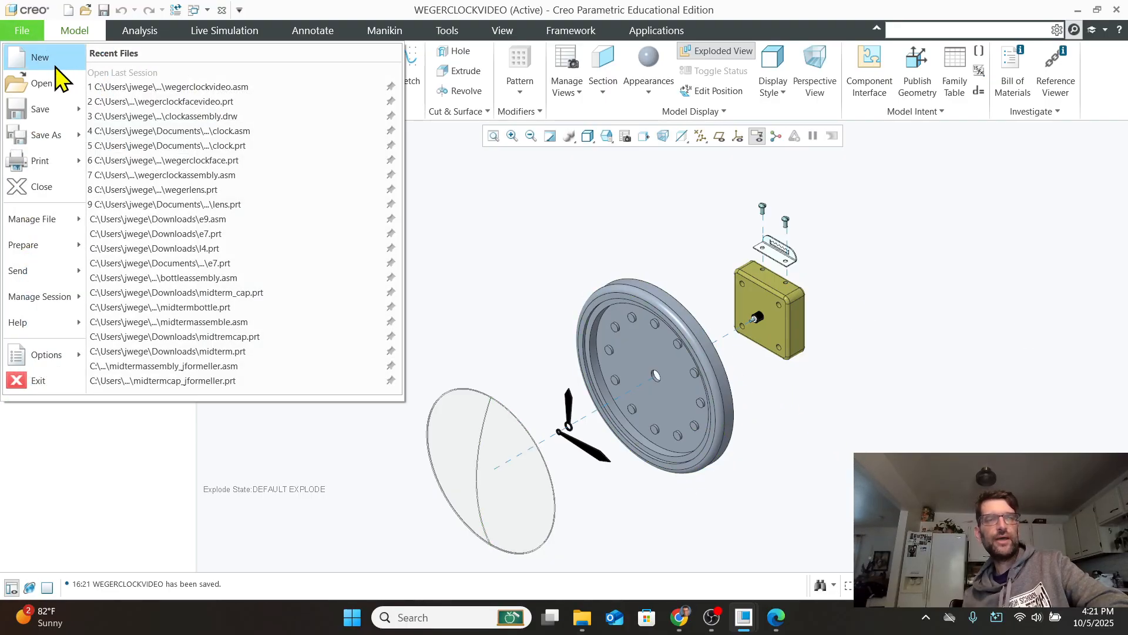
pyautogui.click(57, 67)
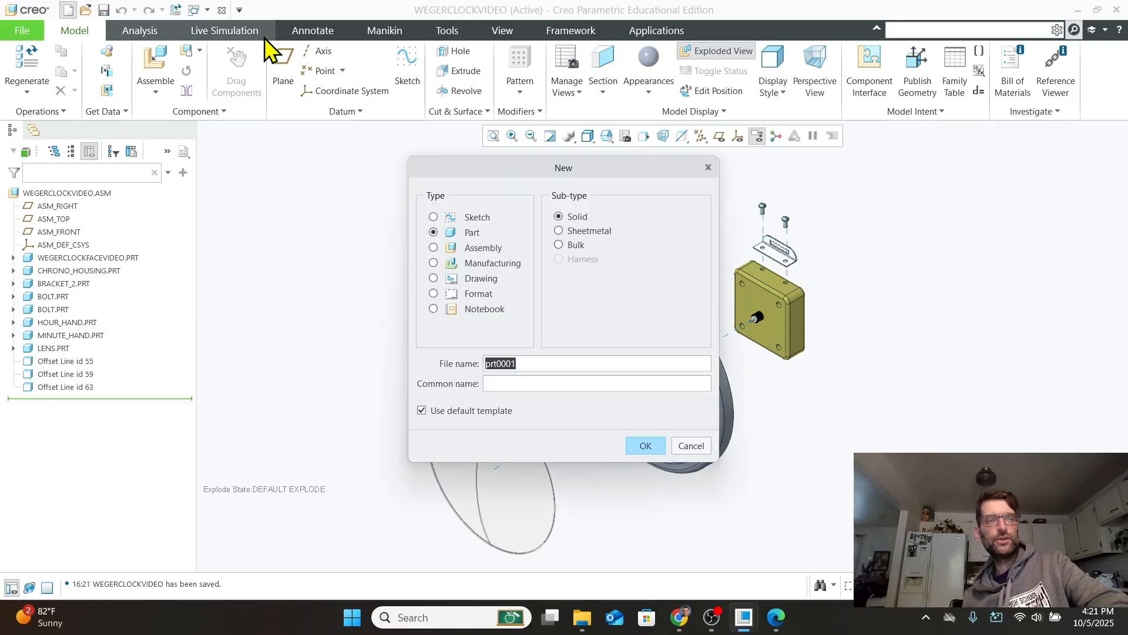
pyautogui.click(433, 278)
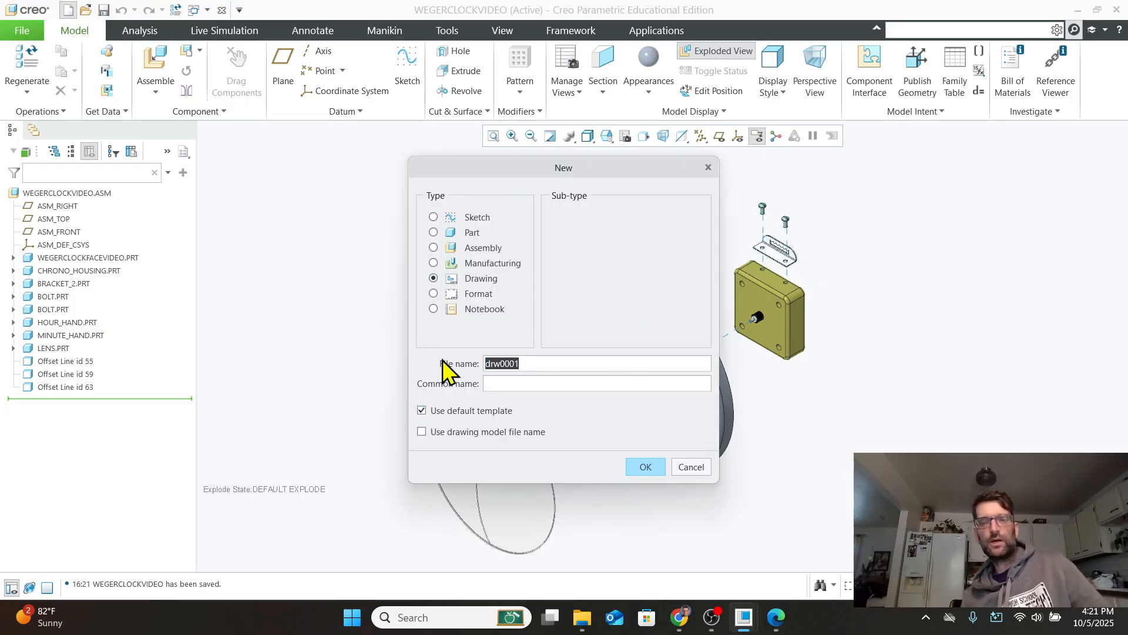
pyautogui.write('WegerVideoDrawing')
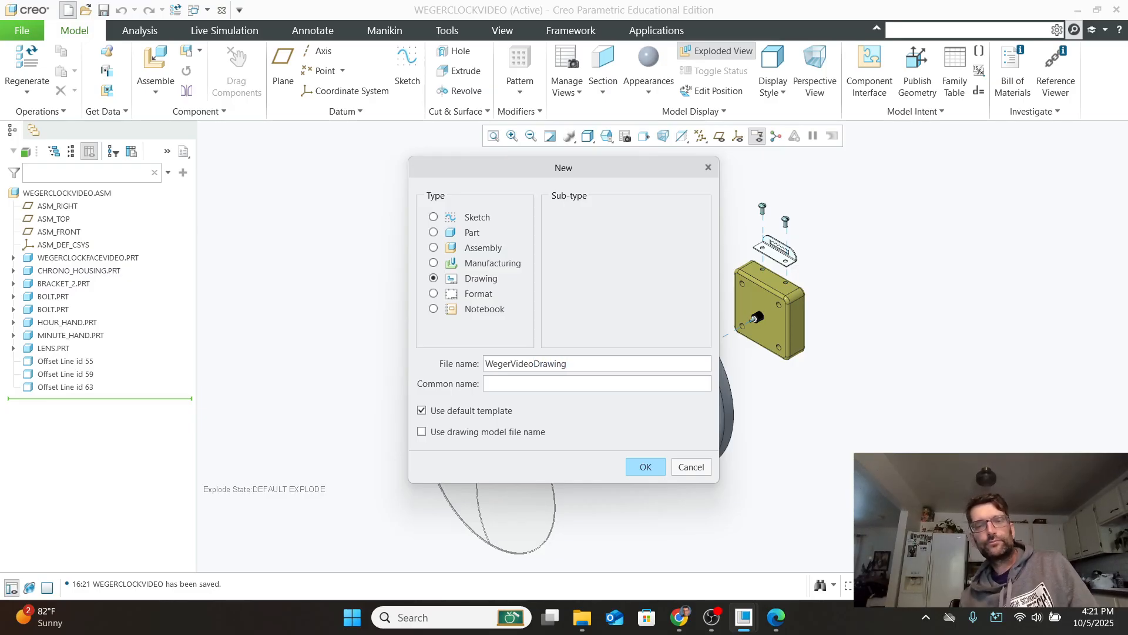
pyautogui.click(636, 467)
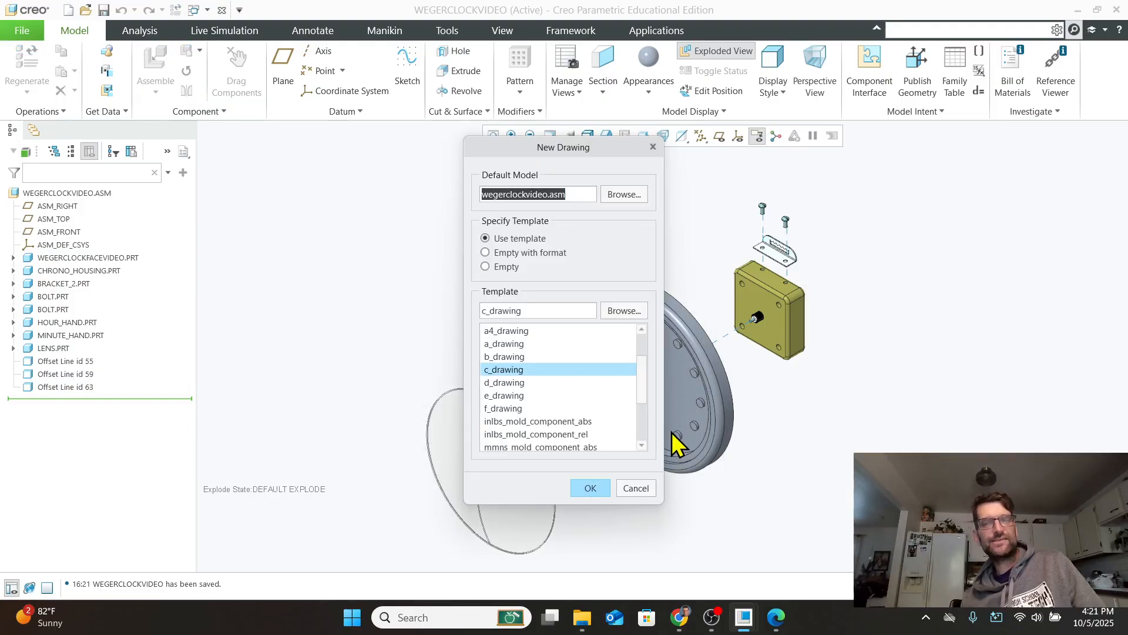
# Create the drawing empty with the system format a.frm, keeping wegerclockvideo.asm as the default model.
pyautogui.click(526, 253)
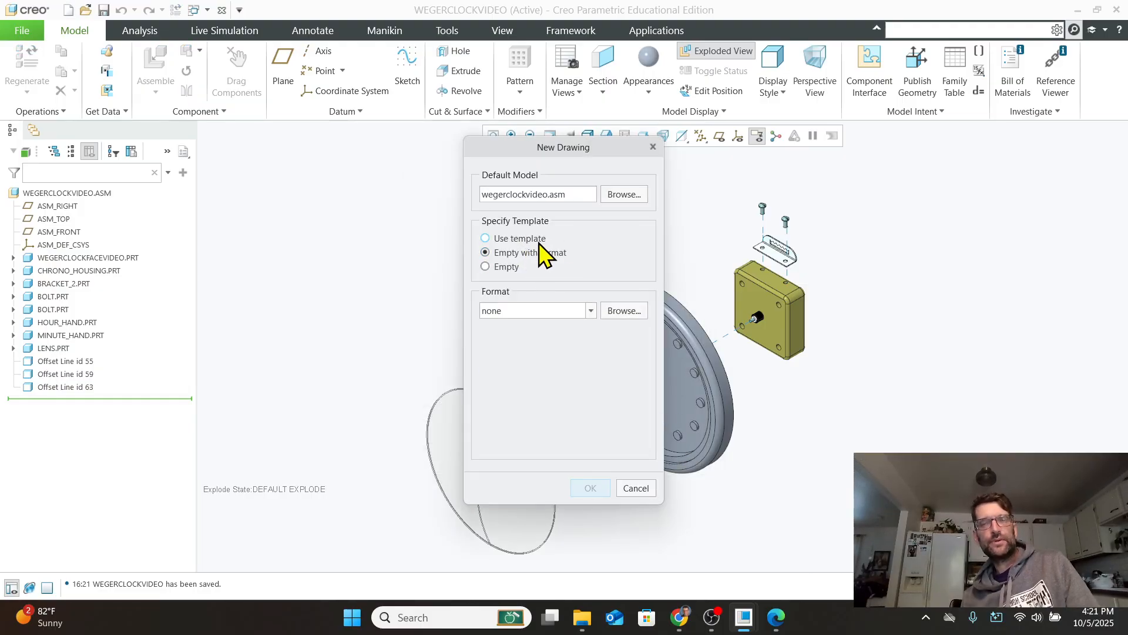
pyautogui.click(624, 310)
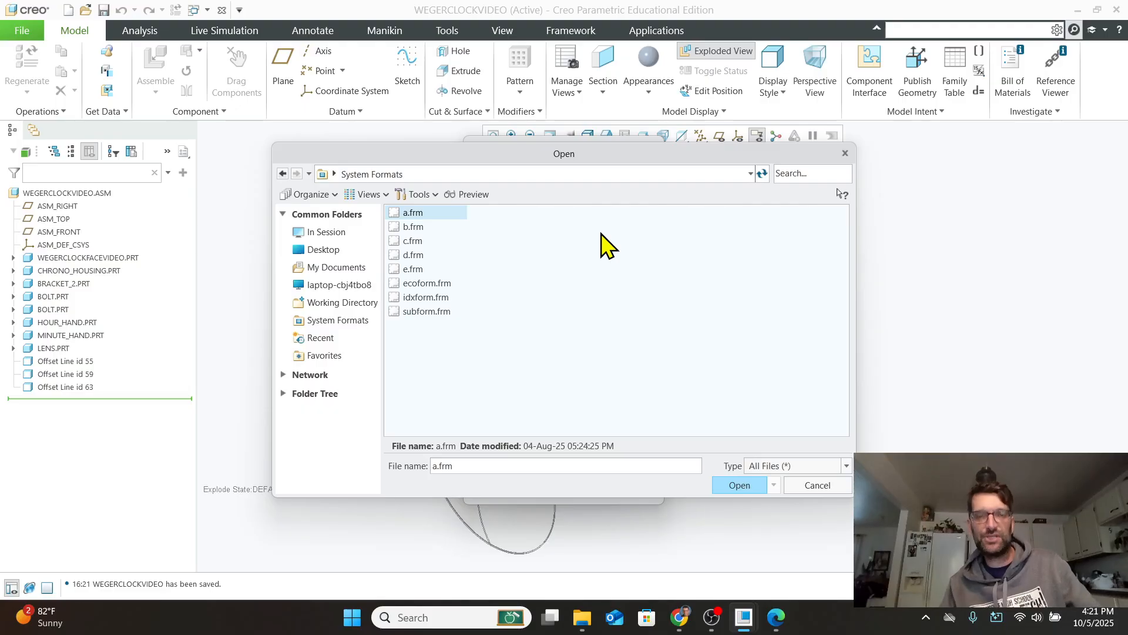
pyautogui.click(739, 484)
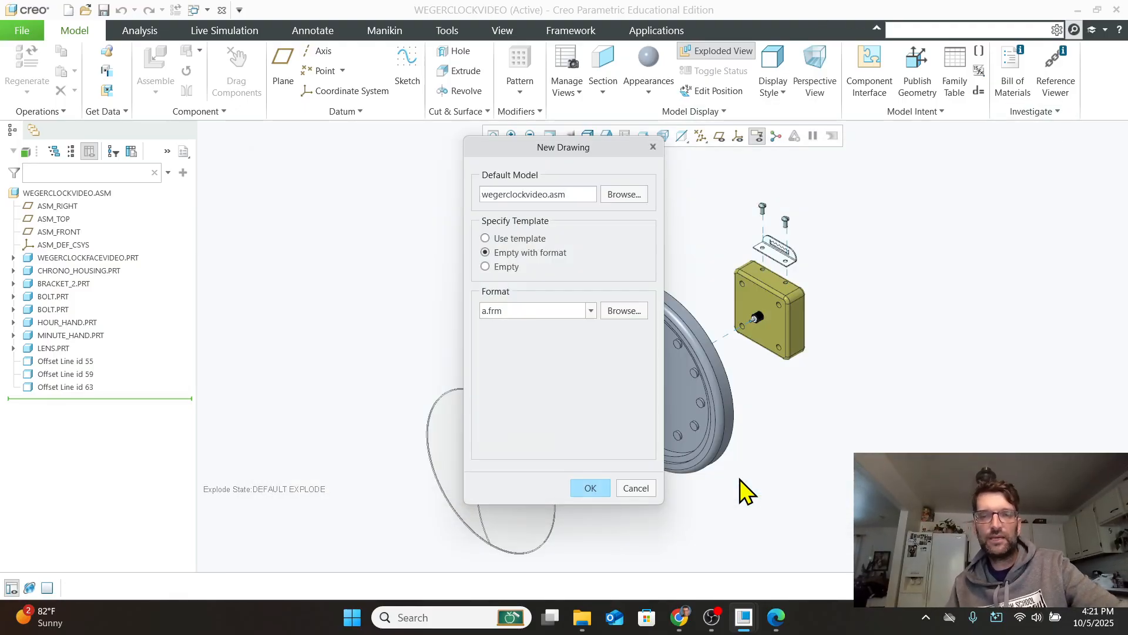
pyautogui.click(588, 490)
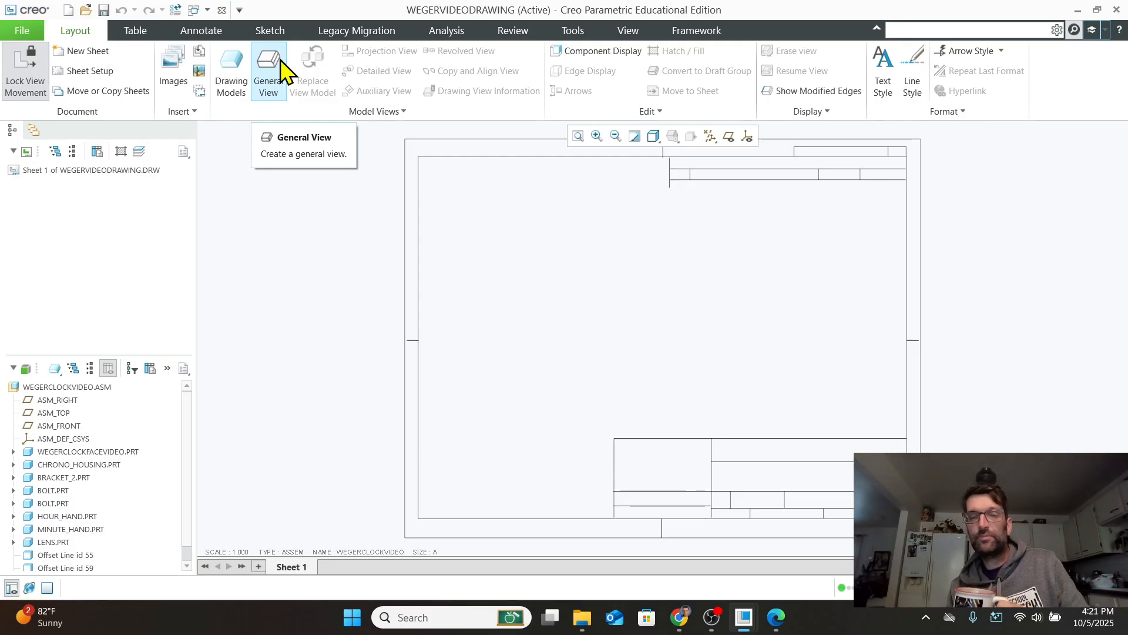
# Switch to the Final Exam CAD 105 PDF in Edge and examine the reference drawing's views and parts table on page 3.
pyautogui.click(776, 617)
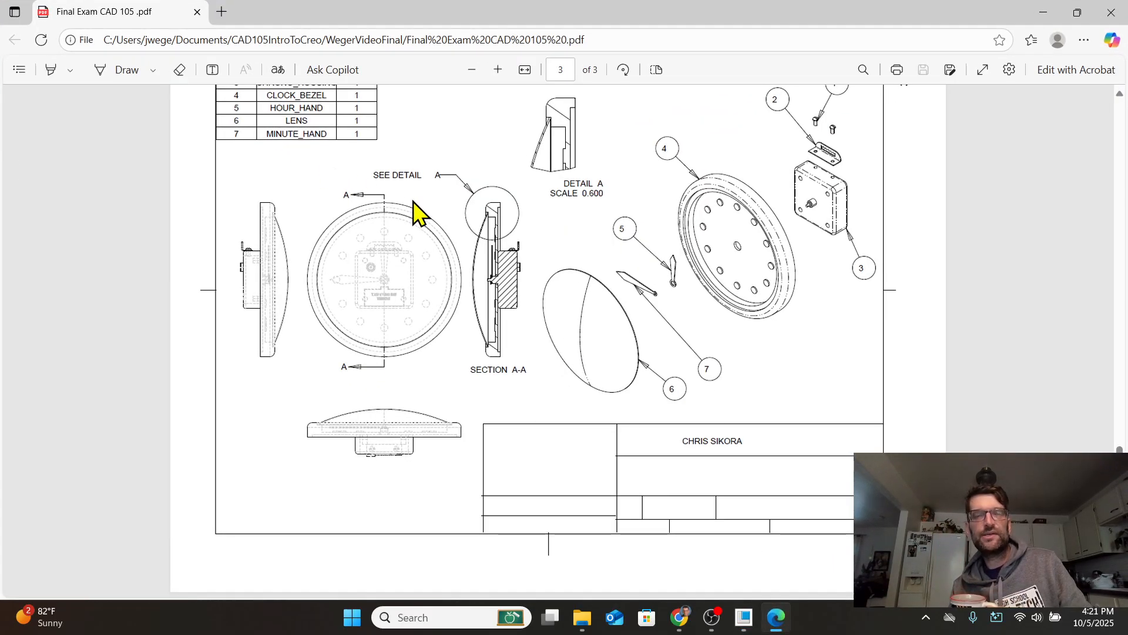
pyautogui.scroll(2, 429, 210)
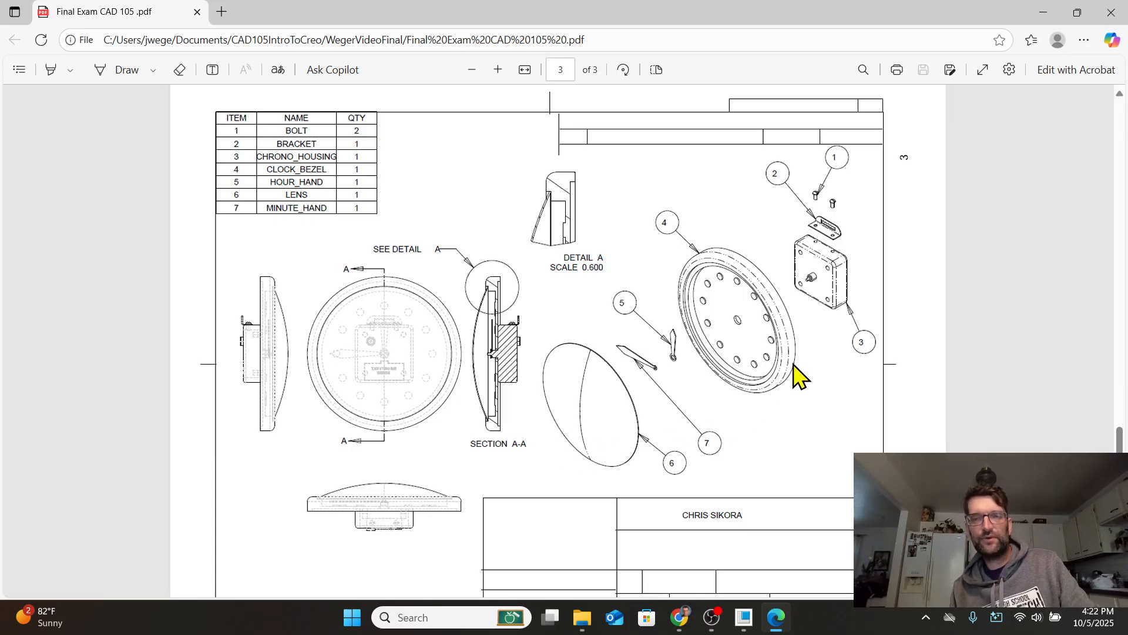
# Examine the clock assembly drawing on page 3 of the exam PDF, including the parts list, section, detail and exploded views.
pyautogui.scroll(-1, 149, 250)
pyautogui.scroll(2, 763, 270)
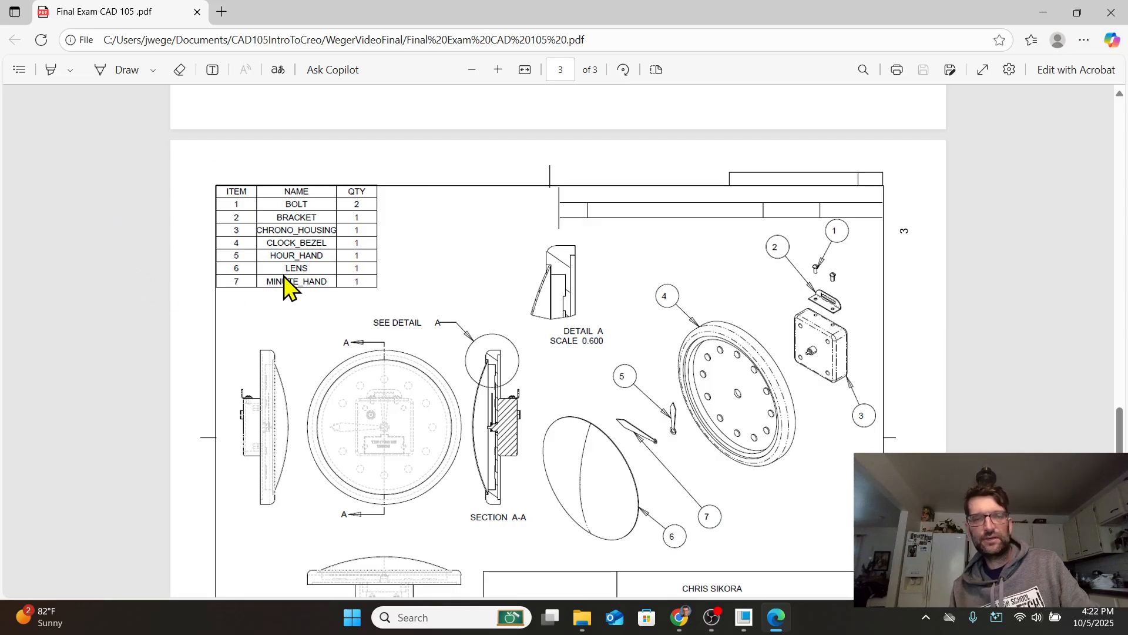
pyautogui.scroll(-3, 297, 284)
pyautogui.scroll(1, 764, 462)
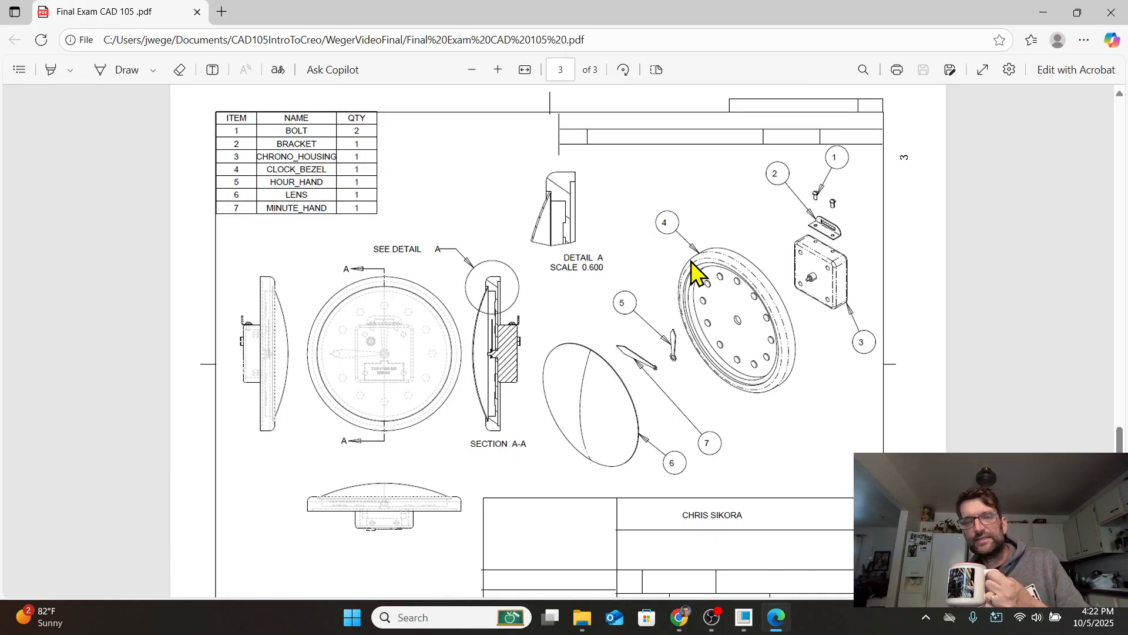
pyautogui.scroll(1, 405, 305)
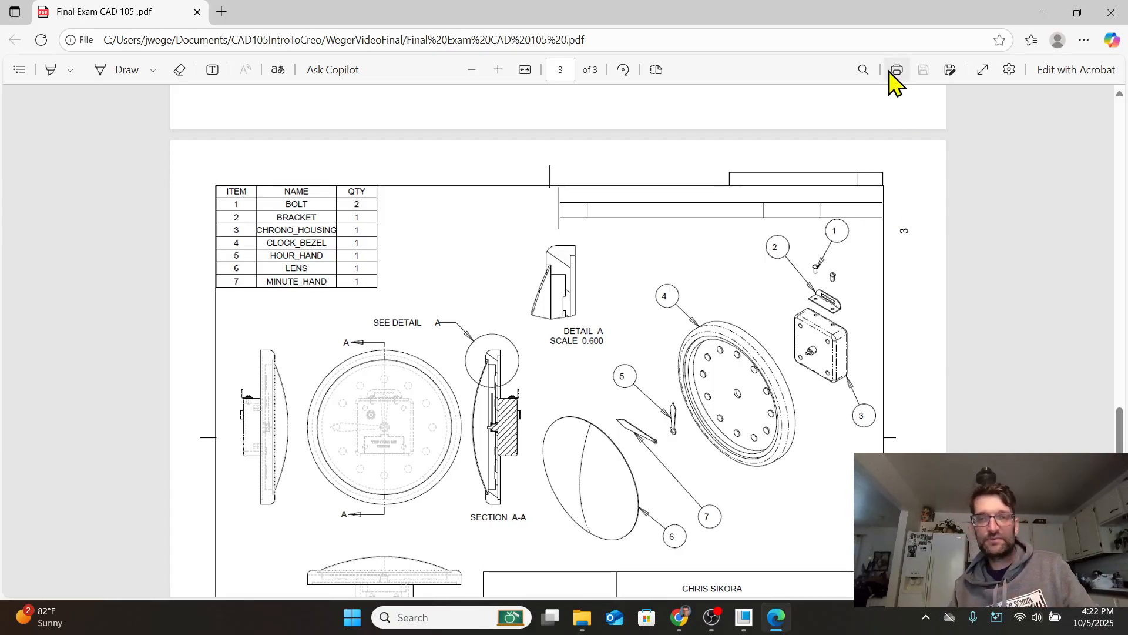
pyautogui.scroll(-3, 1029, 299)
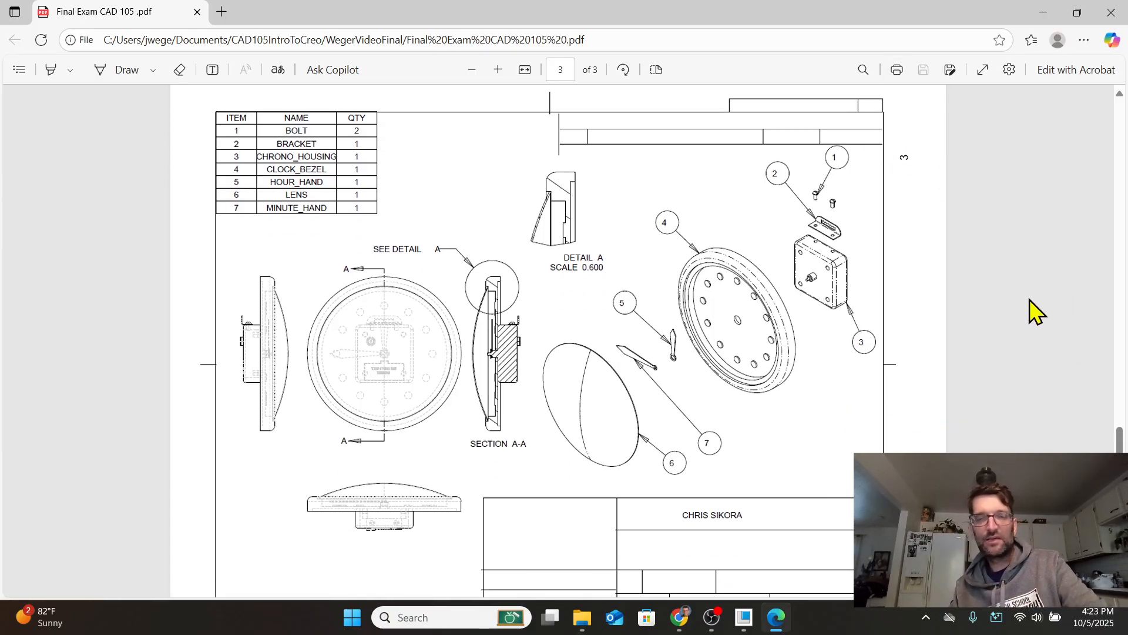
pyautogui.scroll(2, 1023, 288)
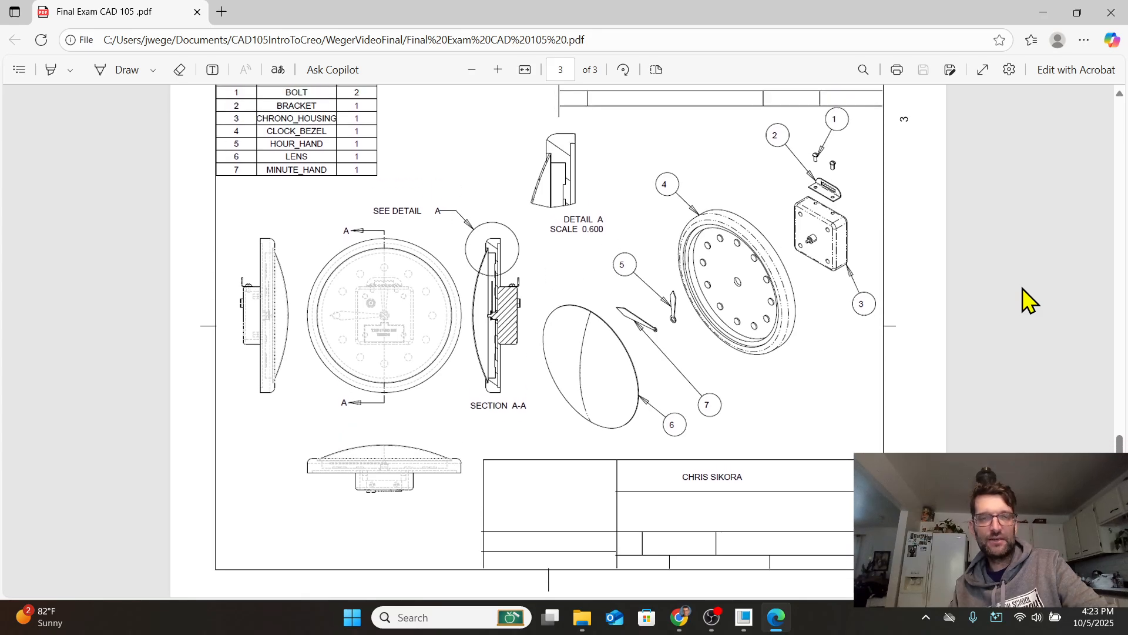
pyautogui.scroll(-2, 1037, 299)
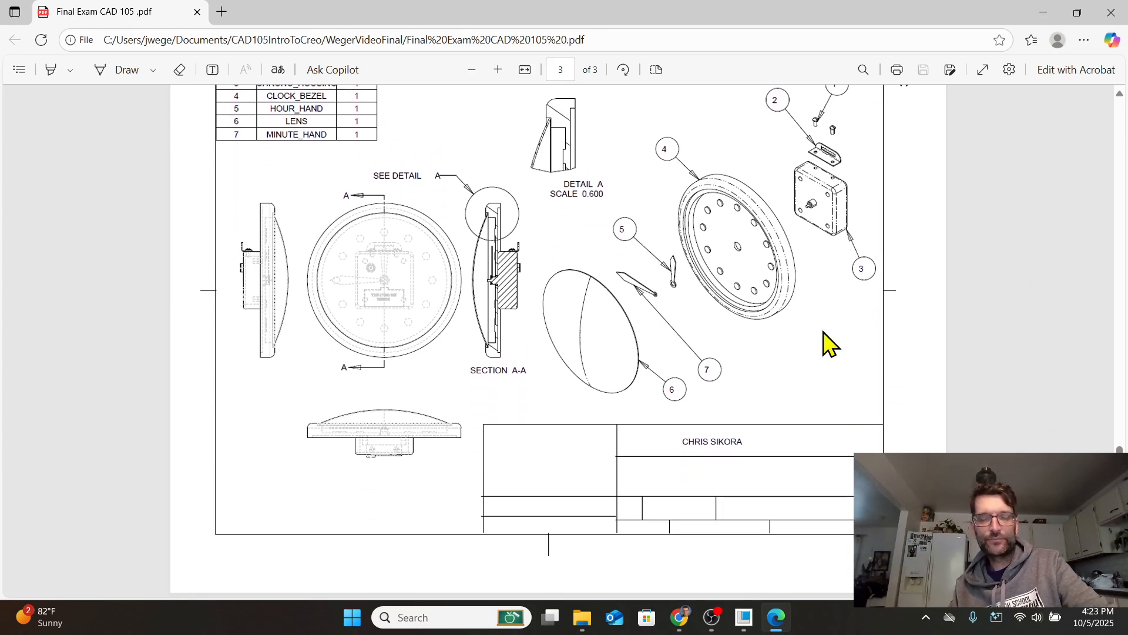
pyautogui.scroll(2, 829, 343)
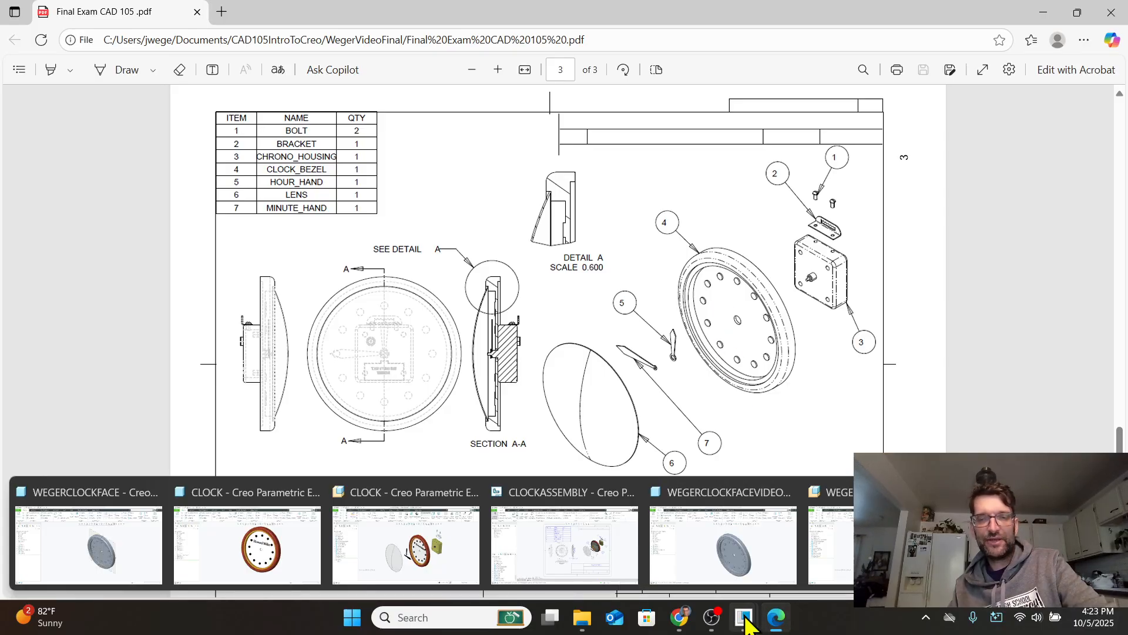
# Switch to the Creo drawing WEGERVIDEODRAWING and place a general view with no combined state and FRONT orientation in the sheet's left half.
pyautogui.click(745, 618)
pyautogui.click(1037, 544)
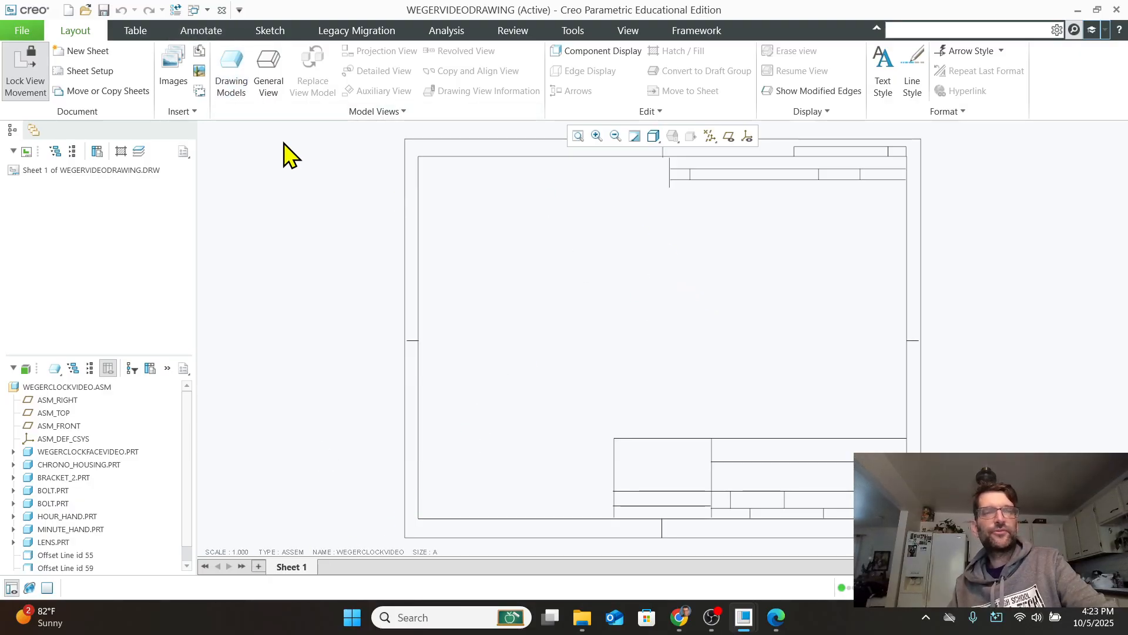
pyautogui.click(269, 74)
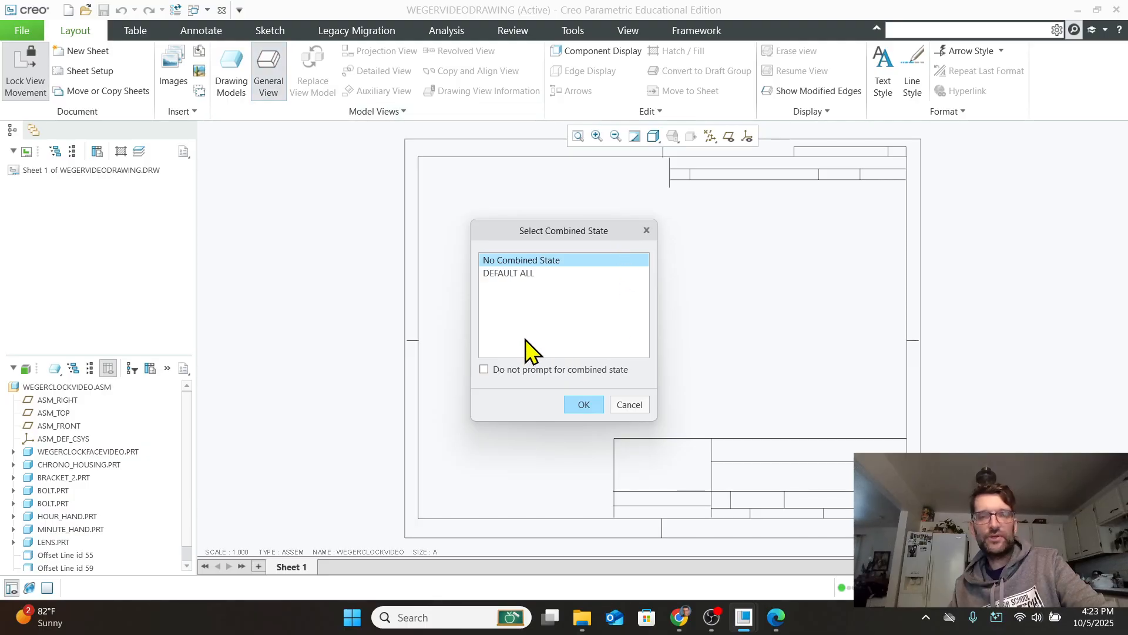
pyautogui.click(584, 404)
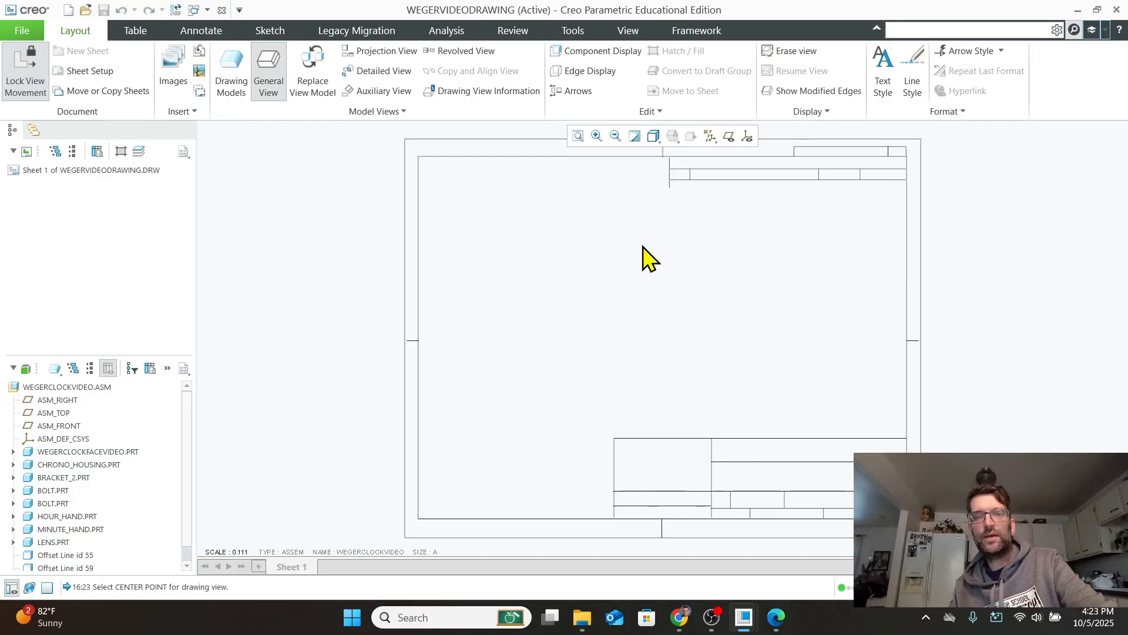
pyautogui.click(524, 363)
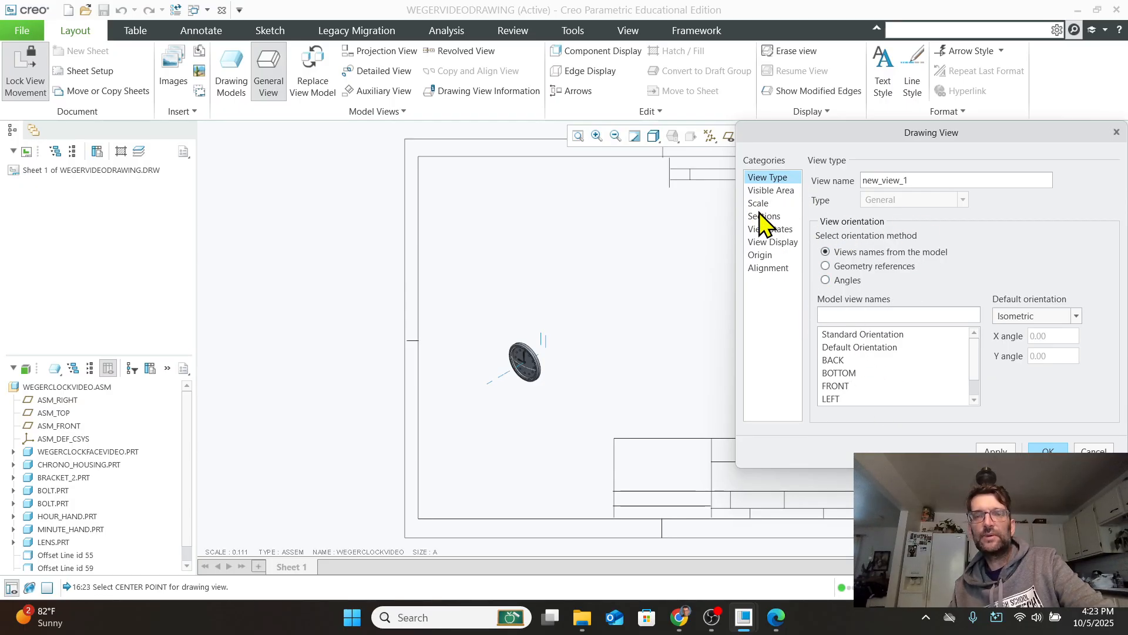
pyautogui.click(839, 388)
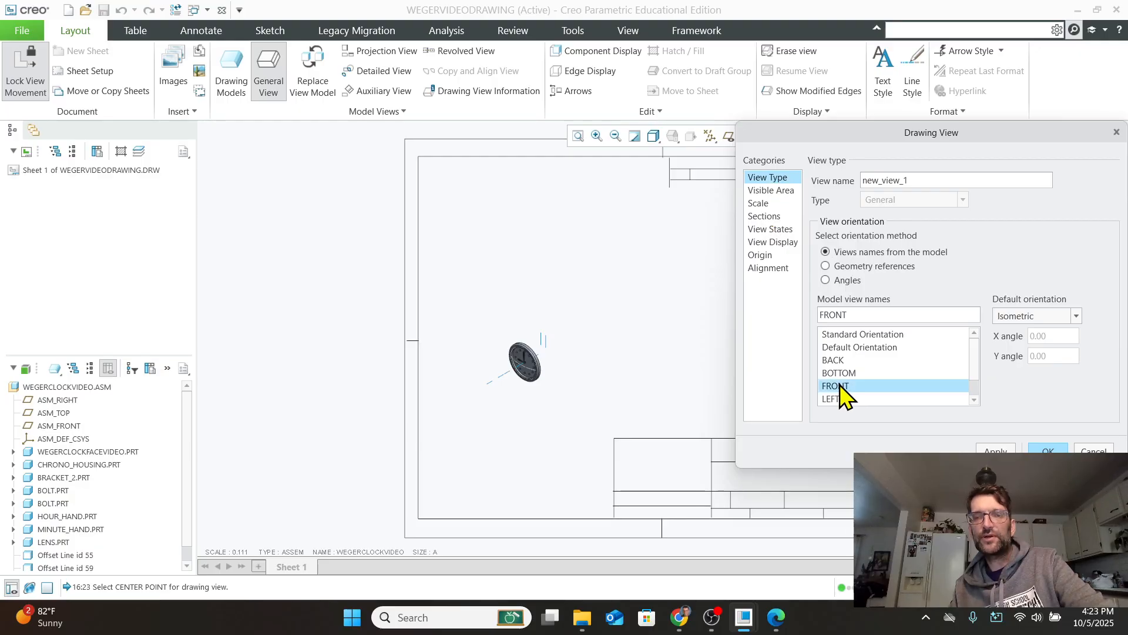
# Apply the front view's orientation and give the view a custom scale of 0.25.
pyautogui.click(759, 203)
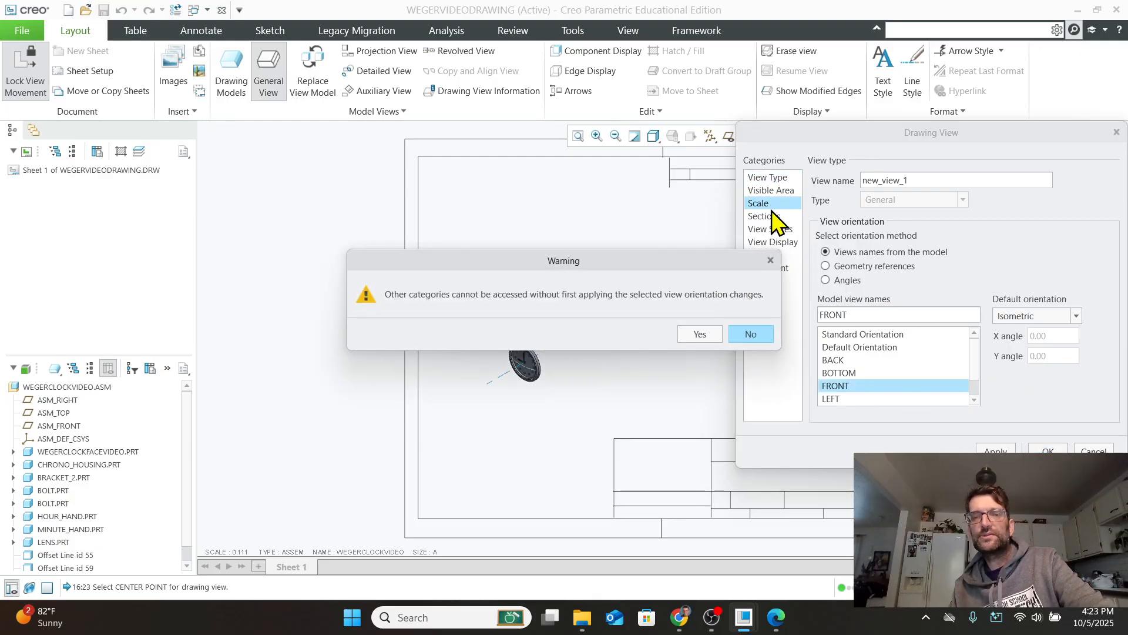
pyautogui.click(700, 335)
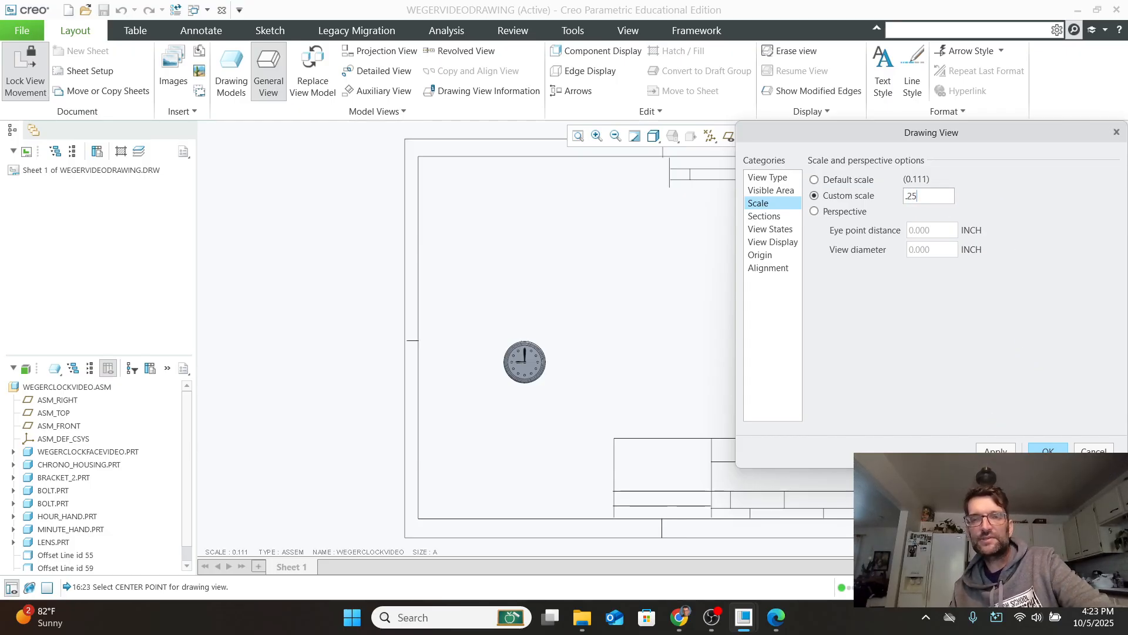
pyautogui.press('Return')
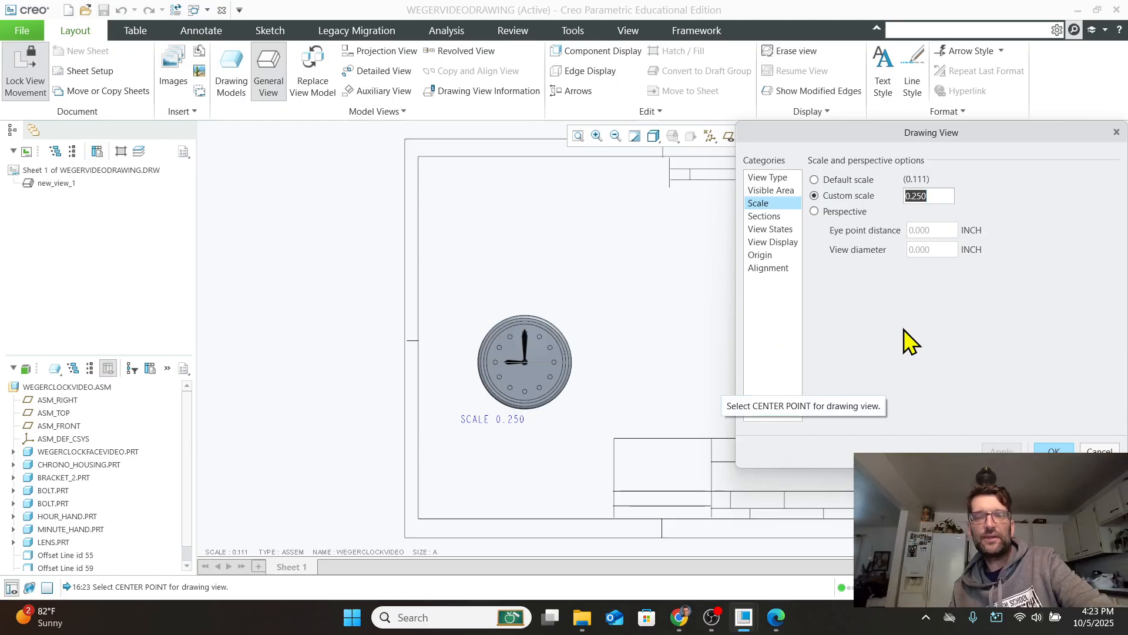
# Set the front view's display style to Hidden and its tangent edges to Phantom.
pyautogui.click(779, 242)
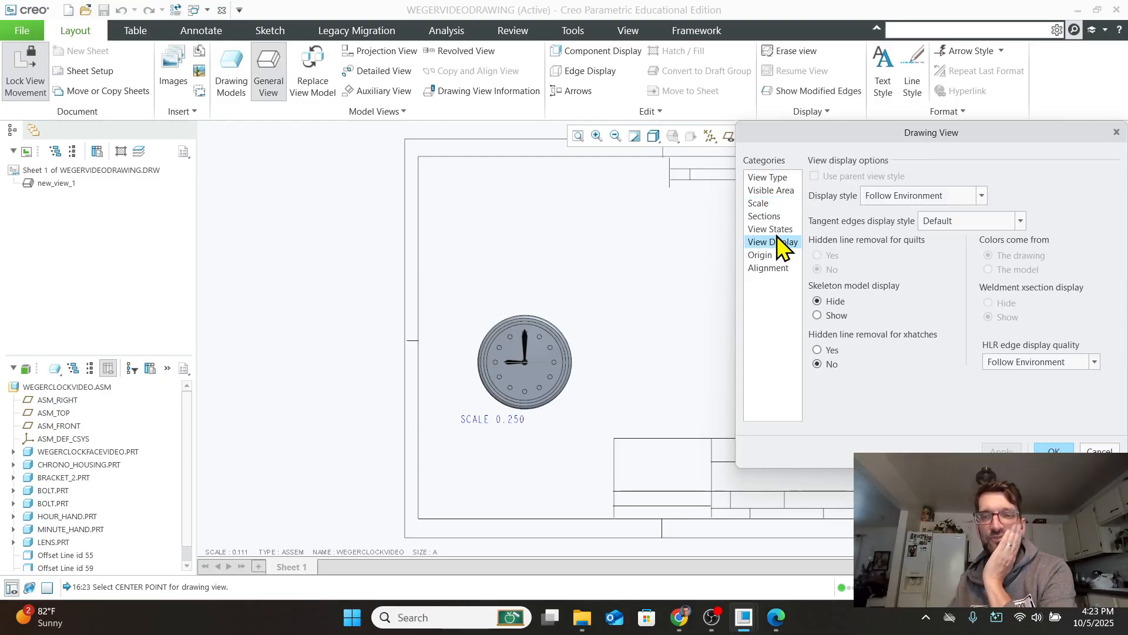
pyautogui.click(879, 195)
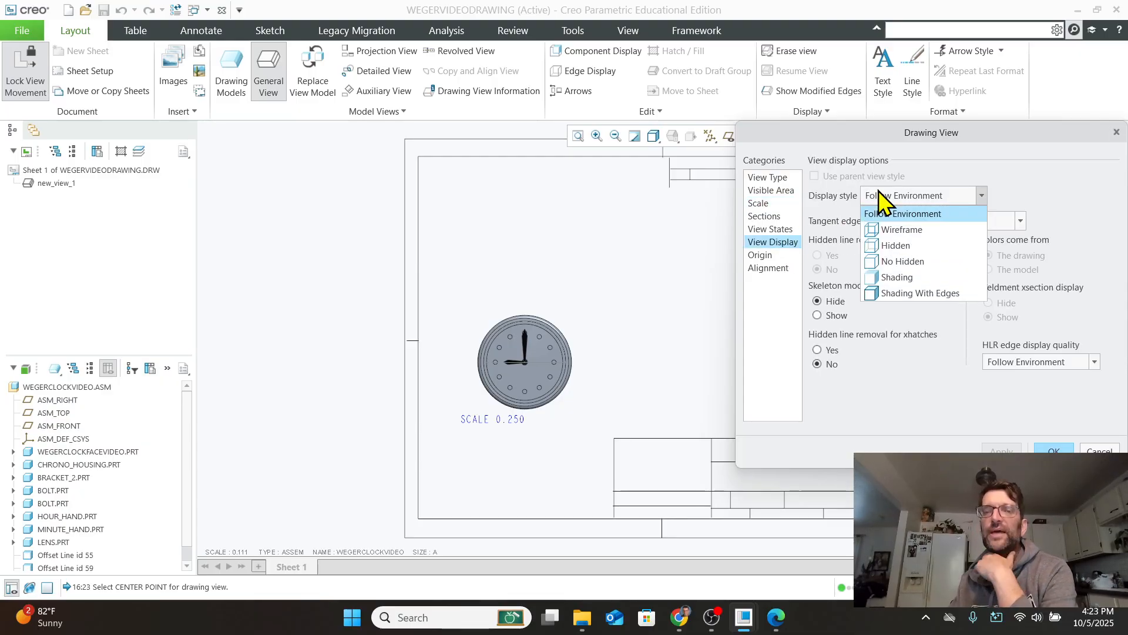
pyautogui.click(899, 246)
pyautogui.click(948, 221)
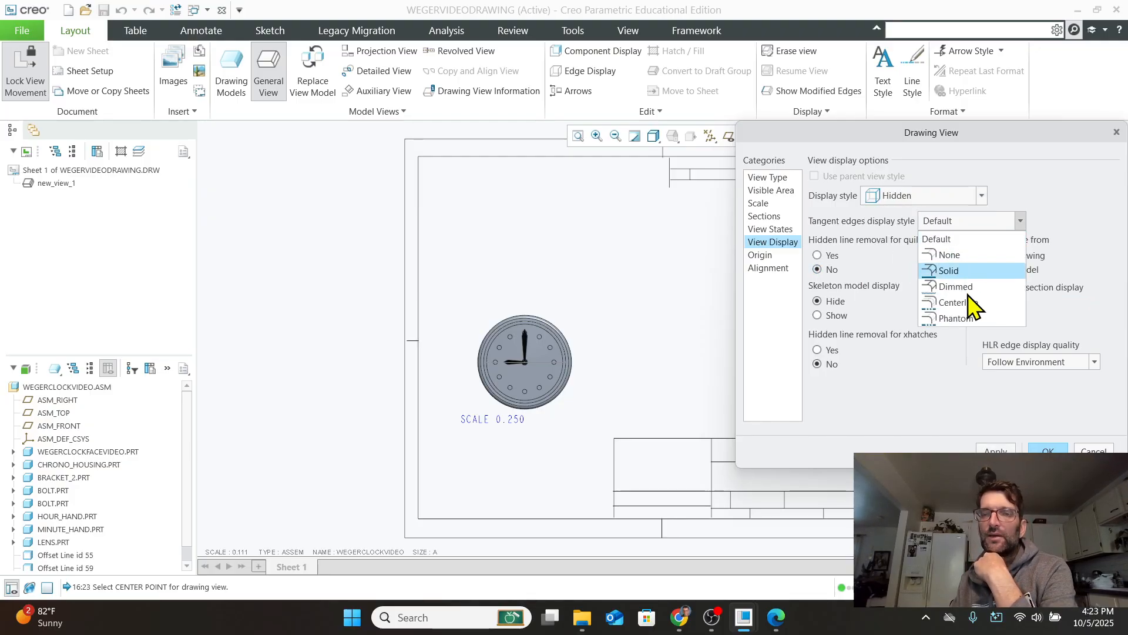
pyautogui.click(975, 319)
pyautogui.click(996, 453)
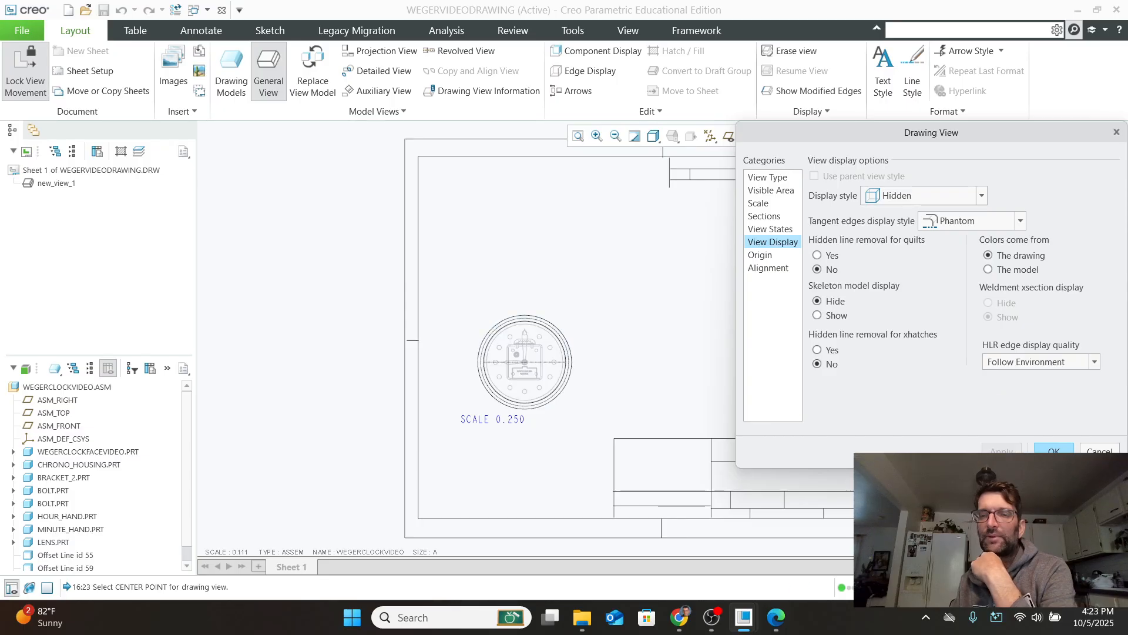
pyautogui.click(1054, 451)
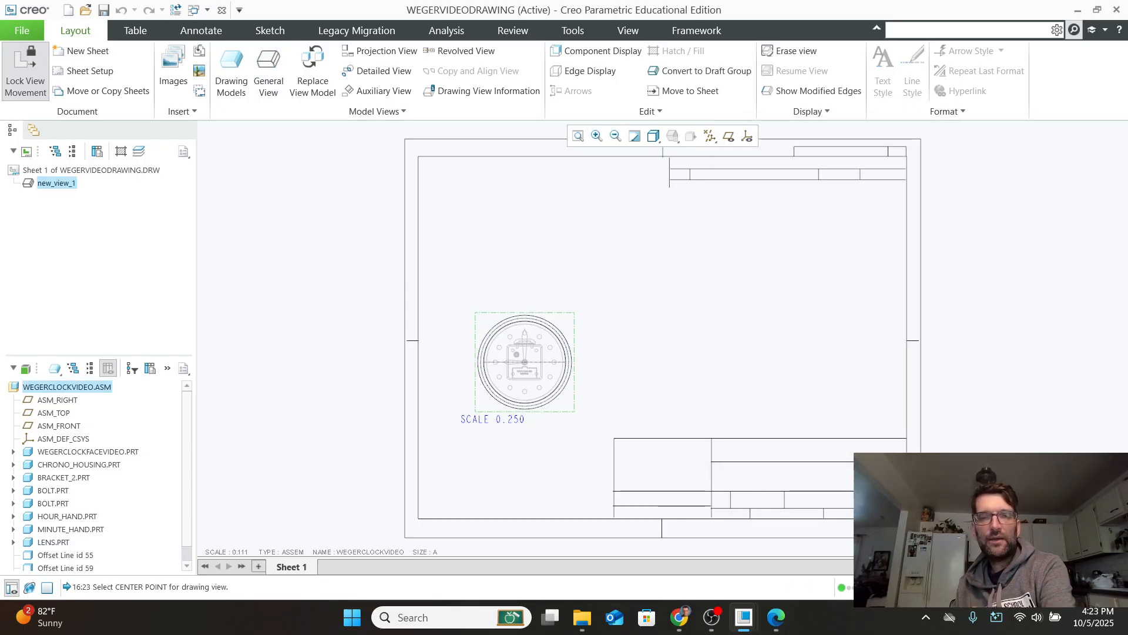
# Delete the scale note below the front view and set the drawing sheet's scale to 0.25.
pyautogui.click(497, 420)
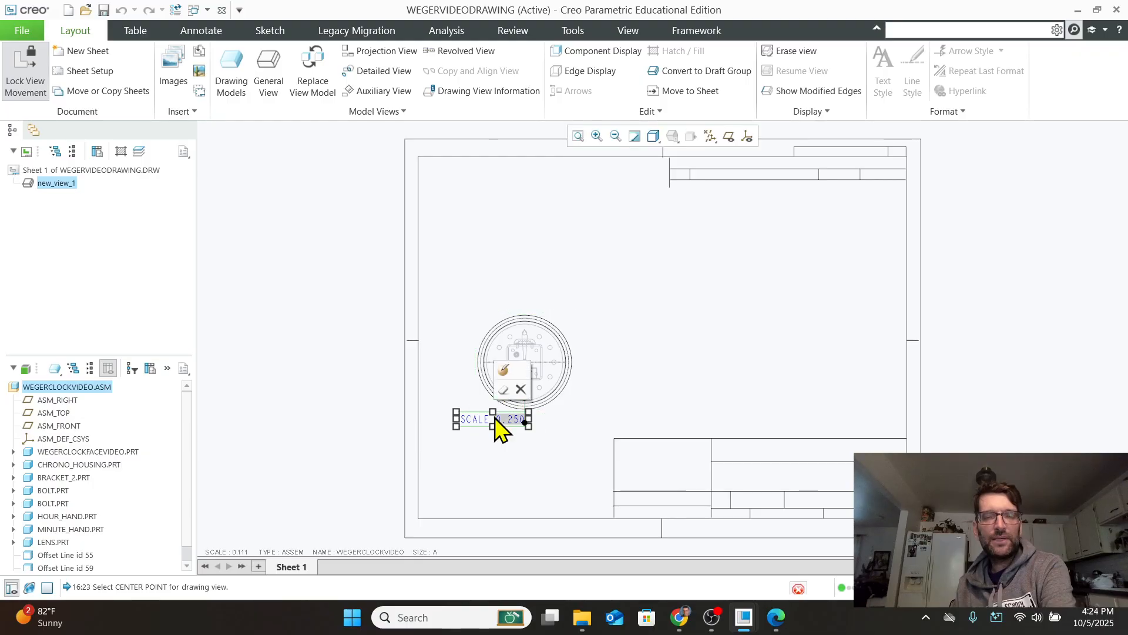
pyautogui.click(521, 389)
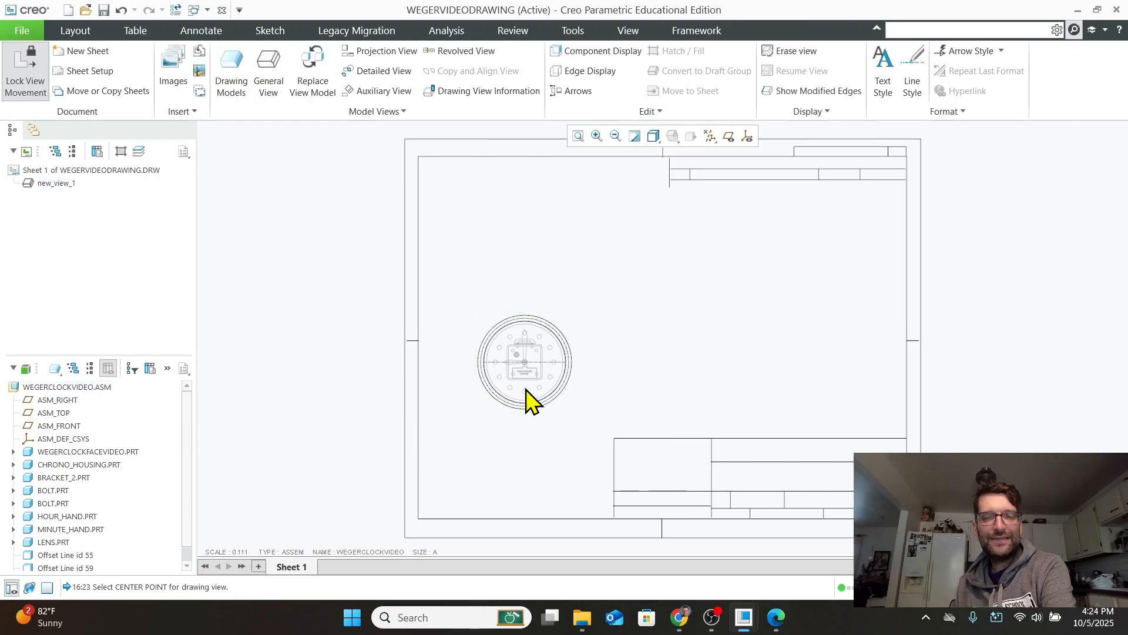
pyautogui.doubleClick(239, 552)
pyautogui.write('.')
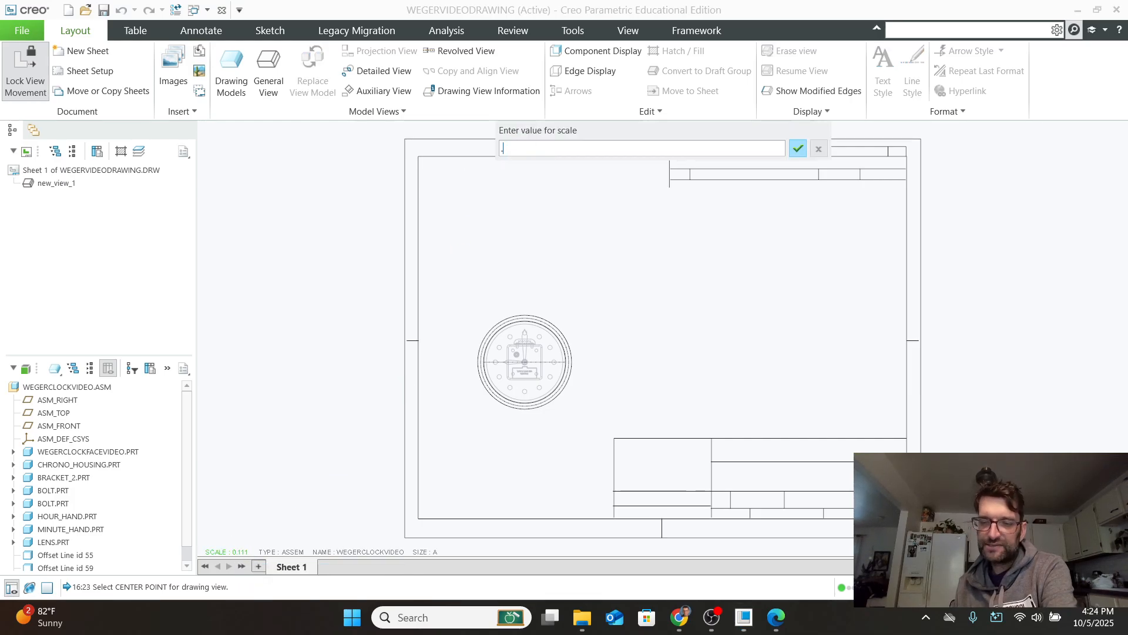
pyautogui.write('25')
pyautogui.press('Return')
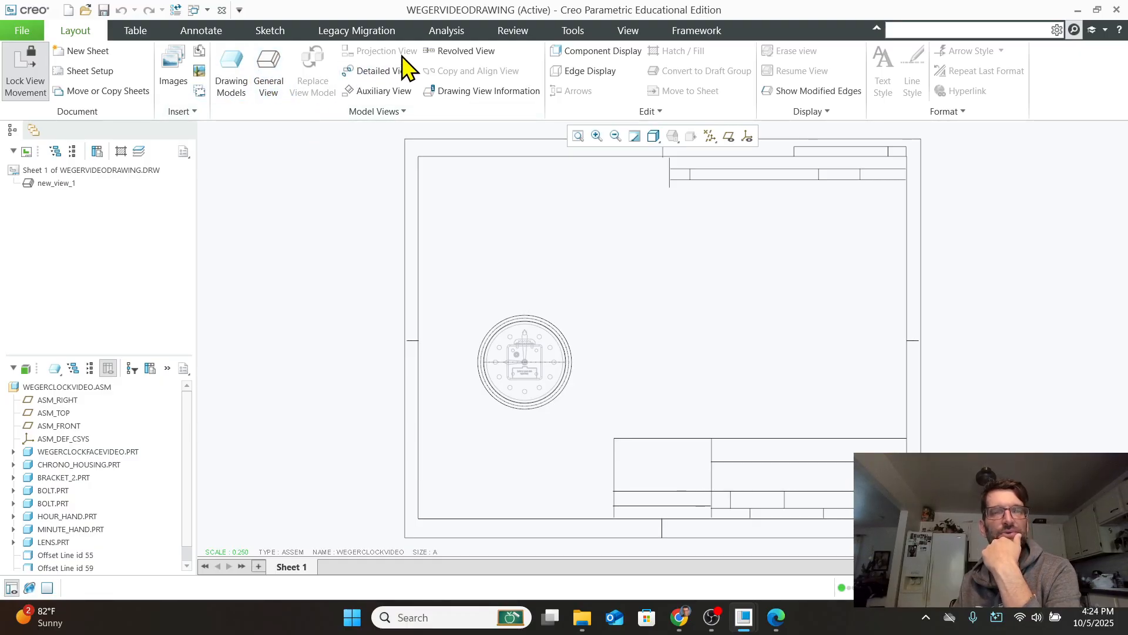
# Create two projection views from the front view, one below it and one to its right.
pyautogui.click(515, 346)
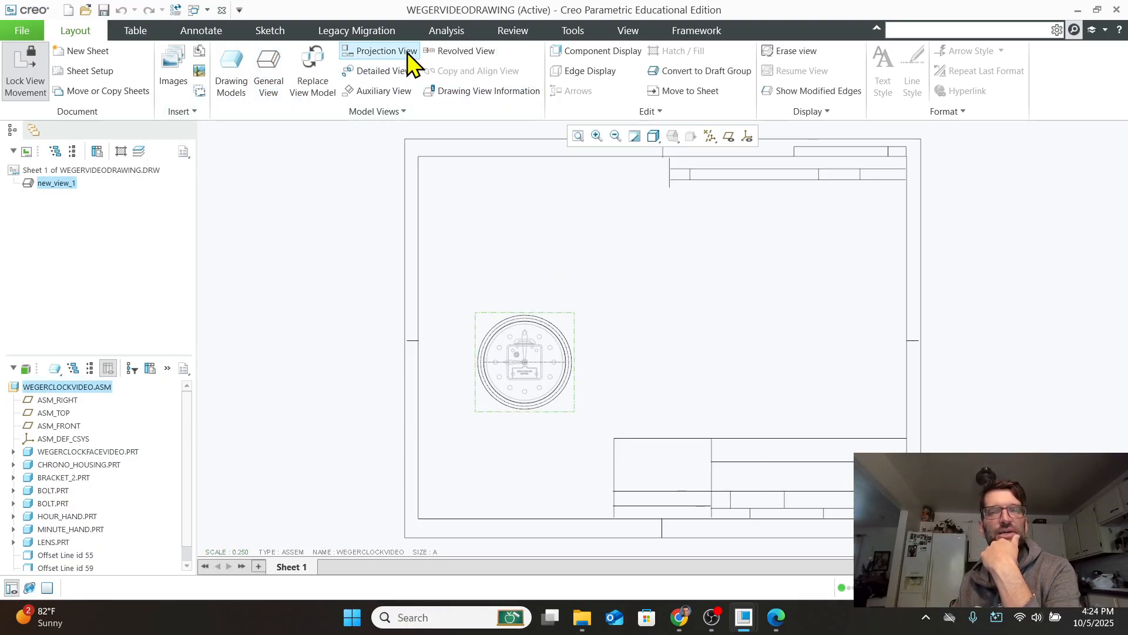
pyautogui.click(386, 52)
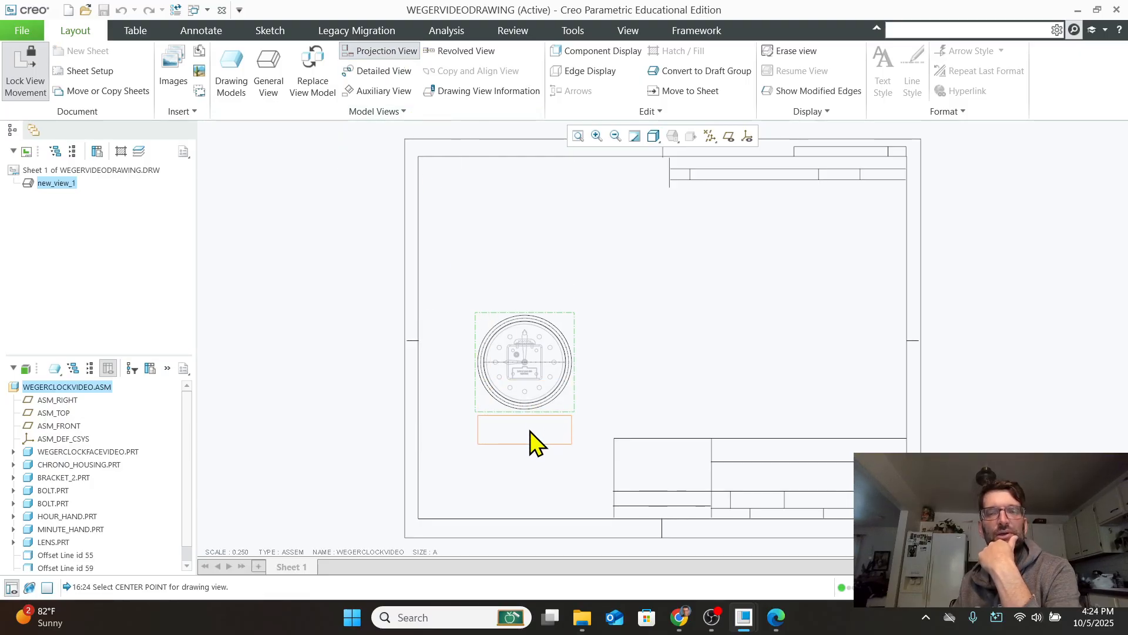
pyautogui.click(530, 456)
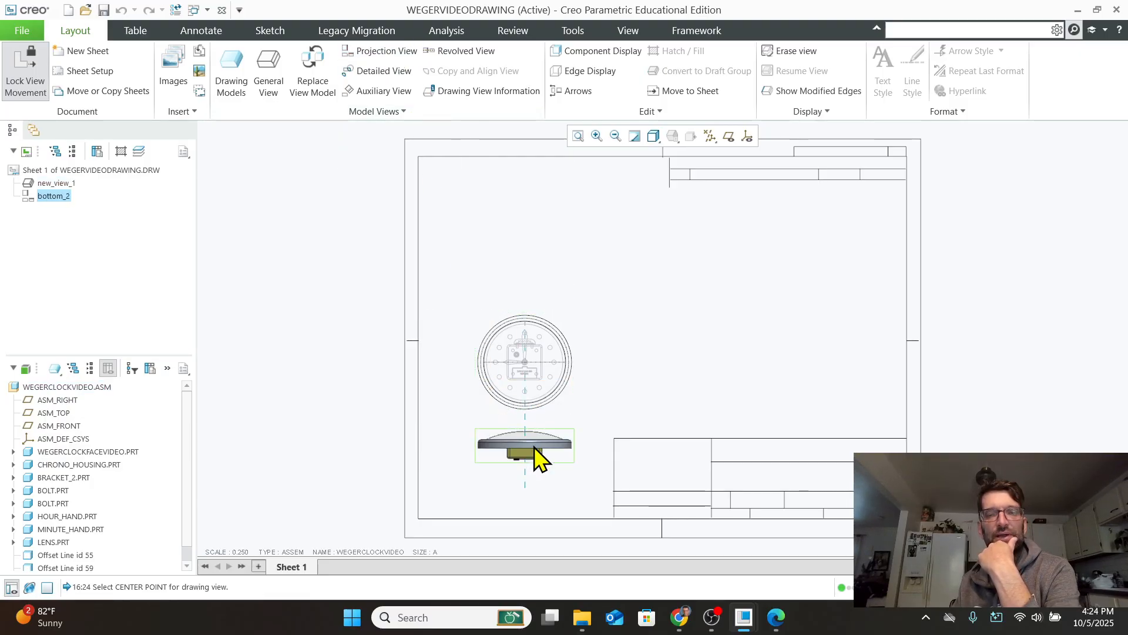
pyautogui.click(520, 356)
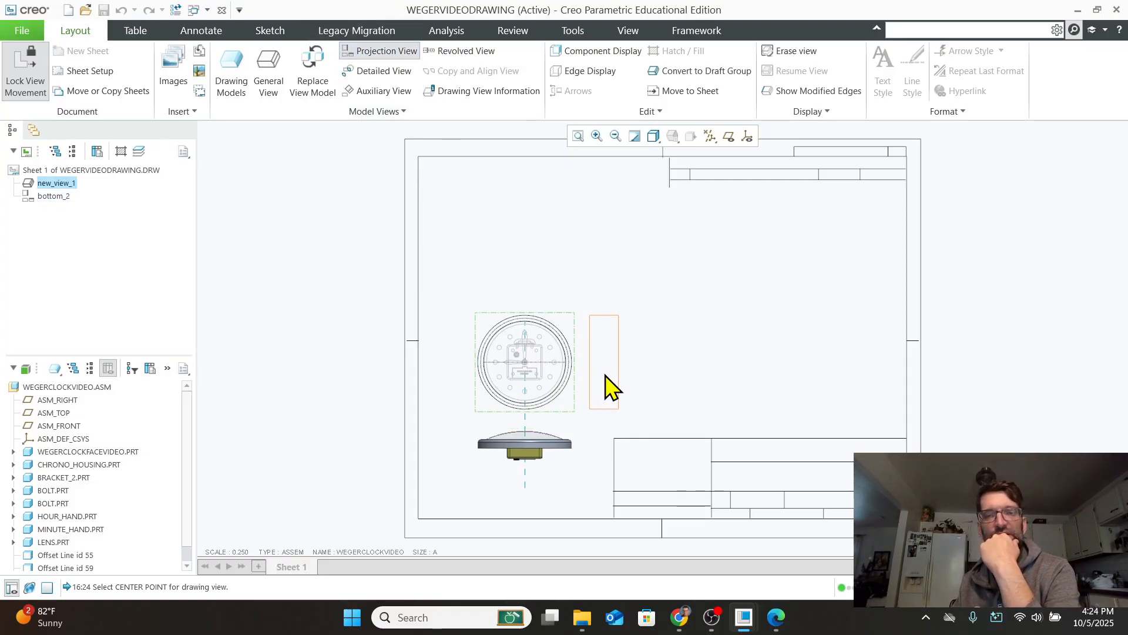
pyautogui.click(607, 385)
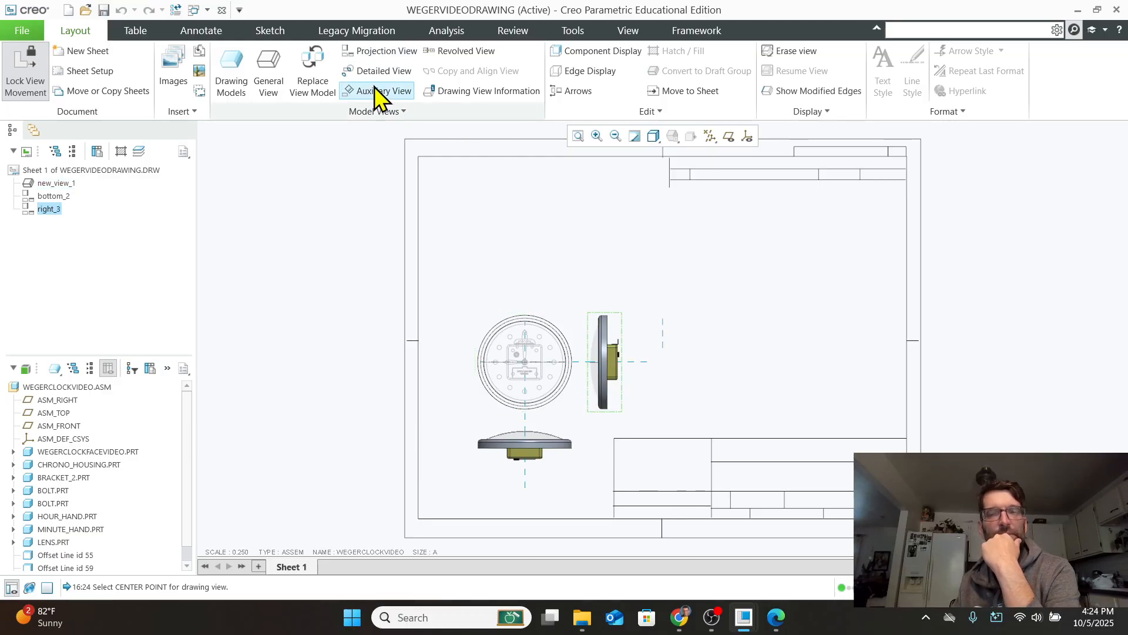
# Project another view from the front view and place it to the left.
pyautogui.click(523, 353)
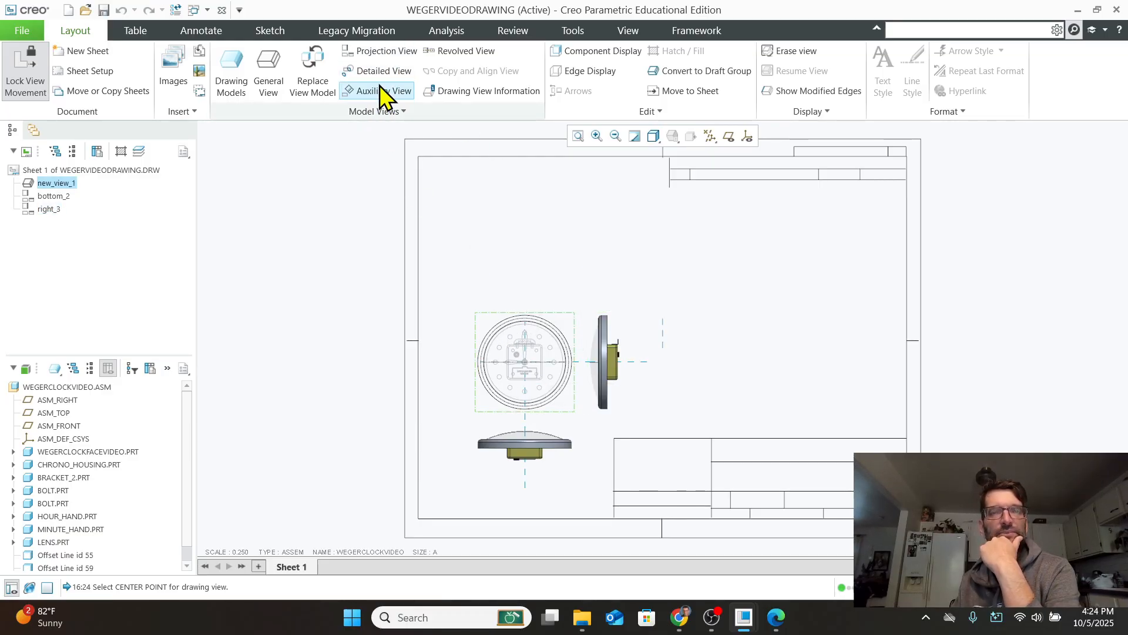
pyautogui.click(379, 51)
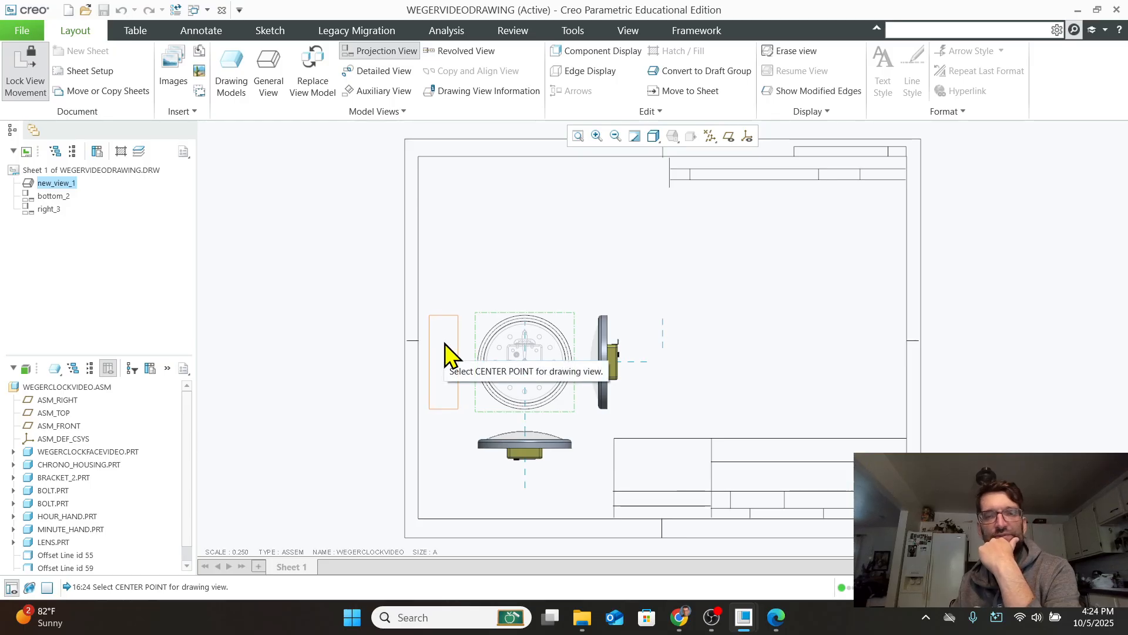
pyautogui.click(445, 352)
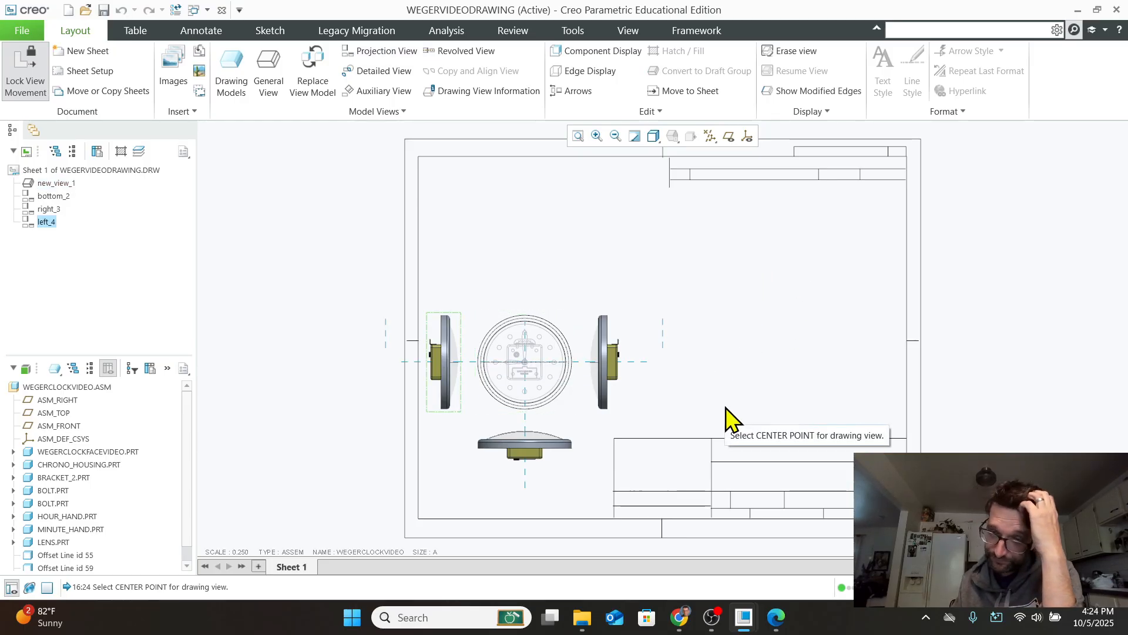
# Set the left projected view's display style to Hidden and its tangent edges to Phantom.
pyautogui.doubleClick(449, 359)
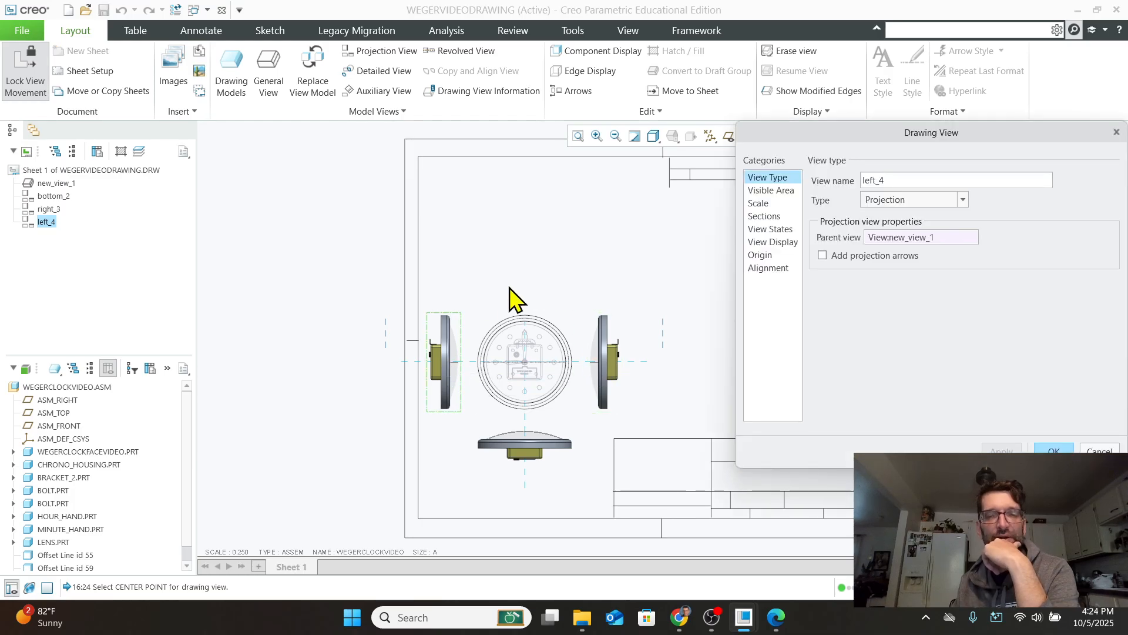
pyautogui.click(779, 243)
pyautogui.click(920, 196)
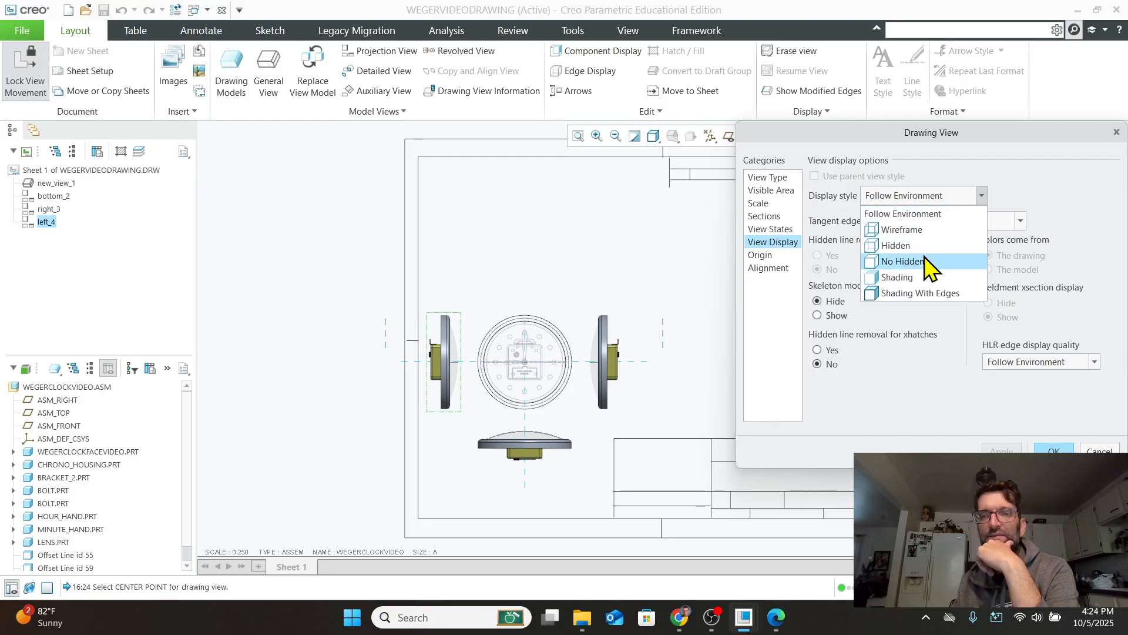
pyautogui.click(964, 242)
pyautogui.click(971, 223)
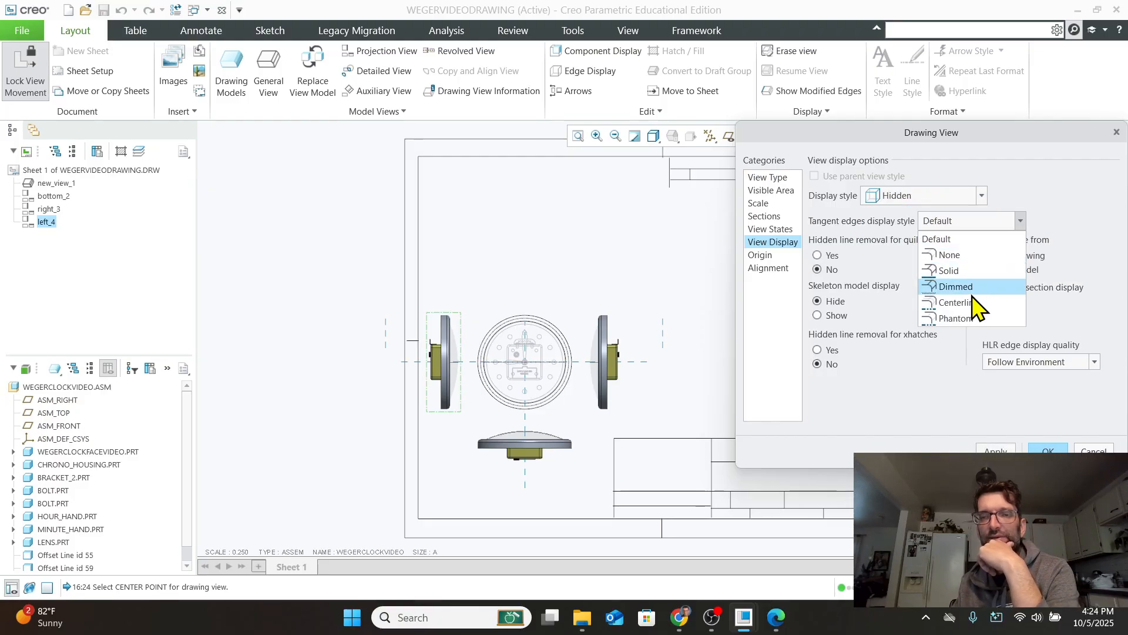
pyautogui.click(974, 318)
pyautogui.click(996, 453)
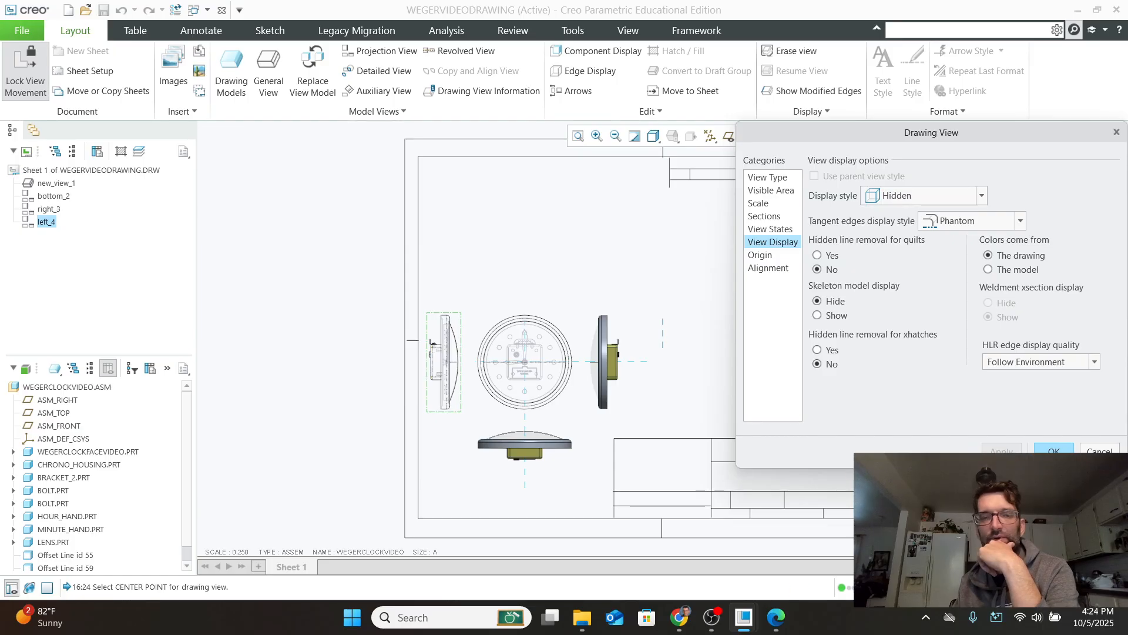
pyautogui.click(1054, 452)
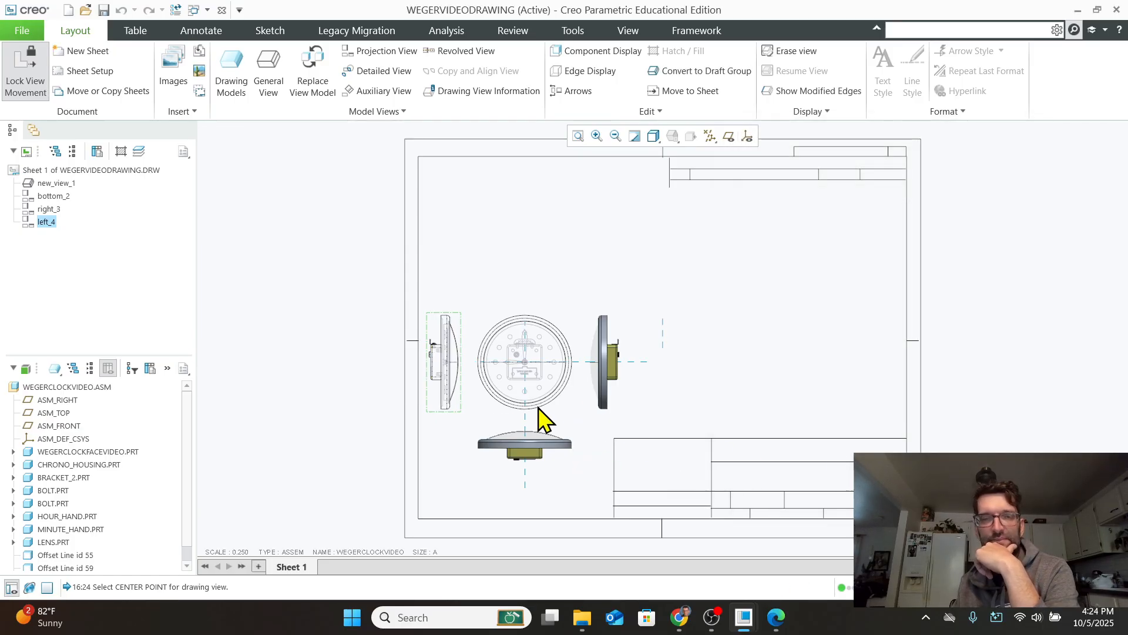
# Set the bottom projected view's display style to Hidden and its tangent edges to Phantom.
pyautogui.doubleClick(537, 441)
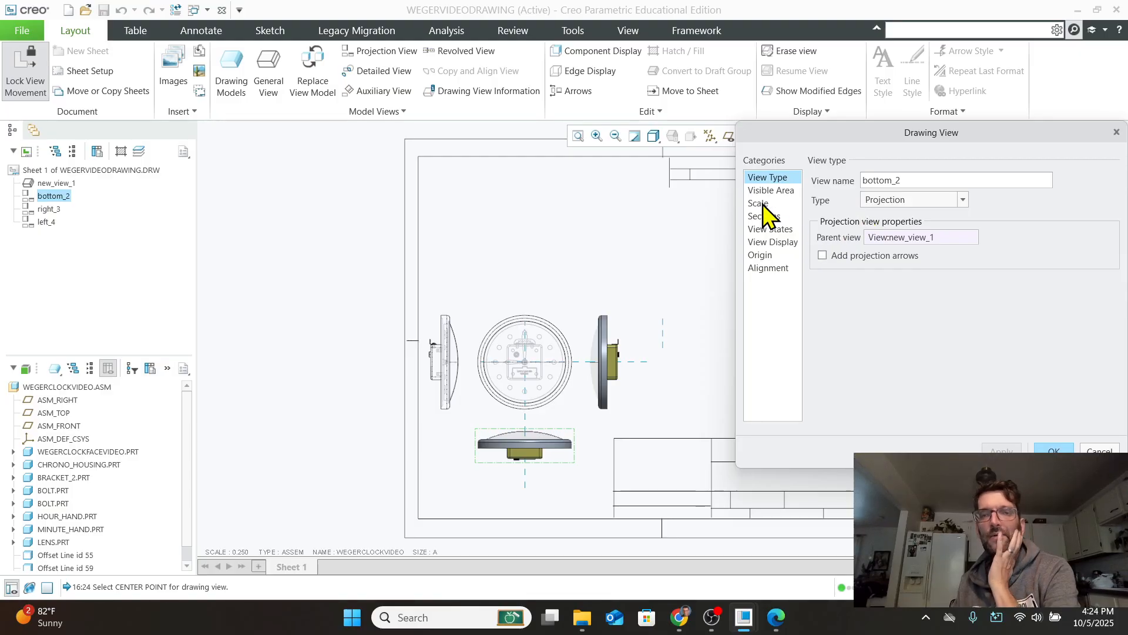
pyautogui.click(781, 241)
pyautogui.click(899, 198)
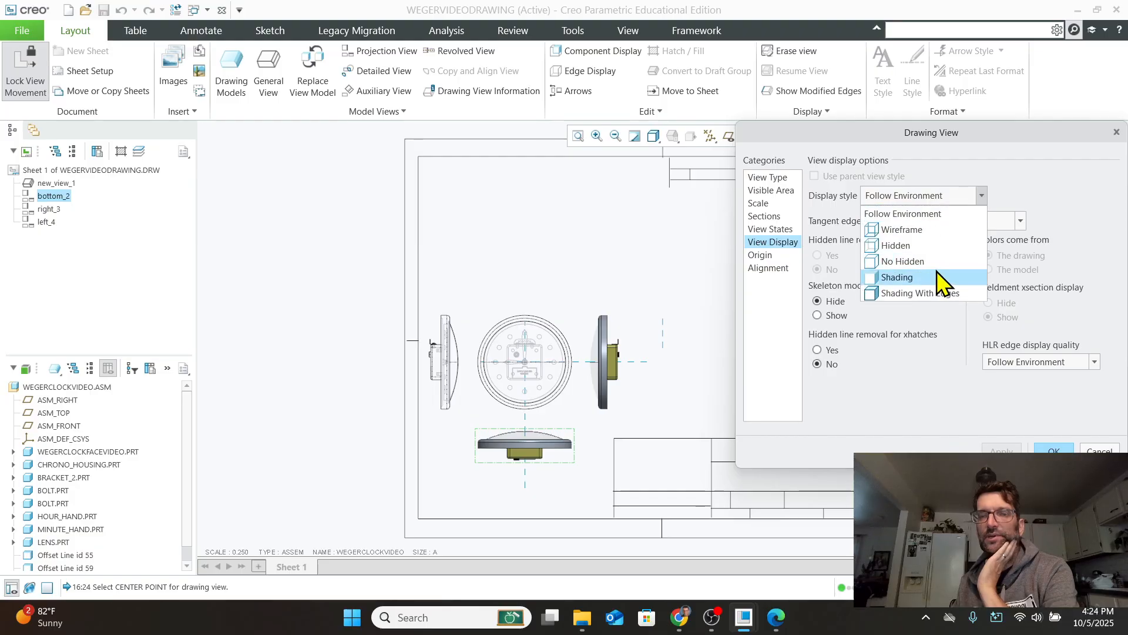
pyautogui.click(929, 250)
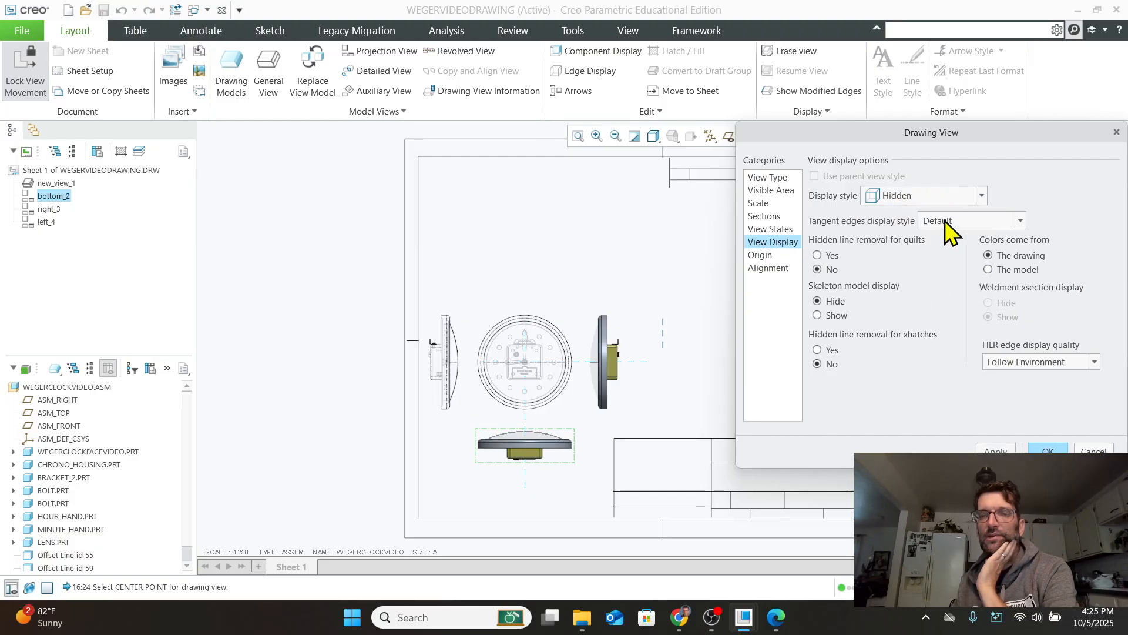
pyautogui.click(947, 222)
pyautogui.click(958, 317)
pyautogui.click(1001, 449)
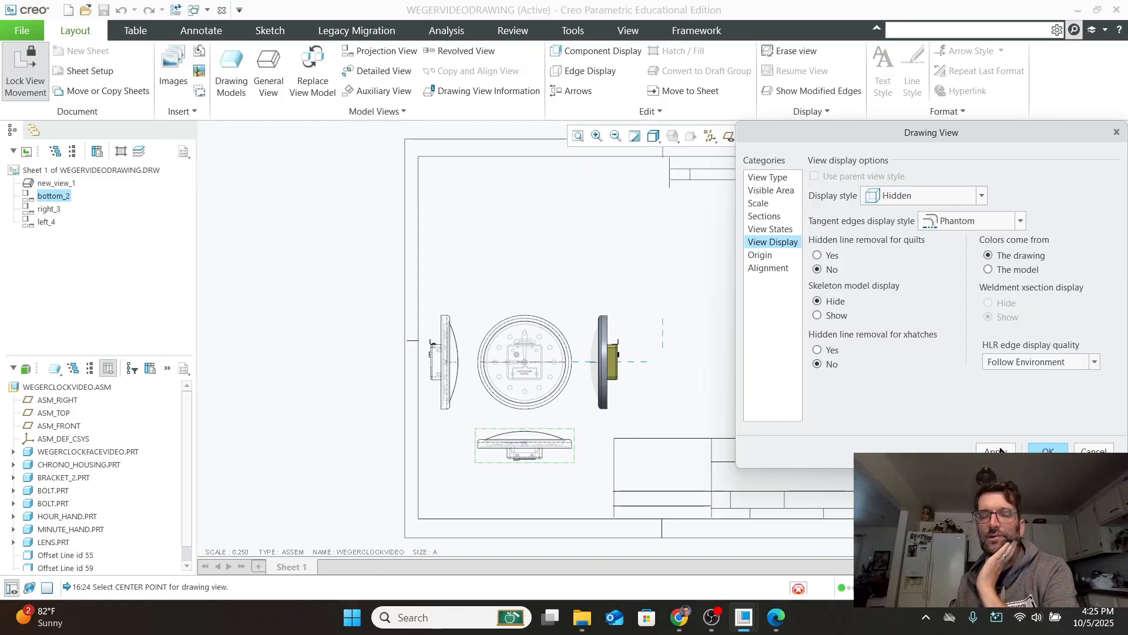
pyautogui.click(1054, 450)
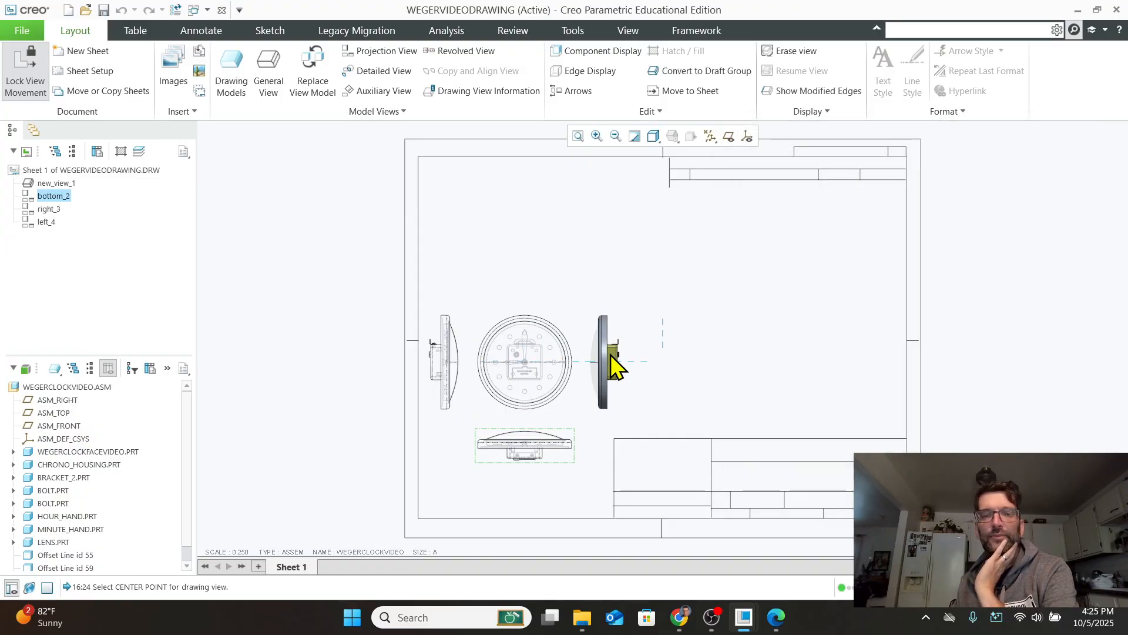
# Set the right projected view's display style to Hidden and its tangent edges to Phantom.
pyautogui.doubleClick(603, 355)
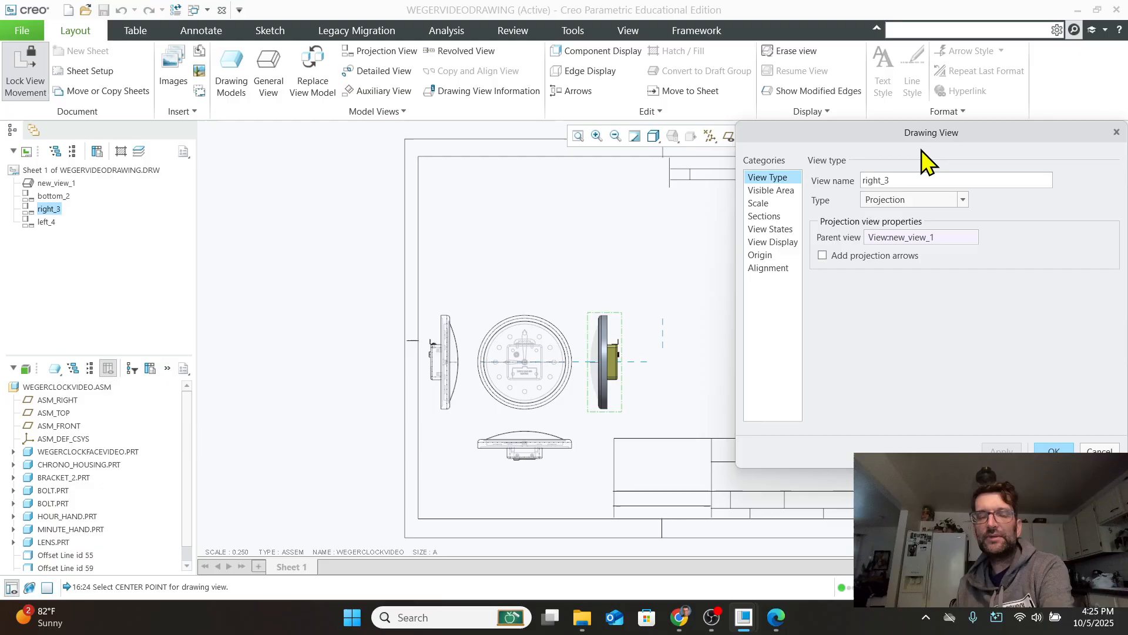
pyautogui.click(770, 217)
pyautogui.click(771, 191)
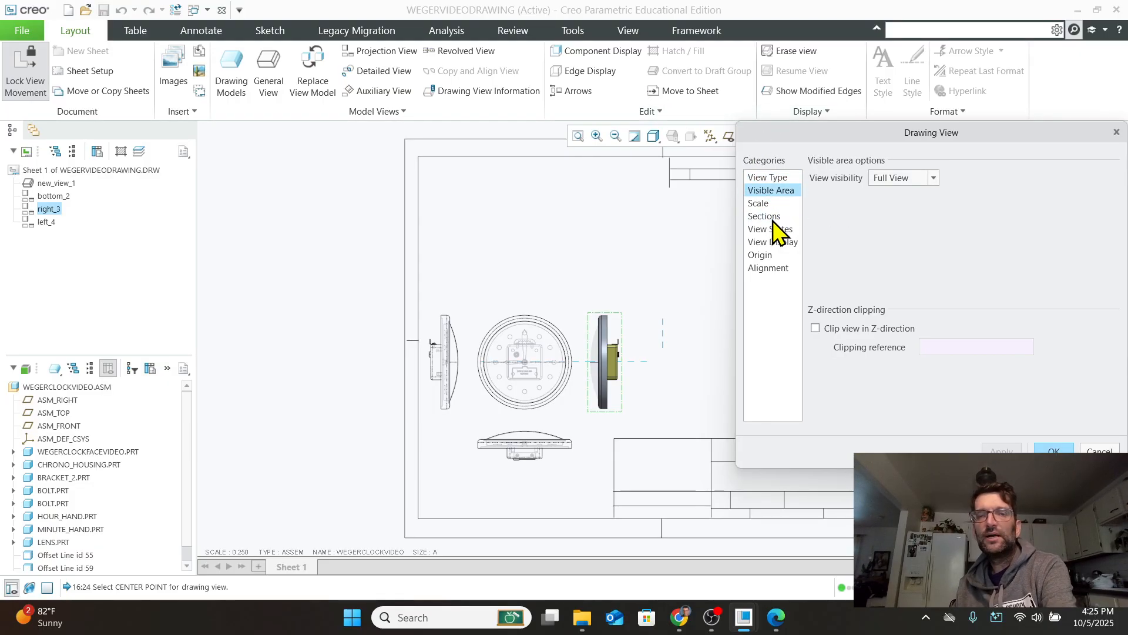
pyautogui.click(771, 217)
pyautogui.click(774, 230)
pyautogui.click(773, 242)
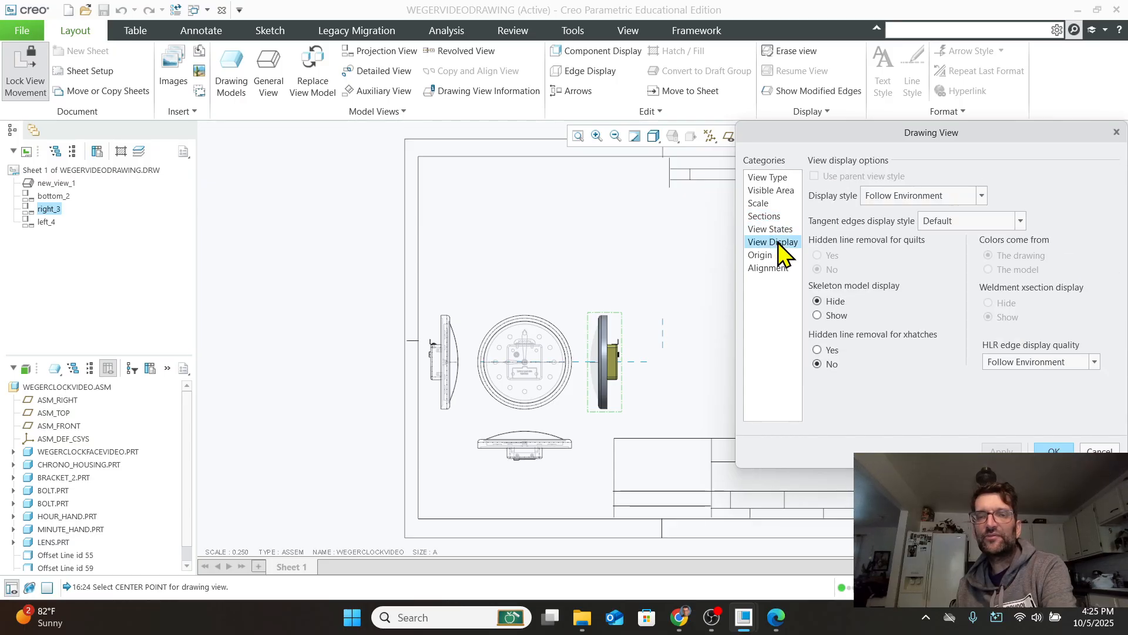
pyautogui.click(881, 200)
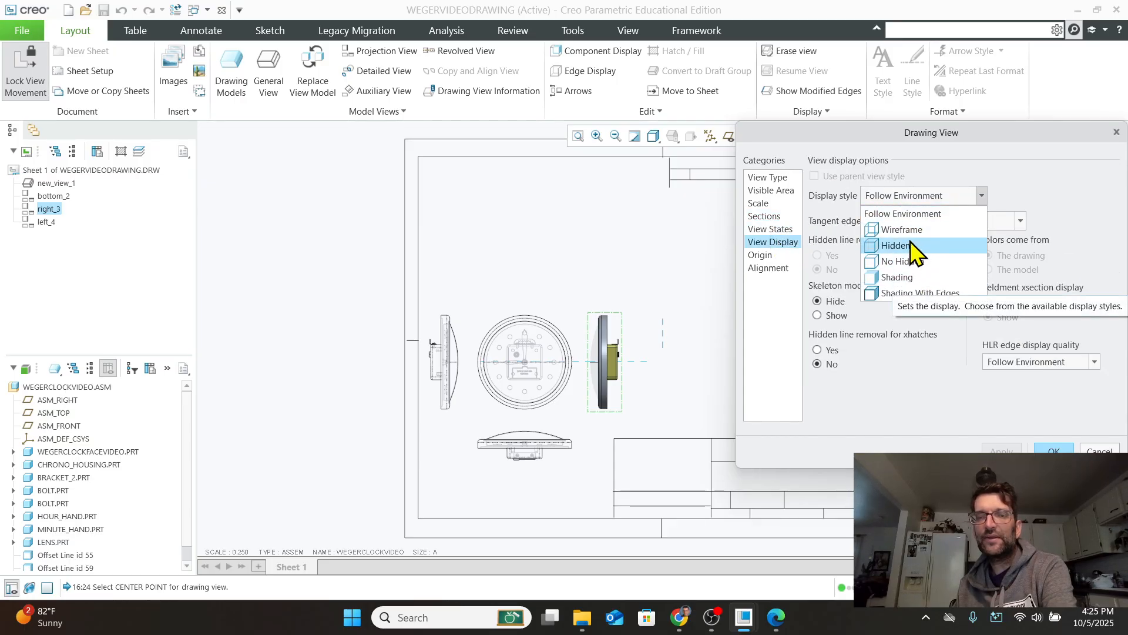
pyautogui.click(918, 249)
pyautogui.click(940, 221)
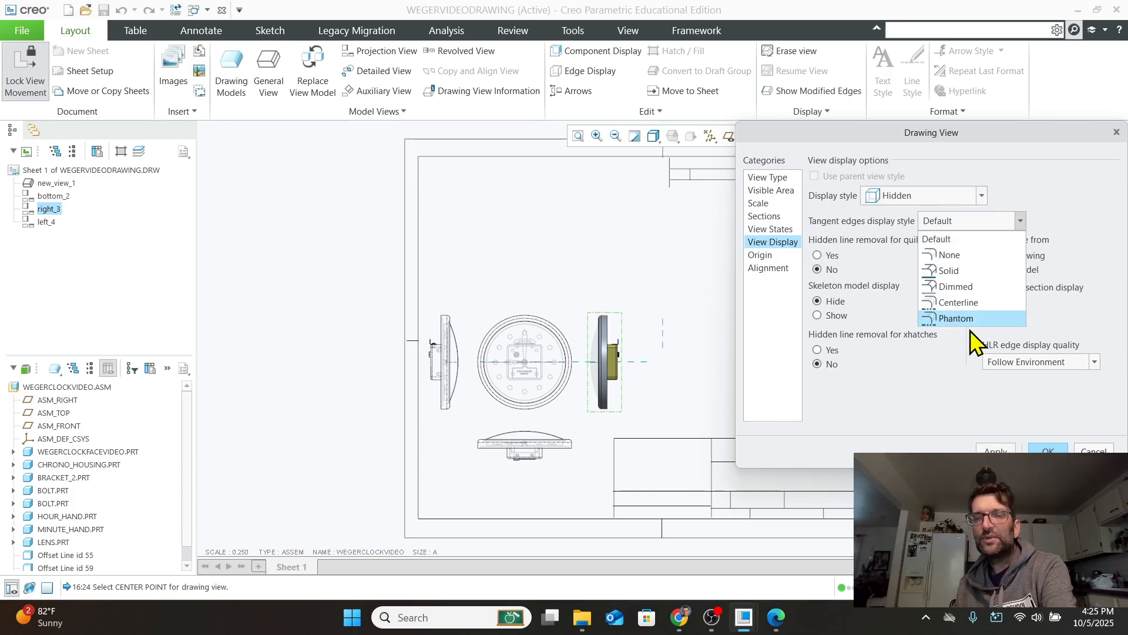
pyautogui.click(955, 315)
pyautogui.click(995, 450)
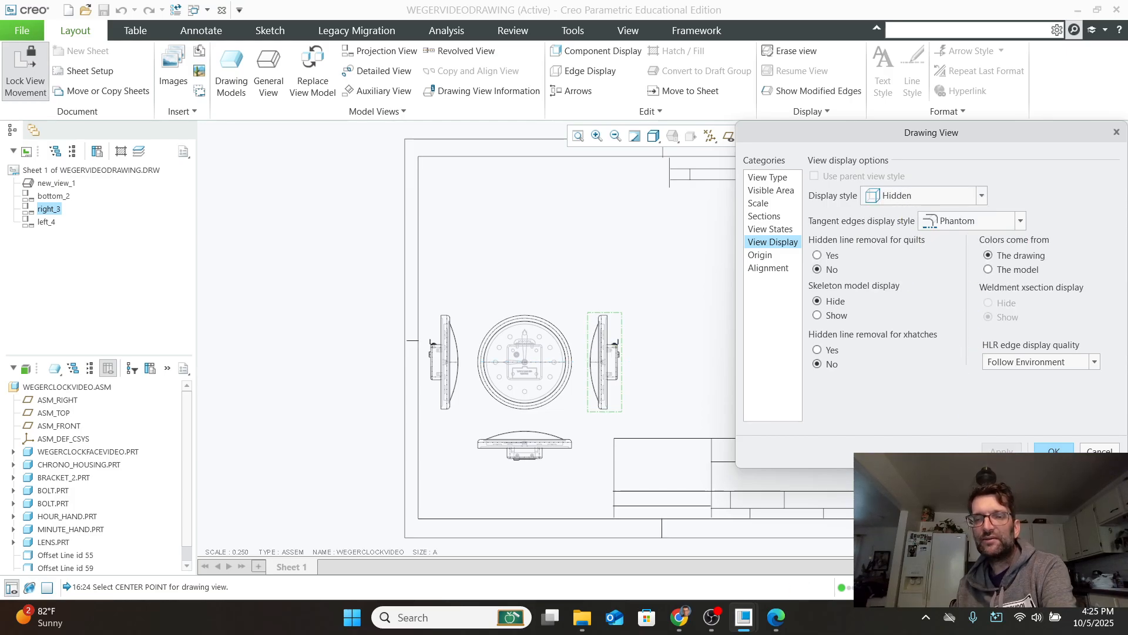
pyautogui.click(1040, 450)
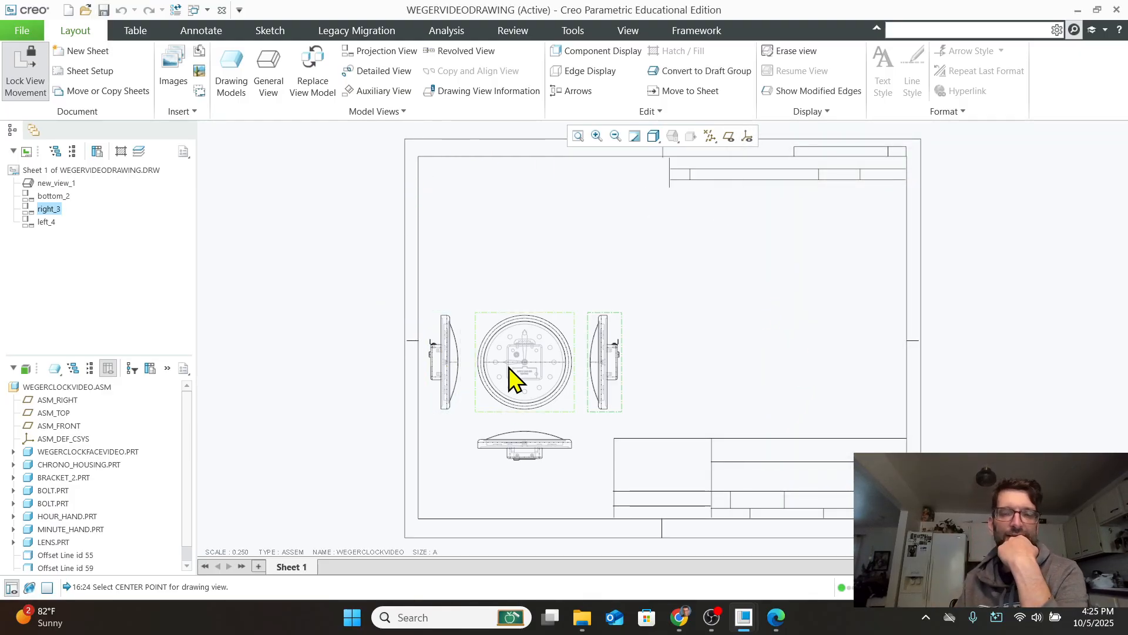
# Add a new 2D cross-section named A to the right projected view.
pyautogui.scroll(2, 513, 379)
pyautogui.scroll(-3, 543, 370)
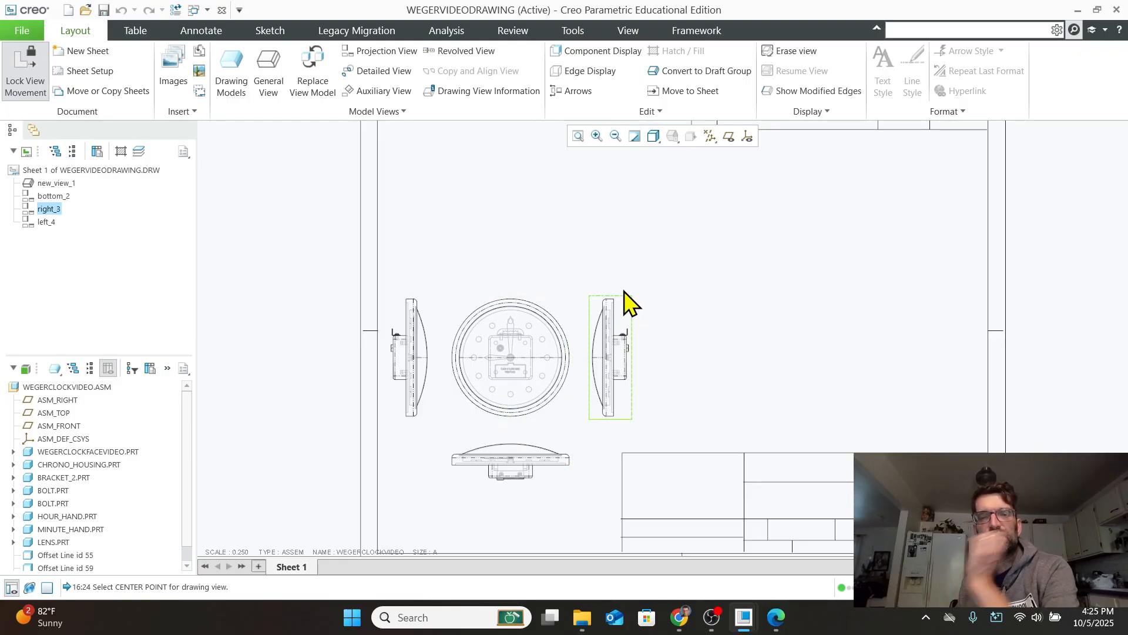
pyautogui.click(607, 341)
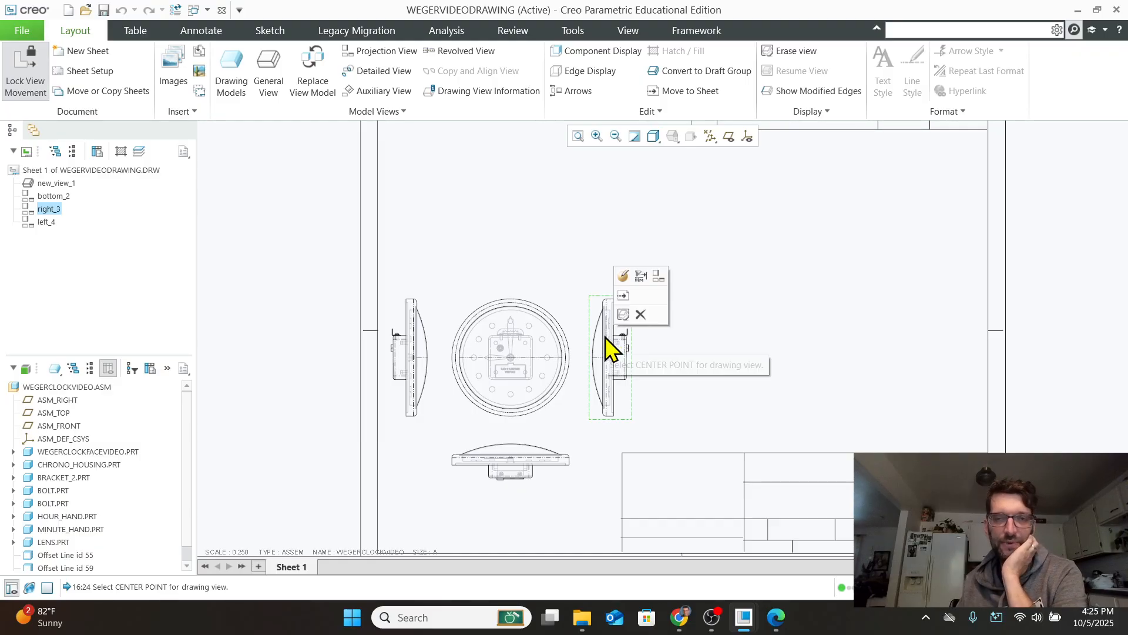
pyautogui.click(609, 357)
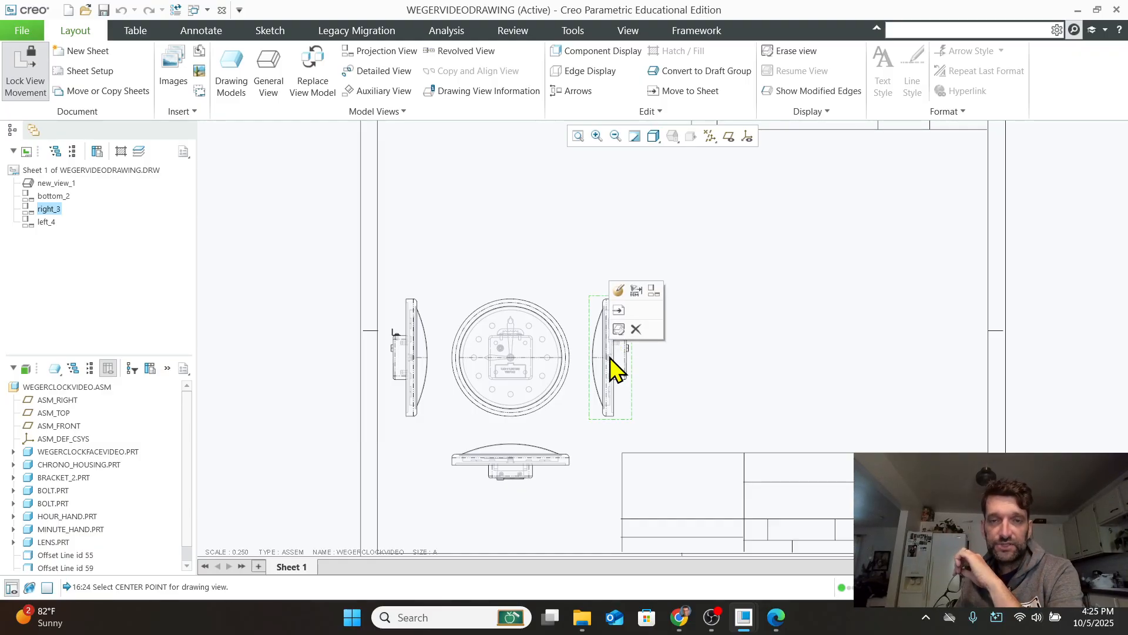
pyautogui.click(611, 369)
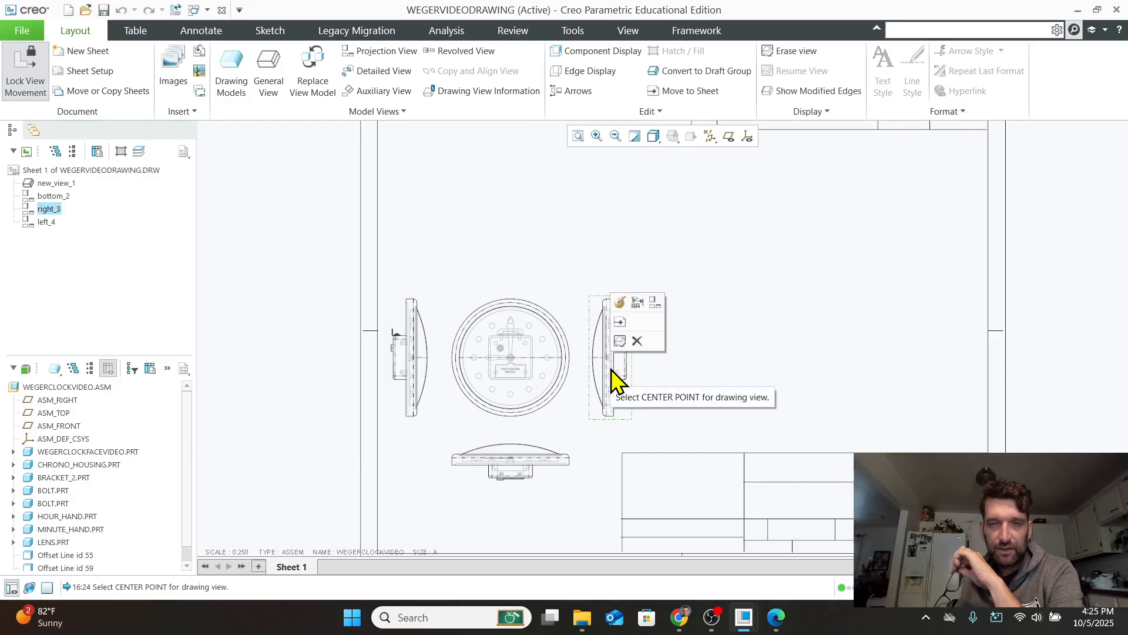
pyautogui.doubleClick(611, 369)
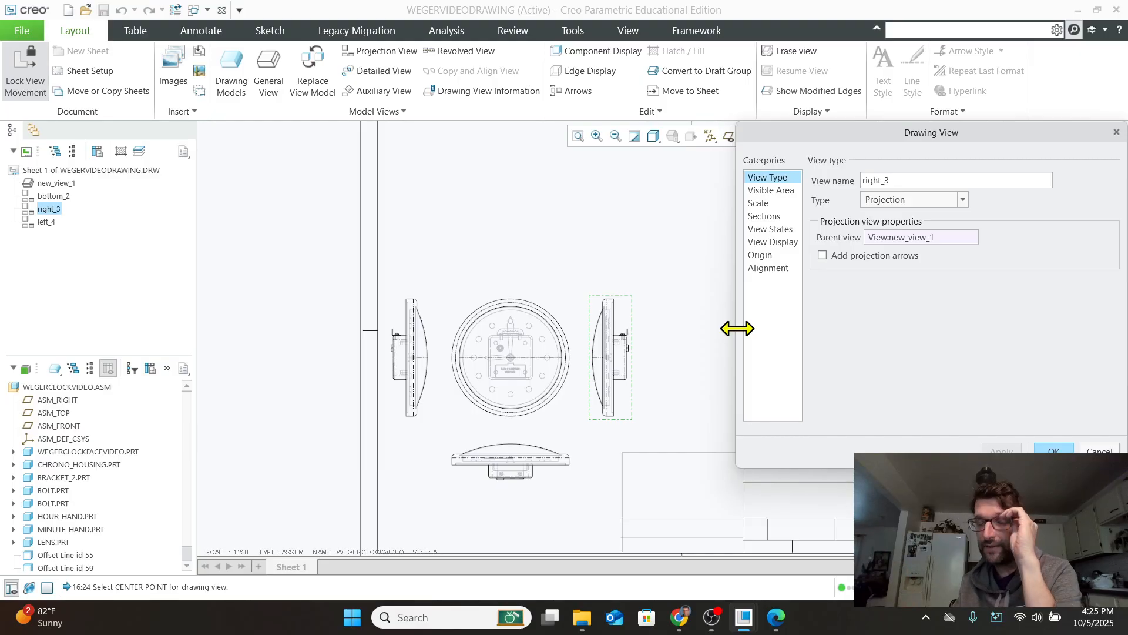
pyautogui.click(765, 217)
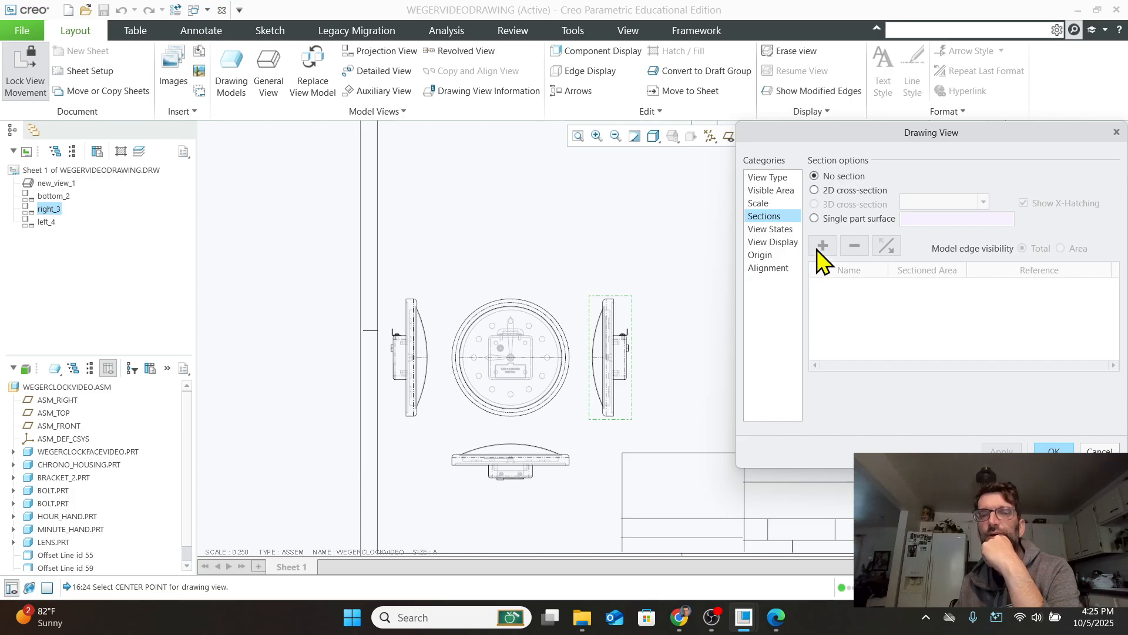
pyautogui.click(825, 190)
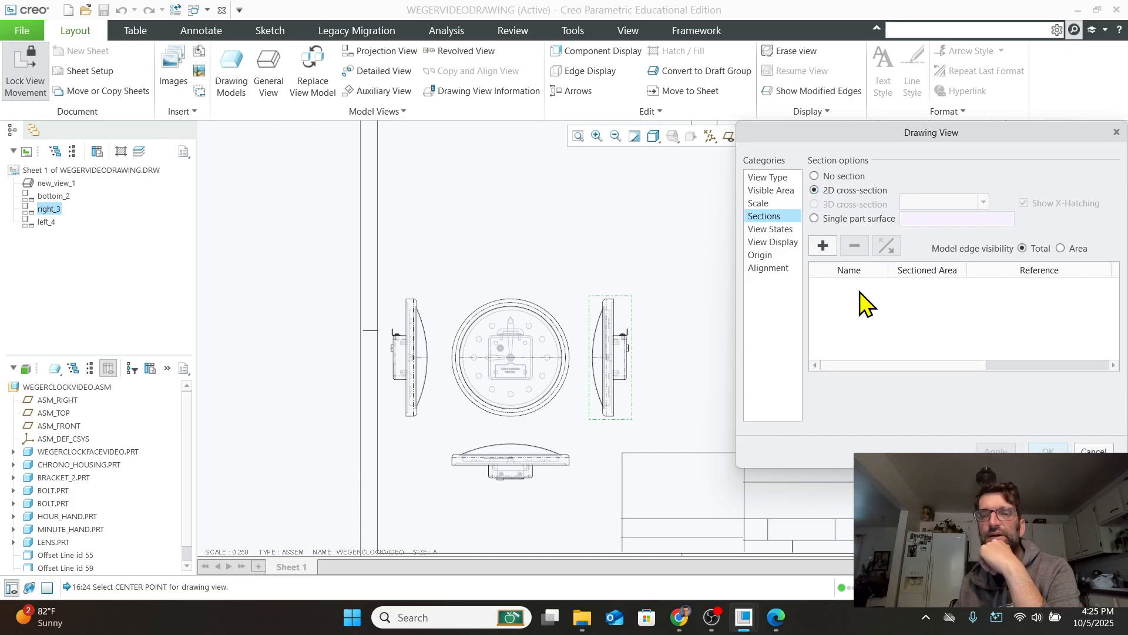
pyautogui.click(822, 246)
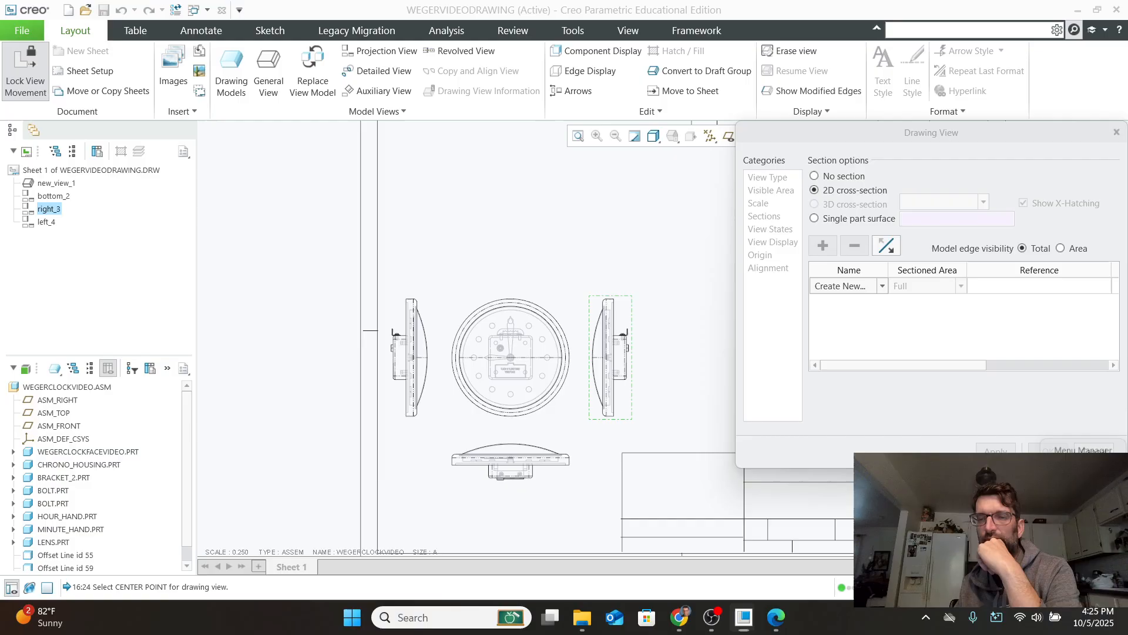
pyautogui.click(1071, 547)
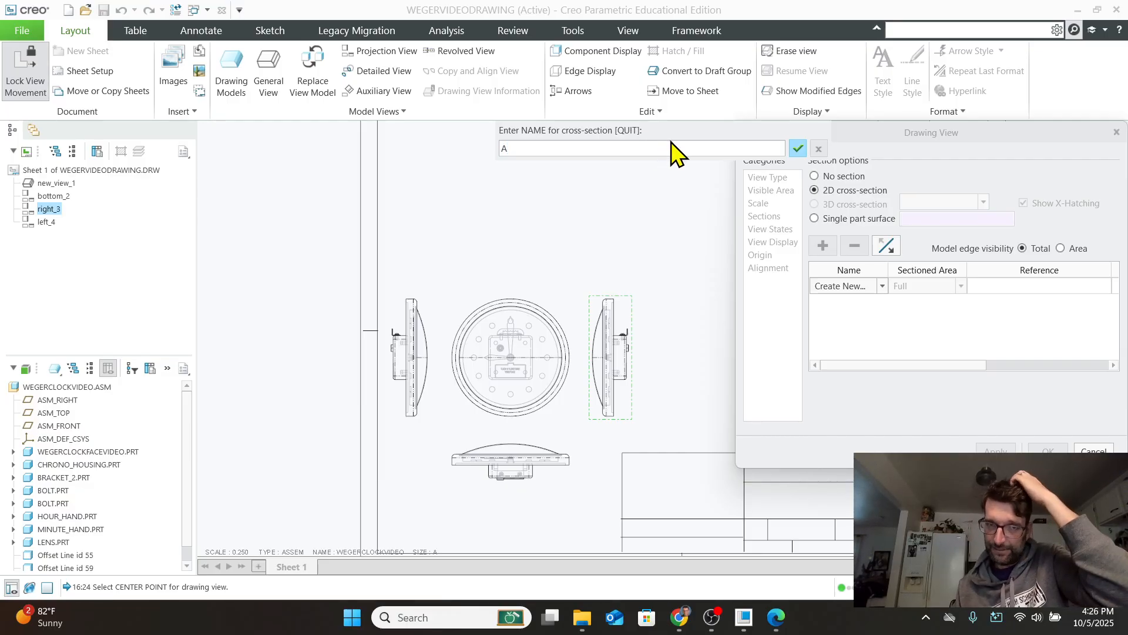
pyautogui.click(798, 149)
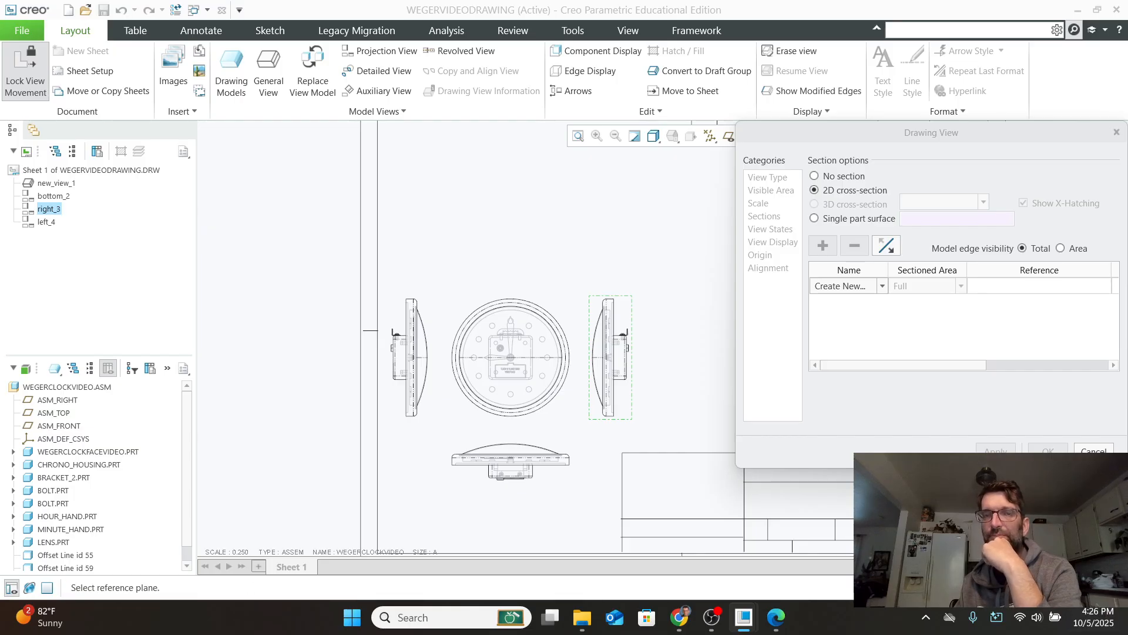
# Show the datum planes and use the vertical plane through the front view's centre as section A's reference plane.
pyautogui.click(728, 137)
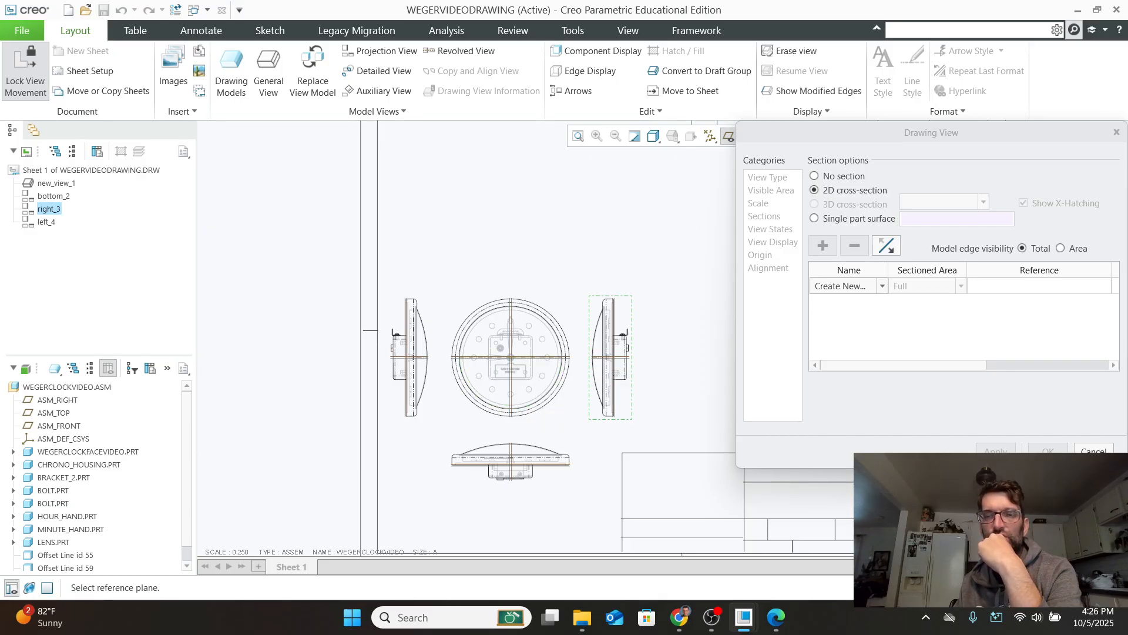
pyautogui.scroll(4, 506, 311)
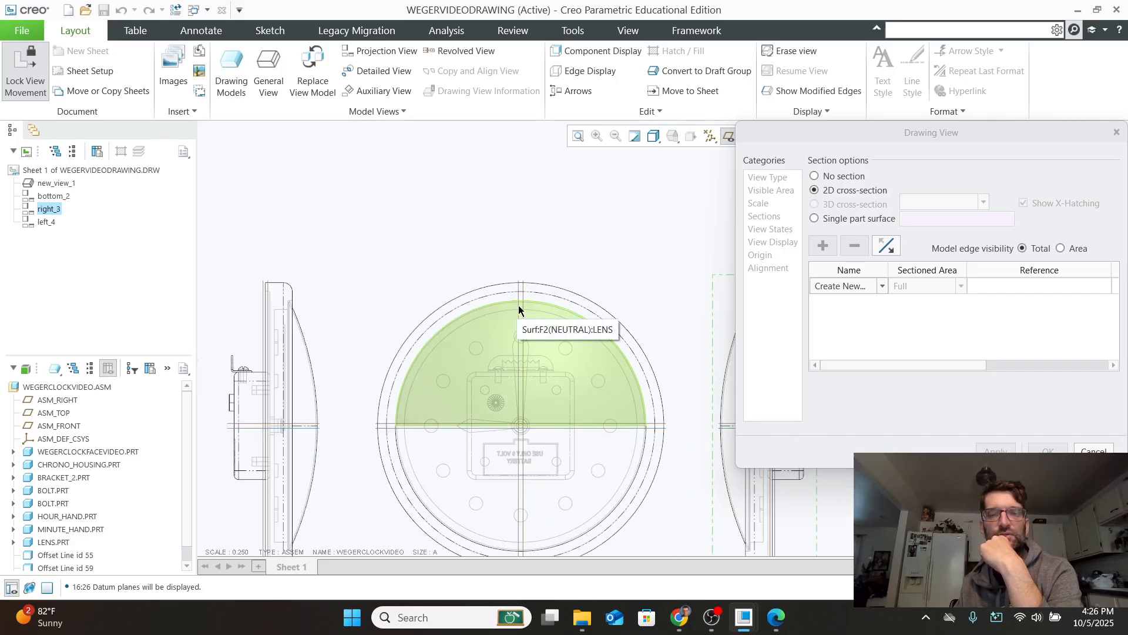
pyautogui.click(519, 308)
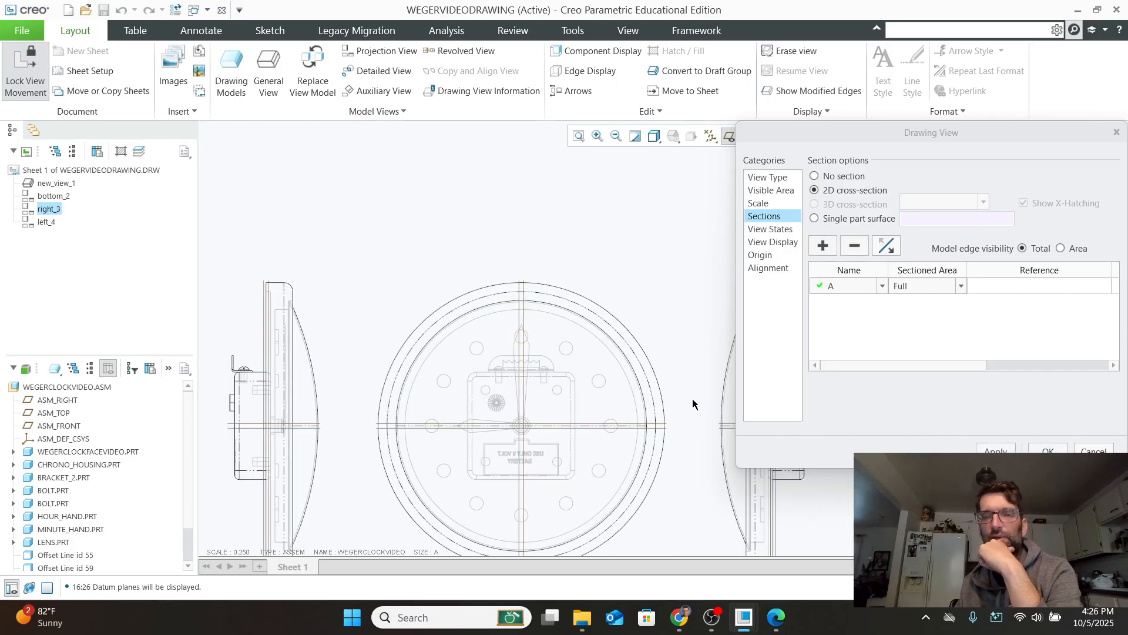
pyautogui.scroll(-4, 692, 403)
# Display section A's arrows on the front view and apply the full section to the right view.
pyautogui.moveTo(899, 365); pyautogui.dragTo(1078, 360)
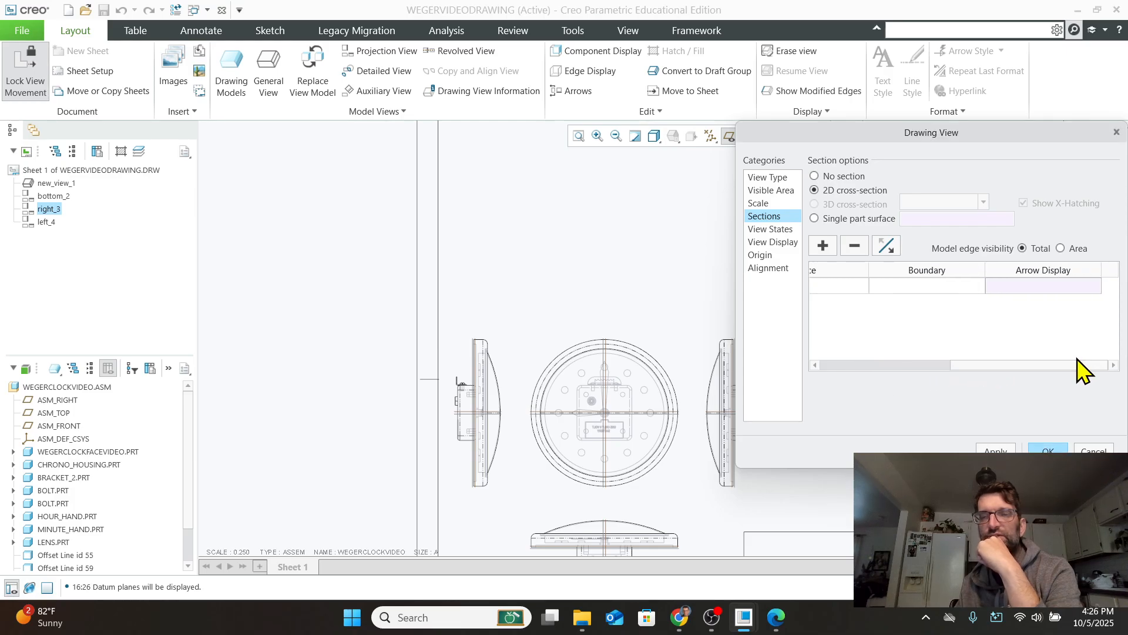
pyautogui.click(1057, 287)
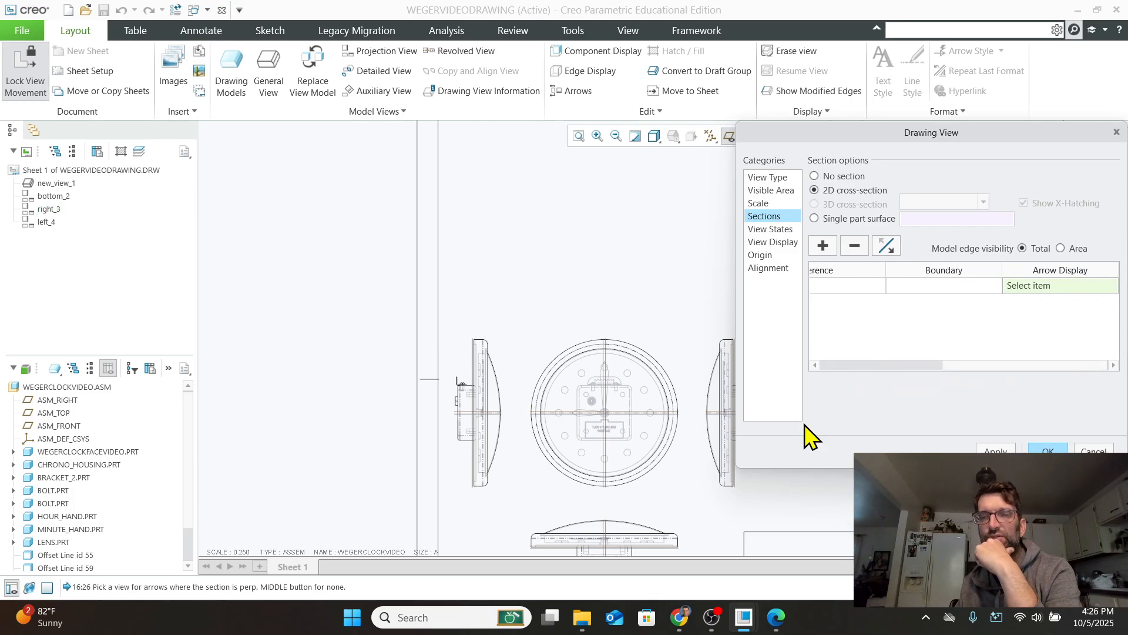
pyautogui.click(631, 395)
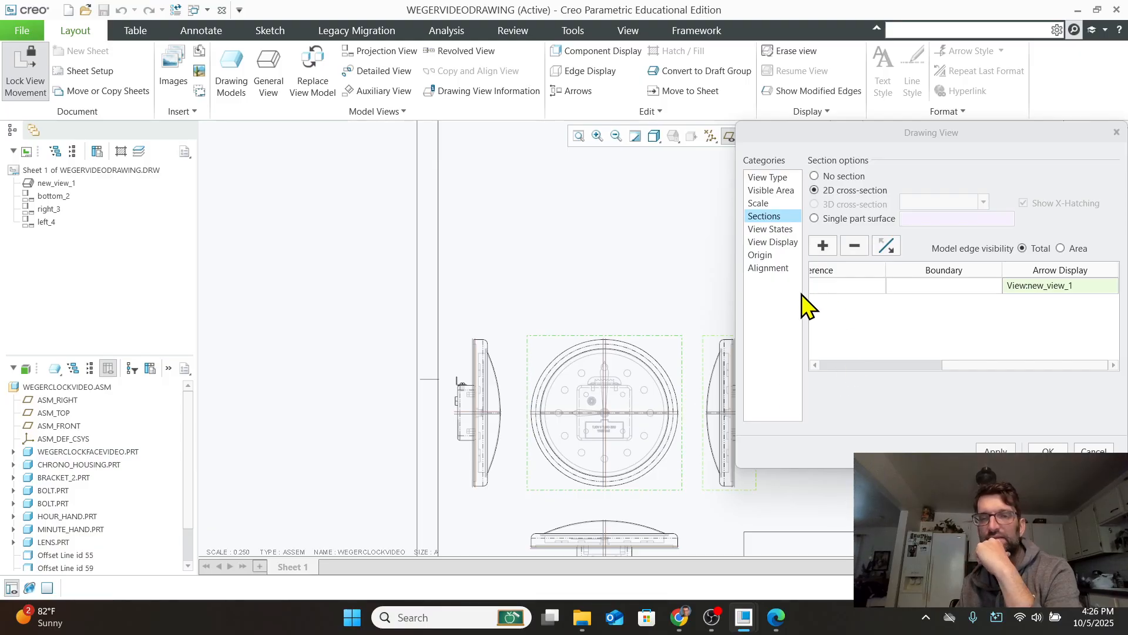
pyautogui.click(995, 450)
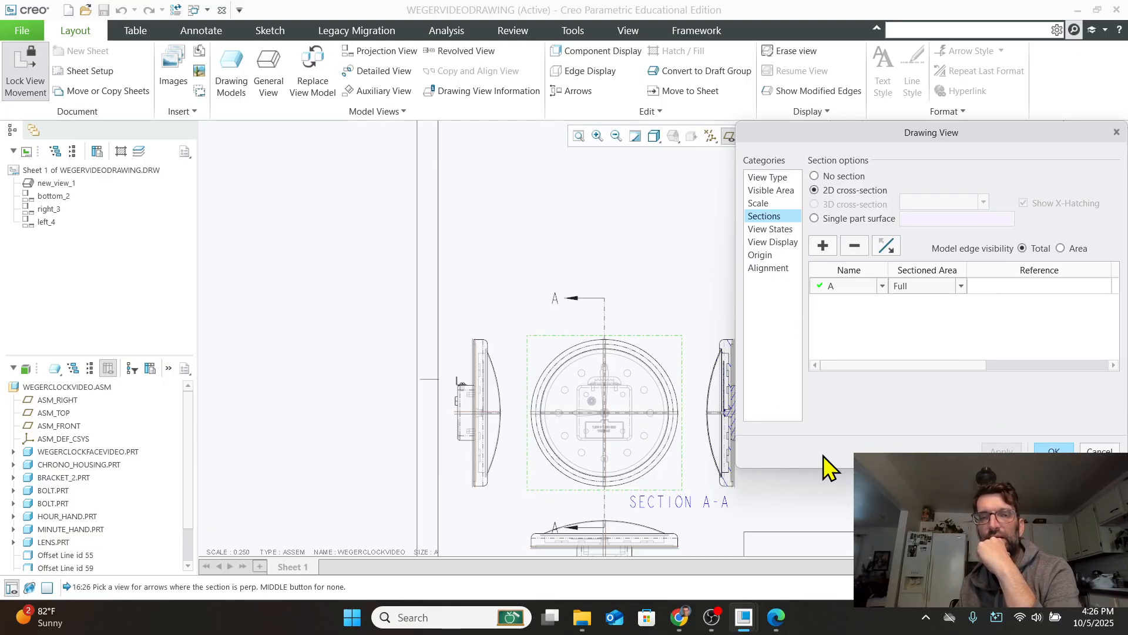
pyautogui.scroll(2, 799, 497)
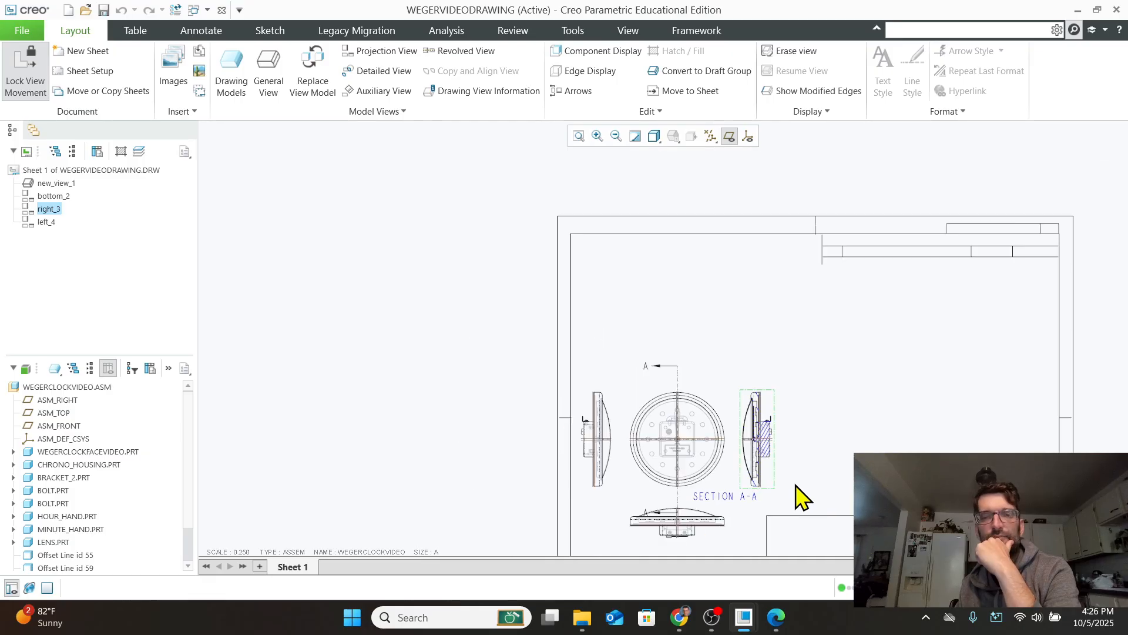
# Move section A's lower arrow up clear of the bottom view and bring its upper arrow closer to the front view.
pyautogui.scroll(-4, 702, 503)
pyautogui.scroll(2, 696, 481)
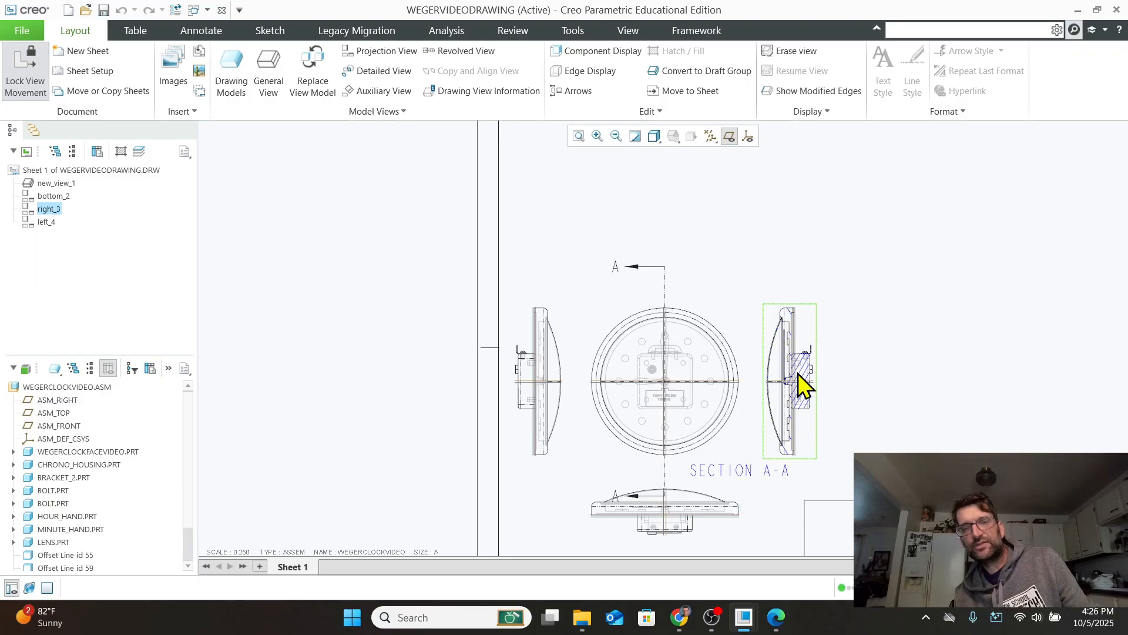
pyautogui.scroll(-4, 801, 352)
pyautogui.scroll(5, 818, 364)
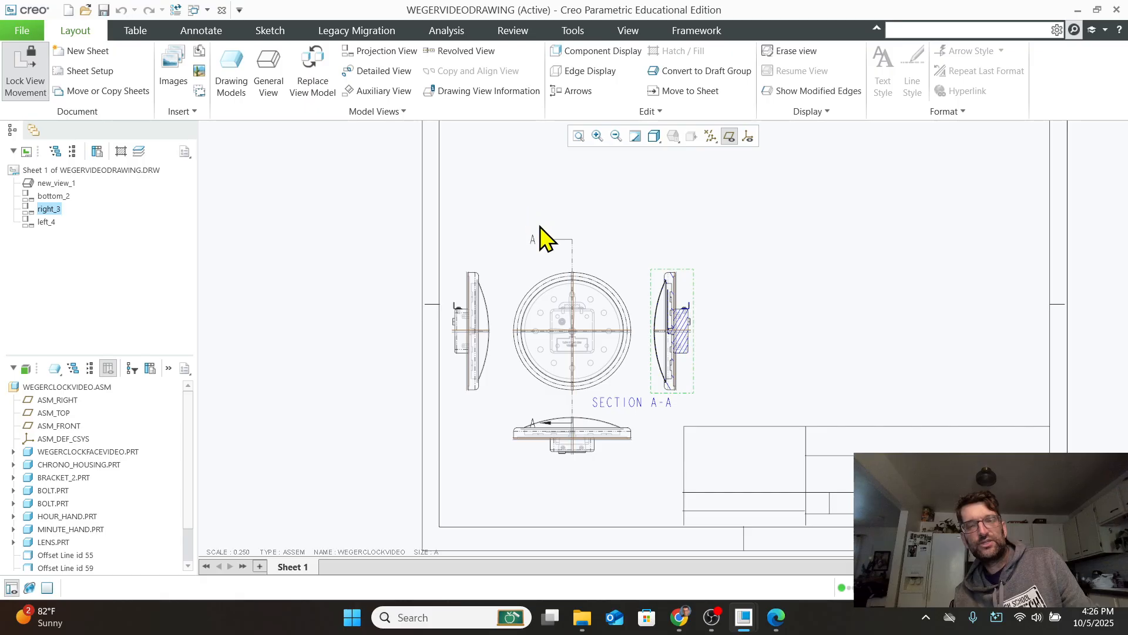
pyautogui.scroll(-4, 636, 445)
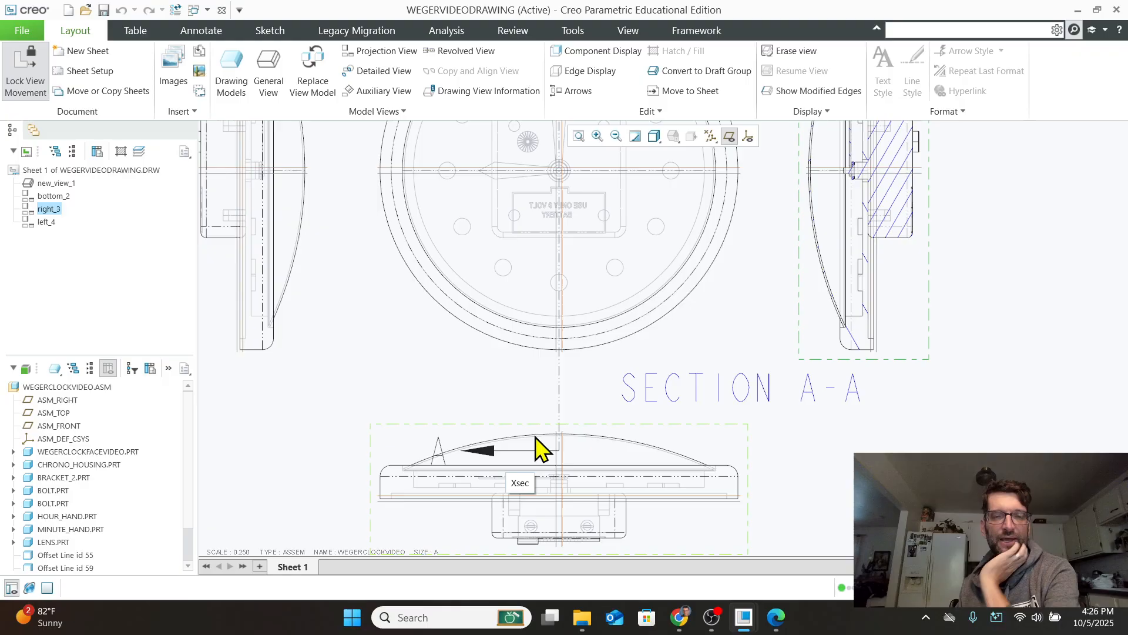
pyautogui.scroll(2, 542, 419)
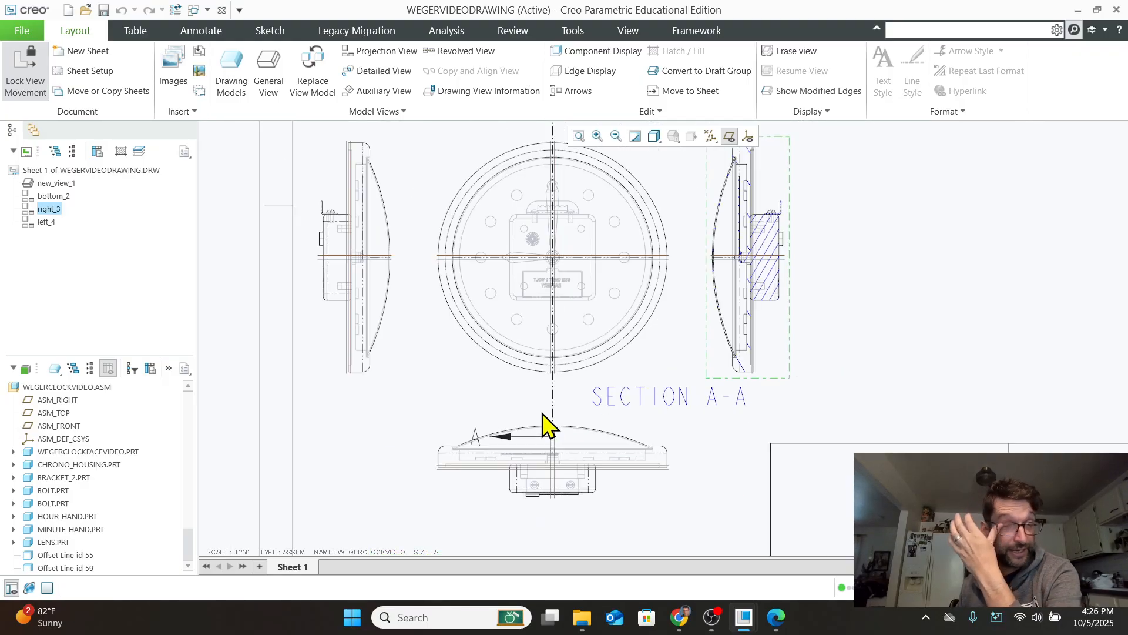
pyautogui.scroll(1, 542, 426)
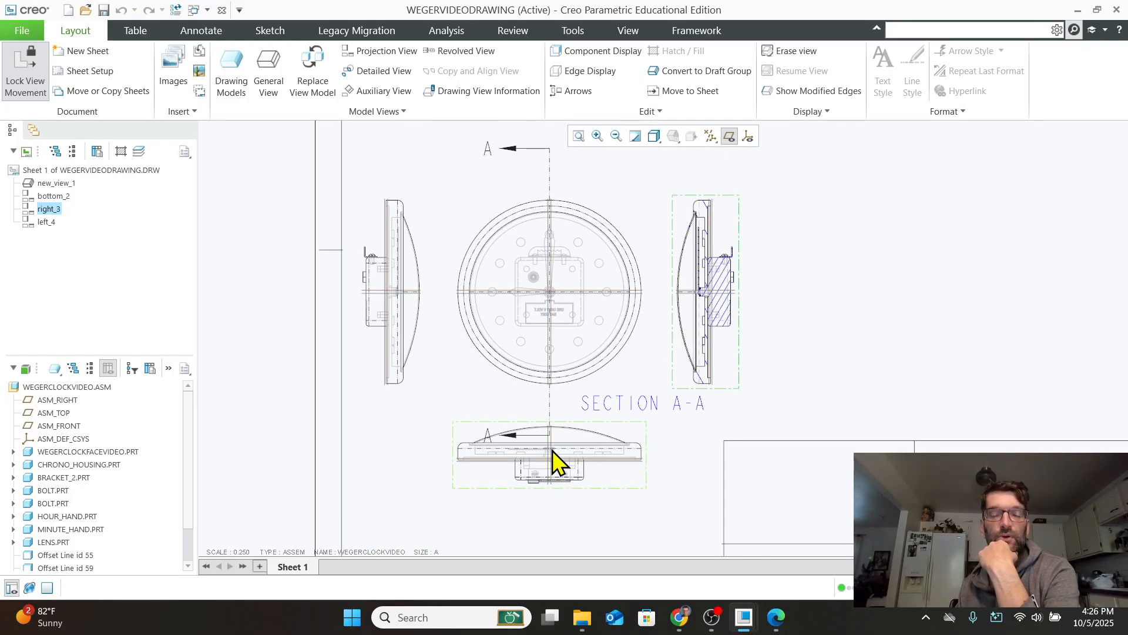
pyautogui.scroll(1, 559, 463)
pyautogui.scroll(-2, 544, 496)
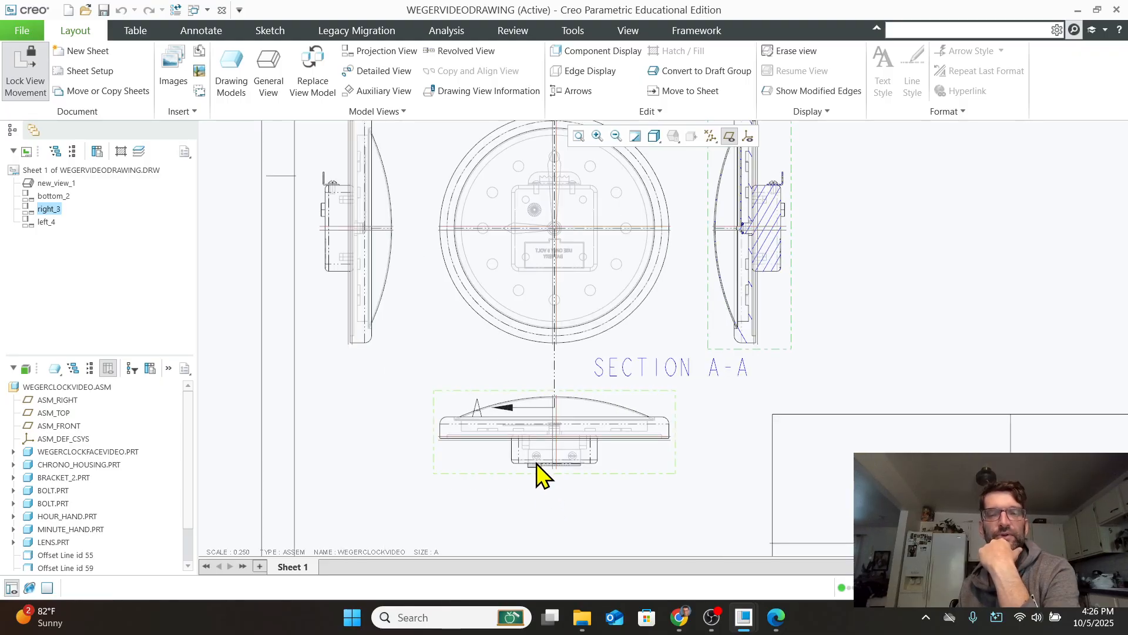
pyautogui.click(516, 408)
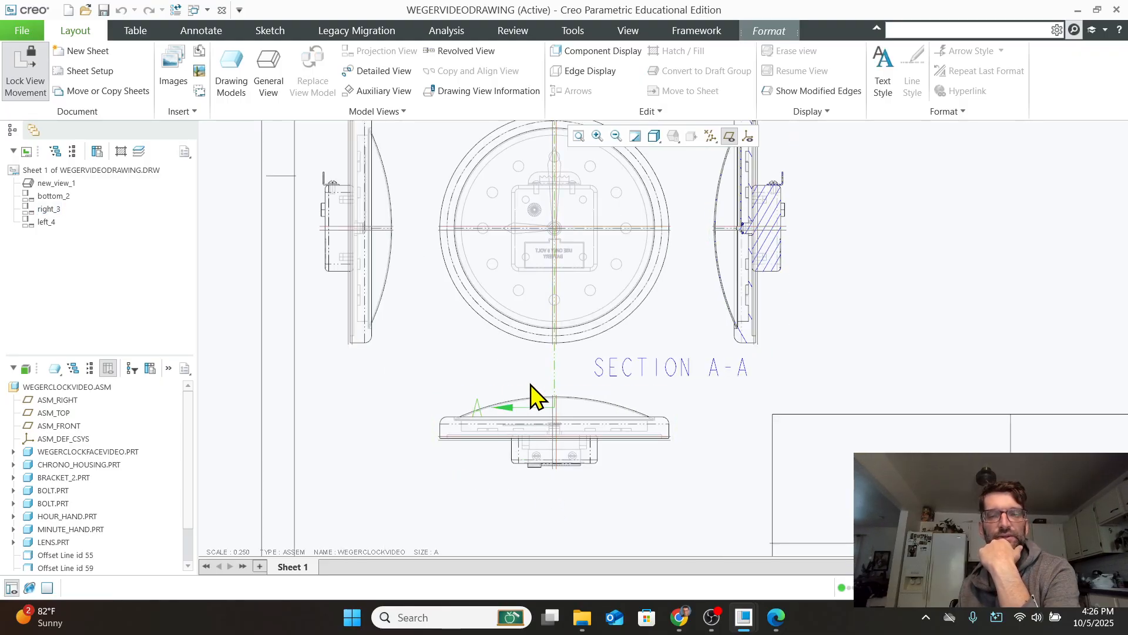
pyautogui.moveTo(514, 405); pyautogui.dragTo(493, 377)
pyautogui.scroll(-4, 598, 282)
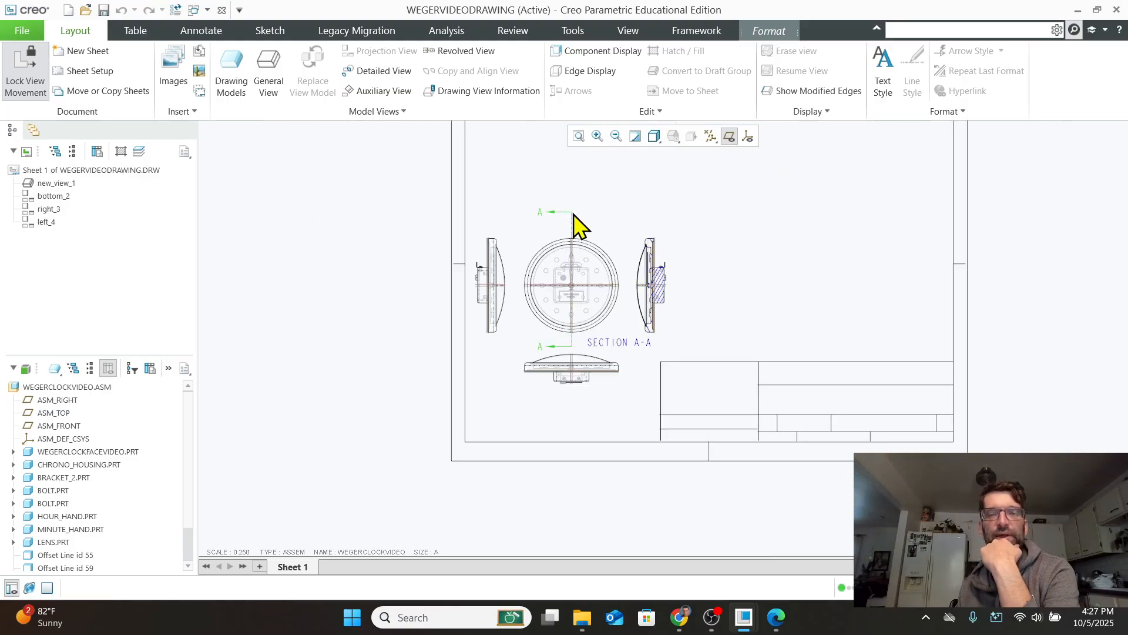
pyautogui.scroll(1, 600, 223)
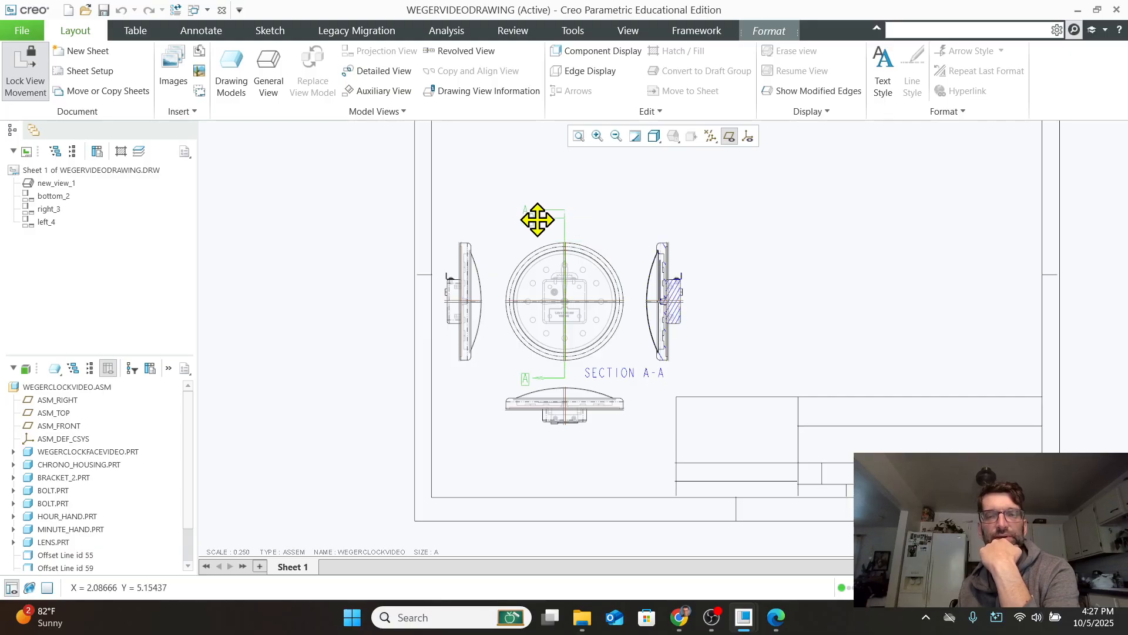
pyautogui.click(617, 212)
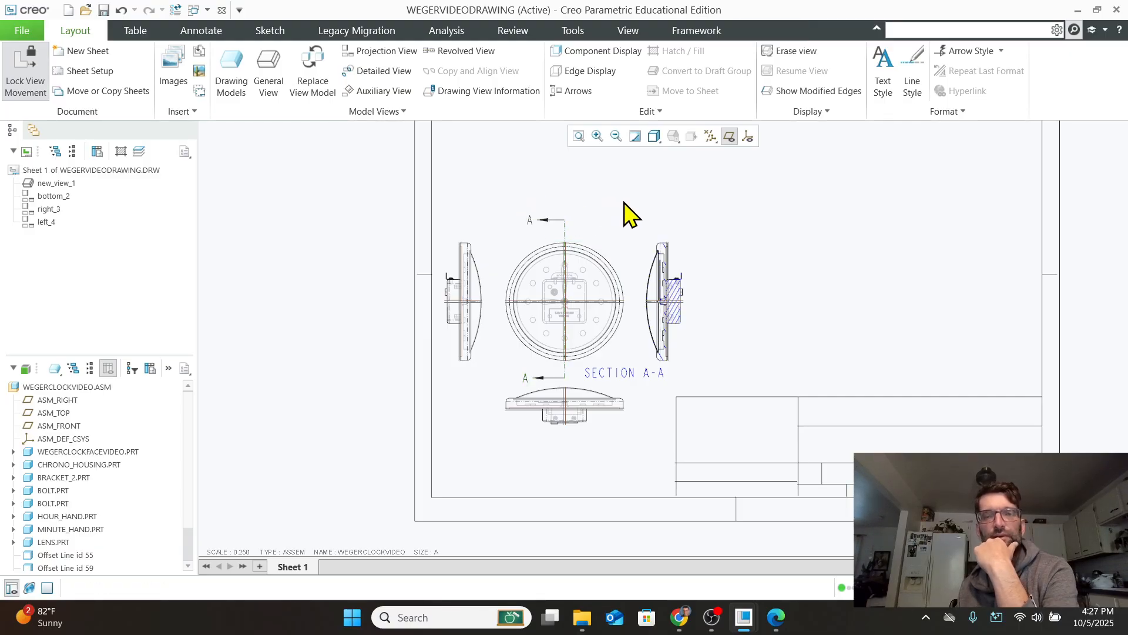
# Move the SECTION A-A label to sit beneath the right section view.
pyautogui.scroll(1, 667, 393)
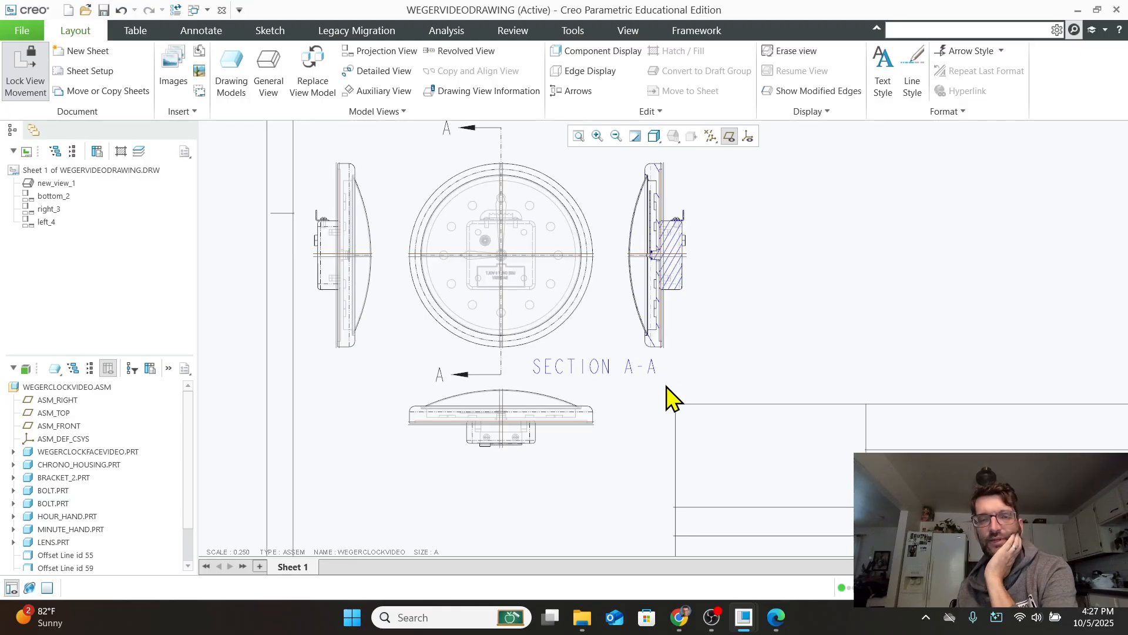
pyautogui.click(596, 379)
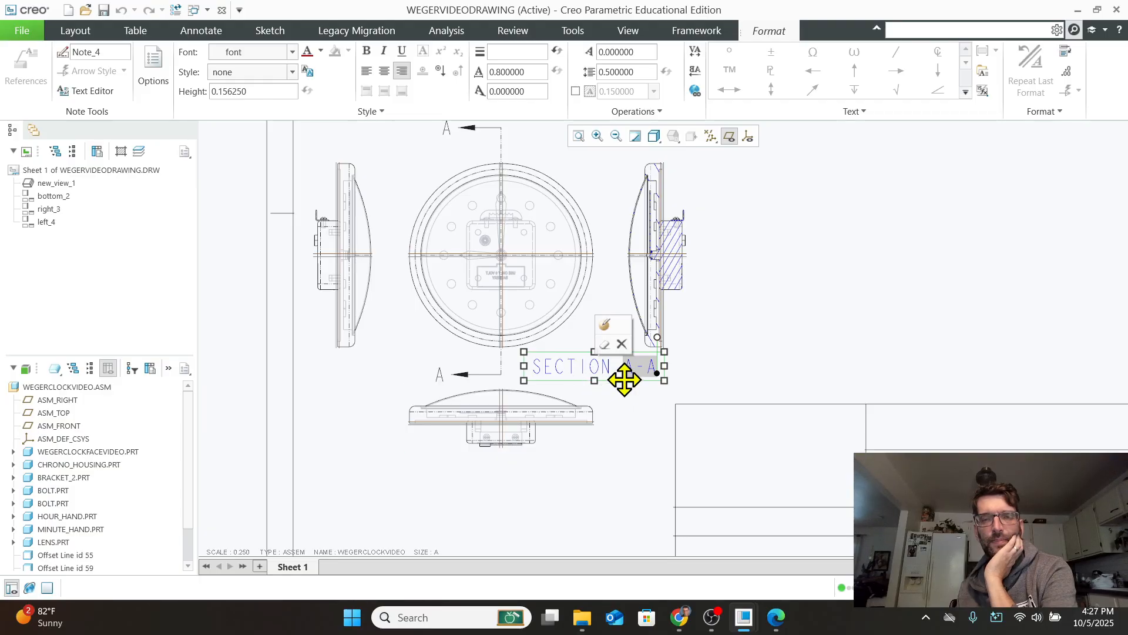
pyautogui.moveTo(624, 379); pyautogui.dragTo(682, 381)
pyautogui.click(852, 356)
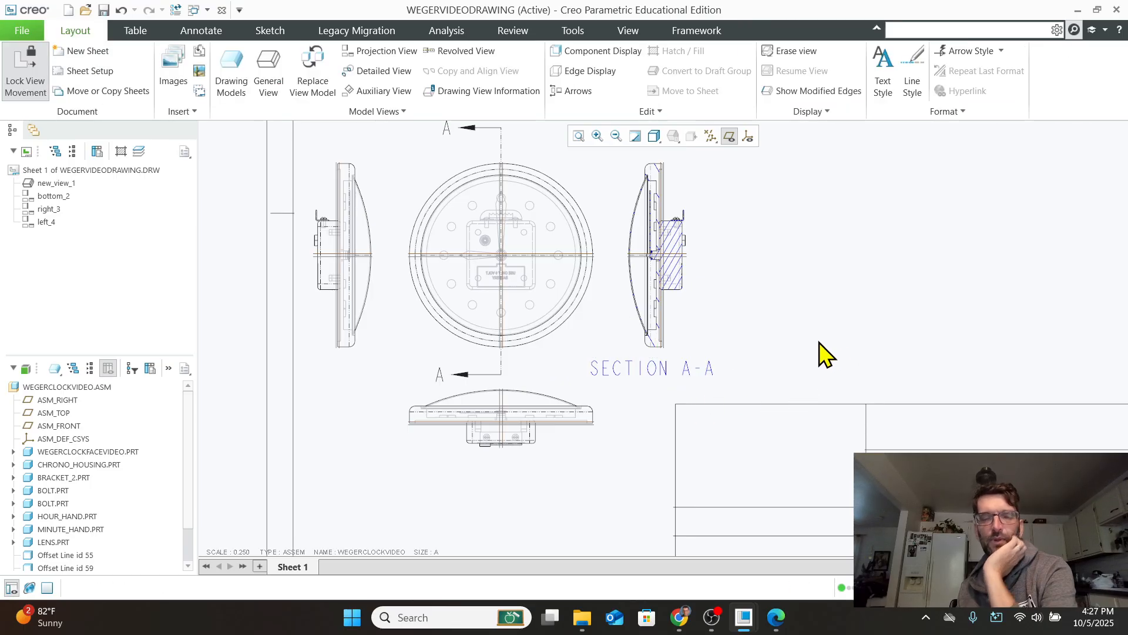
# Start a detailed view centred on the upper rim of the right section view and sketch a closed spline around that area.
pyautogui.scroll(5, 816, 347)
pyautogui.scroll(-2, 893, 191)
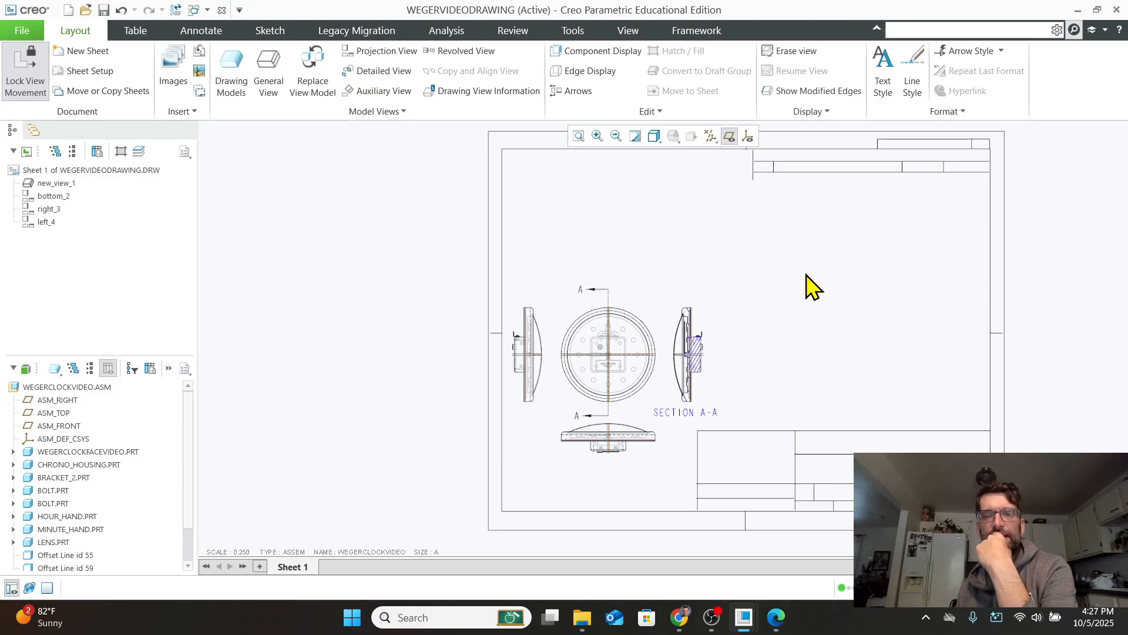
pyautogui.scroll(-1, 765, 376)
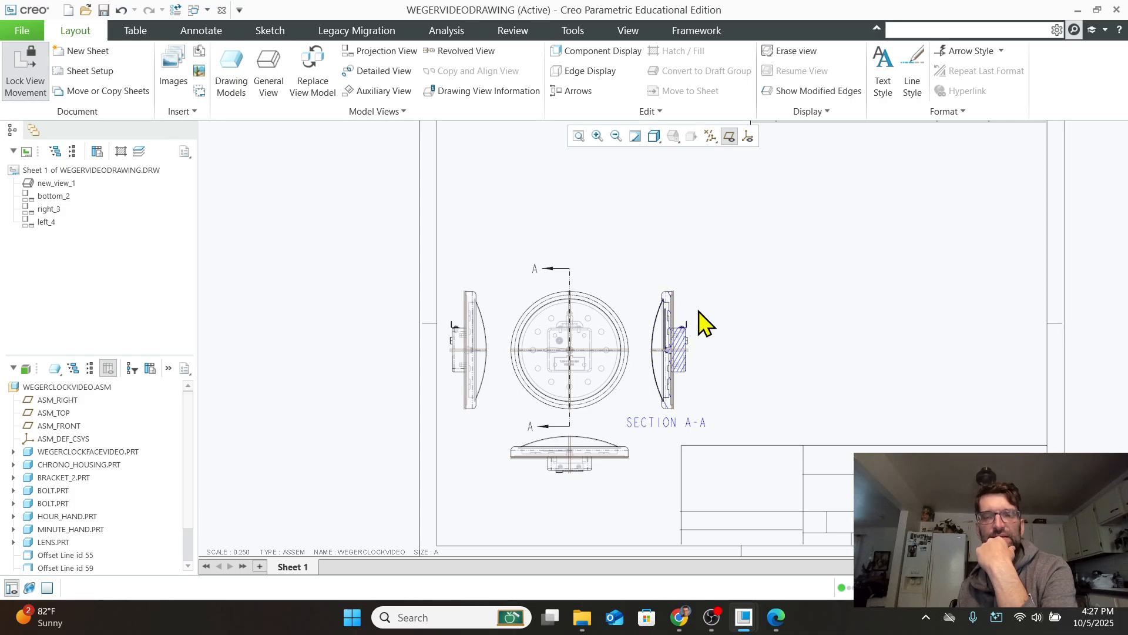
pyautogui.scroll(-3, 699, 319)
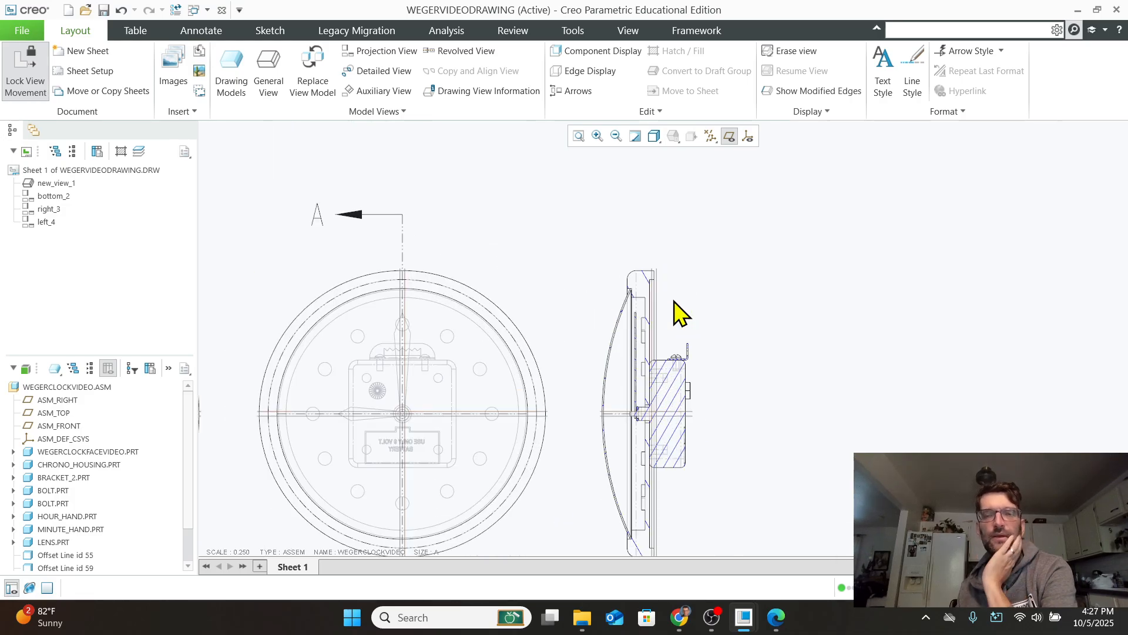
pyautogui.scroll(-1, 676, 312)
pyautogui.click(377, 72)
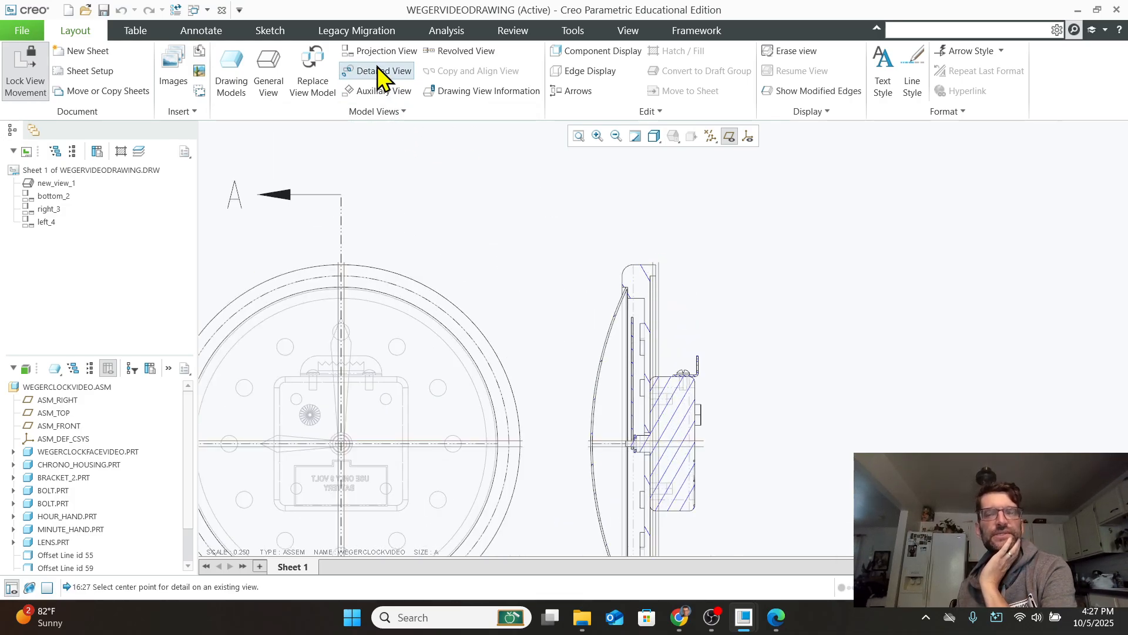
pyautogui.click(644, 306)
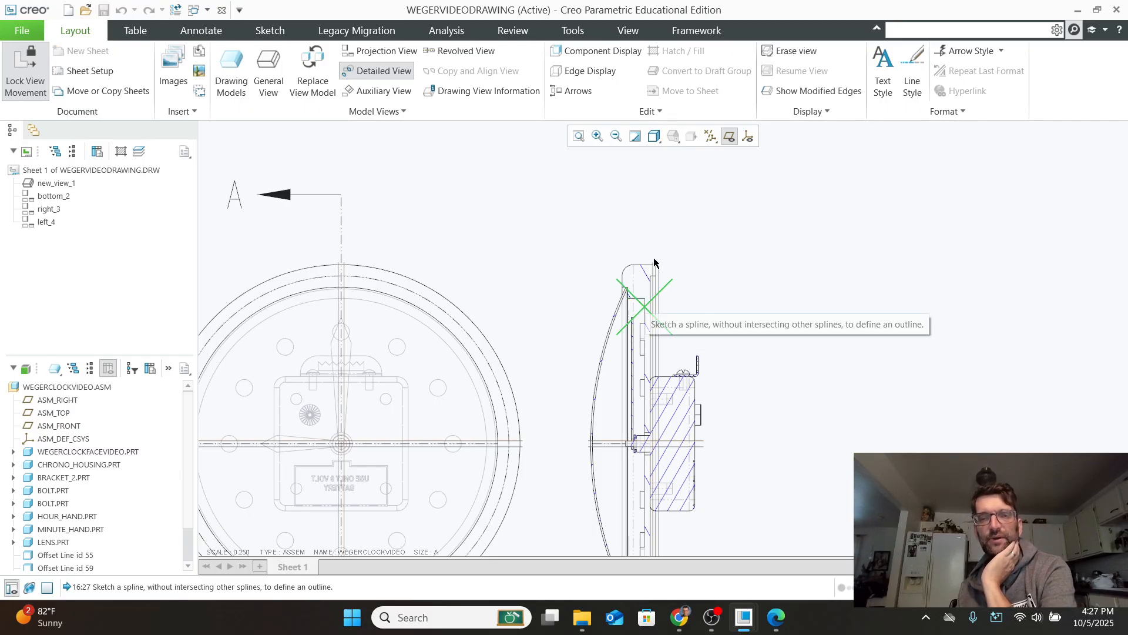
pyautogui.click(633, 228)
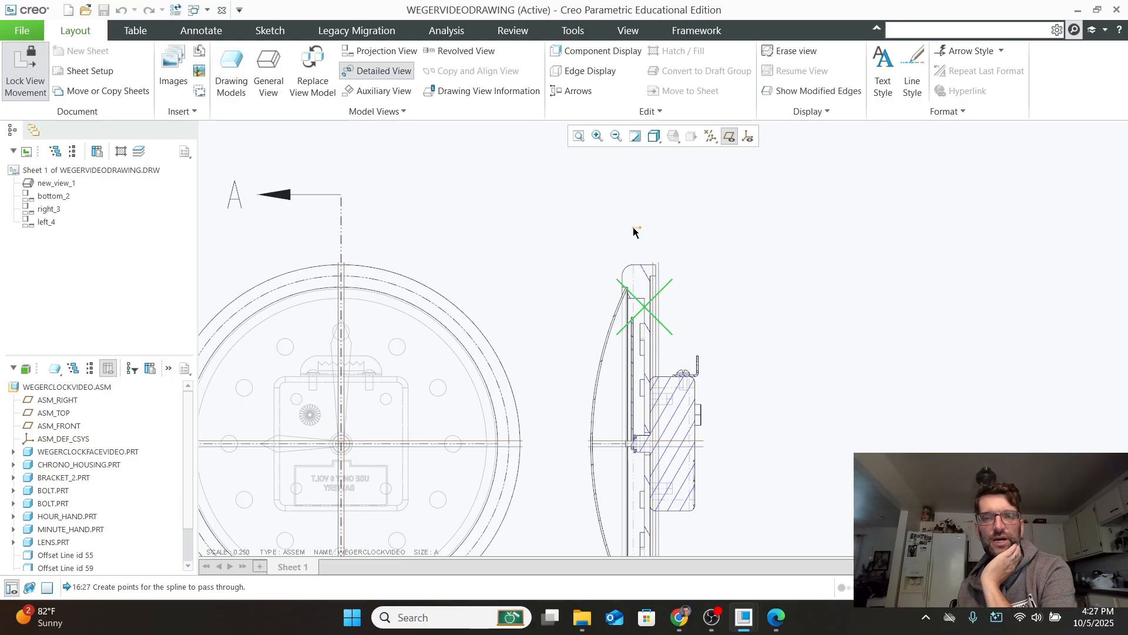
pyautogui.click(574, 269)
pyautogui.click(600, 350)
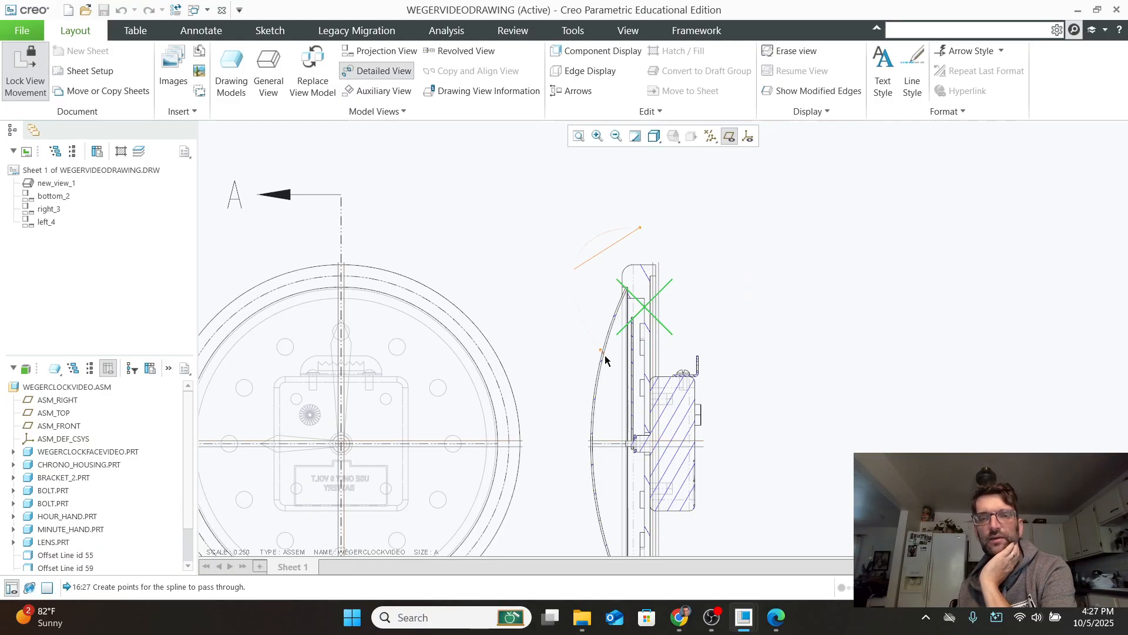
pyautogui.click(682, 365)
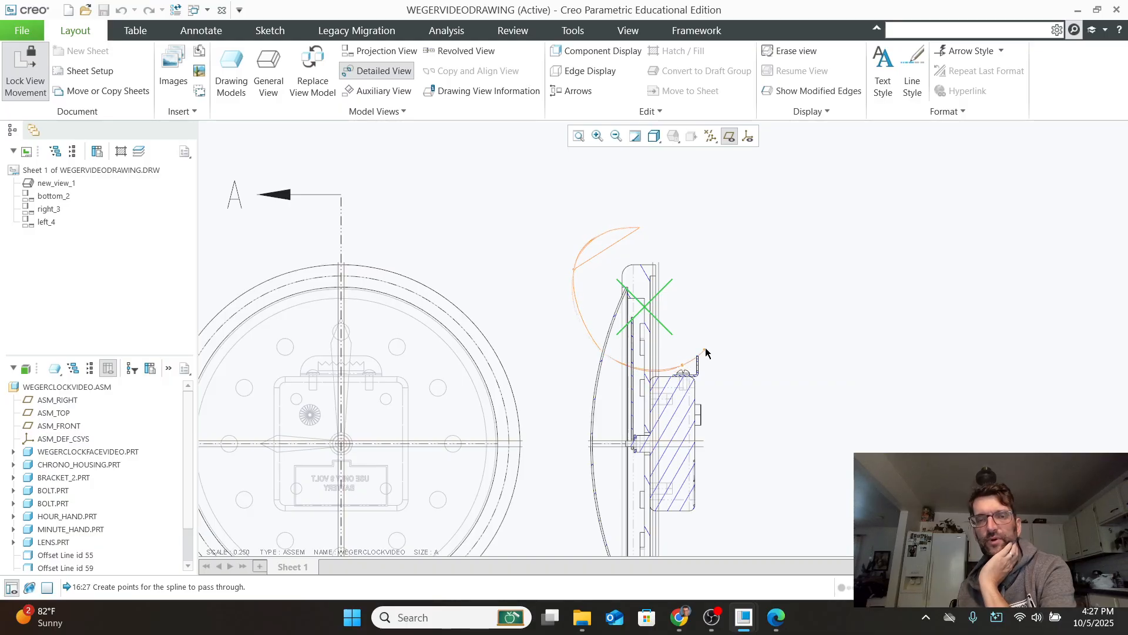
pyautogui.middleClick(722, 269)
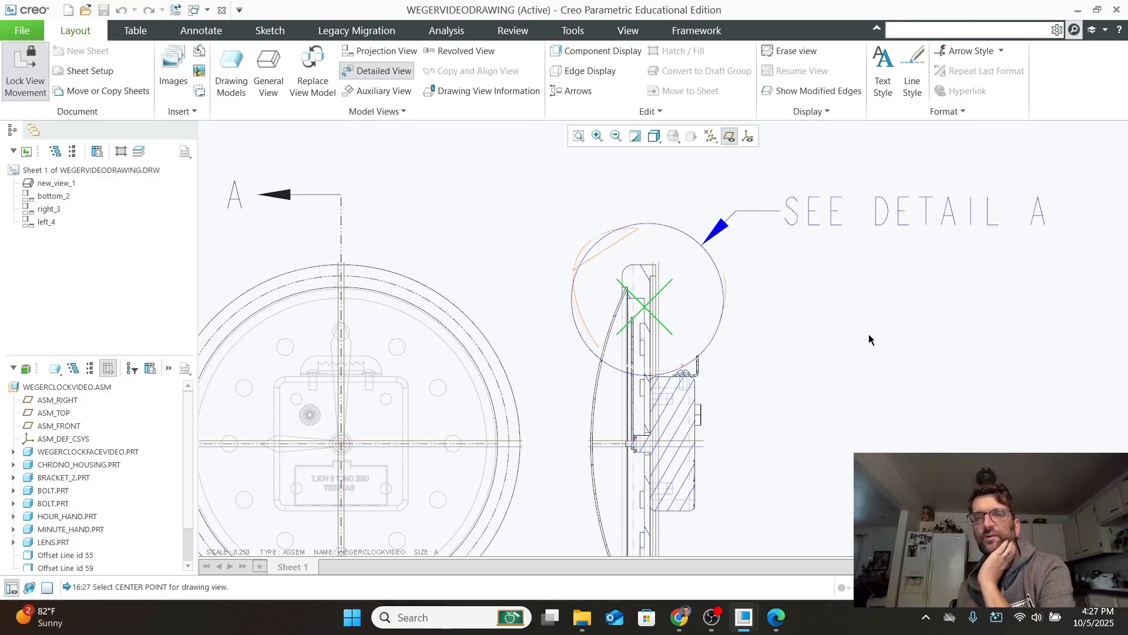
# Place the detail view in the open sheet area above and to the right of the section view.
pyautogui.scroll(-2, 913, 346)
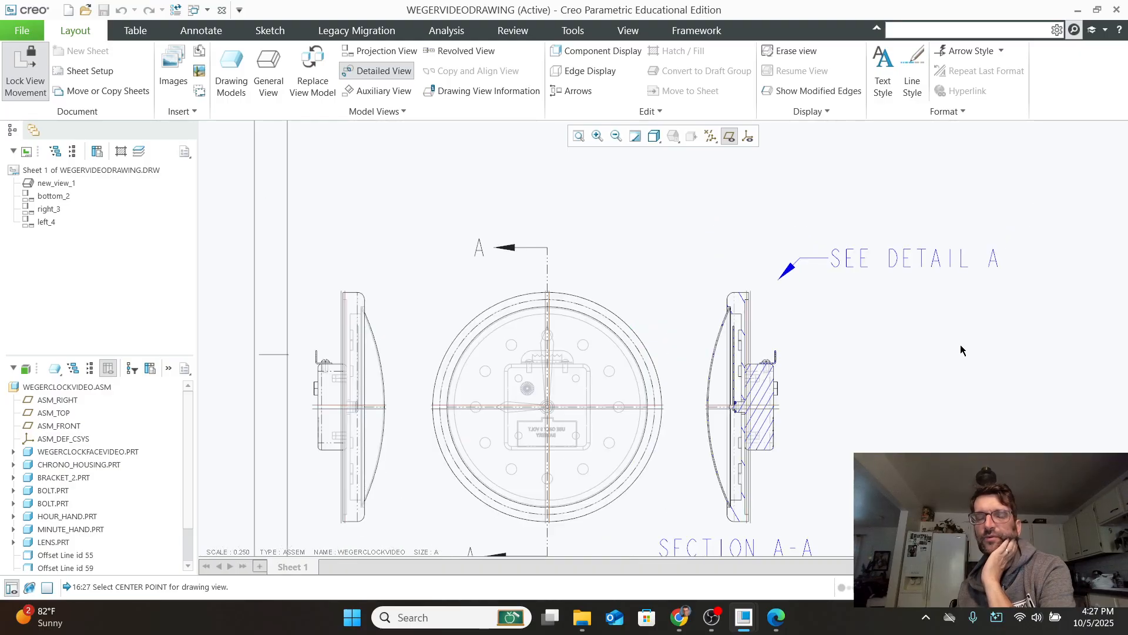
pyautogui.scroll(-2, 948, 340)
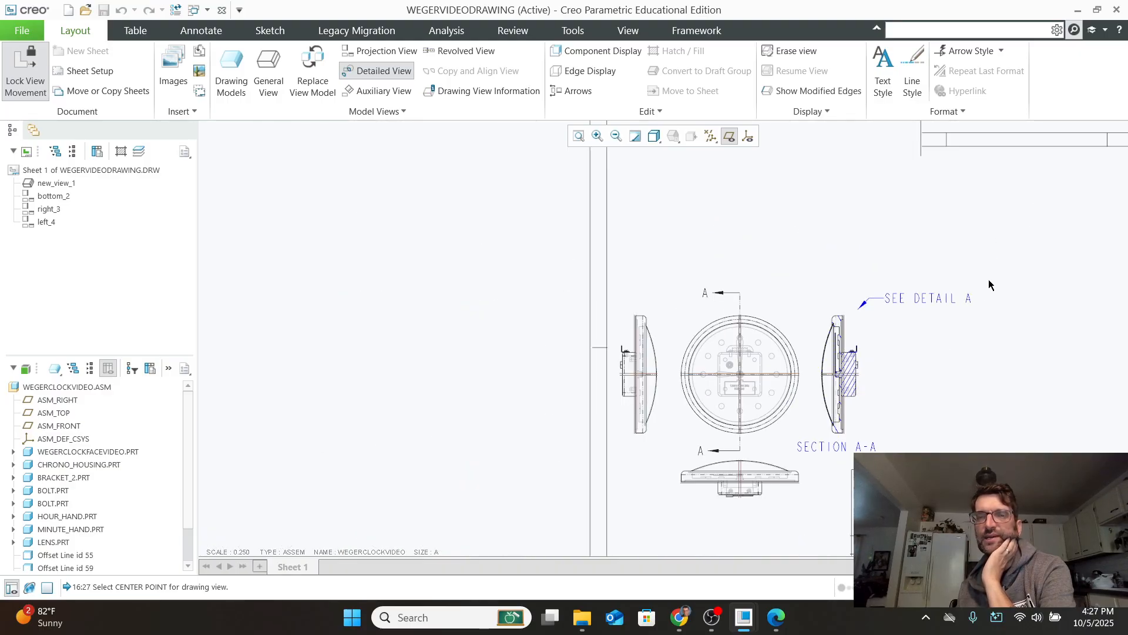
pyautogui.click(968, 222)
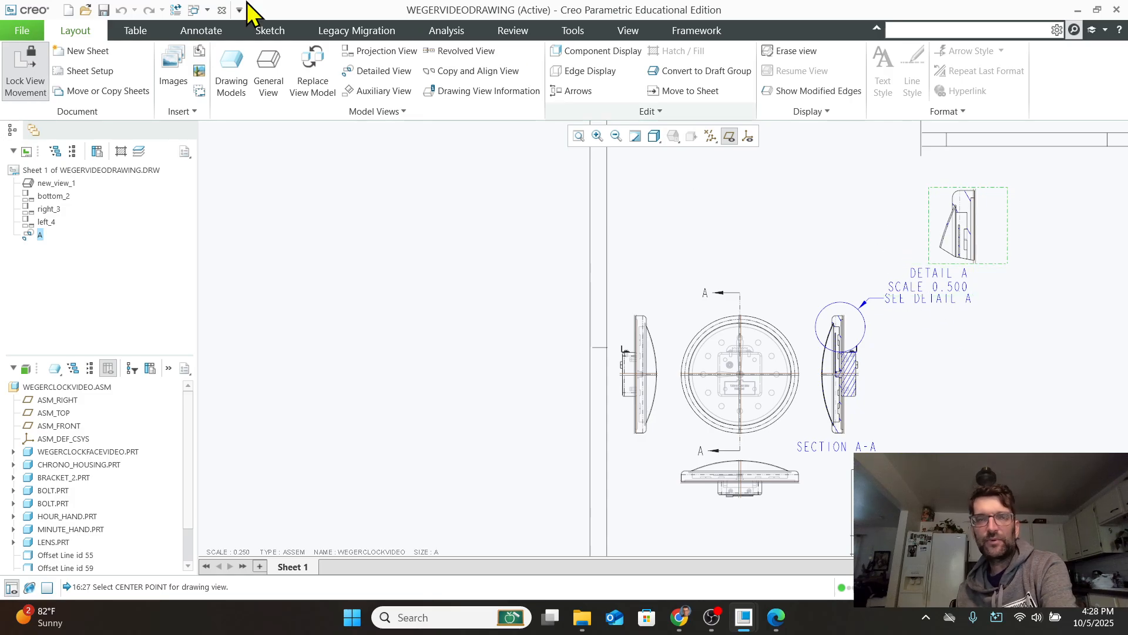
# Unlock view movement and shift the detail view and its scale note up and right, clear of the SEE DETAIL A callout.
pyautogui.click(33, 88)
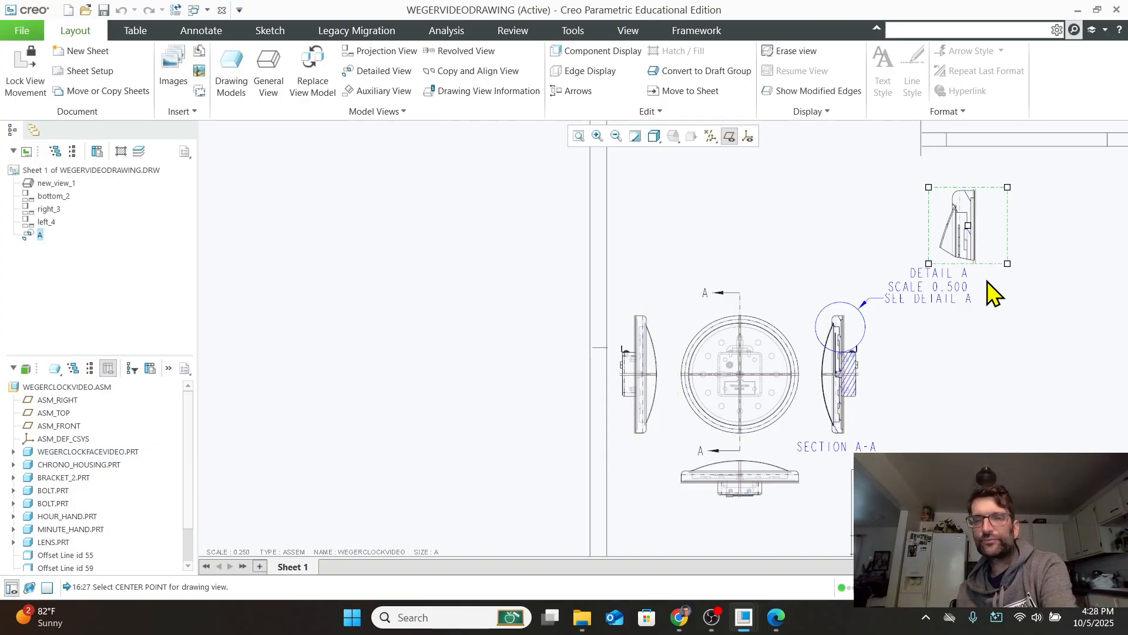
pyautogui.moveTo(966, 220); pyautogui.dragTo(994, 208)
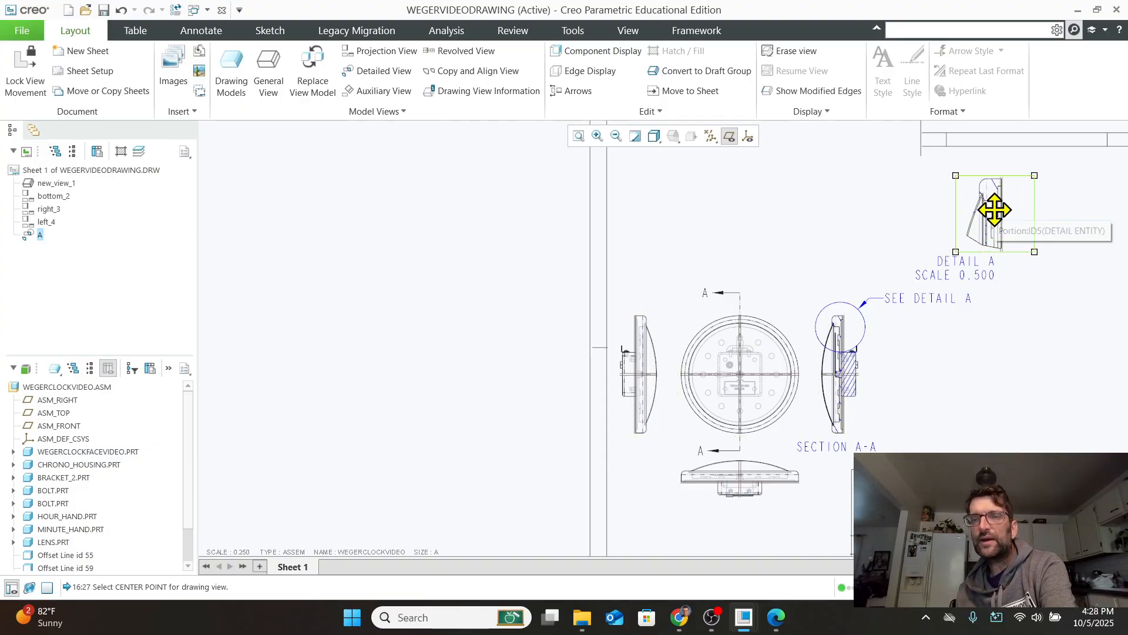
pyautogui.click(969, 274)
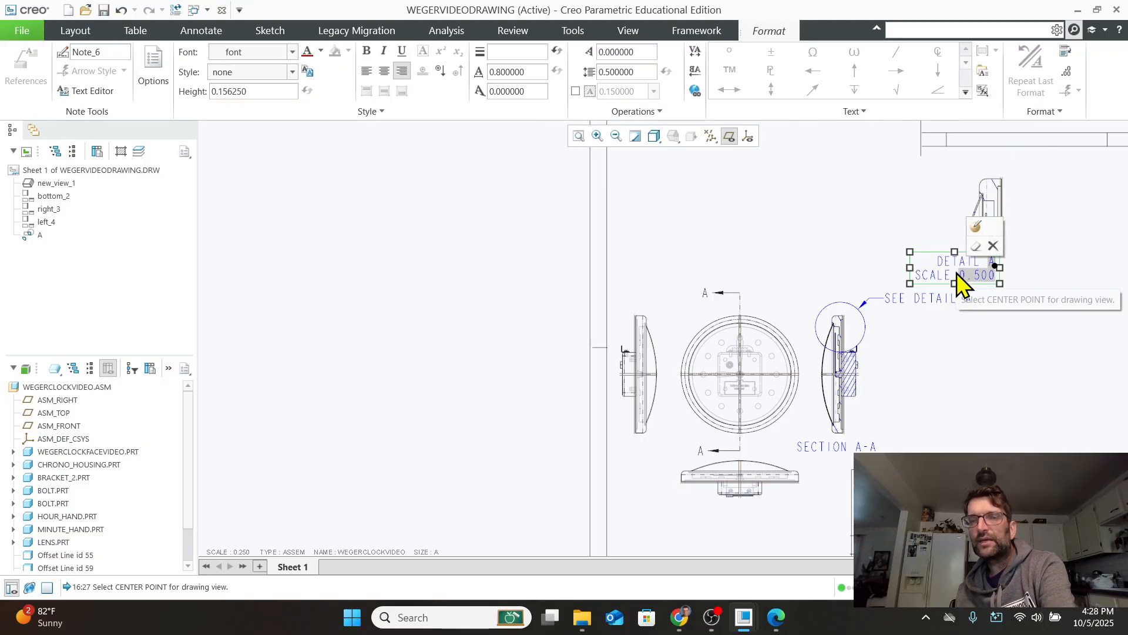
pyautogui.moveTo(967, 277); pyautogui.dragTo(994, 277)
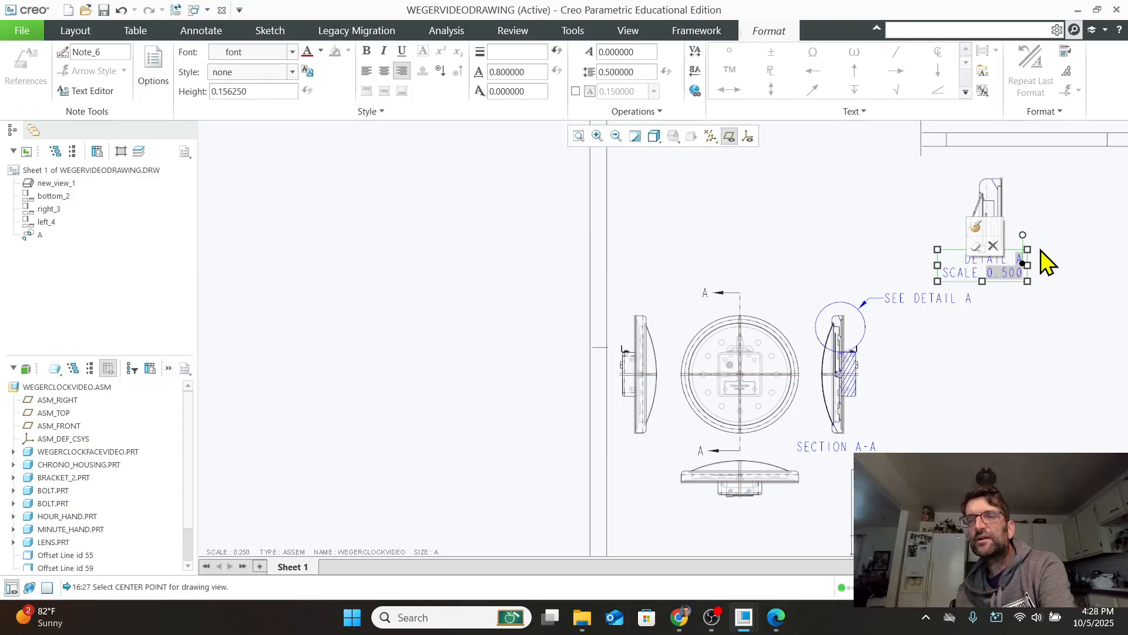
pyautogui.click(1029, 177)
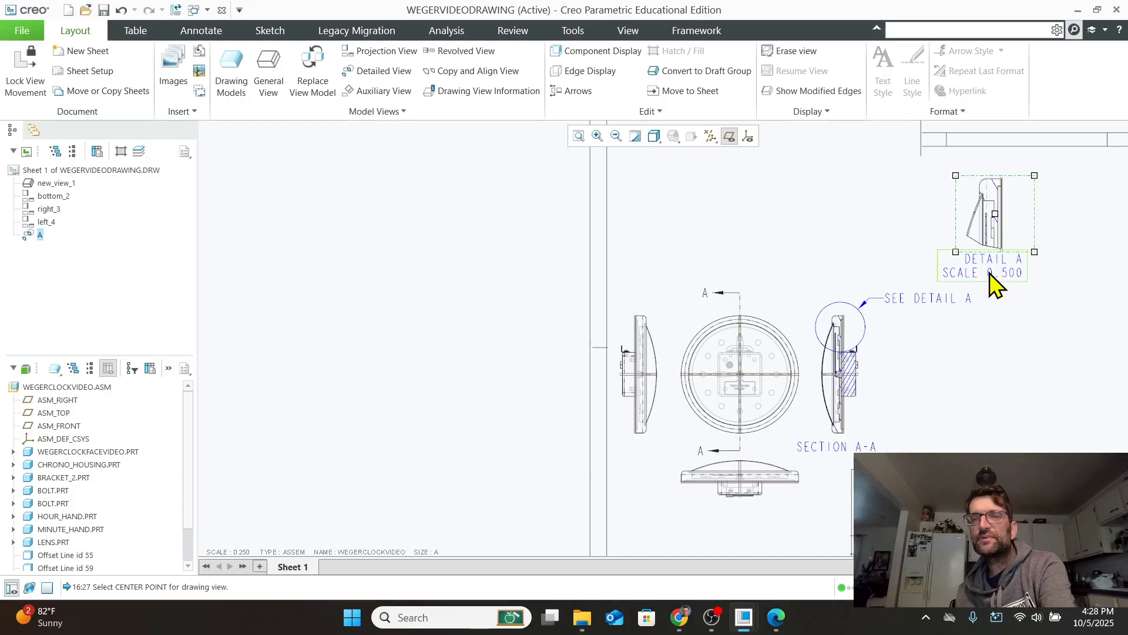
pyautogui.scroll(-3, 989, 267)
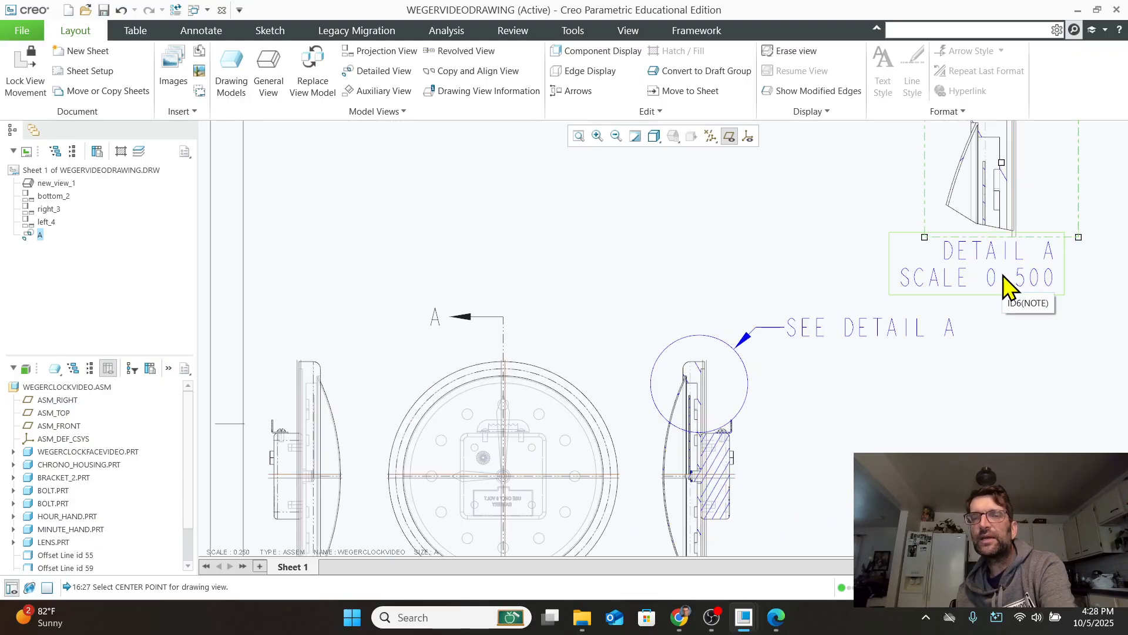
pyautogui.scroll(1, 961, 276)
pyautogui.scroll(1, 893, 379)
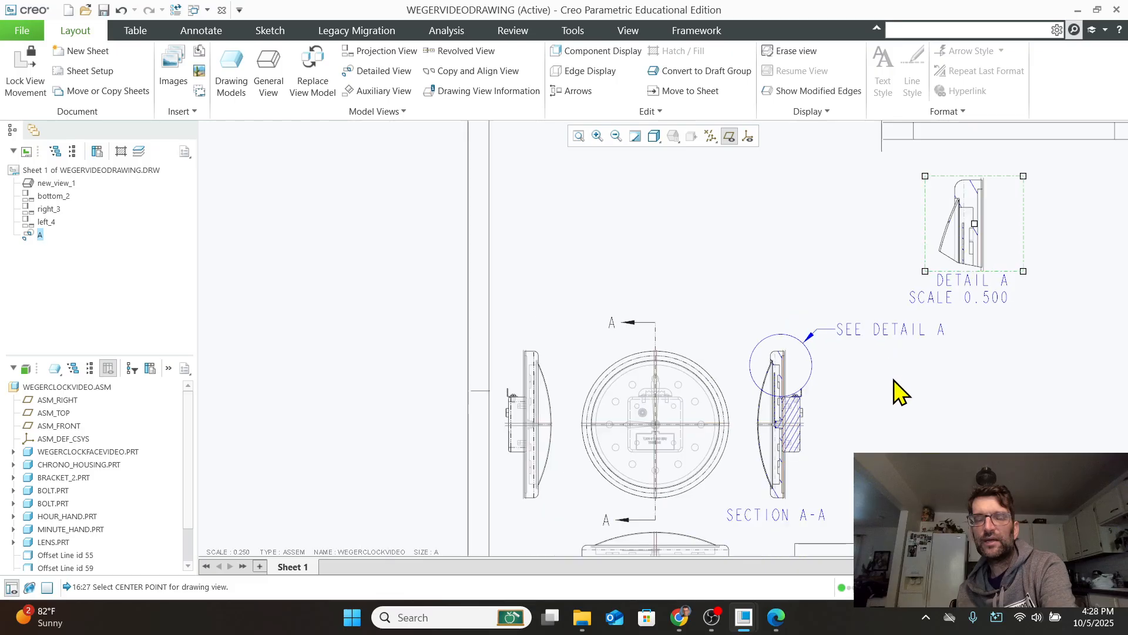
pyautogui.scroll(2, 902, 393)
pyautogui.moveTo(965, 416); pyautogui.dragTo(730, 383, button='middle')
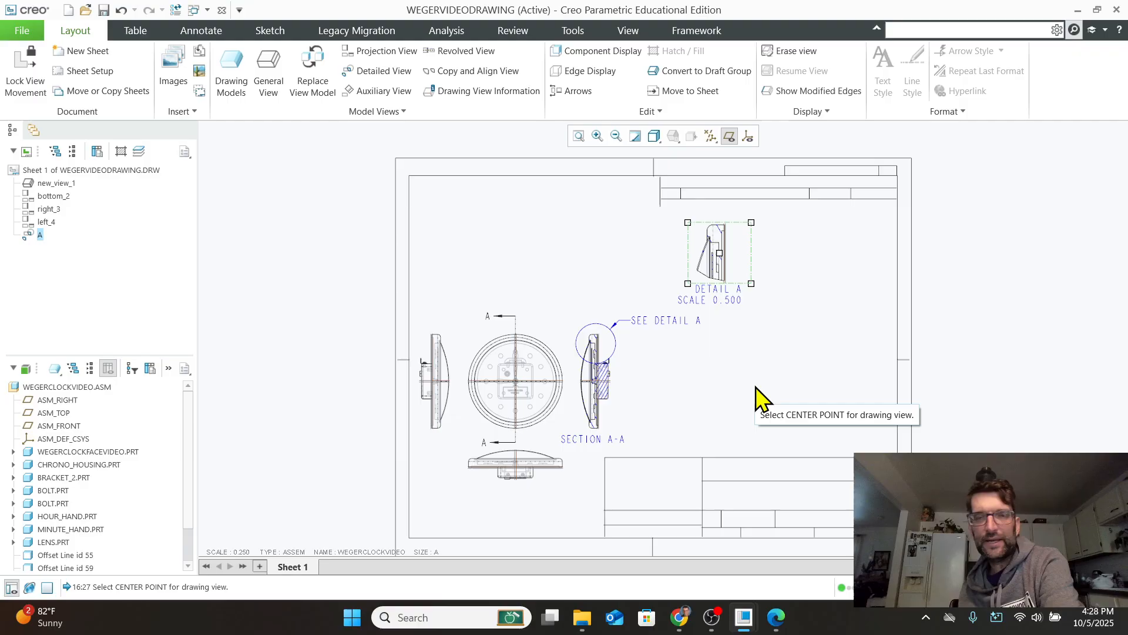
pyautogui.scroll(-1, 743, 320)
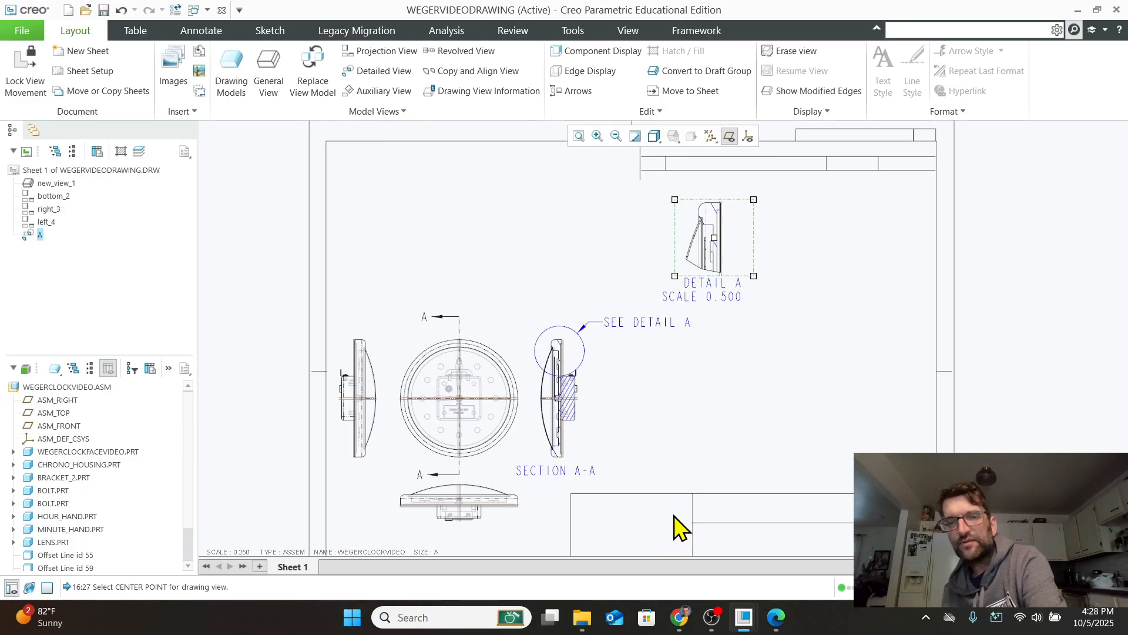
pyautogui.moveTo(696, 465); pyautogui.dragTo(612, 436, button='middle')
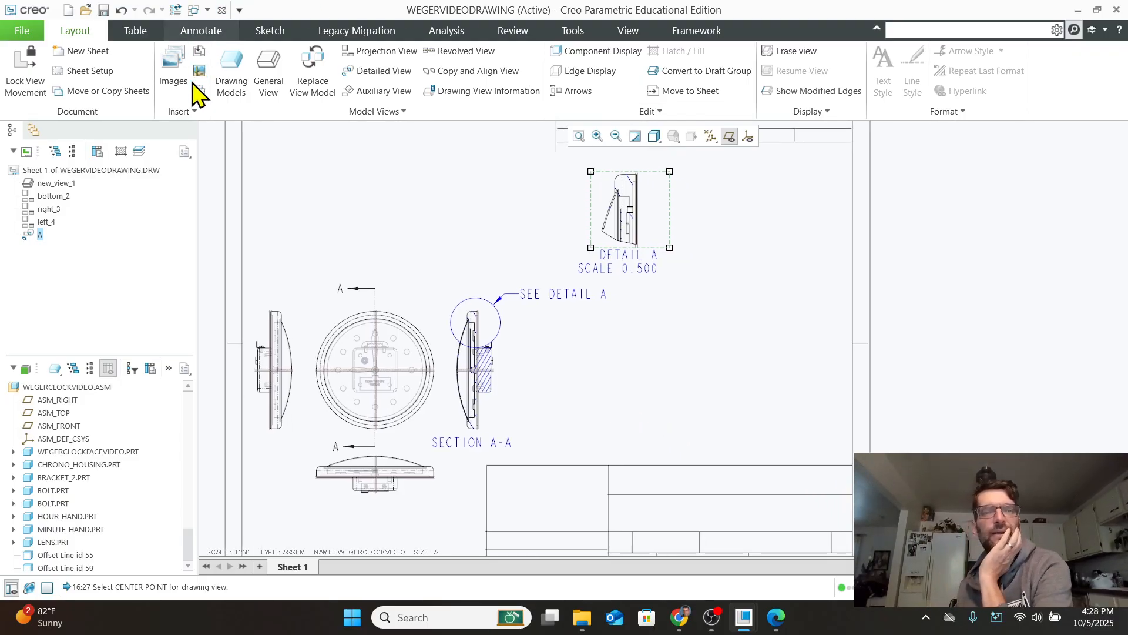
# Place a general view with no combined state in the open area beside the section view and explode its components.
pyautogui.click(266, 82)
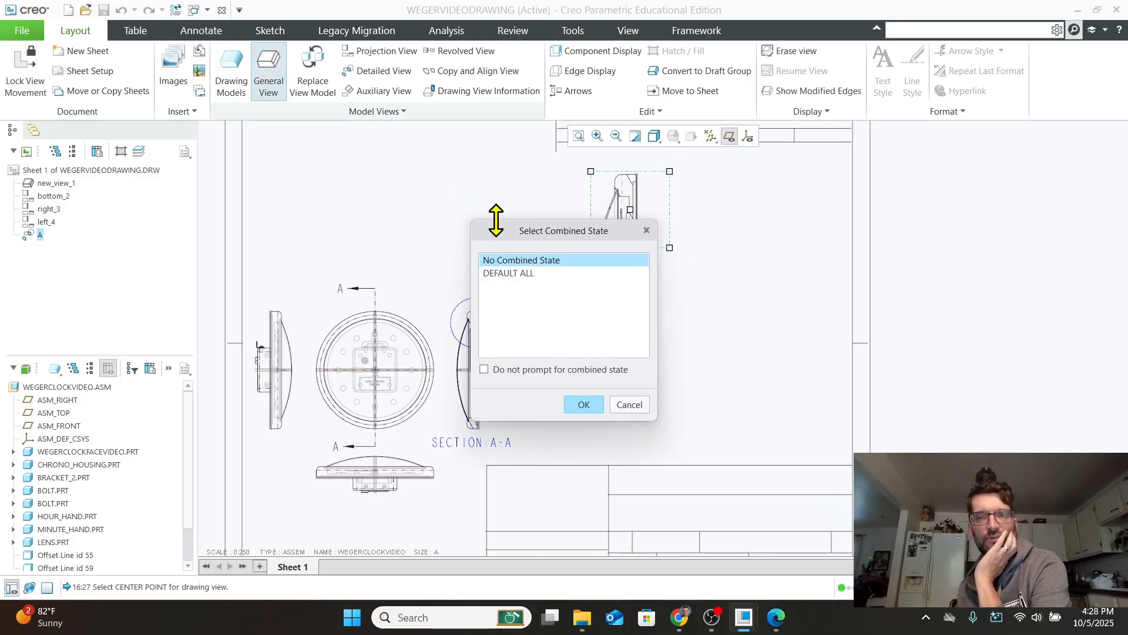
pyautogui.click(583, 405)
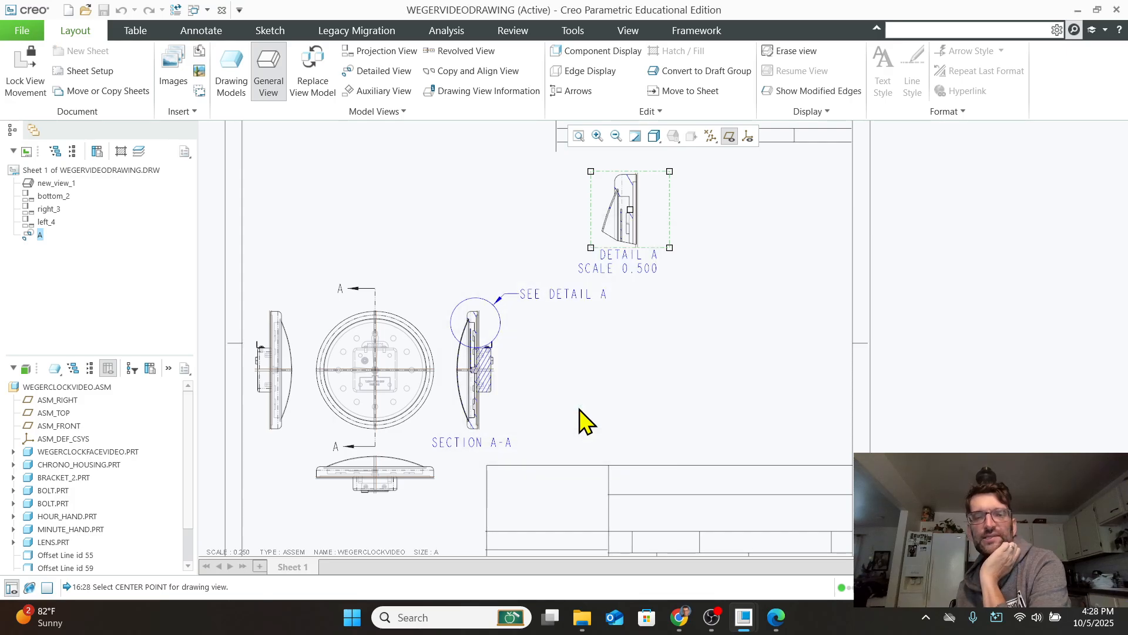
pyautogui.click(695, 369)
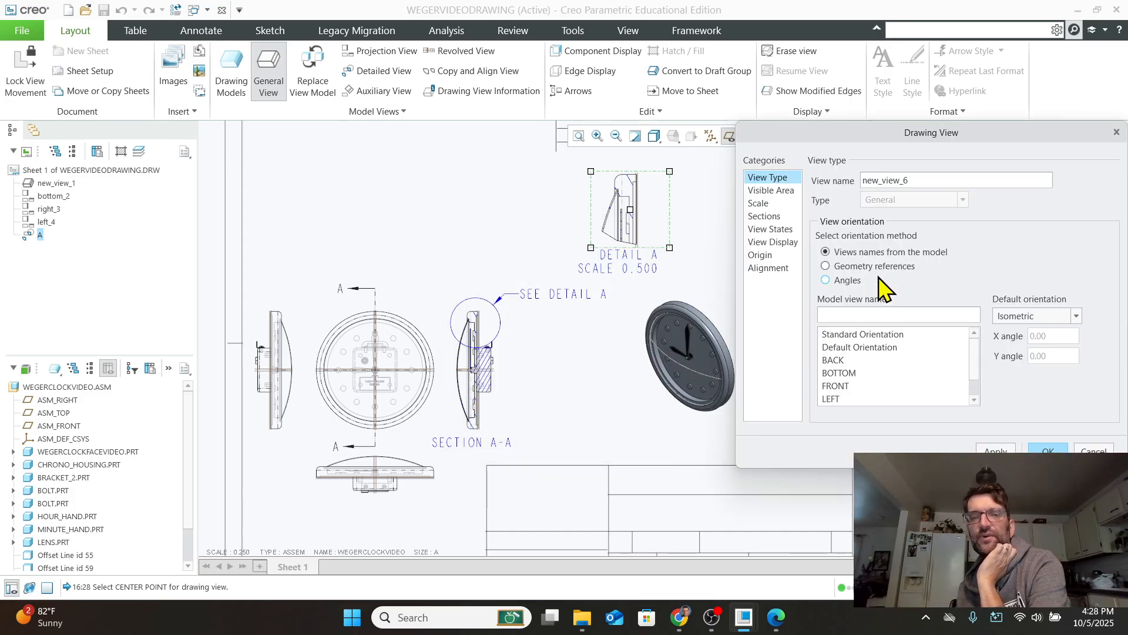
pyautogui.click(776, 230)
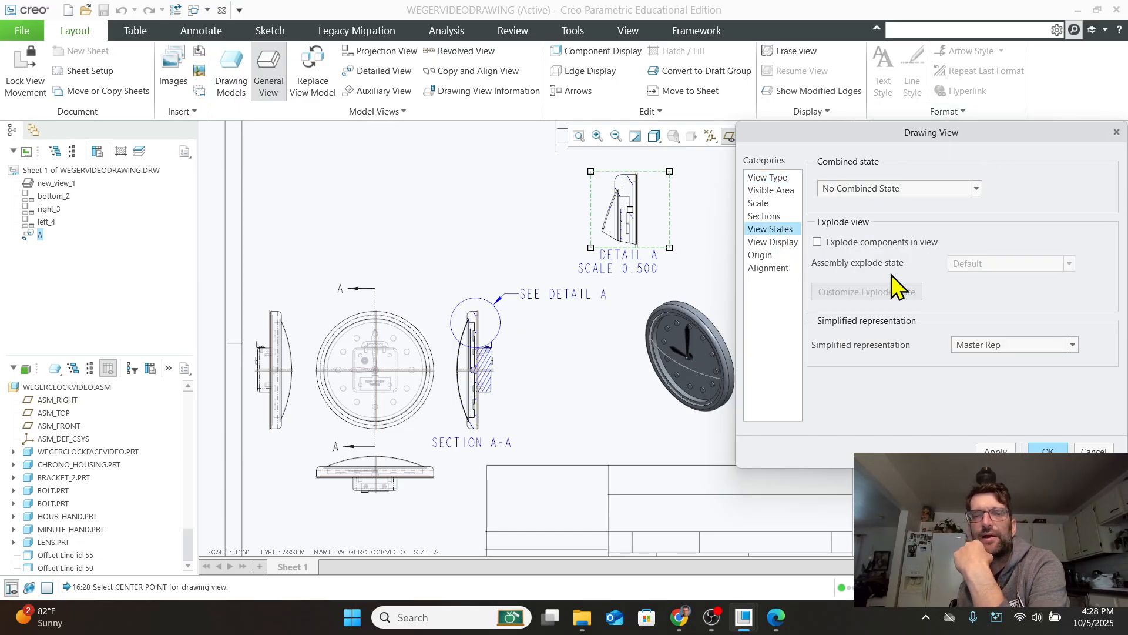
pyautogui.click(817, 242)
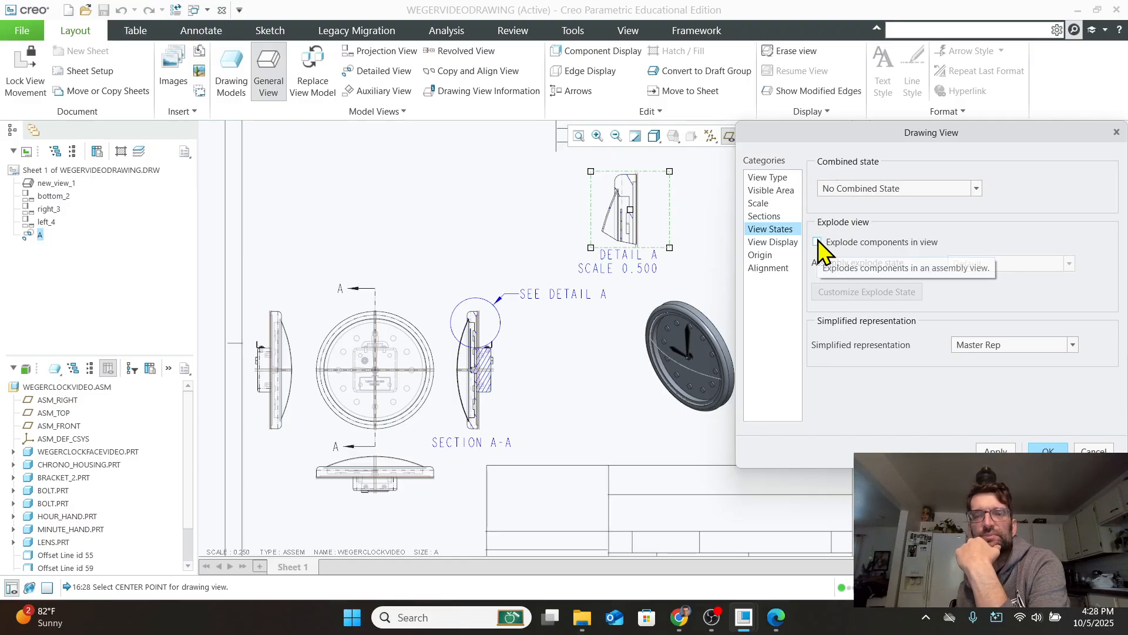
# Give the exploded view a custom scale of 0.333 and accept the view settings.
pyautogui.click(758, 204)
pyautogui.click(642, 333)
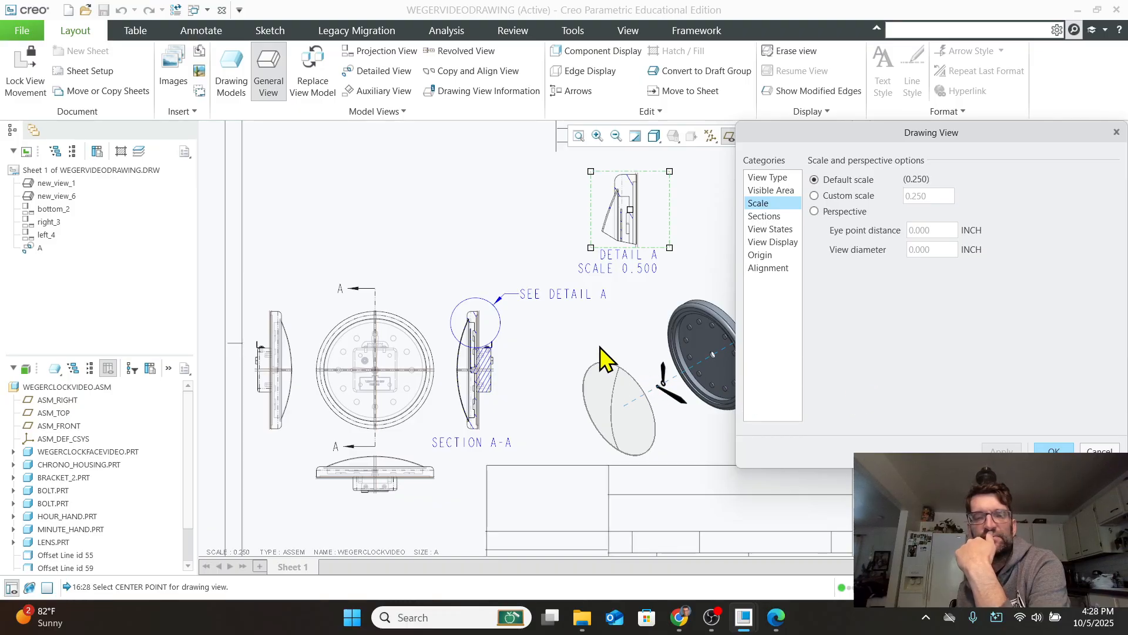
pyautogui.moveTo(599, 347); pyautogui.dragTo(451, 326, button='middle')
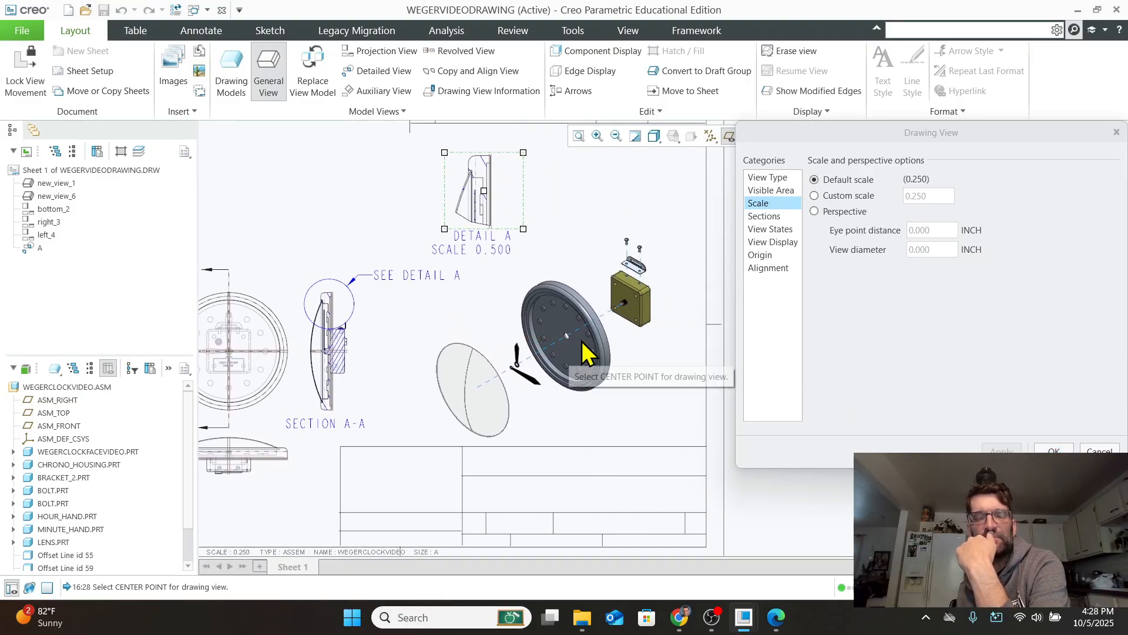
pyautogui.click(813, 196)
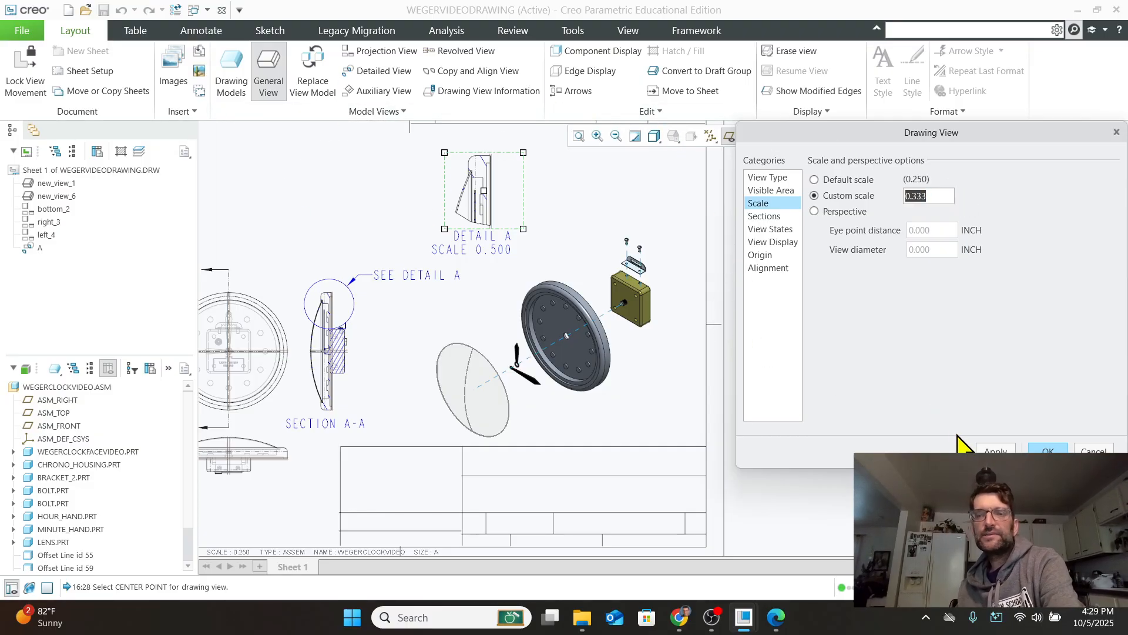
pyautogui.click(995, 450)
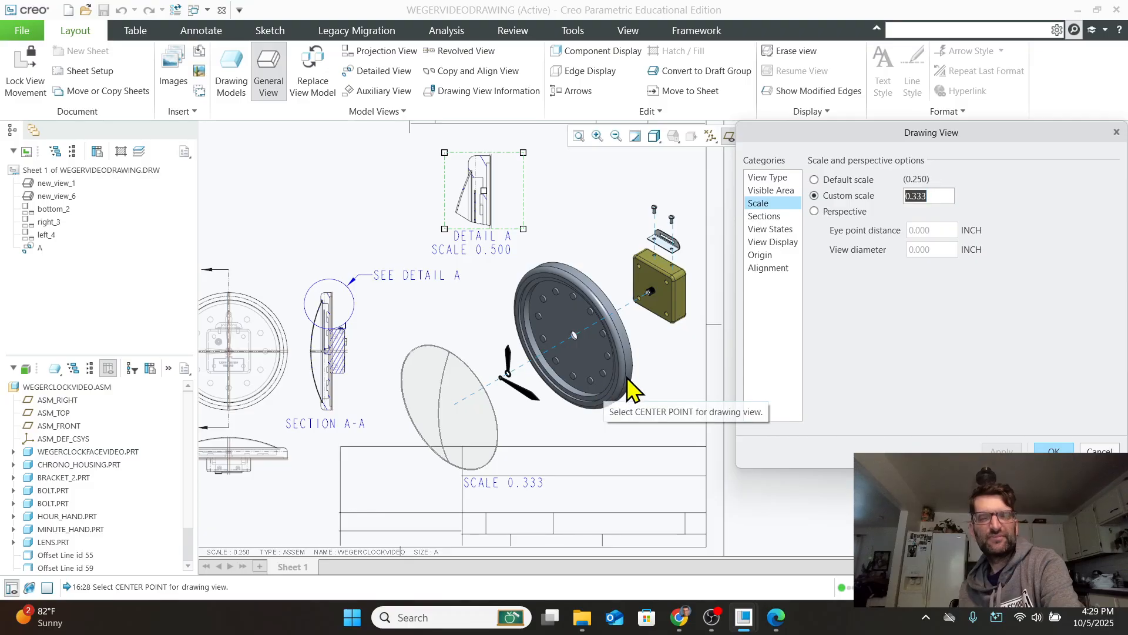
pyautogui.scroll(2, 632, 426)
pyautogui.moveTo(634, 419); pyautogui.dragTo(620, 400, button='middle')
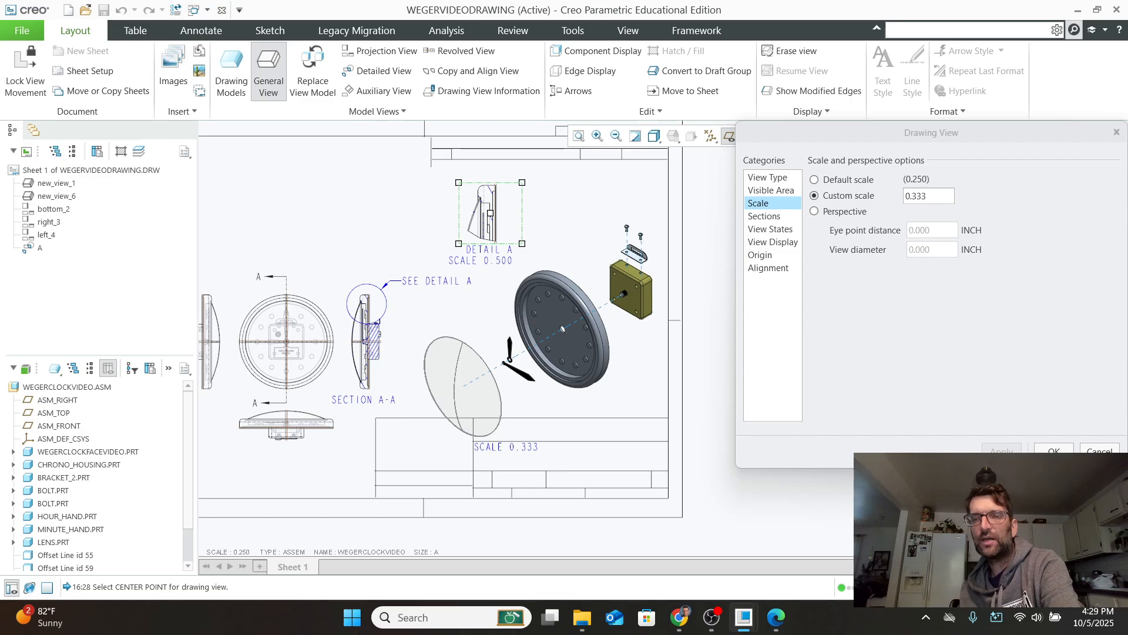
pyautogui.click(1045, 448)
# Move the exploded view up clear of the title block and remove its SCALE 0.333 note.
pyautogui.moveTo(572, 341); pyautogui.dragTo(557, 316)
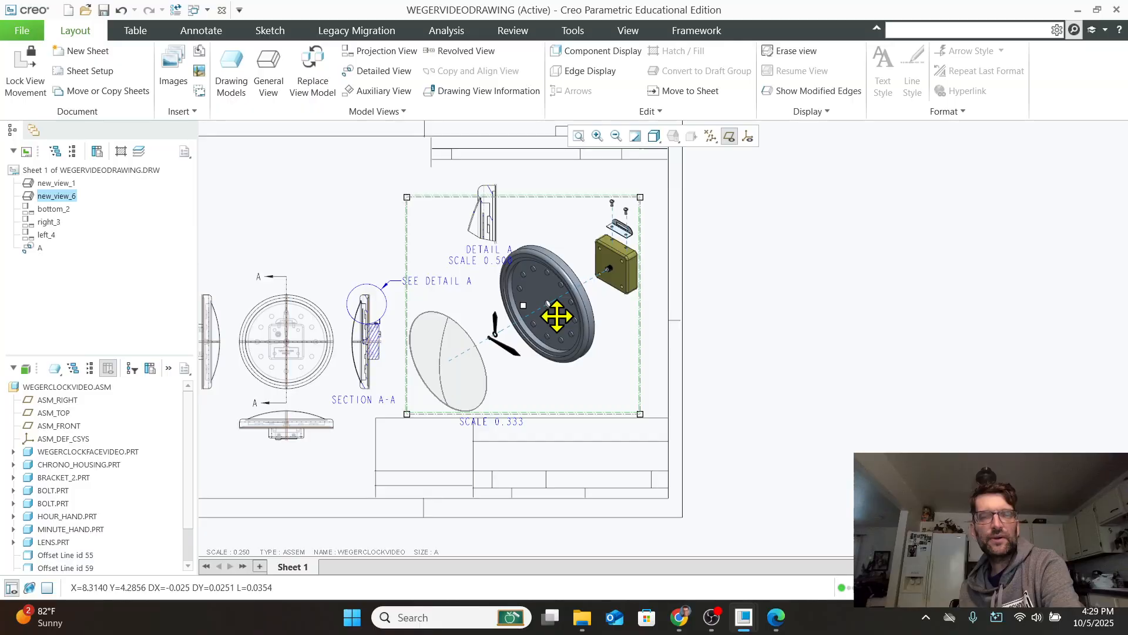
pyautogui.scroll(3, 502, 435)
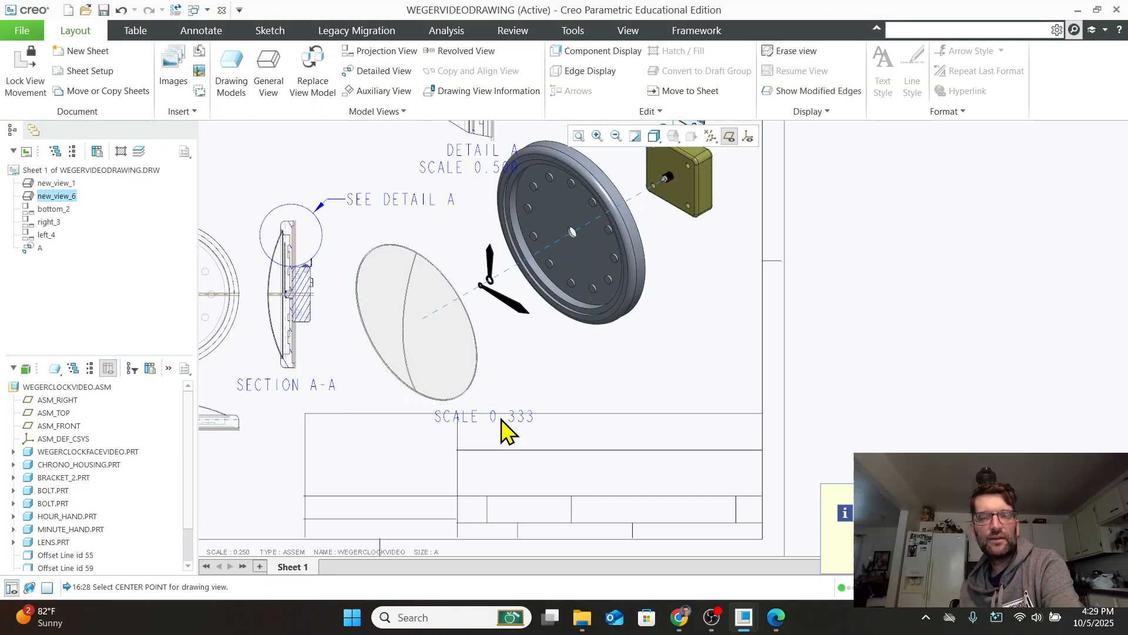
pyautogui.doubleClick(506, 418)
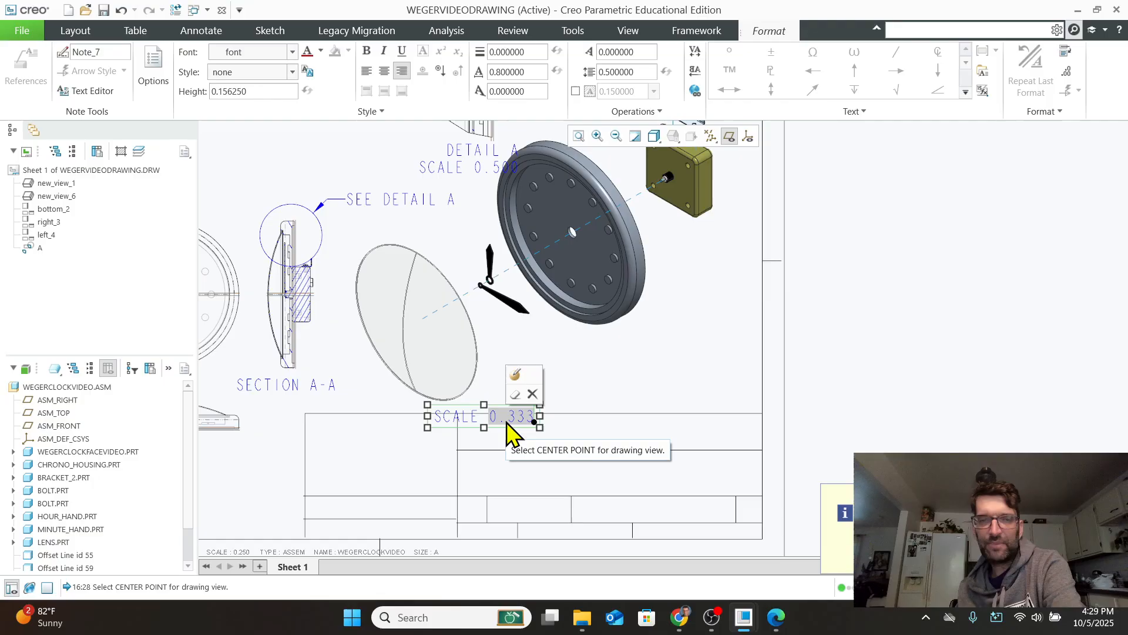
pyautogui.click(594, 416)
pyautogui.scroll(-3, 611, 385)
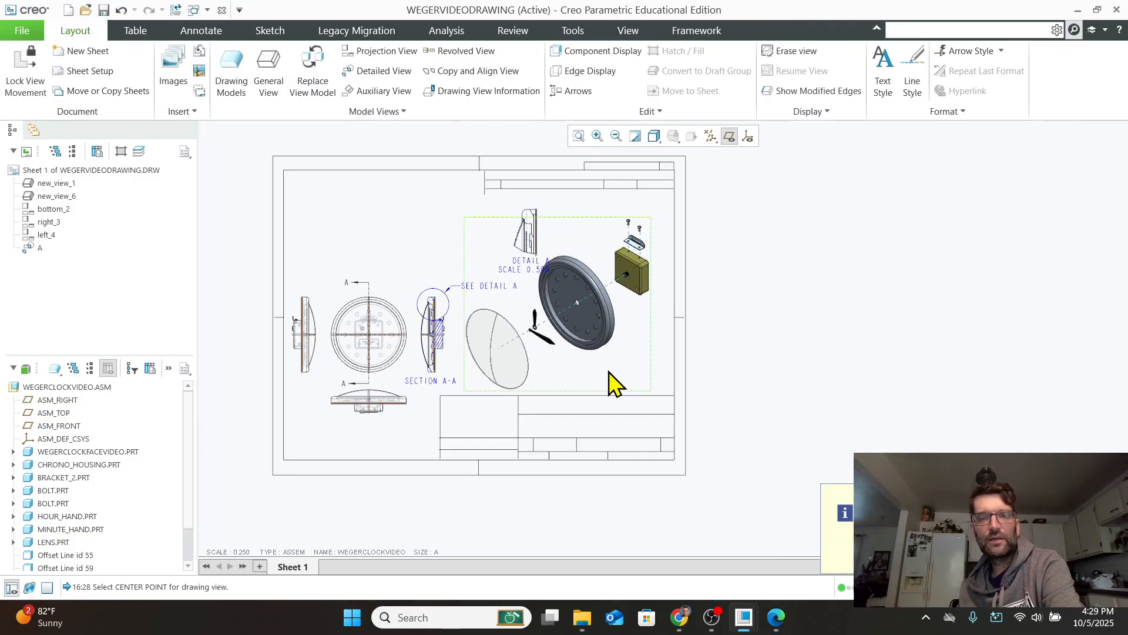
# Nudge the exploded view slightly down and to the right, keeping it above the title block.
pyautogui.click(595, 312)
pyautogui.moveTo(594, 312); pyautogui.dragTo(601, 319)
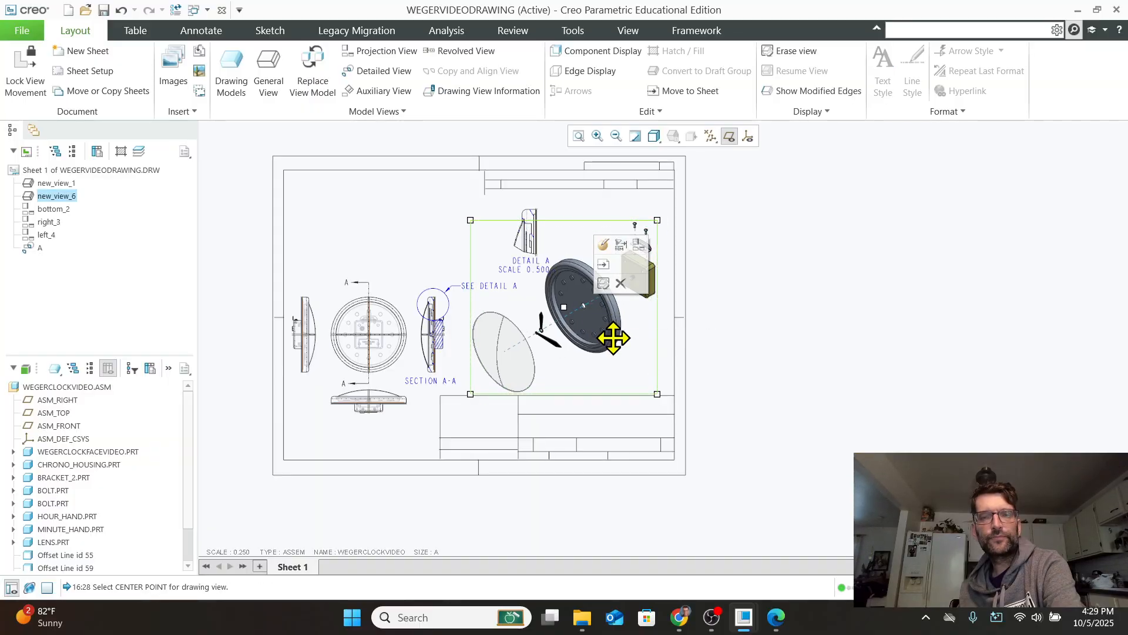
pyautogui.click(736, 295)
# Shift the DETAIL A view slightly left and up, away from the exploded clock view.
pyautogui.scroll(1, 534, 238)
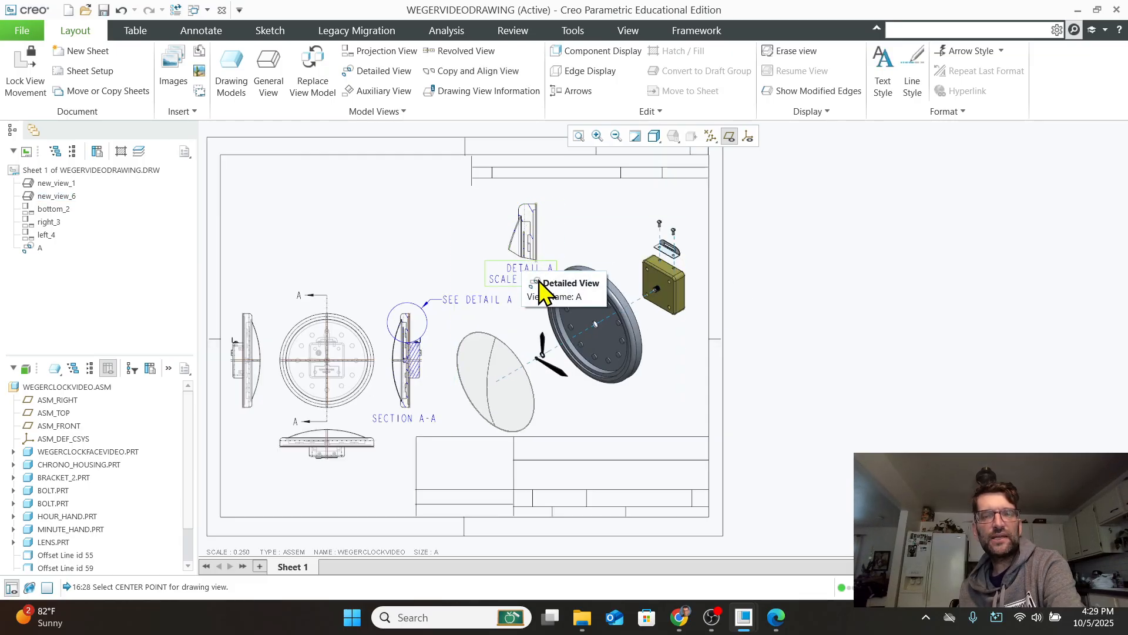
pyautogui.click(528, 233)
pyautogui.moveTo(527, 224); pyautogui.dragTo(519, 223)
pyautogui.click(612, 230)
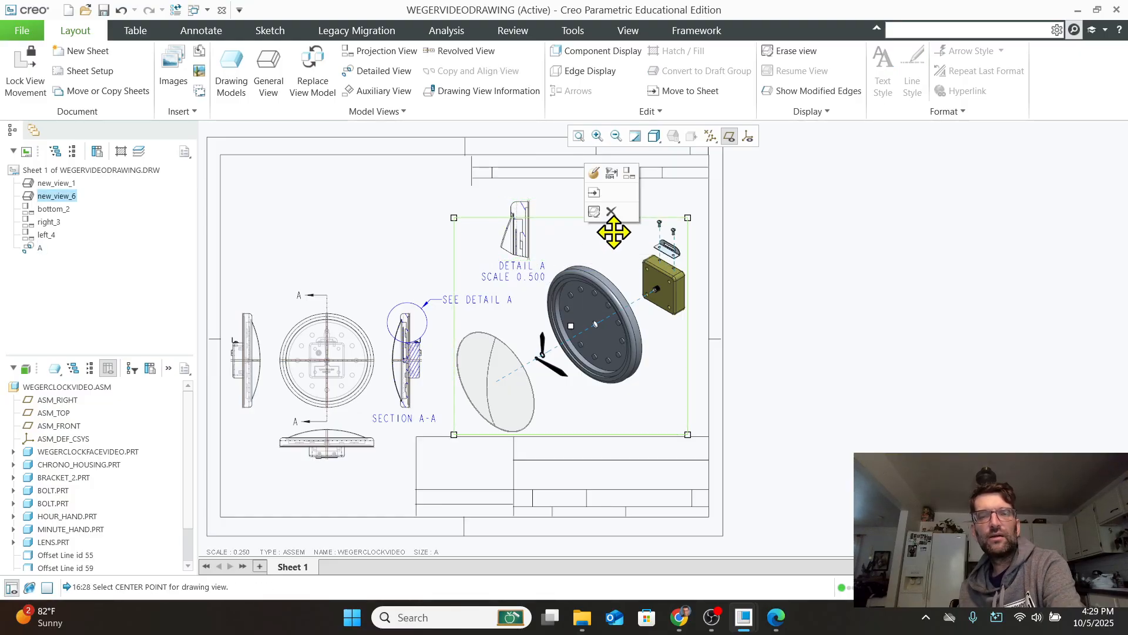
pyautogui.scroll(2, 506, 337)
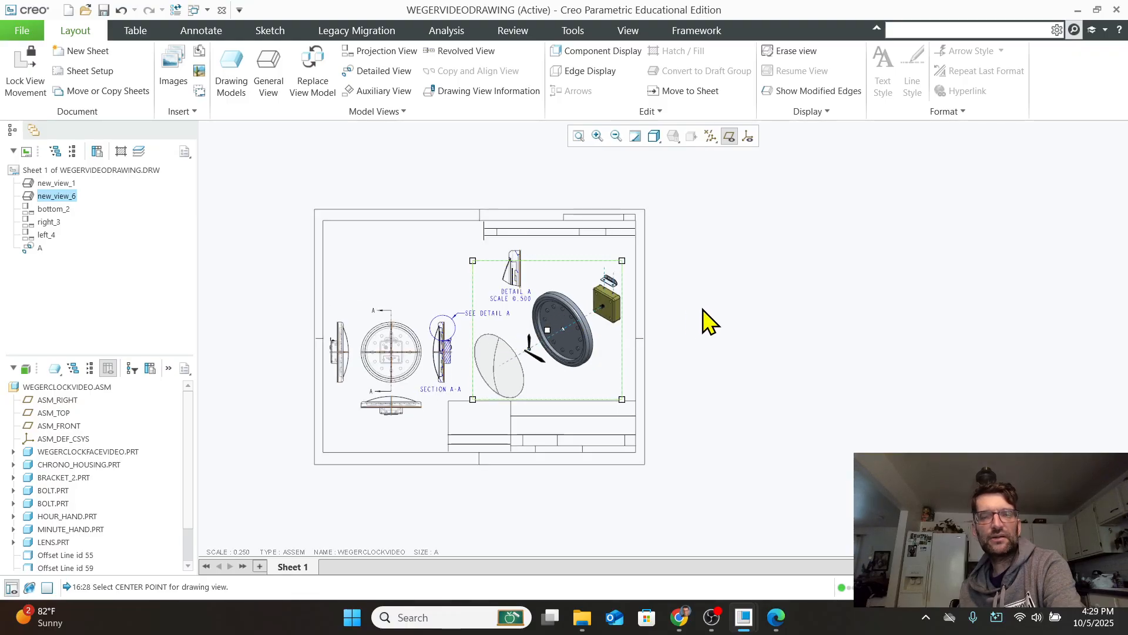
pyautogui.click(698, 357)
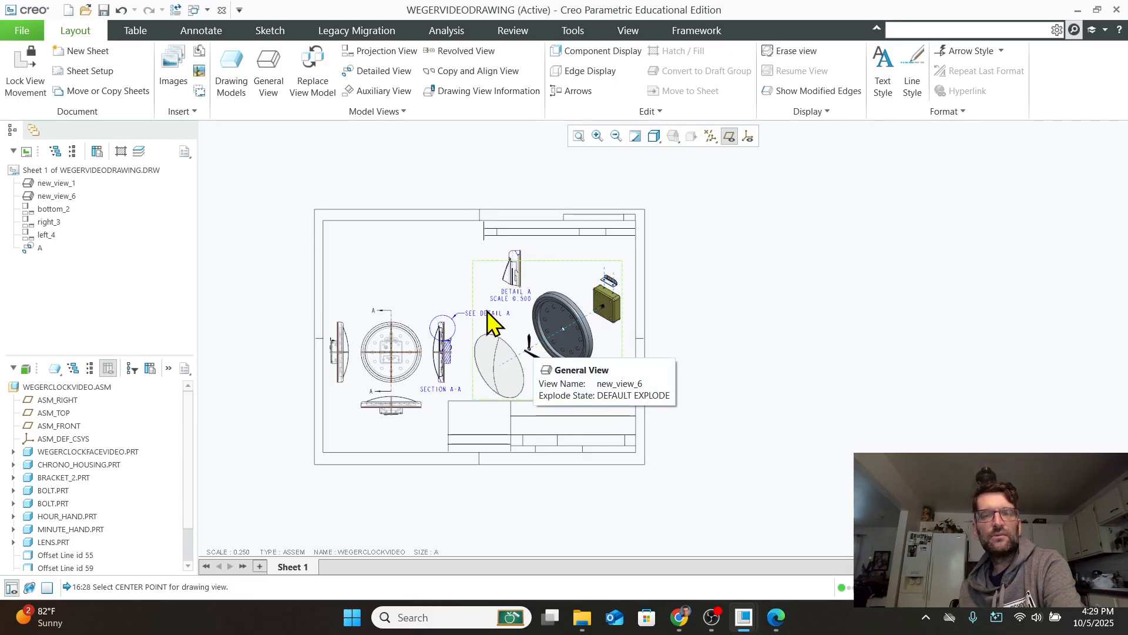
pyautogui.click(512, 270)
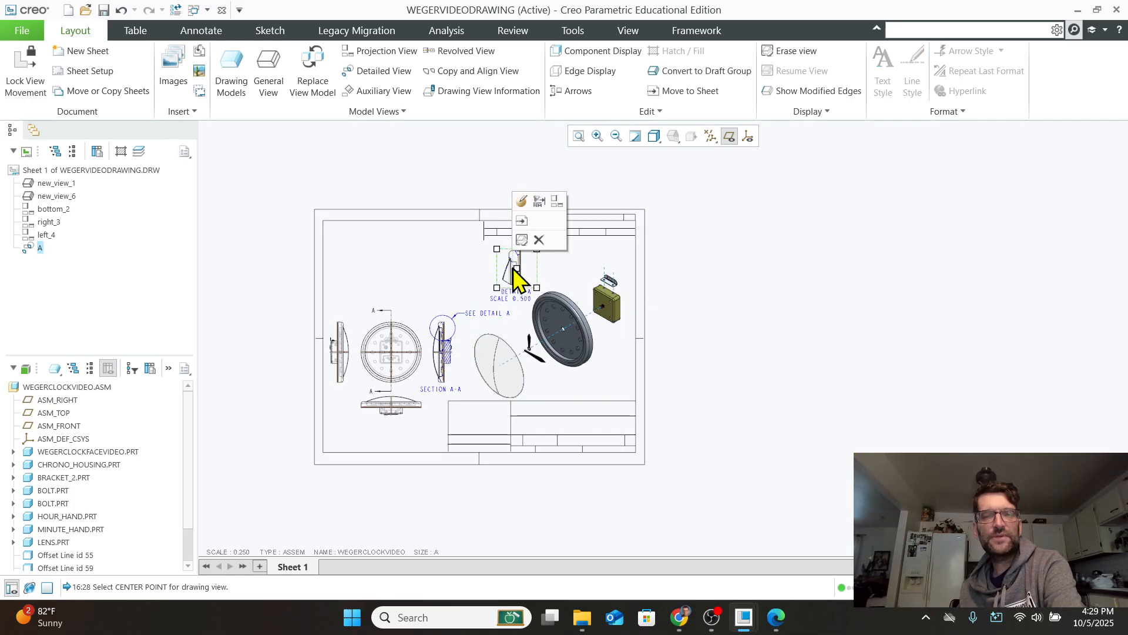
pyautogui.moveTo(513, 267); pyautogui.dragTo(512, 258)
pyautogui.click(687, 350)
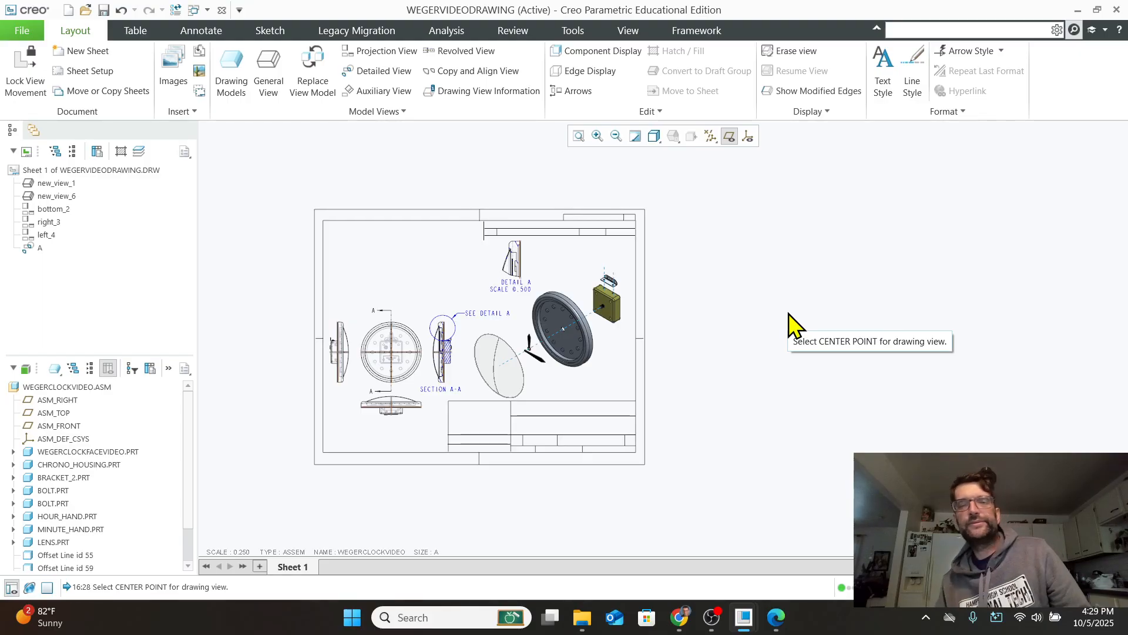
pyautogui.scroll(2, 474, 347)
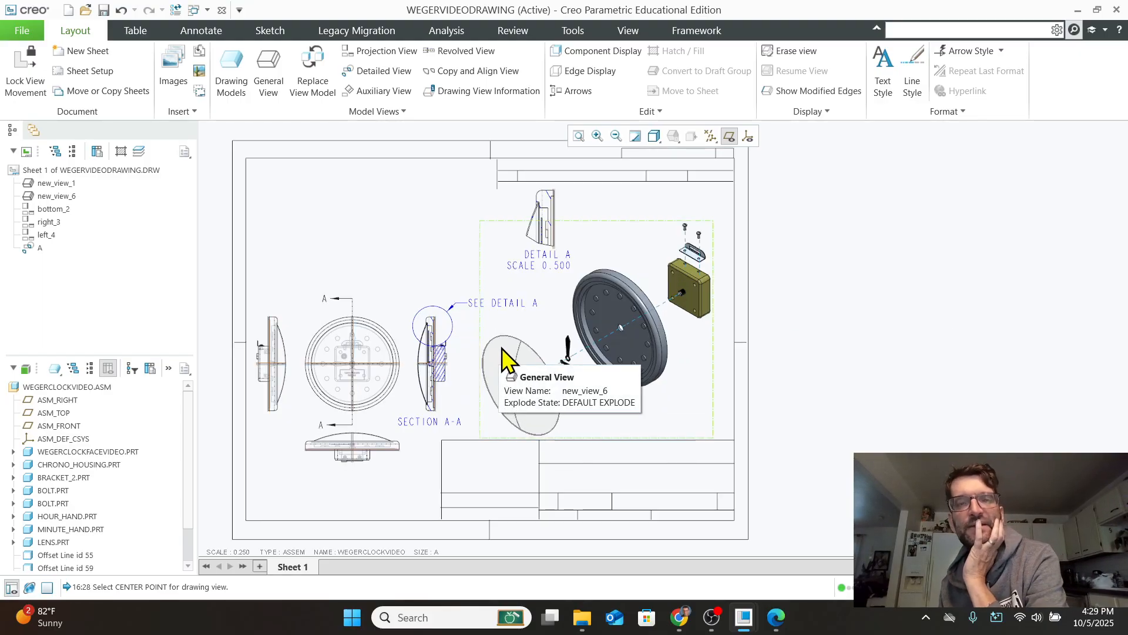
pyautogui.scroll(-1, 502, 348)
pyautogui.scroll(-1, 676, 291)
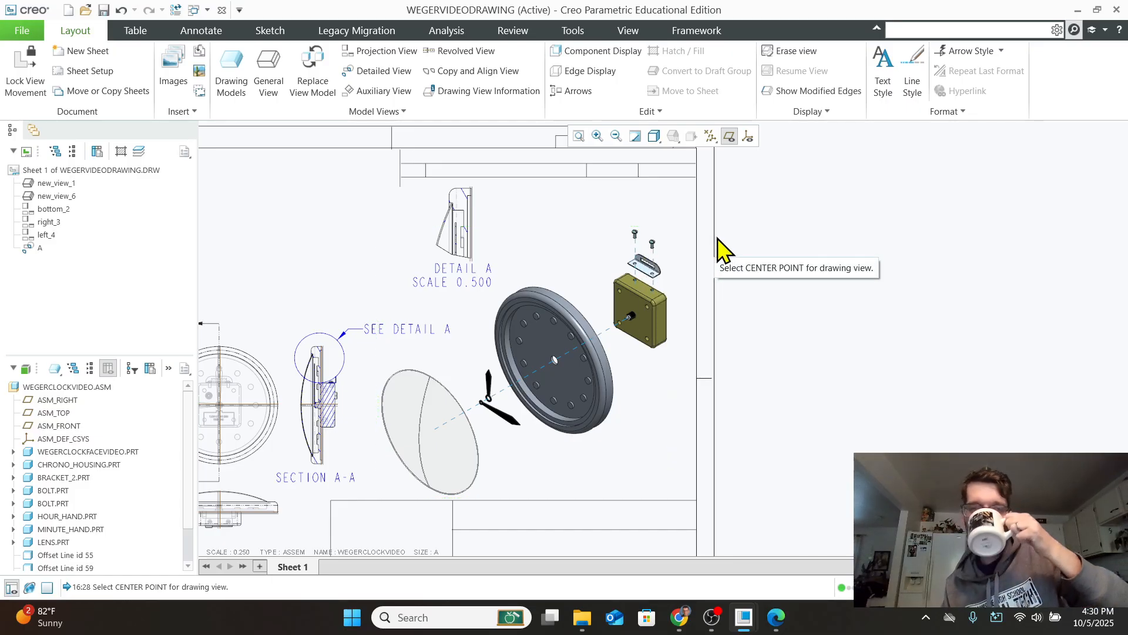
pyautogui.scroll(-2, 817, 405)
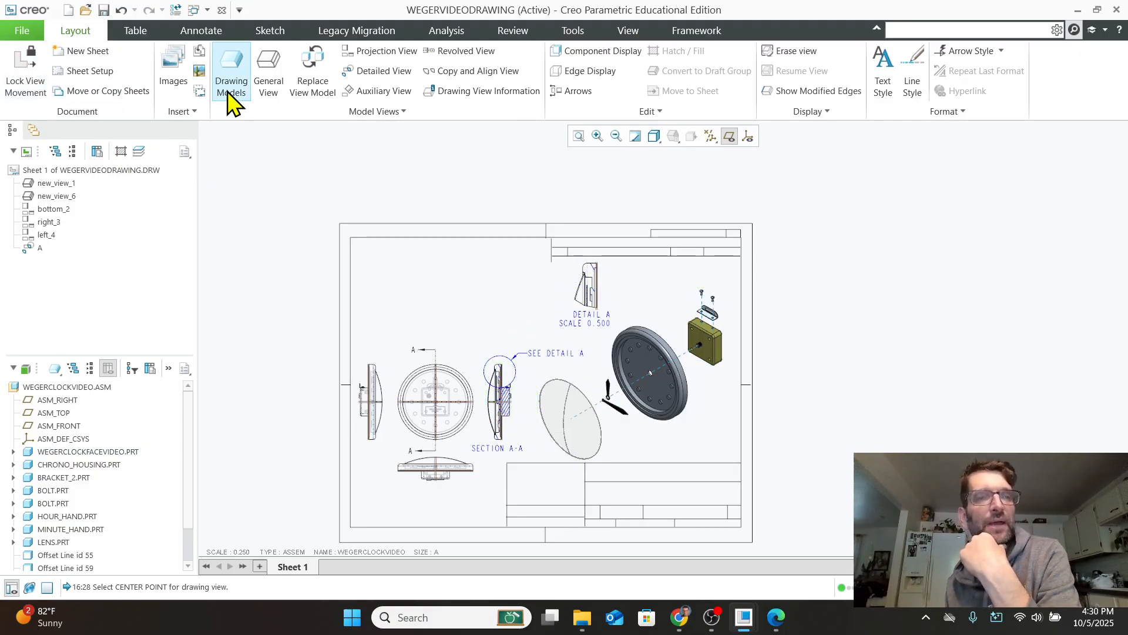
# Insert a table of 3 columns and 8 rows with its origin at the upper-left corner of the sheet's inner border.
pyautogui.click(134, 31)
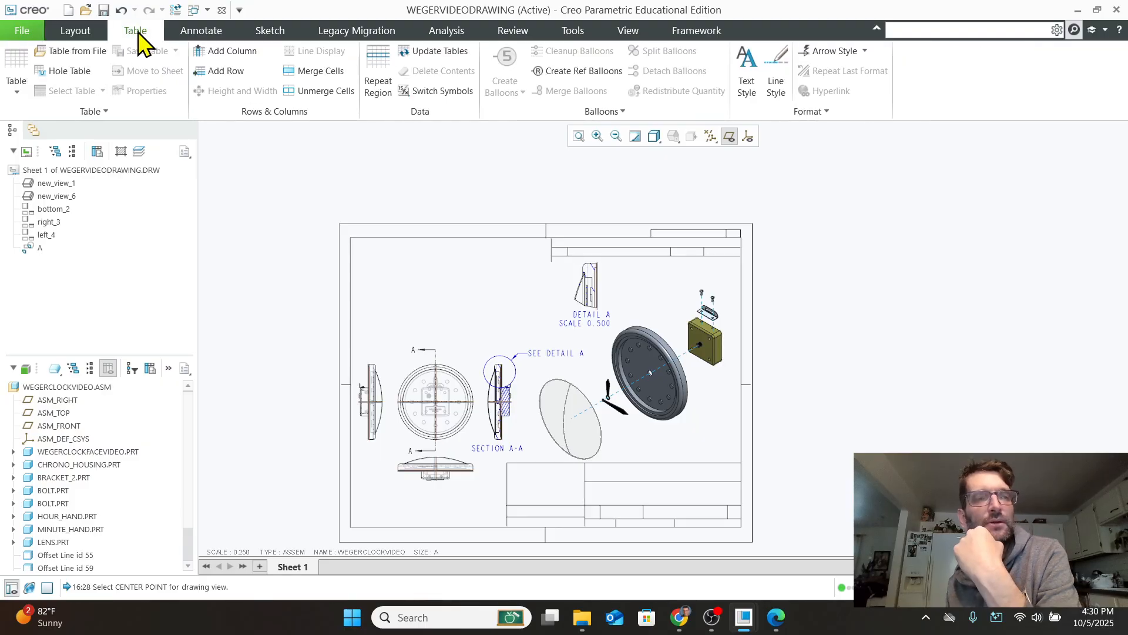
pyautogui.click(19, 60)
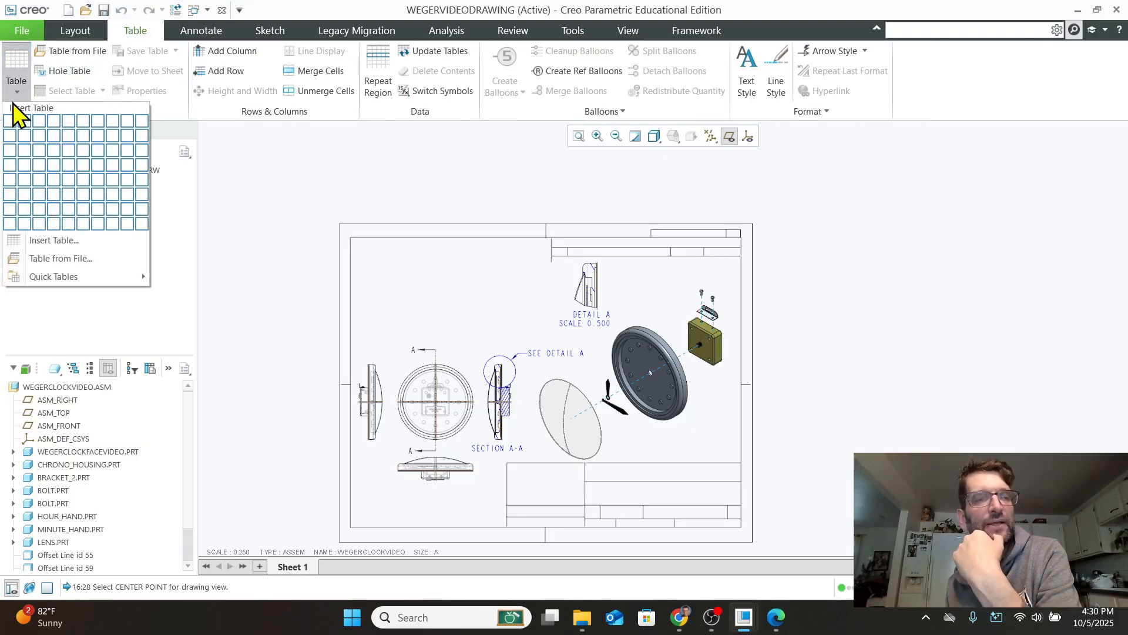
pyautogui.click(39, 222)
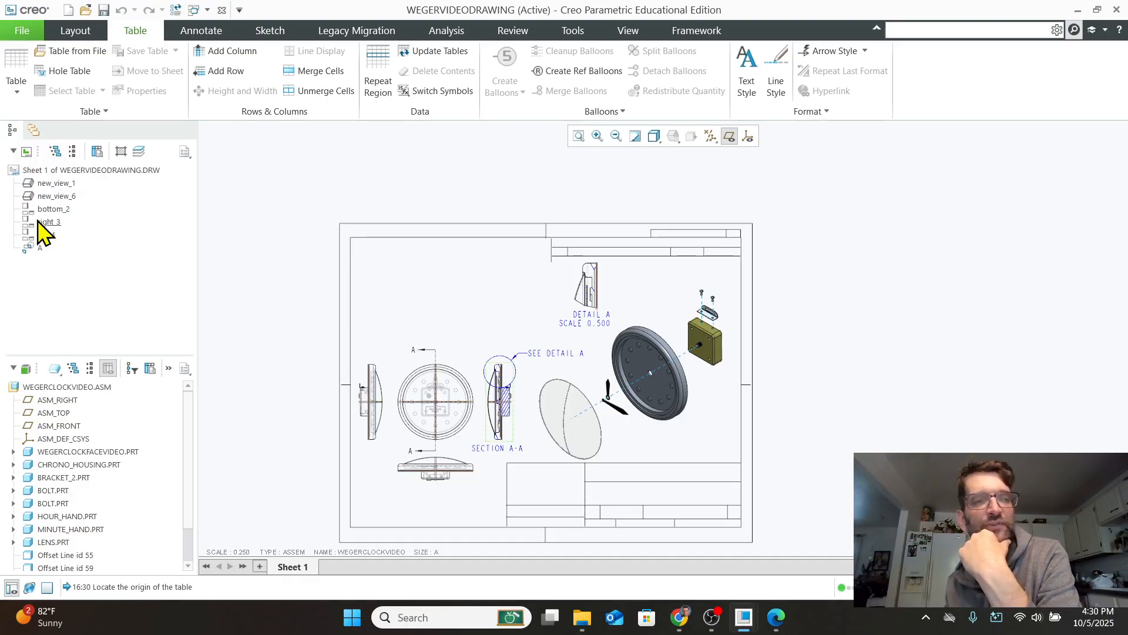
pyautogui.click(352, 240)
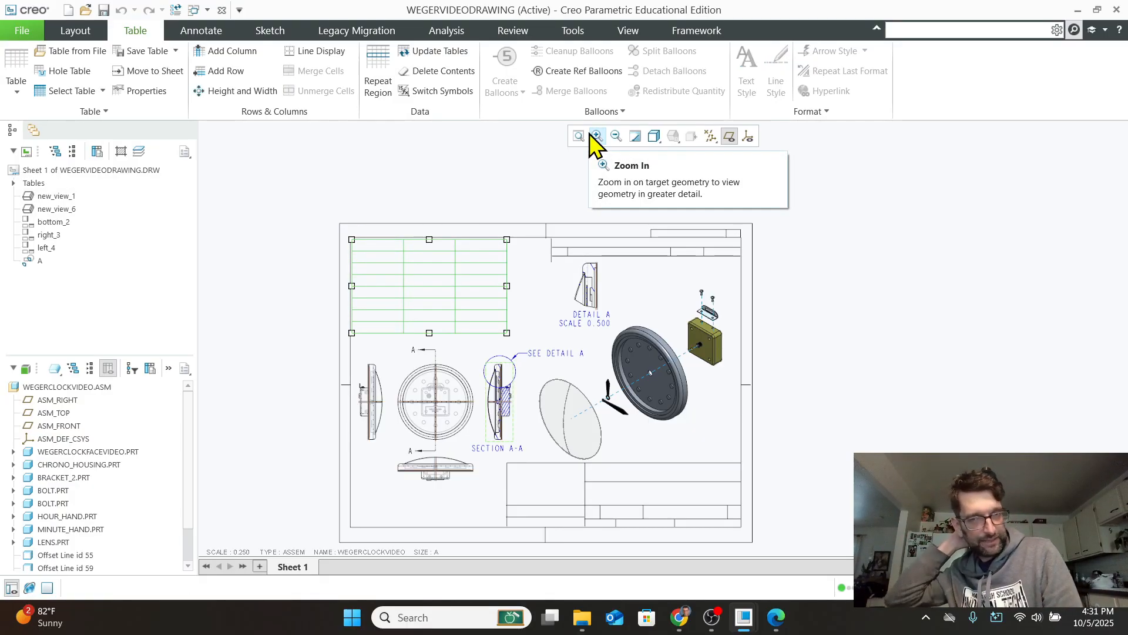
pyautogui.click(944, 302)
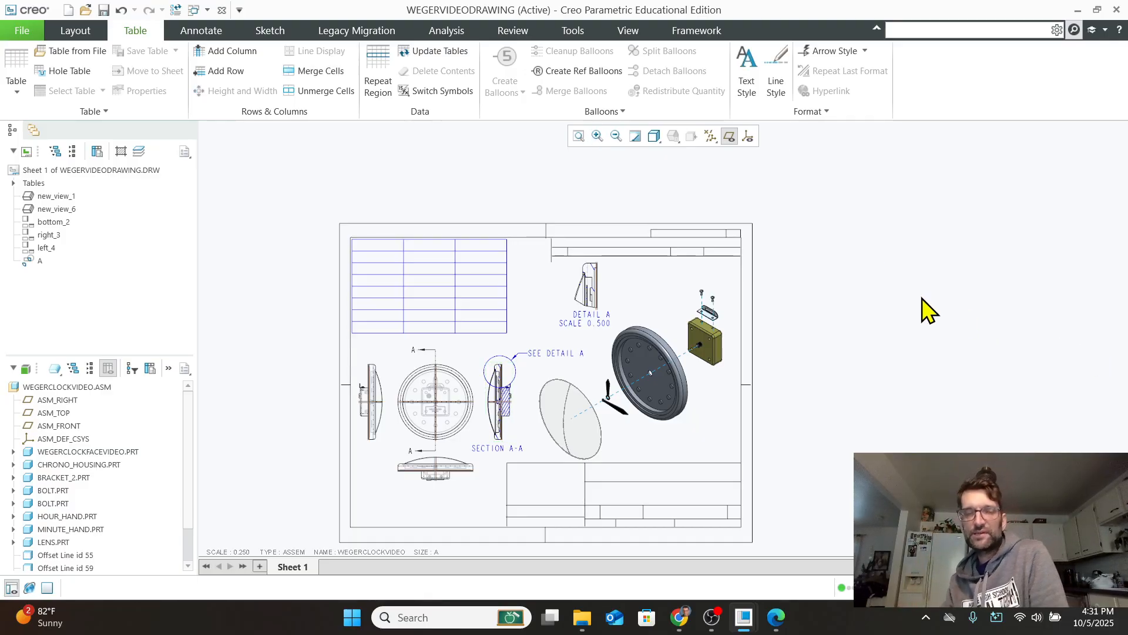
pyautogui.scroll(1, 849, 329)
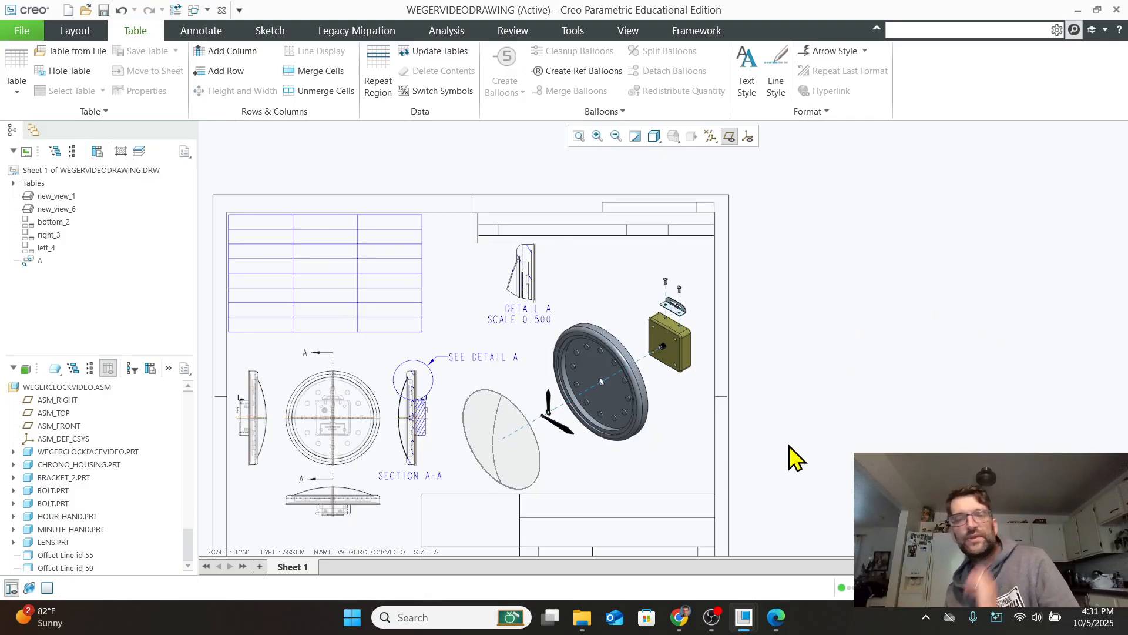
pyautogui.moveTo(593, 474); pyautogui.dragTo(593, 432, button='middle')
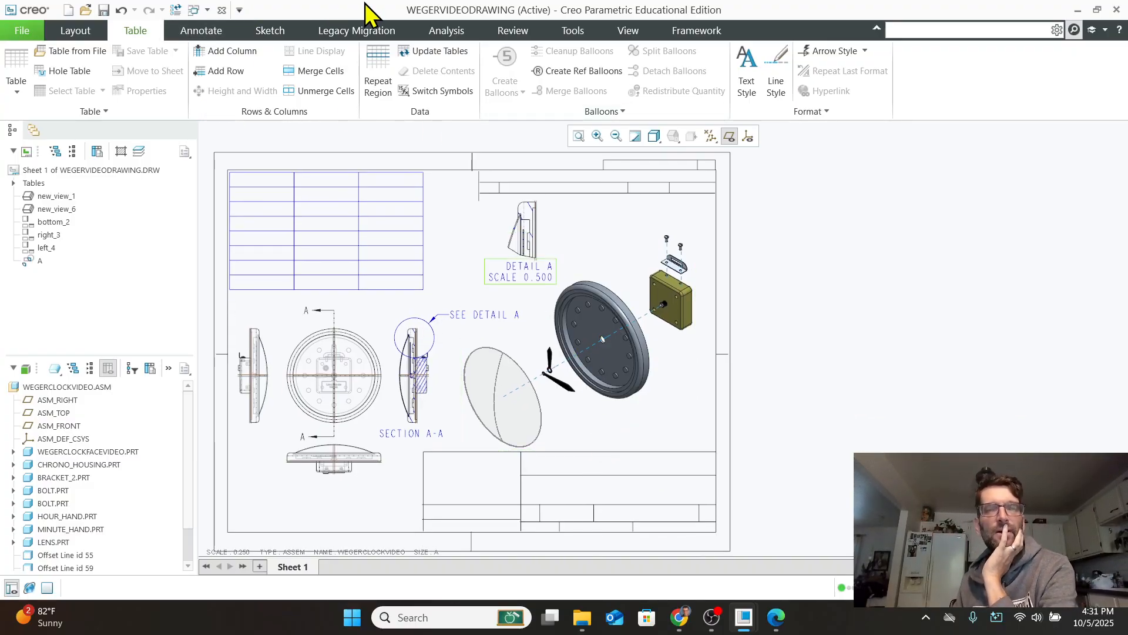
pyautogui.click(202, 30)
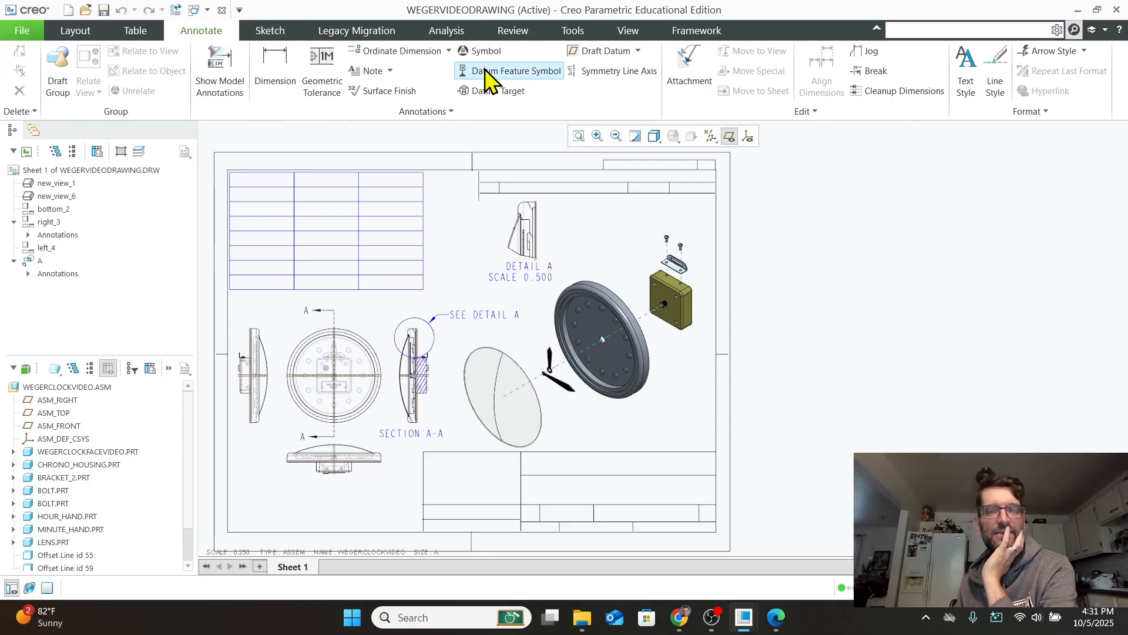
pyautogui.click(428, 112)
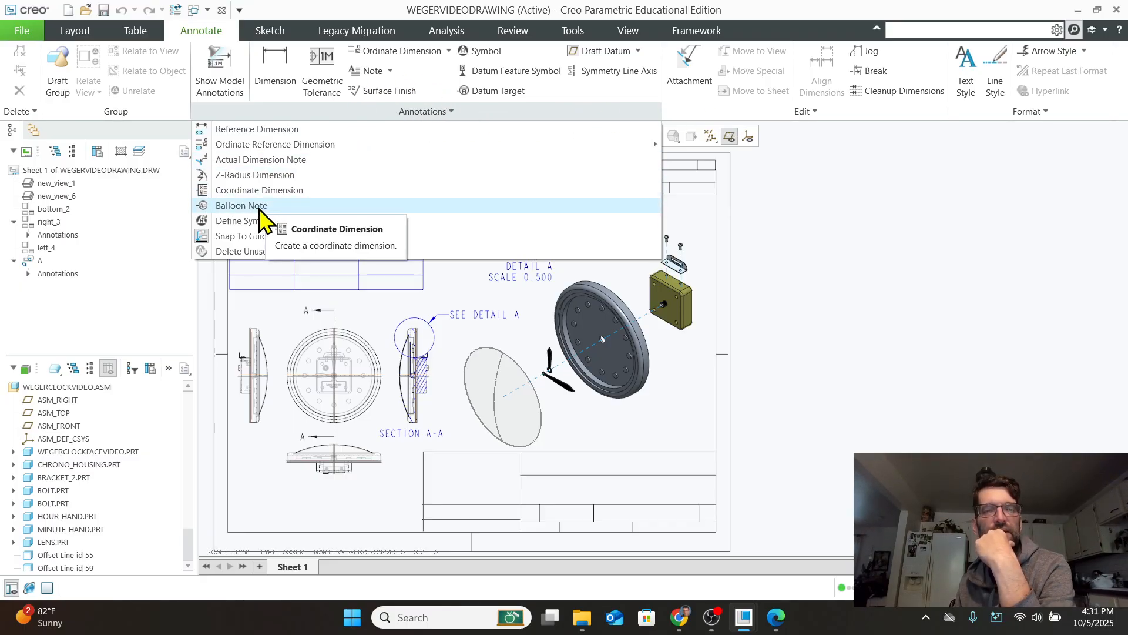
pyautogui.click(404, 113)
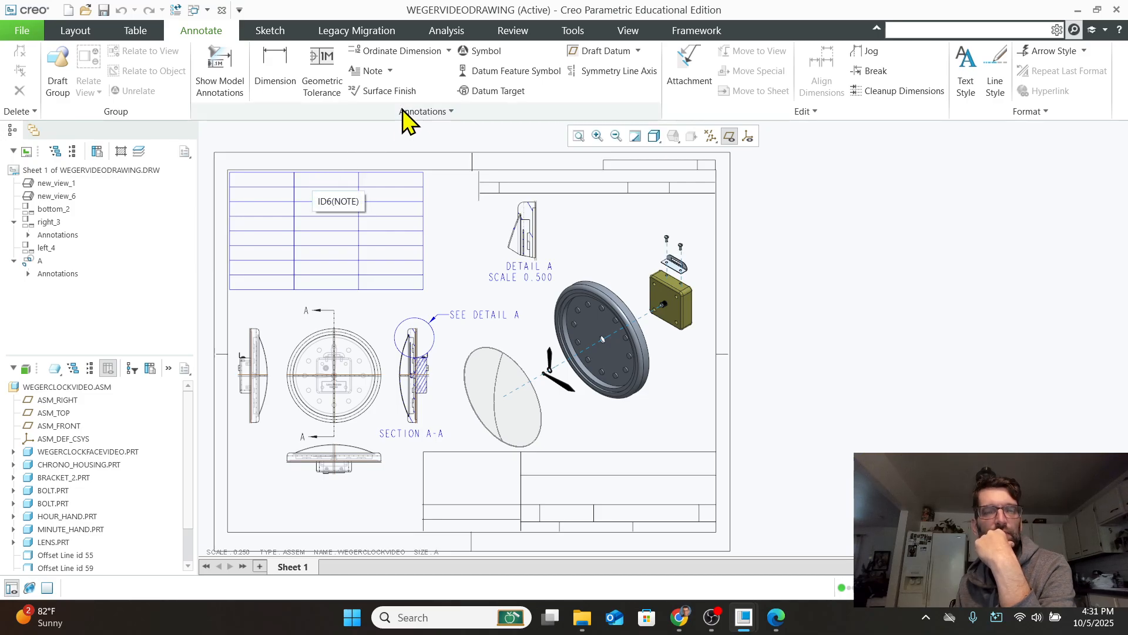
pyautogui.click(407, 112)
pyautogui.click(253, 207)
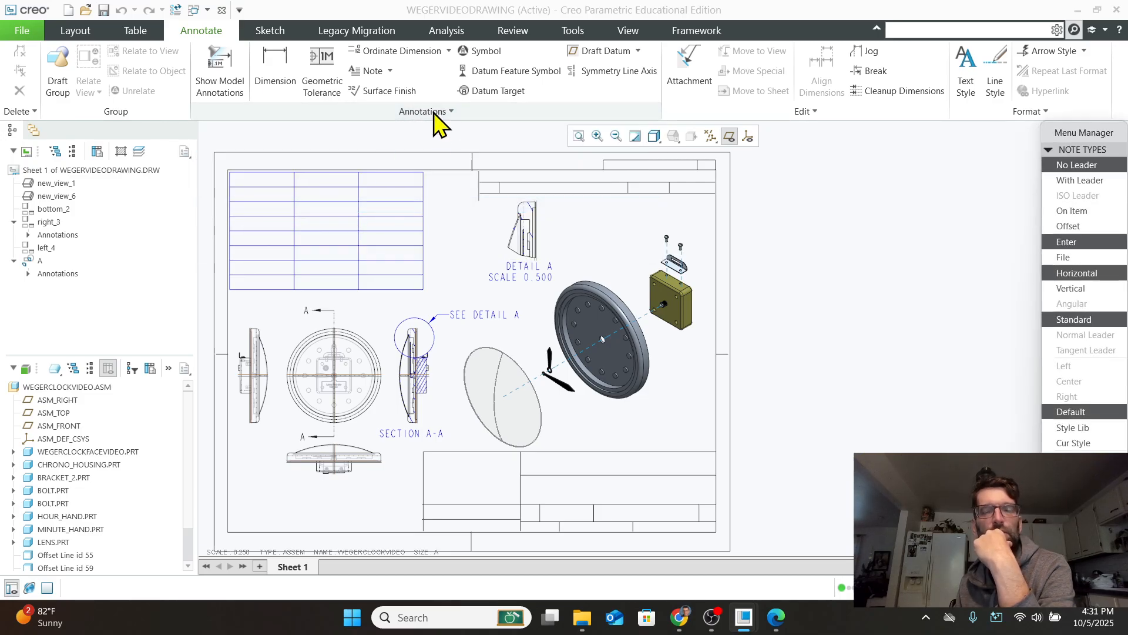
pyautogui.click(1080, 474)
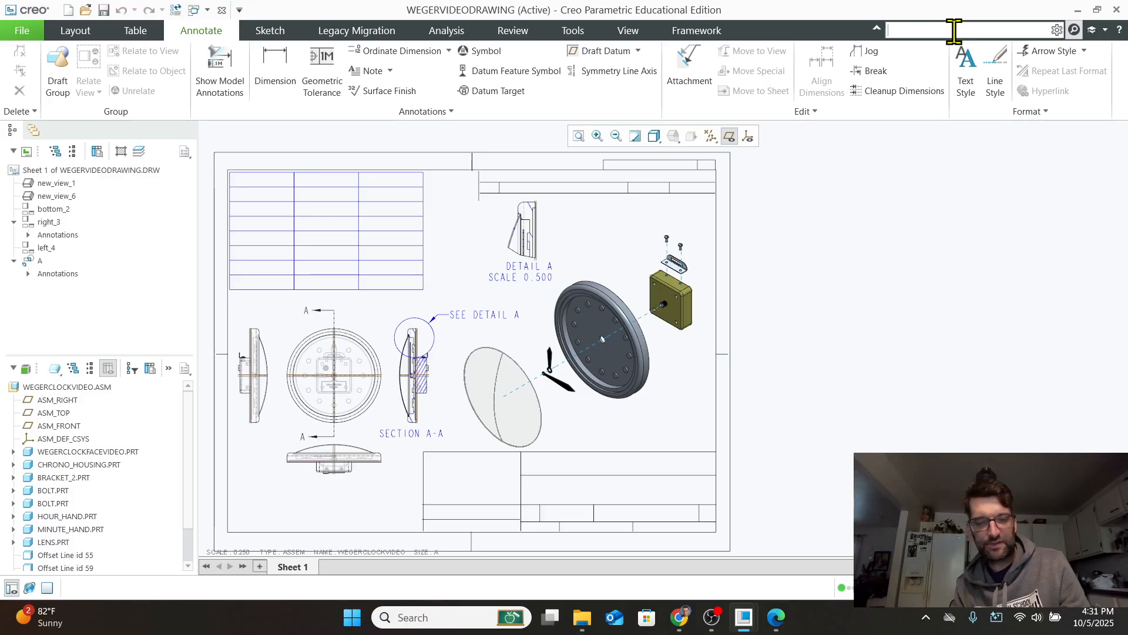
# Find the Balloon Note command by searching for "balloon note" and attach balloon 1 with a leader to the left bolt of the exploded view.
pyautogui.write('ball')
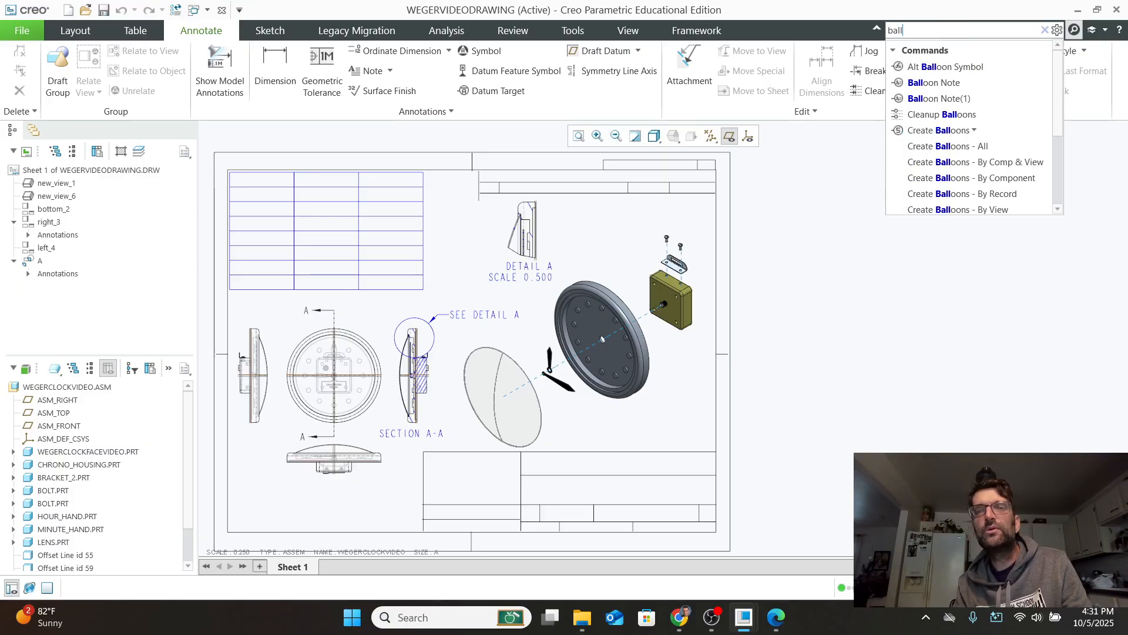
pyautogui.write('oon not')
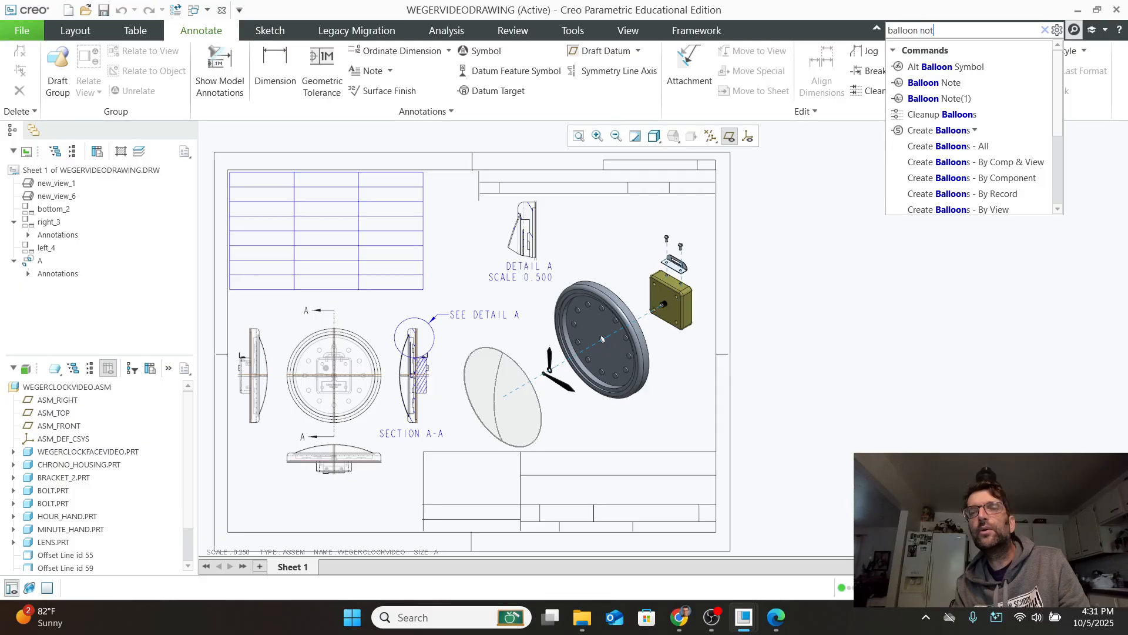
pyautogui.write('e')
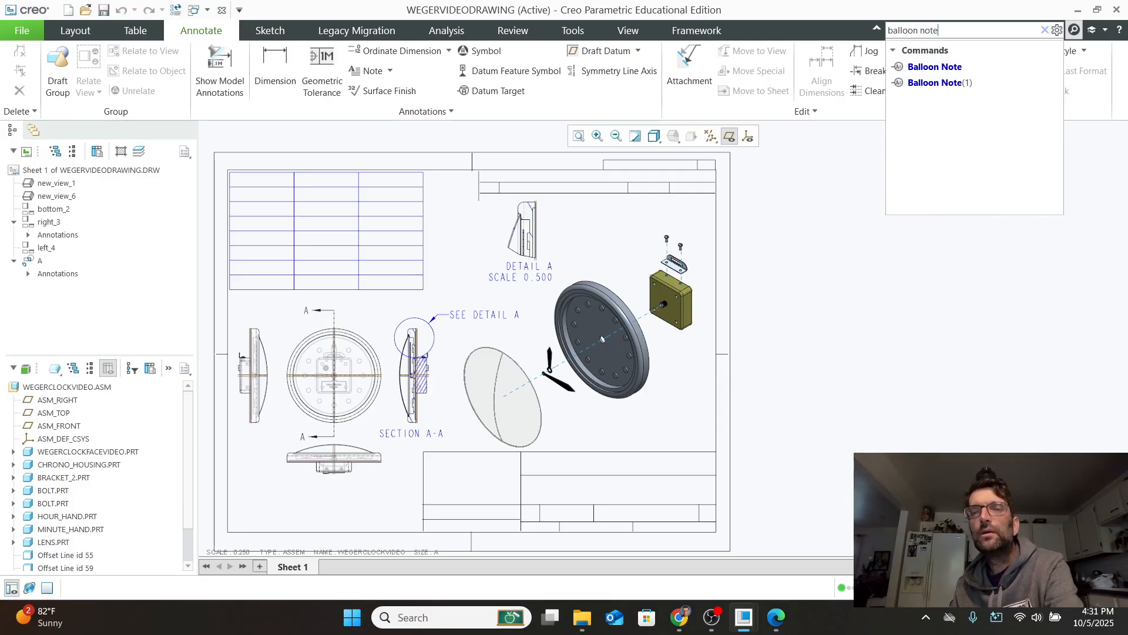
pyautogui.click(951, 68)
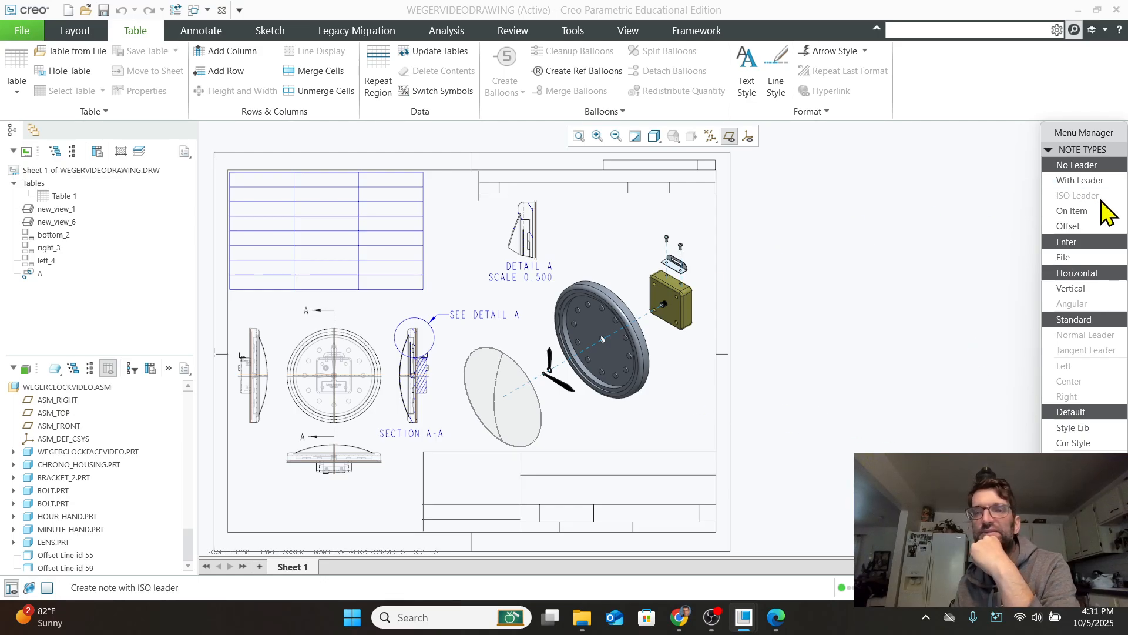
pyautogui.click(1088, 179)
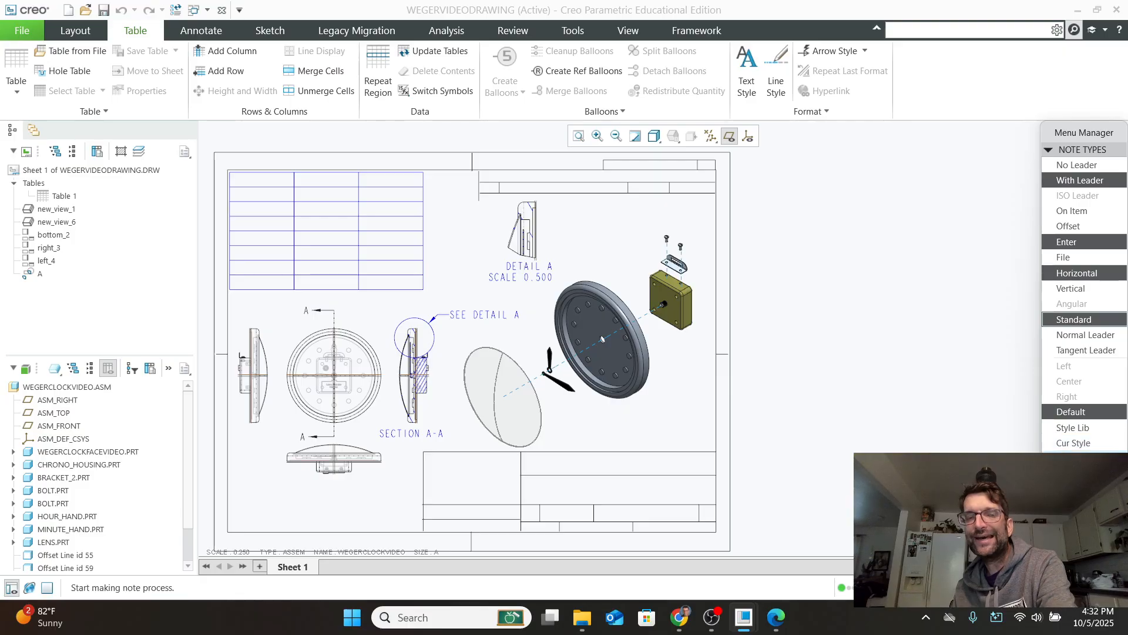
pyautogui.click(1076, 460)
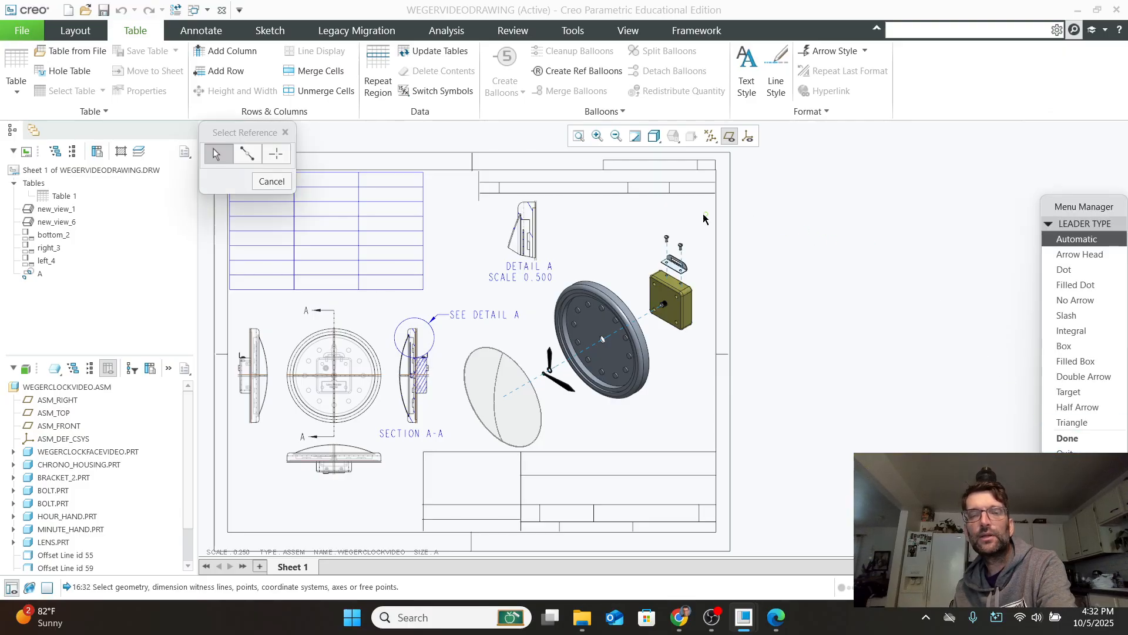
pyautogui.scroll(2, 705, 219)
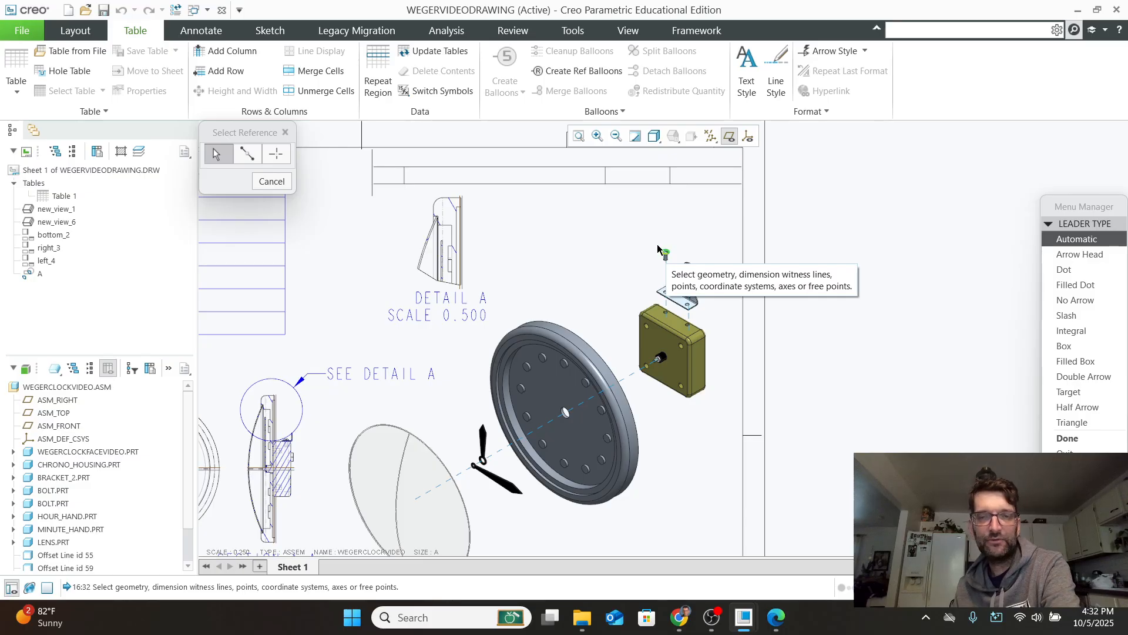
pyautogui.click(633, 223)
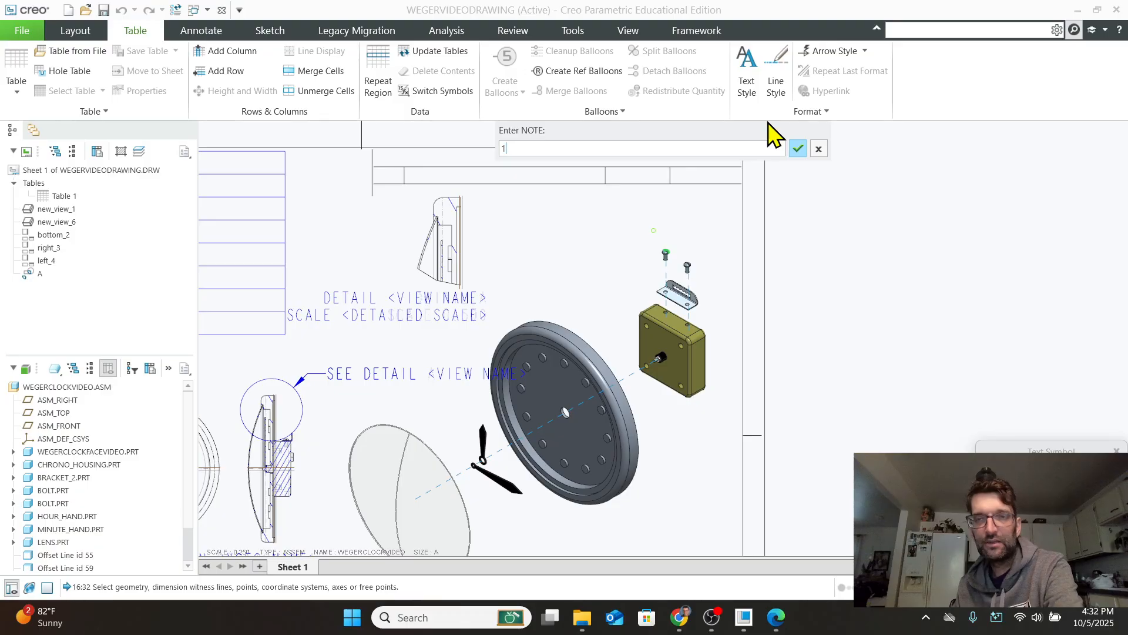
pyautogui.click(798, 150)
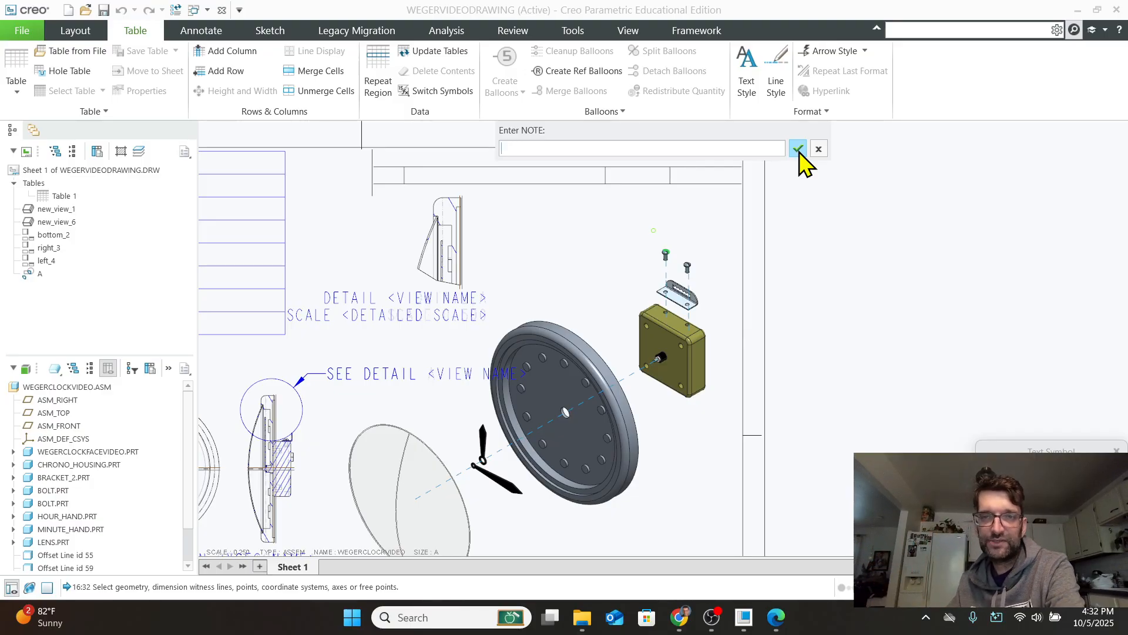
pyautogui.click(798, 149)
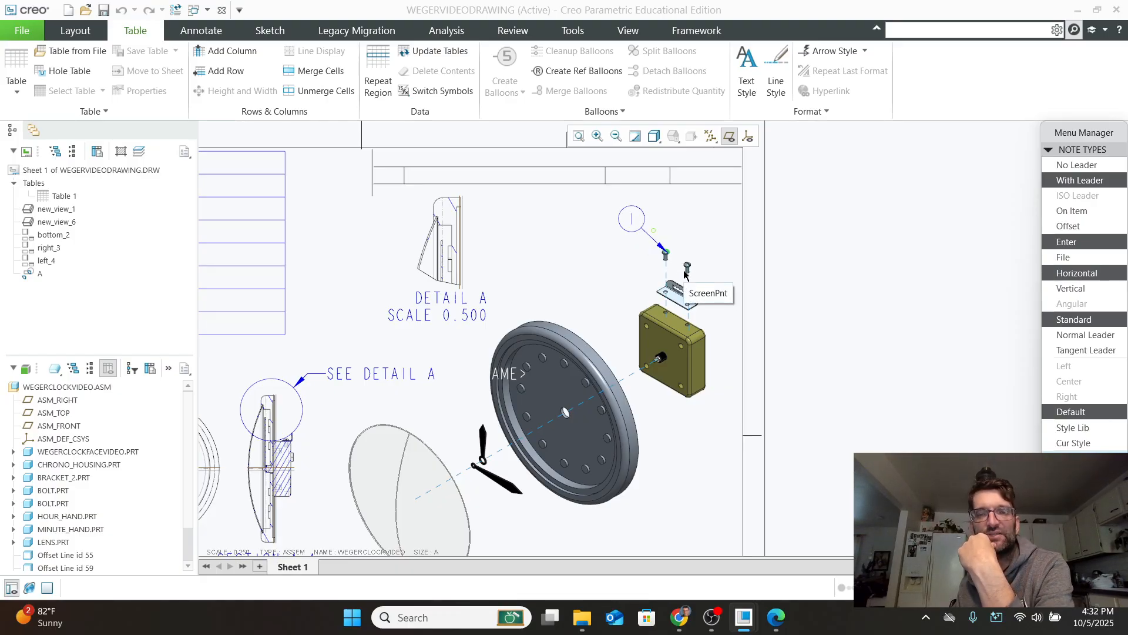
# Attach balloon 2 with a leader to the edge of the hanging bracket, placing it below balloon 1.
pyautogui.scroll(3, 670, 259)
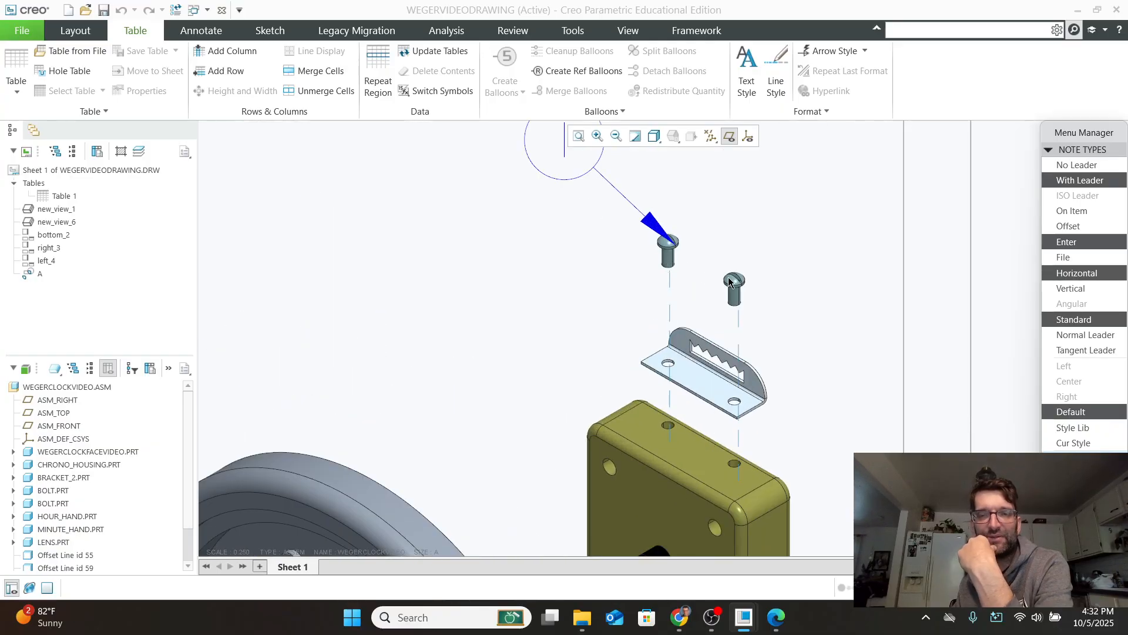
pyautogui.scroll(-2, 692, 273)
pyautogui.scroll(-2, 692, 273)
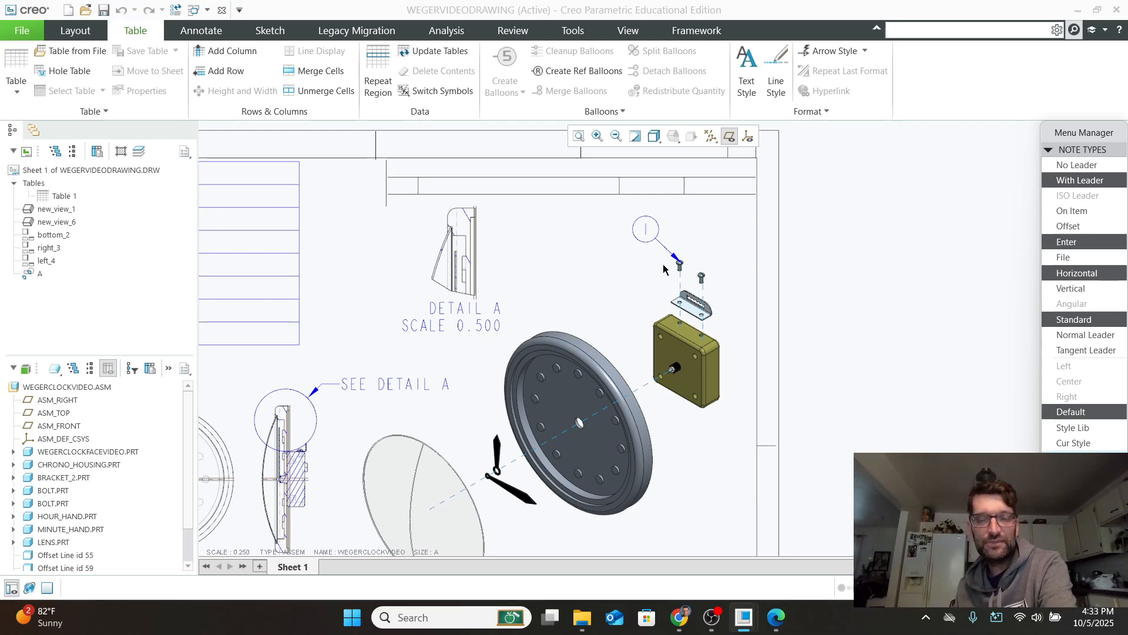
pyautogui.scroll(-1, 688, 273)
pyautogui.scroll(-1, 683, 292)
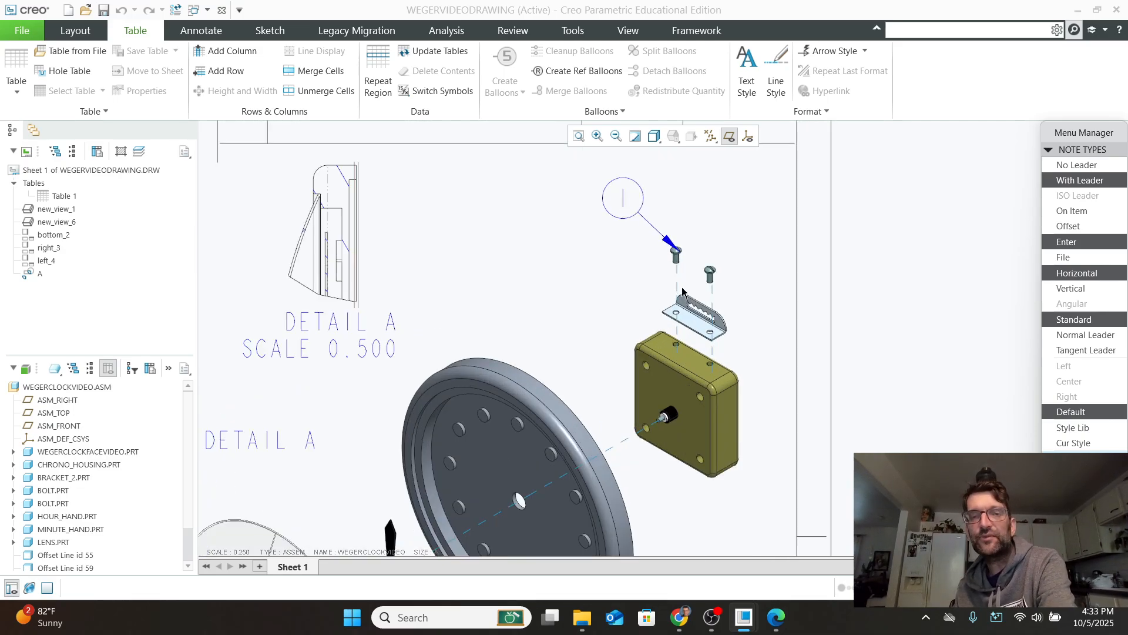
pyautogui.click(1073, 459)
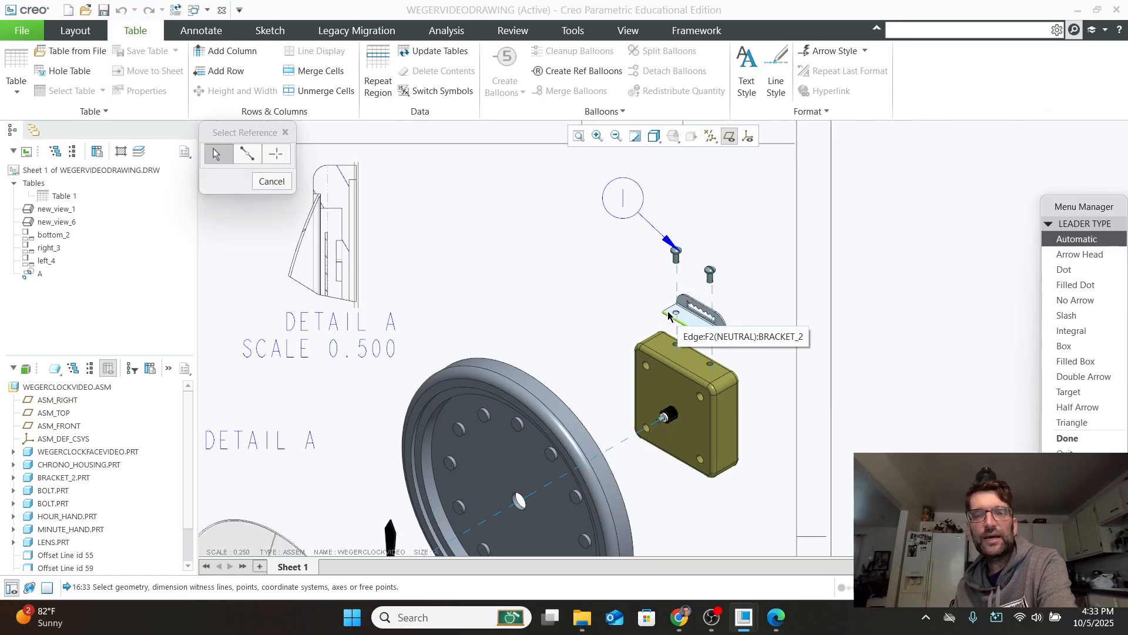
pyautogui.middleClick(608, 271)
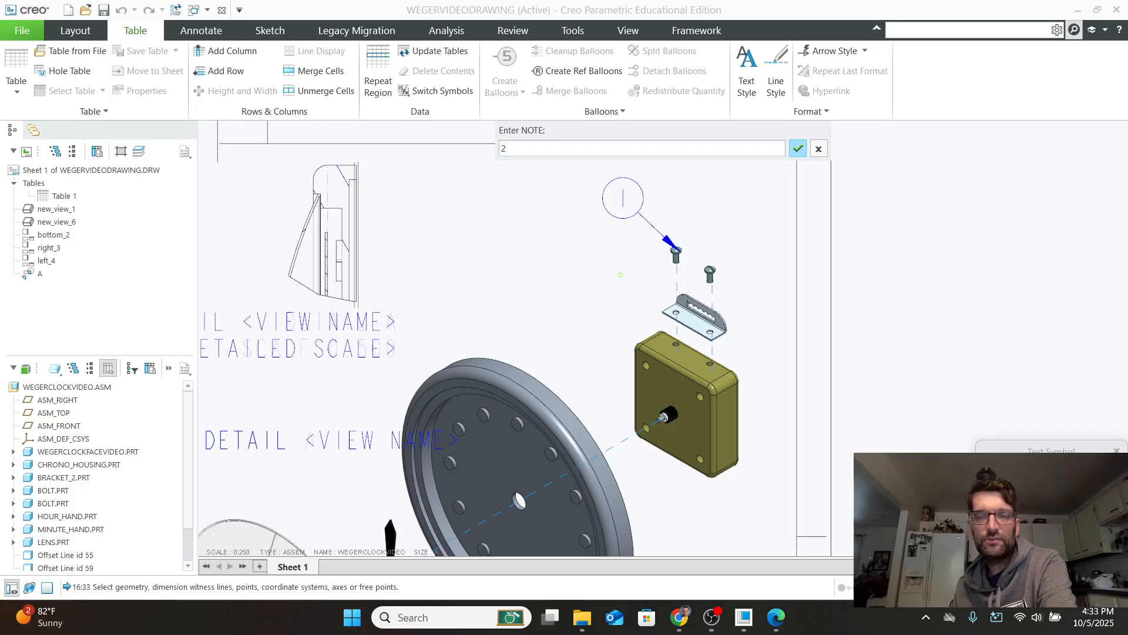
pyautogui.press('Return')
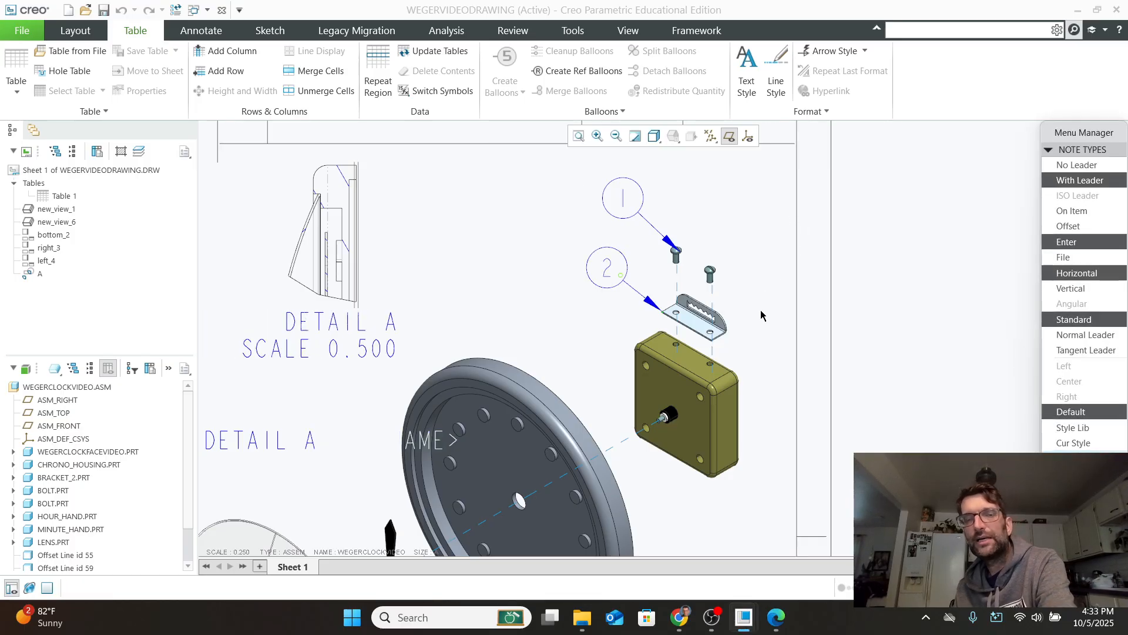
# Attach balloon 3 with a leader to the front face of the chrono housing, placing it below balloon 2.
pyautogui.middleClick(916, 387)
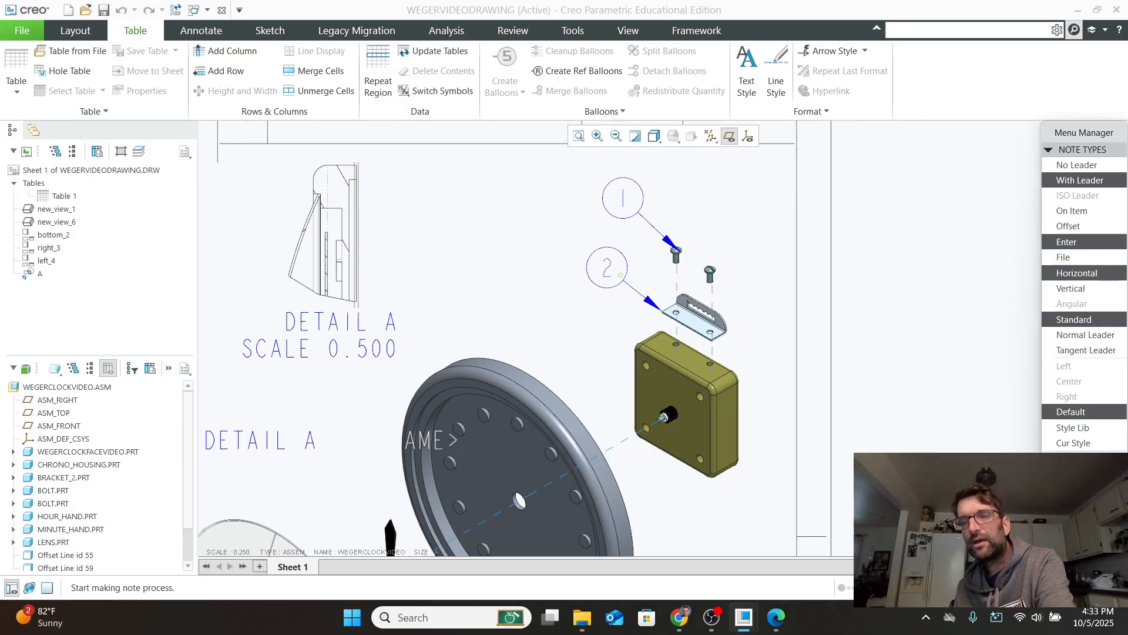
pyautogui.click(645, 389)
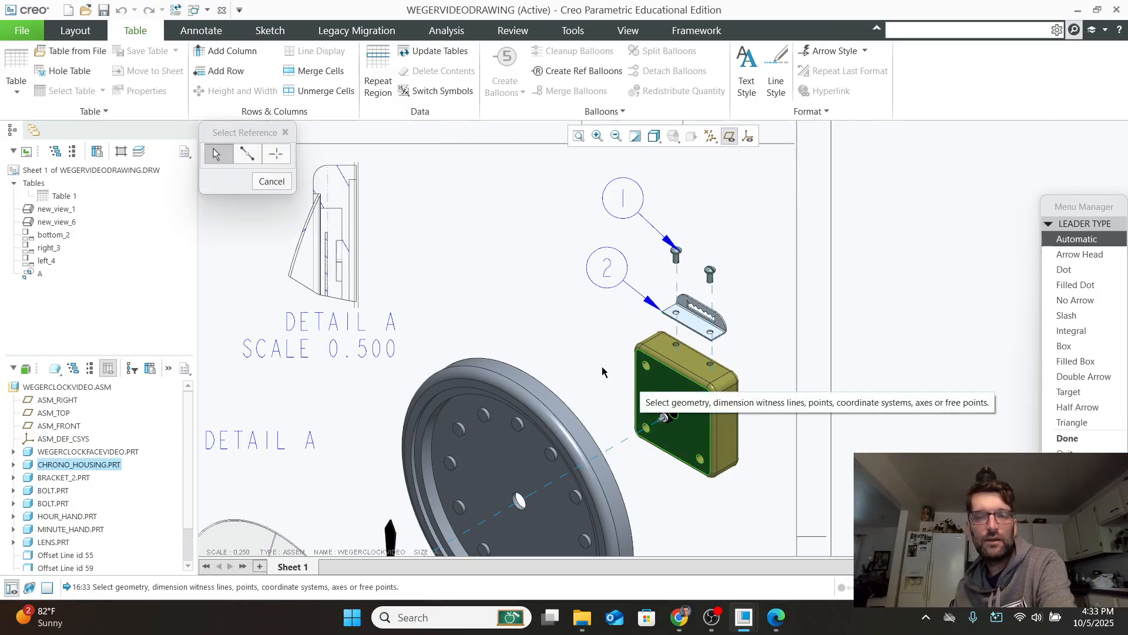
pyautogui.middleClick(565, 339)
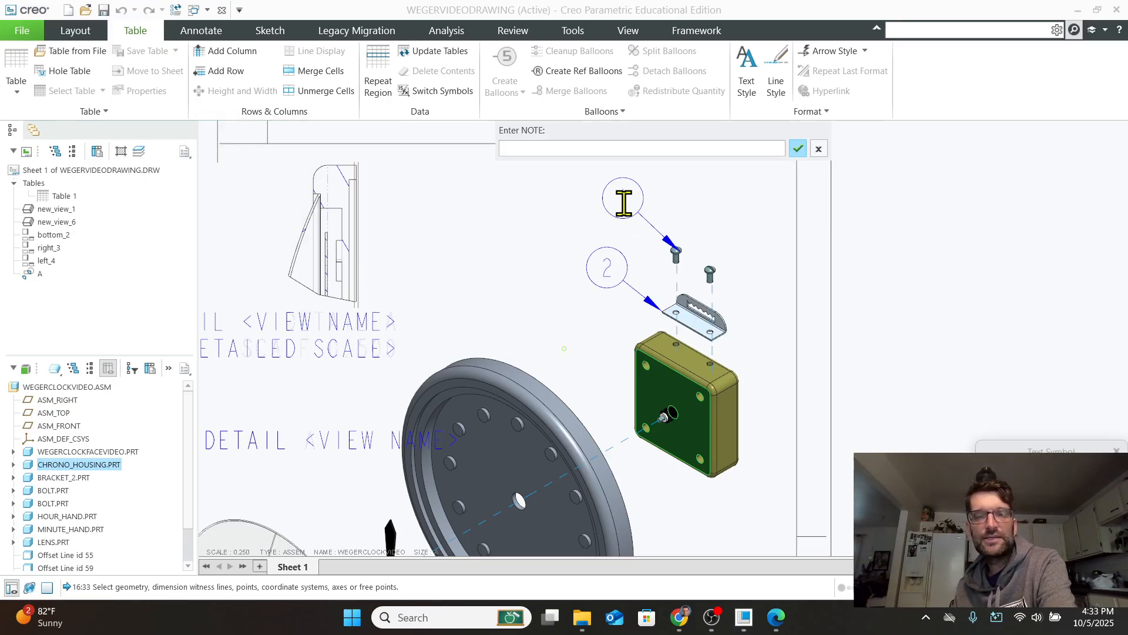
pyautogui.write('3')
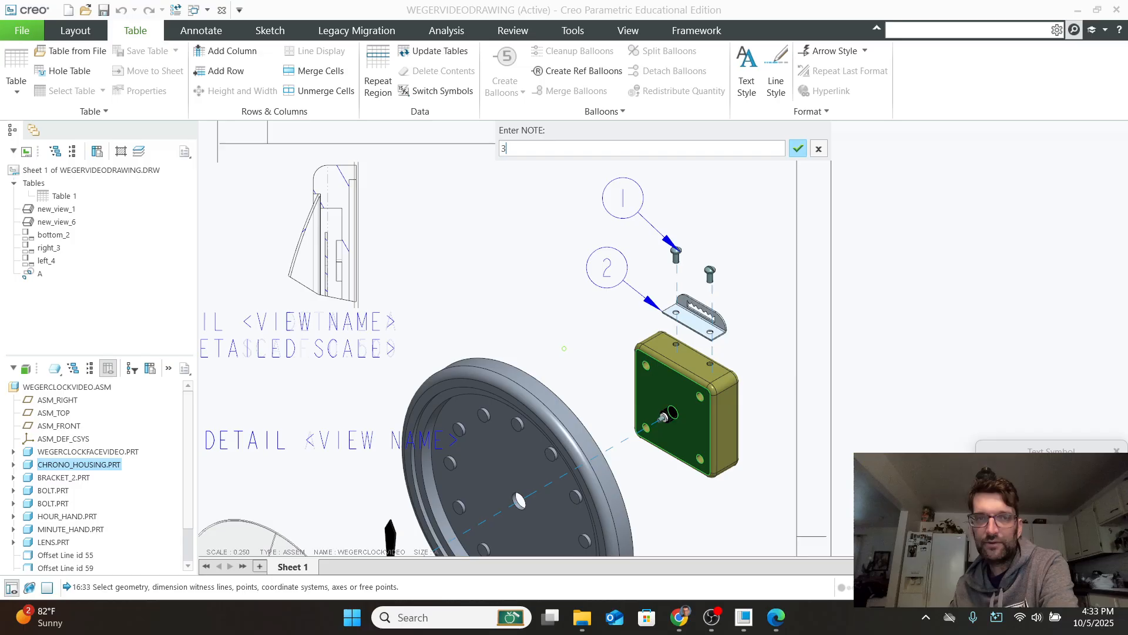
pyautogui.press('Return')
pyautogui.press('Return')
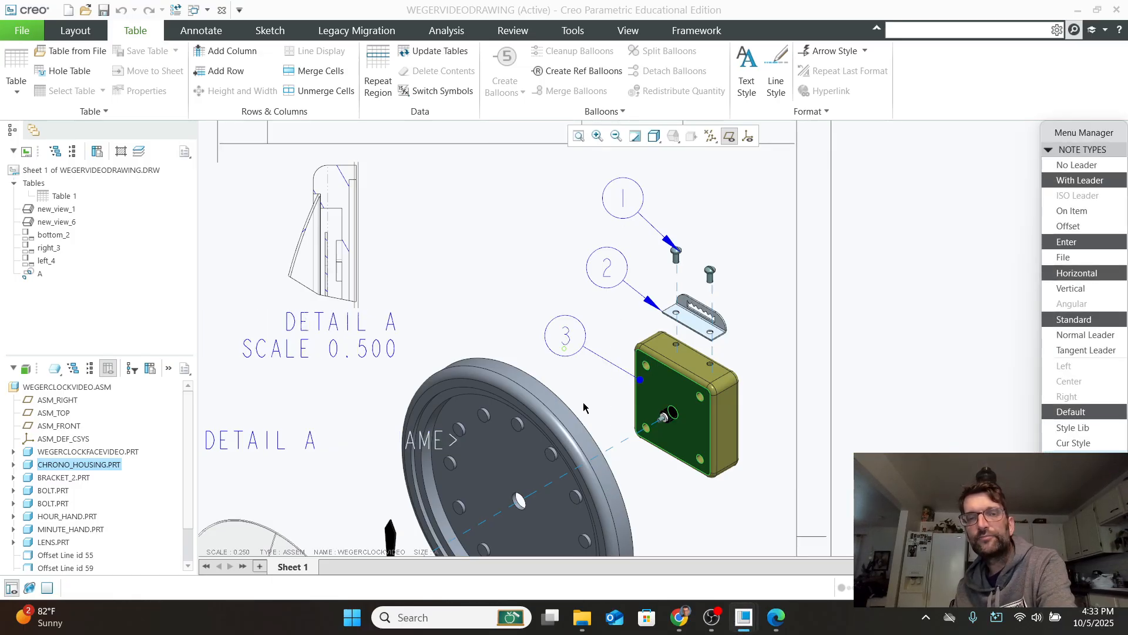
# Attach balloon 4 with a leader to the lower edge of the clock face, placing it below and to the right of the rim.
pyautogui.click(570, 380)
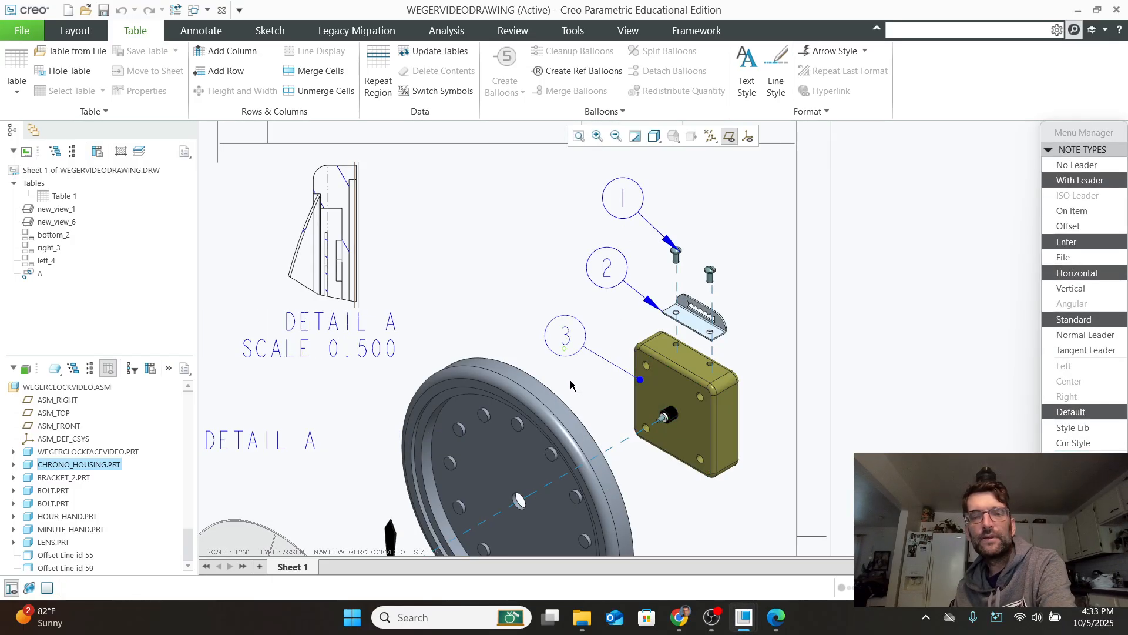
pyautogui.moveTo(570, 380); pyautogui.dragTo(559, 329, button='middle')
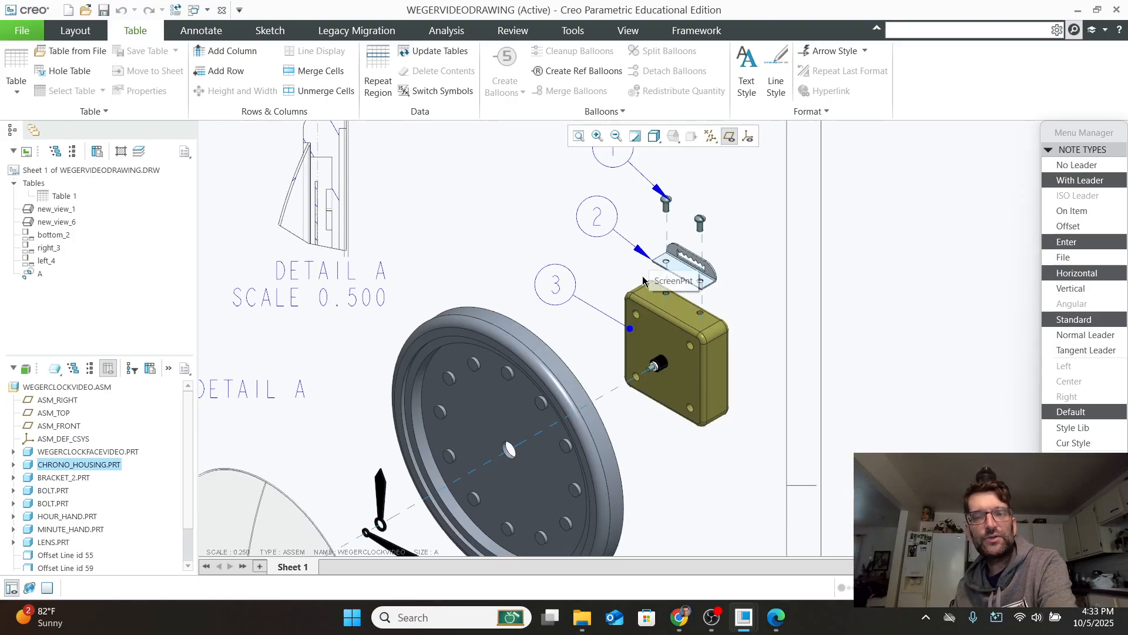
pyautogui.scroll(-2, 631, 328)
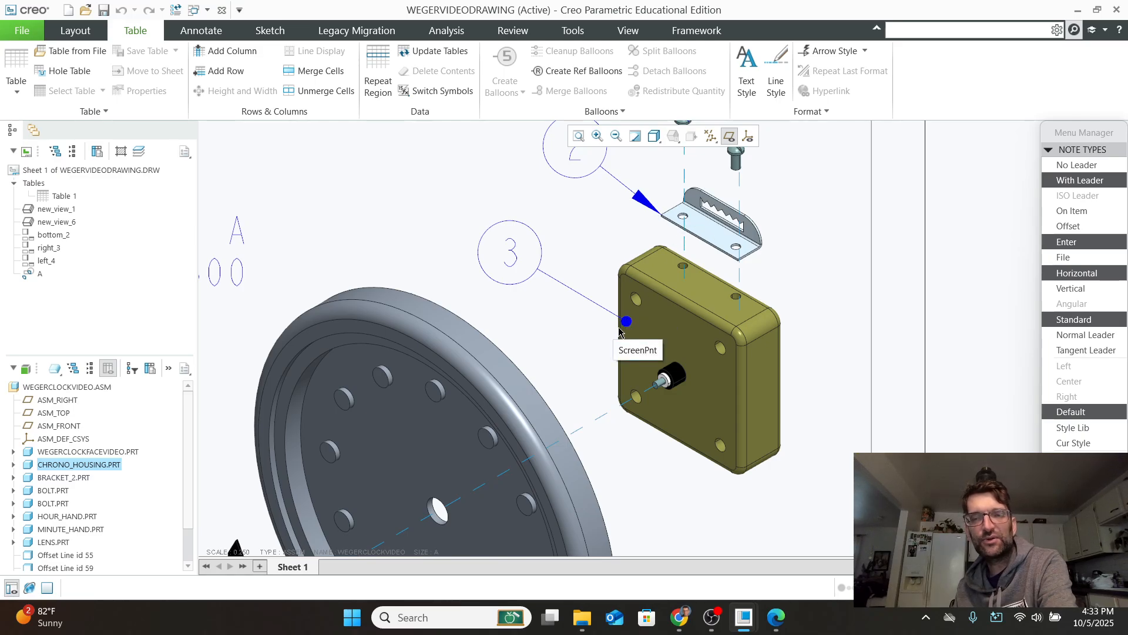
pyautogui.scroll(4, 600, 375)
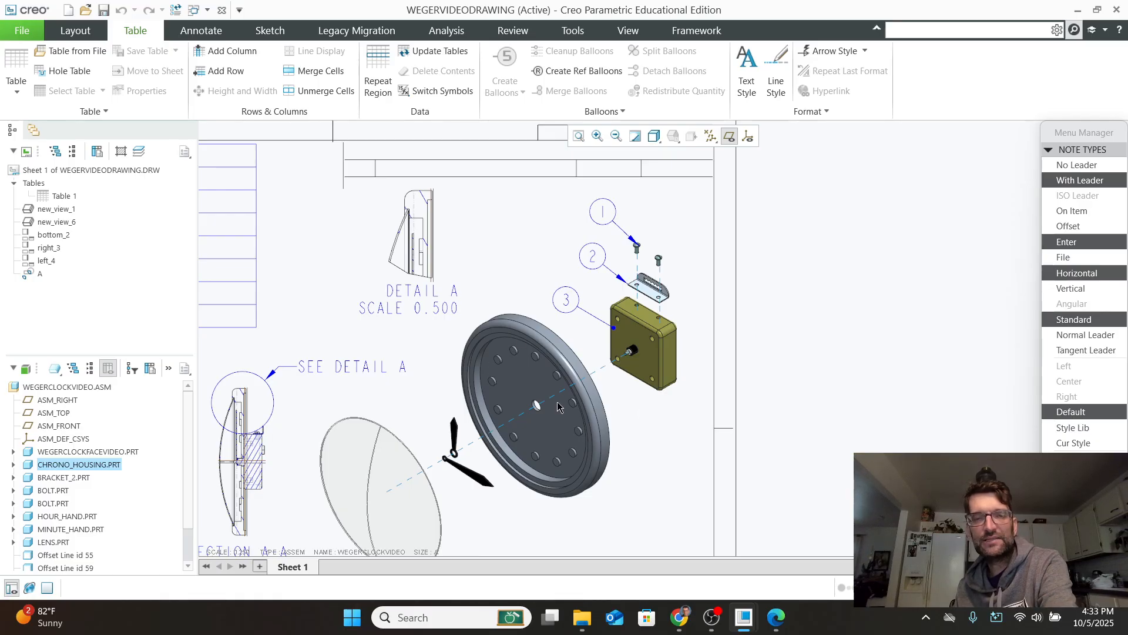
pyautogui.click(1075, 459)
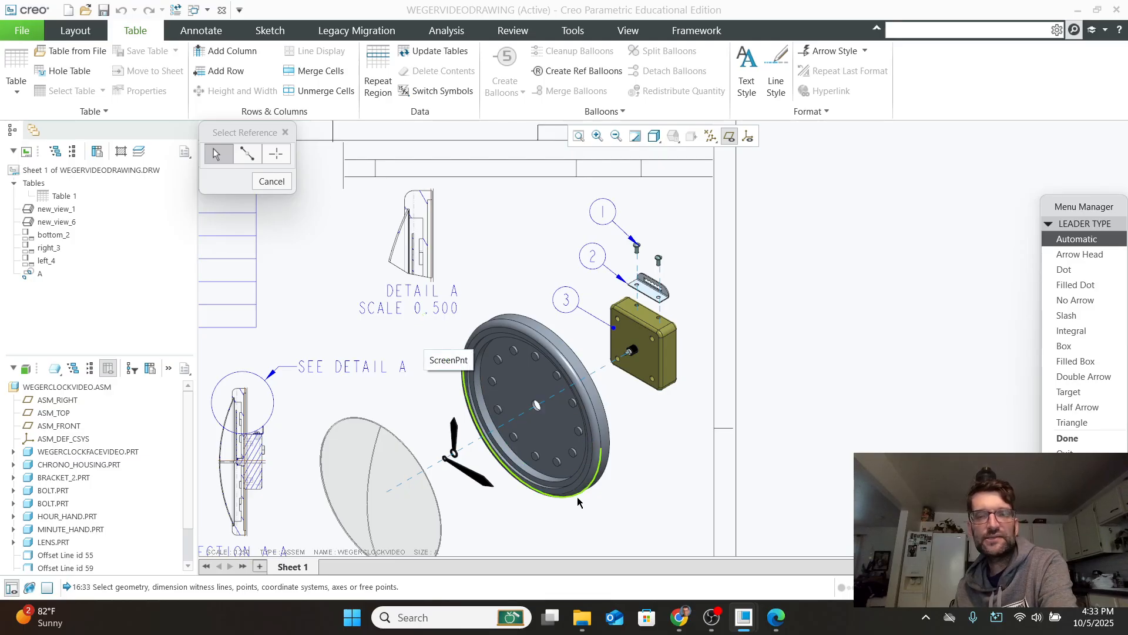
pyautogui.scroll(-4, 604, 498)
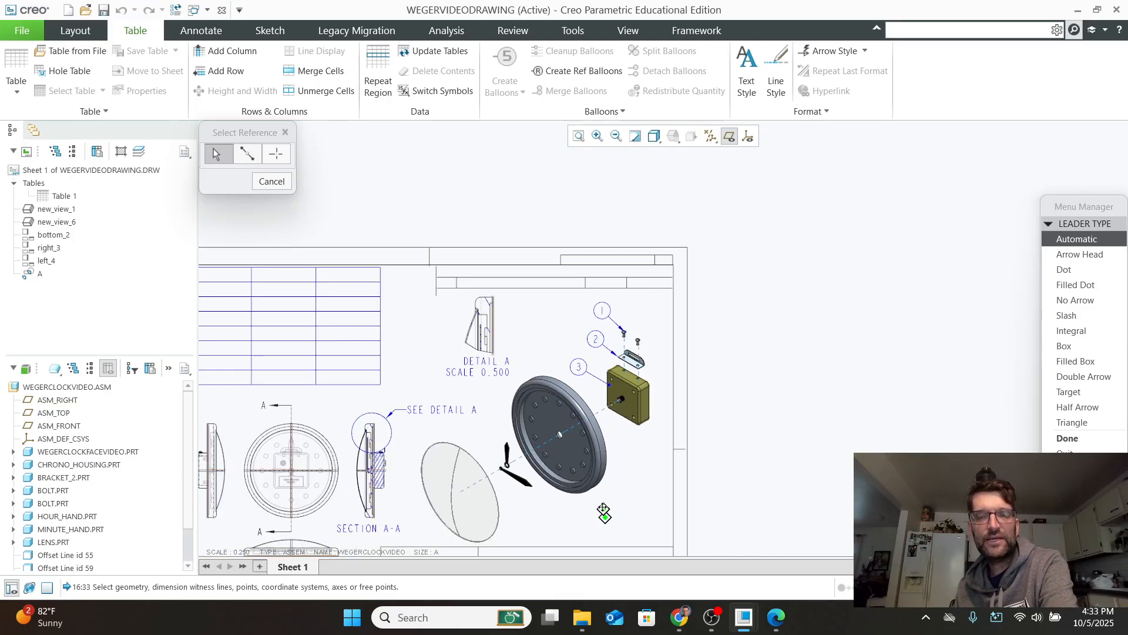
pyautogui.scroll(2, 592, 447)
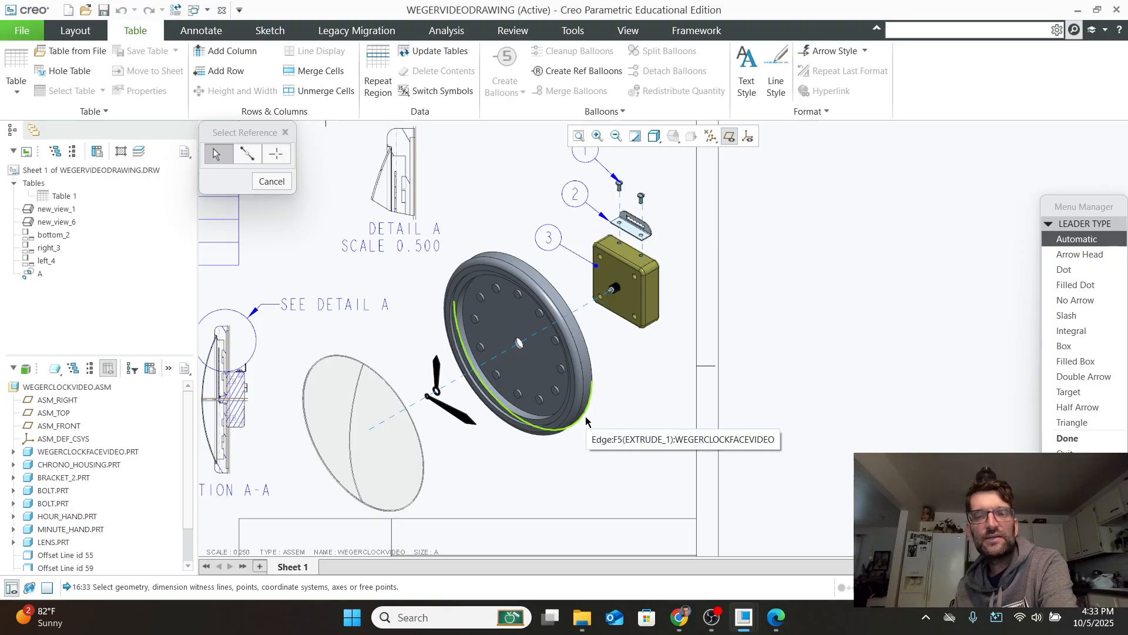
pyautogui.click(586, 420)
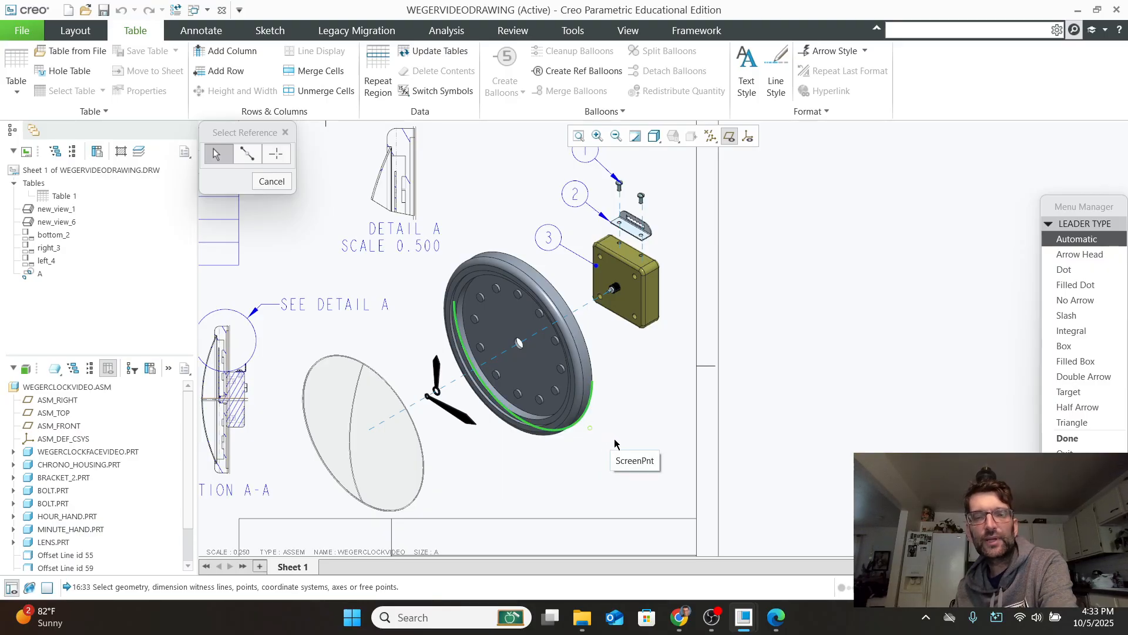
pyautogui.middleClick(615, 444)
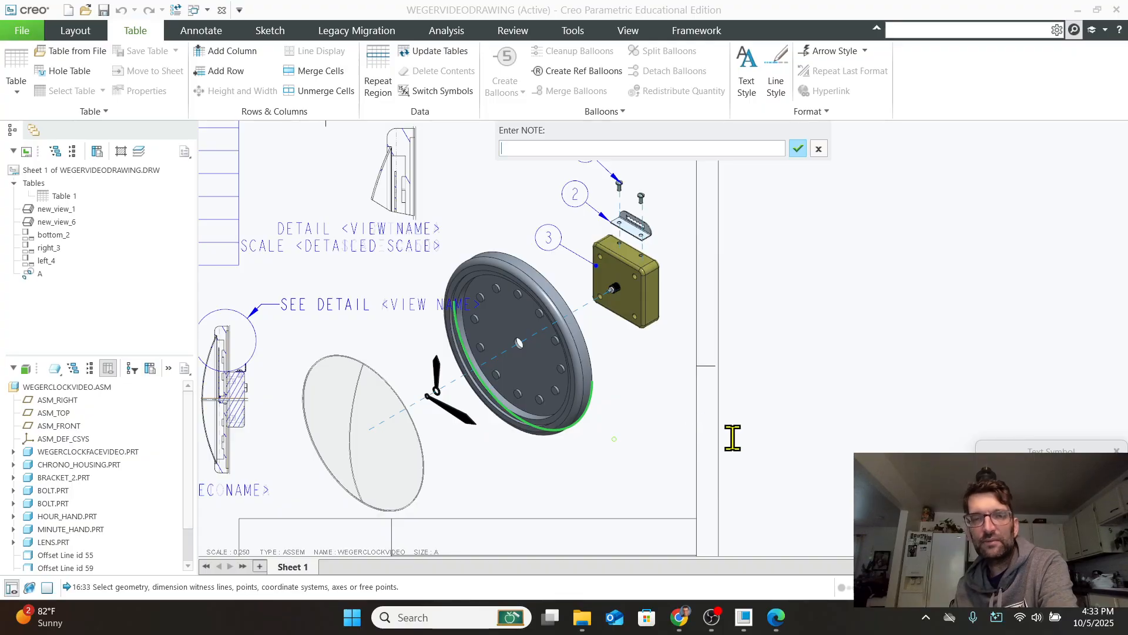
pyautogui.write('4')
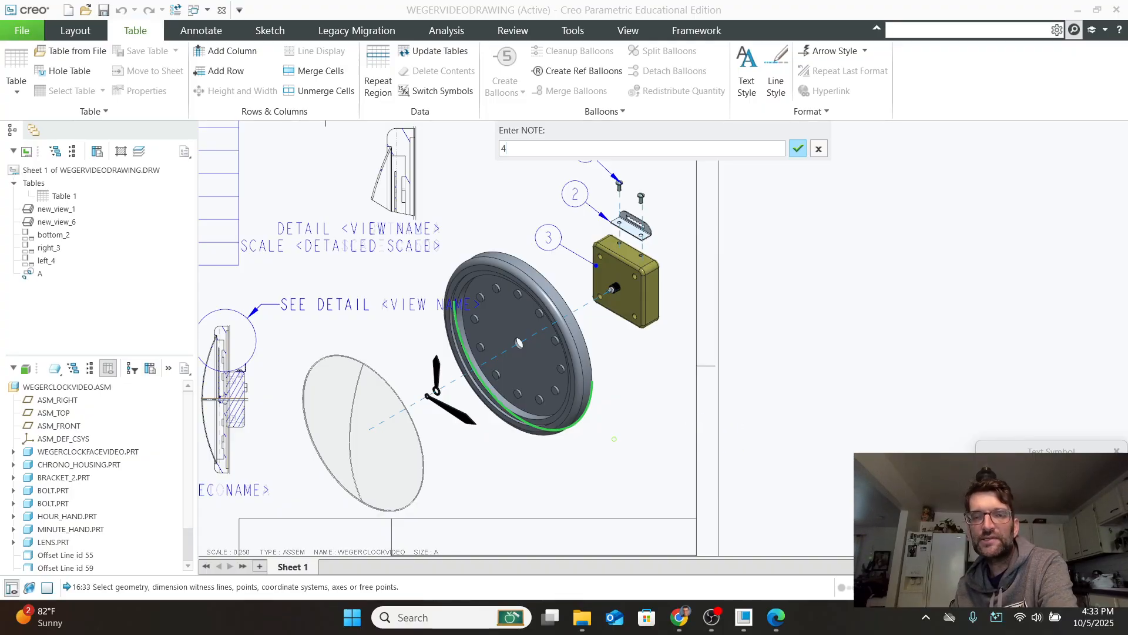
pyautogui.press('Return')
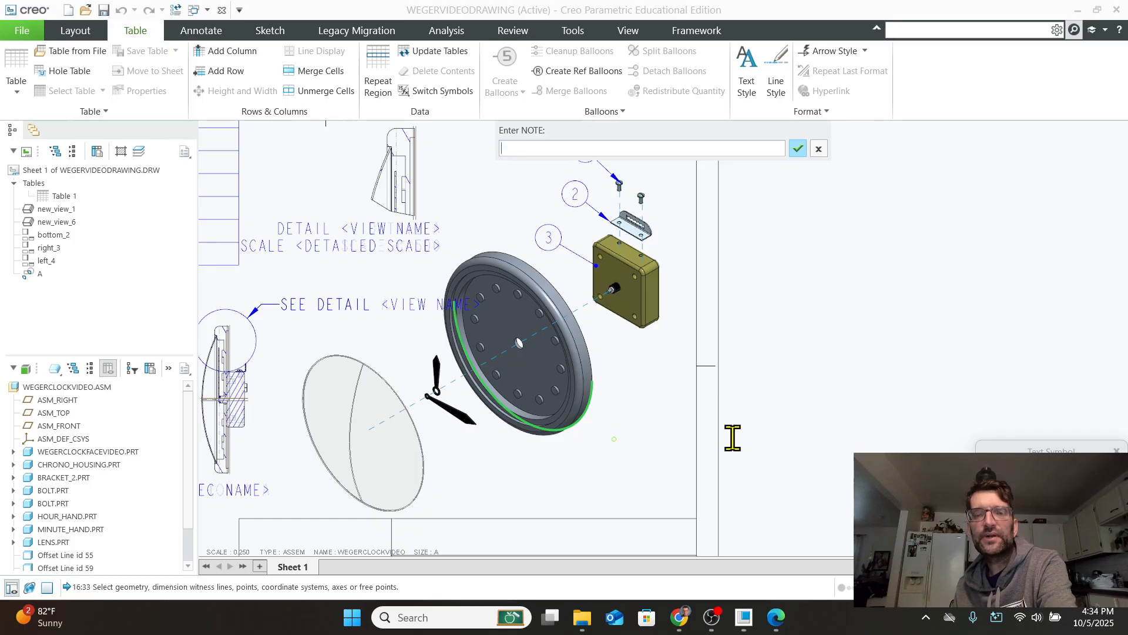
pyautogui.press('Return')
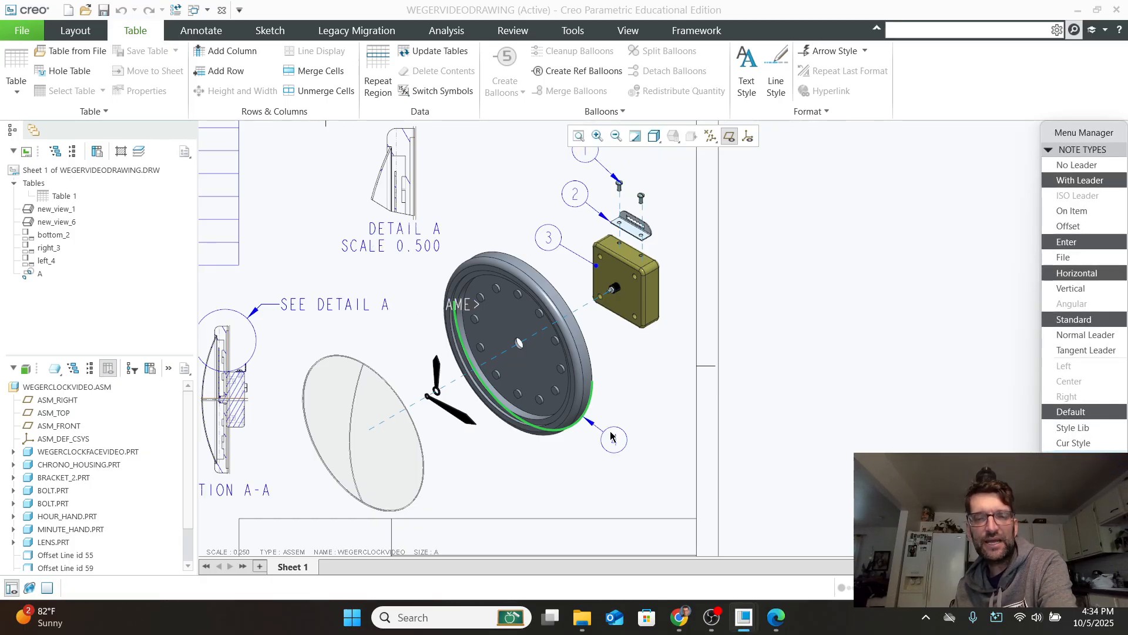
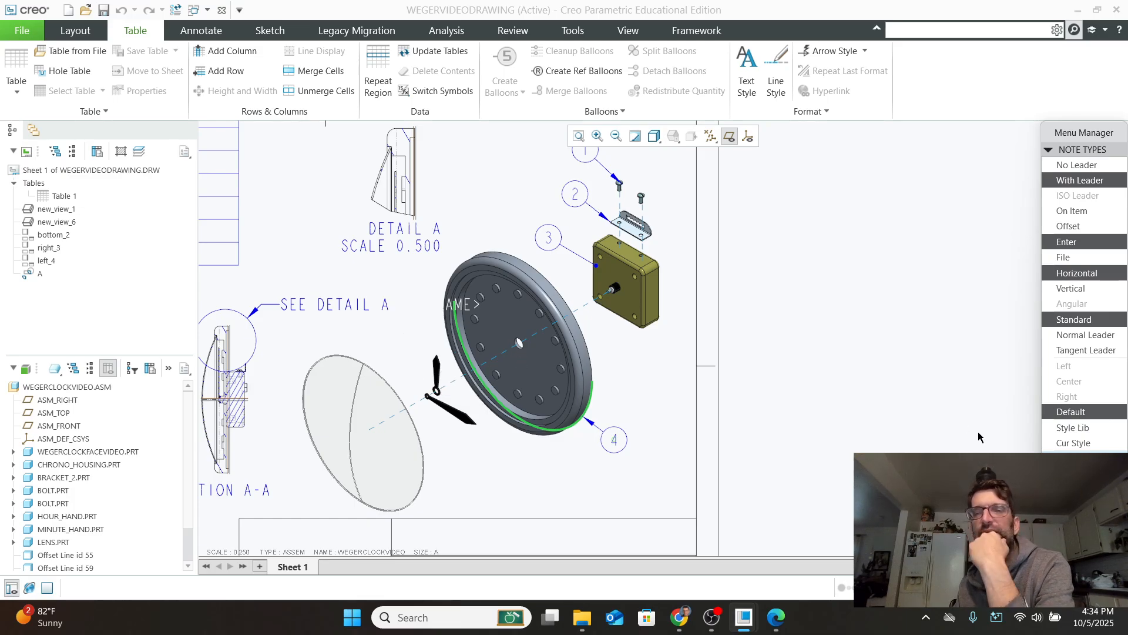
# Attach balloon 5 with a leader to the tip of the hour hand, placing it above and to the left of the hand.
pyautogui.click(1070, 459)
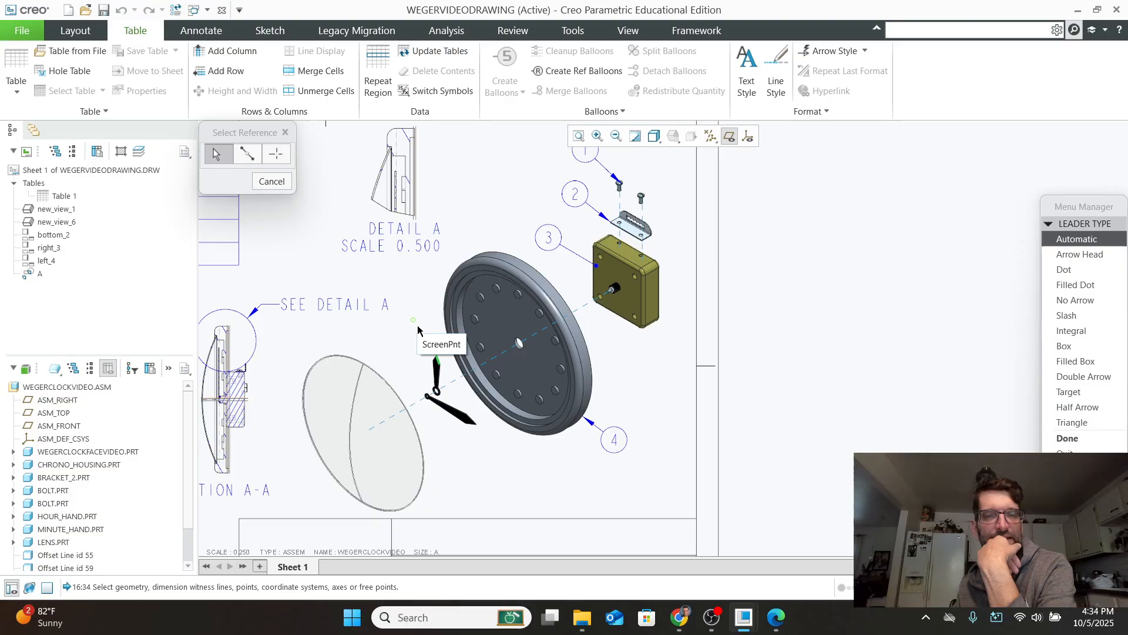
pyautogui.click(418, 329)
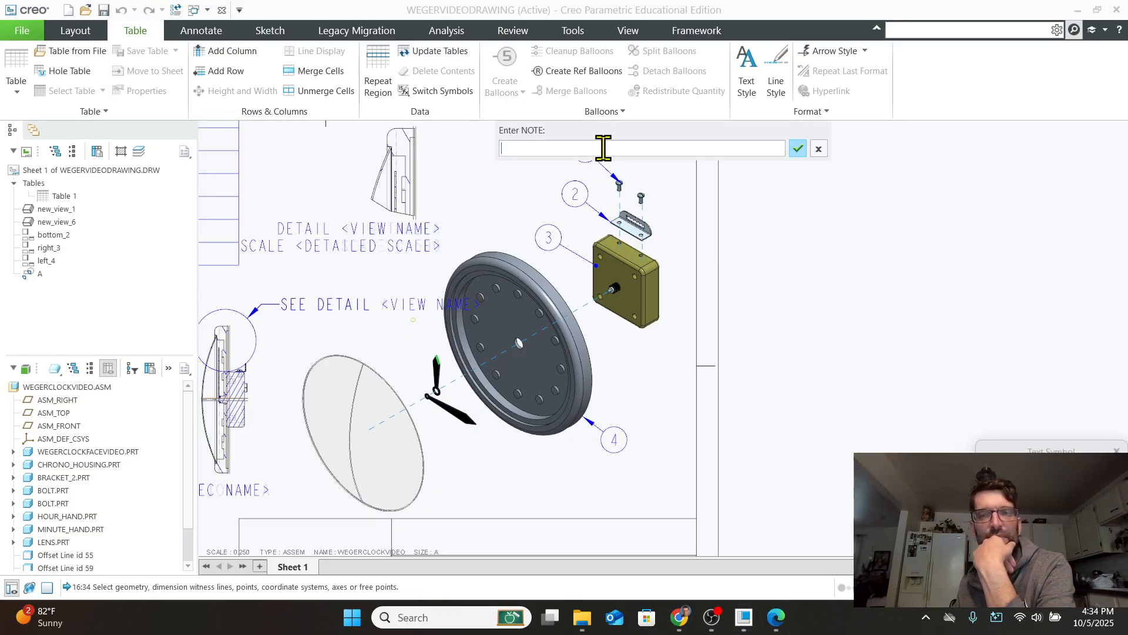
pyautogui.press('Return')
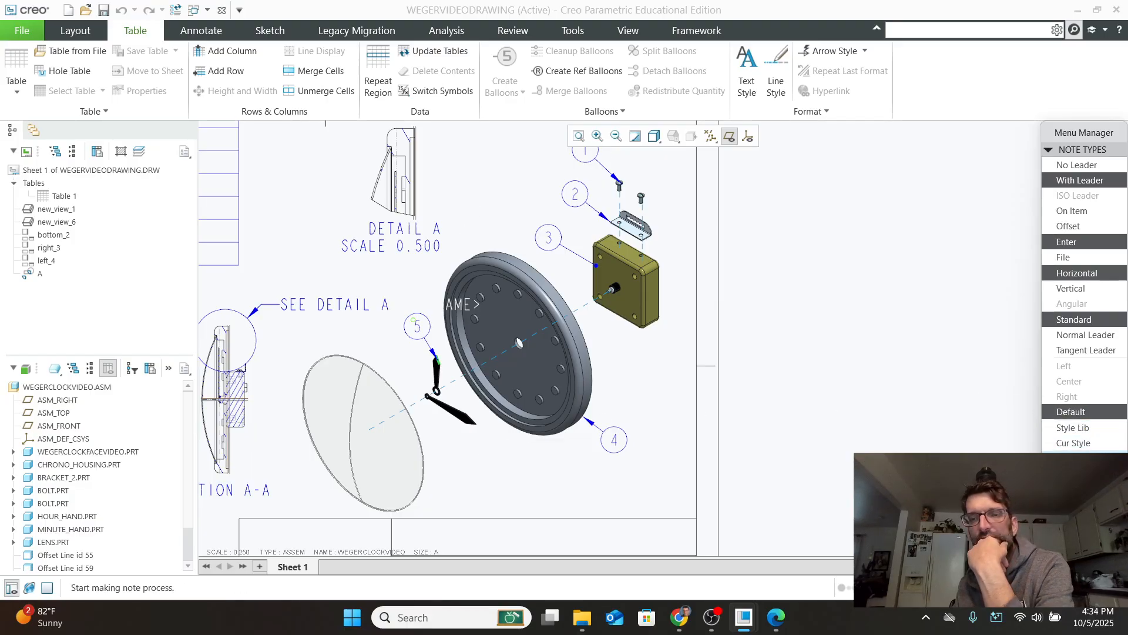
# Attach balloon 6 with a leader to the tip of the minute hand, placing it just below the tip.
pyautogui.click(1073, 458)
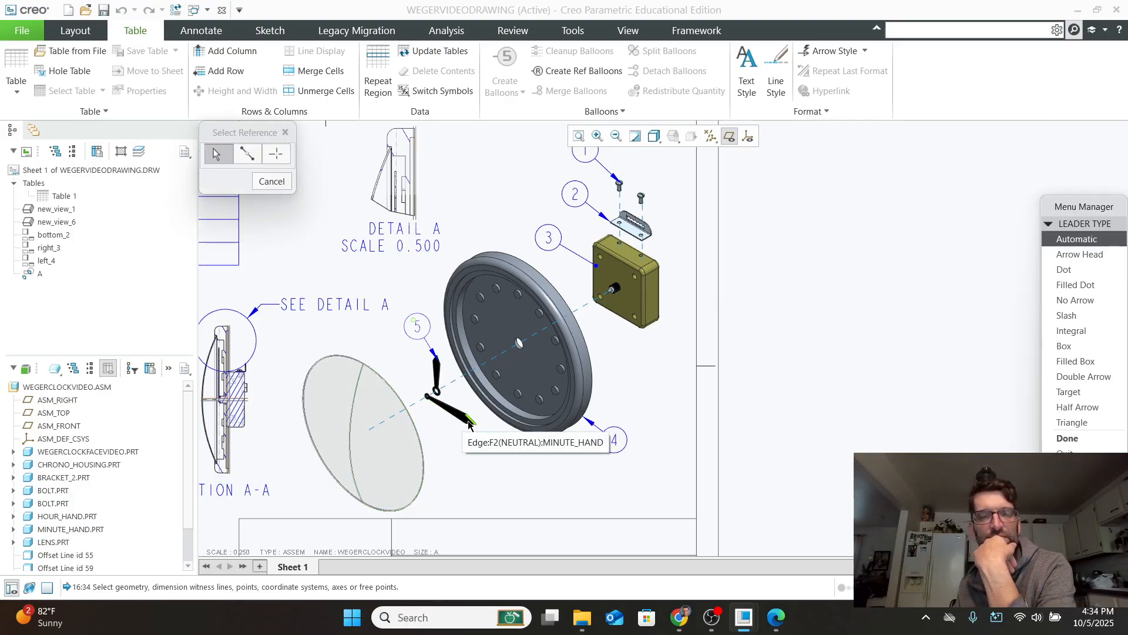
pyautogui.click(490, 450)
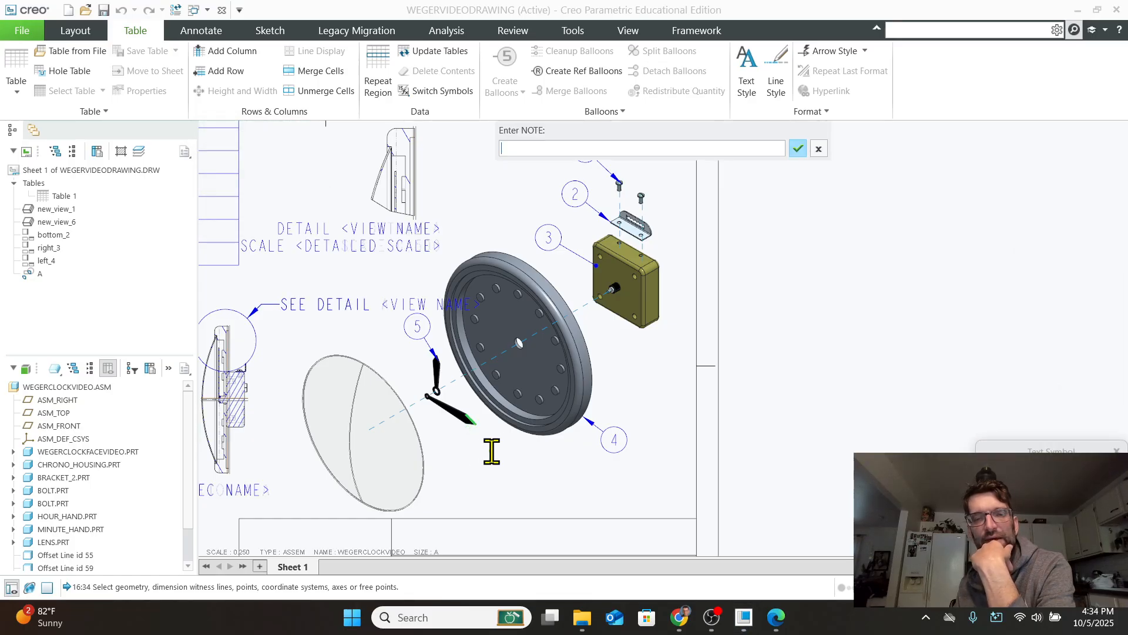
pyautogui.write('6')
pyautogui.press('Return')
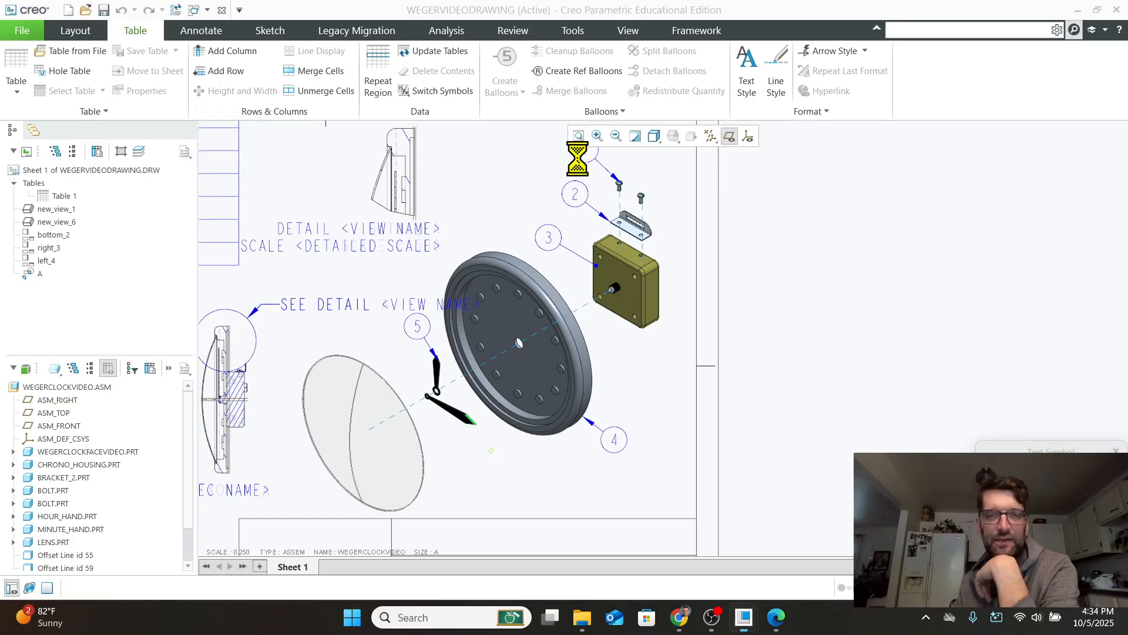
# Attach balloon 7 with a leader to the lower right edge of the lens, placing it beside the lens.
pyautogui.scroll(-2, 432, 514)
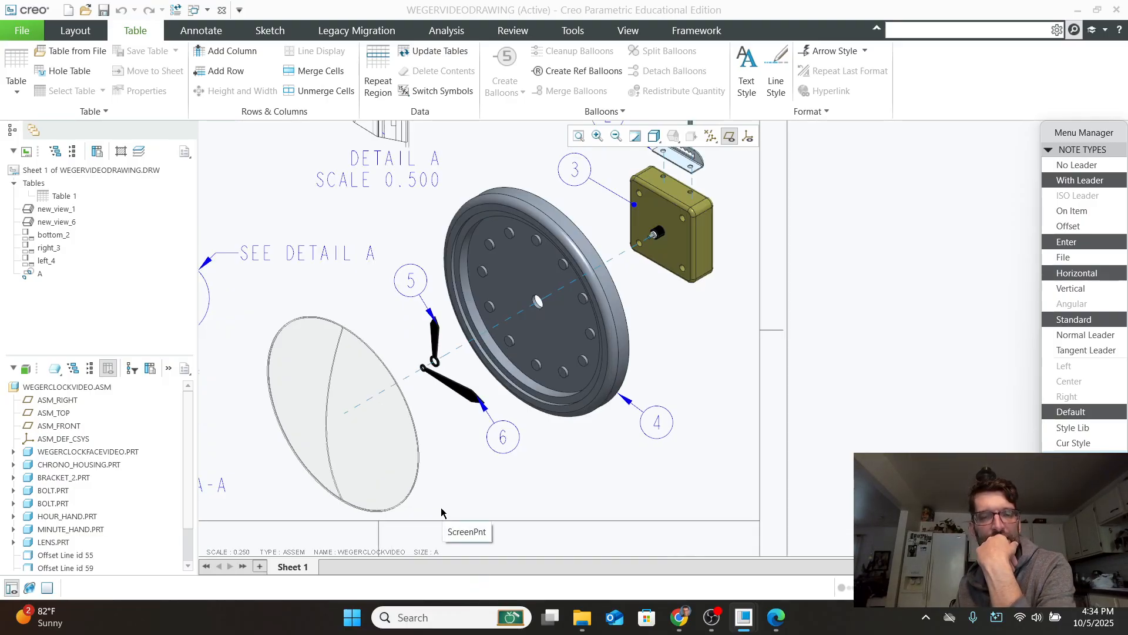
pyautogui.scroll(-1, 431, 515)
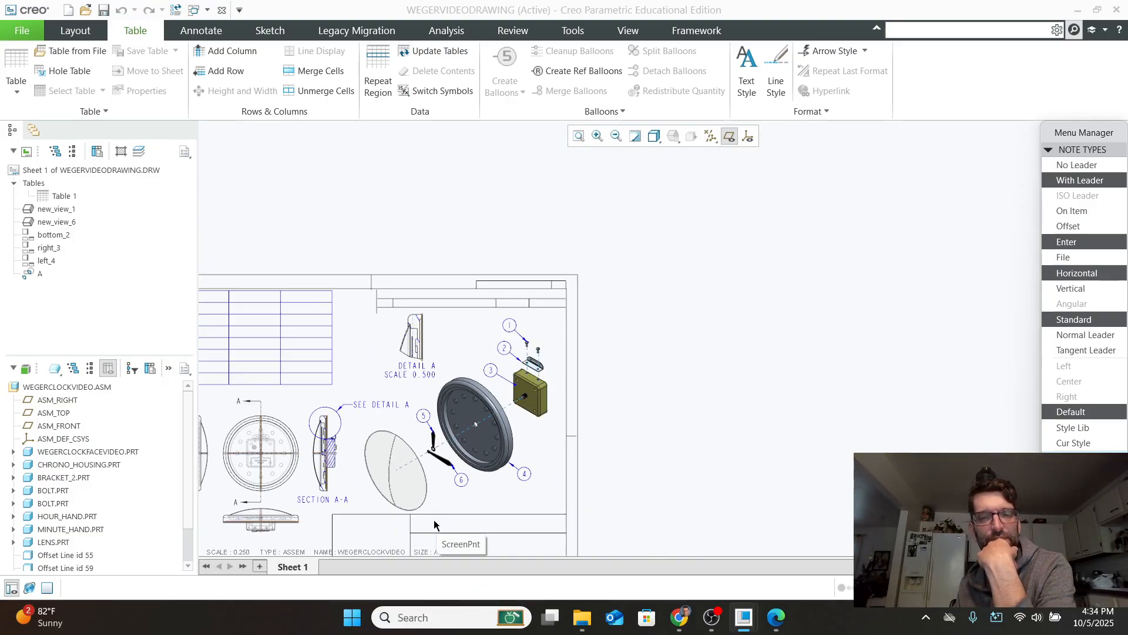
pyautogui.click(1072, 457)
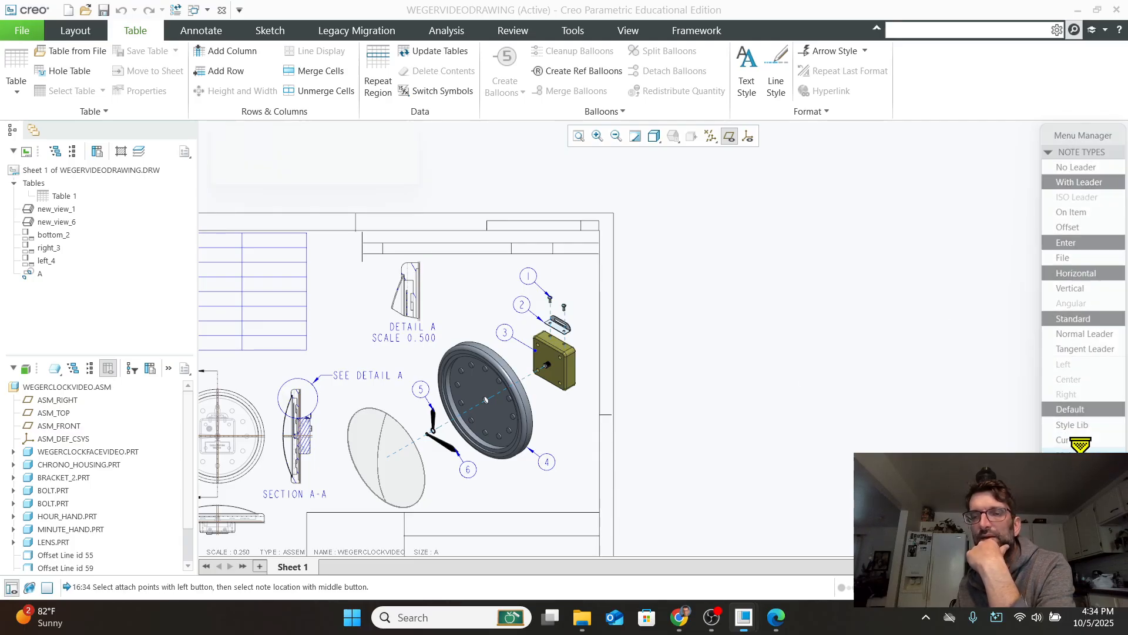
pyautogui.scroll(1, 430, 501)
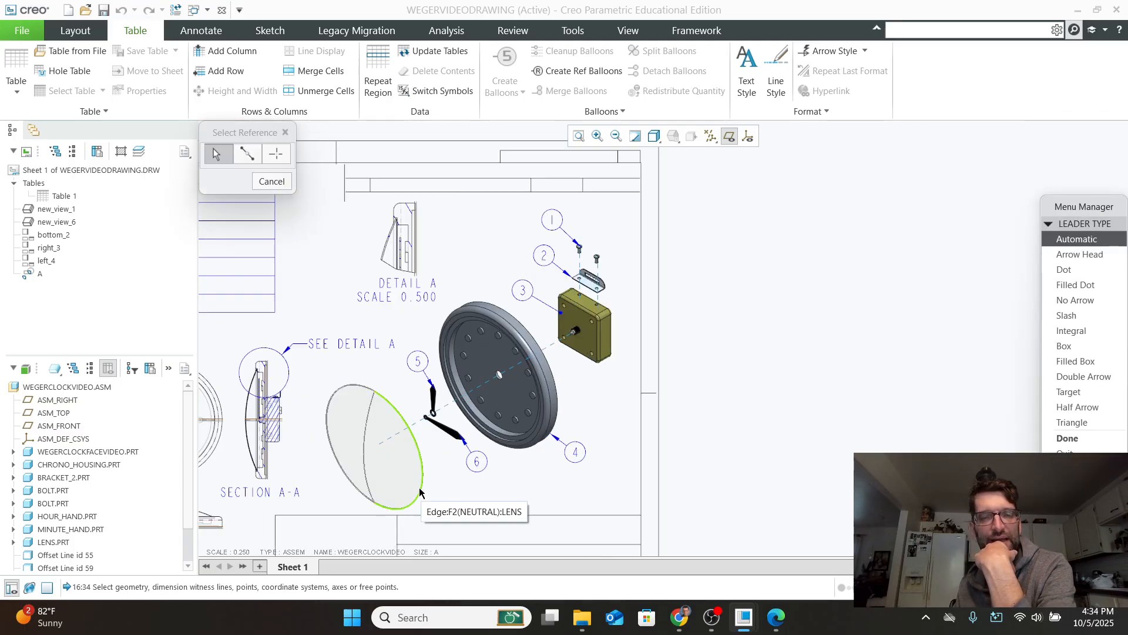
pyautogui.click(420, 491)
pyautogui.middleClick(448, 491)
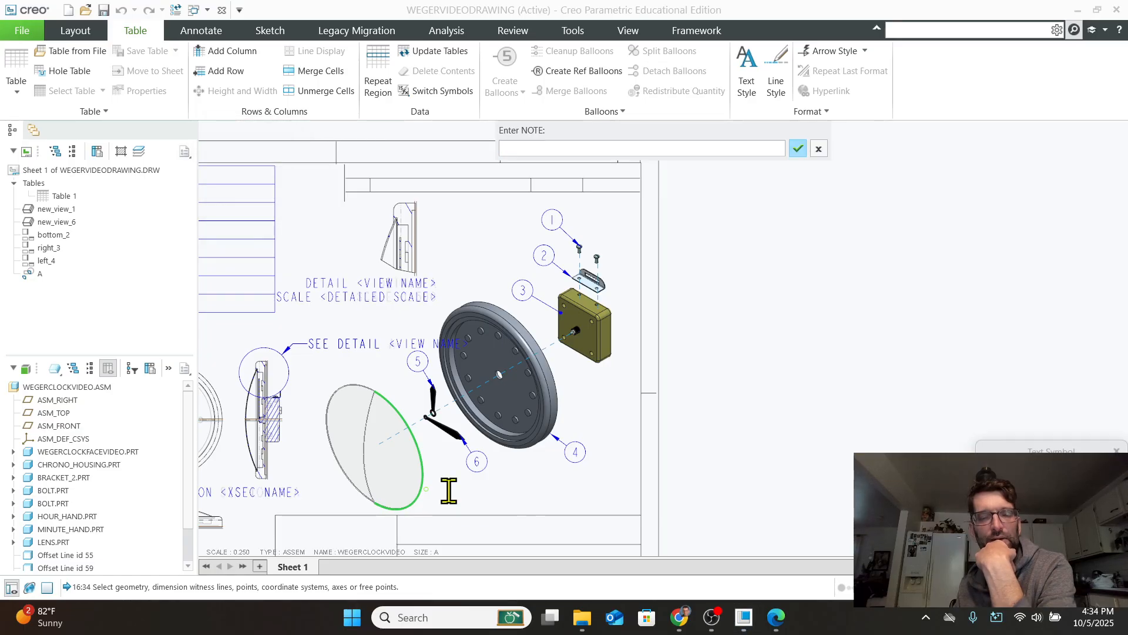
pyautogui.write('7')
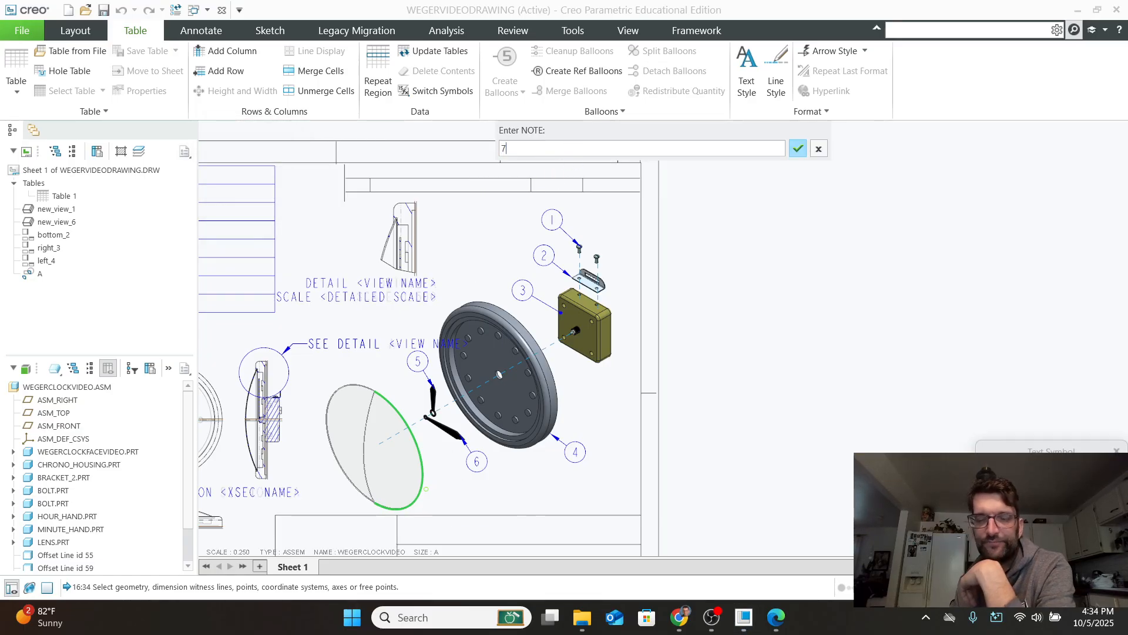
pyautogui.press('Return')
pyautogui.press('Return')
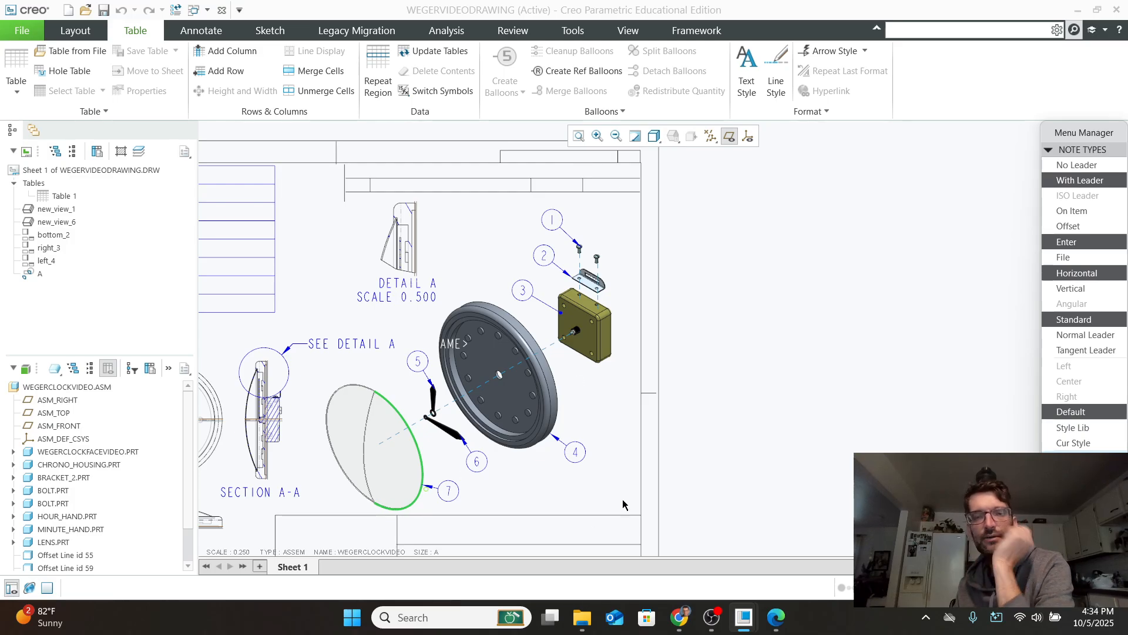
# Look over the whole drawing sheet, examining the empty table, the views, the title block and the numbered balloons.
pyautogui.scroll(3, 635, 376)
pyautogui.scroll(1, 313, 337)
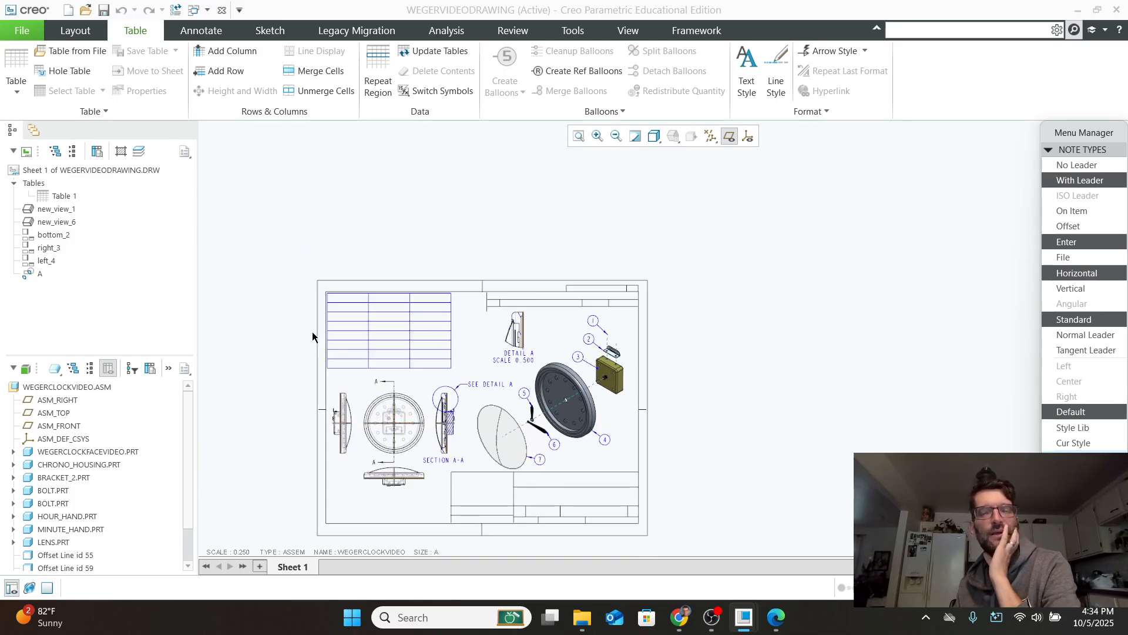
pyautogui.scroll(-1, 312, 336)
pyautogui.scroll(-2, 498, 452)
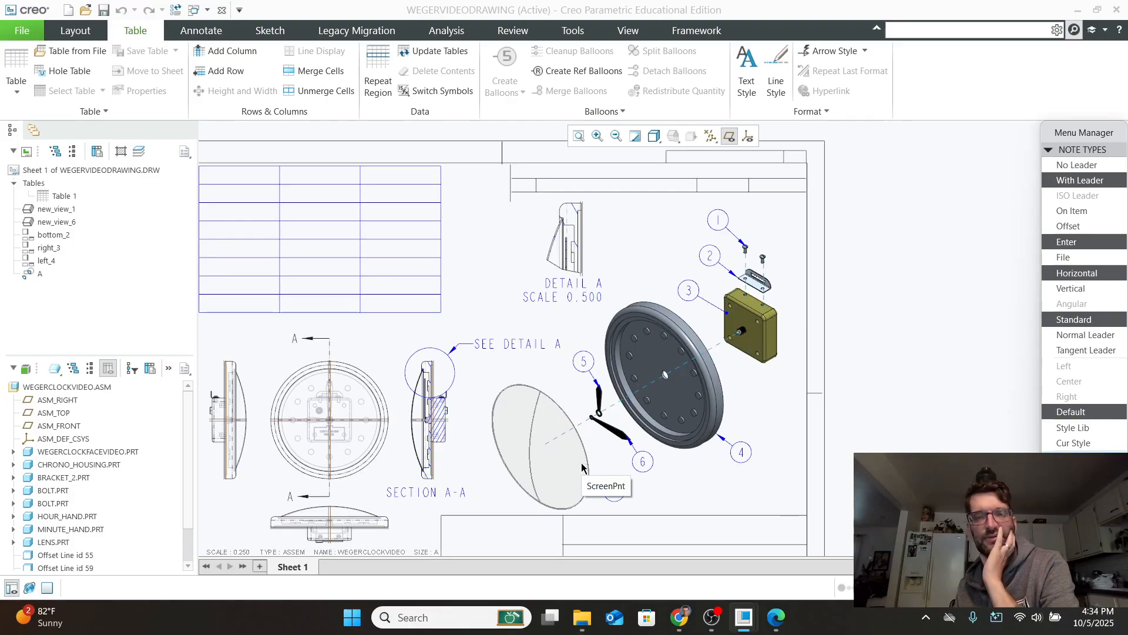
pyautogui.scroll(2, 617, 464)
pyautogui.scroll(-1, 355, 288)
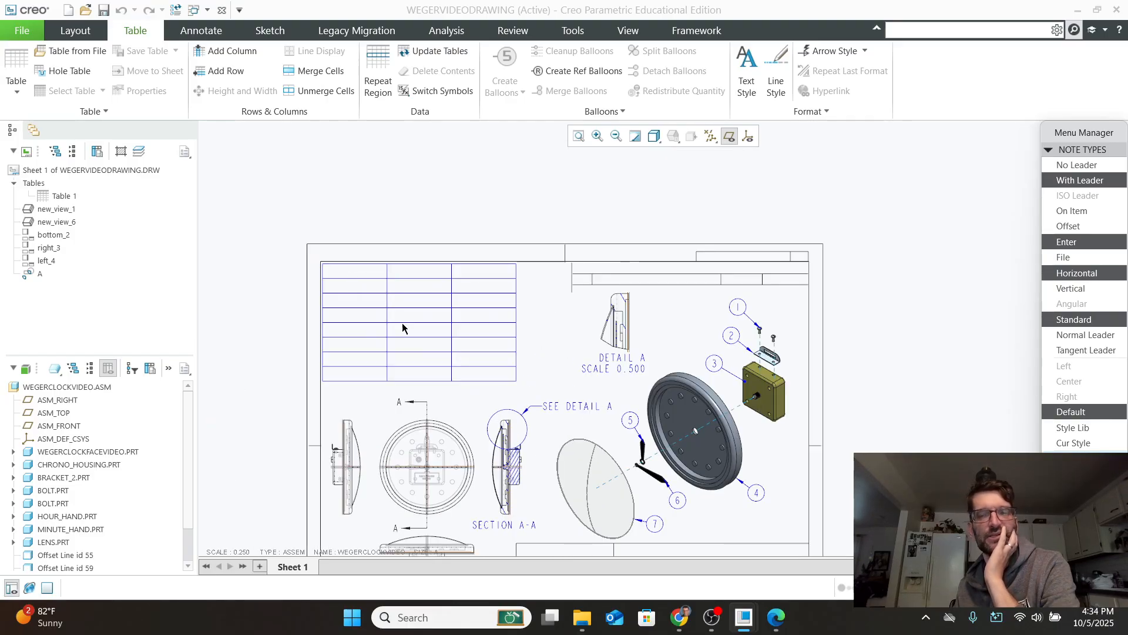
pyautogui.moveTo(837, 500); pyautogui.dragTo(834, 315, button='middle')
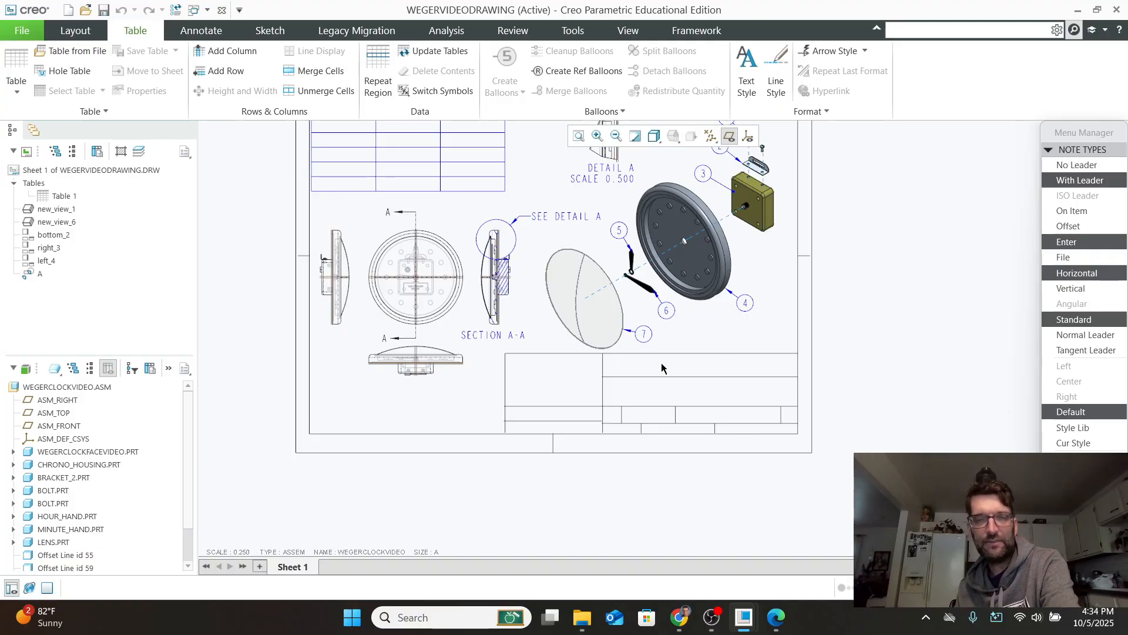
pyautogui.scroll(1, 542, 218)
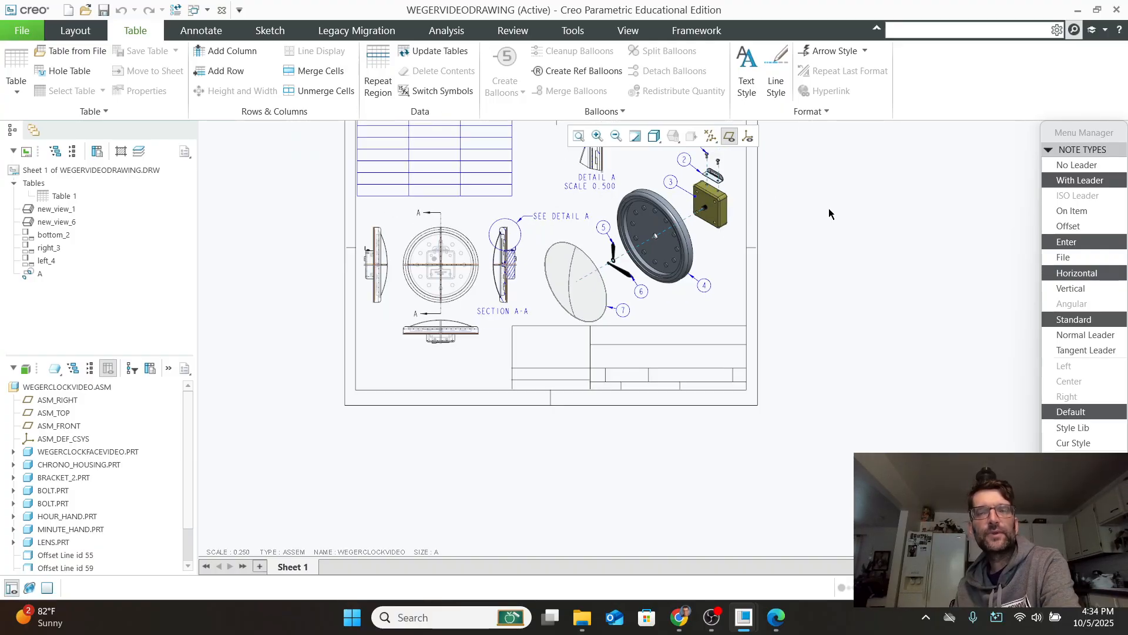
pyautogui.moveTo(829, 213); pyautogui.dragTo(814, 231, button='middle')
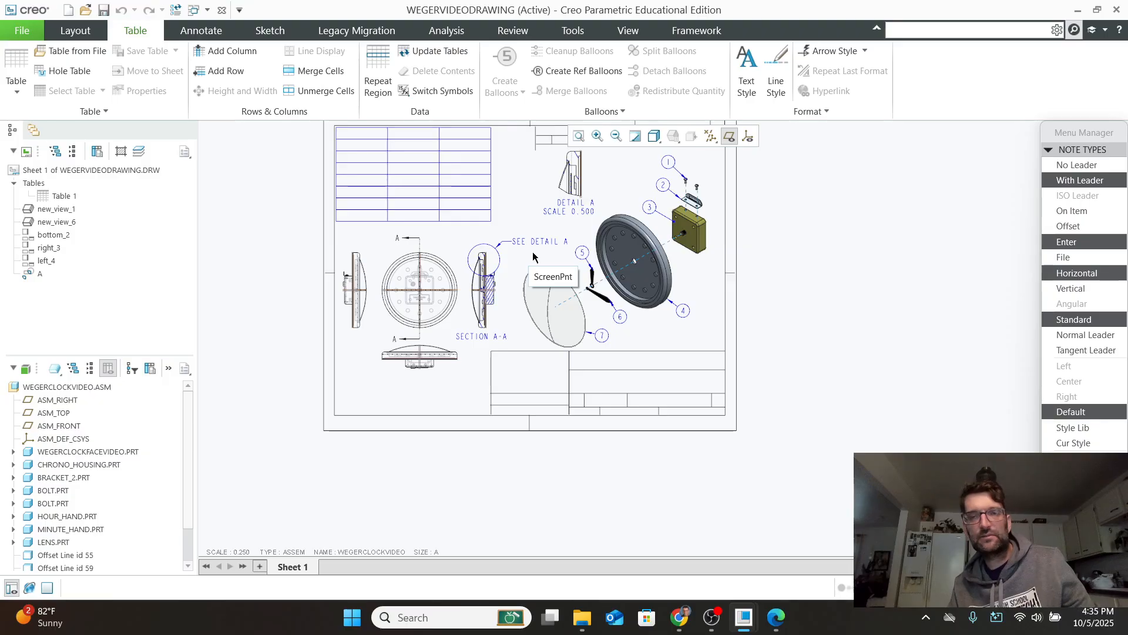
pyautogui.scroll(2, 811, 275)
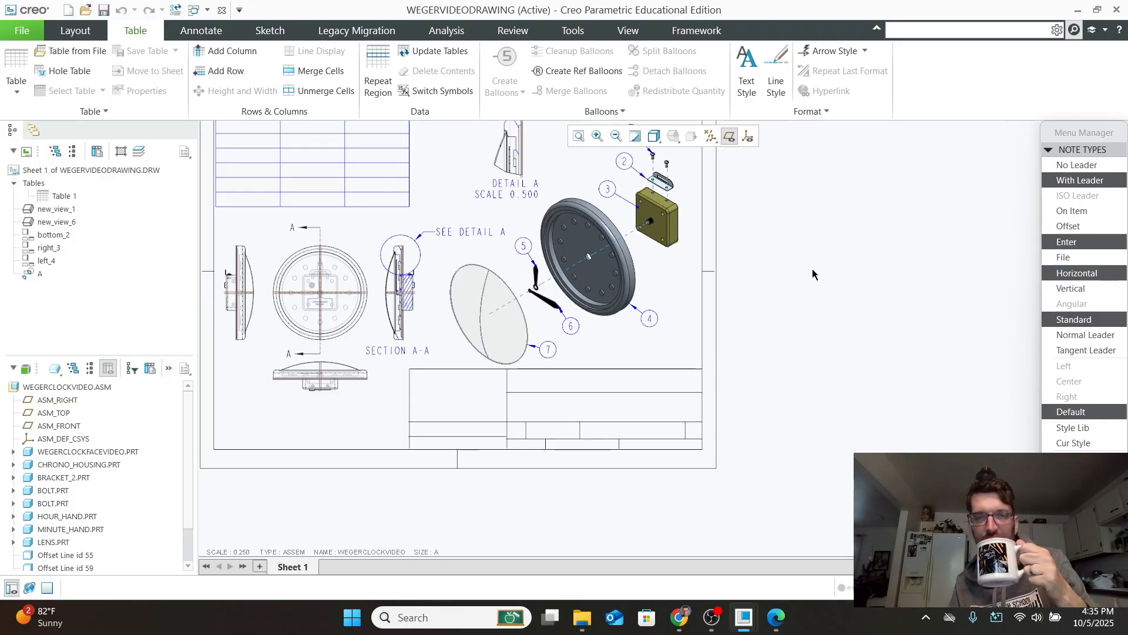
pyautogui.click(811, 272)
pyautogui.scroll(2, 835, 305)
pyautogui.scroll(-1, 857, 330)
pyautogui.scroll(1, 837, 327)
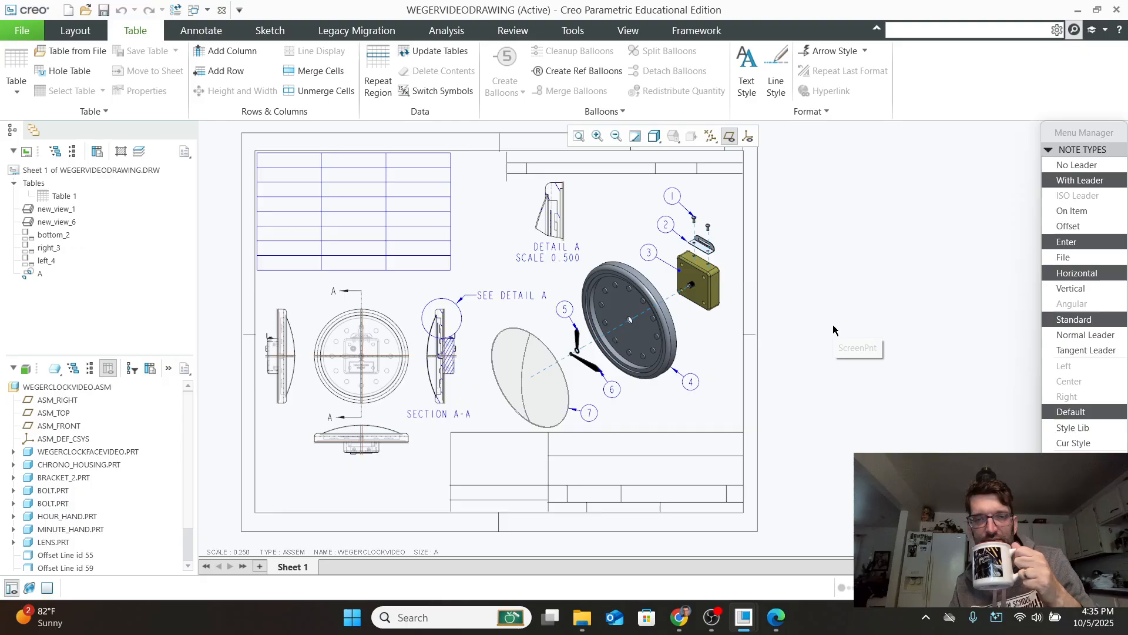
pyautogui.scroll(1, 838, 330)
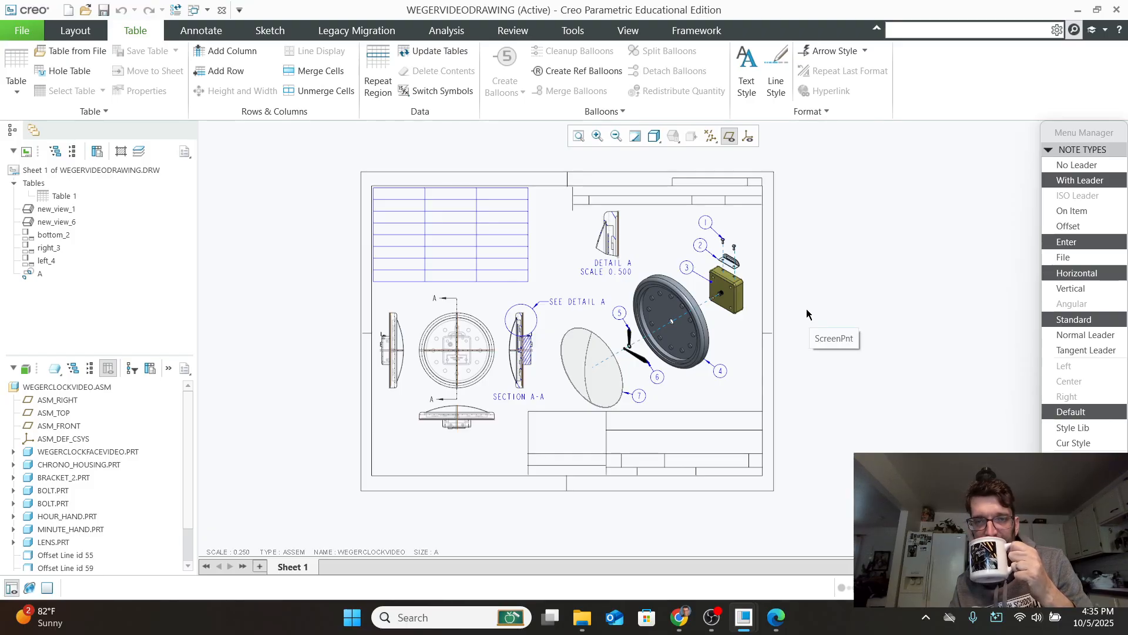
# Add a note without a leader containing the drafter's full name in the title block's large upper cell.
pyautogui.scroll(-1, 814, 326)
pyautogui.scroll(1, 808, 315)
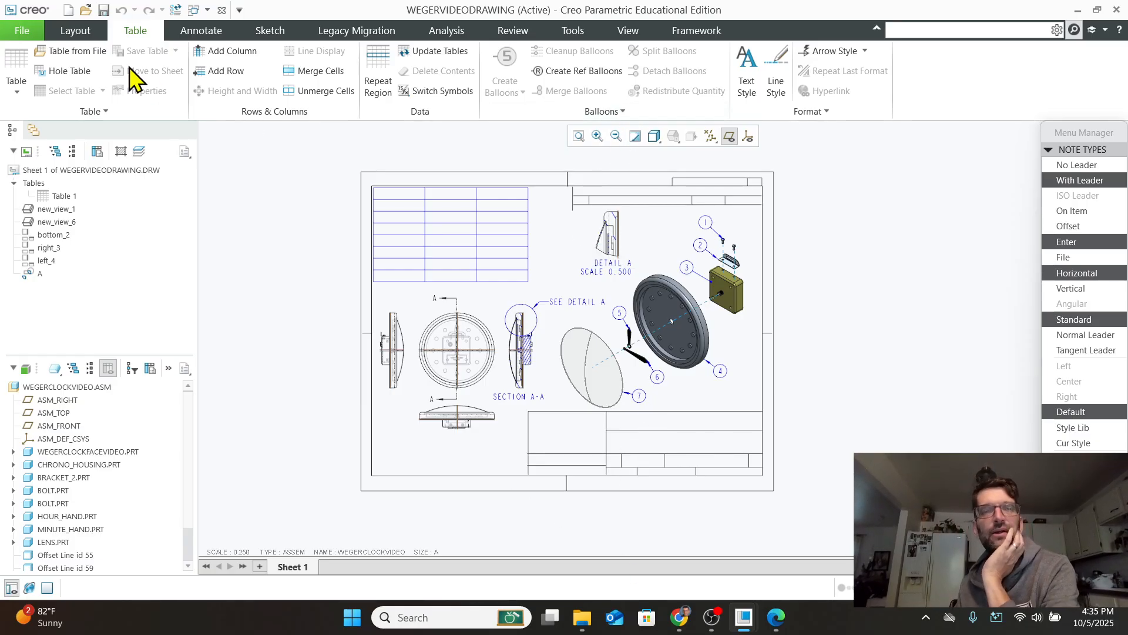
pyautogui.click(218, 33)
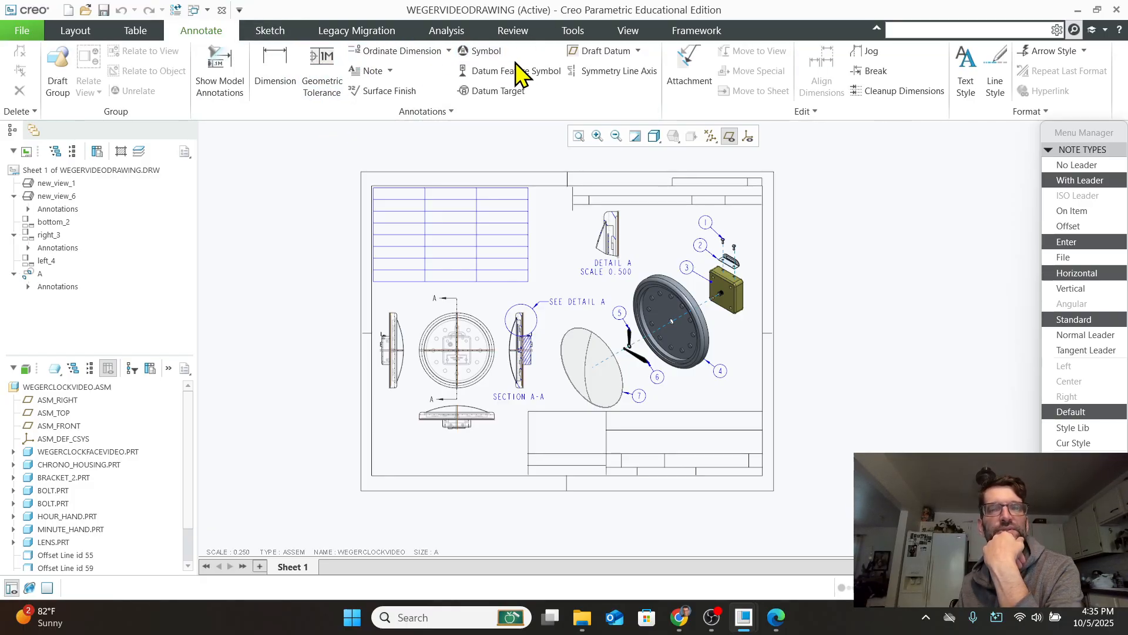
pyautogui.click(365, 69)
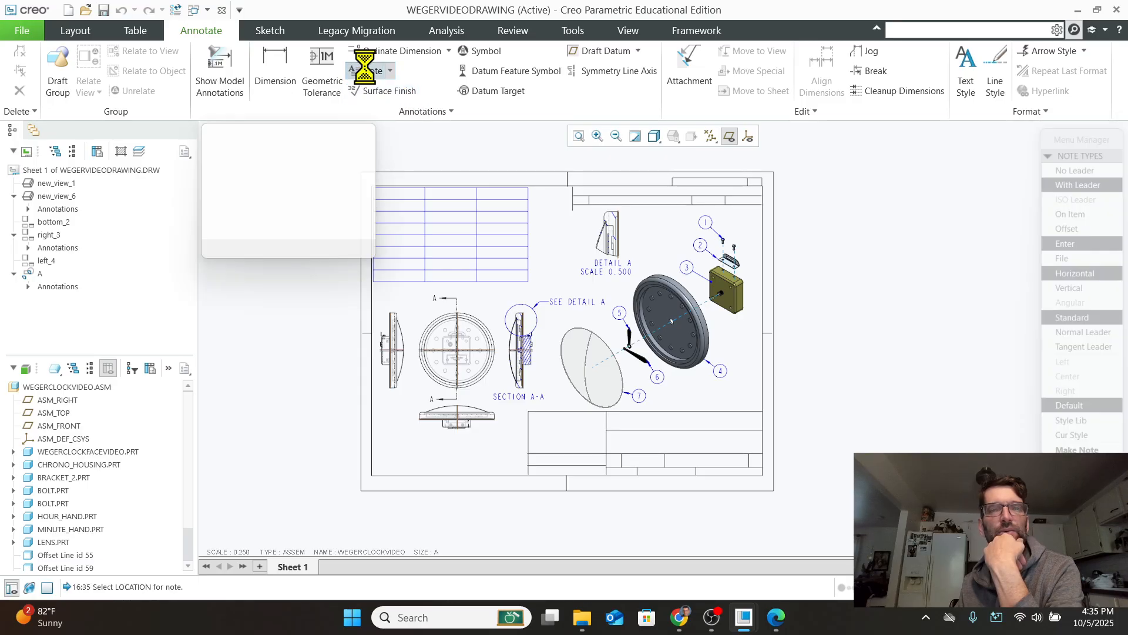
pyautogui.click(648, 423)
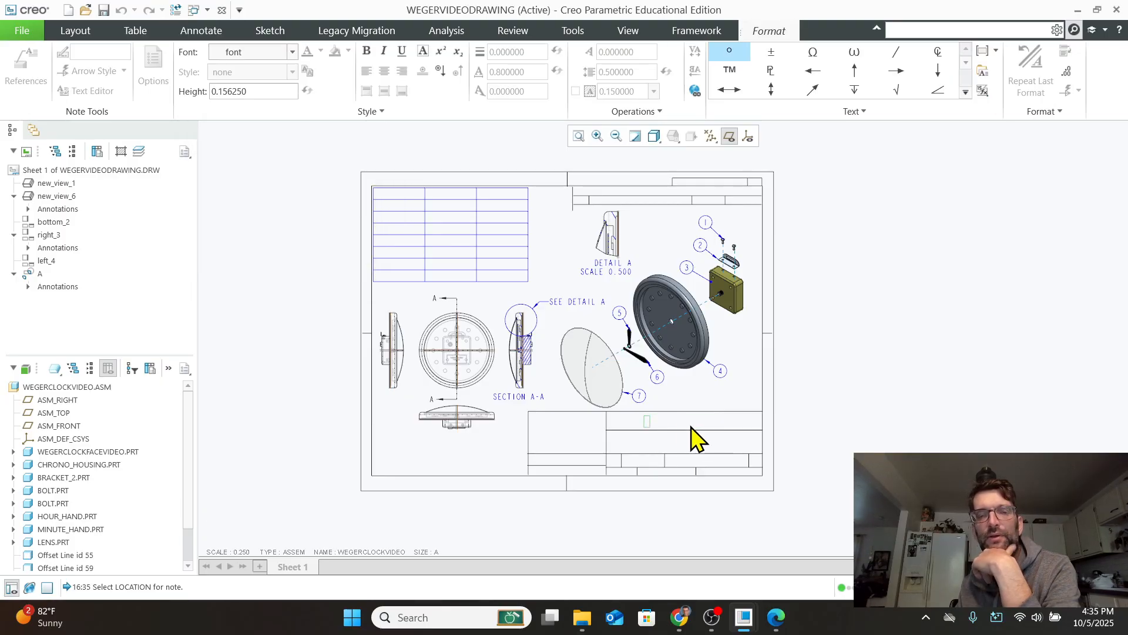
pyautogui.write('JONATHAN WEGER')
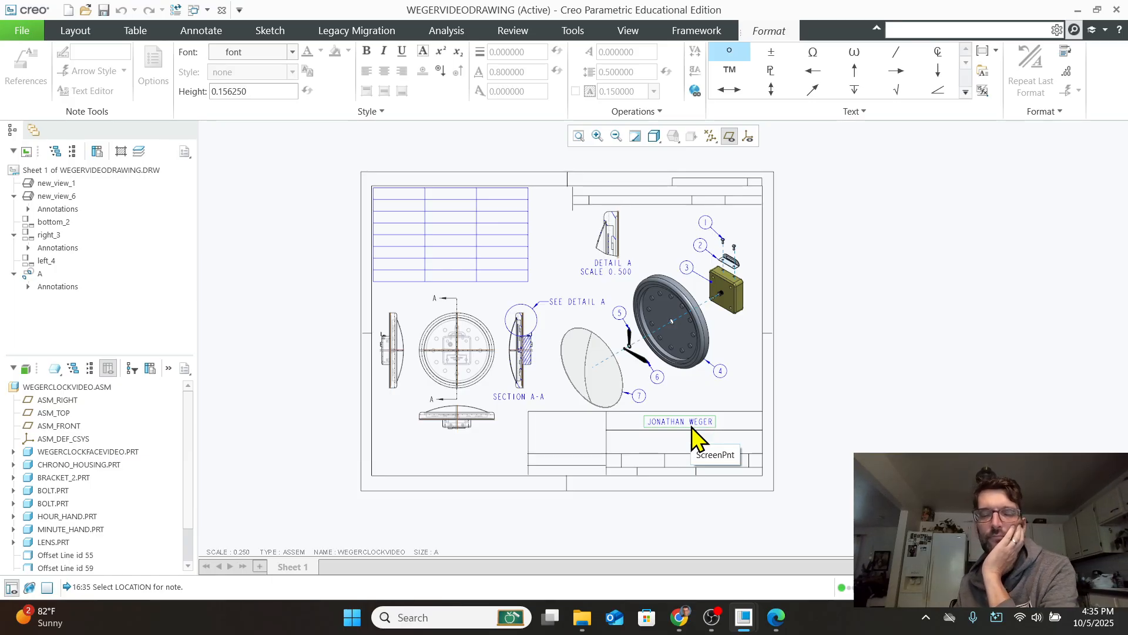
pyautogui.click(904, 398)
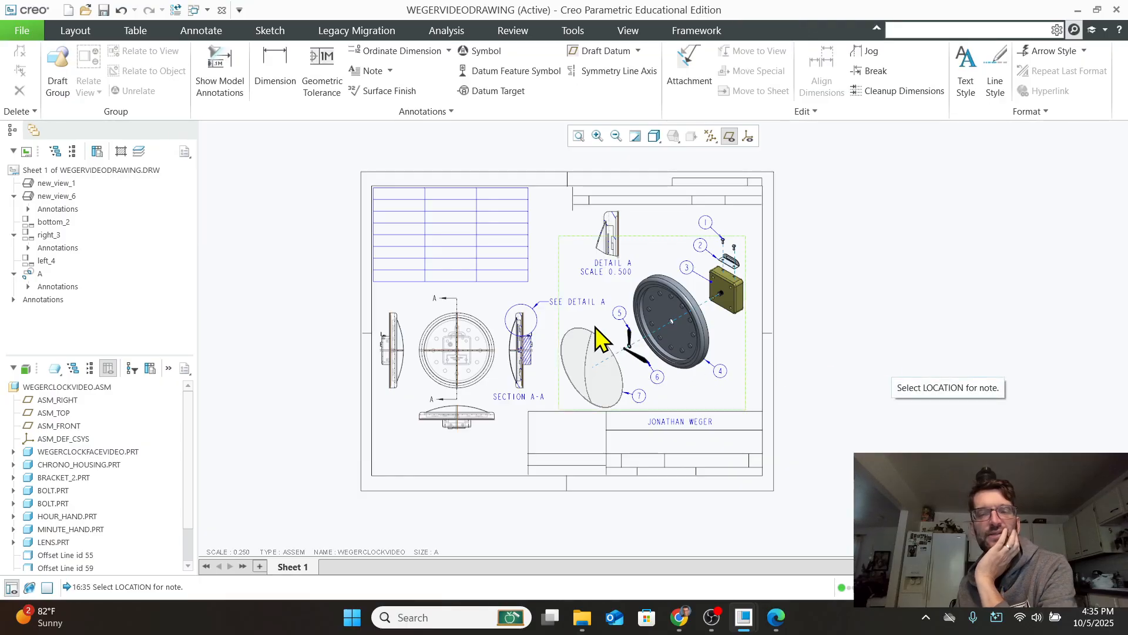
# Fill the parts table's first row with the column headings ITEM, NAME and QTY.
pyautogui.scroll(2, 441, 270)
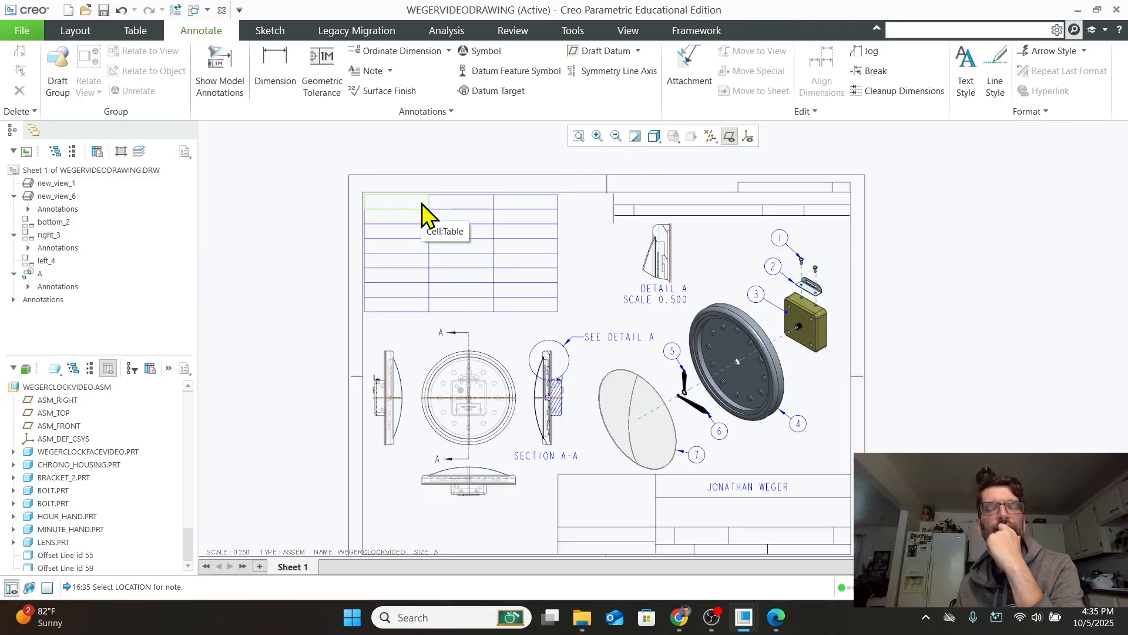
pyautogui.click(382, 211)
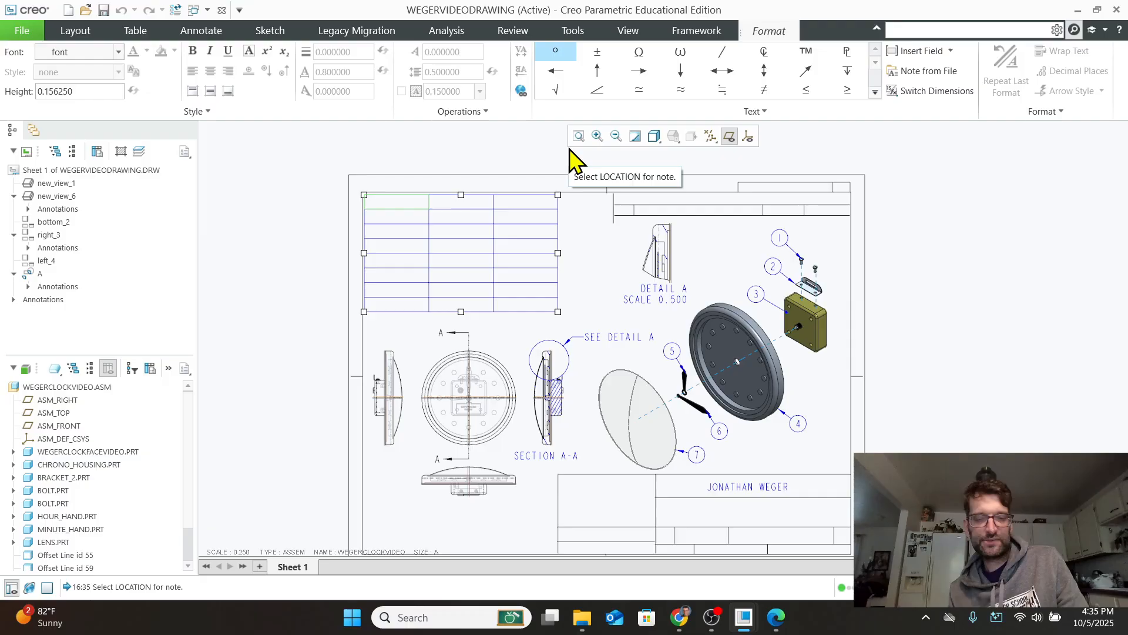
pyautogui.write('ITEM')
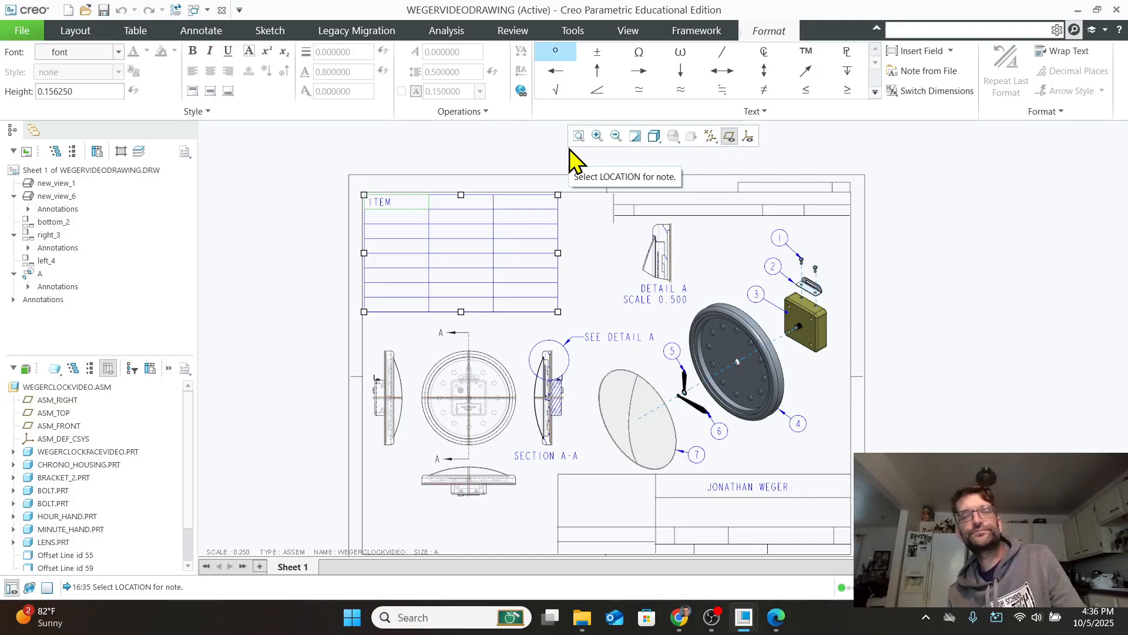
pyautogui.click(442, 202)
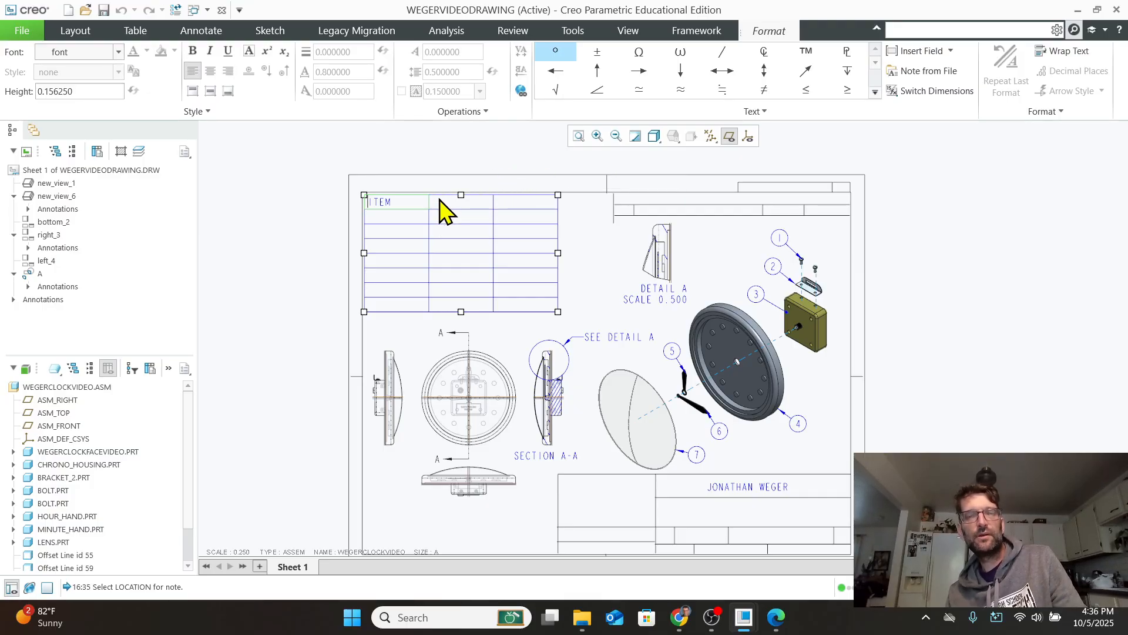
pyautogui.doubleClick(446, 203)
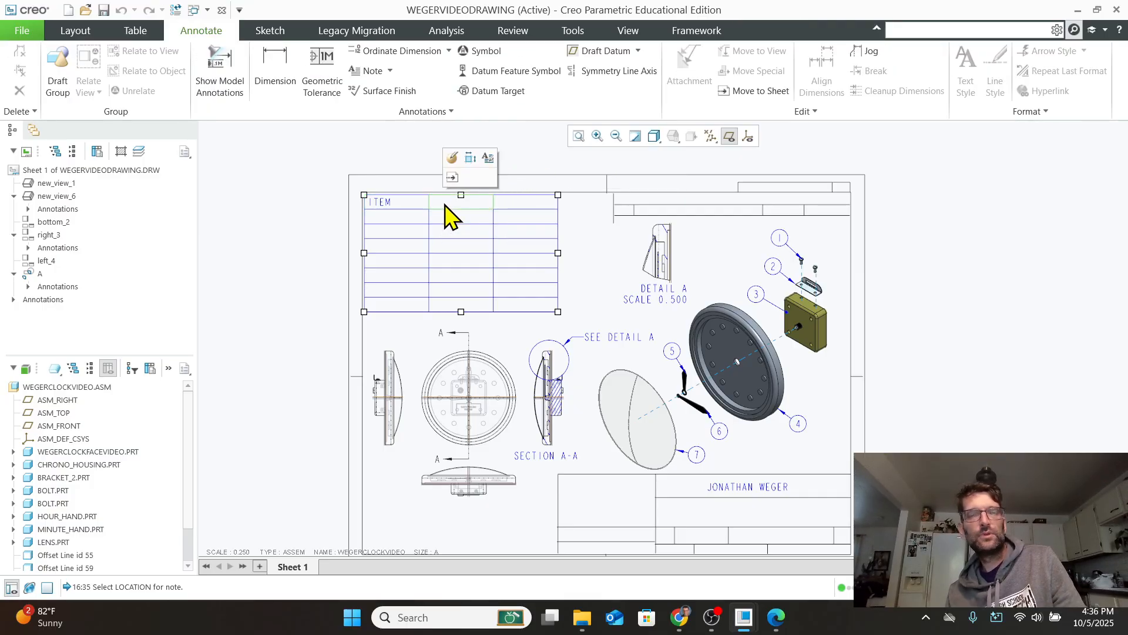
pyautogui.write('NAME')
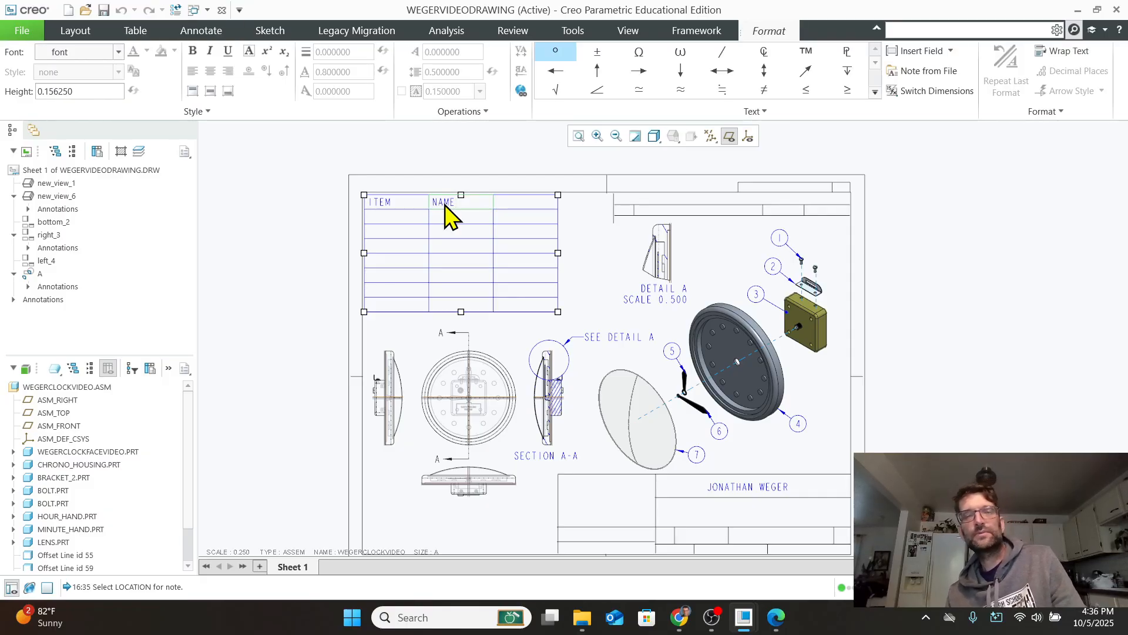
pyautogui.click(518, 203)
pyautogui.doubleClick(519, 202)
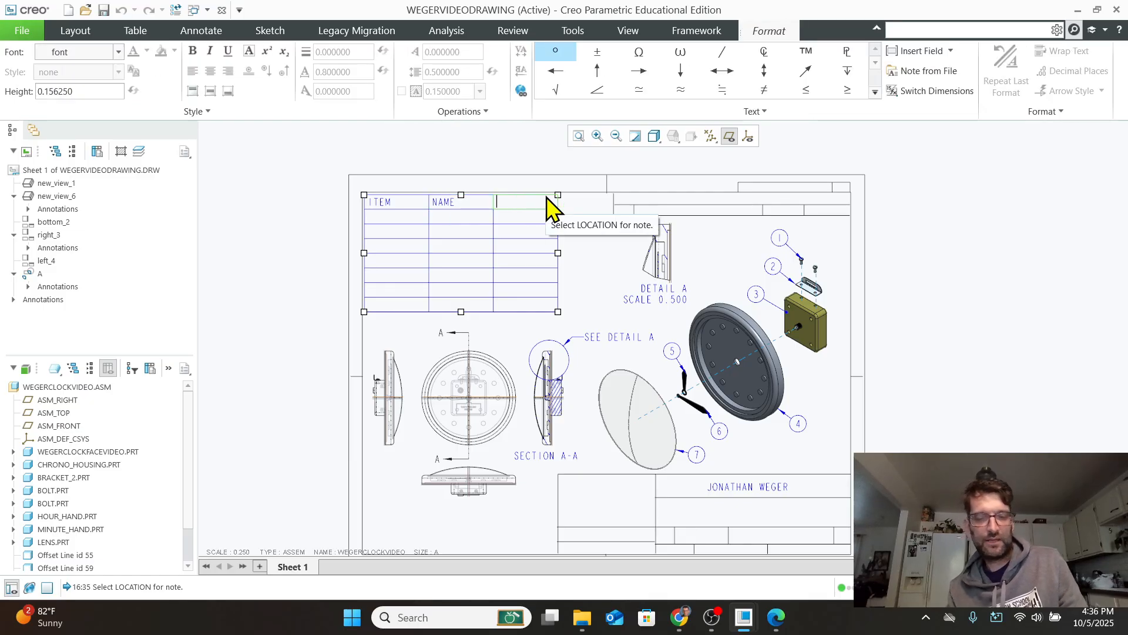
pyautogui.write('QTY')
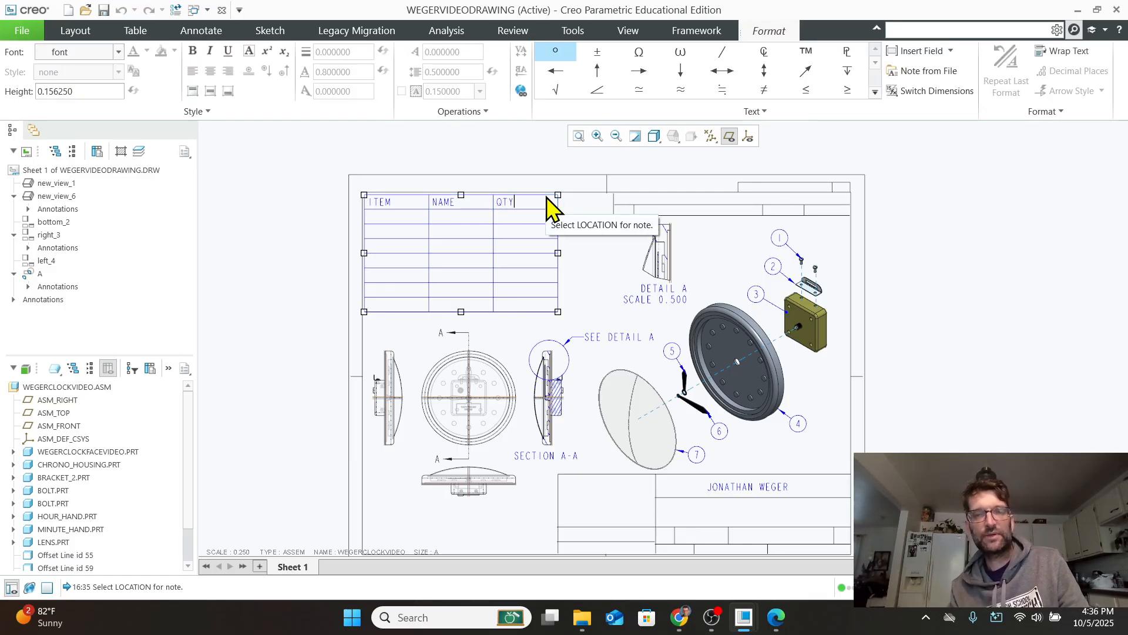
# Fill in the first parts row below the headings with item 1, name BOLT and quantity 2.
pyautogui.doubleClick(387, 219)
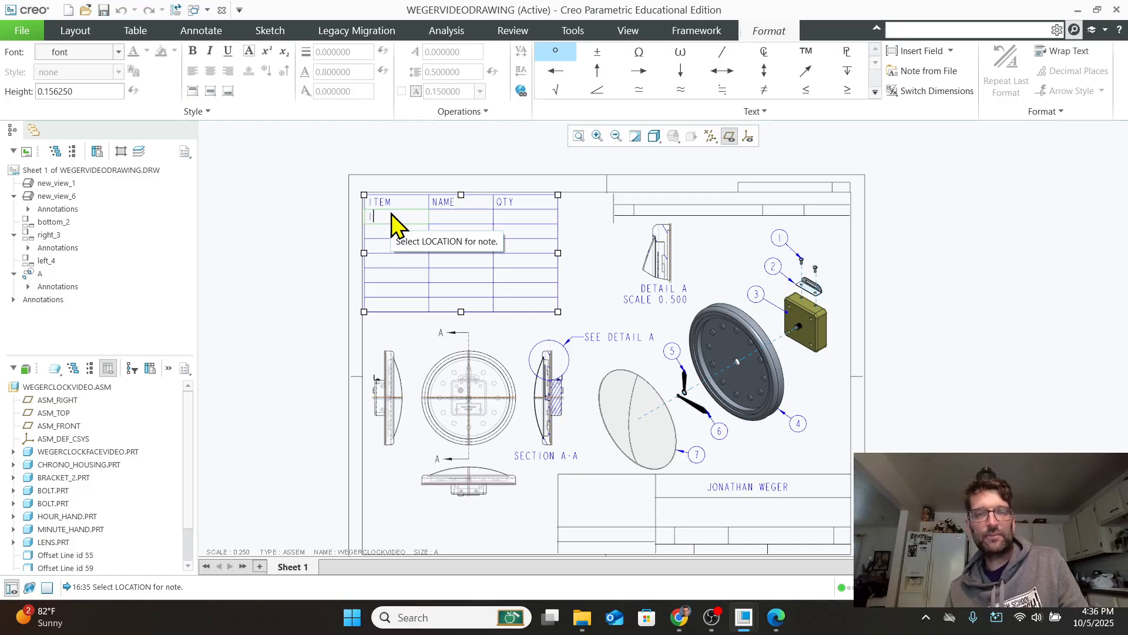
pyautogui.doubleClick(449, 216)
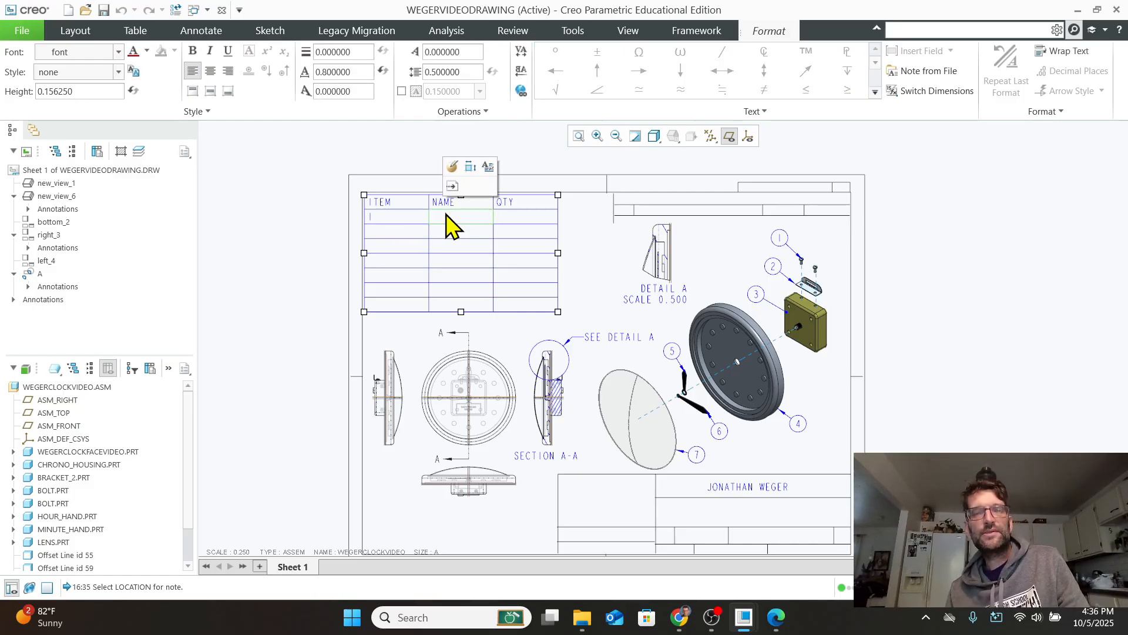
pyautogui.write('BOL')
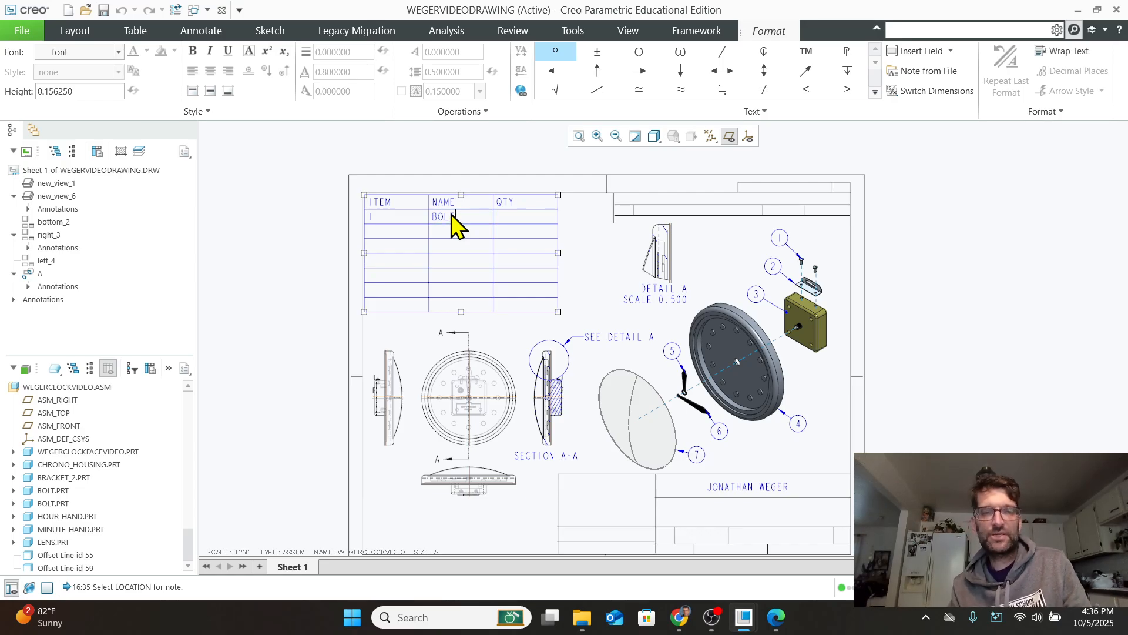
pyautogui.write('T')
pyautogui.click(505, 224)
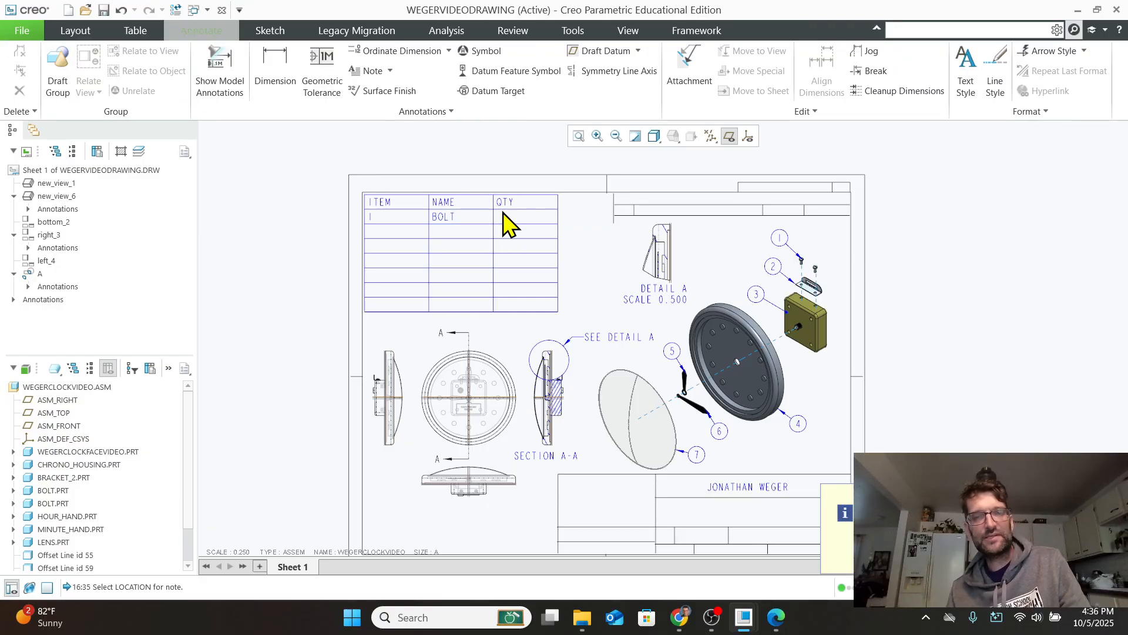
pyautogui.doubleClick(508, 223)
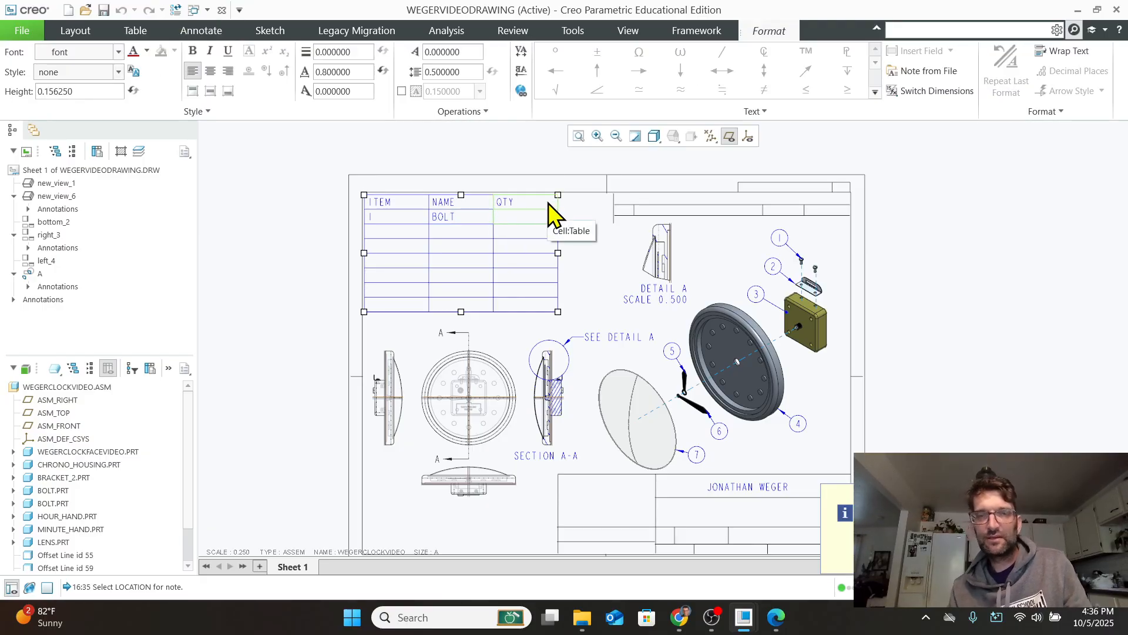
pyautogui.doubleClick(504, 214)
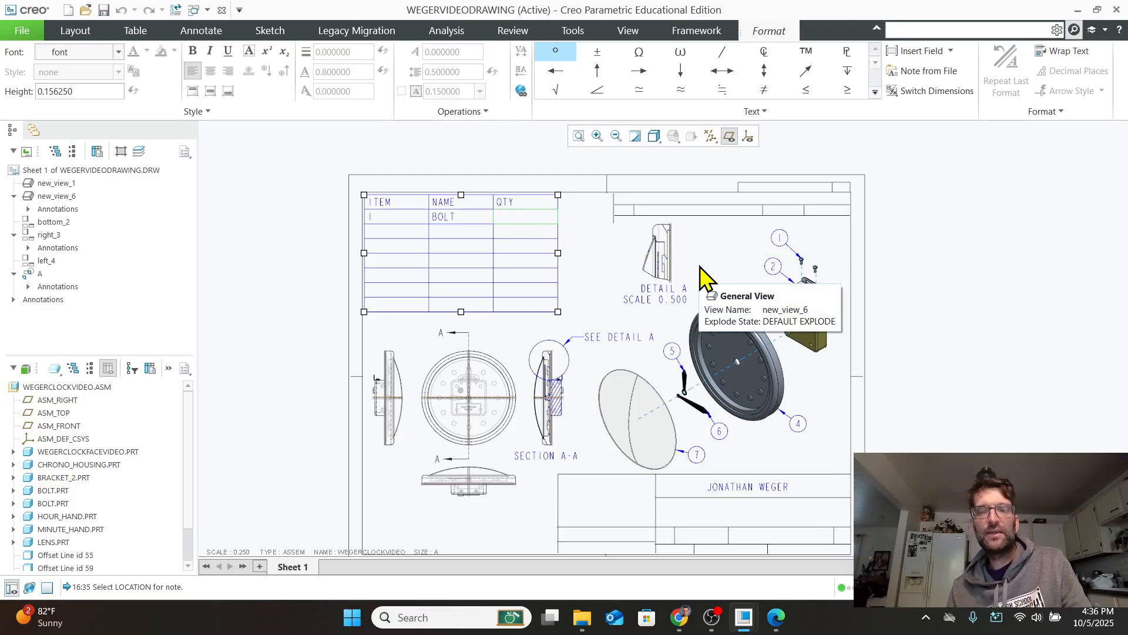
# Fill in the parts table row below the bolt with item 2, name BRACKET and quantity 1.
pyautogui.doubleClick(379, 235)
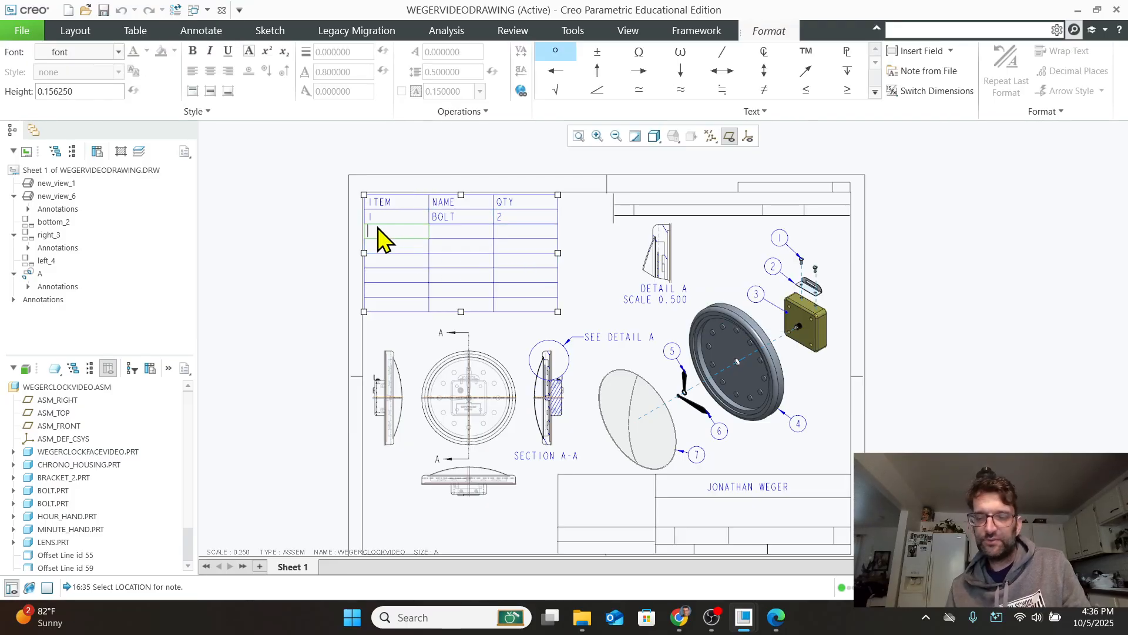
pyautogui.click(461, 239)
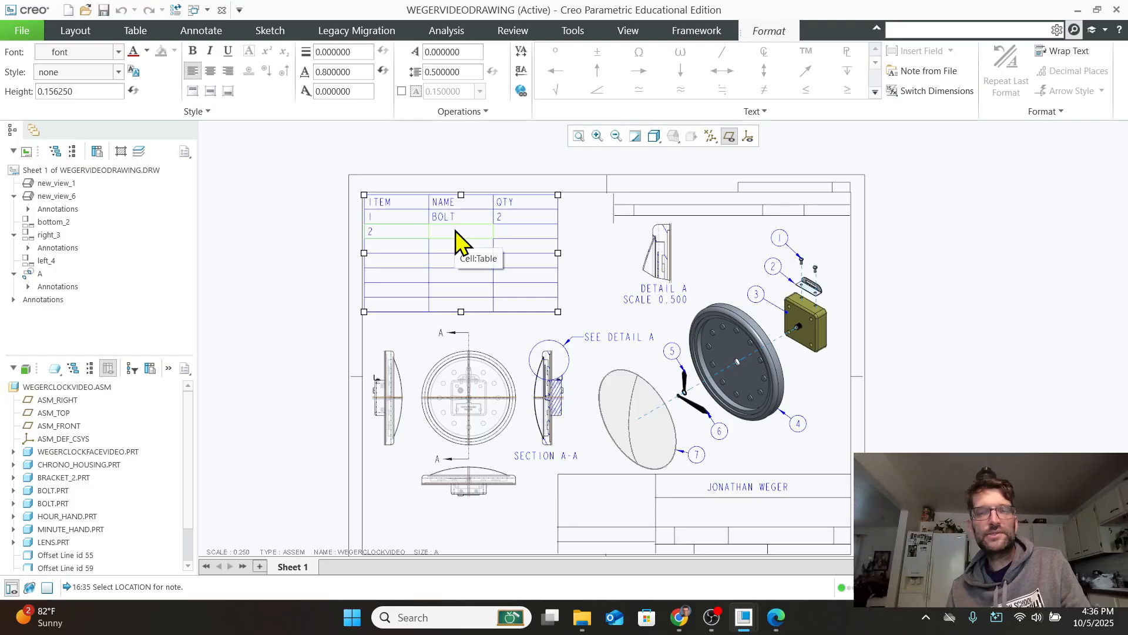
pyautogui.doubleClick(457, 231)
pyautogui.write('BRACKET')
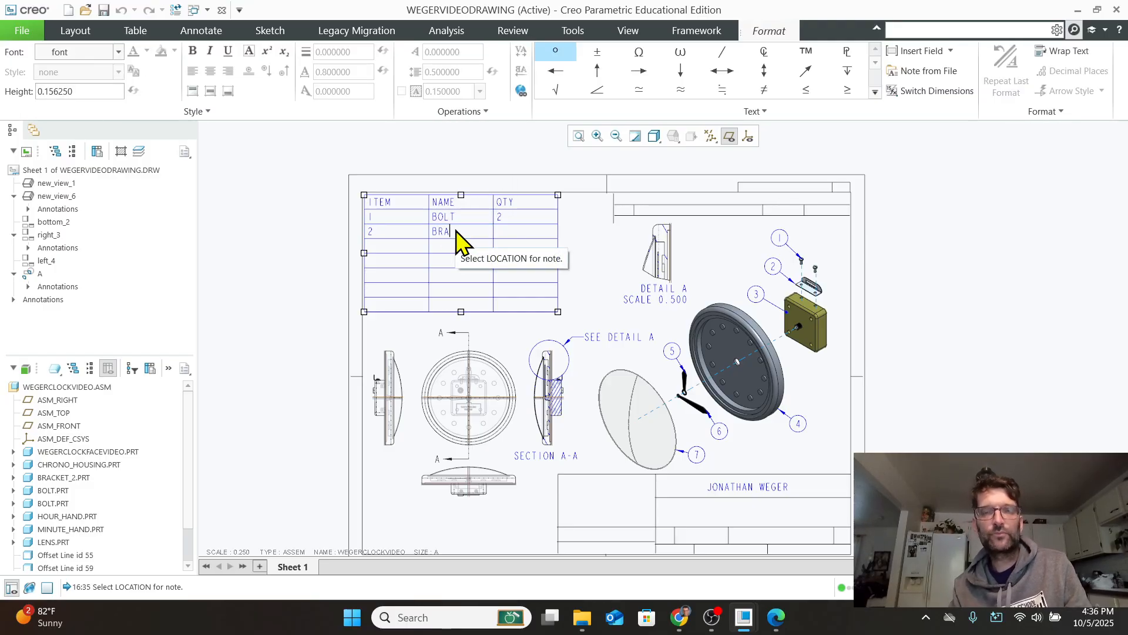
pyautogui.click(508, 234)
pyautogui.doubleClick(510, 232)
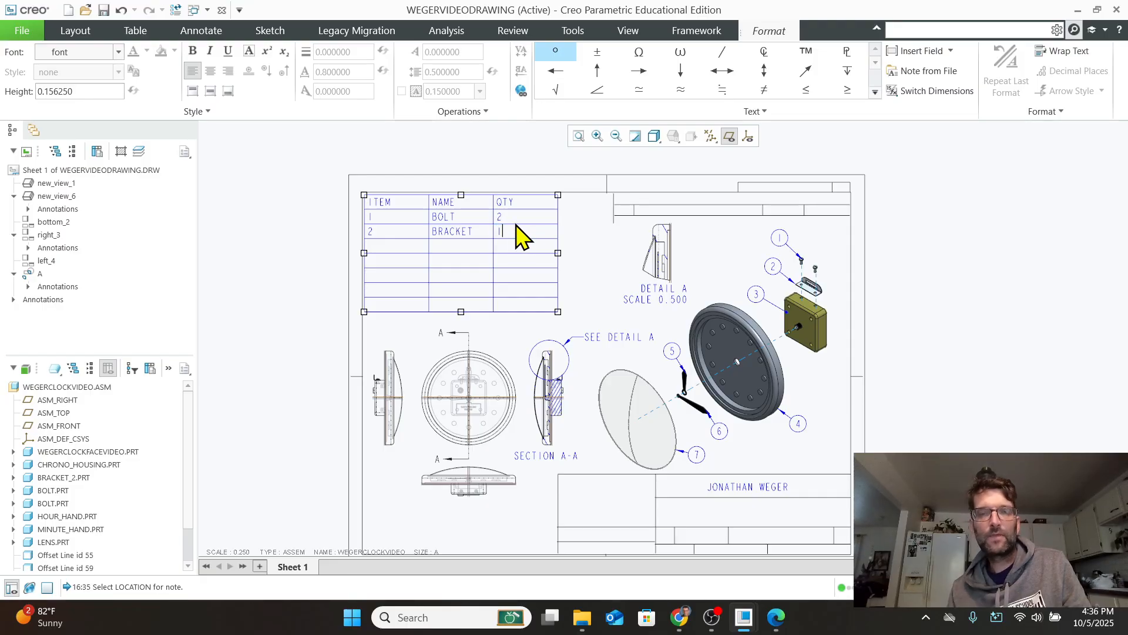
# Fill in the parts table row below the bracket with item 3, name CHRONO and quantity 1.
pyautogui.doubleClick(371, 244)
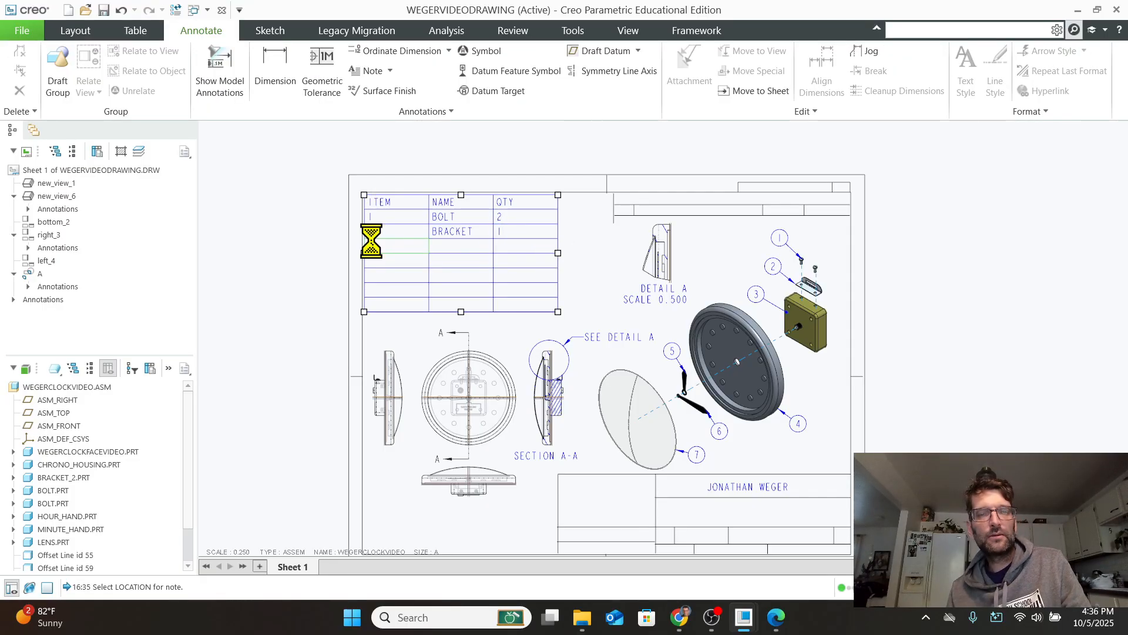
pyautogui.write('3')
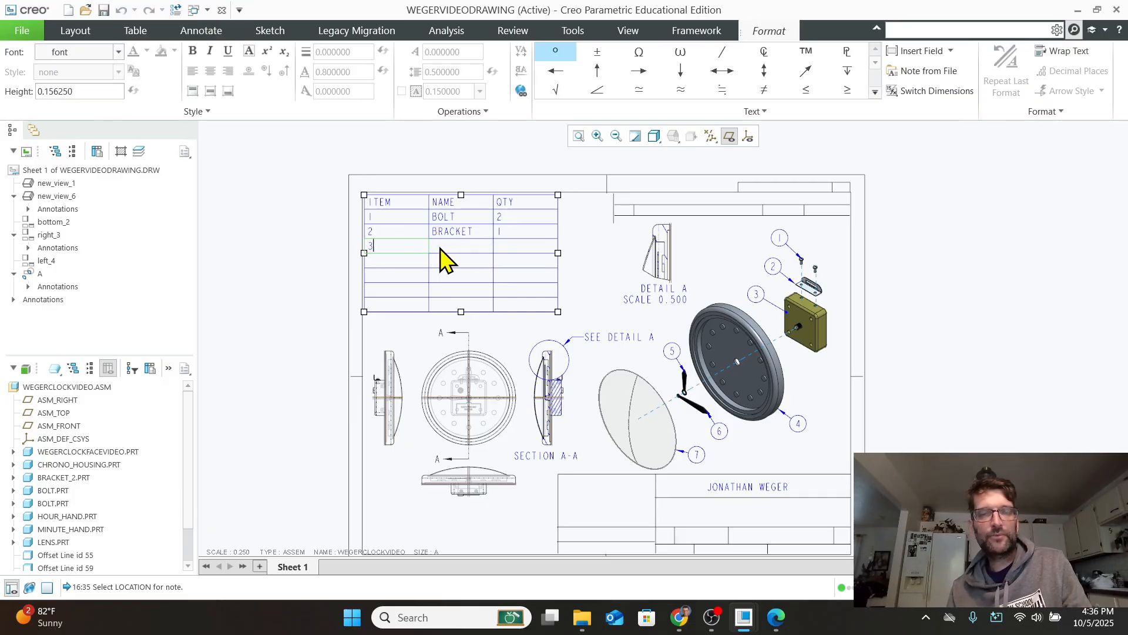
pyautogui.doubleClick(439, 248)
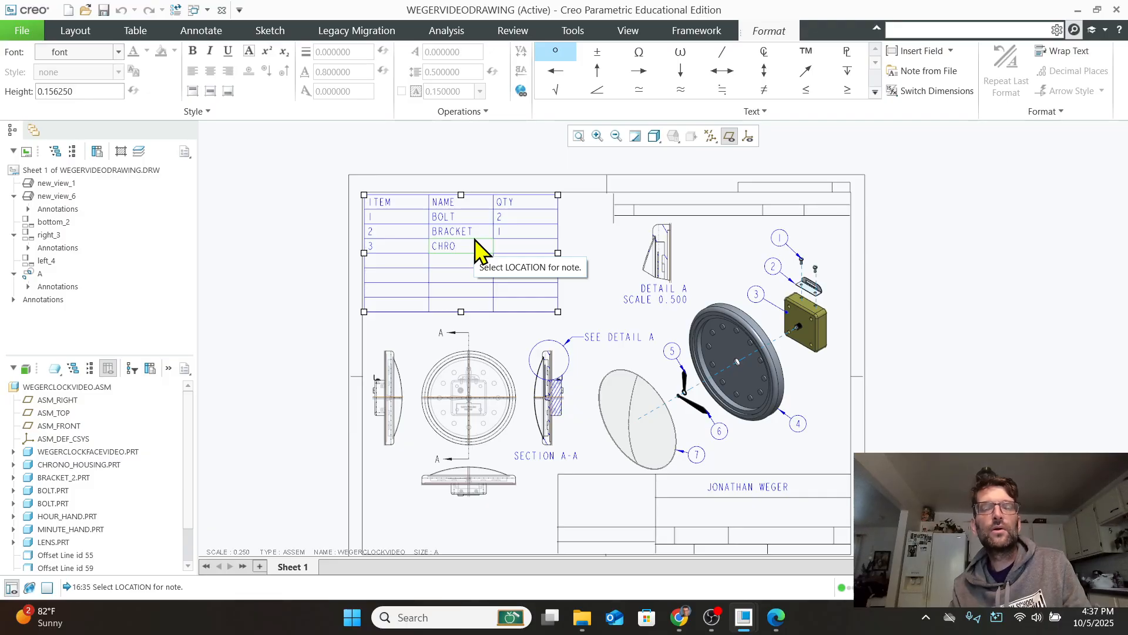
pyautogui.click(516, 248)
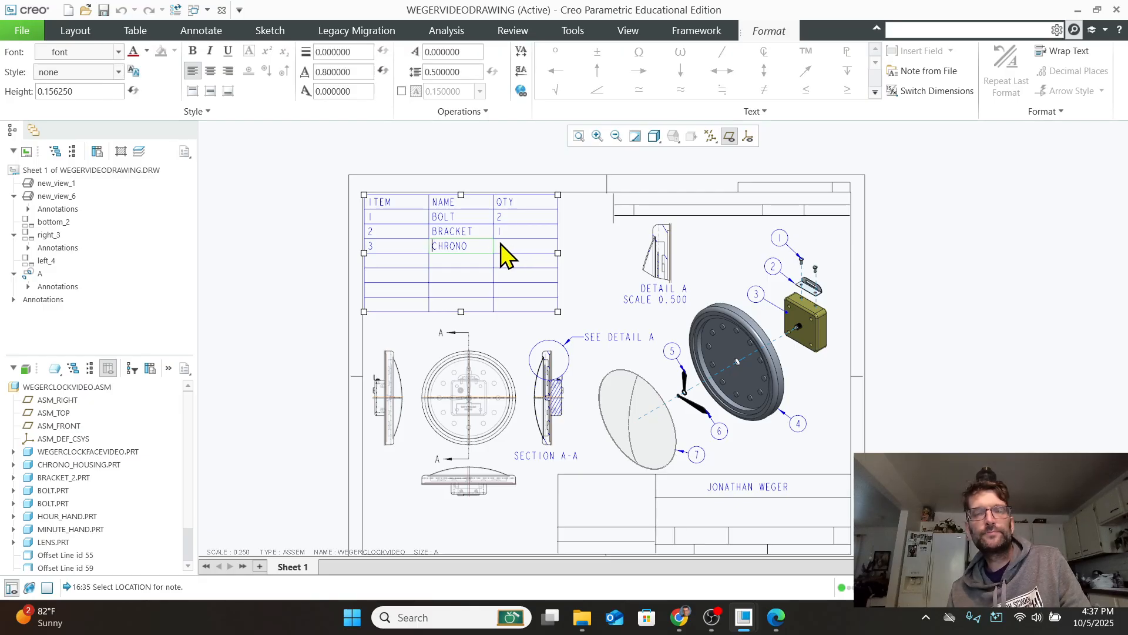
pyautogui.doubleClick(502, 245)
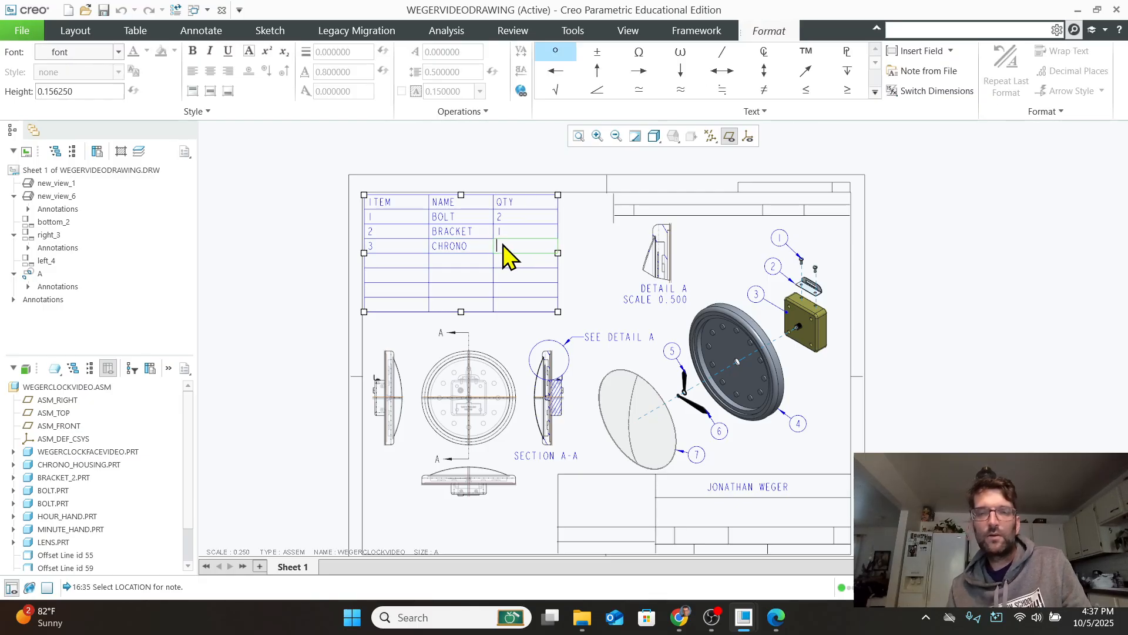
pyautogui.write('1')
# Fill in the parts table row below the chrono with item 4, name CLOCK FACE and quantity 1.
pyautogui.click(383, 267)
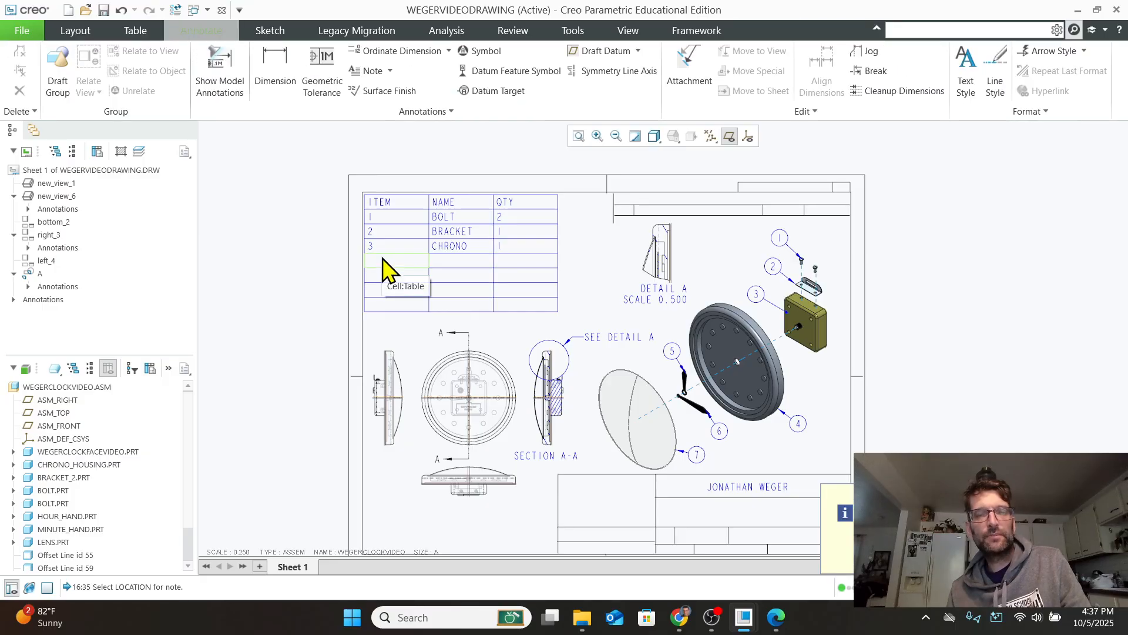
pyautogui.doubleClick(383, 267)
pyautogui.write('4')
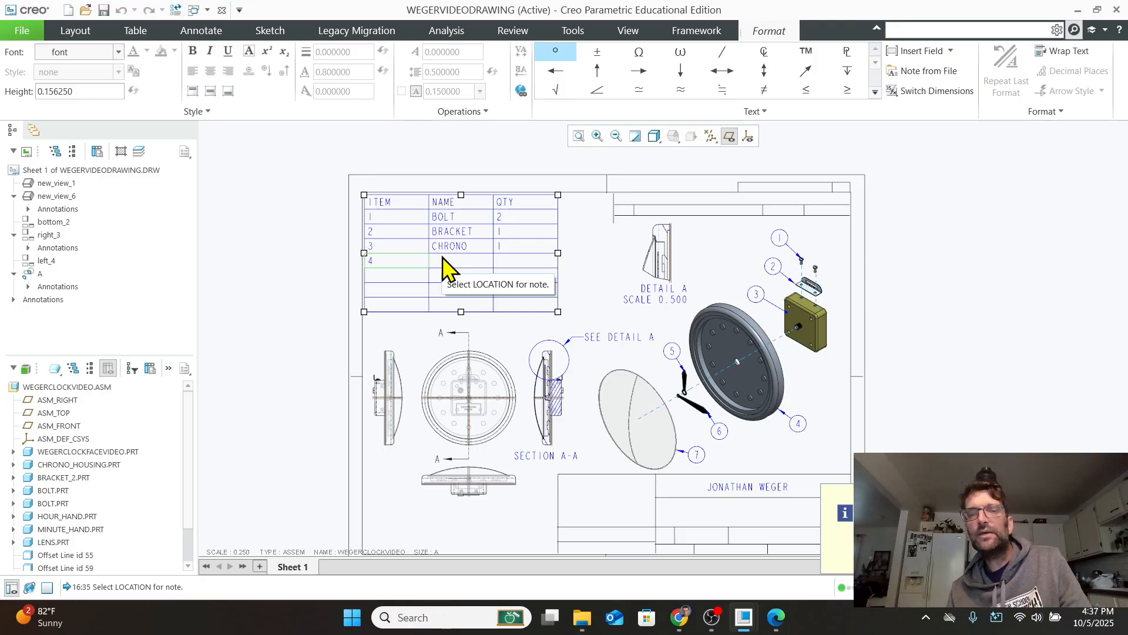
pyautogui.click(443, 266)
pyautogui.doubleClick(446, 268)
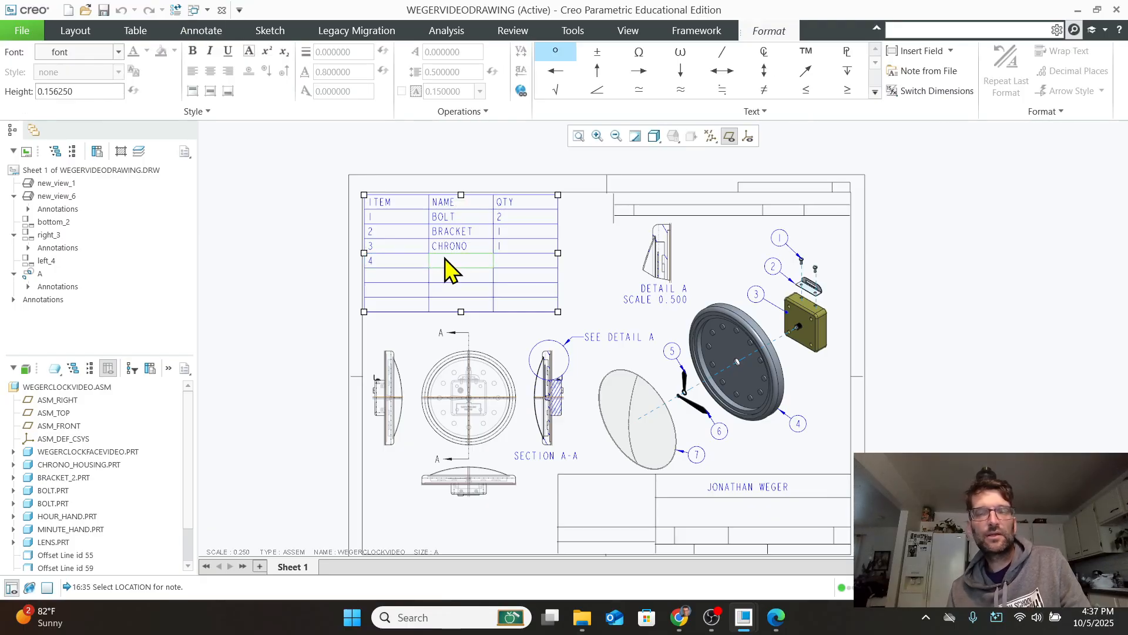
pyautogui.write('CLOCK FACE')
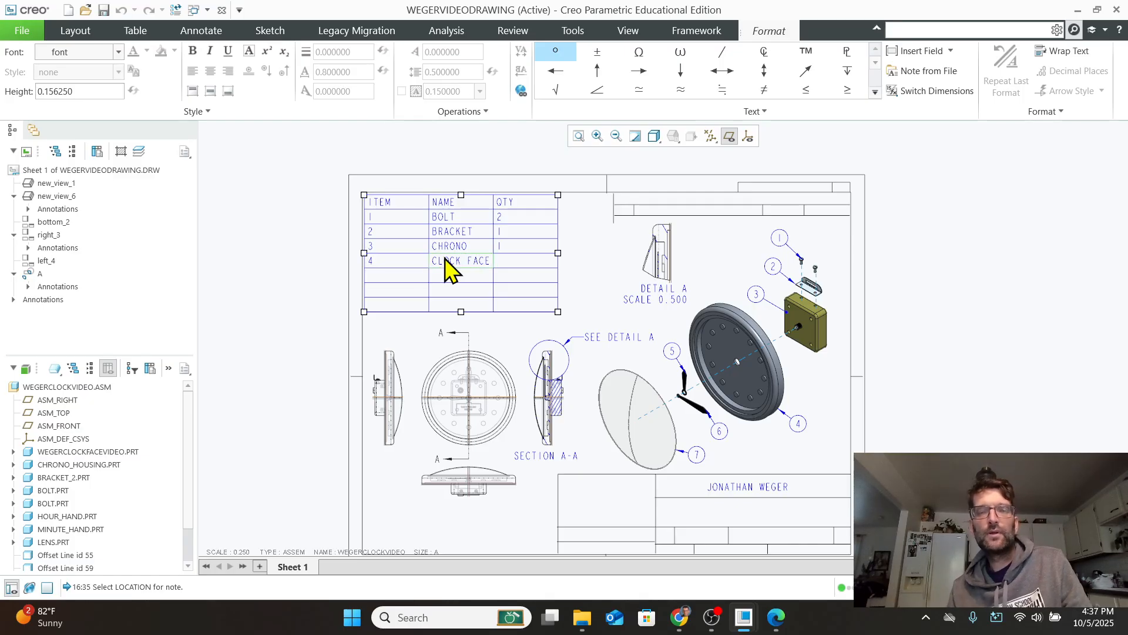
pyautogui.click(517, 260)
pyautogui.doubleClick(516, 267)
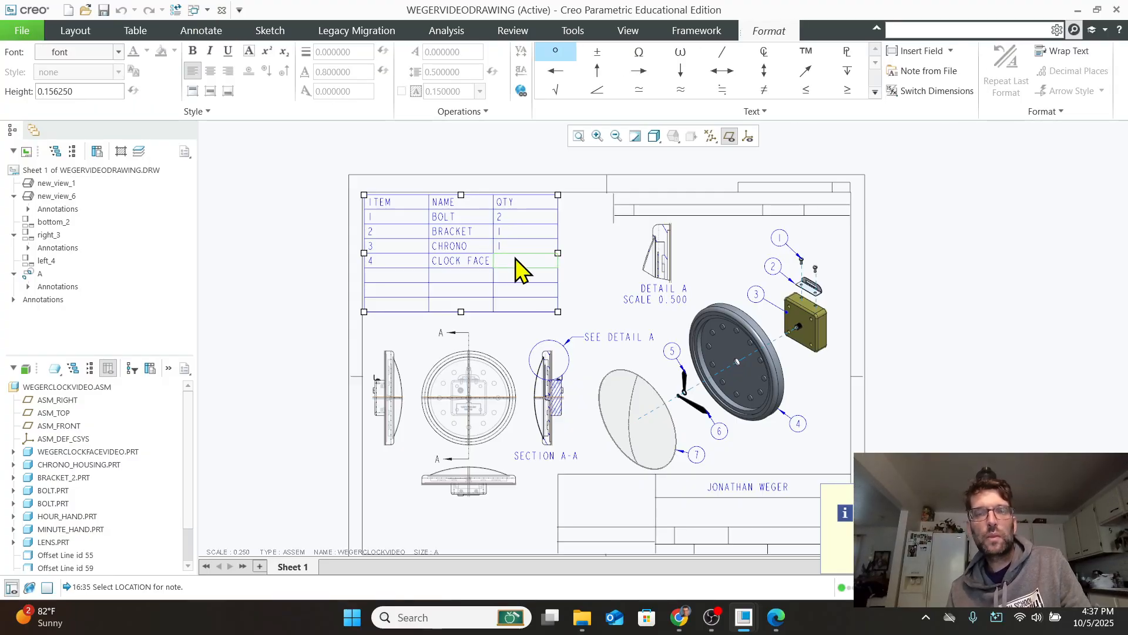
pyautogui.write('1')
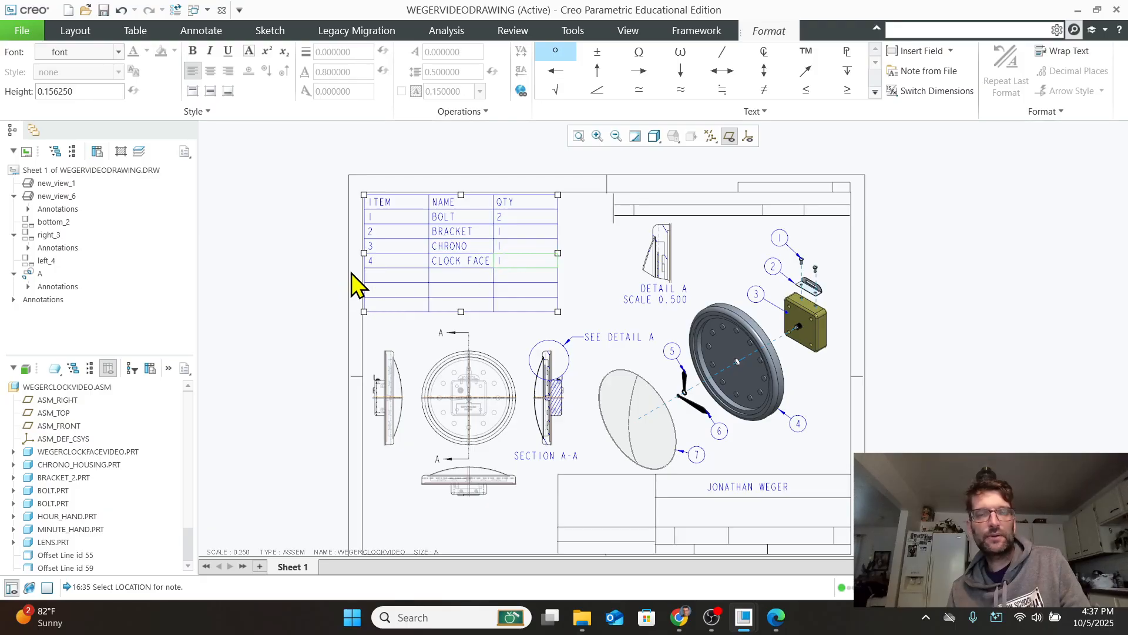
# Fill in the parts table row below the clock face with item 5, name HOUR HAND and quantity 1.
pyautogui.doubleClick(376, 276)
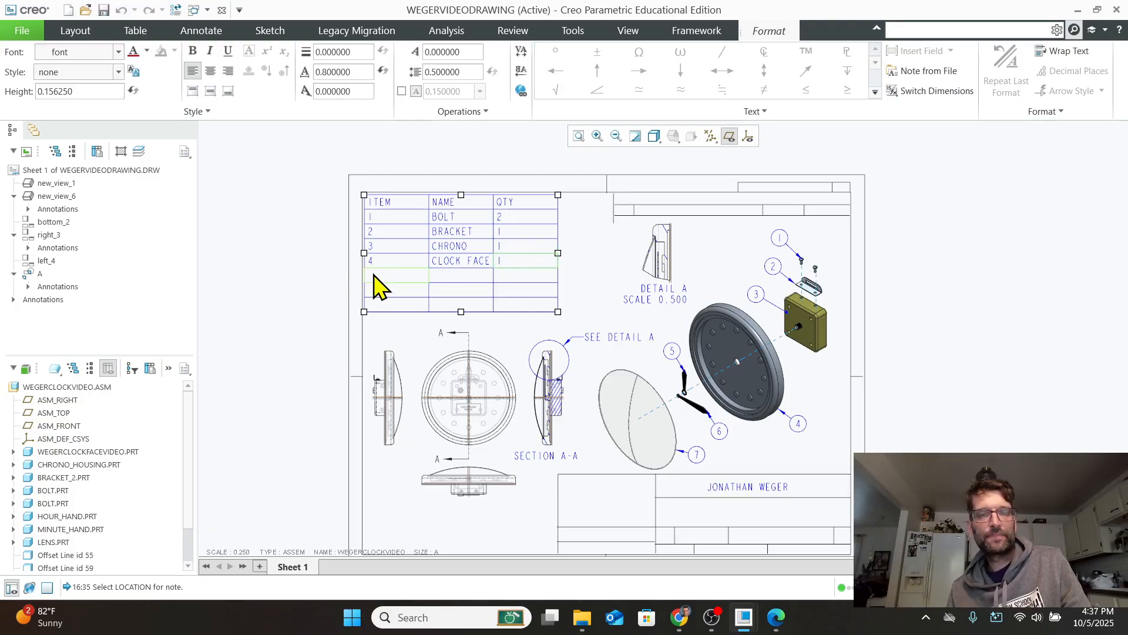
pyautogui.write('5')
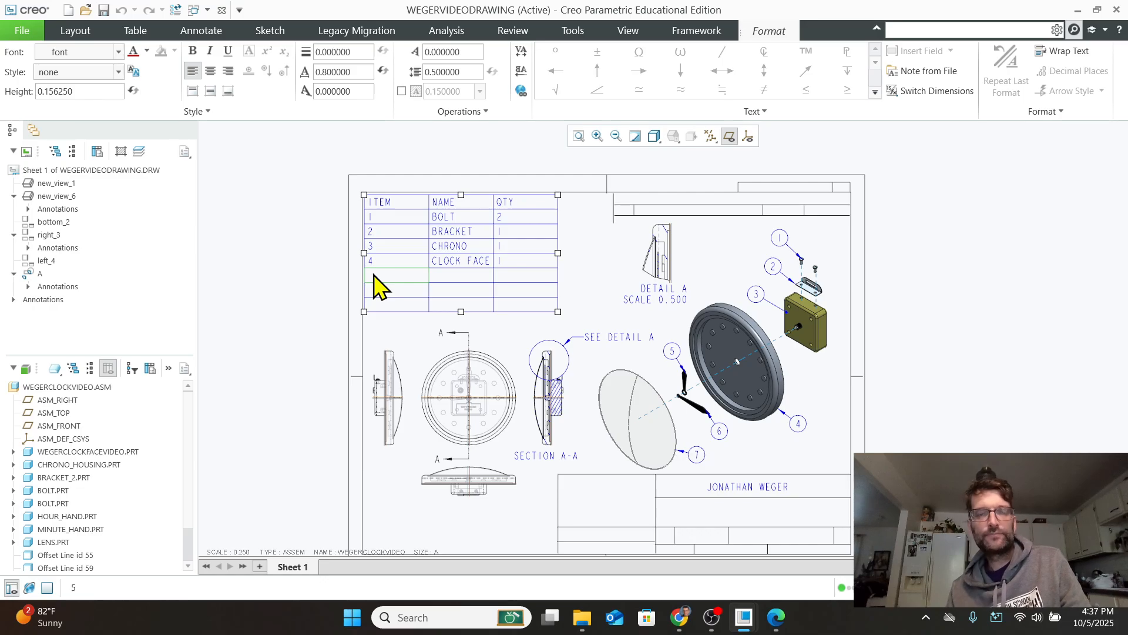
pyautogui.doubleClick(374, 275)
pyautogui.write('5')
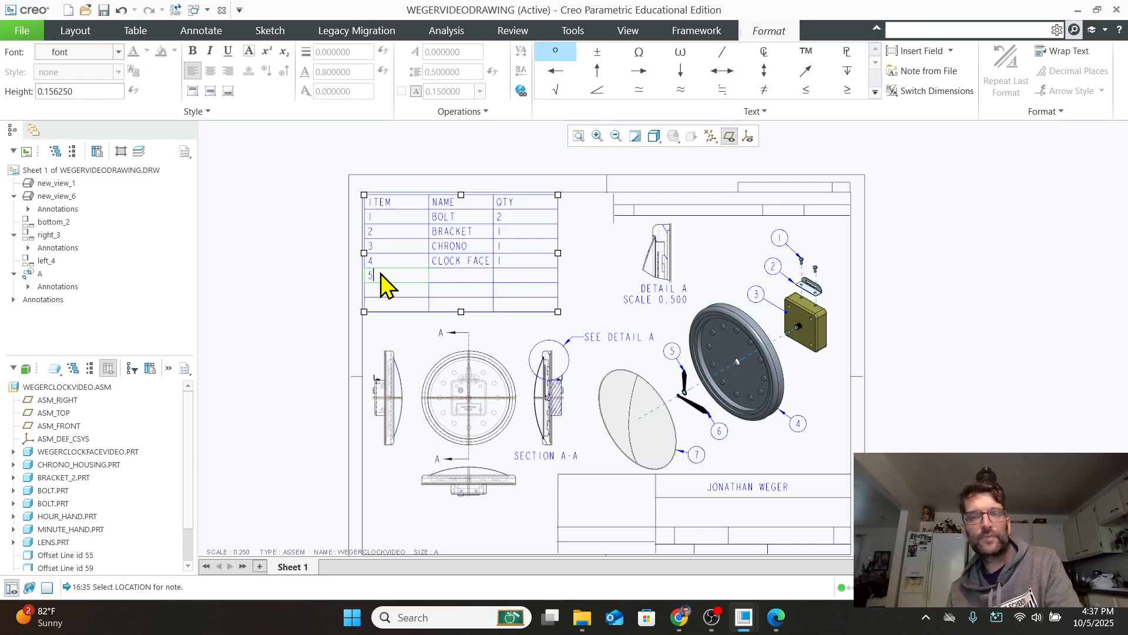
pyautogui.click(442, 275)
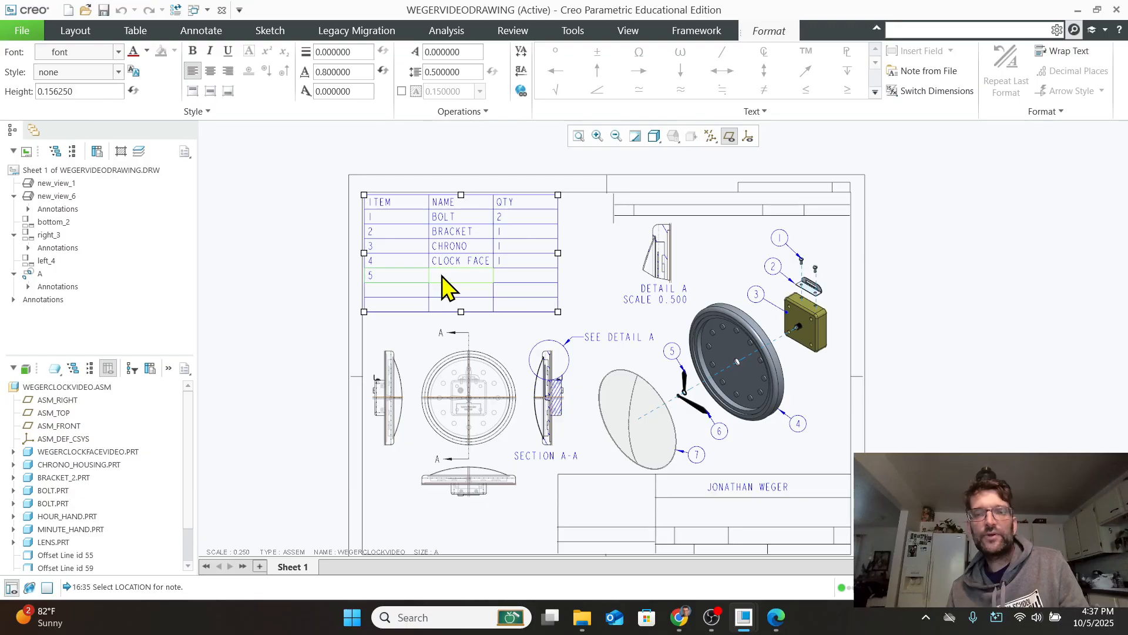
pyautogui.doubleClick(442, 275)
pyautogui.write('HOUR')
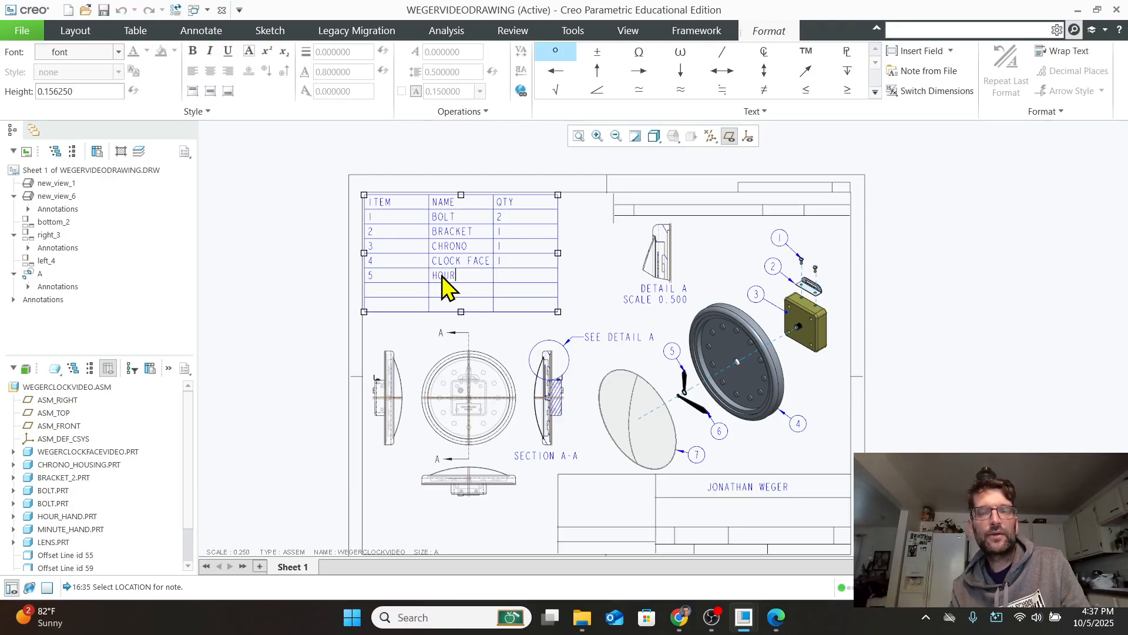
pyautogui.write(' HAND')
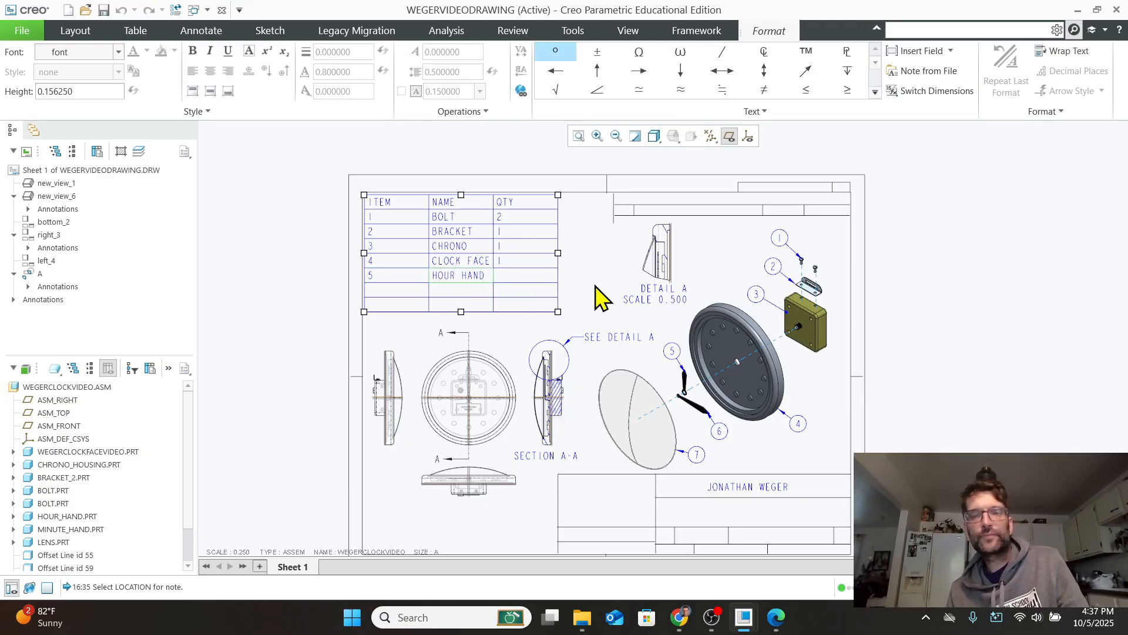
pyautogui.click(517, 275)
pyautogui.doubleClick(520, 276)
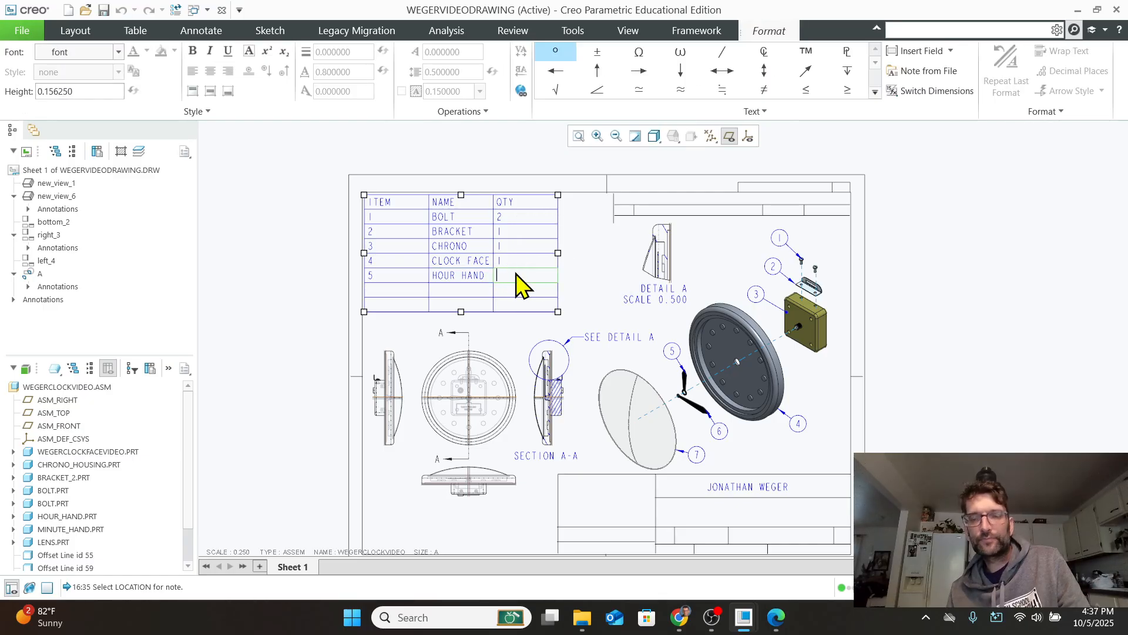
pyautogui.write('1')
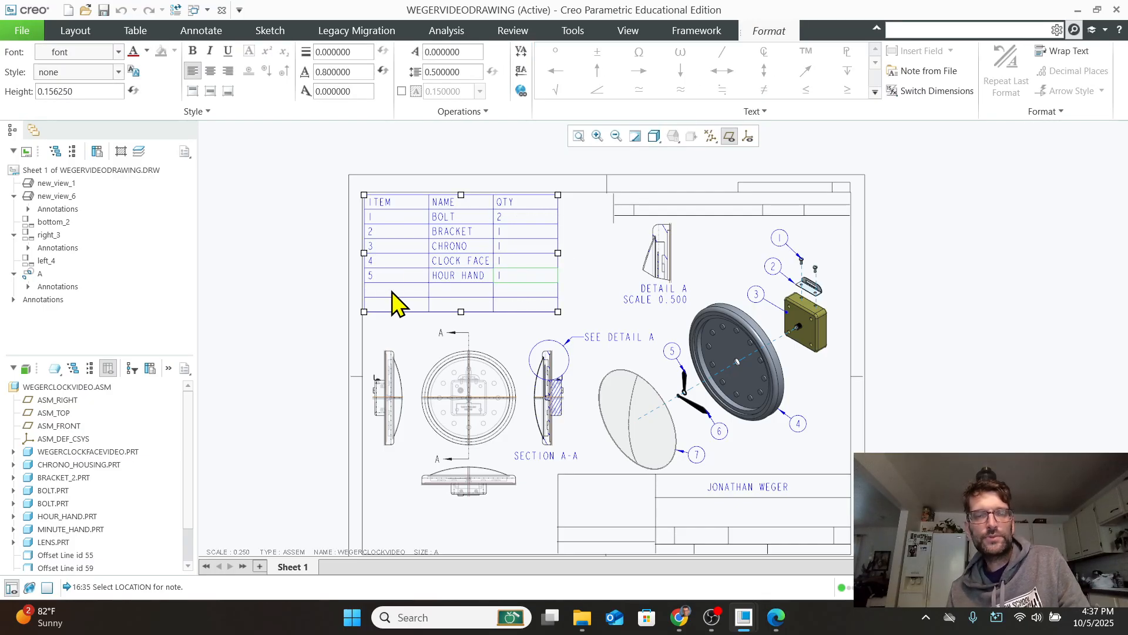
# Fill in the parts table row below the hour hand with item 6, name MIN HAND and quantity 1.
pyautogui.click(385, 299)
pyautogui.doubleClick(383, 299)
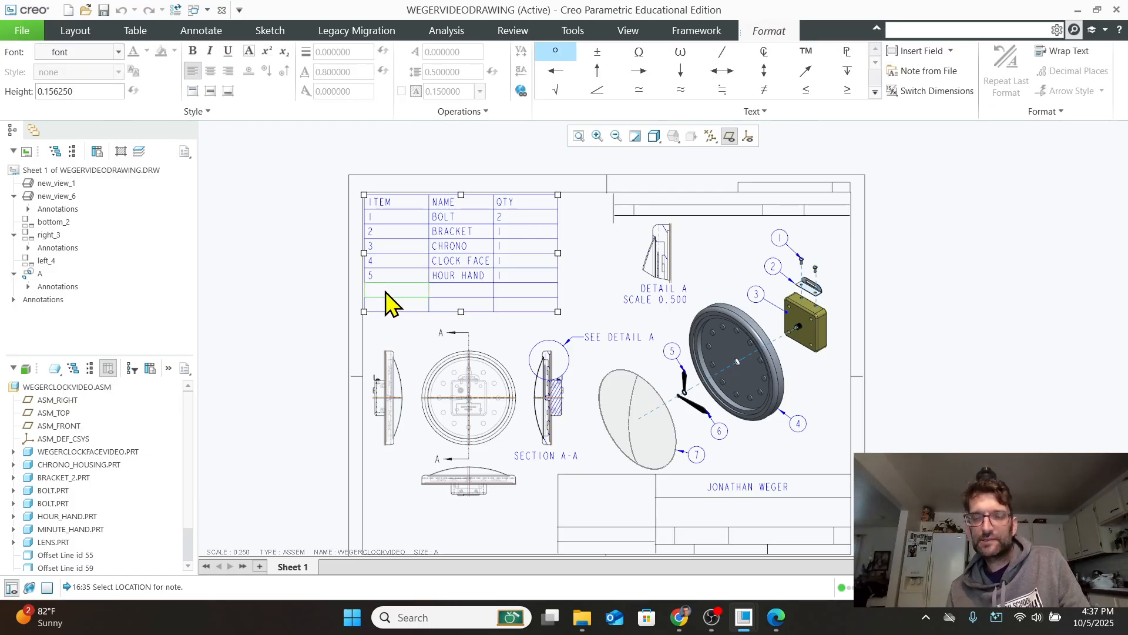
pyautogui.write('6')
pyautogui.click(440, 302)
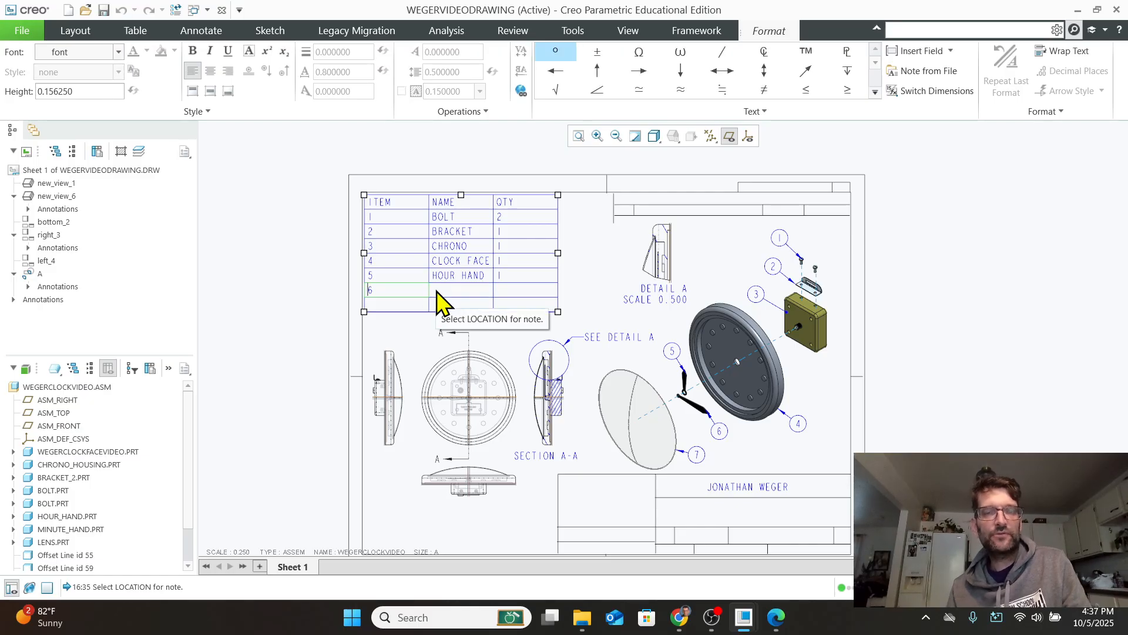
pyautogui.click(436, 290)
pyautogui.doubleClick(446, 289)
pyautogui.write('MI')
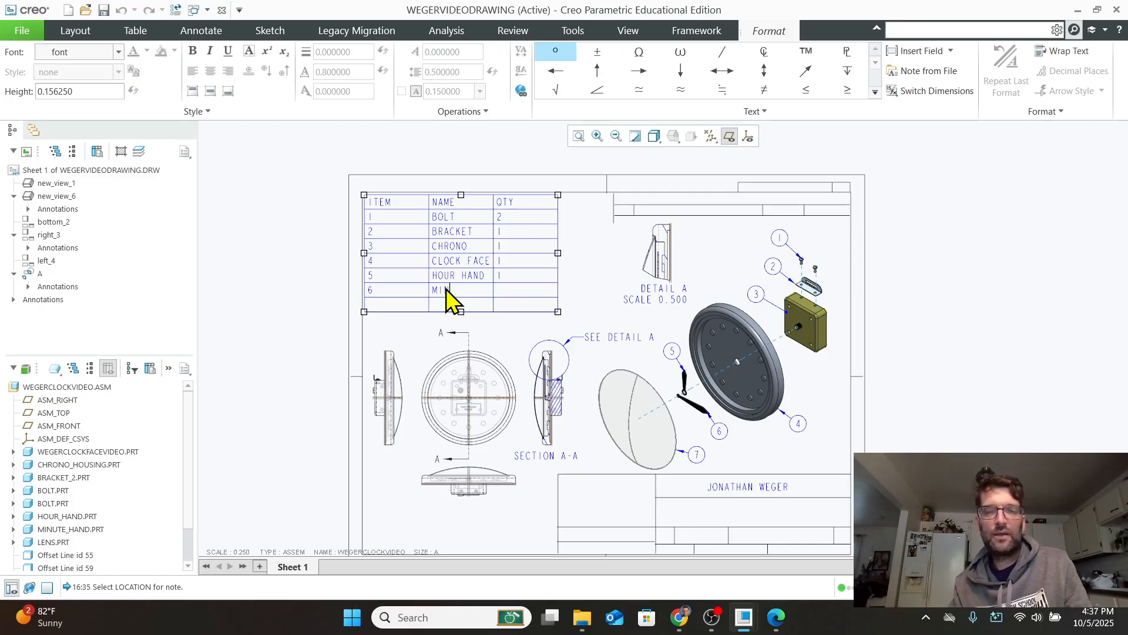
pyautogui.write('N HAND')
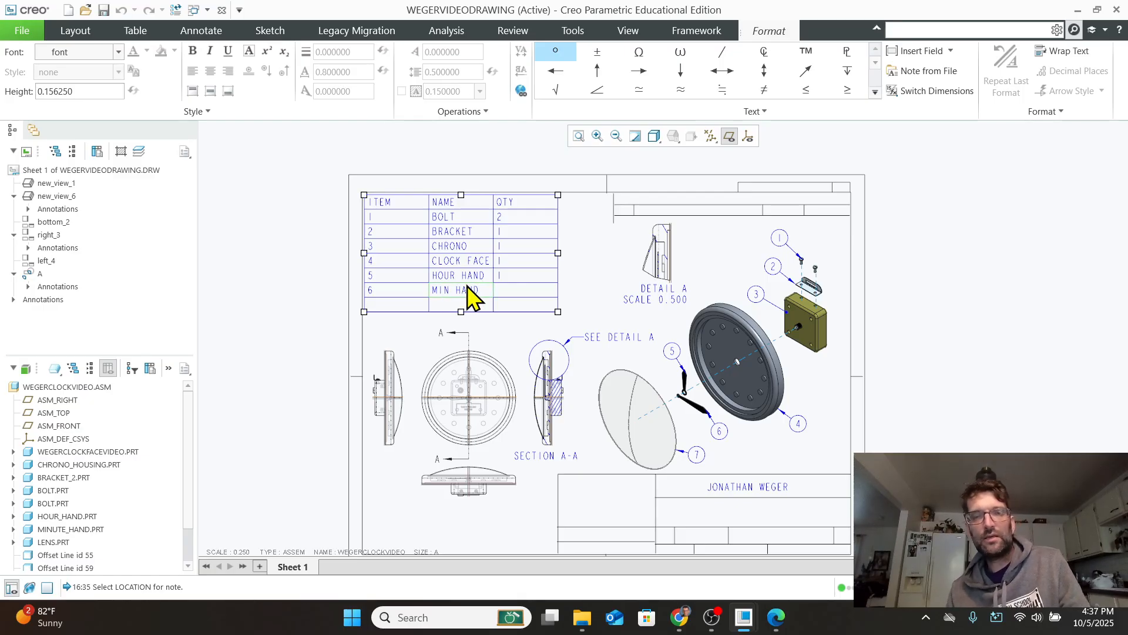
pyautogui.click(499, 297)
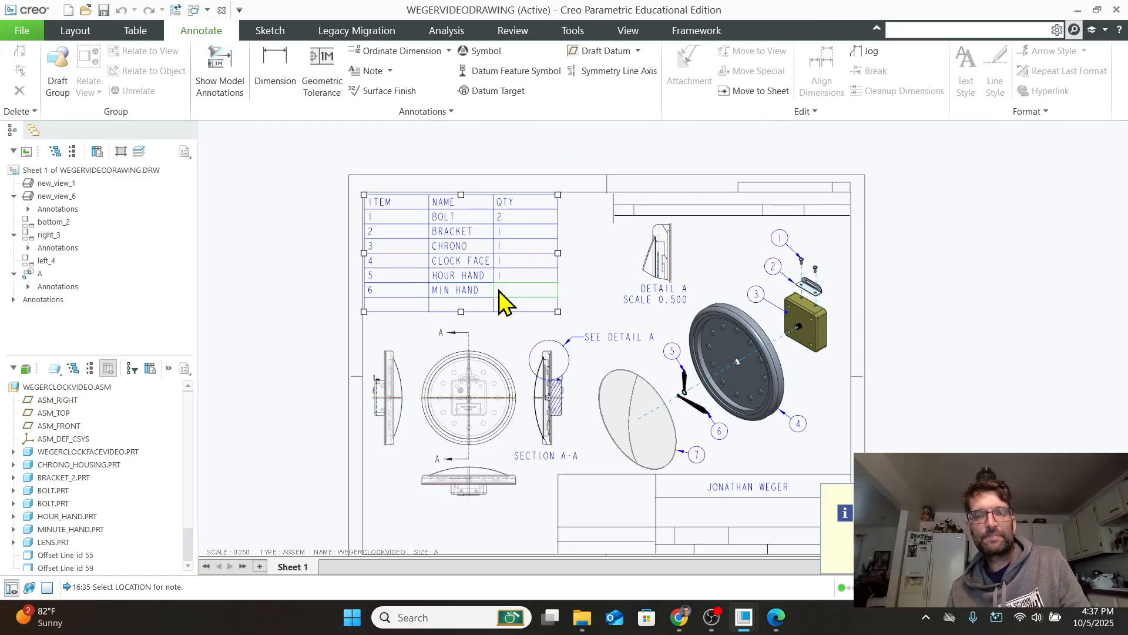
pyautogui.doubleClick(504, 297)
pyautogui.write('1')
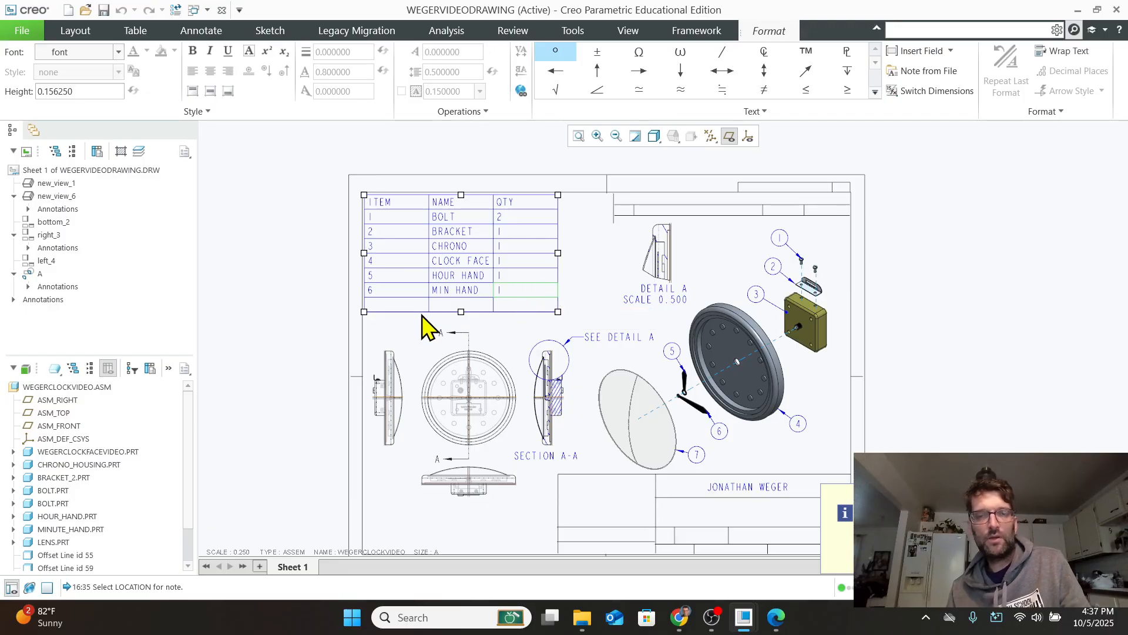
# Fill in the last parts table row with item 7, name LENS and quantity 1.
pyautogui.click(382, 314)
pyautogui.doubleClick(382, 315)
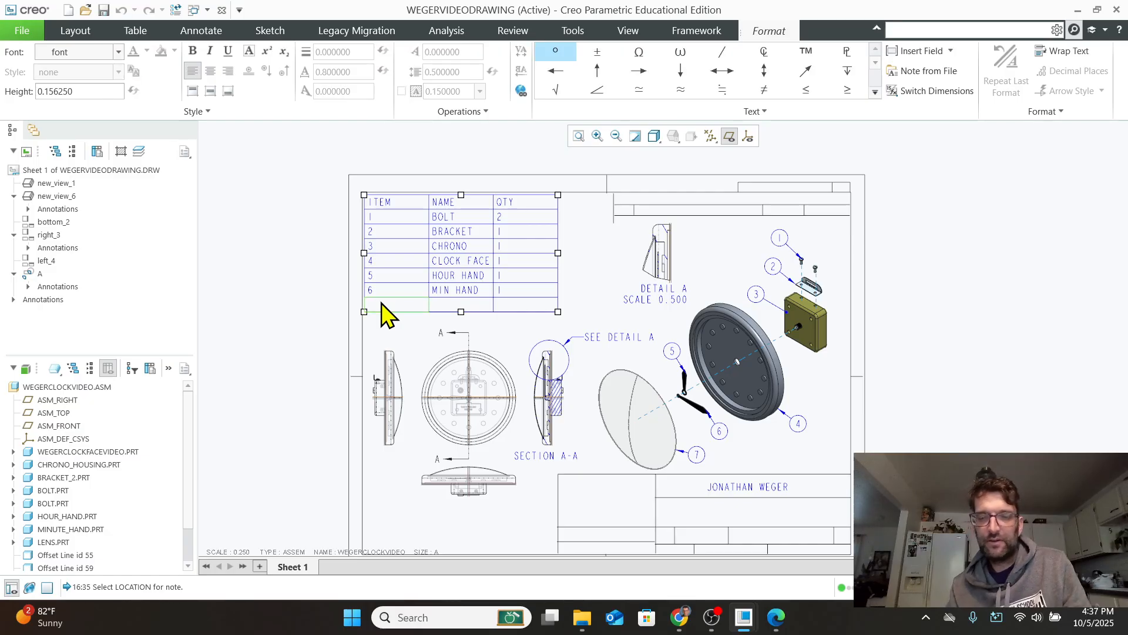
pyautogui.click(436, 309)
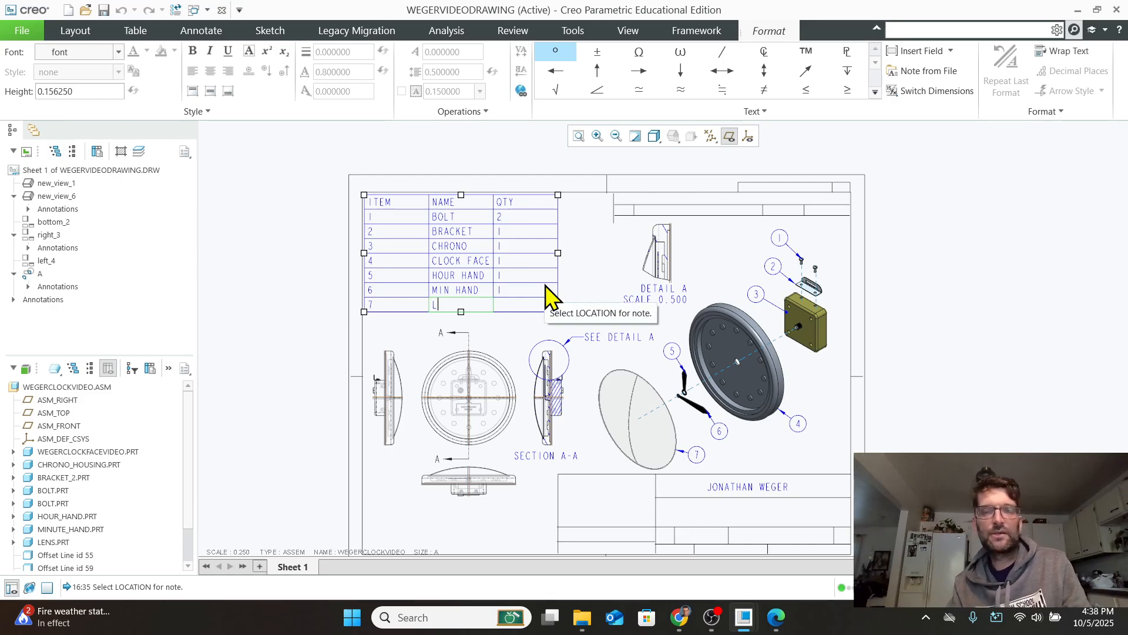
pyautogui.click(520, 305)
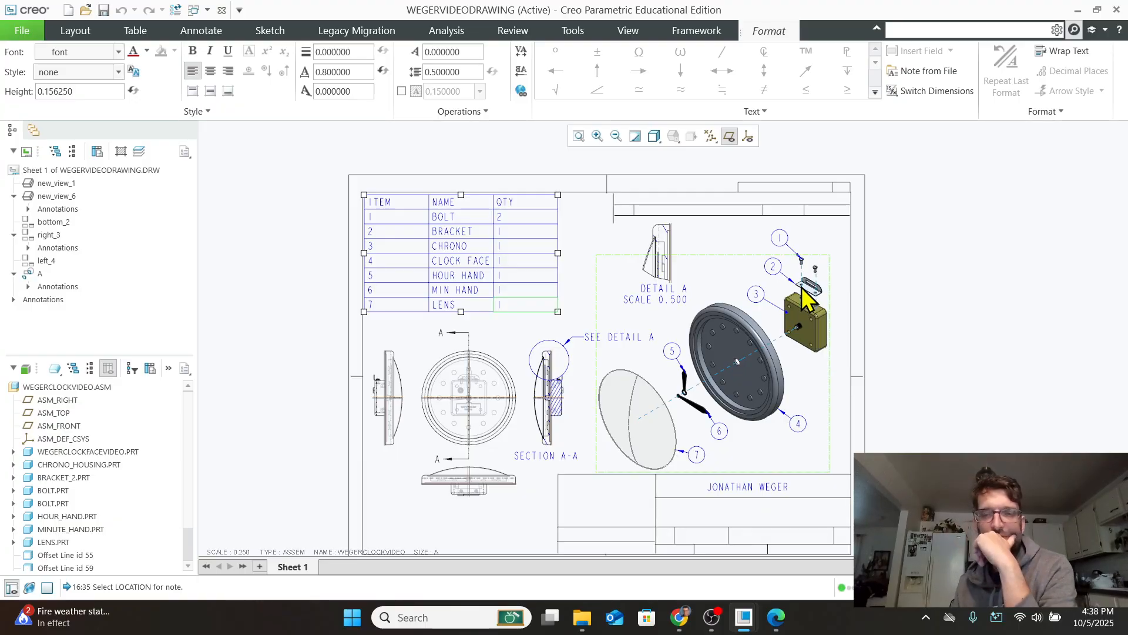
# Switch to the exam PDF in Edge and check page 3's views, balloons, parts table and title block against the drawing.
pyautogui.click(773, 617)
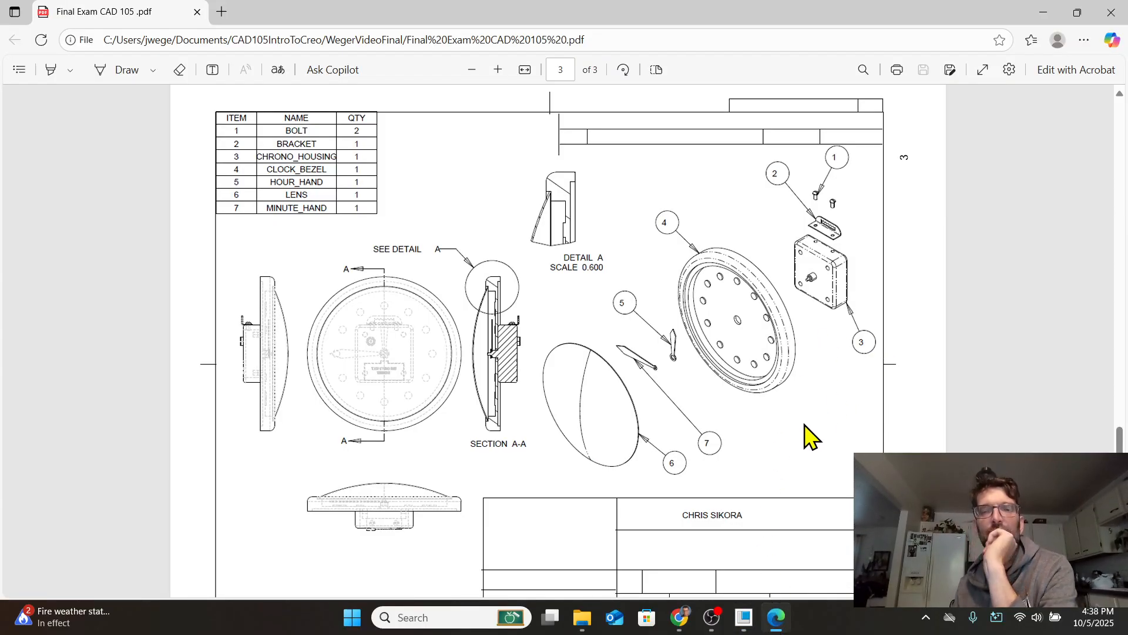
pyautogui.scroll(2, 794, 435)
pyautogui.scroll(-2, 778, 426)
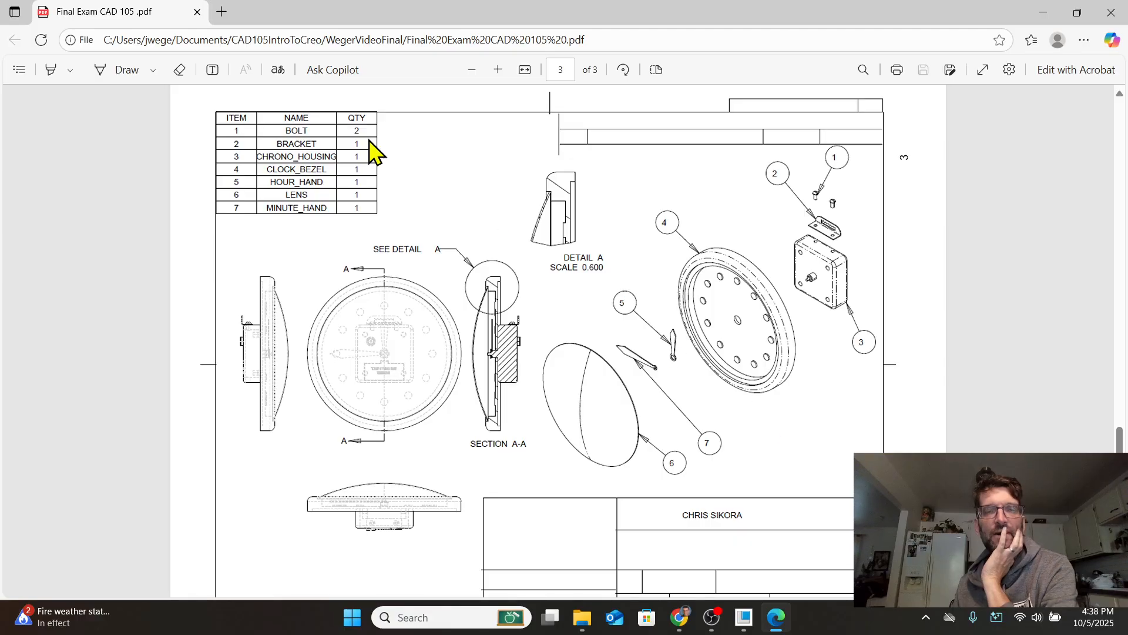
pyautogui.scroll(-1, 475, 220)
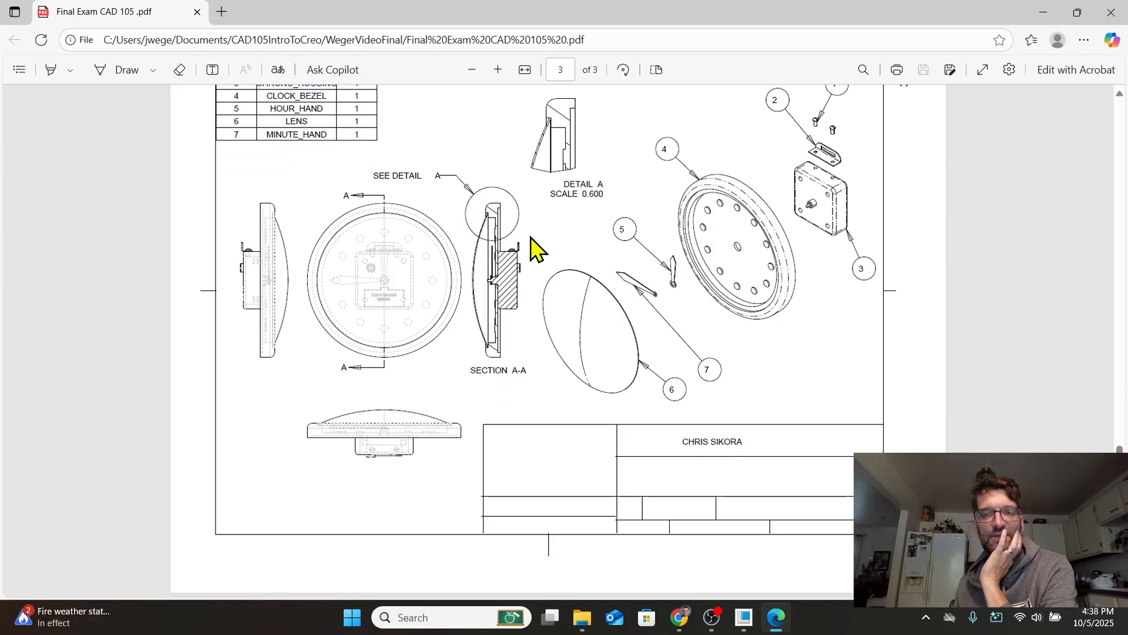
pyautogui.scroll(1, 533, 246)
pyautogui.scroll(1, 791, 534)
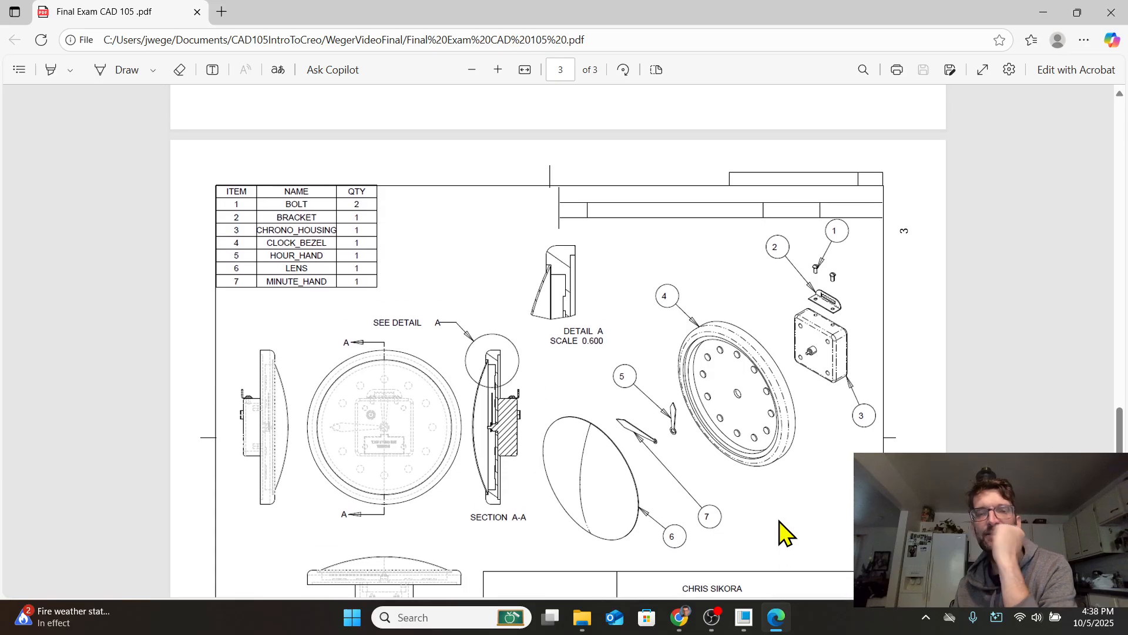
pyautogui.scroll(-1, 784, 535)
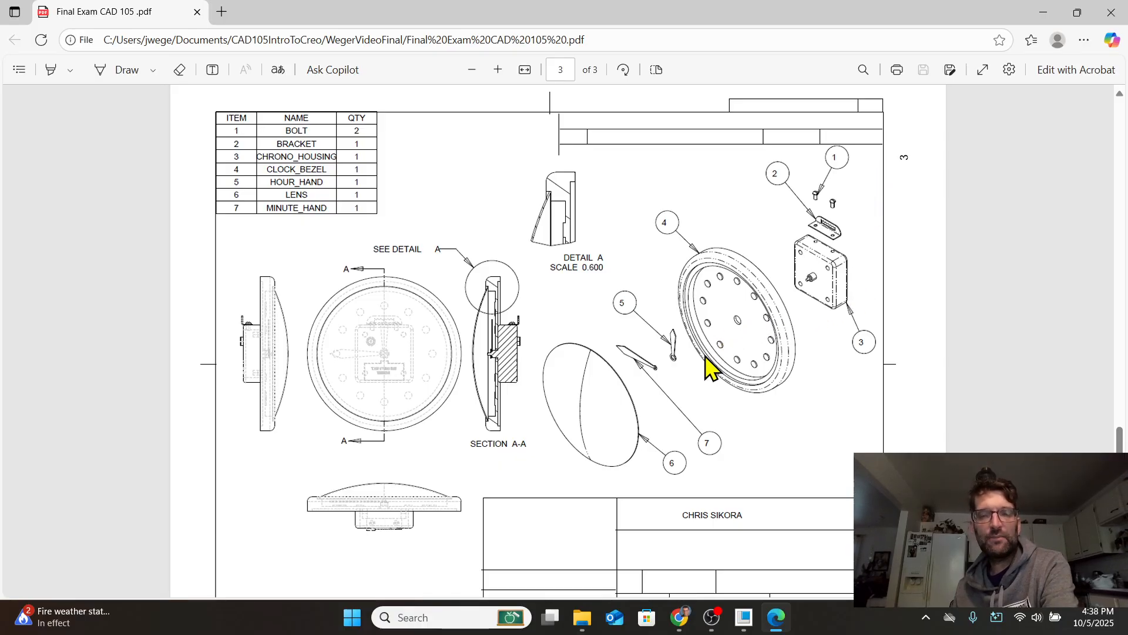
pyautogui.scroll(1, 681, 428)
pyautogui.scroll(-3, 679, 421)
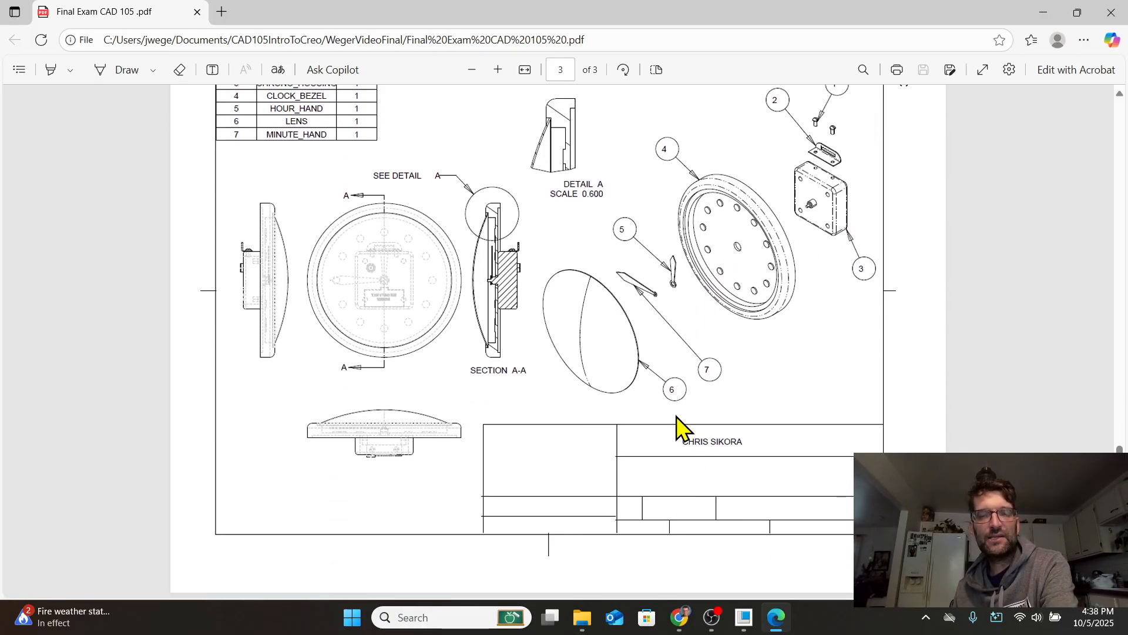
pyautogui.scroll(3, 678, 421)
pyautogui.scroll(-1, 678, 421)
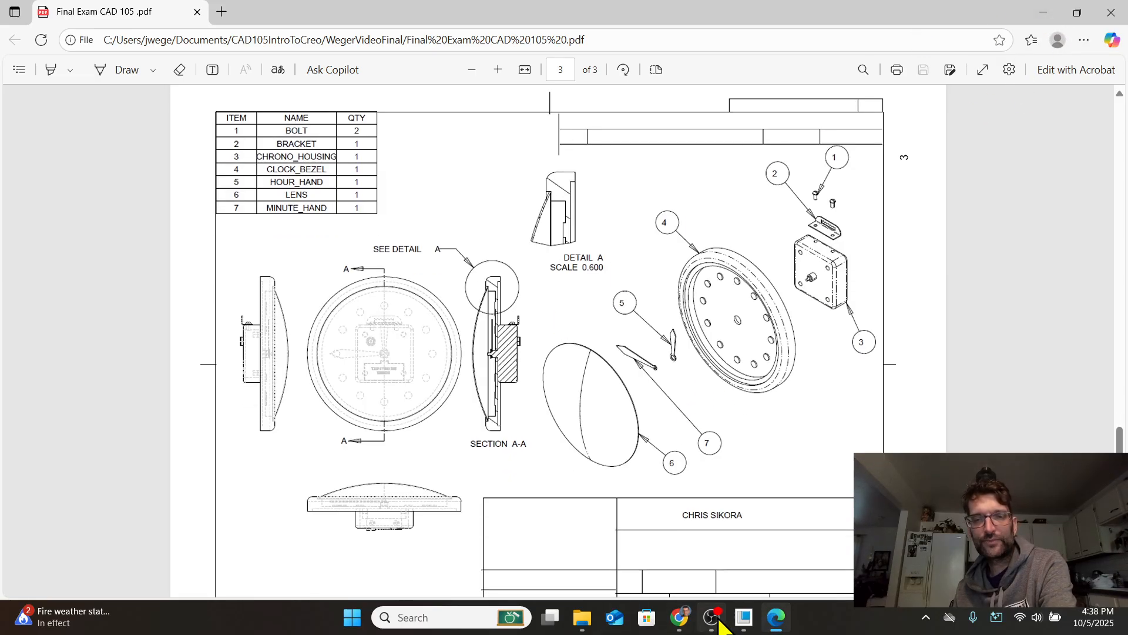
# Switch back to the drawing in Creo Parametric and save it under its existing name in the proposed folder.
pyautogui.moveTo(745, 619)
pyautogui.click(1034, 543)
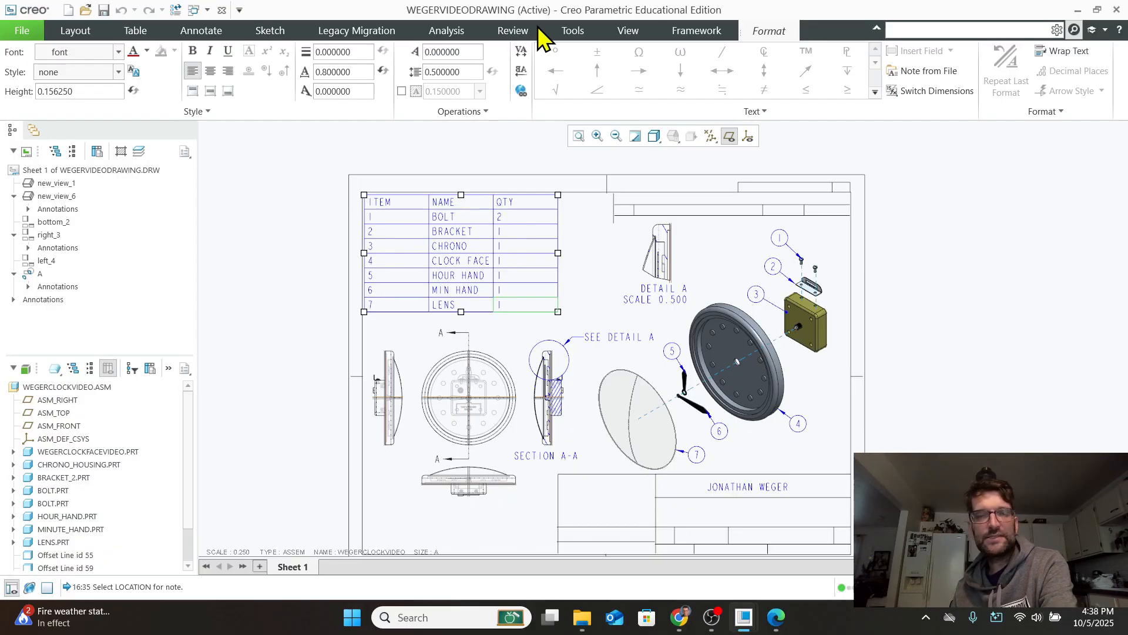
pyautogui.click(104, 10)
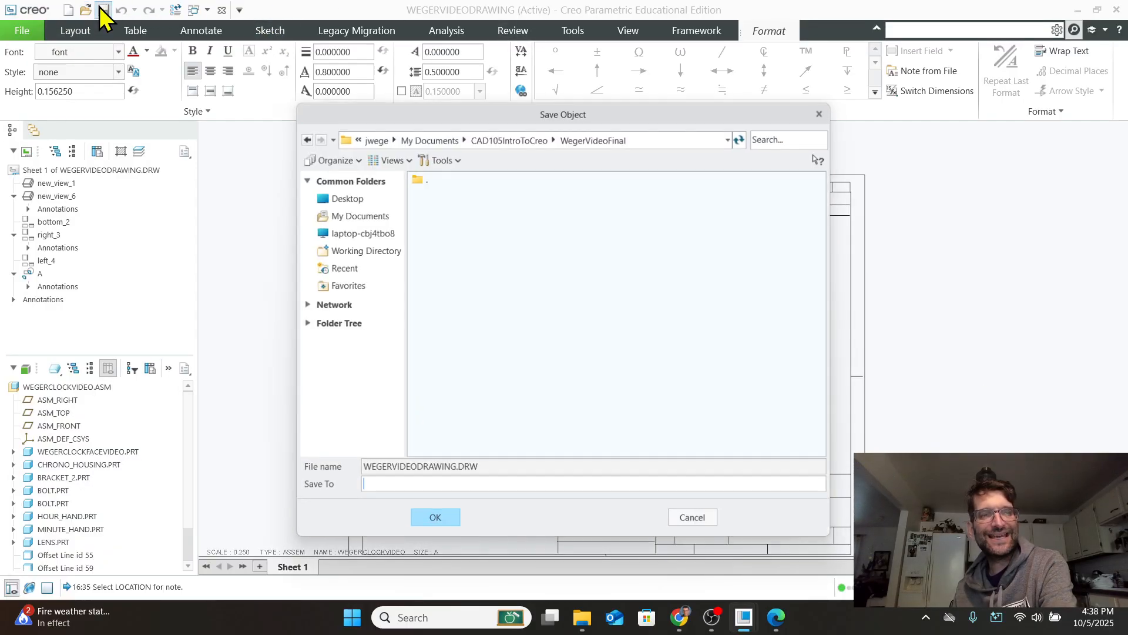
pyautogui.click(434, 520)
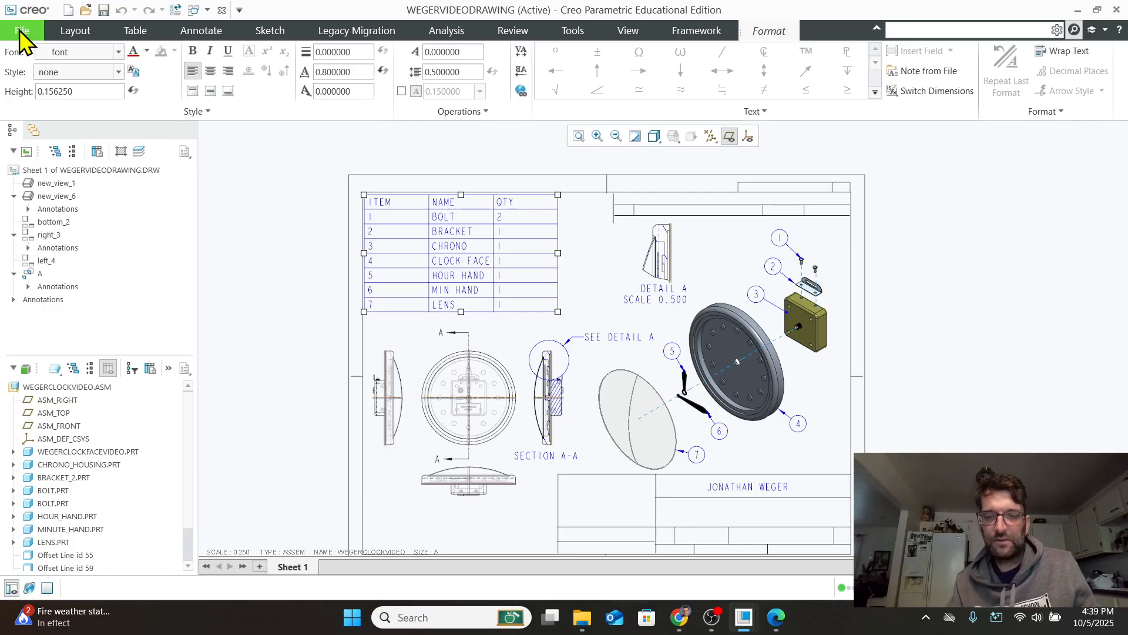
# Open the print setup for the drawing and preview the full plot, then return to the setup.
pyautogui.hotkey('ctrl', 'p')
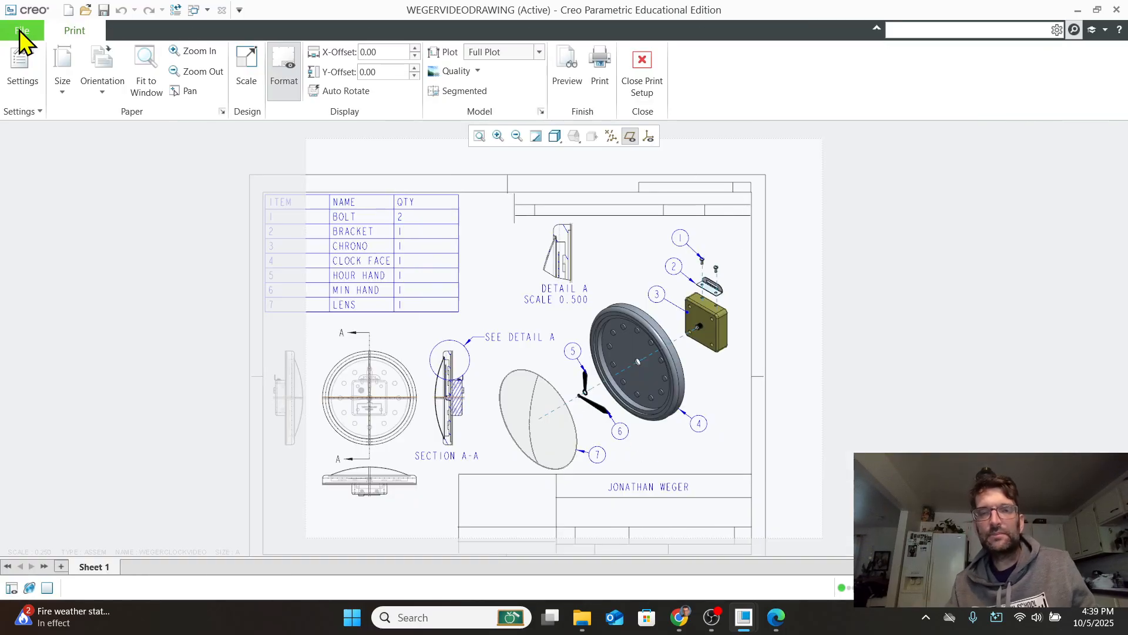
pyautogui.click(568, 62)
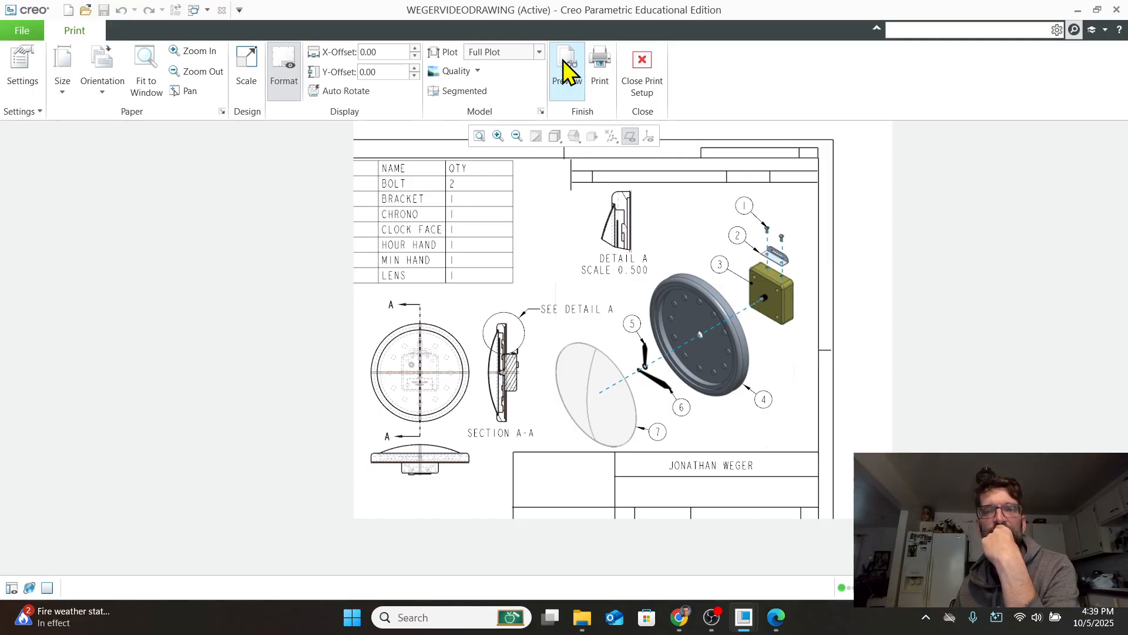
pyautogui.scroll(1, 731, 204)
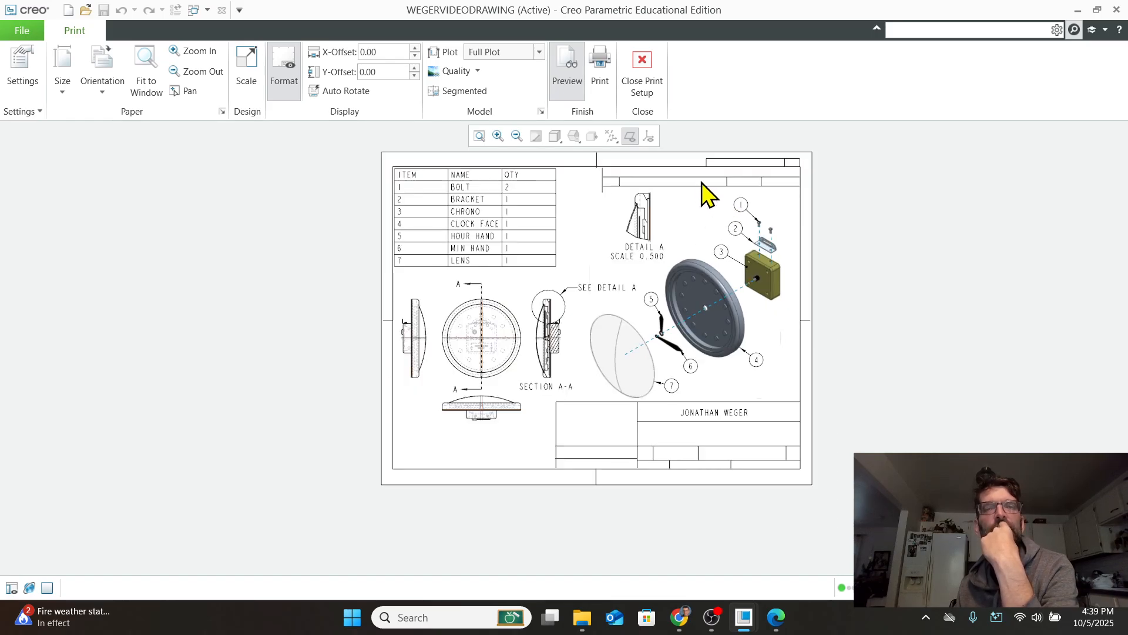
pyautogui.click(564, 69)
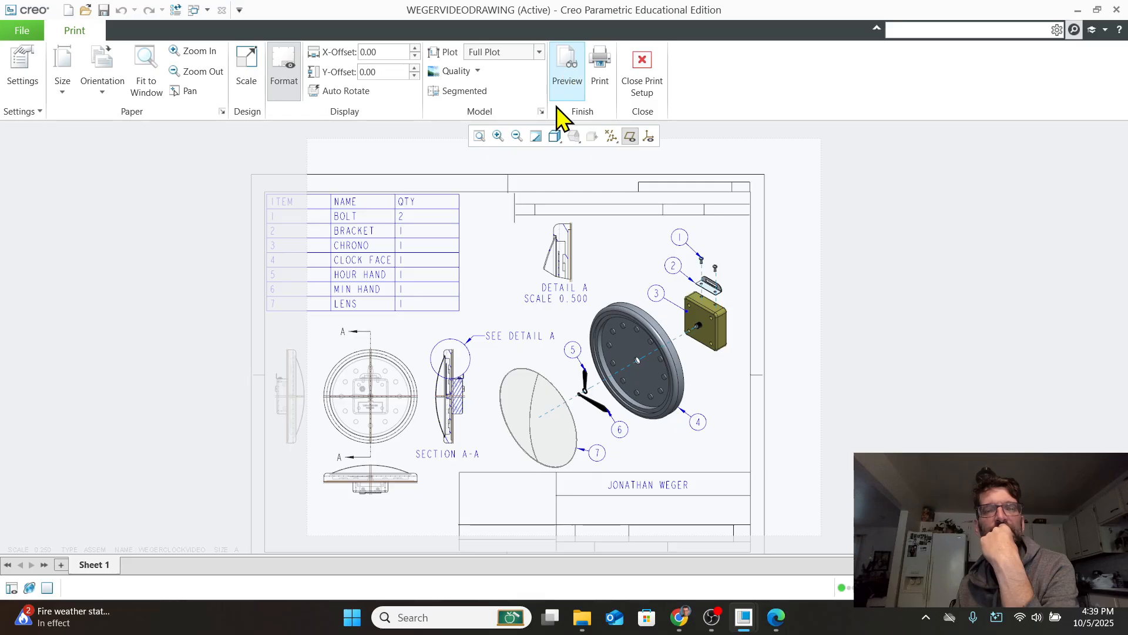
# Zoom and position the drawing sheet in the print setup so that its border fills the paper area.
pyautogui.scroll(-1, 569, 320)
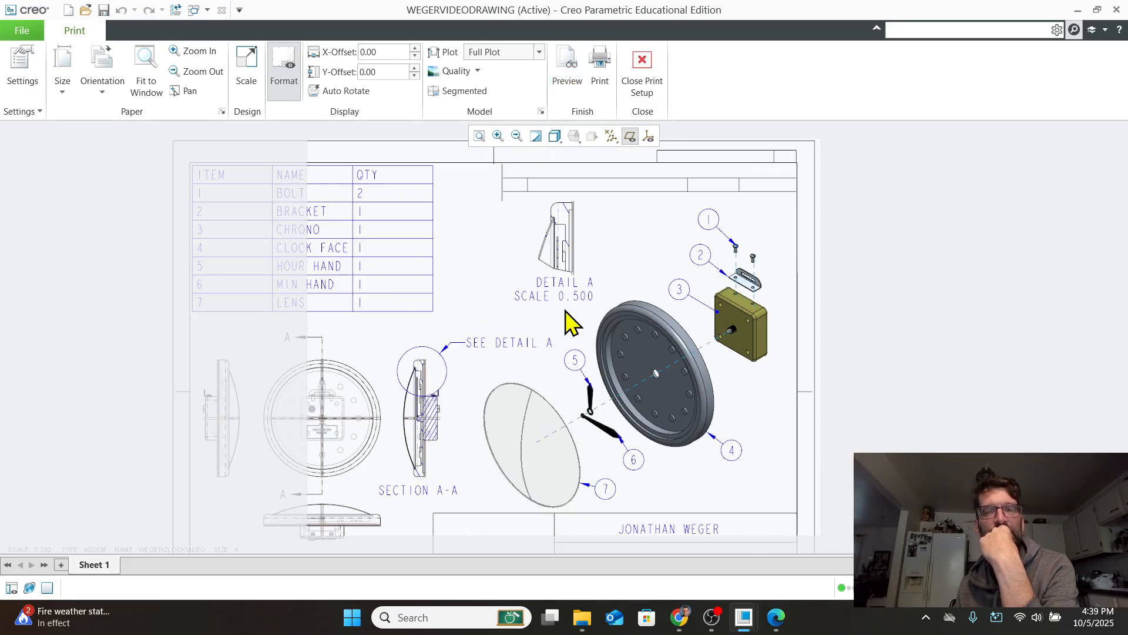
pyautogui.scroll(1, 567, 321)
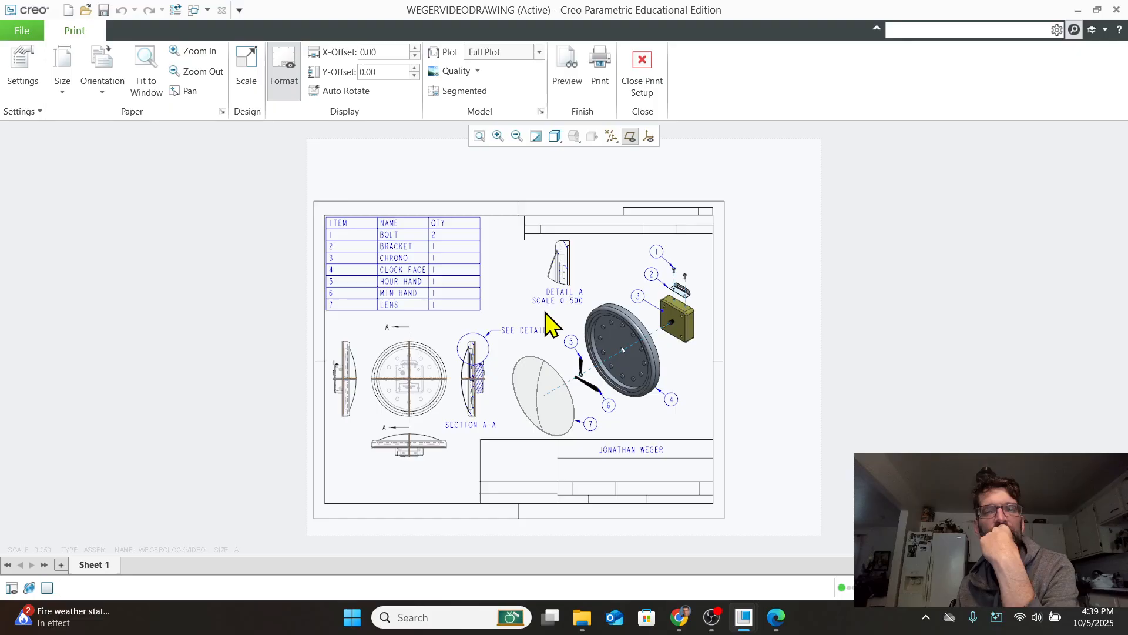
pyautogui.scroll(1, 558, 319)
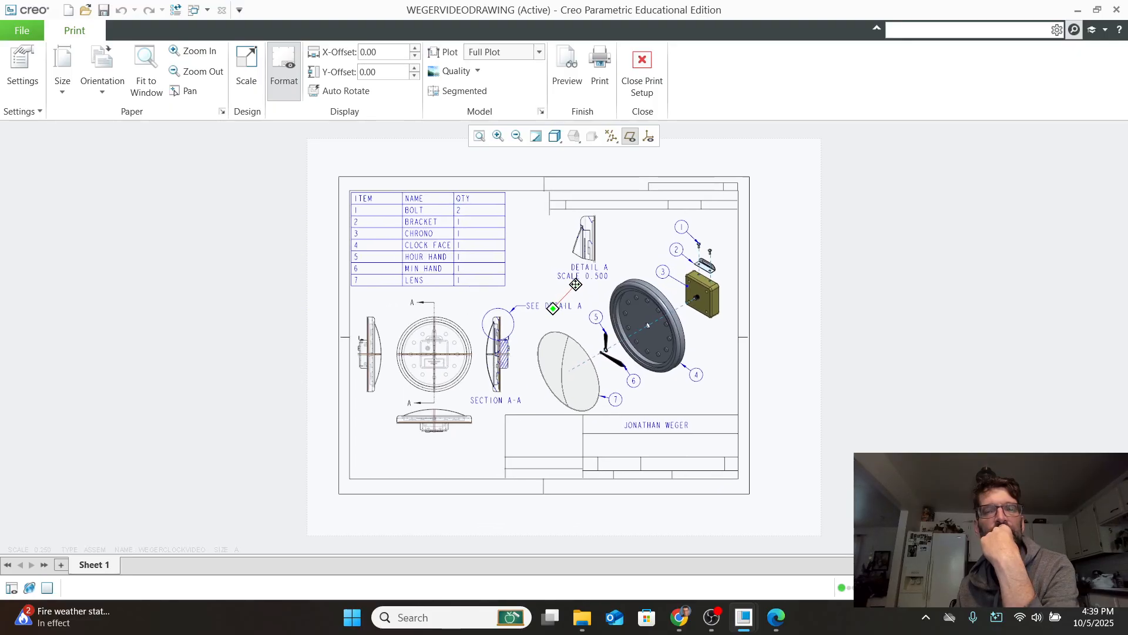
pyautogui.scroll(1, 589, 276)
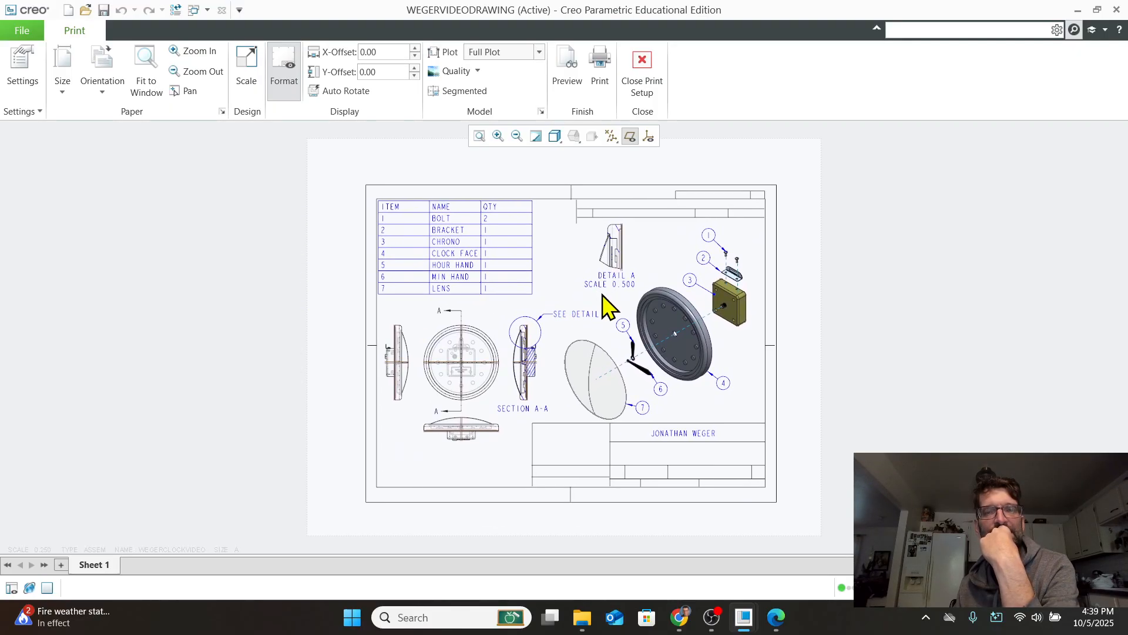
pyautogui.scroll(-2, 606, 306)
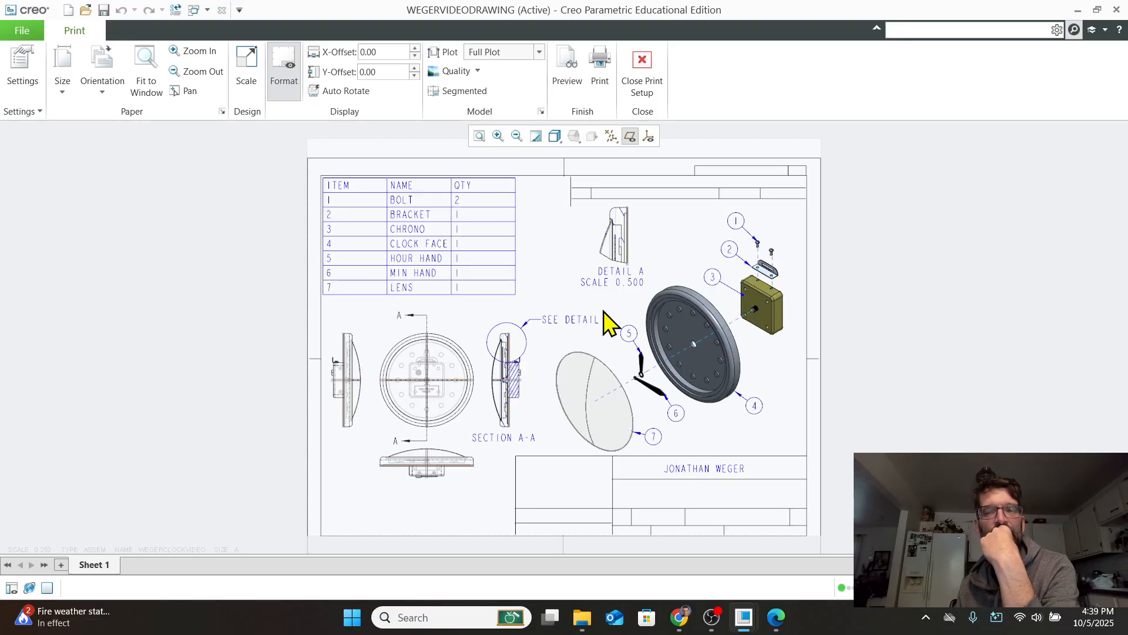
pyautogui.moveTo(601, 308); pyautogui.dragTo(601, 295, button='middle')
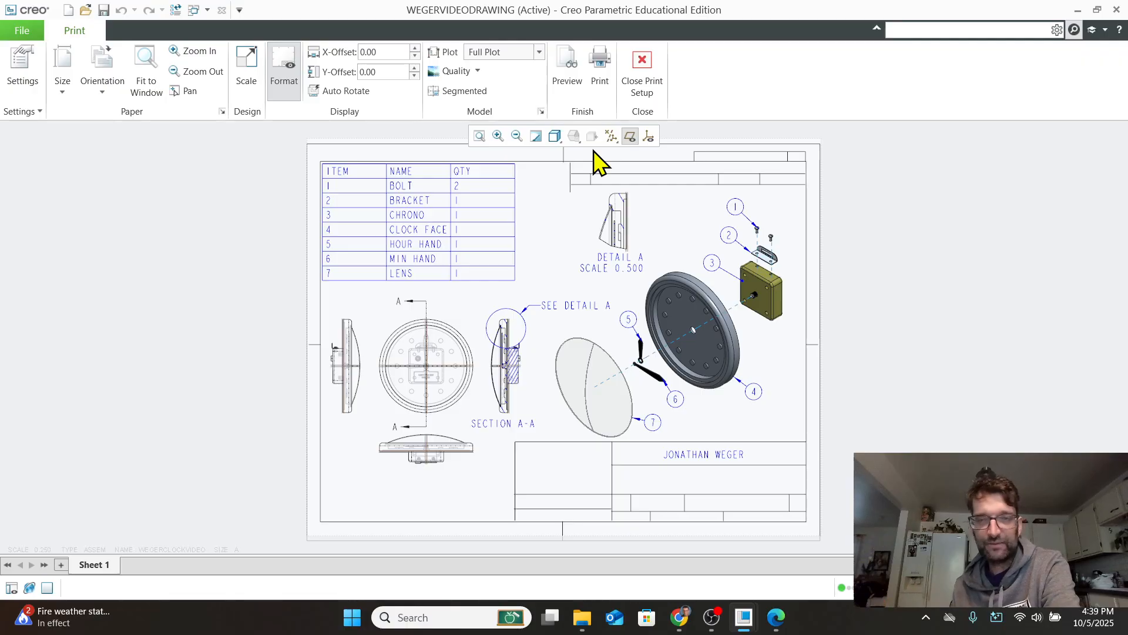
# Print the drawing to a PDF document in the Downloads folder, replacing the existing final PDF there.
pyautogui.click(602, 73)
pyautogui.click(278, 263)
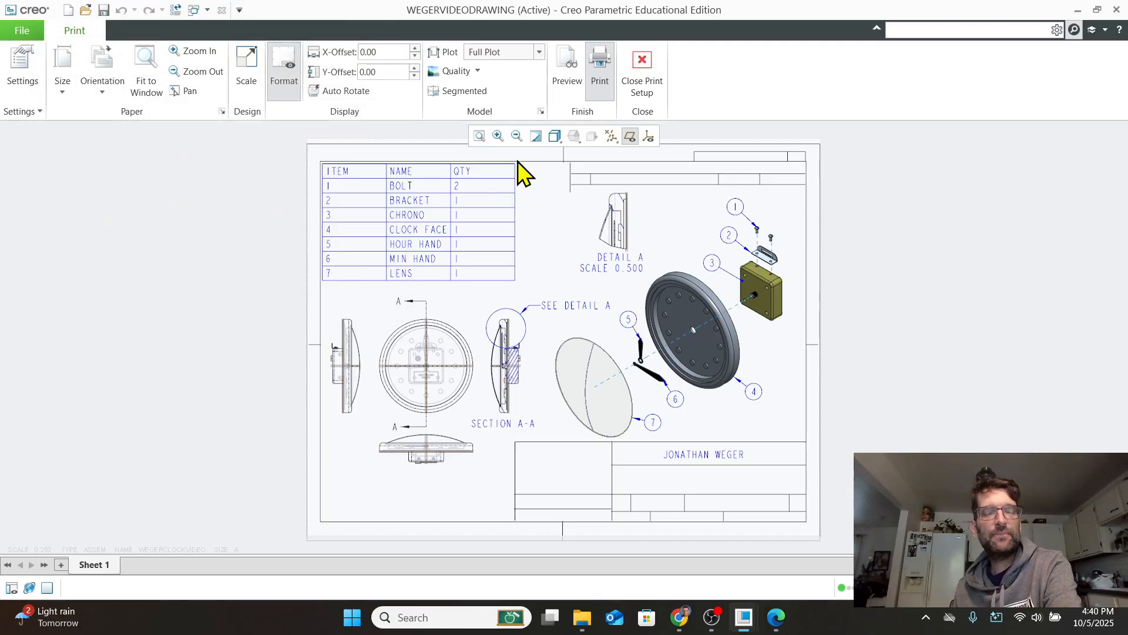
pyautogui.click(164, 138)
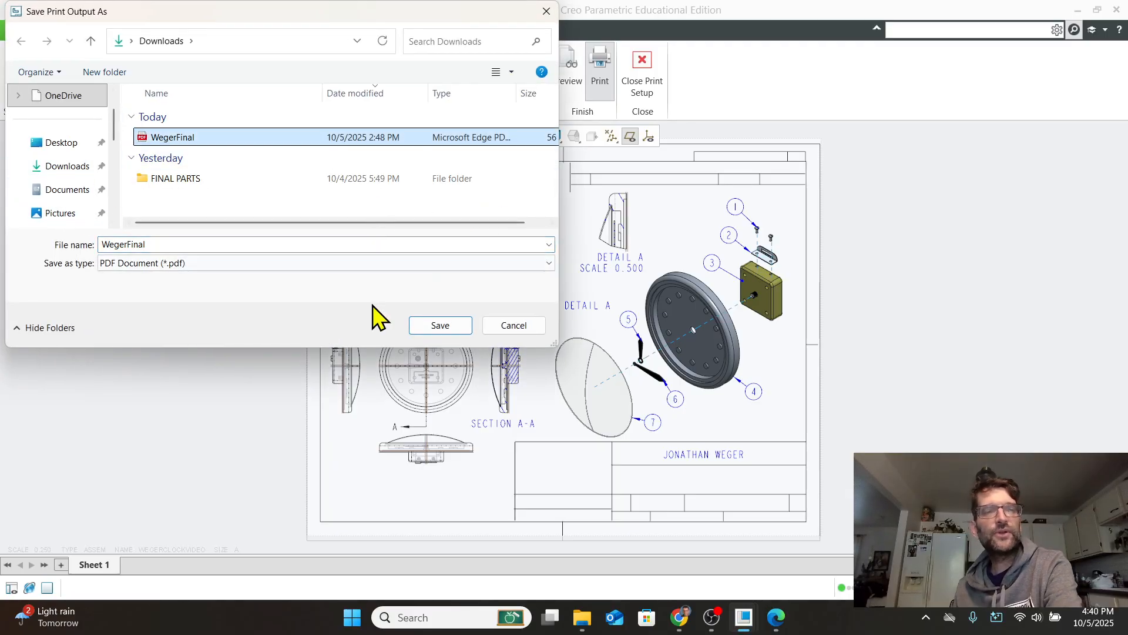
pyautogui.click(440, 325)
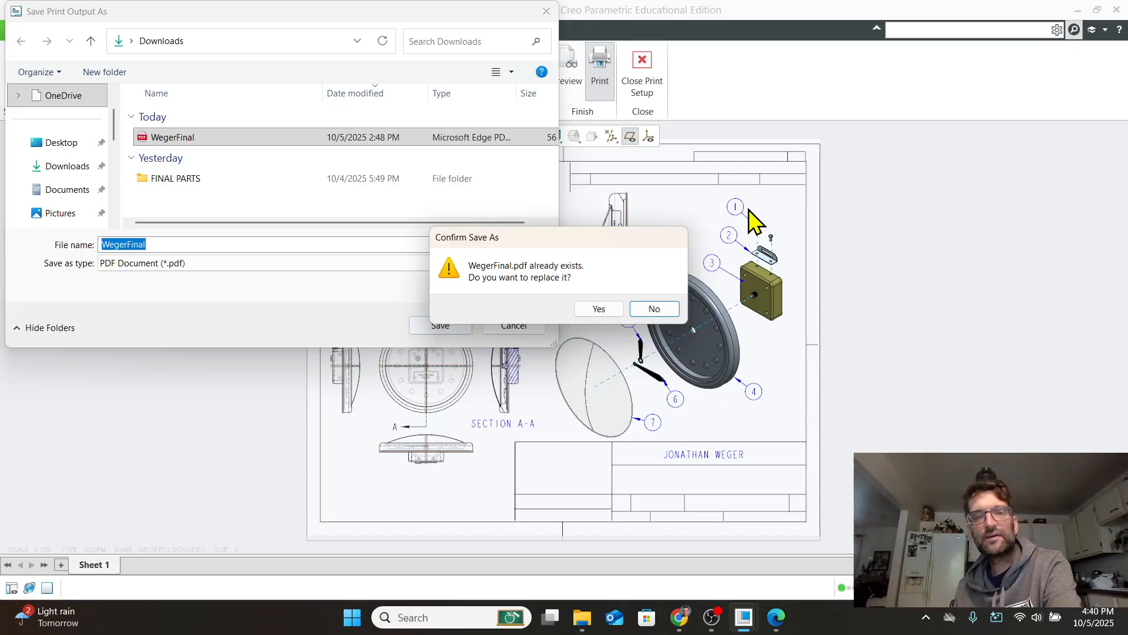
pyautogui.click(615, 307)
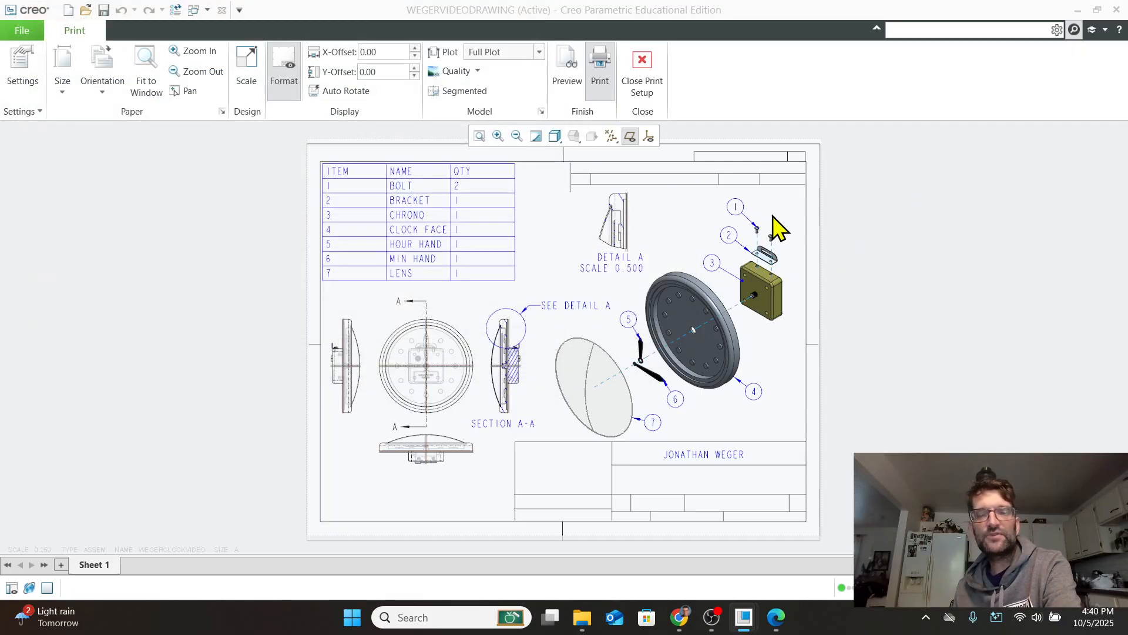
# Switch to File Explorer and look for the printed PDF in the Final and CAD105IntroToCreo folders.
pyautogui.click(581, 618)
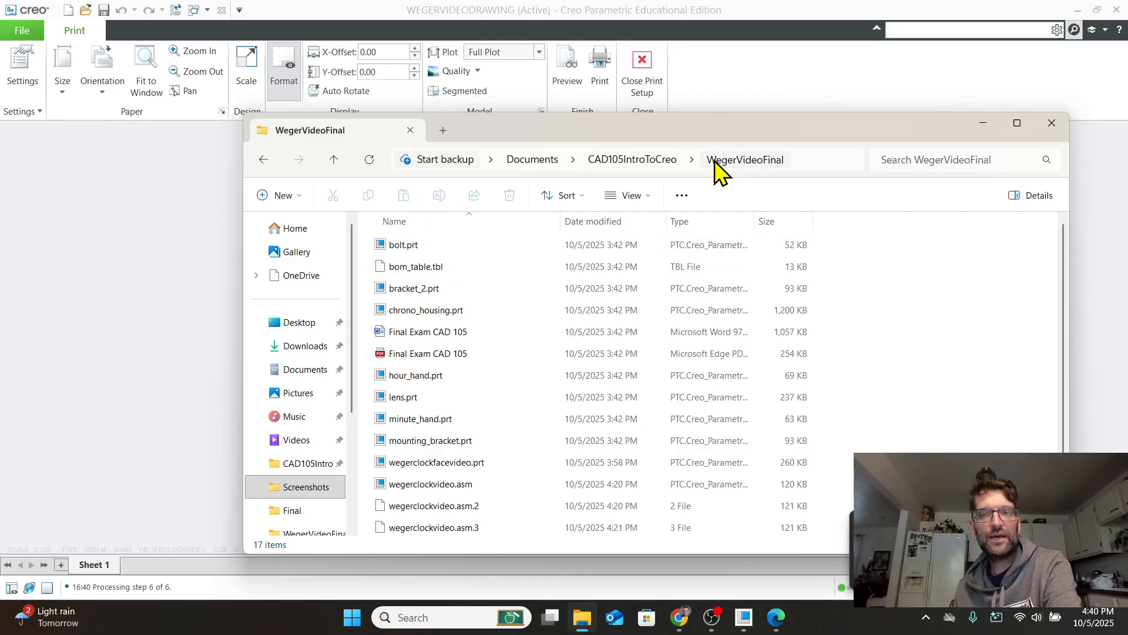
pyautogui.click(641, 160)
pyautogui.doubleClick(405, 266)
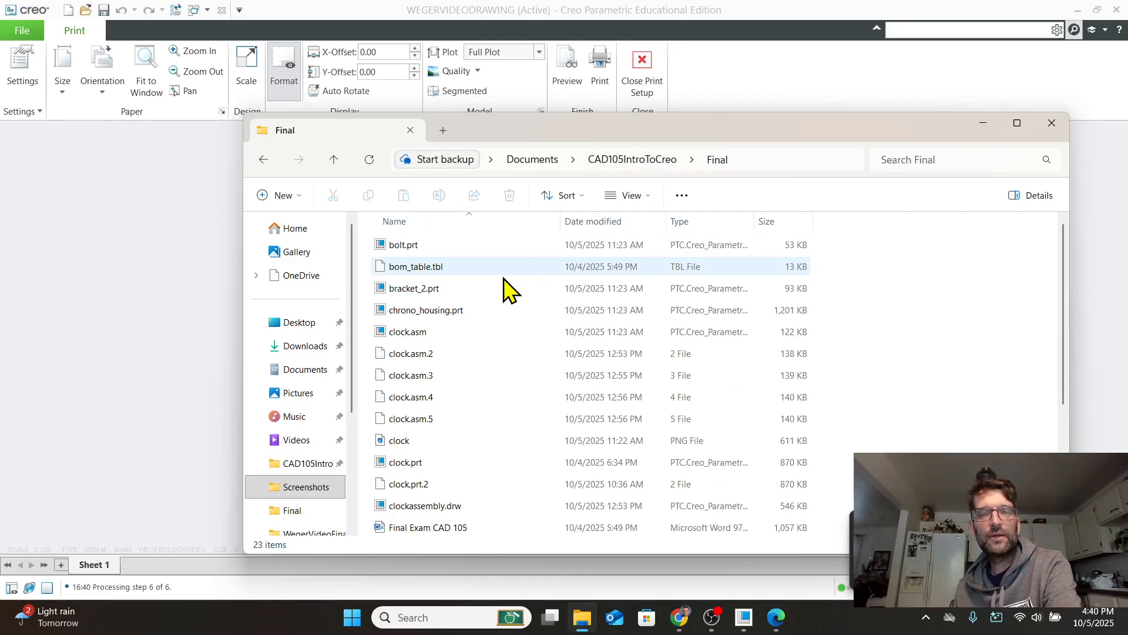
pyautogui.scroll(-3, 486, 327)
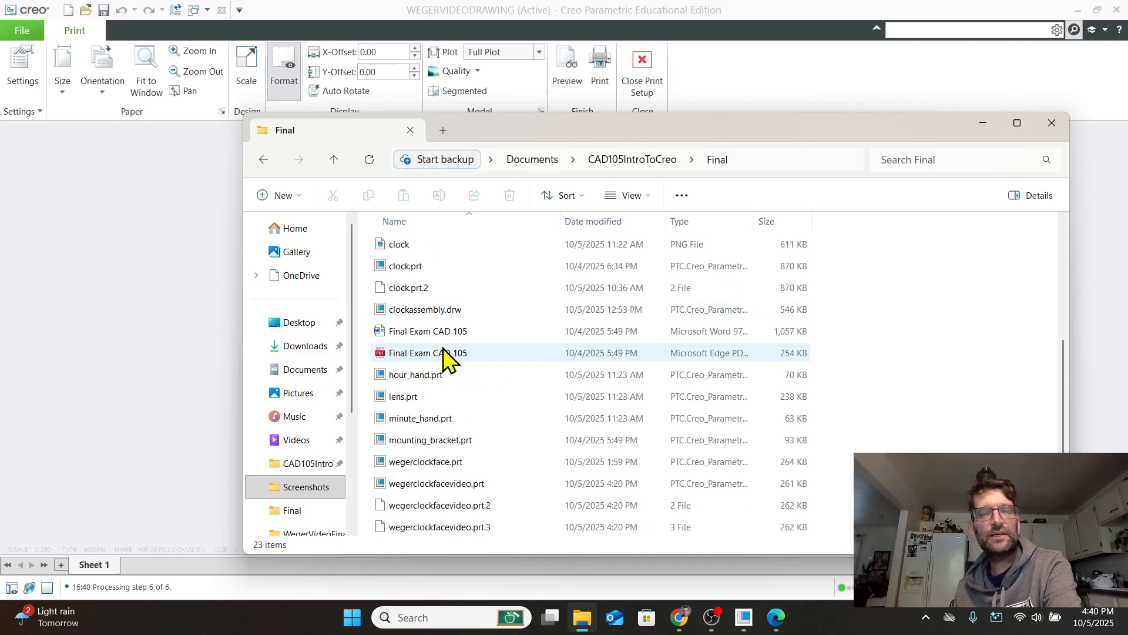
pyautogui.scroll(3, 453, 365)
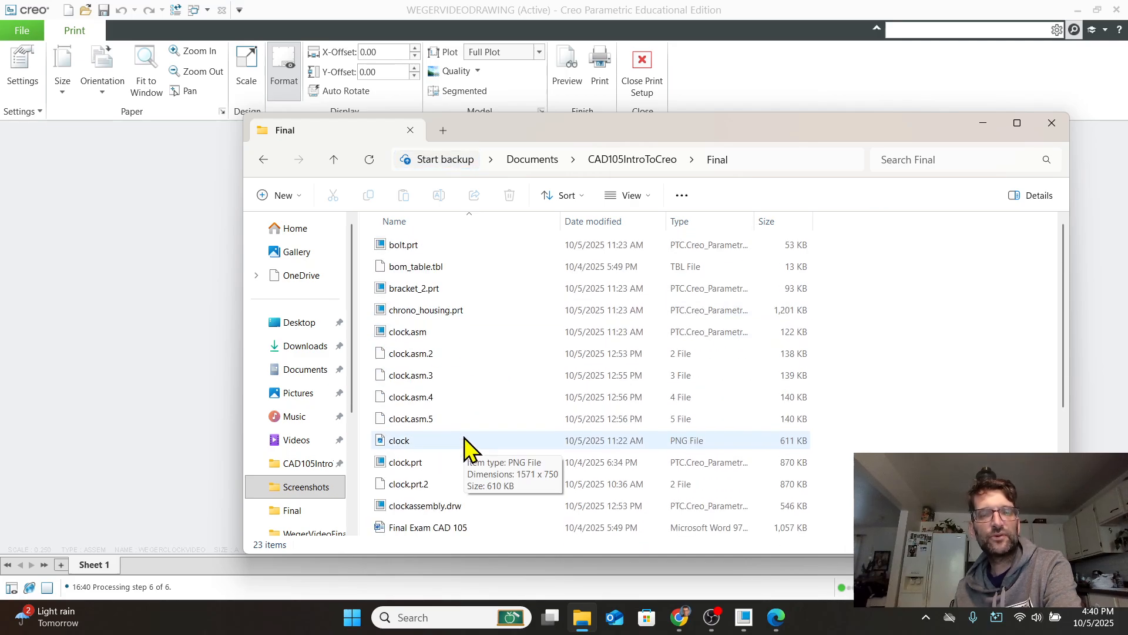
pyautogui.click(623, 164)
pyautogui.scroll(-10, 487, 441)
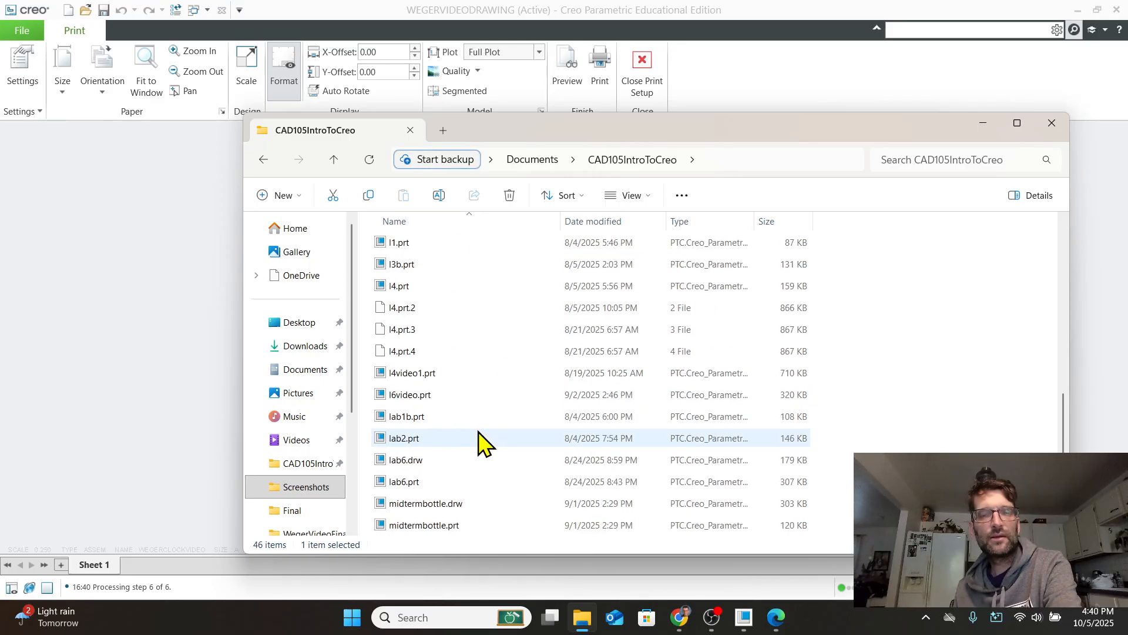
pyautogui.scroll(10, 464, 499)
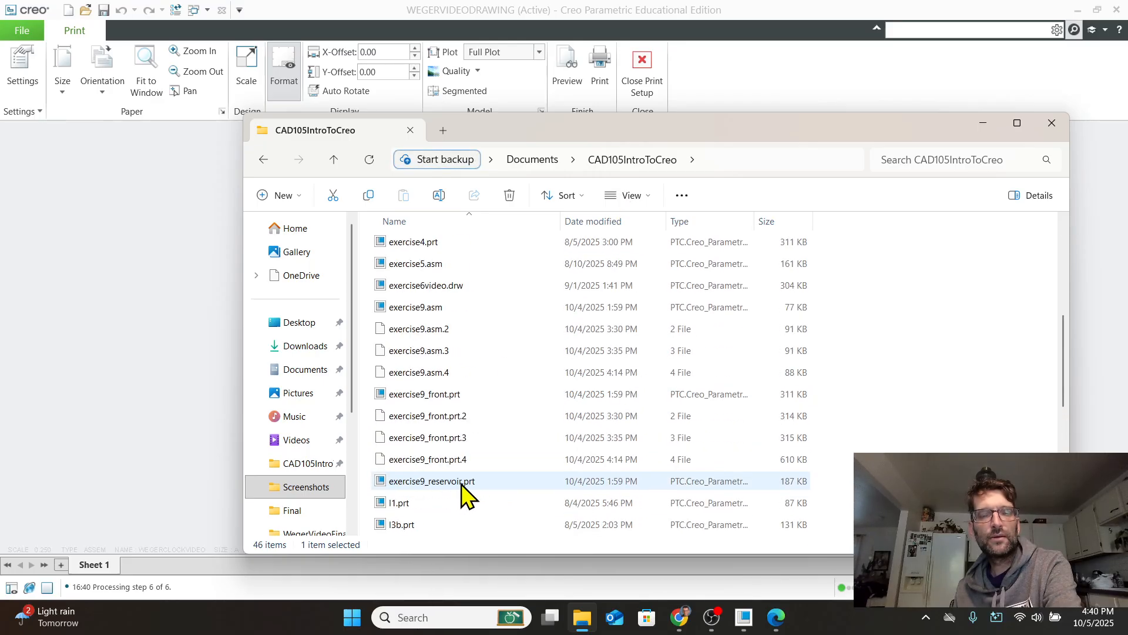
# Open the newly printed PDF from the Downloads folder in Edge, check the sheet, and return to the drawing in Creo Parametric.
pyautogui.click(318, 349)
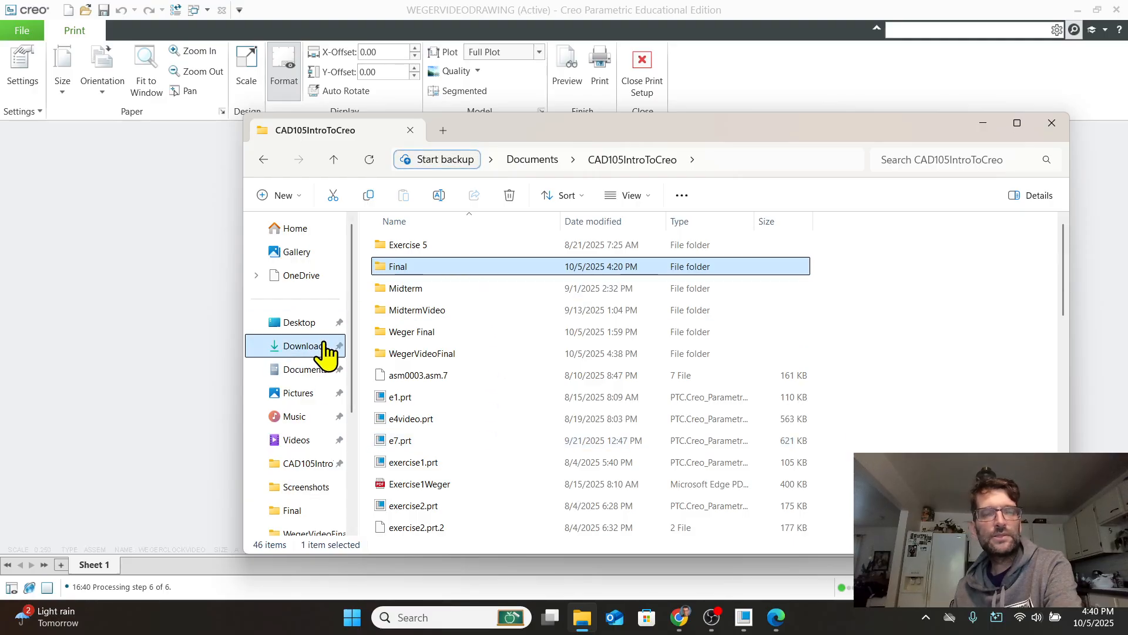
pyautogui.click(435, 265)
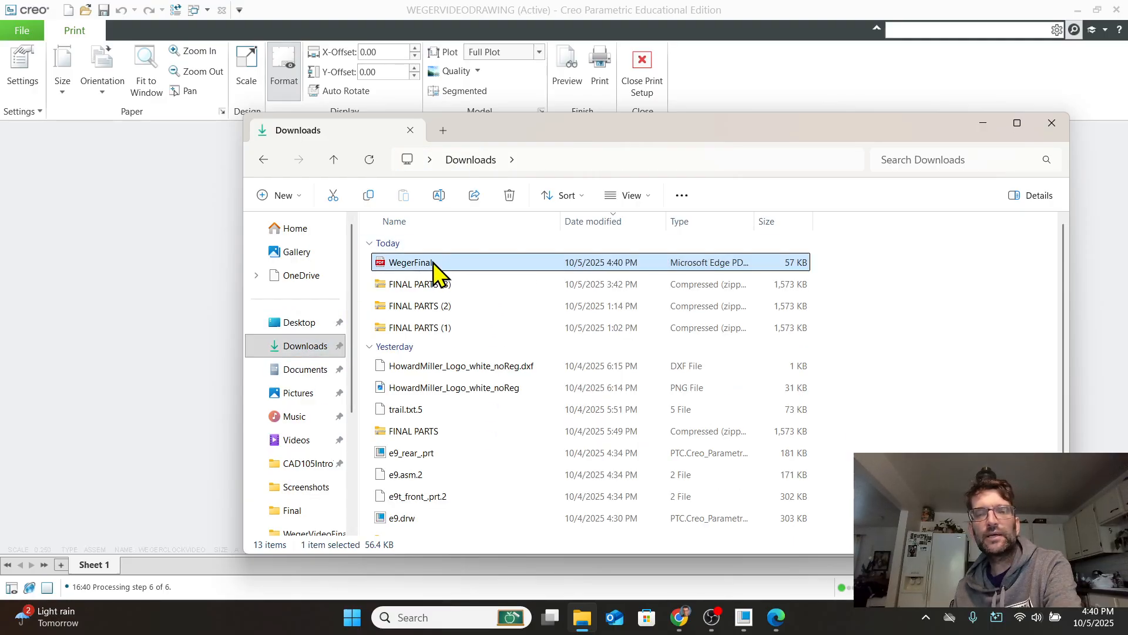
pyautogui.doubleClick(434, 263)
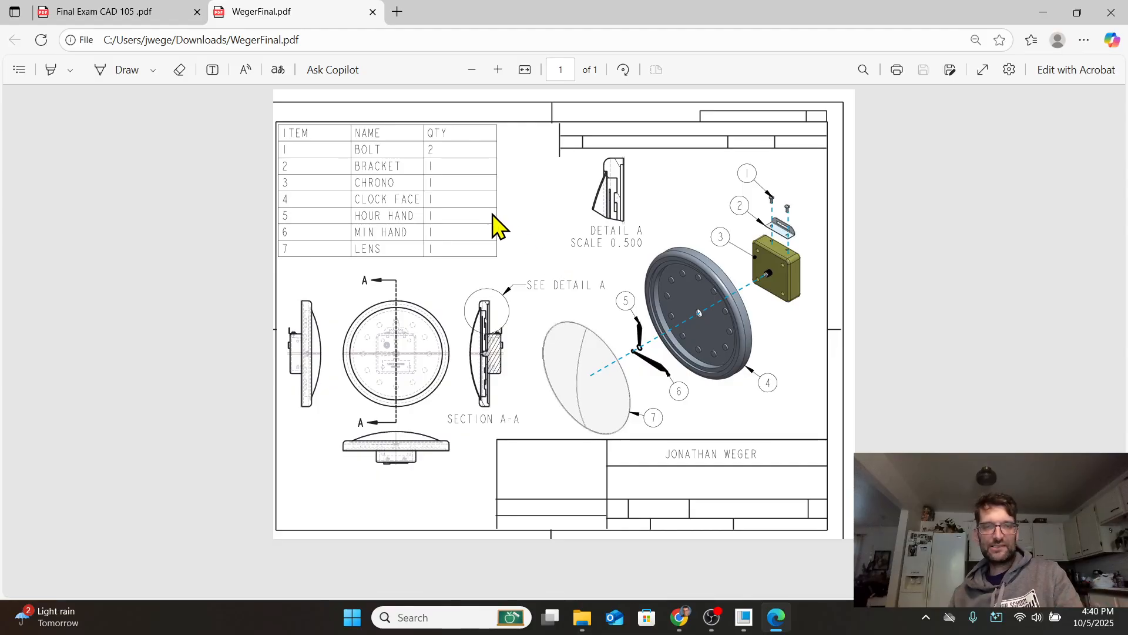
pyautogui.click(1036, 10)
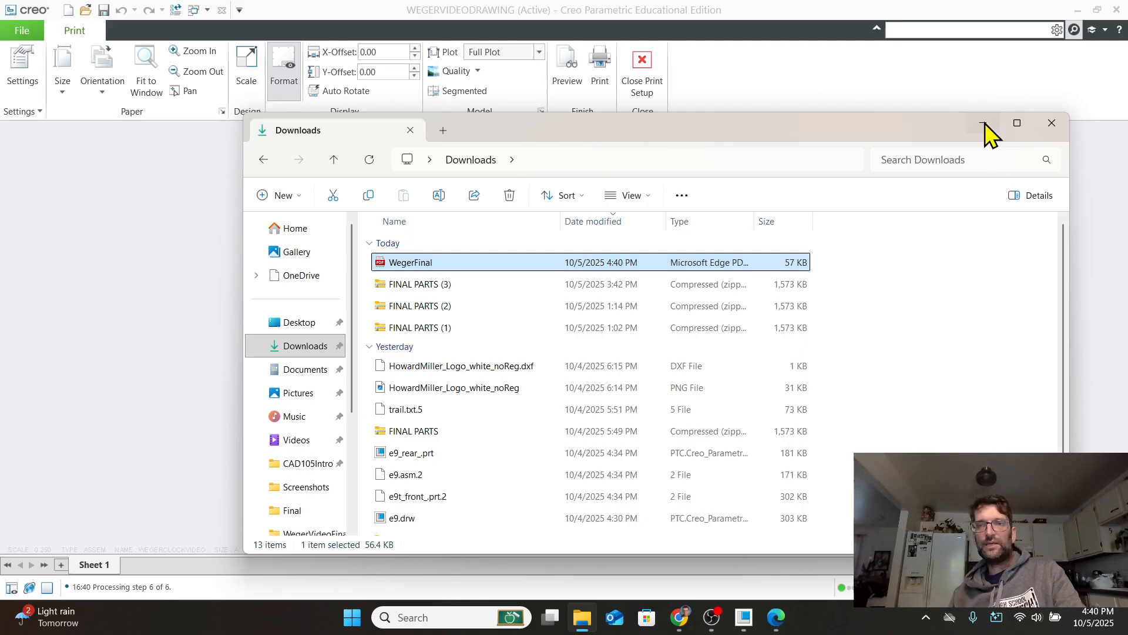
pyautogui.click(984, 123)
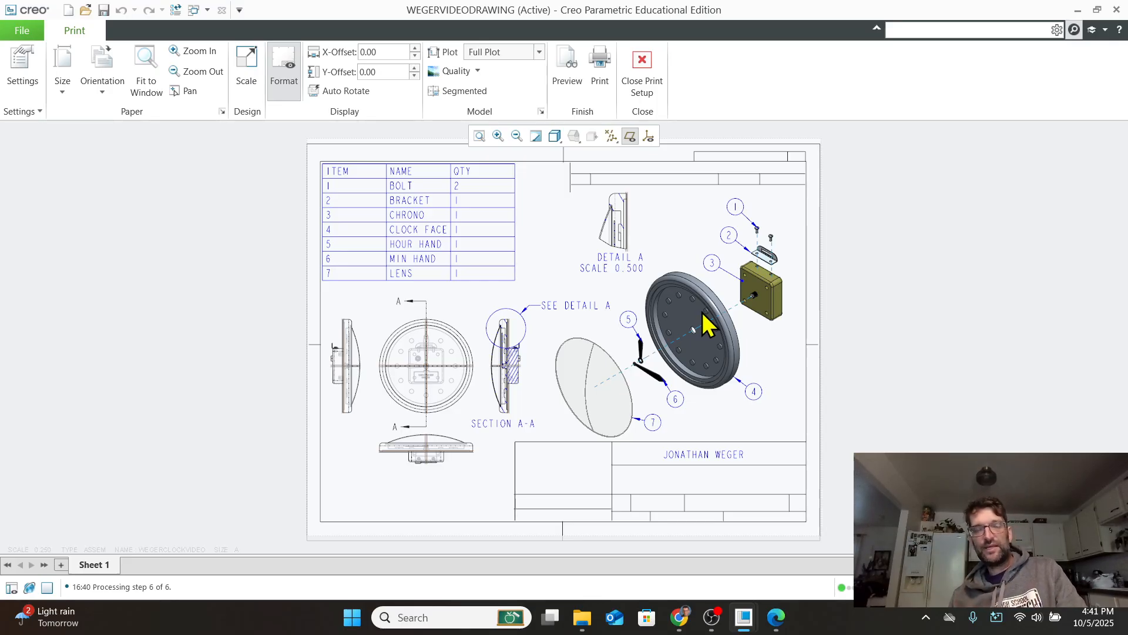
# Switch to the clock assembly's model window and hide the datum planes.
pyautogui.click(742, 617)
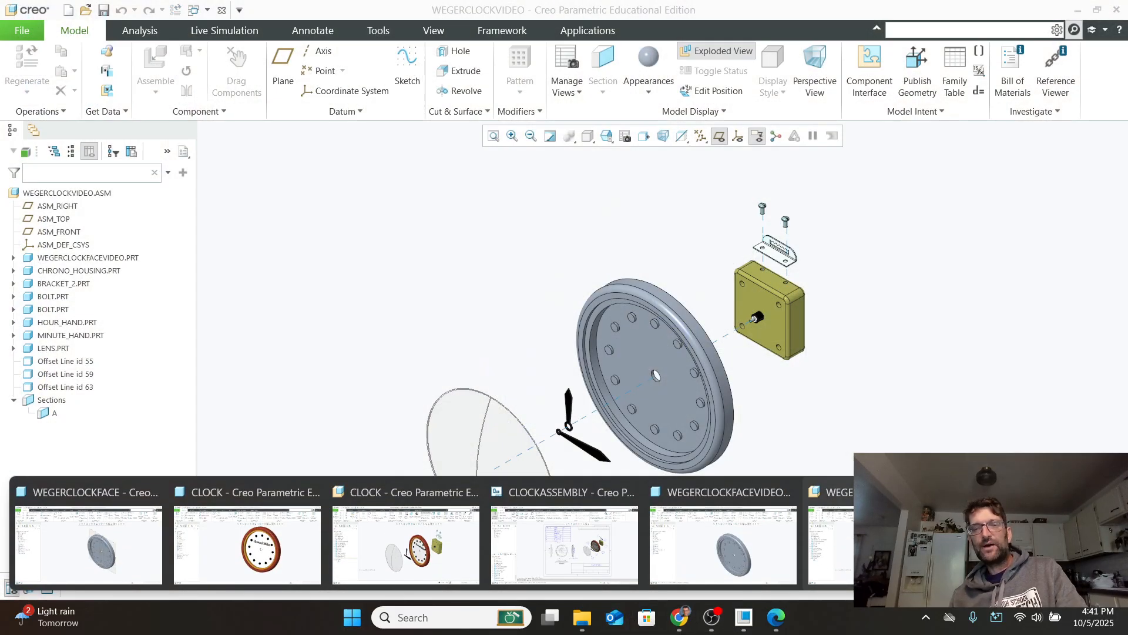
pyautogui.click(872, 542)
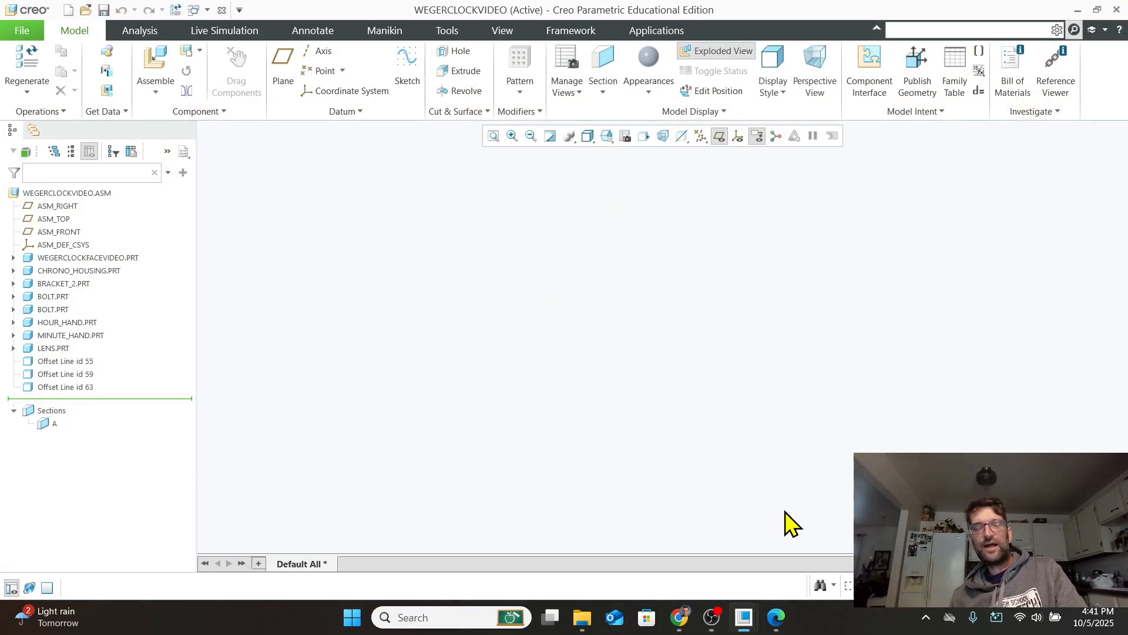
pyautogui.click(719, 137)
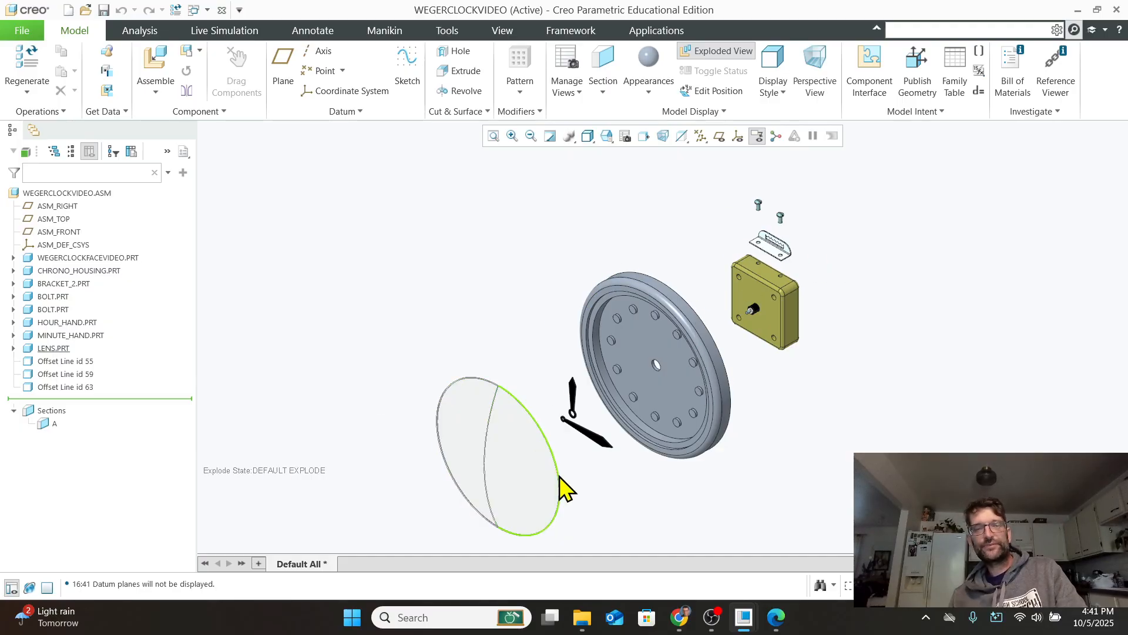
# Turn the clock assembly's exploded view off and on again, and return to the drawing's print setup.
pyautogui.click(718, 52)
pyautogui.click(718, 52)
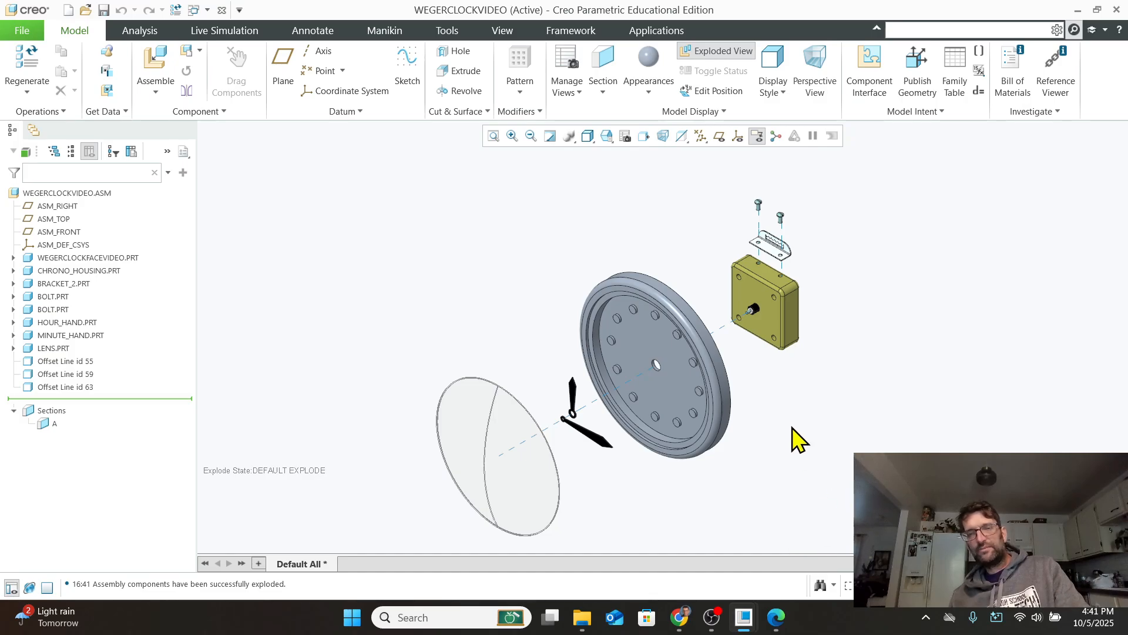
pyautogui.moveTo(741, 618)
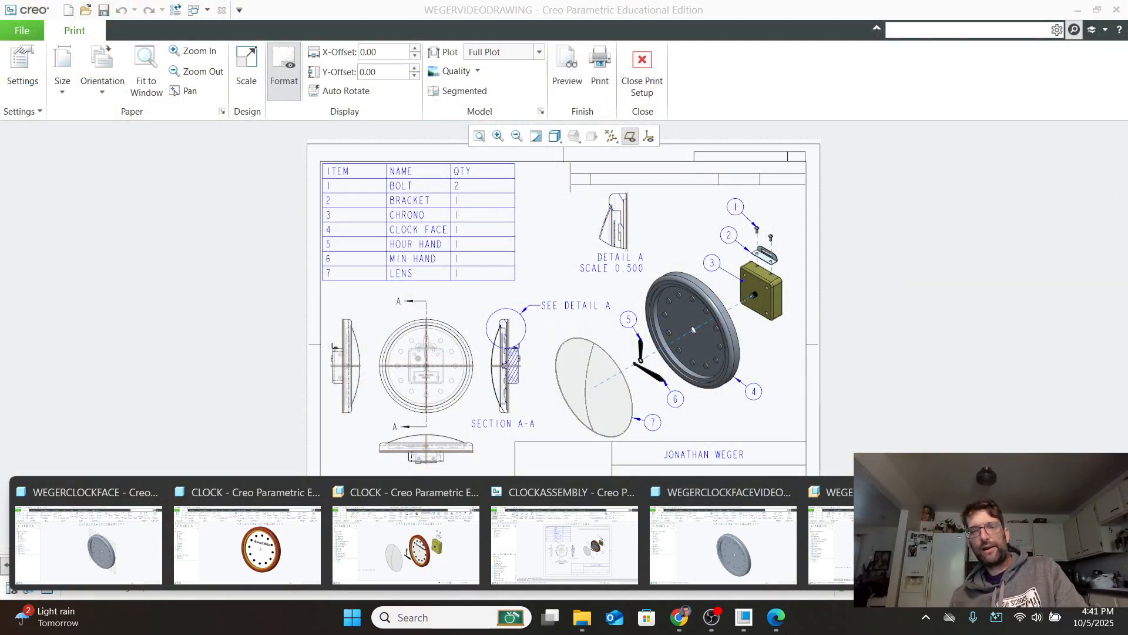
pyautogui.click(835, 535)
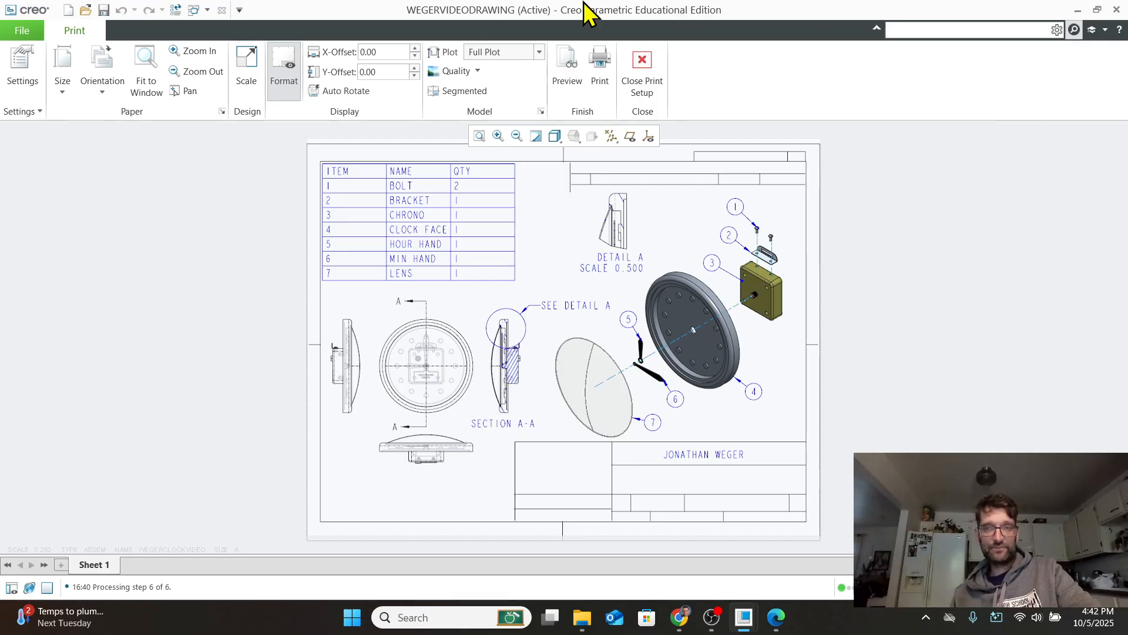
pyautogui.click(712, 617)
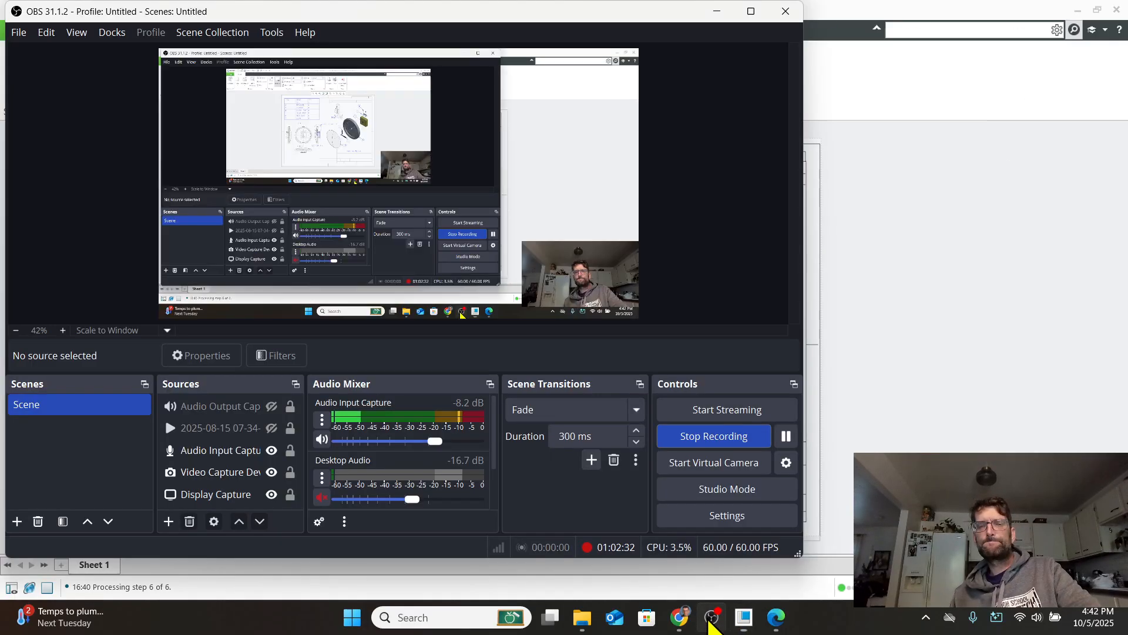